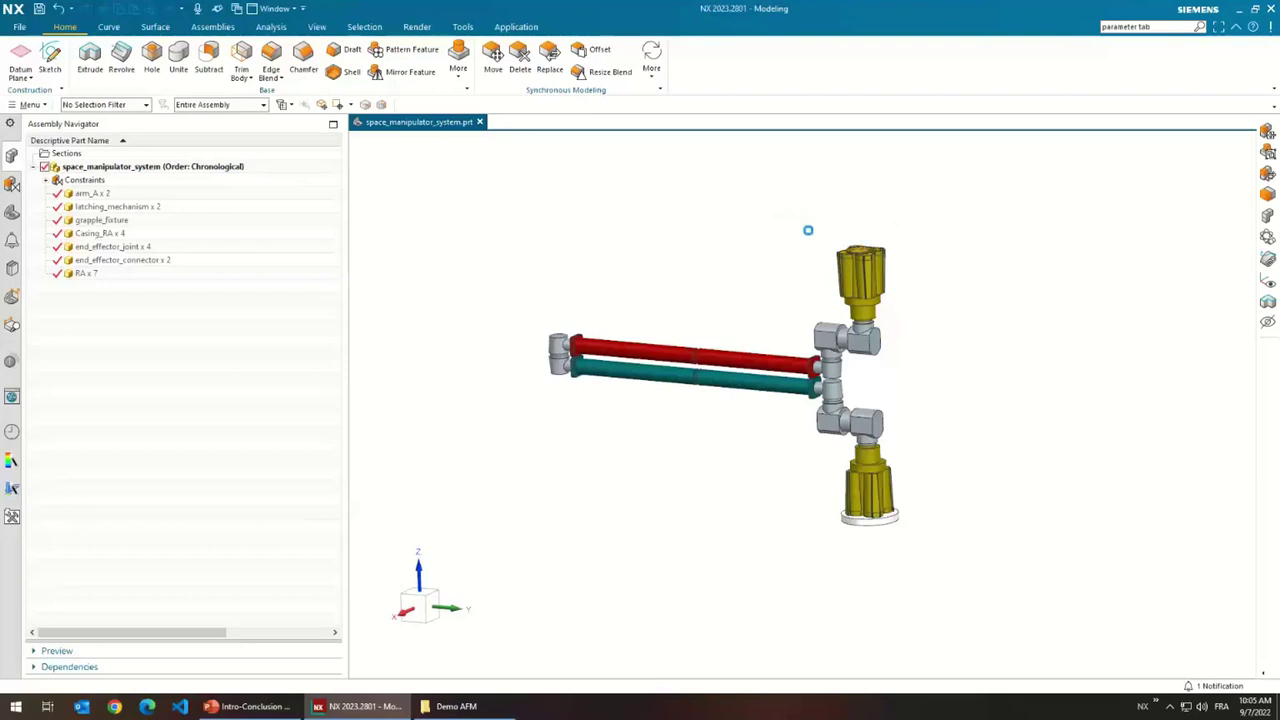
# - Open the assembly's expressions, limit the list to named expressions, and move the dialog clear of the manipulator model
pyautogui.hotkey('ctrl', 'e')
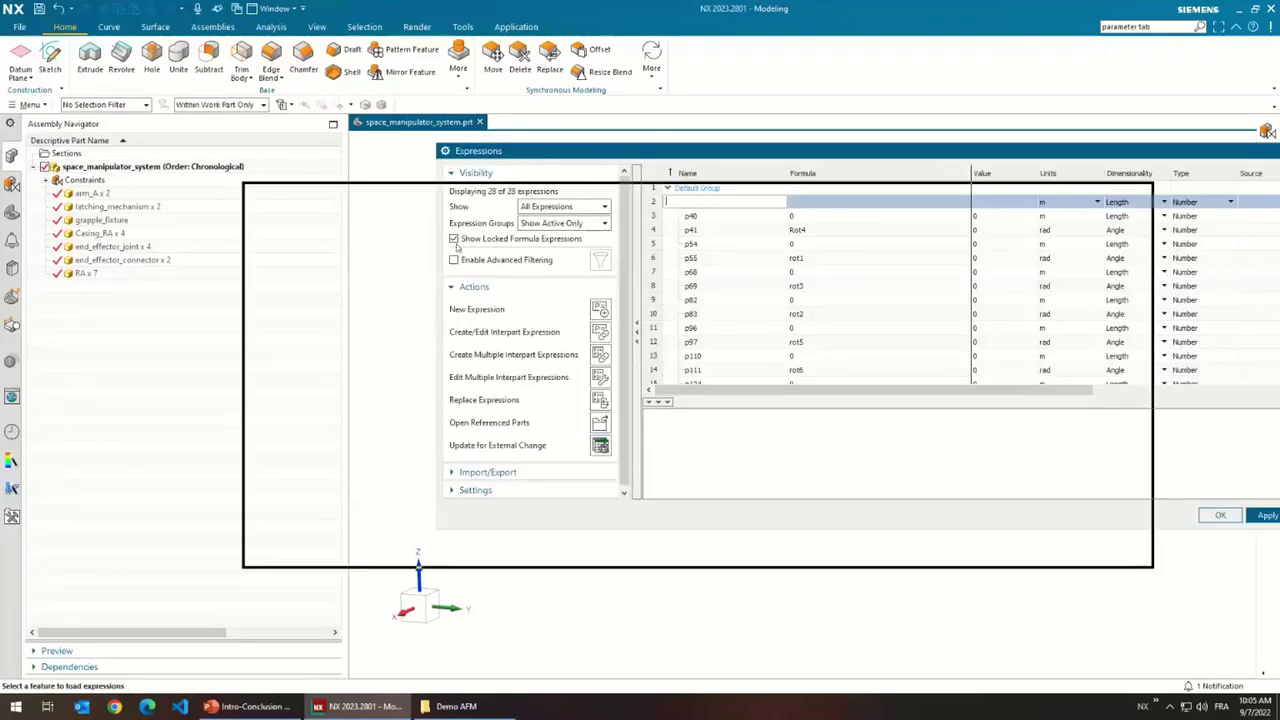
pyautogui.click(352, 248)
pyautogui.click(347, 273)
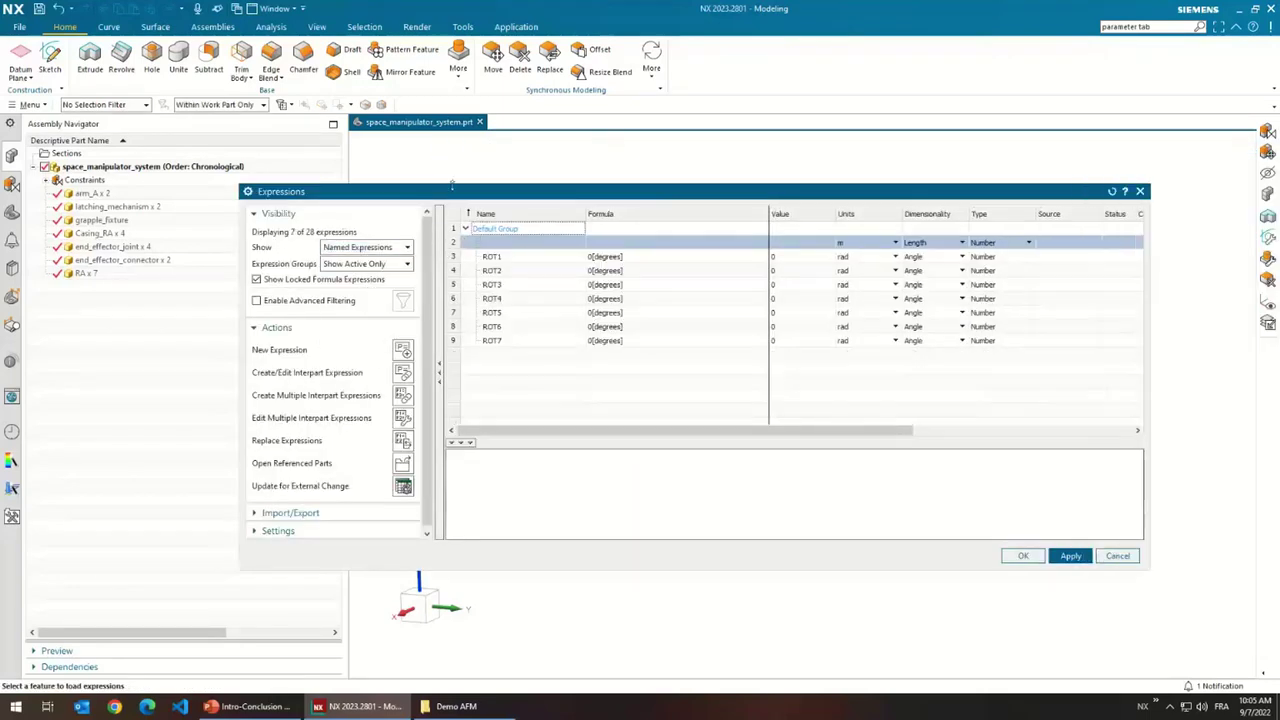
pyautogui.moveTo(493, 204); pyautogui.dragTo(626, 485)
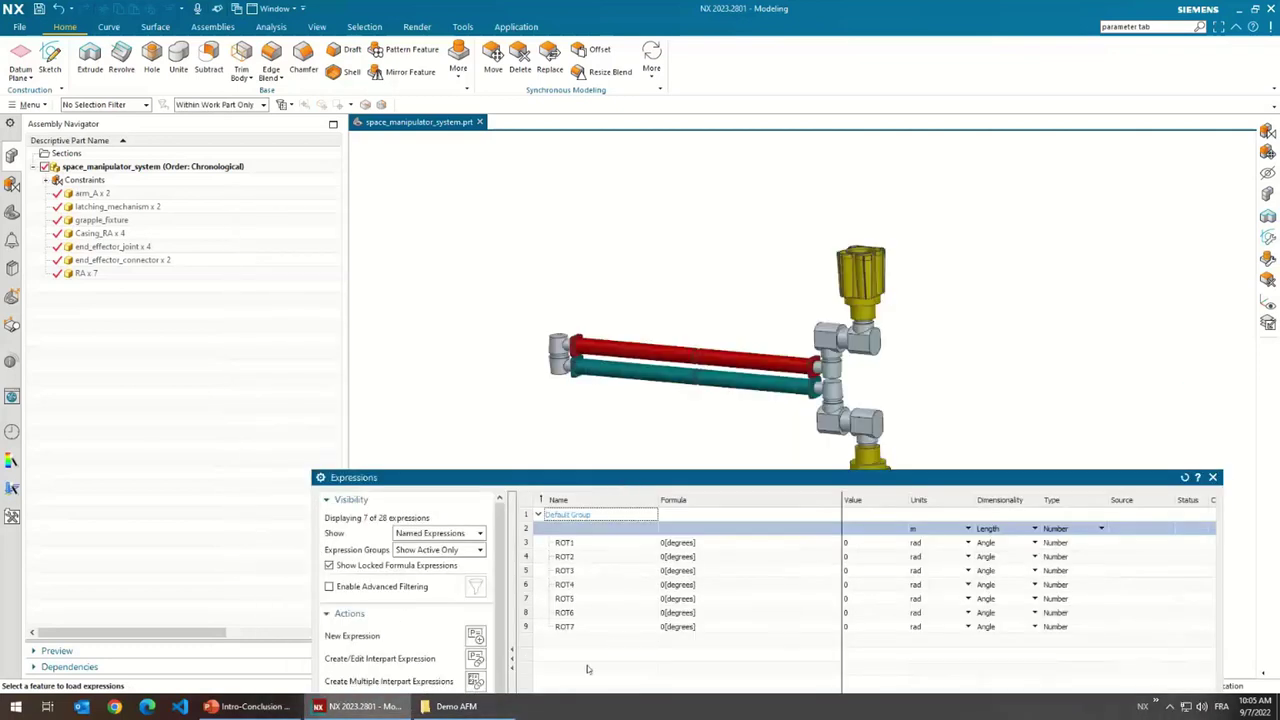
# - Set the ROT2 expression to 90 degrees and update the manipulator assembly
pyautogui.click(663, 558)
pyautogui.doubleClick(718, 558)
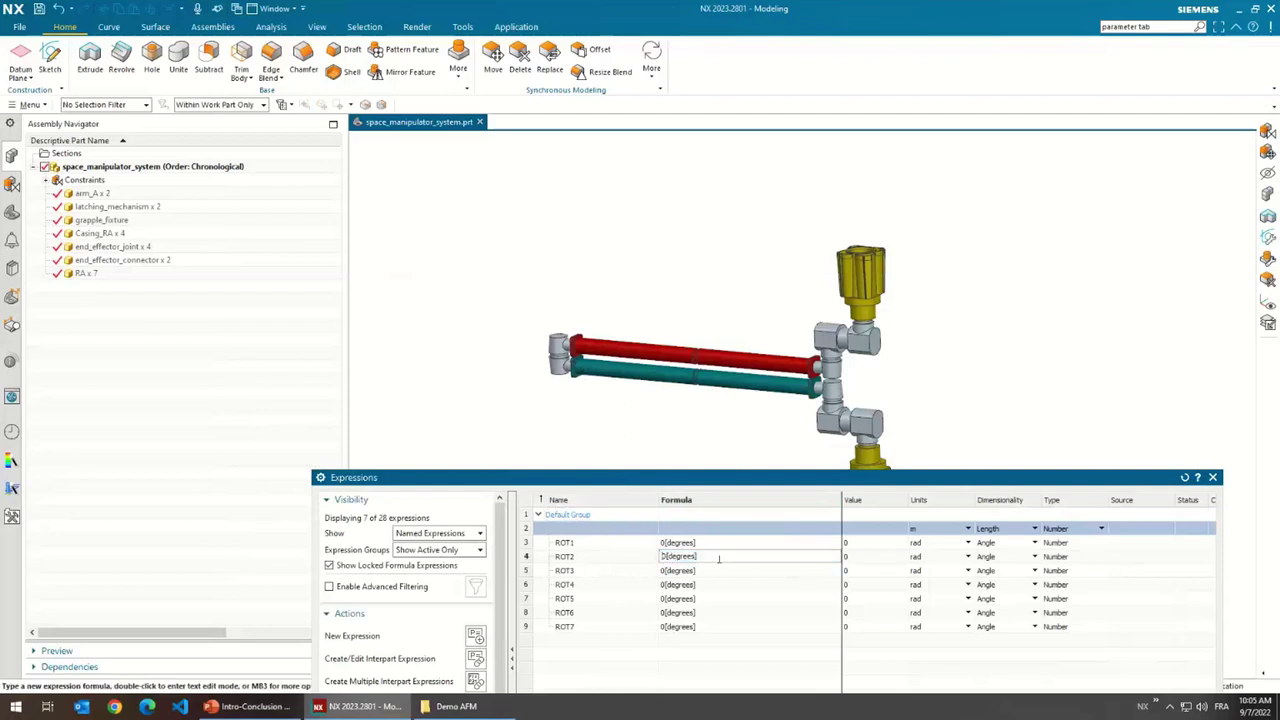
pyautogui.write('9')
pyautogui.press('Return')
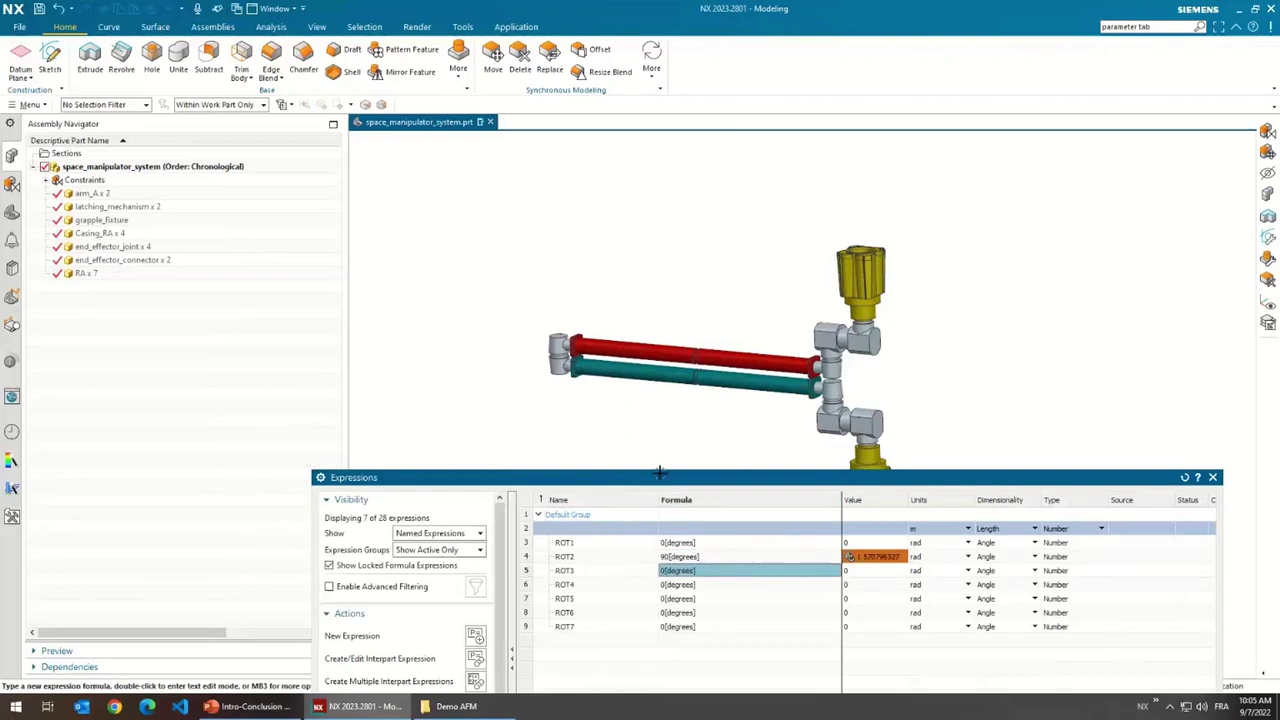
pyautogui.click(857, 609)
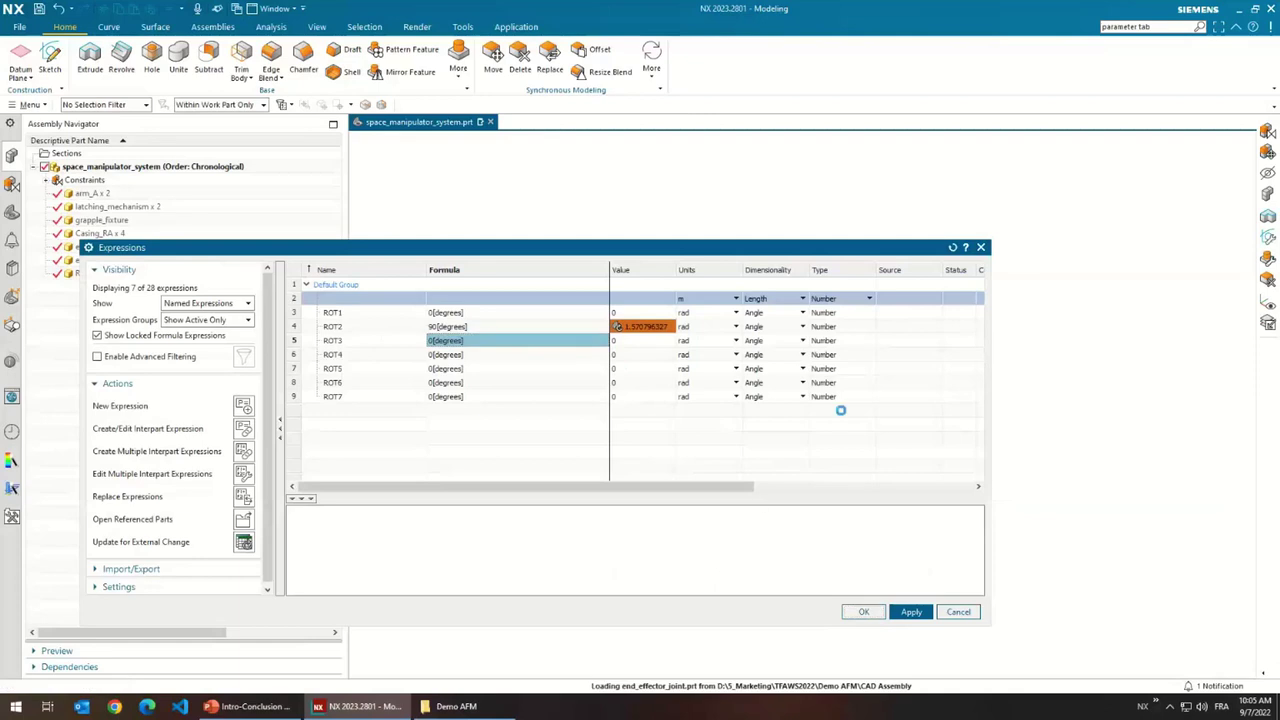
pyautogui.moveTo(812, 401); pyautogui.dragTo(791, 371, button='middle')
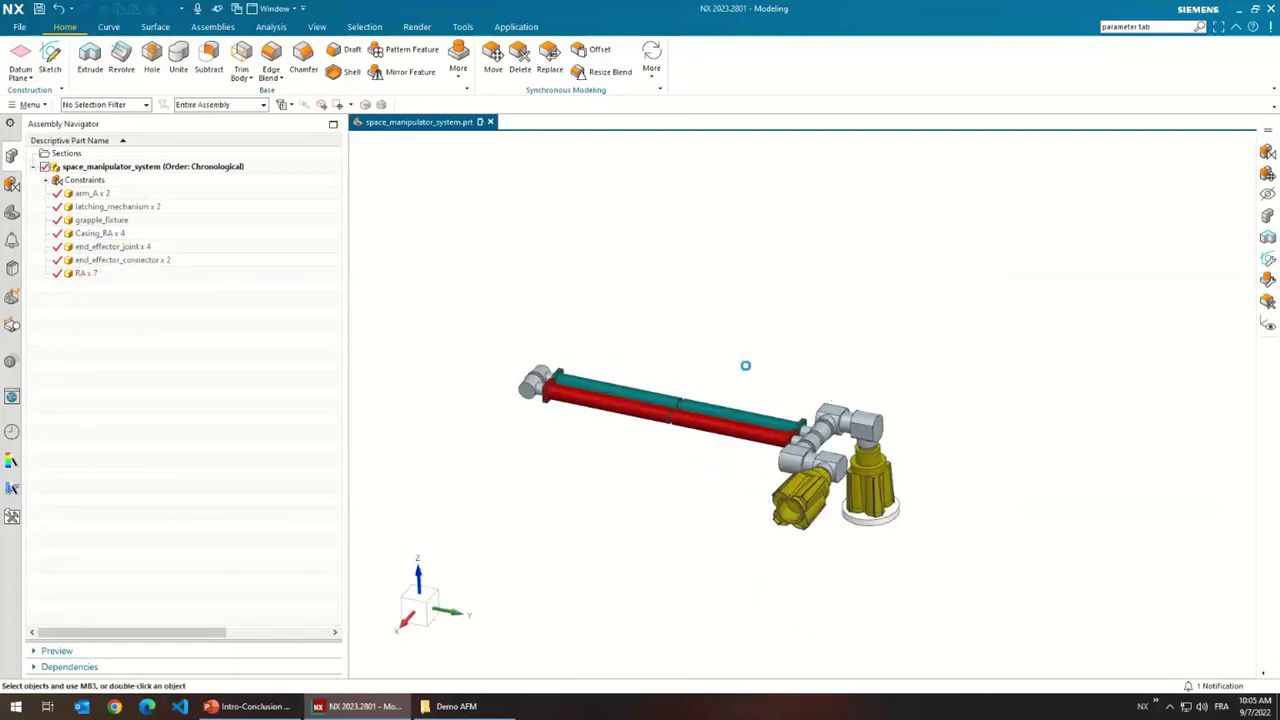
# - Reset the ROT2 expression to 0 degrees and update the manipulator assembly
pyautogui.hotkey('ctrl', 'e')
pyautogui.doubleClick(437, 327)
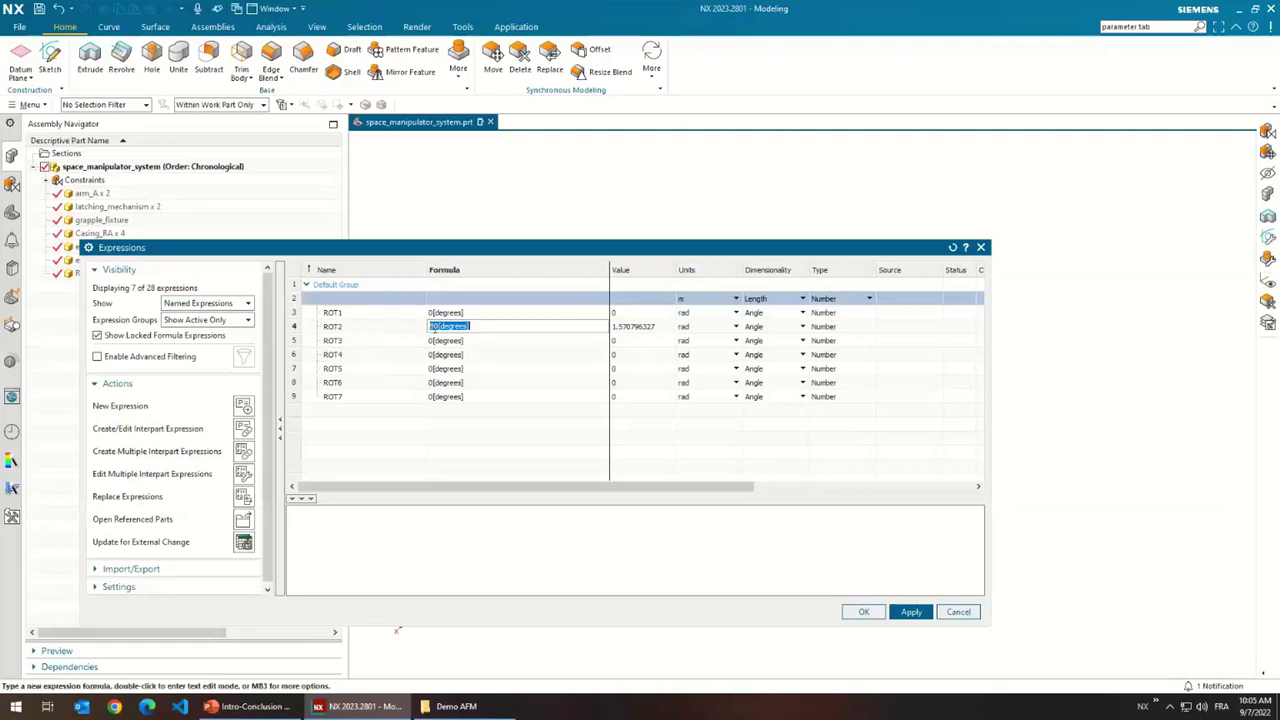
pyautogui.write('0')
pyautogui.press('Return')
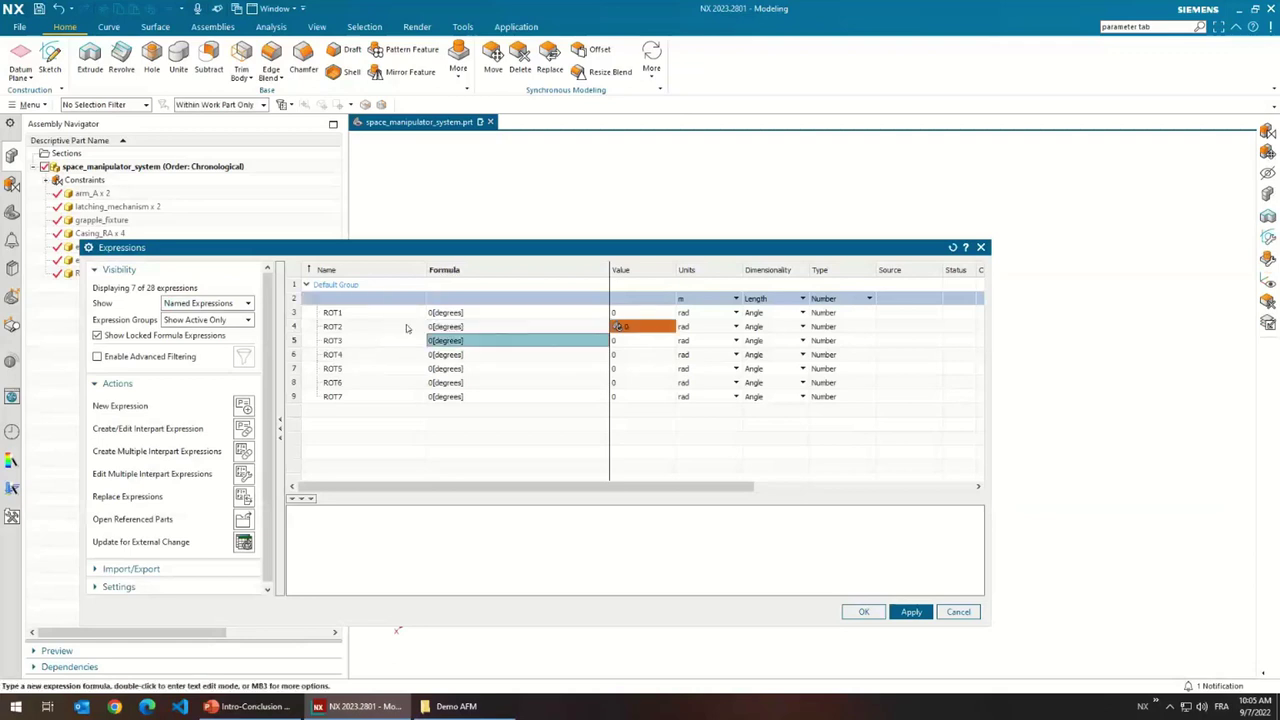
pyautogui.click(848, 613)
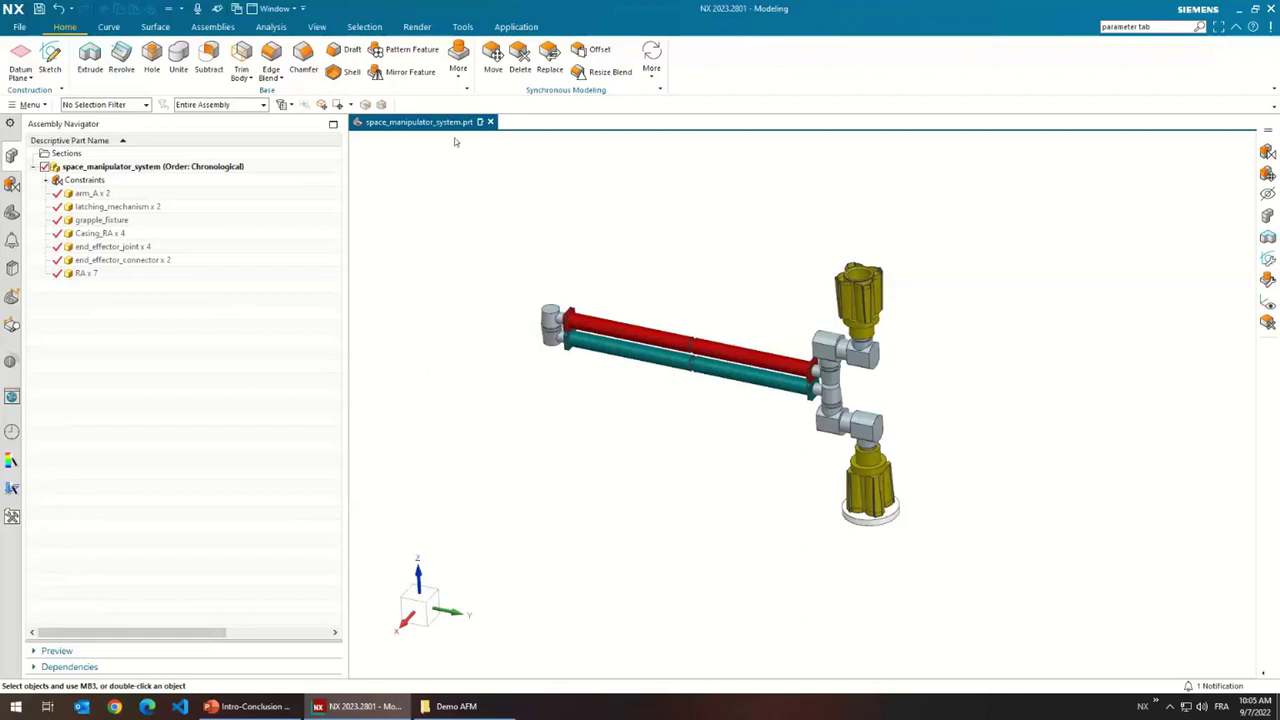
# - Switch the manipulator assembly from Modeling to the Pre/Post application
pyautogui.rightClick(568, 212)
pyautogui.click(737, 288)
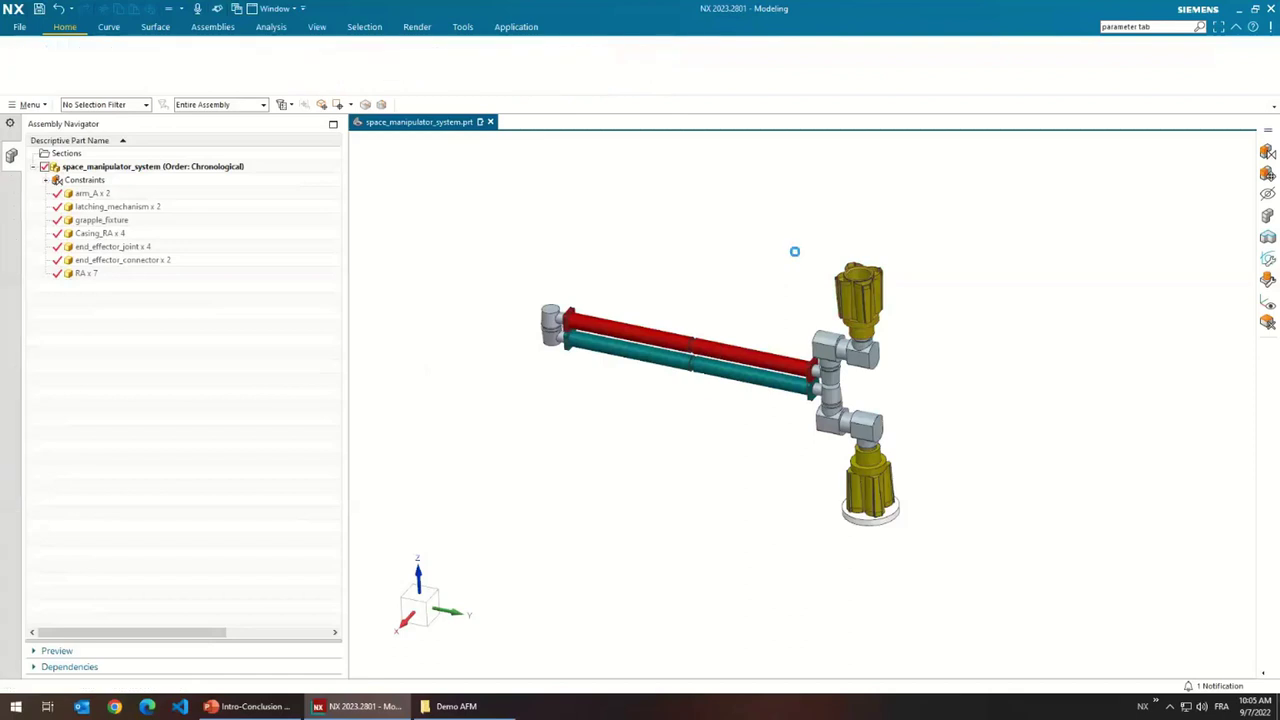
# - Switch to PowerPoint, present the Associative Assembly FEMs slide, and return to NX
pyautogui.click(250, 706)
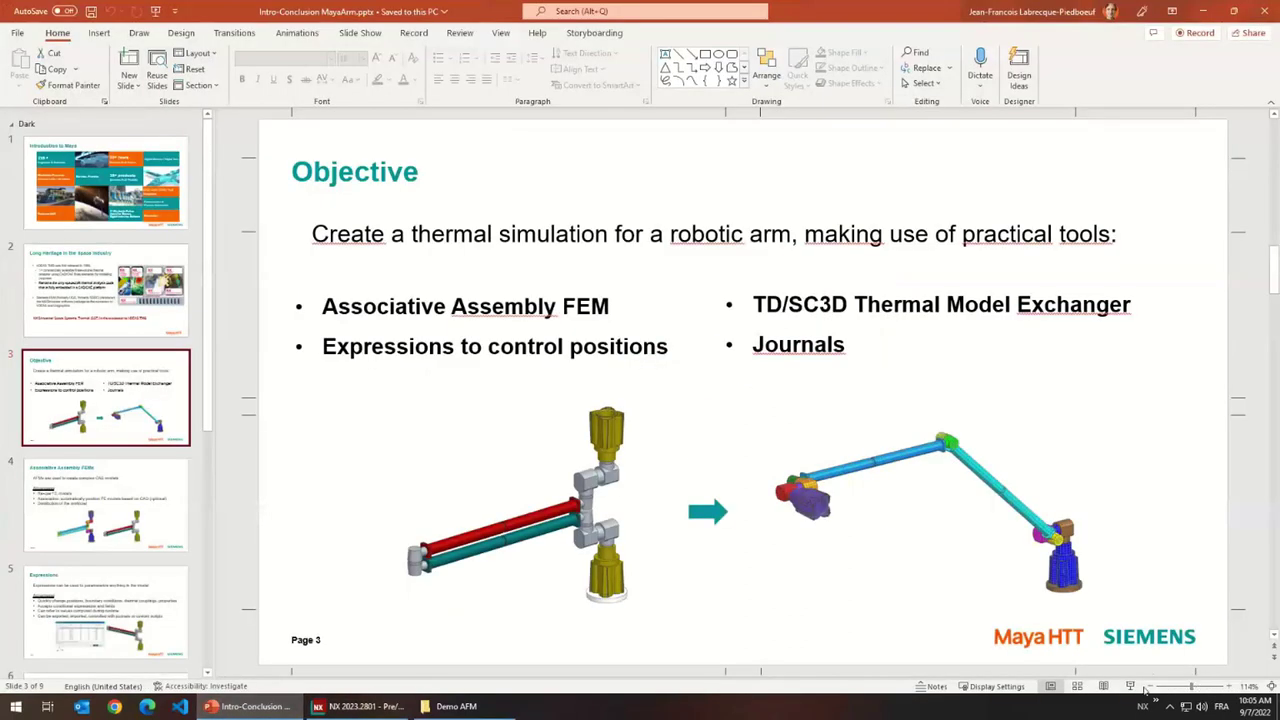
pyautogui.click(1131, 686)
pyautogui.press('Right')
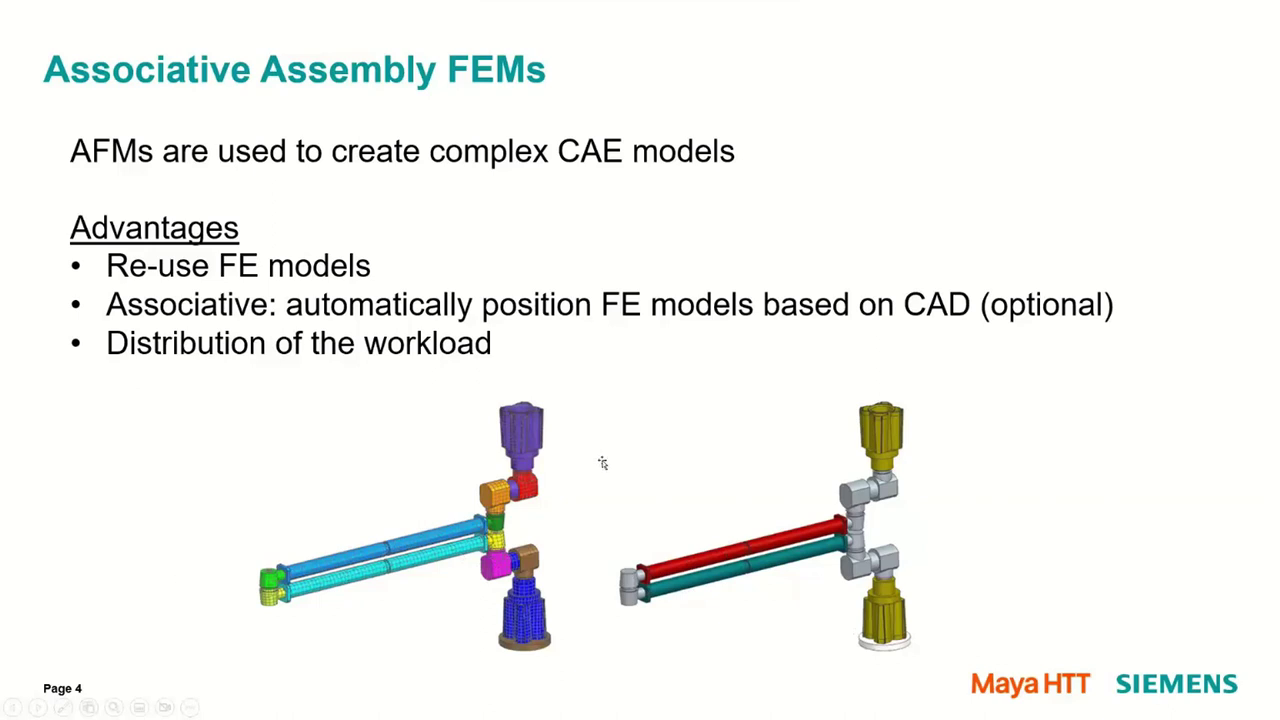
pyautogui.press('Escape')
pyautogui.click(358, 706)
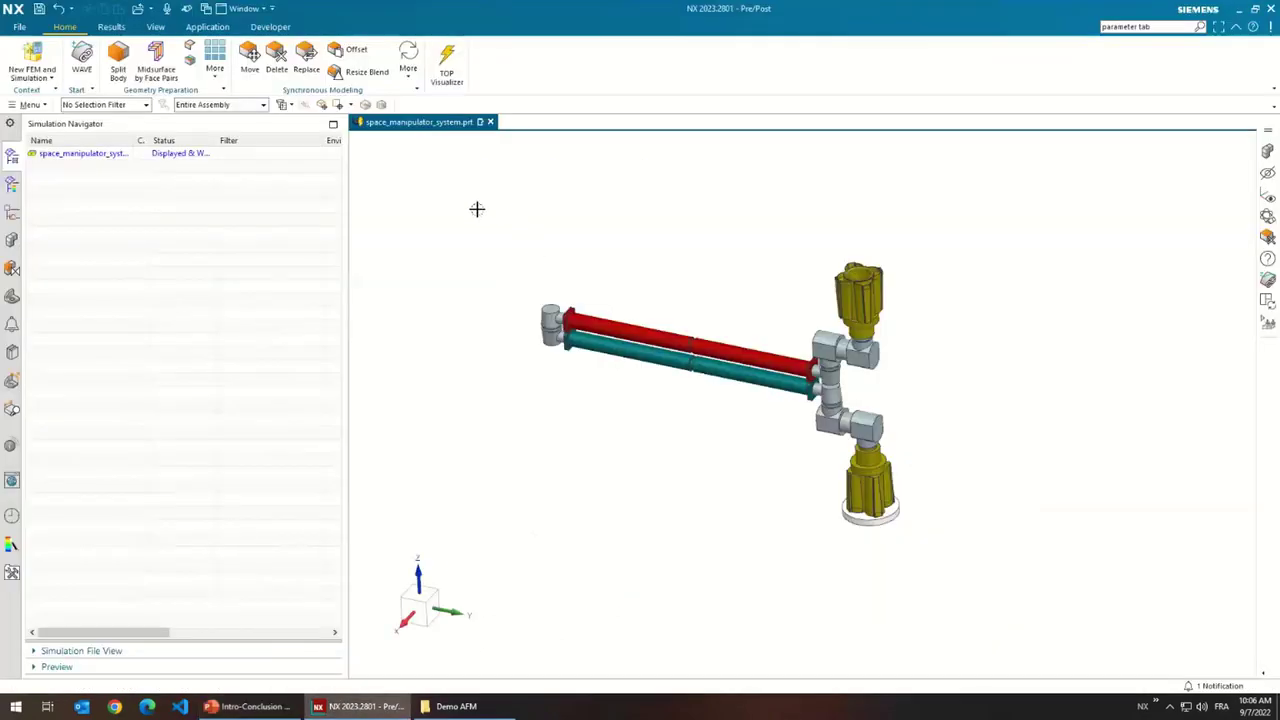
# - Create a new assembly FEM from the space_manipulator_system part with the blank template, named MayaArm_AFM.afm
pyautogui.rightClick(99, 154)
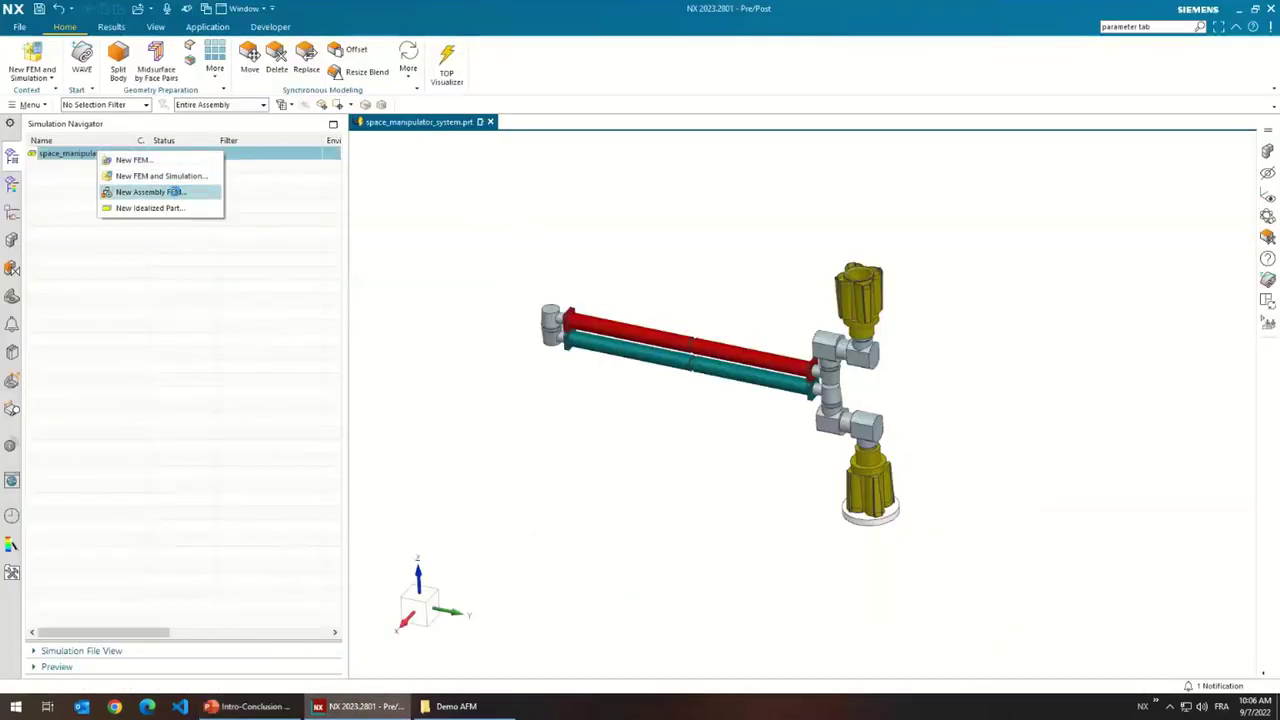
pyautogui.click(152, 191)
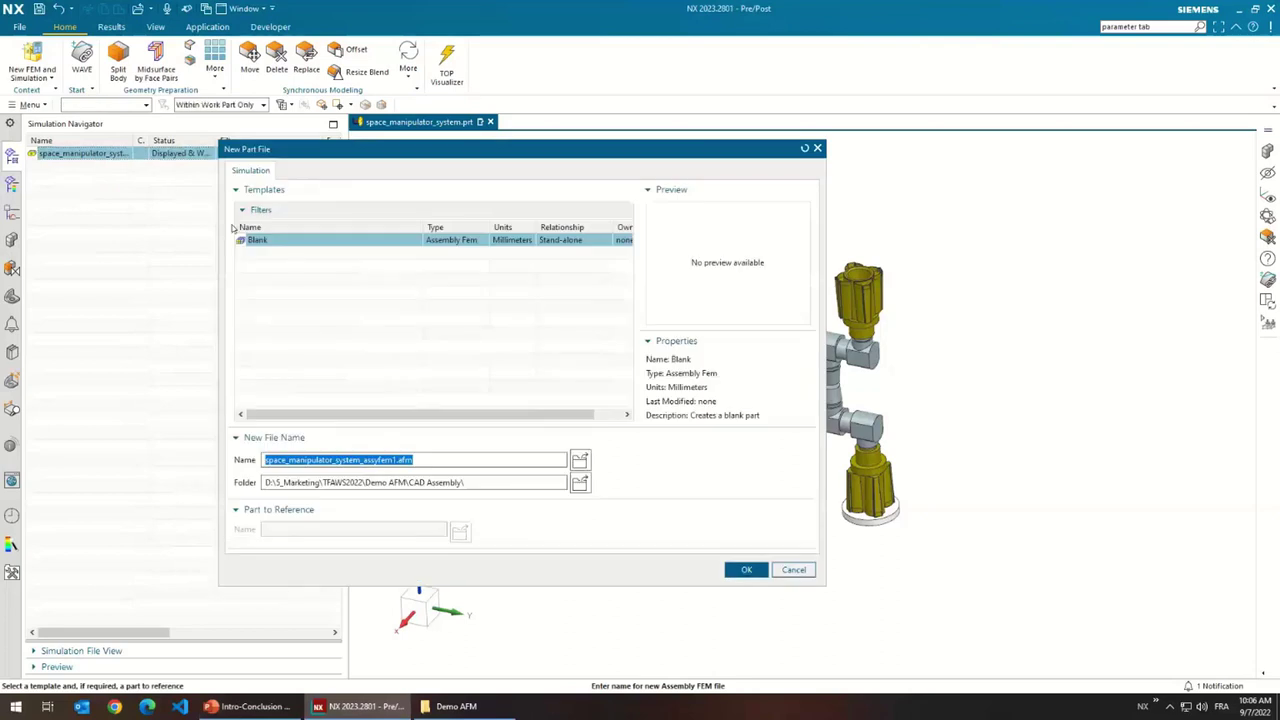
pyautogui.click(398, 459)
pyautogui.moveTo(150, 464); pyautogui.dragTo(134, 468)
pyautogui.write('Manipulator')
pyautogui.press('Return')
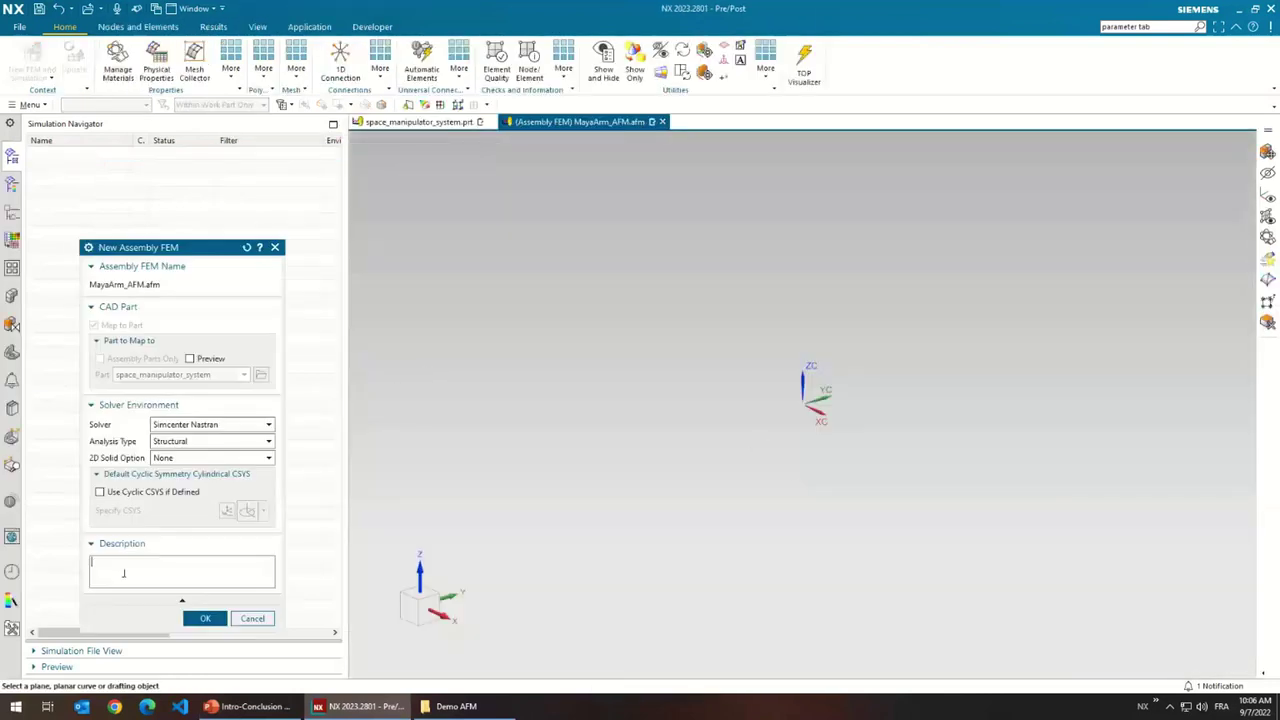
# - Set the assembly FEM's solver to Simcenter 3D Space Systems Thermal and accept its settings
pyautogui.click(186, 426)
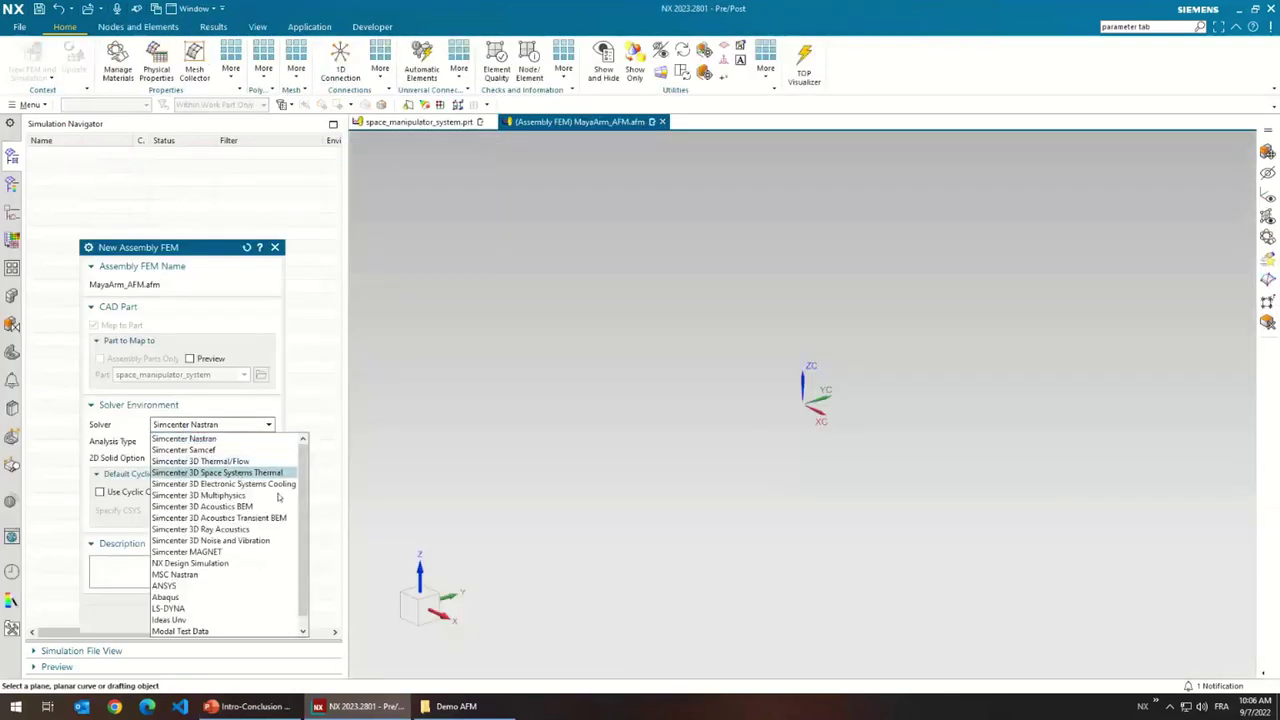
pyautogui.click(228, 474)
pyautogui.click(207, 603)
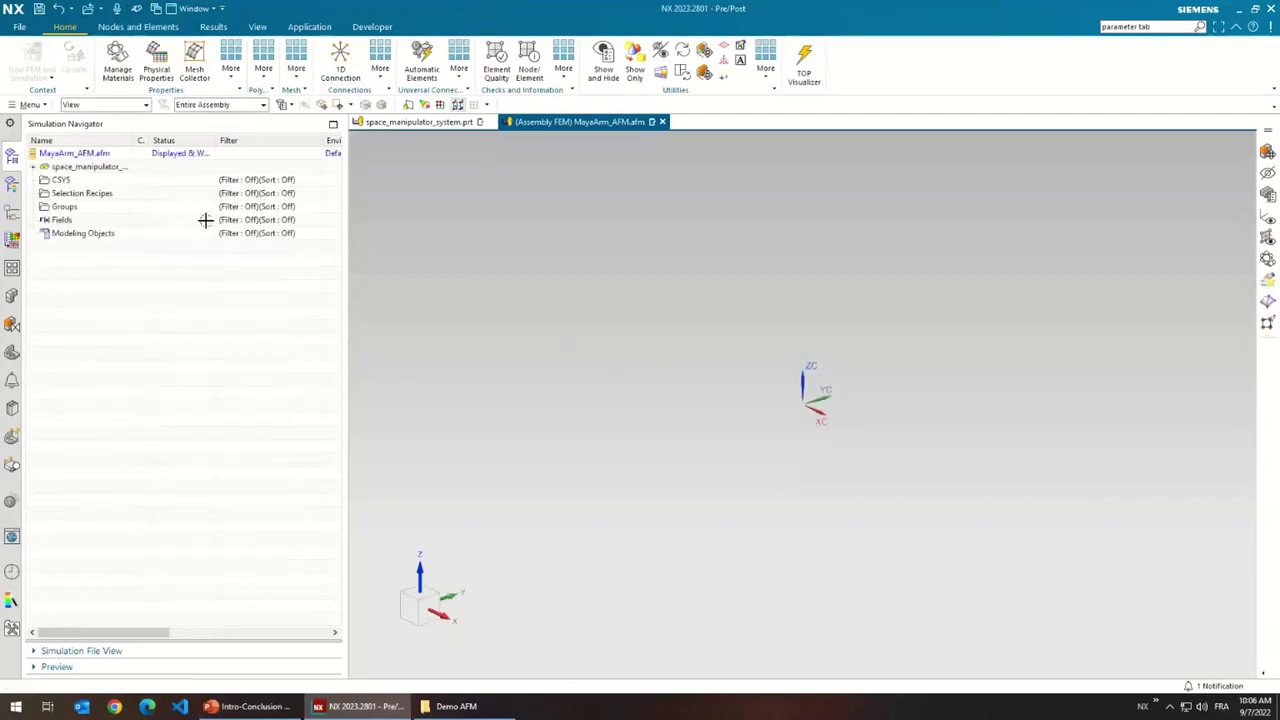
# - Change the graphics window background to white
pyautogui.click(260, 27)
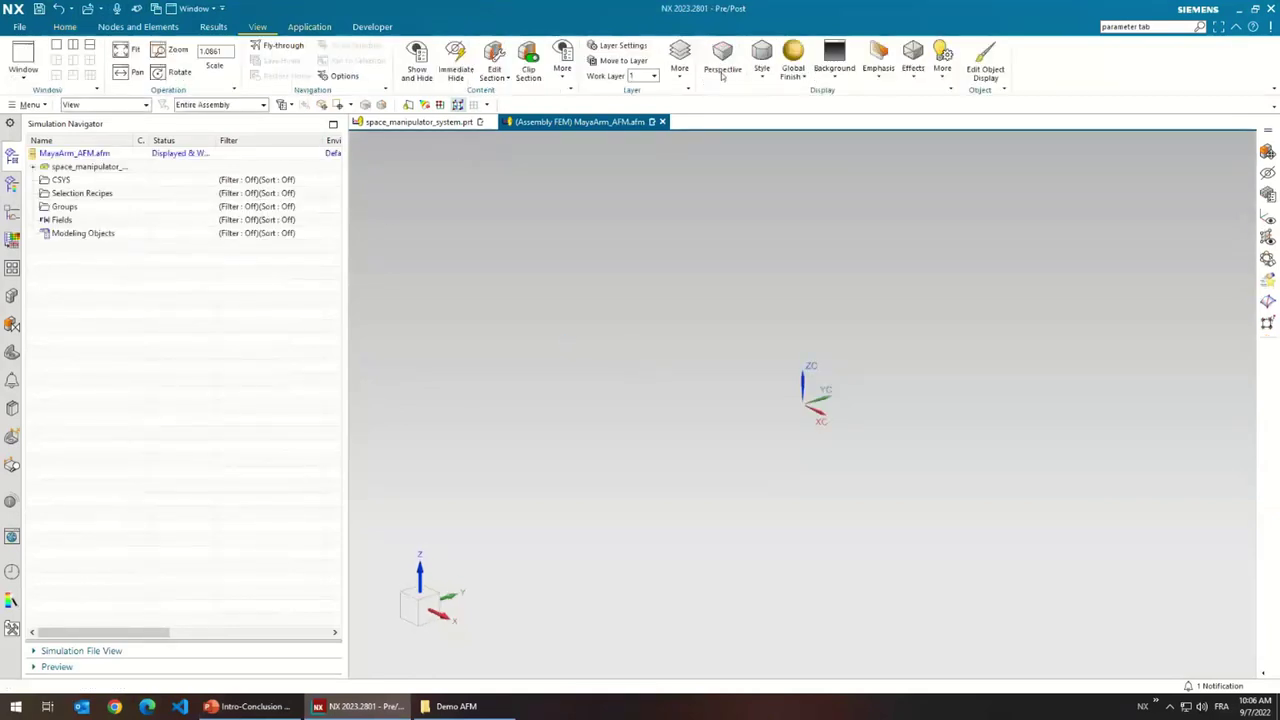
pyautogui.click(835, 70)
pyautogui.click(847, 100)
# - Expand space_manipulator_system.prt in the simulation tree and widen the name column to show the full component names
pyautogui.click(132, 167)
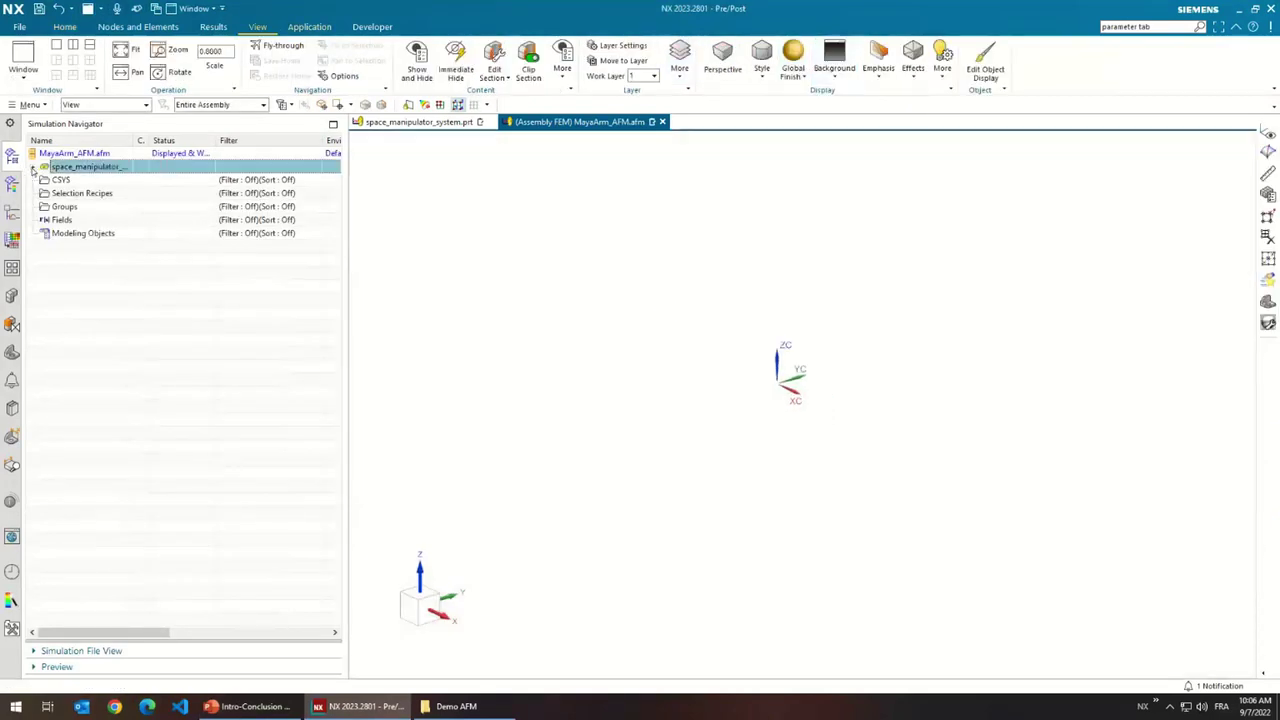
pyautogui.doubleClick(132, 167)
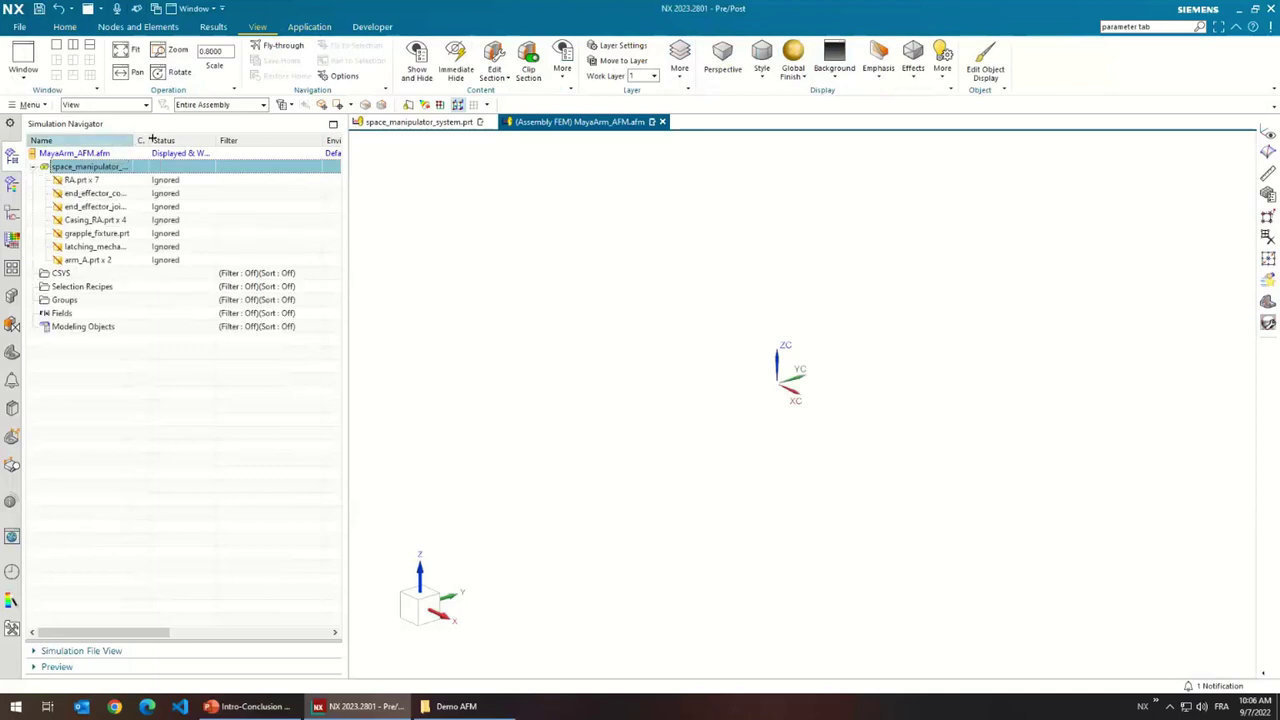
pyautogui.moveTo(138, 140); pyautogui.dragTo(205, 140)
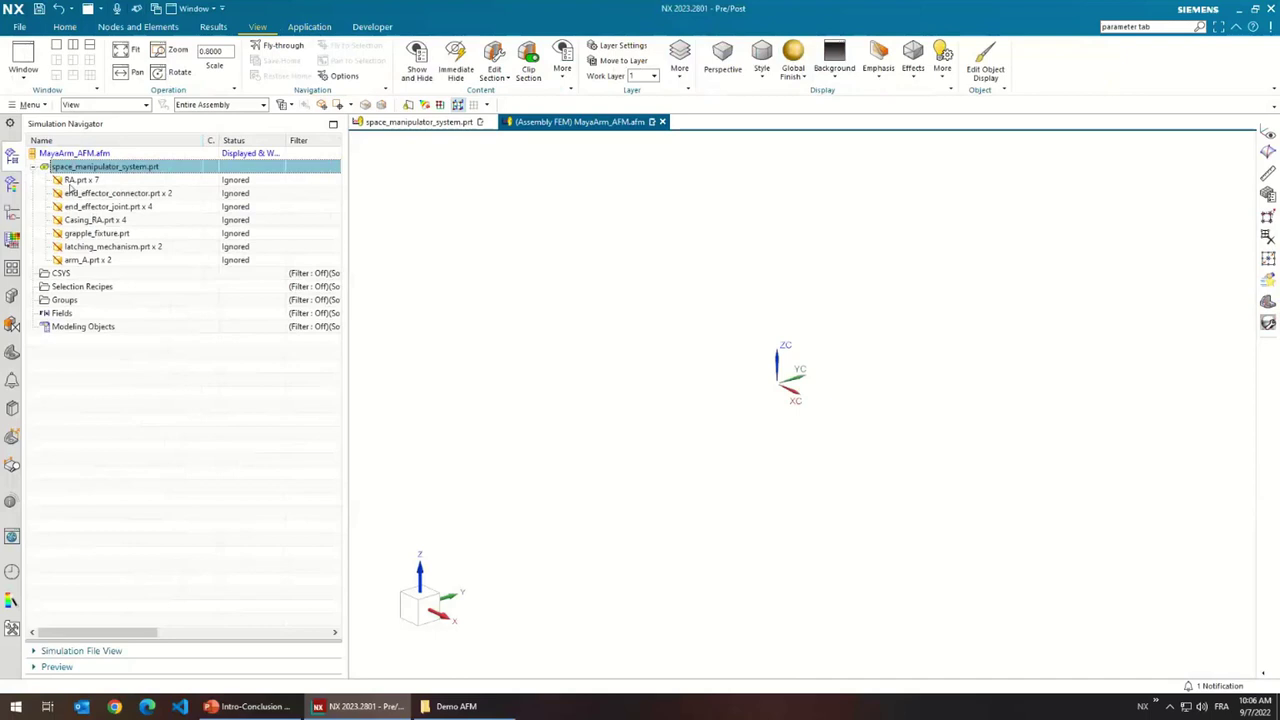
pyautogui.moveTo(86, 262); pyautogui.dragTo(88, 193)
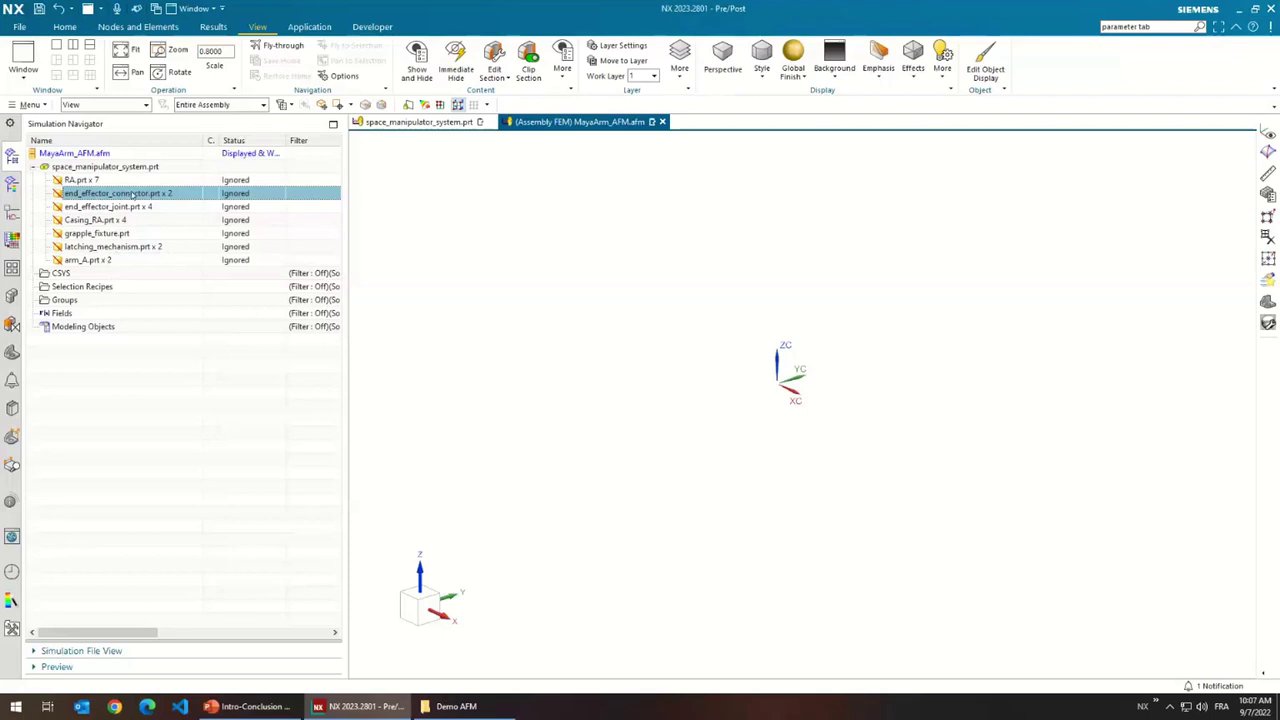
# - Unpack the arm_A.prt components and select both instances
pyautogui.rightClick(92, 260)
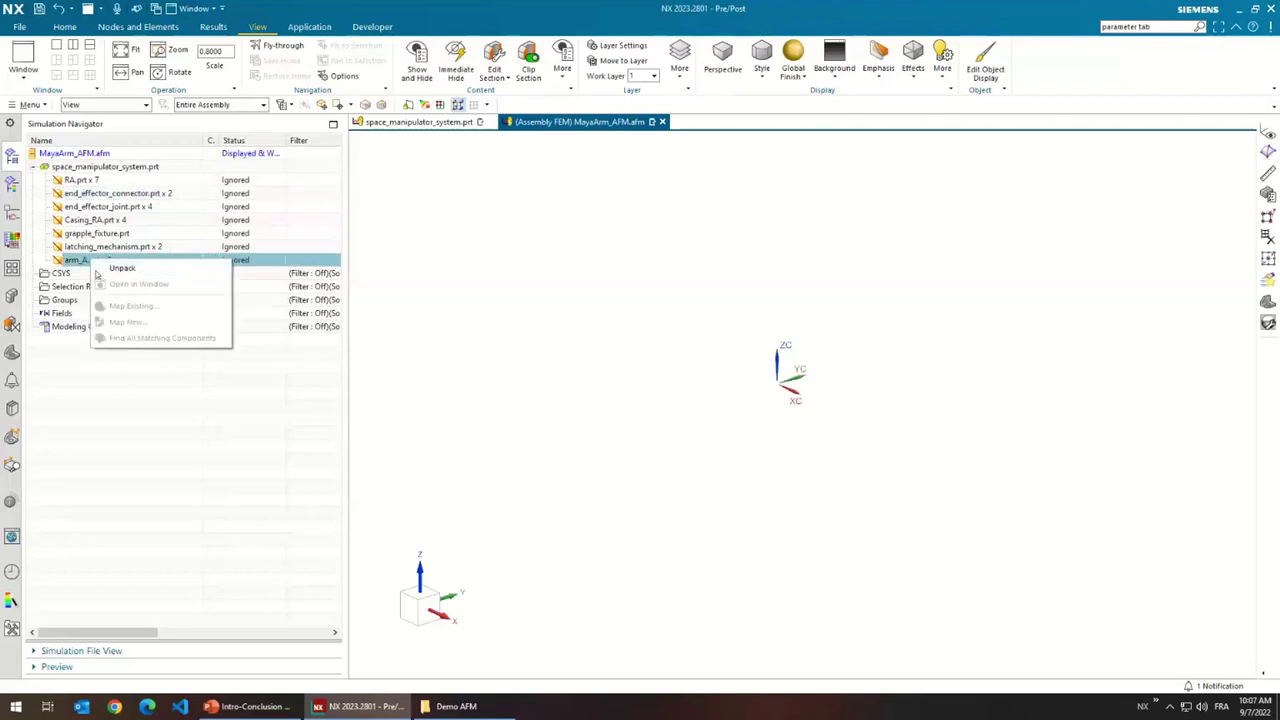
pyautogui.click(100, 268)
pyautogui.keyDown('shift'); pyautogui.click(92, 260); pyautogui.keyUp('shift')
# - Map both arm_A.prt components to the existing arm_A_fem1.fem from the FEM Files folder and fit the meshes in view
pyautogui.rightClick(92, 271)
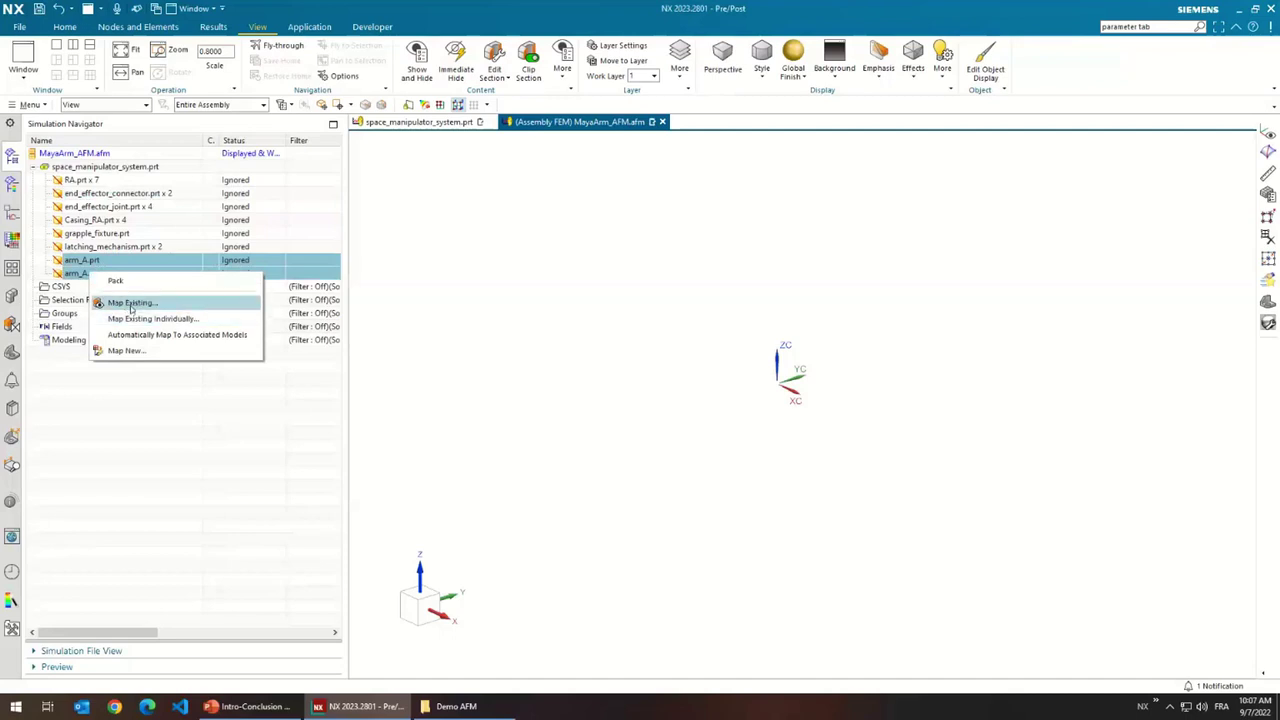
pyautogui.click(135, 303)
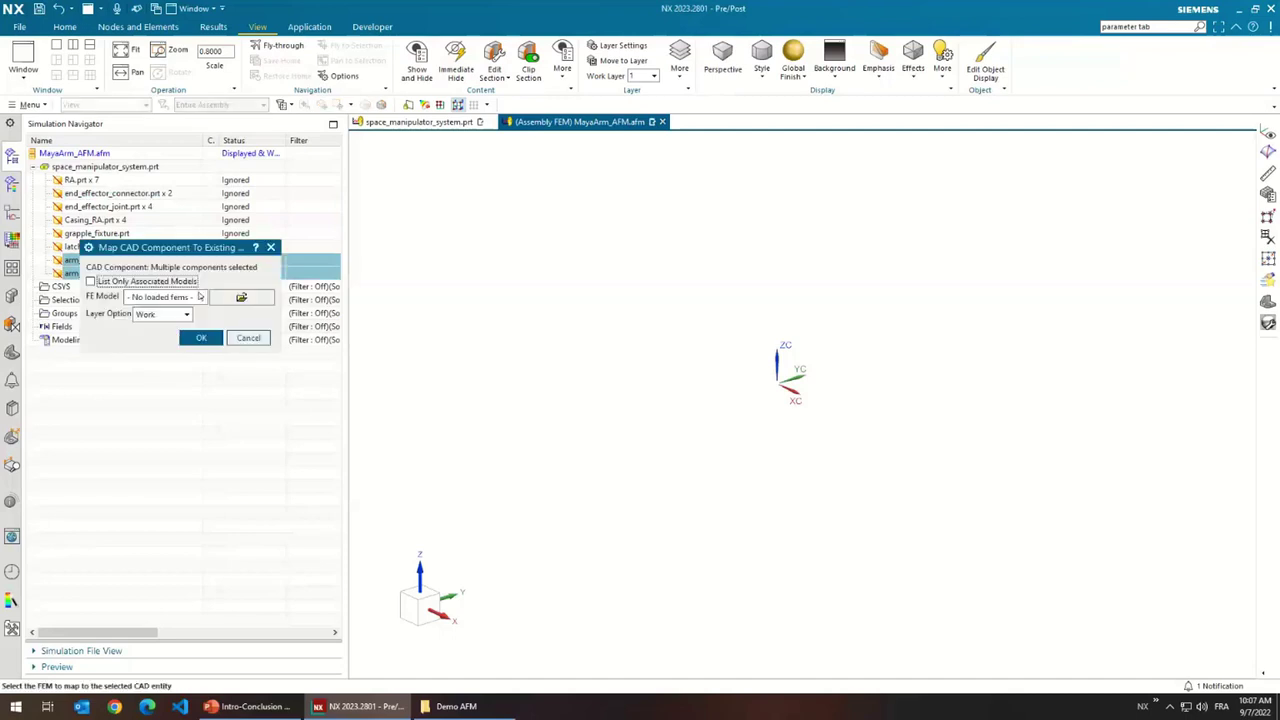
pyautogui.click(256, 298)
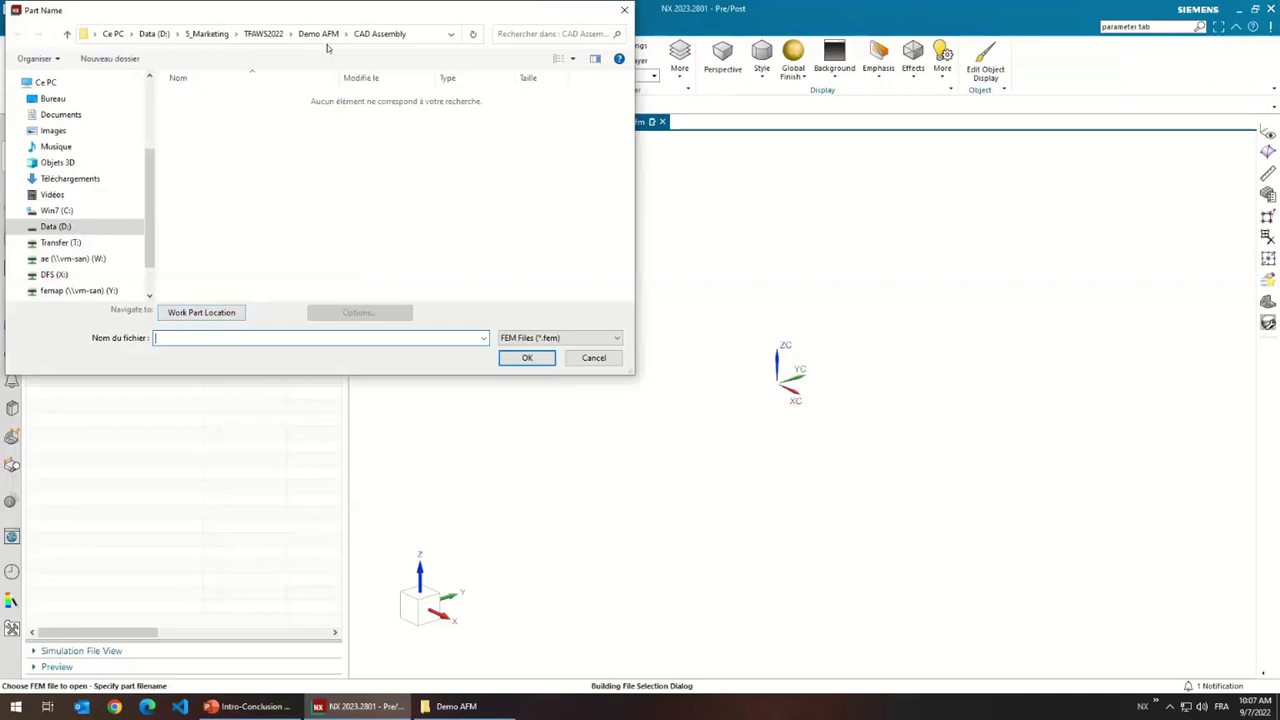
pyautogui.click(324, 35)
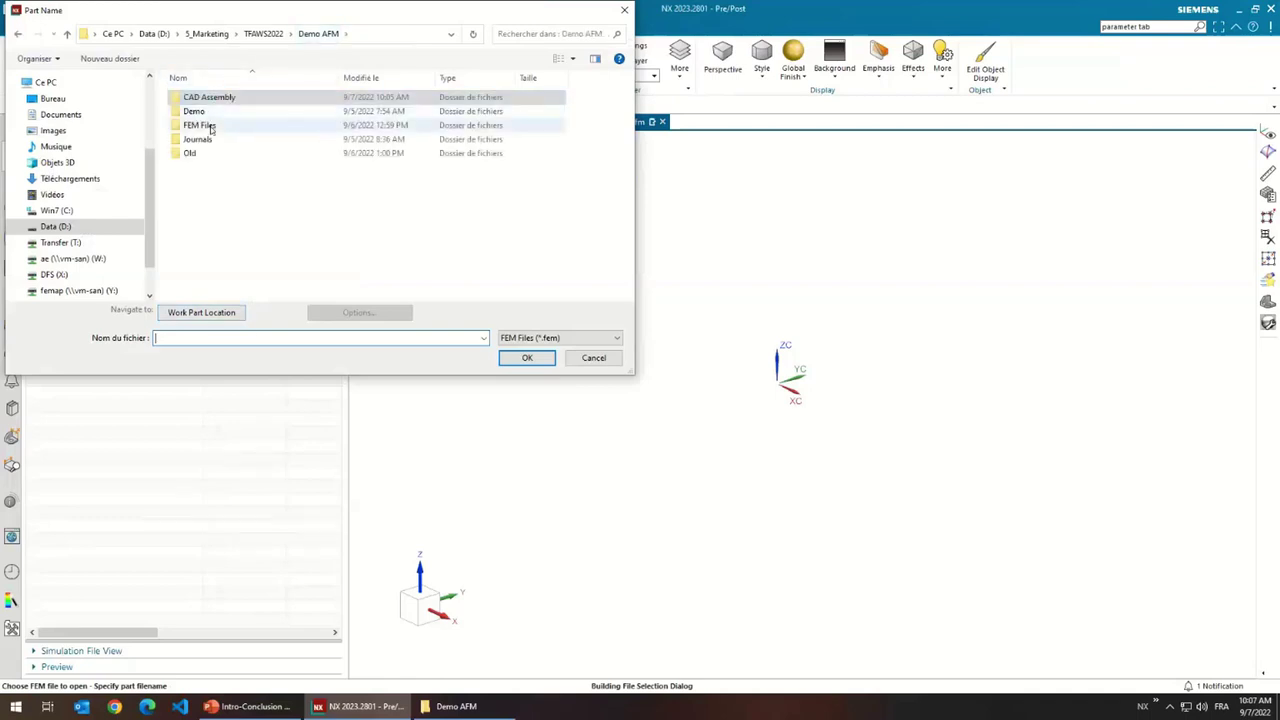
pyautogui.doubleClick(210, 125)
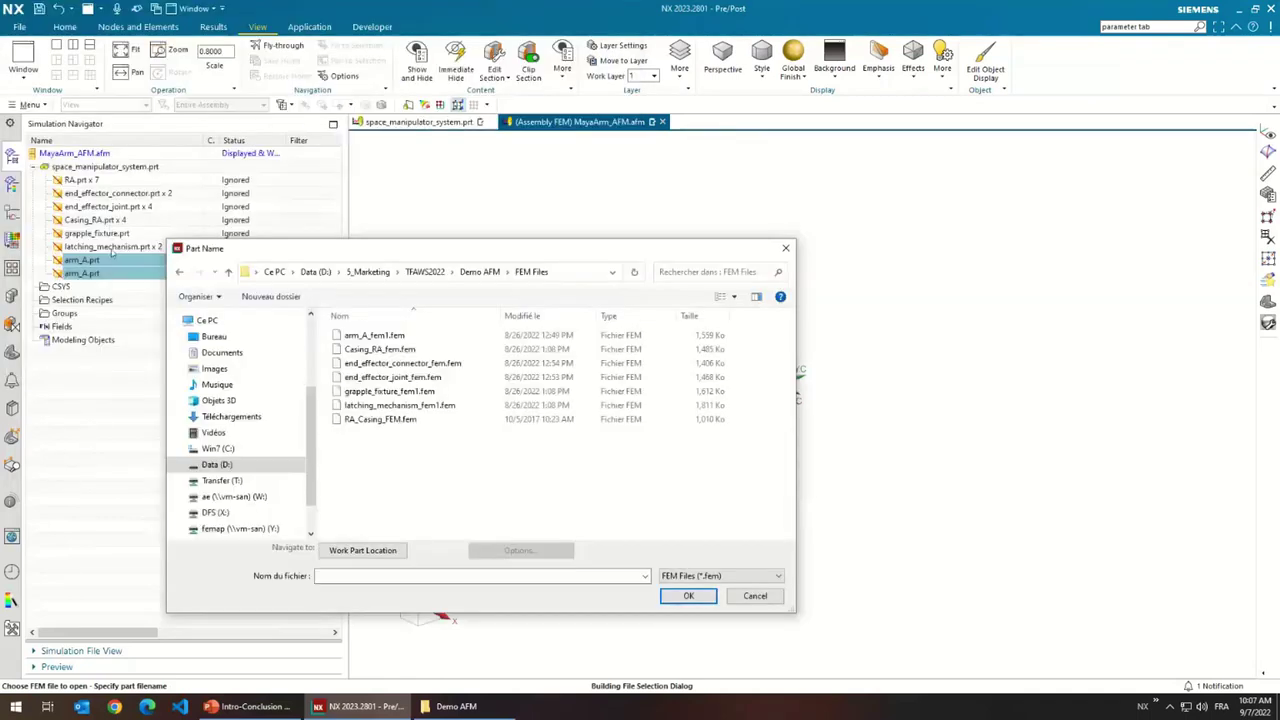
pyautogui.doubleClick(372, 337)
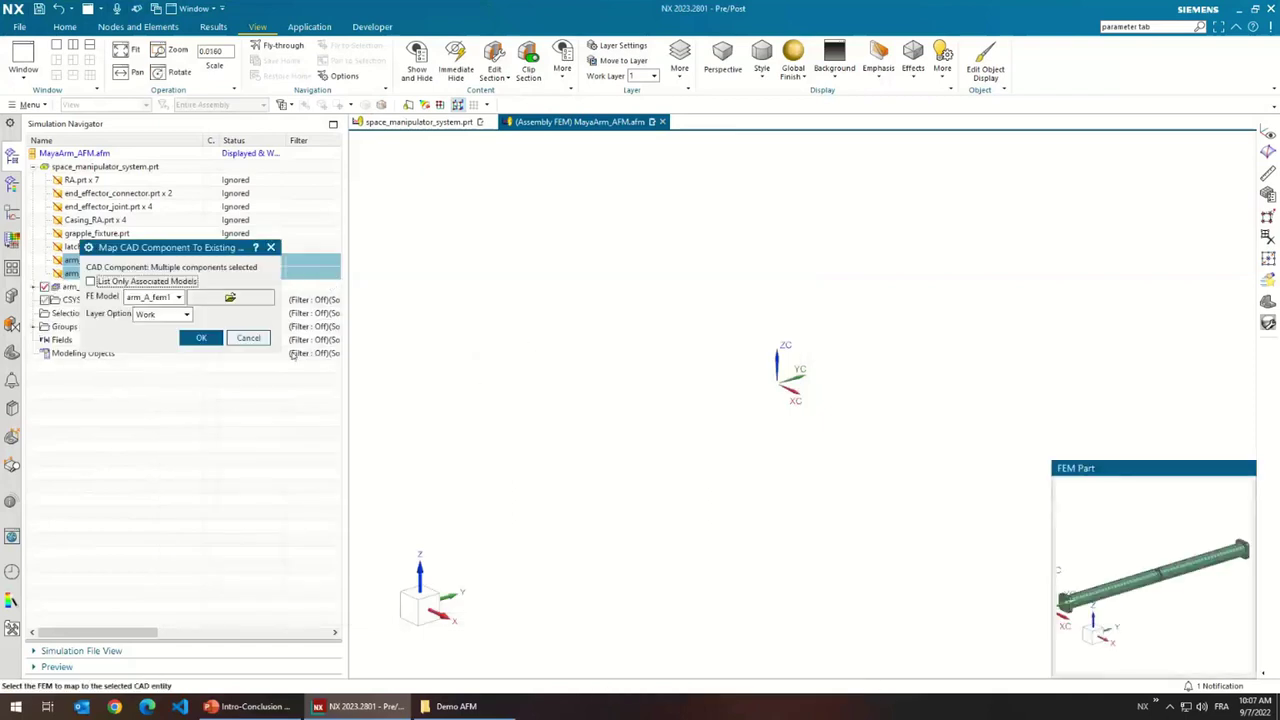
pyautogui.click(199, 337)
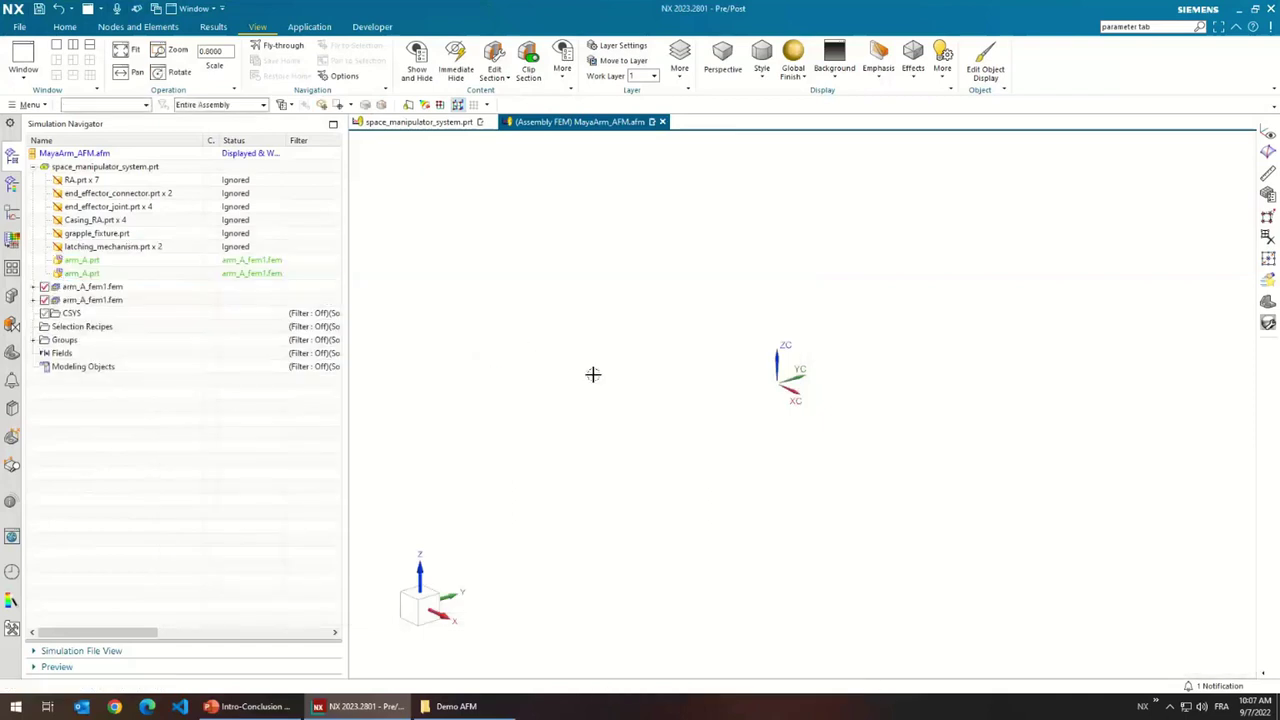
pyautogui.hotkey('ctrl', 'f')
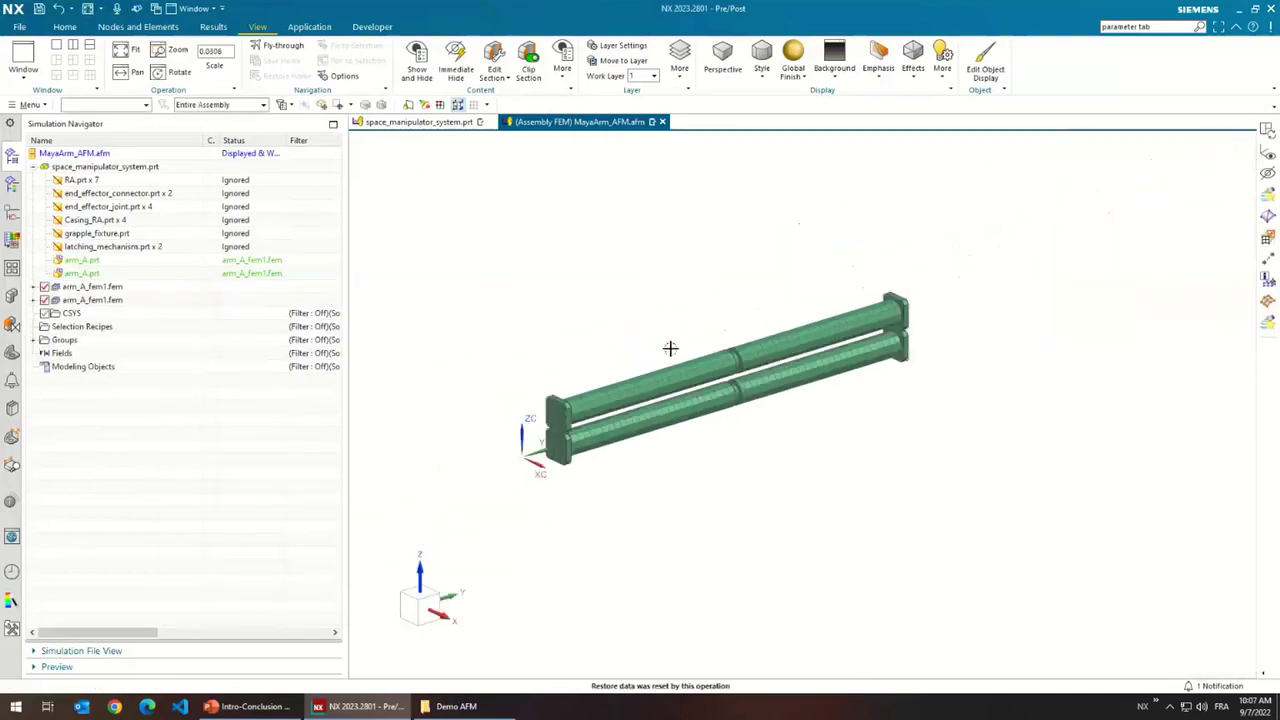
pyautogui.moveTo(681, 329); pyautogui.dragTo(652, 305, button='middle')
# - Unpack the latching_mechanism.prt components and map both instances to the existing latching_mechanism_fem1.fem from the FEM Files folder
pyautogui.rightClick(106, 248)
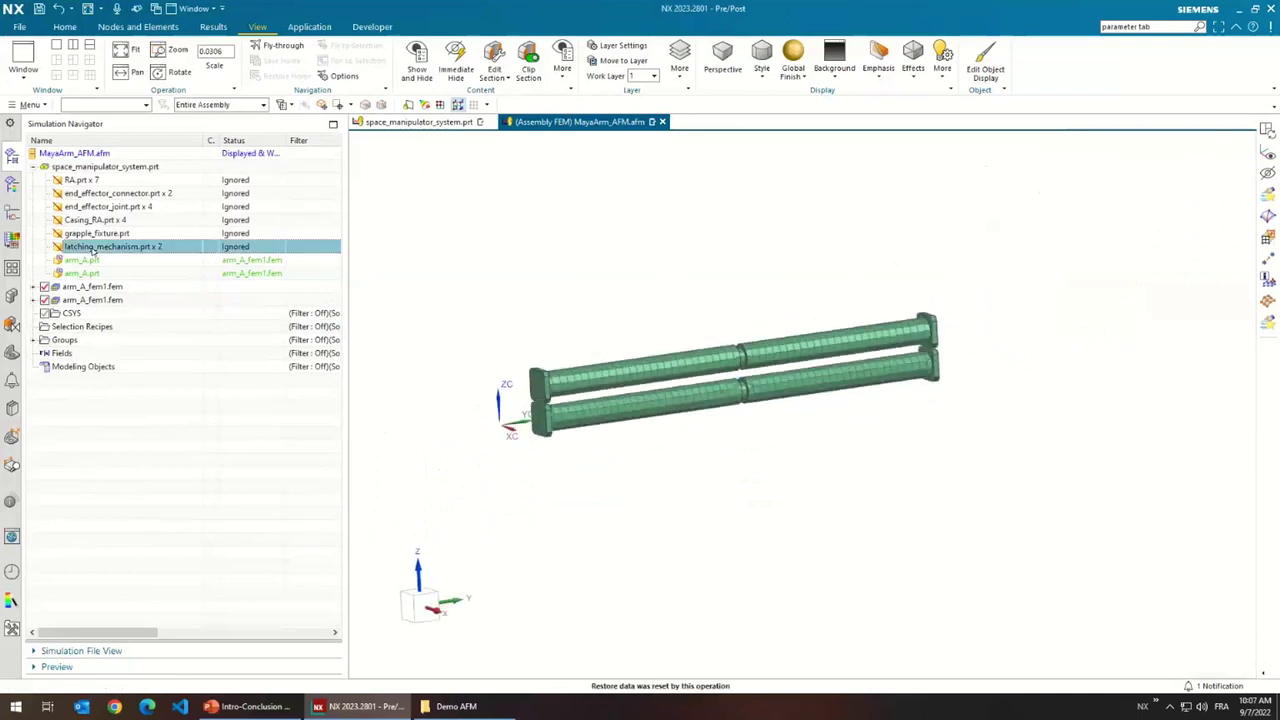
pyautogui.click(115, 258)
pyautogui.rightClick(106, 260)
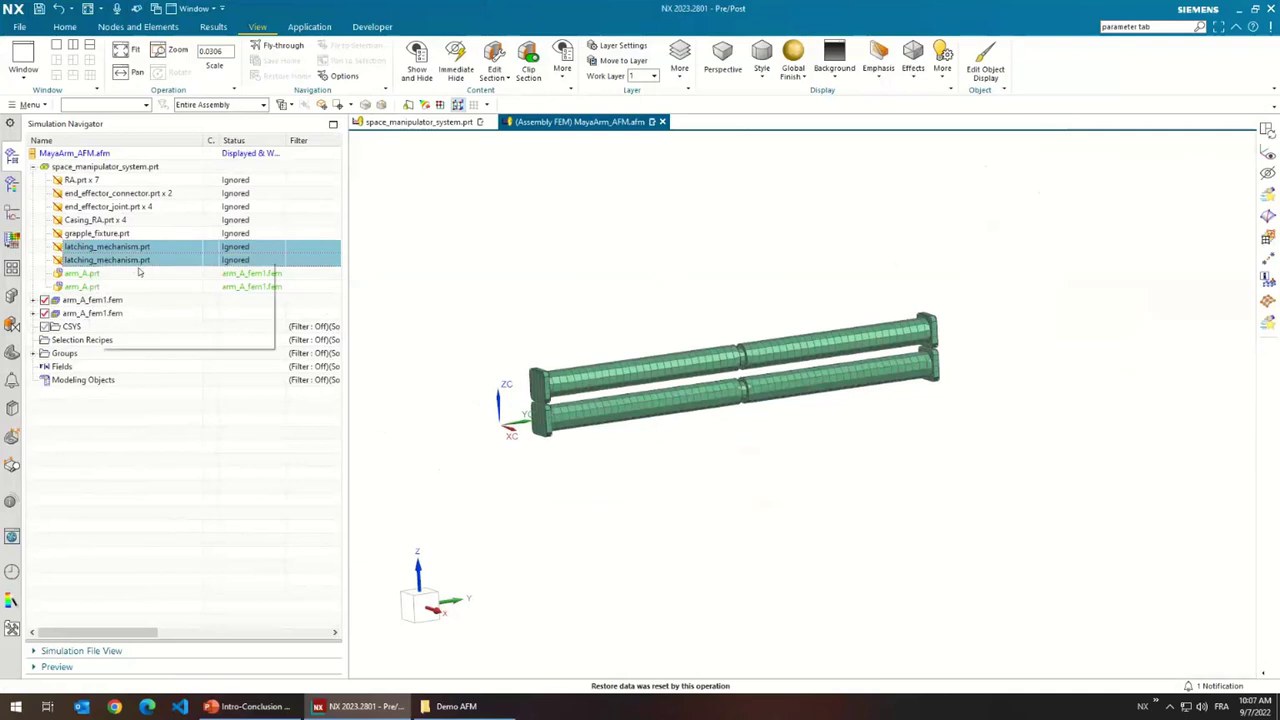
pyautogui.click(214, 290)
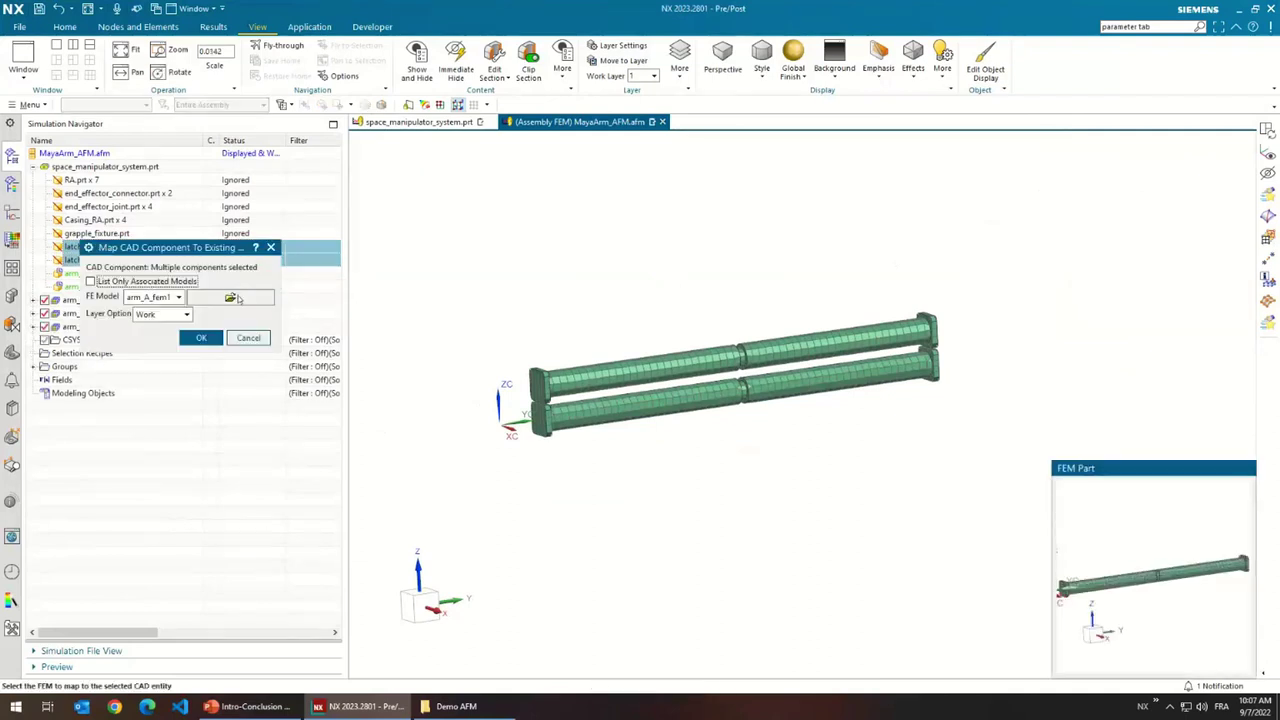
pyautogui.click(268, 297)
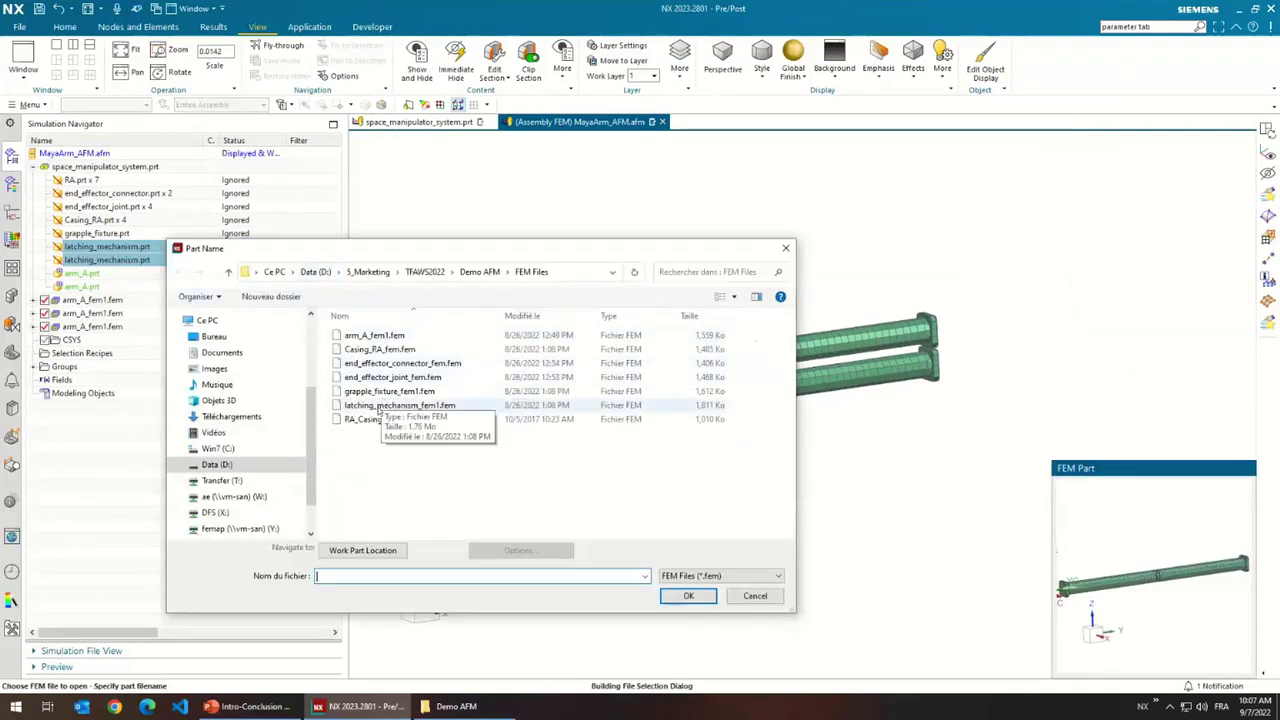
pyautogui.doubleClick(335, 410)
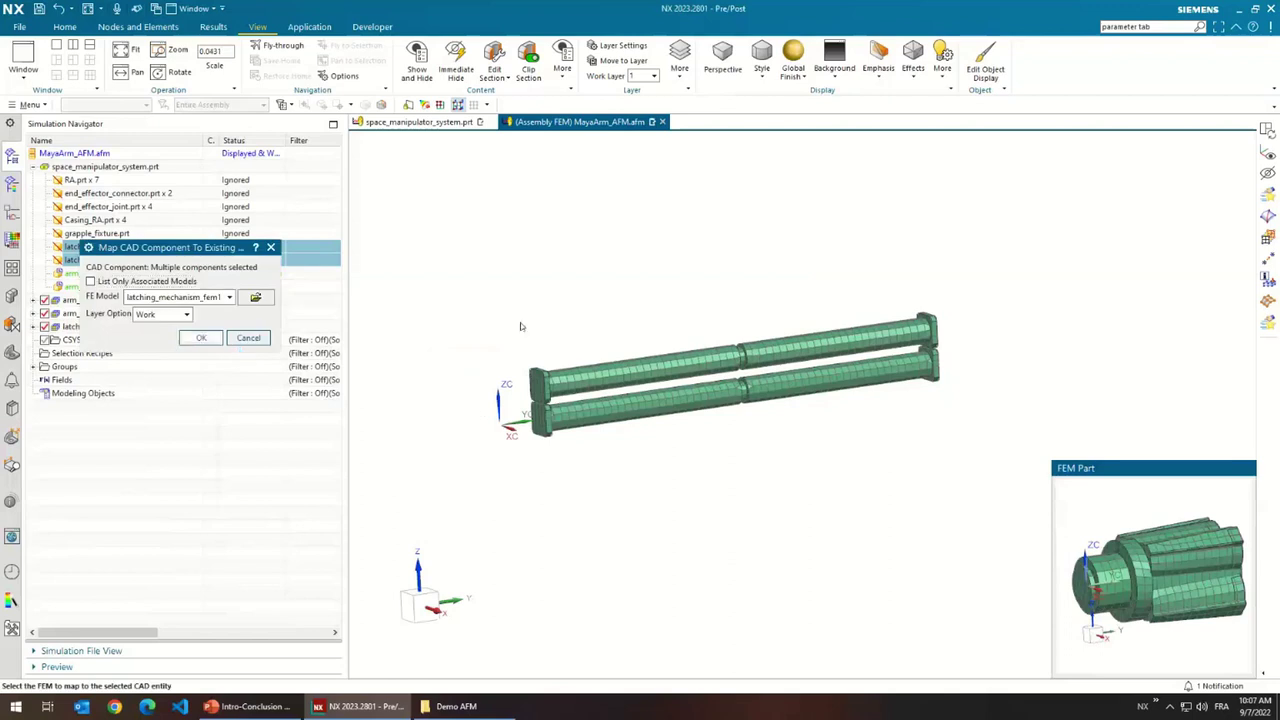
pyautogui.click(204, 337)
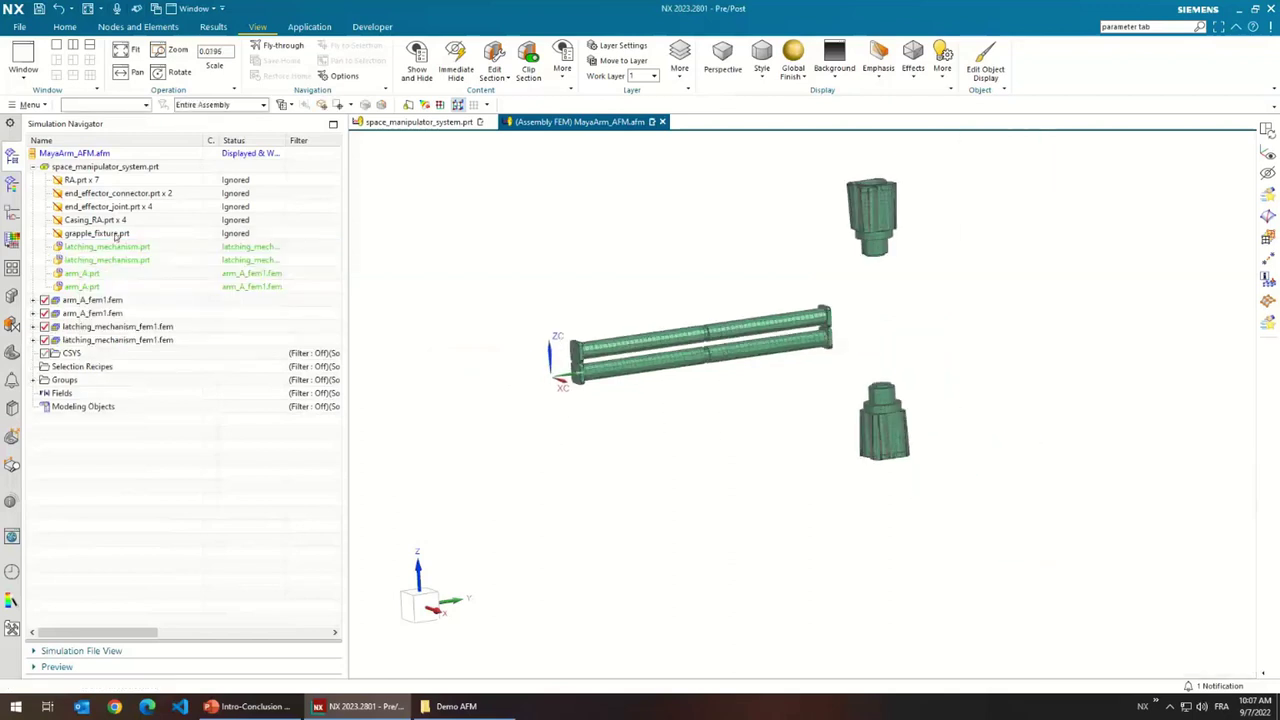
# - Map the grapple_fixture.prt component to the existing grapple_fixture_fem1.fem file
pyautogui.click(117, 237)
pyautogui.rightClick(117, 237)
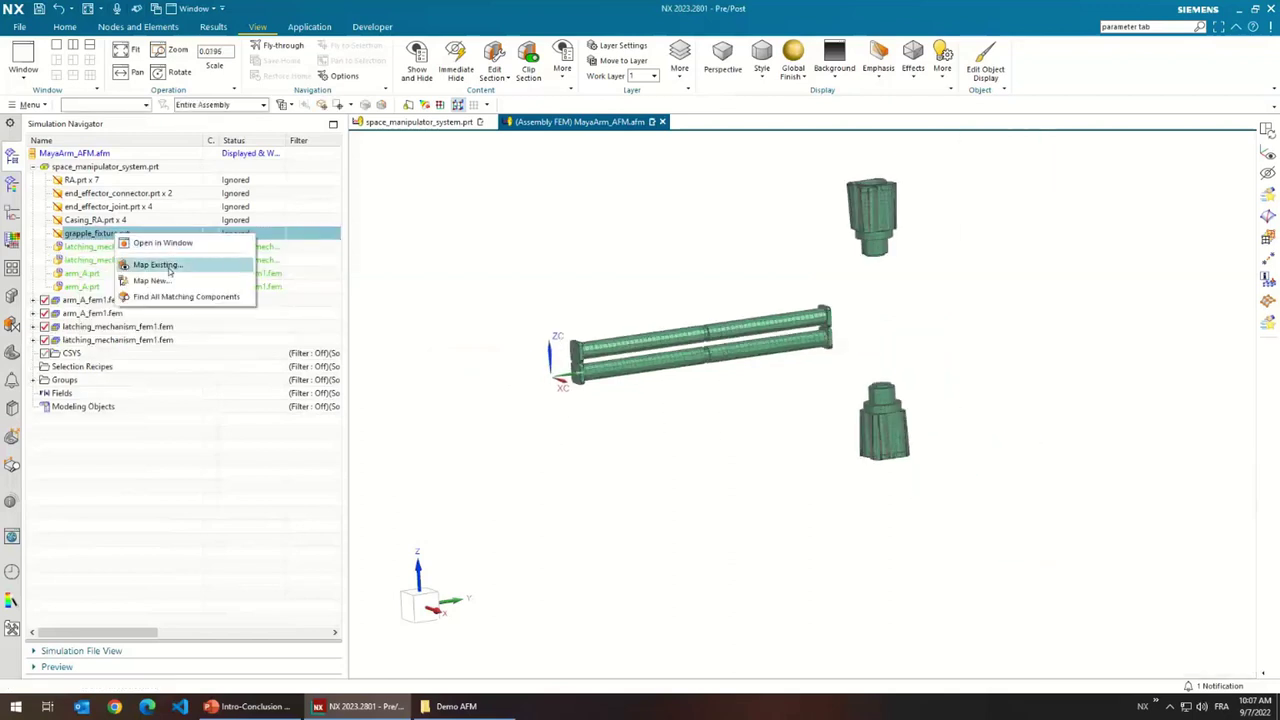
pyautogui.click(250, 265)
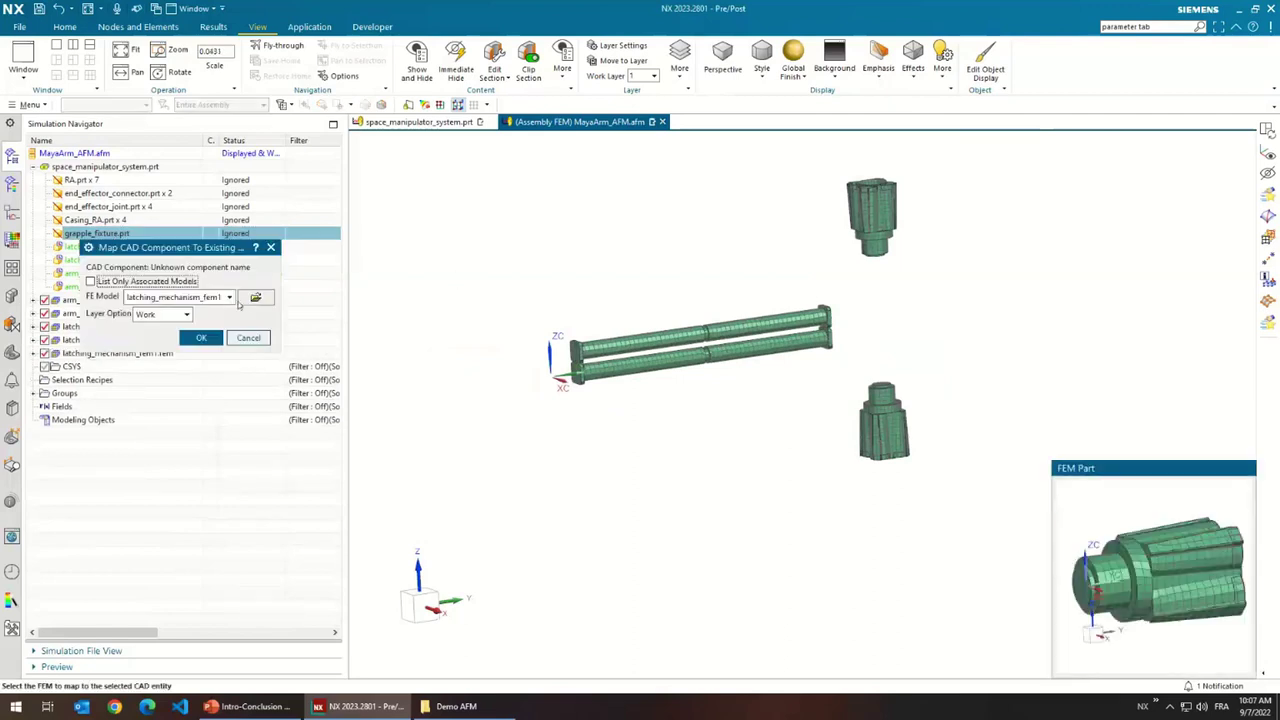
pyautogui.click(256, 297)
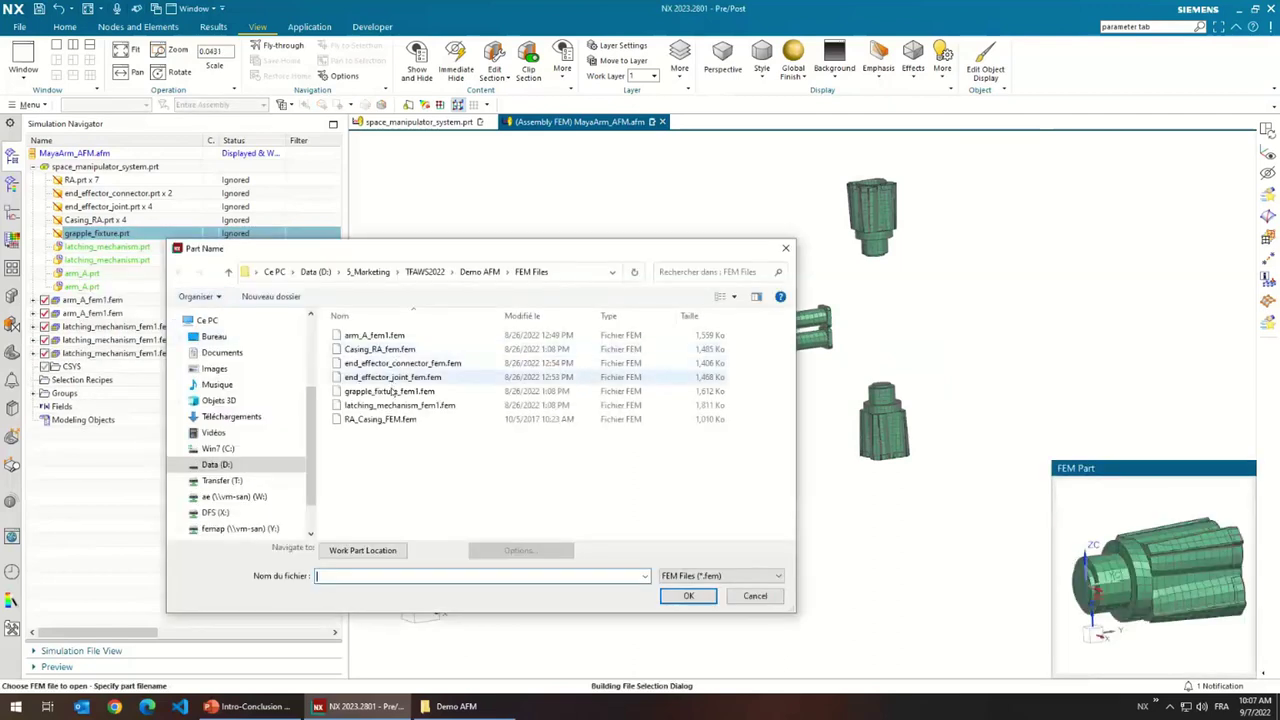
pyautogui.press('Return')
pyautogui.click(197, 337)
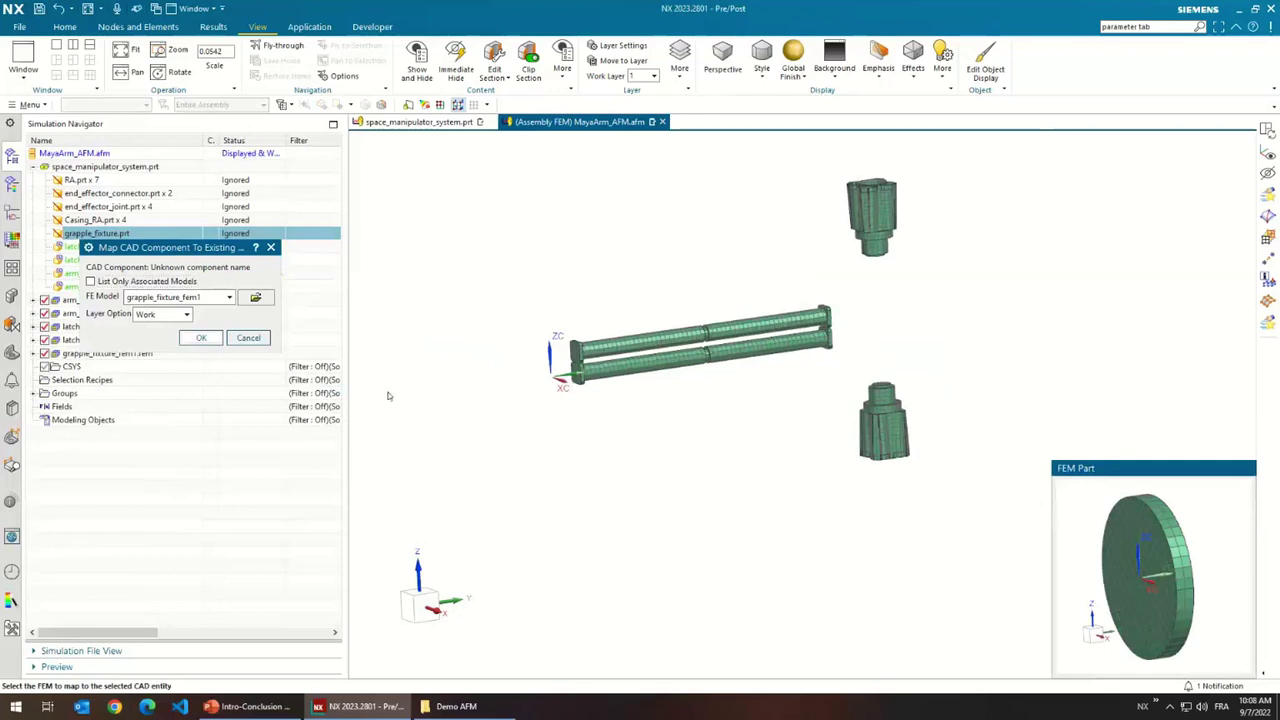
# - Unpack the Casing_RA.prt components and map all four instances to the existing Casing_RA_fem.fem file
pyautogui.rightClick(103, 224)
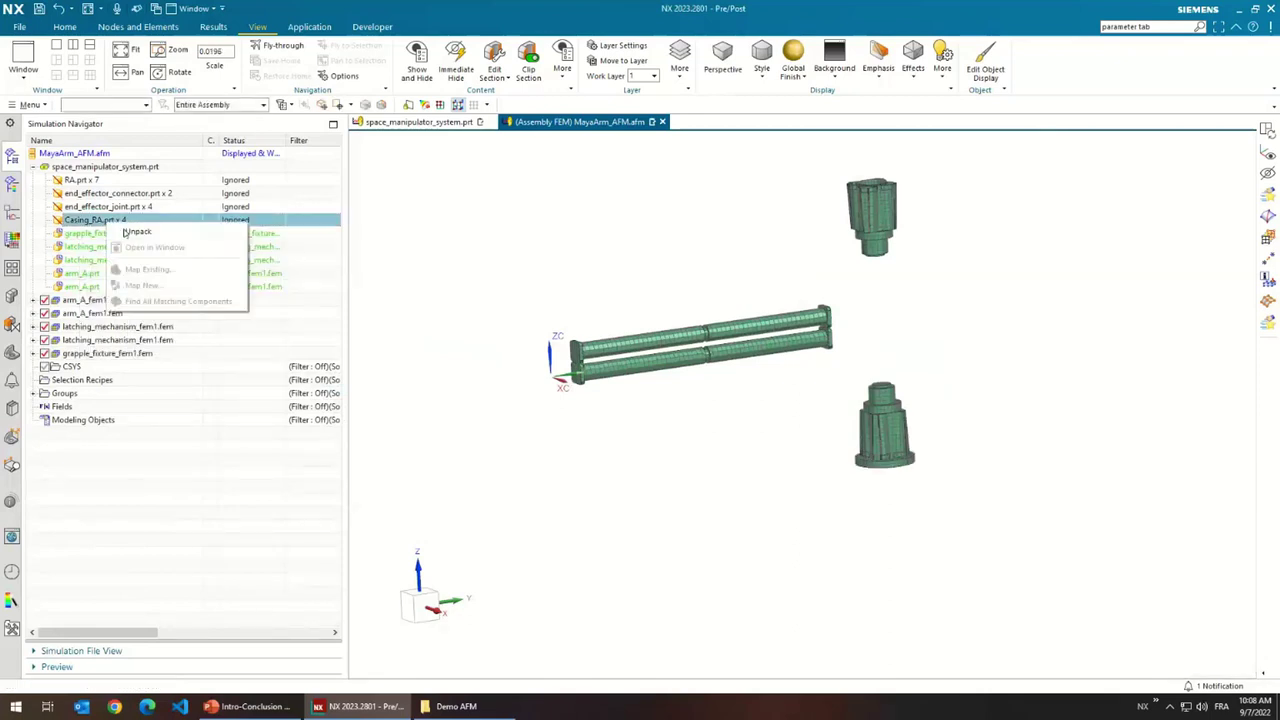
pyautogui.click(103, 228)
pyautogui.click(103, 221)
pyautogui.keyDown('shift'); pyautogui.click(105, 259); pyautogui.keyUp('shift')
pyautogui.rightClick(105, 240)
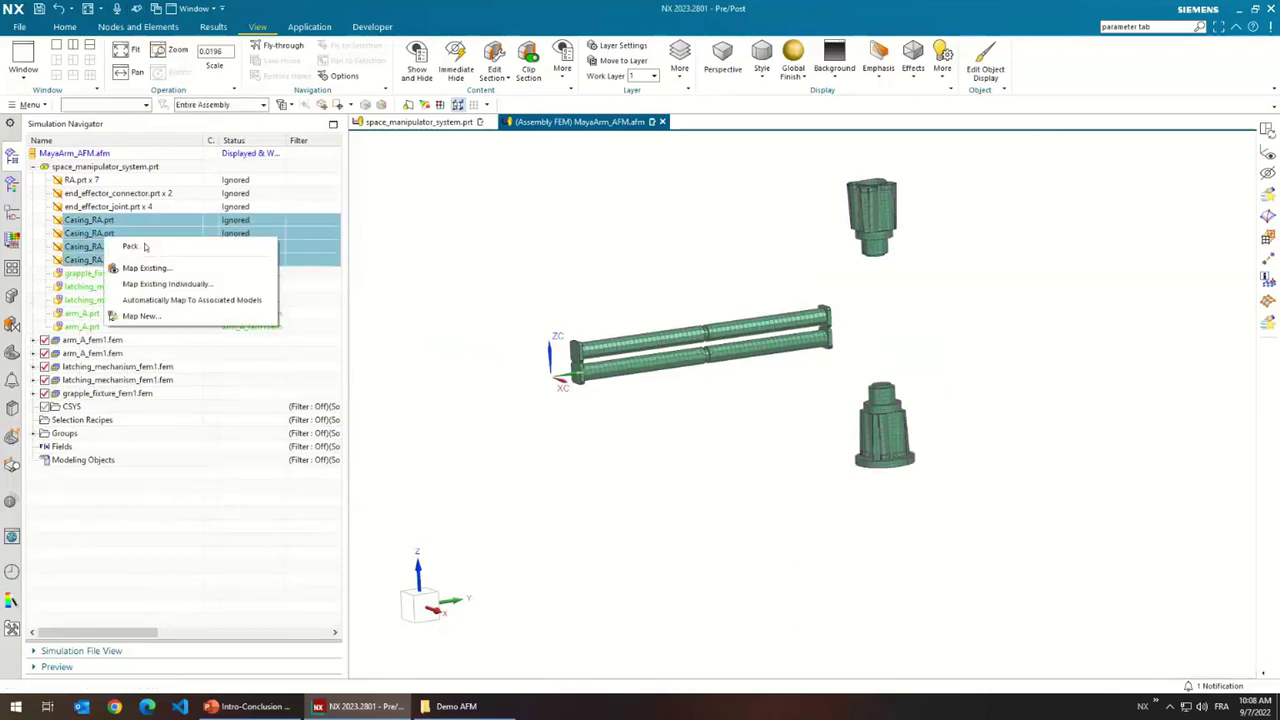
pyautogui.click(157, 270)
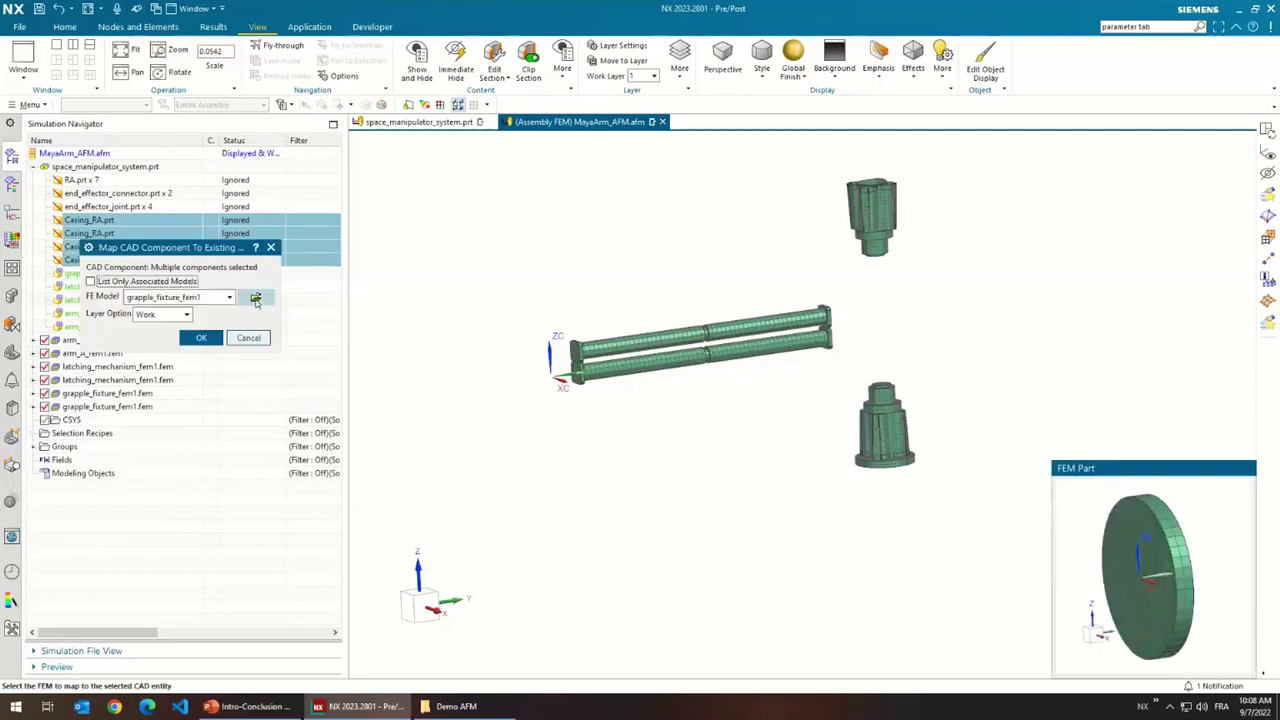
pyautogui.click(253, 295)
pyautogui.doubleClick(385, 349)
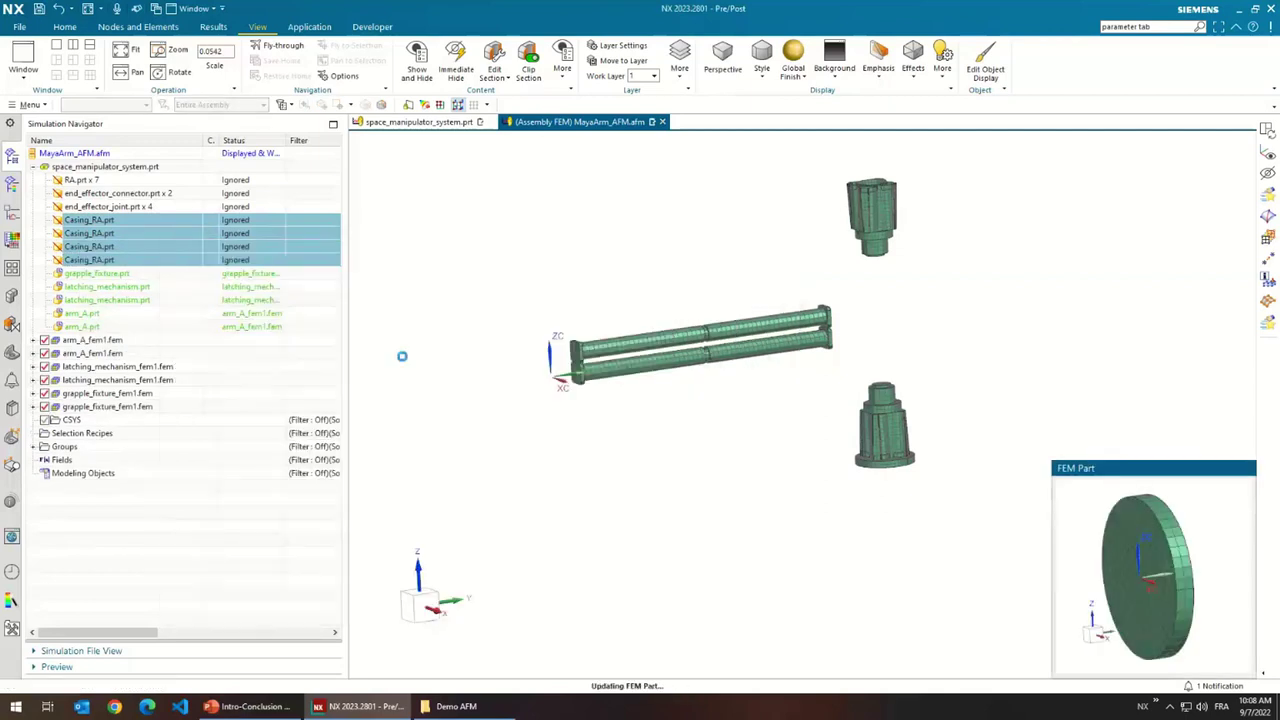
pyautogui.click(200, 341)
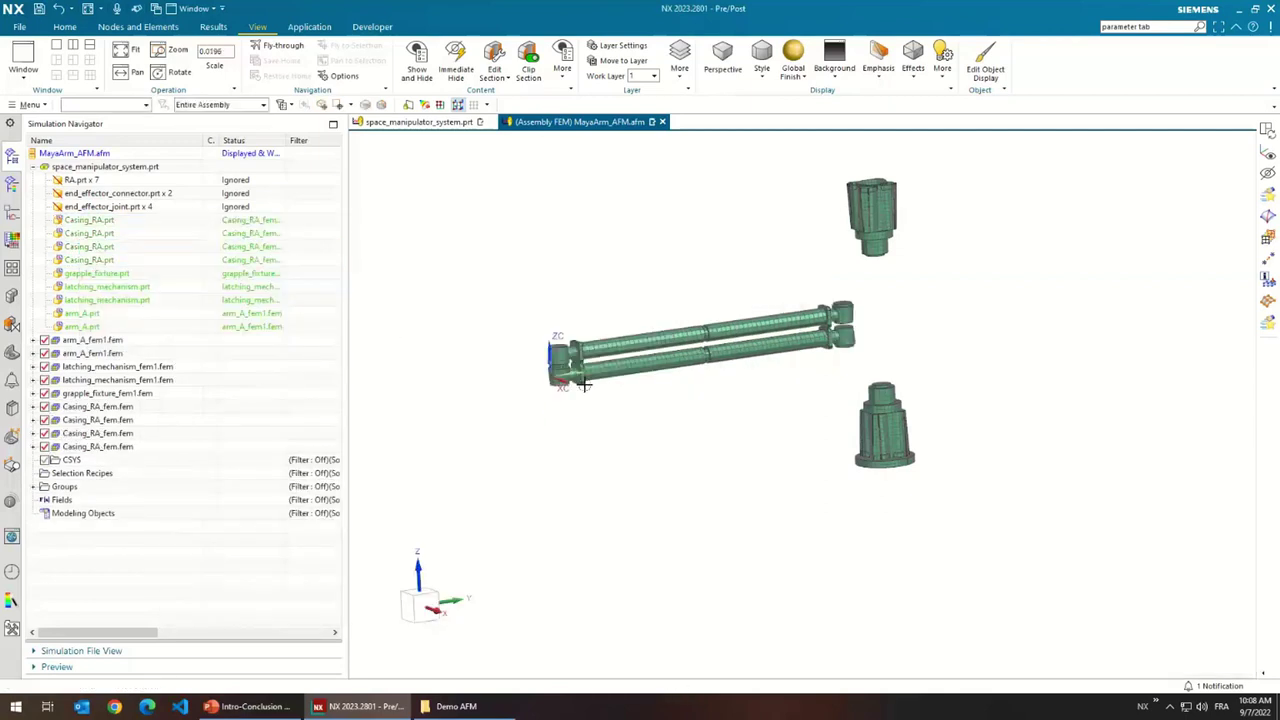
# - Unpack the end_effector_joint.prt components and map all four instances to the existing end_effector_joint_fem.fem file
pyautogui.rightClick(118, 207)
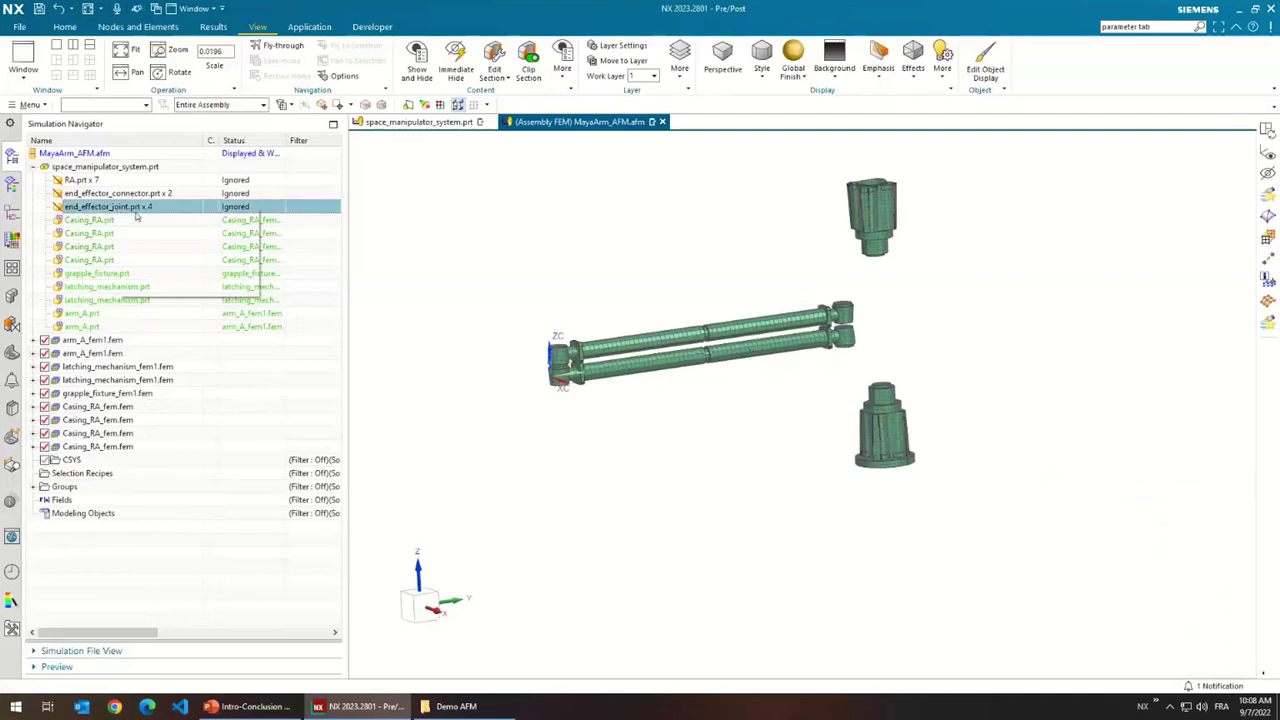
pyautogui.click(122, 218)
pyautogui.click(116, 207)
pyautogui.keyDown('shift'); pyautogui.click(118, 246); pyautogui.keyUp('shift')
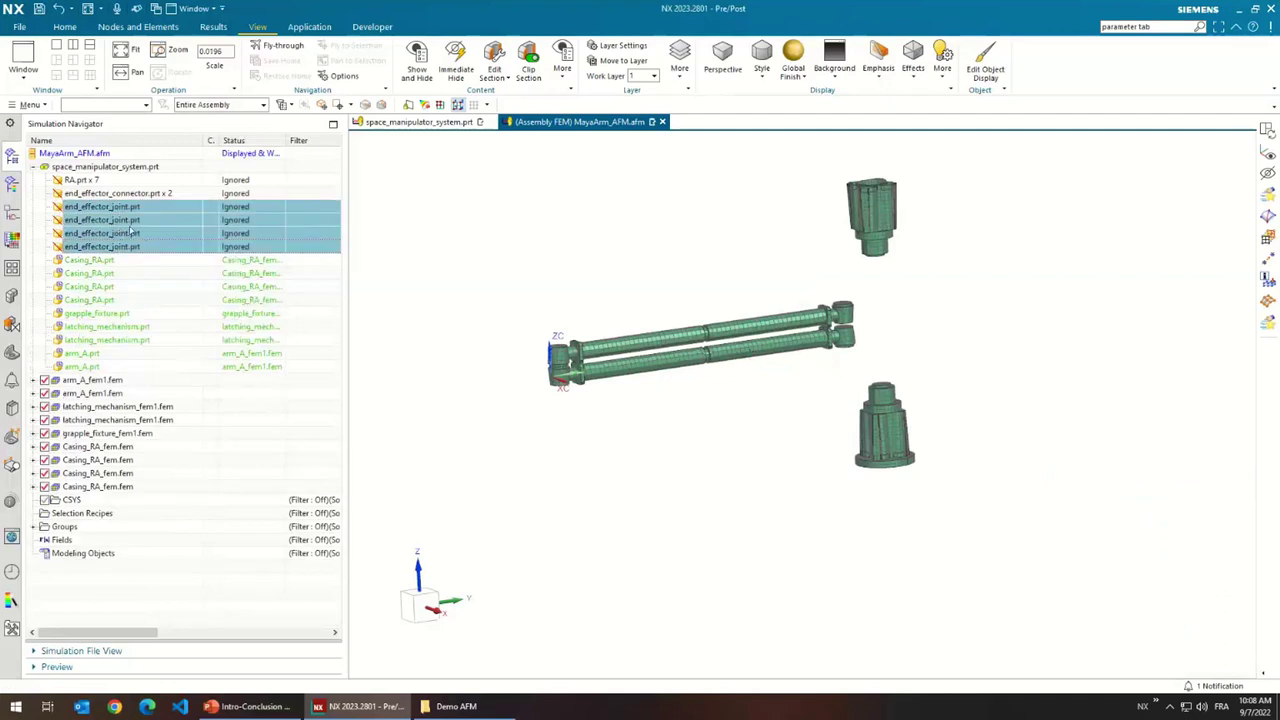
pyautogui.rightClick(118, 232)
pyautogui.click(160, 257)
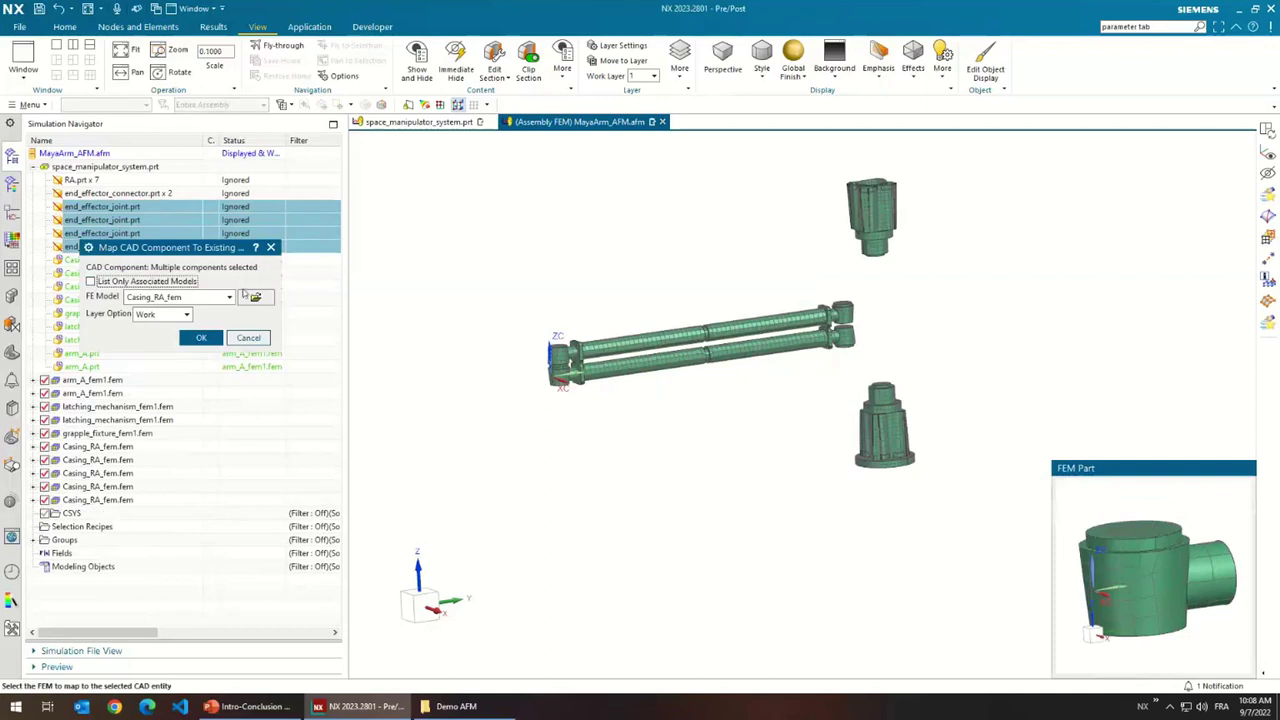
pyautogui.click(268, 300)
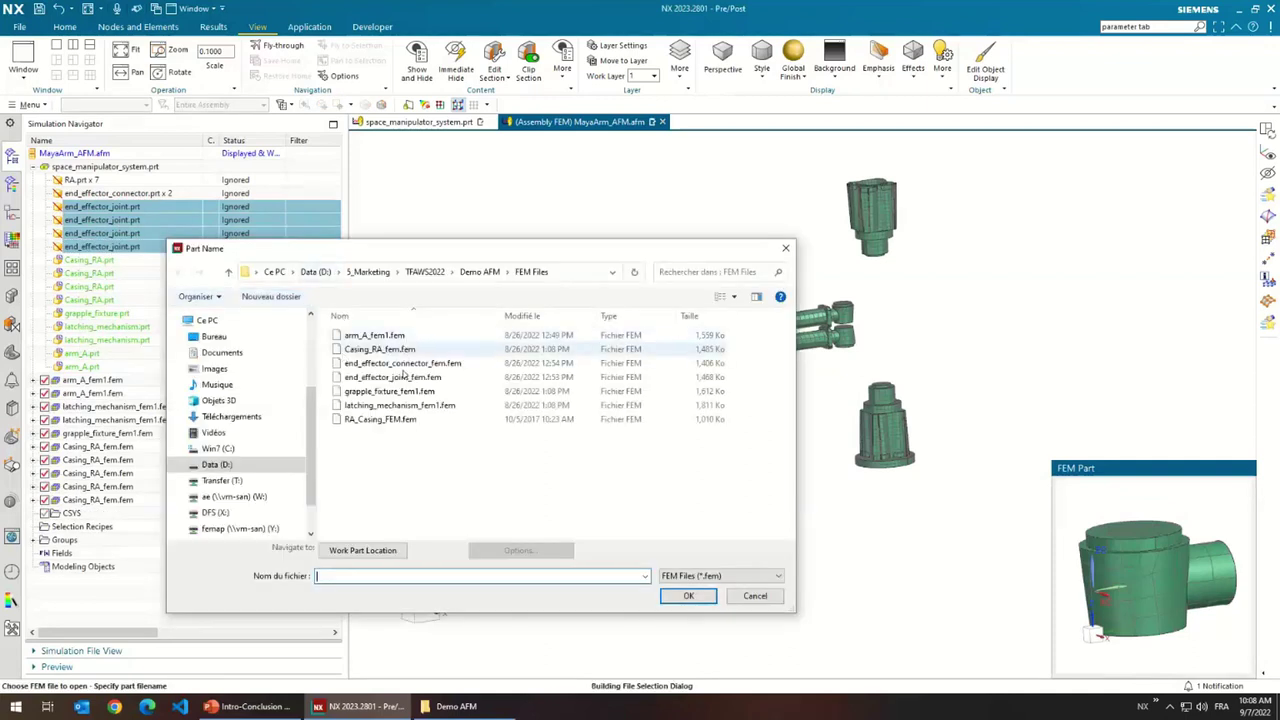
pyautogui.doubleClick(397, 377)
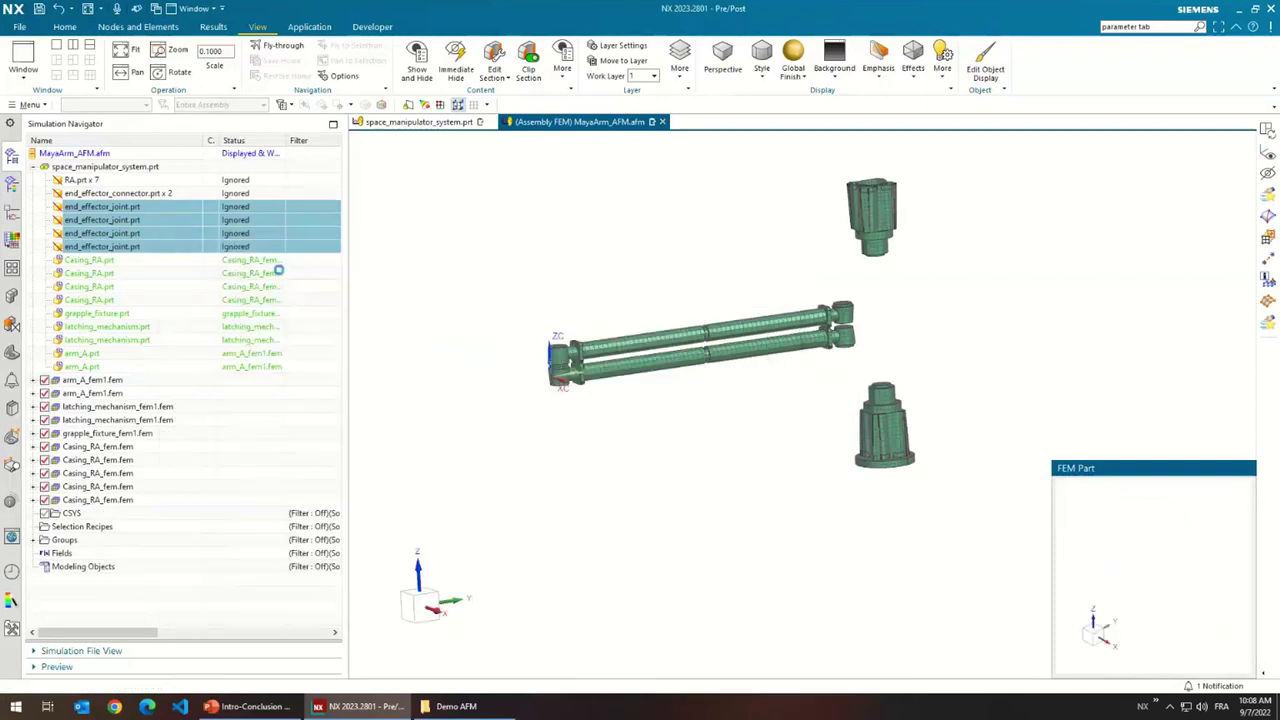
pyautogui.click(201, 338)
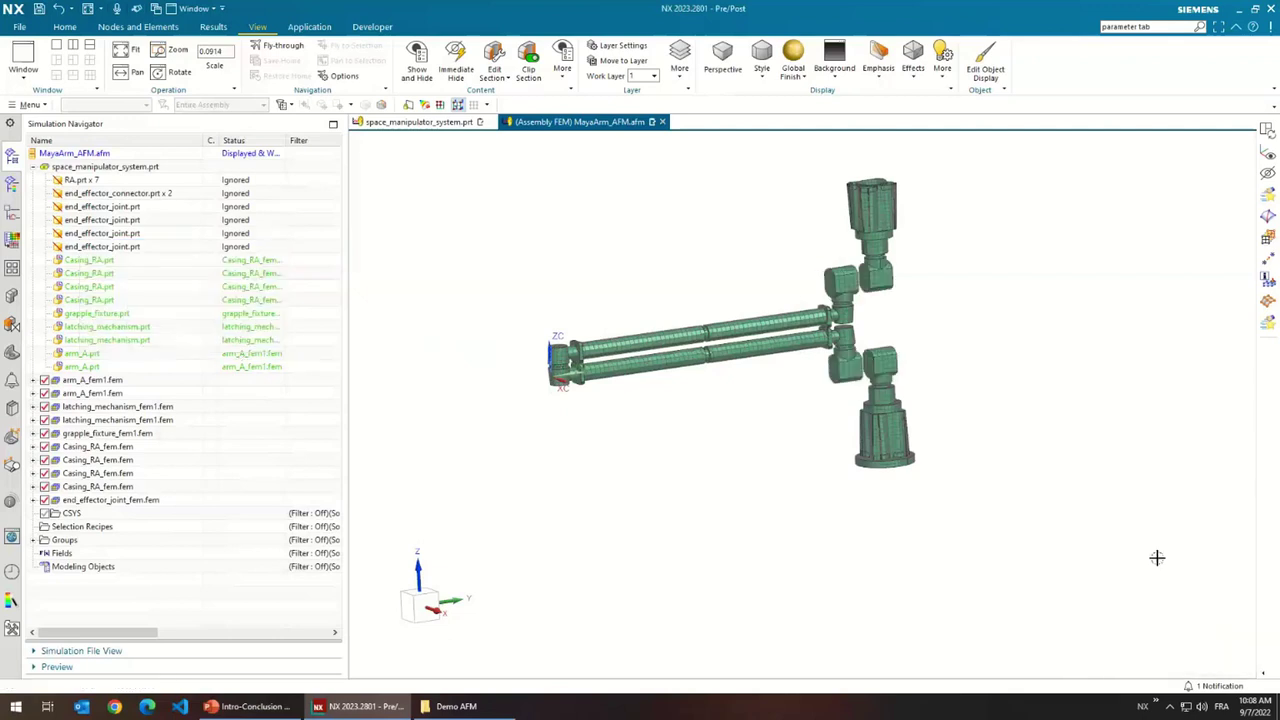
# - Unpack the end_effector_connector.prt components and map both instances to the existing end_effector_connector_fem.fem file
pyautogui.moveTo(937, 395); pyautogui.dragTo(907, 368, button='middle')
pyautogui.moveTo(903, 408); pyautogui.dragTo(866, 363, button='middle')
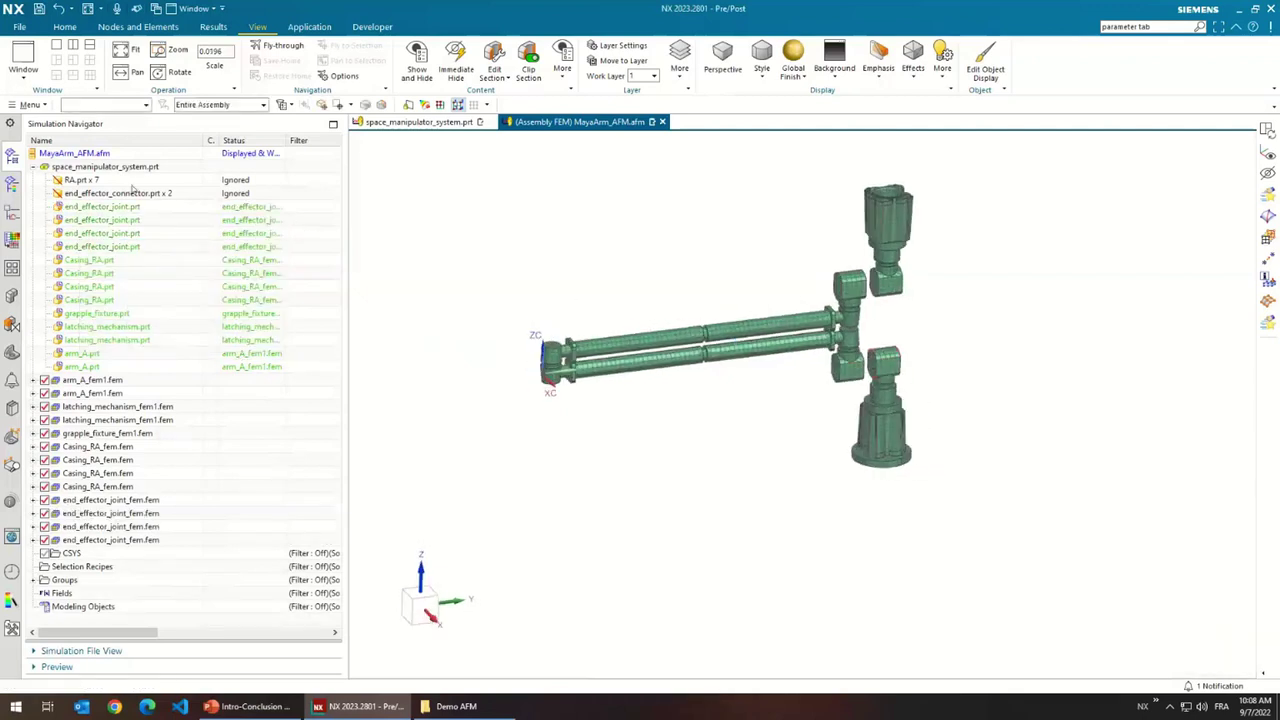
pyautogui.rightClick(130, 195)
pyautogui.click(156, 208)
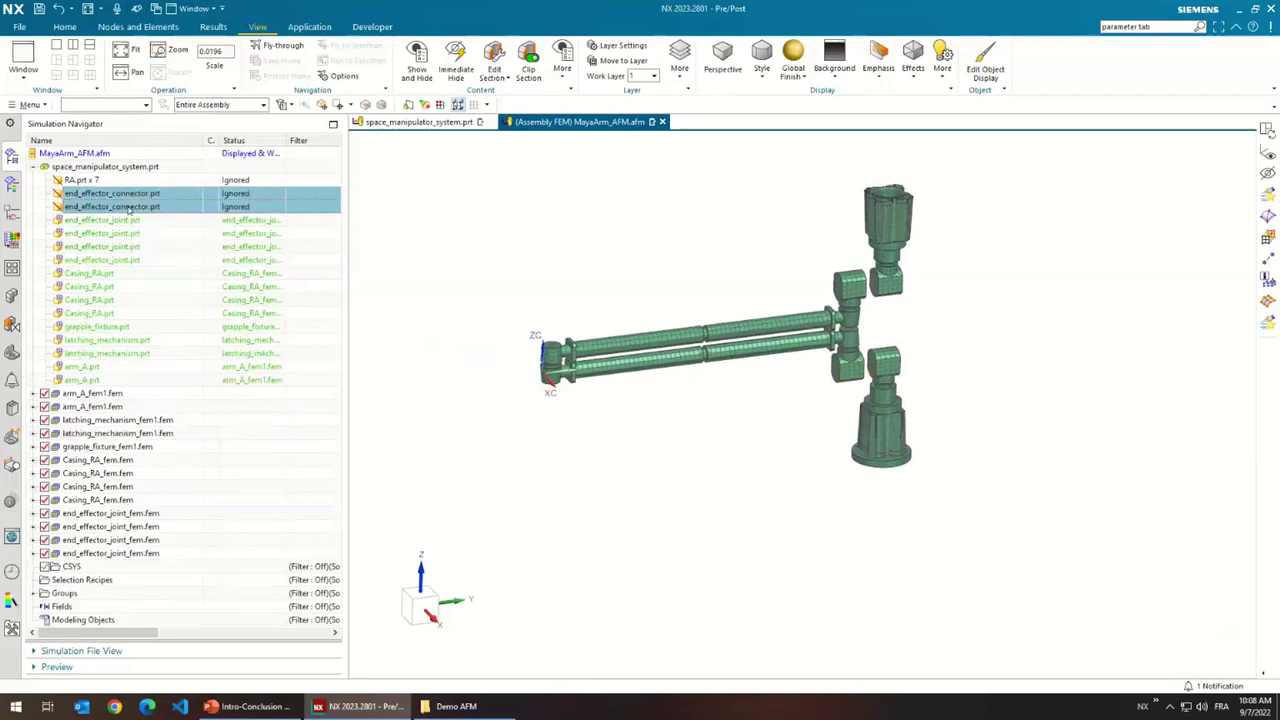
pyautogui.rightClick(146, 213)
pyautogui.click(168, 238)
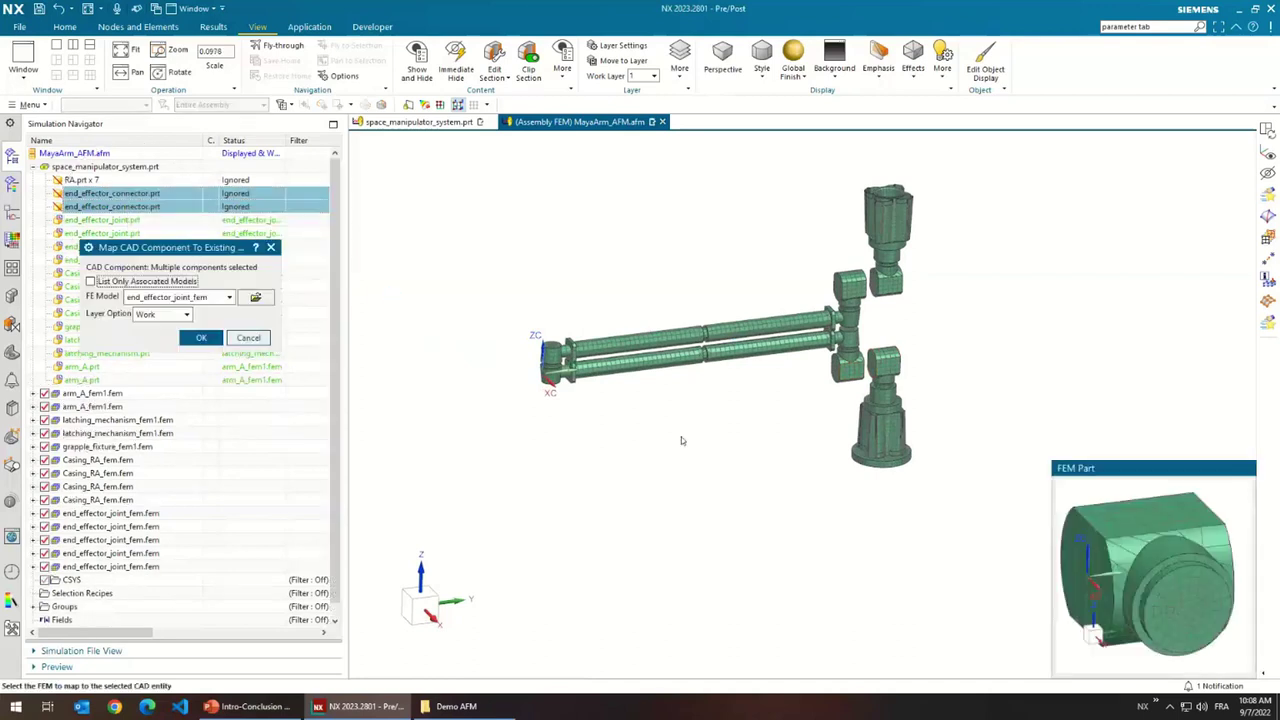
pyautogui.click(257, 299)
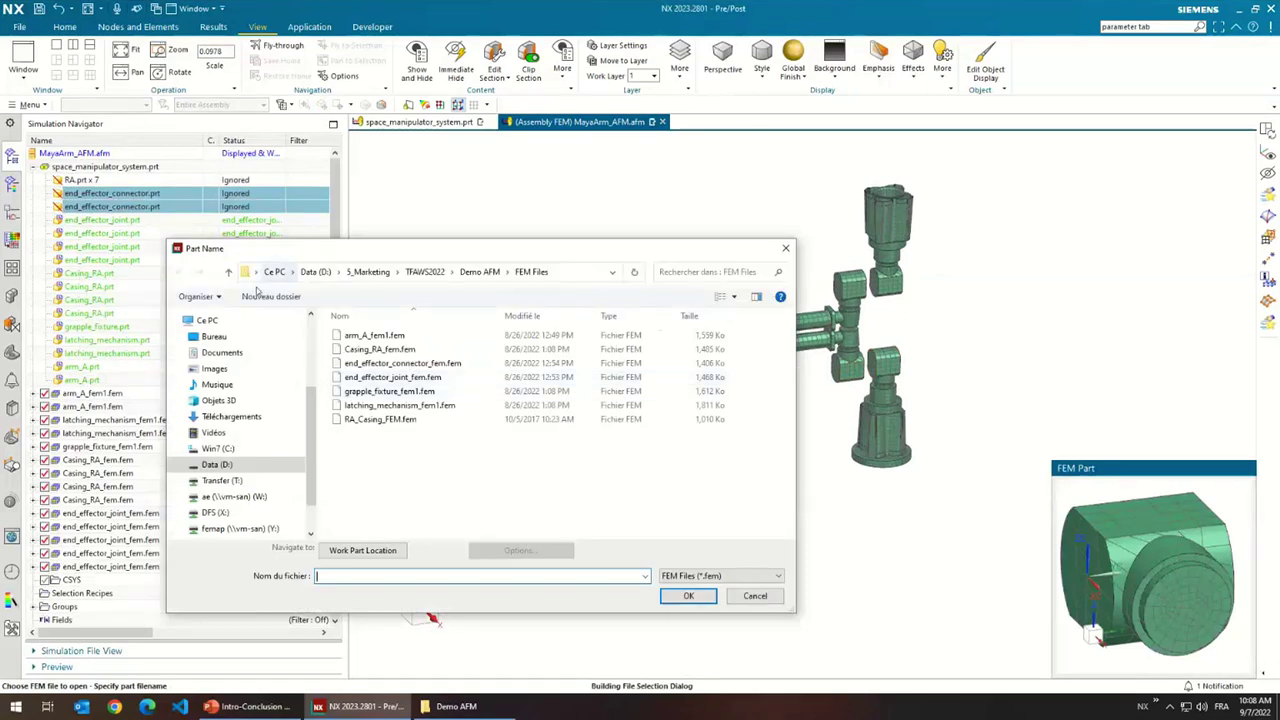
pyautogui.doubleClick(392, 364)
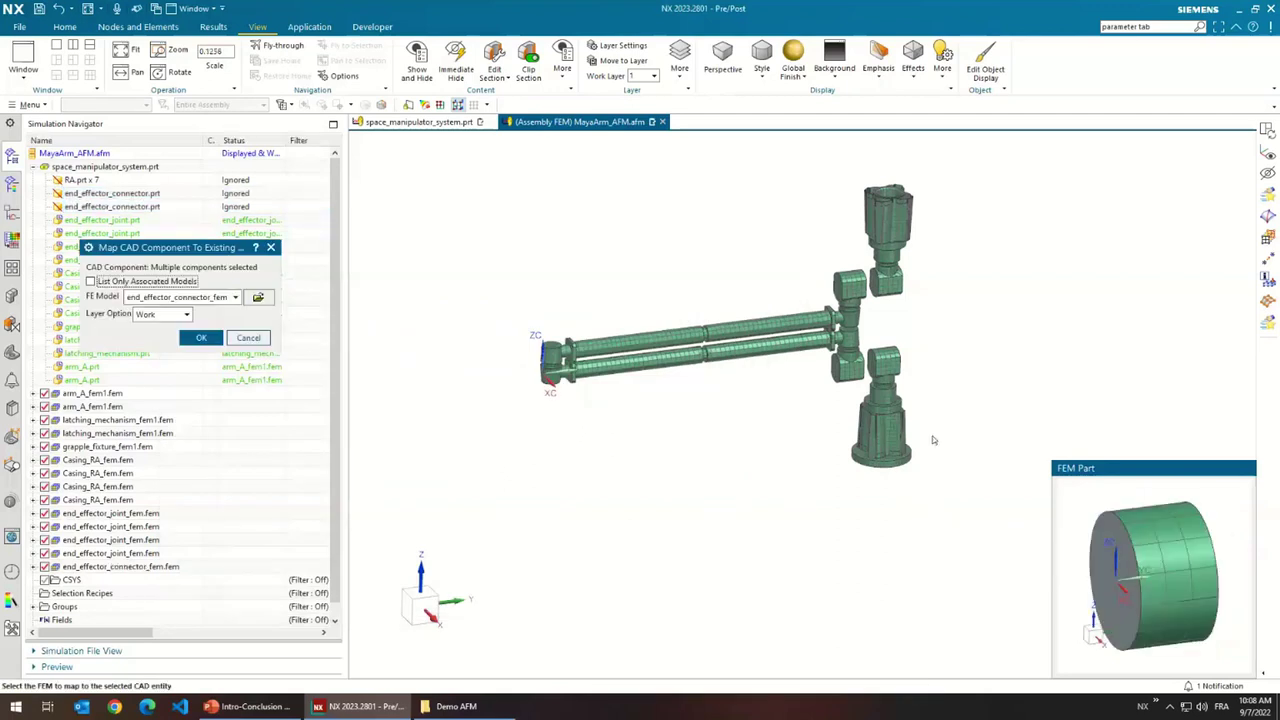
pyautogui.scroll(5, 925, 435)
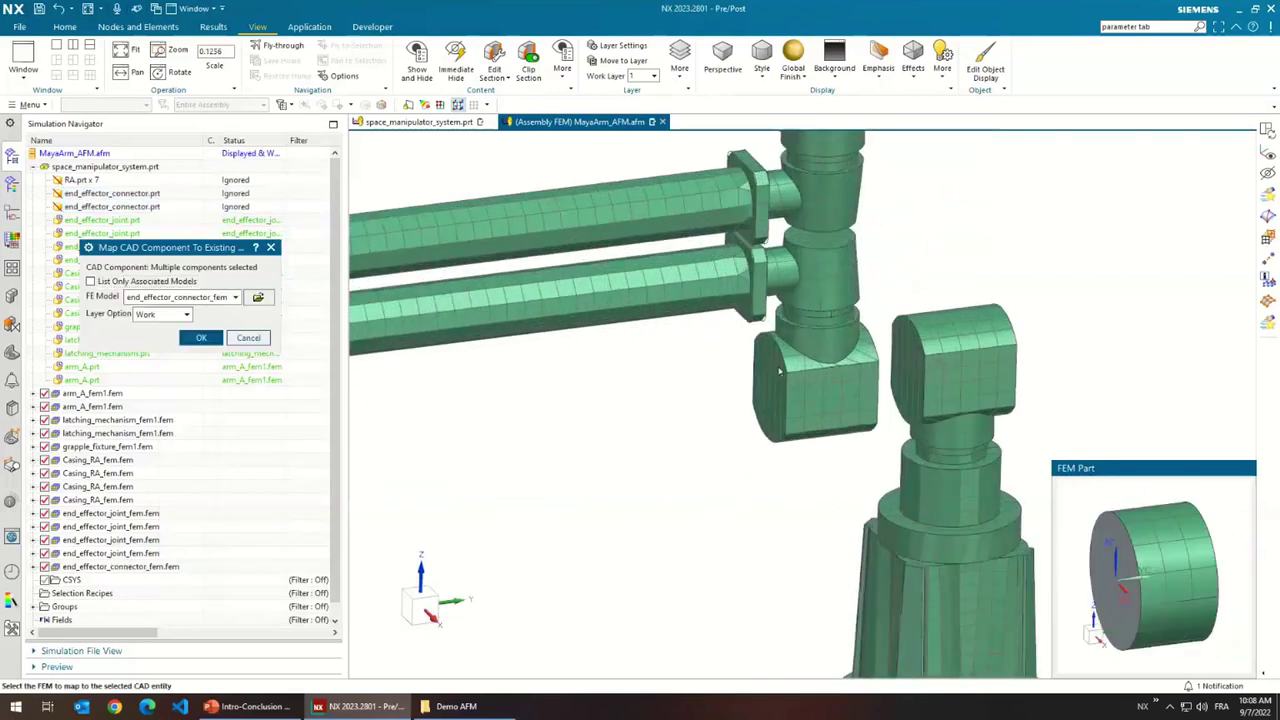
pyautogui.middleClick(779, 371)
# - Change the color basis in the Model Display preferences so that each component FEM is shown in its own color
pyautogui.scroll(-8, 766, 443)
pyautogui.moveTo(766, 443)
pyautogui.mouseDown(button='middle')
pyautogui.moveTo(763, 431)
pyautogui.moveTo(765, 450)
pyautogui.mouseUp(button='middle')
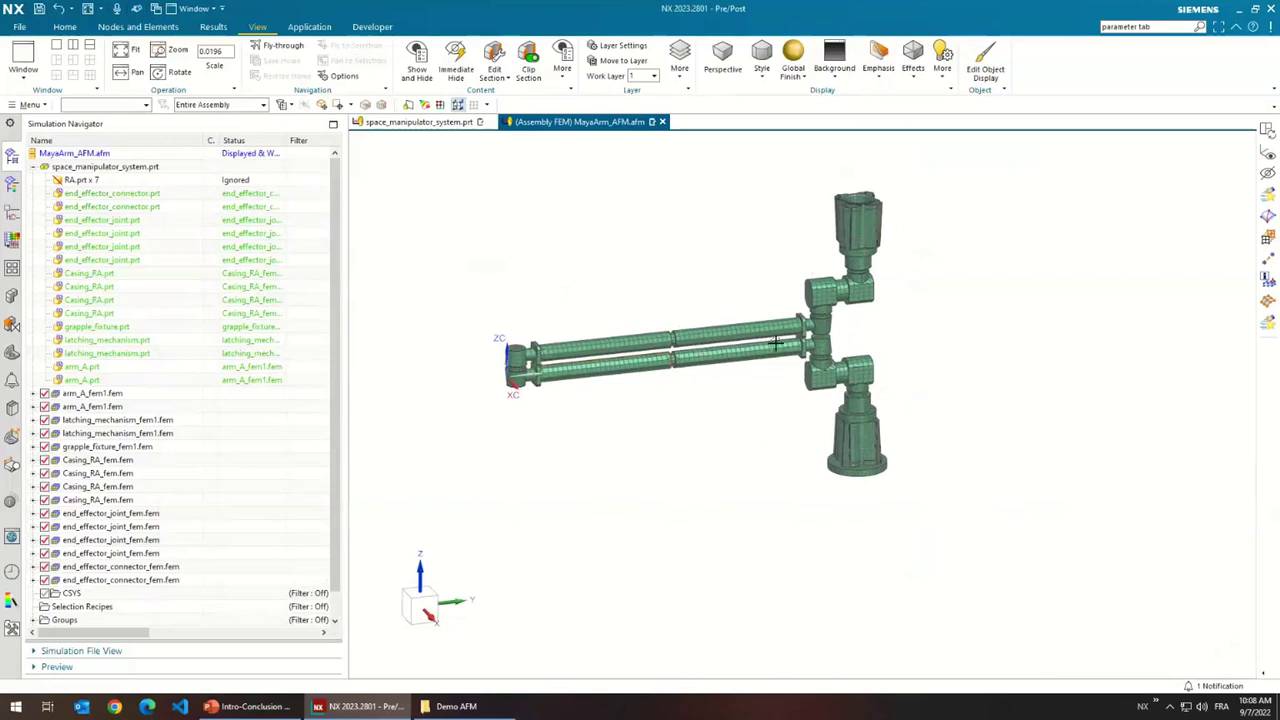
pyautogui.click(18, 26)
pyautogui.click(779, 274)
pyautogui.click(17, 107)
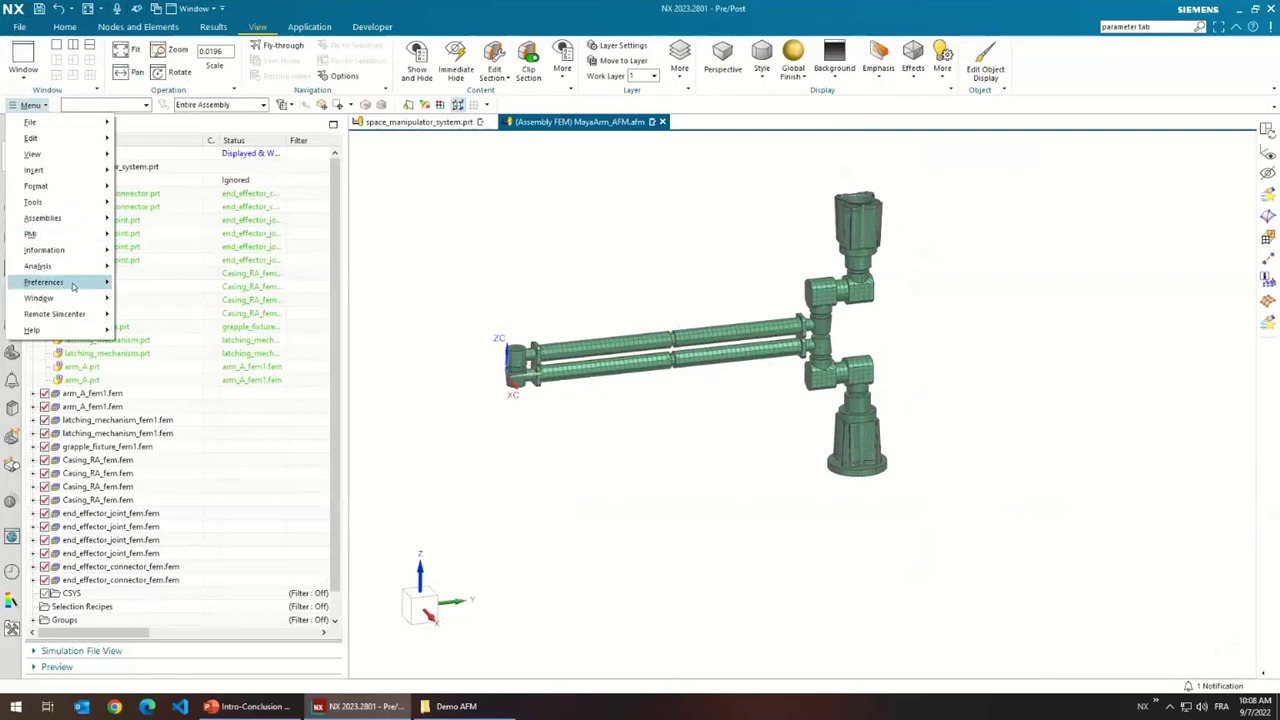
pyautogui.moveTo(72, 287)
pyautogui.click(150, 271)
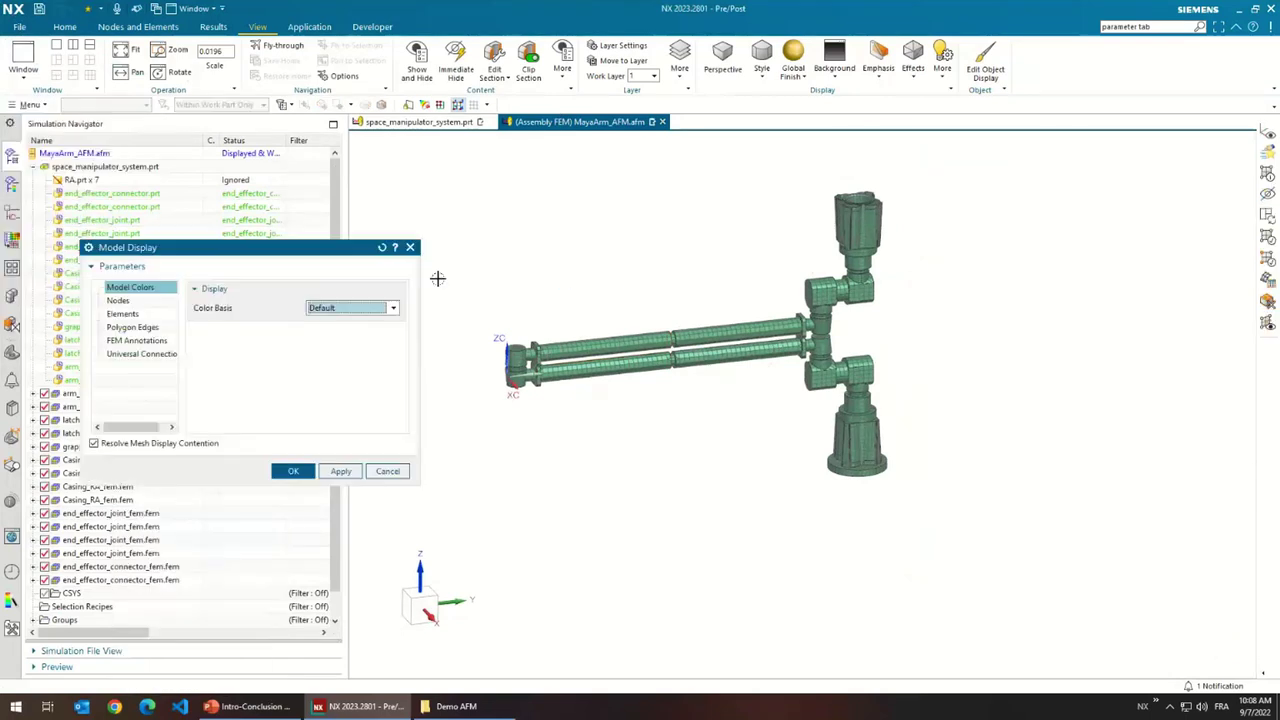
pyautogui.click(366, 306)
pyautogui.click(345, 349)
pyautogui.click(293, 471)
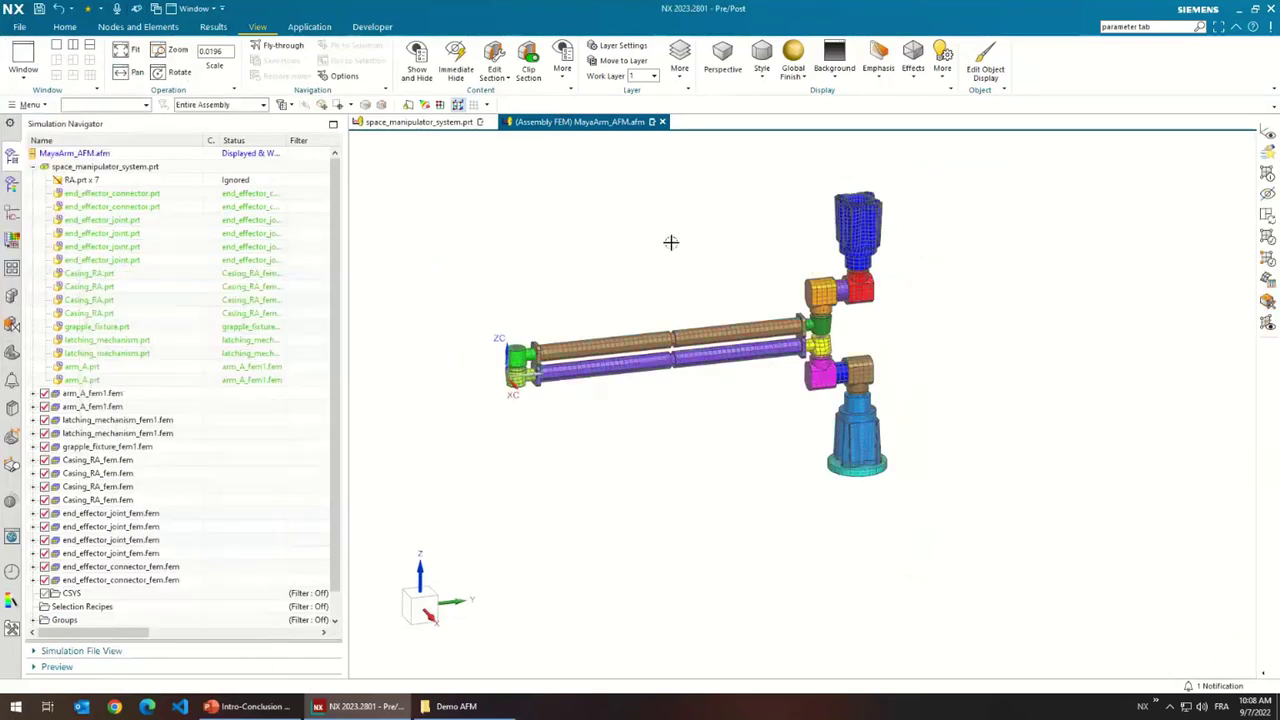
# - Place the space_manipulator_system.prt window side by side with the assembly FEM window and synchronize the two views for comparison
pyautogui.moveTo(648, 303)
pyautogui.mouseDown(button='middle')
pyautogui.moveTo(643, 257)
pyautogui.moveTo(640, 291)
pyautogui.moveTo(621, 264)
pyautogui.moveTo(611, 274)
pyautogui.moveTo(637, 297)
pyautogui.mouseUp(button='middle')
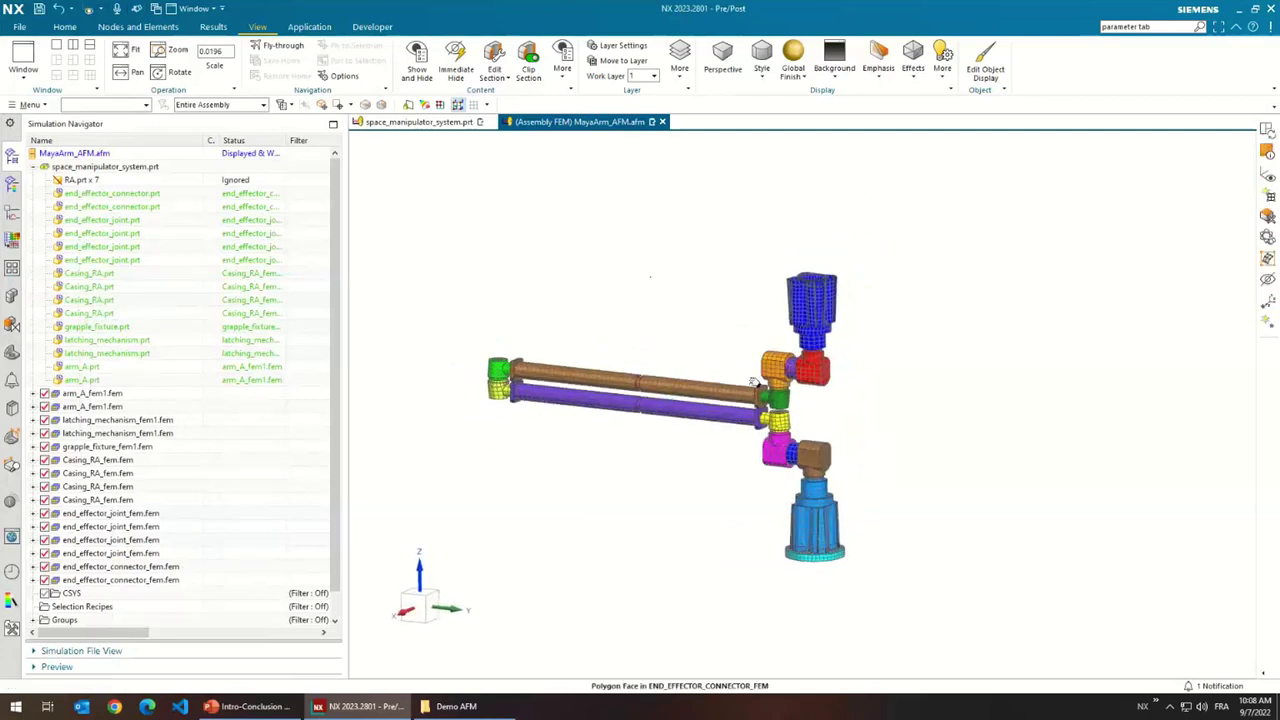
pyautogui.moveTo(753, 381); pyautogui.dragTo(705, 350, button='middle')
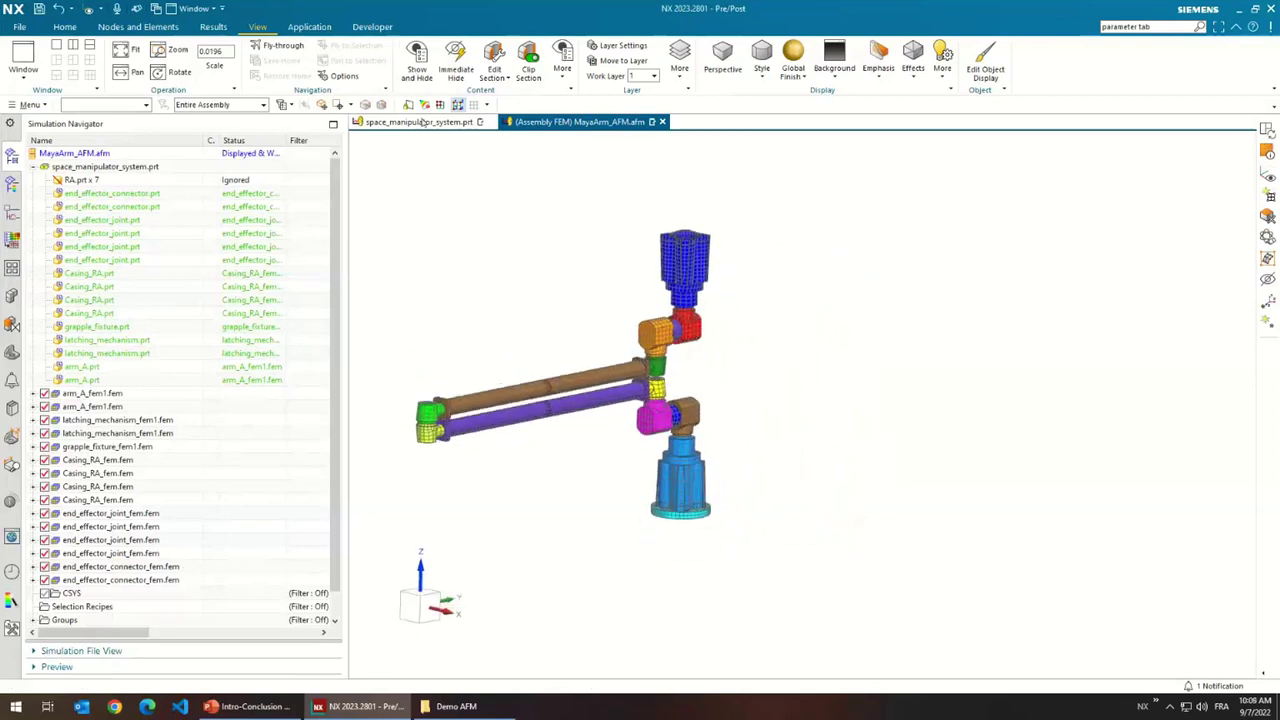
pyautogui.moveTo(418, 121); pyautogui.dragTo(886, 393)
pyautogui.click(111, 27)
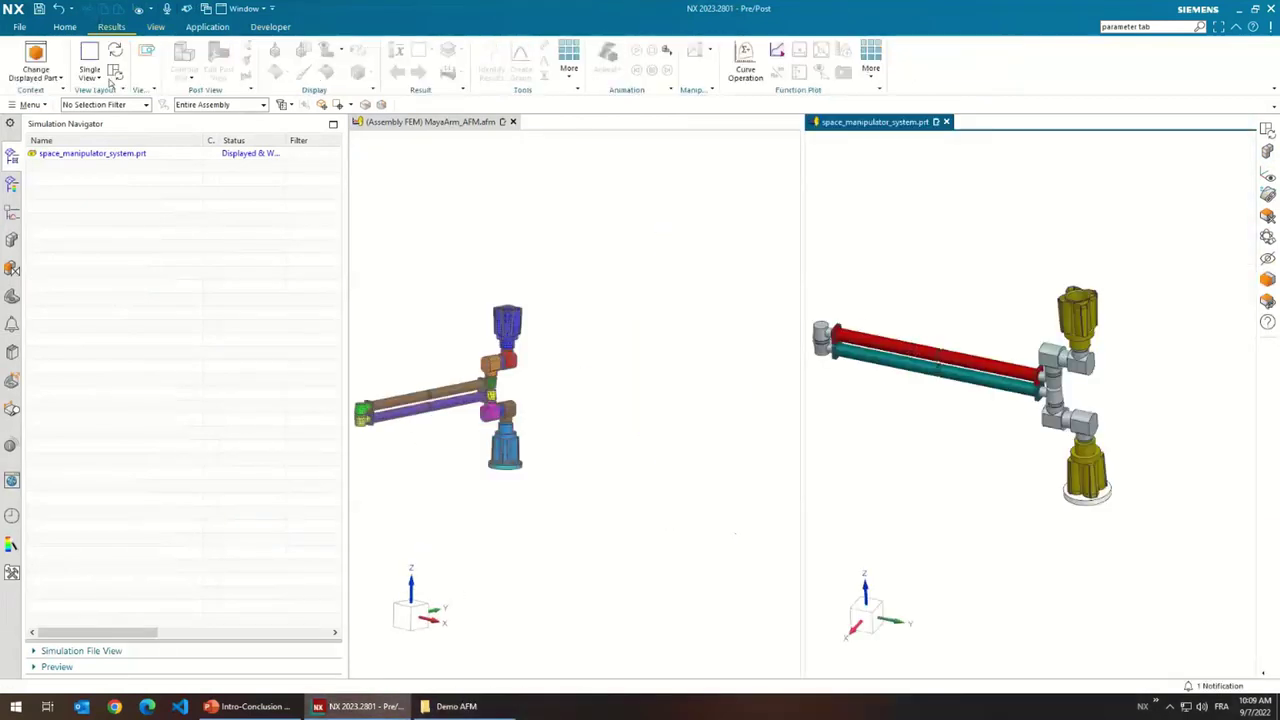
pyautogui.moveTo(729, 378); pyautogui.dragTo(612, 327, button='middle')
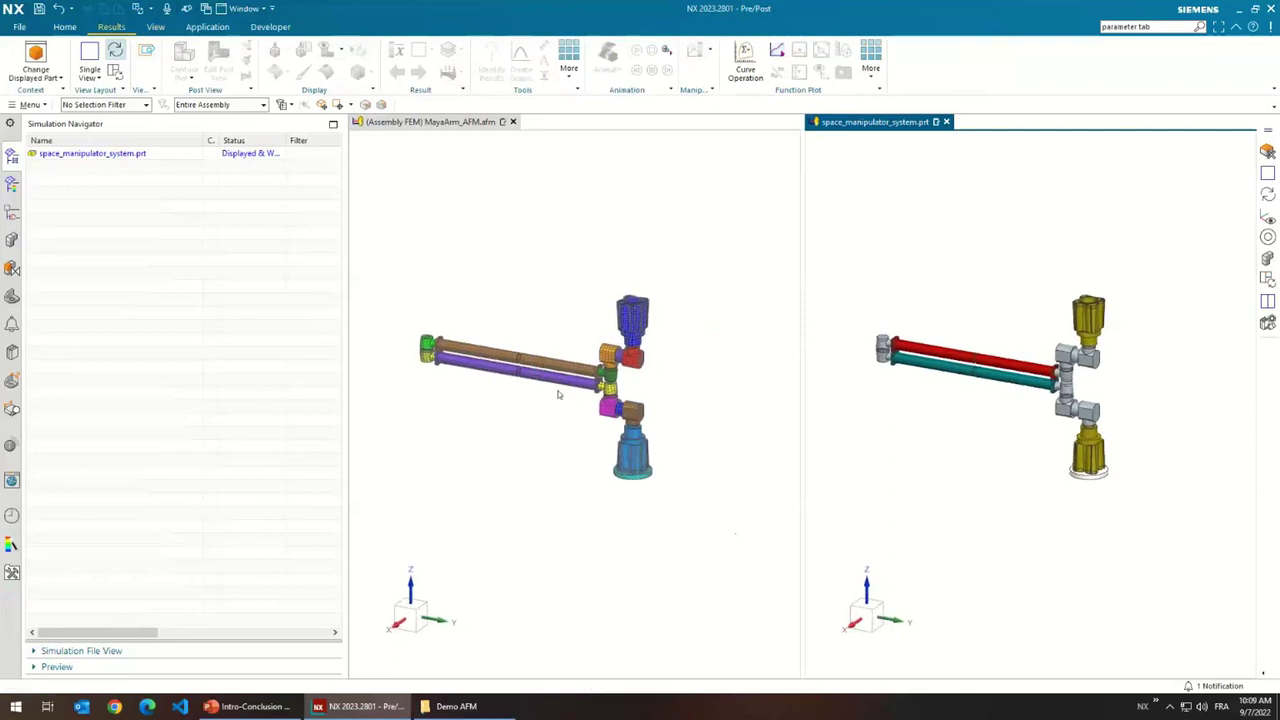
# - Examine the arm in the synchronized assembly FEM and CAD views from several angles, including close-ups of the joints beneath the two arm segments
pyautogui.moveTo(1003, 286); pyautogui.dragTo(620, 418, button='middle')
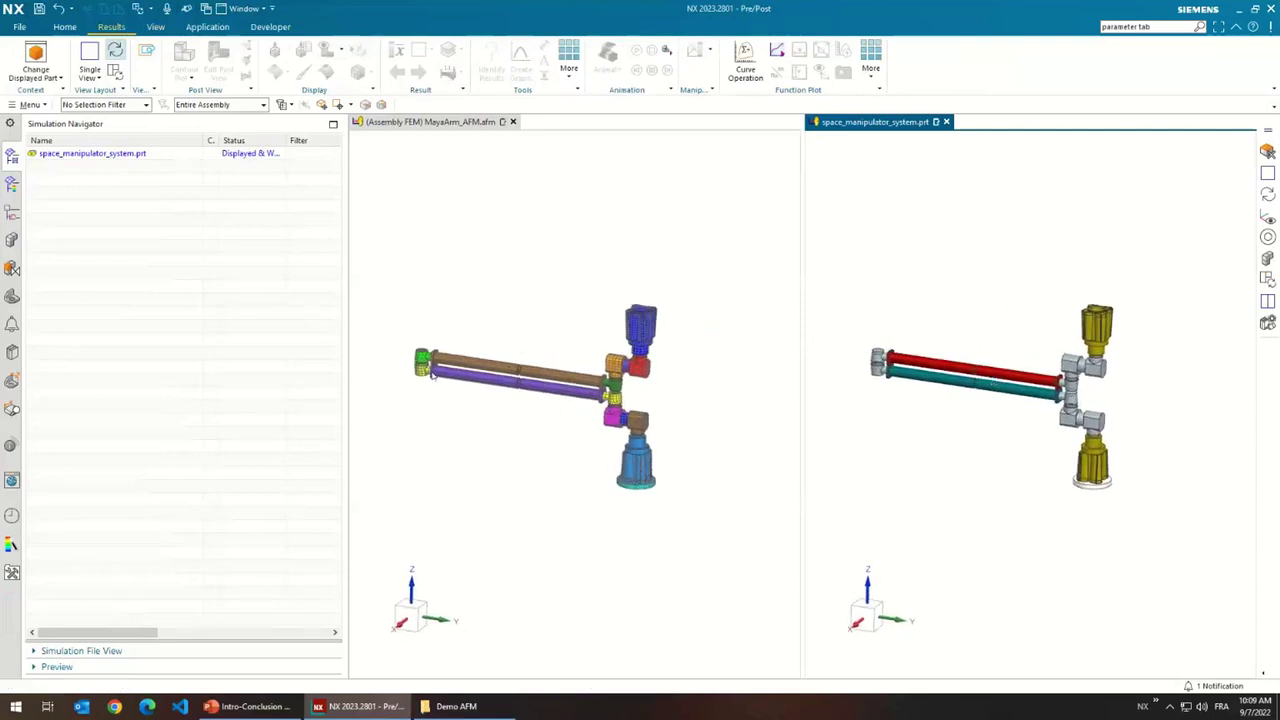
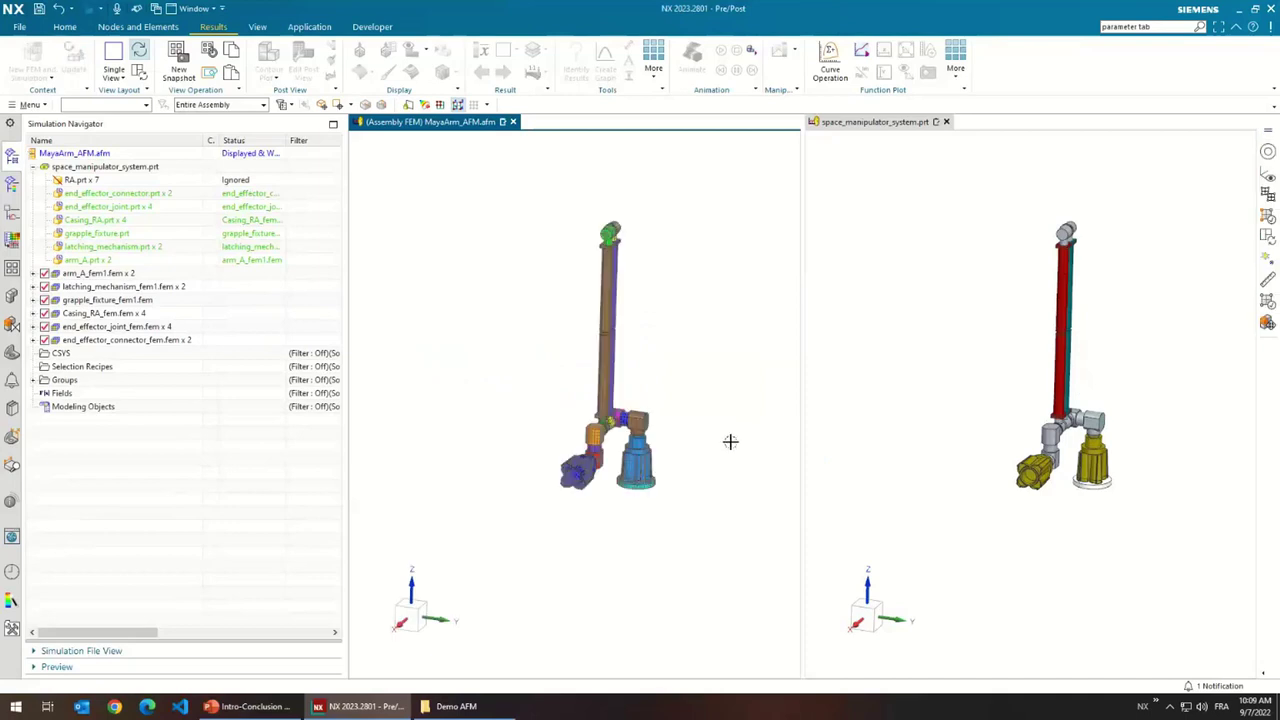
pyautogui.moveTo(683, 383)
pyautogui.mouseDown(button='middle')
pyautogui.moveTo(657, 383)
pyautogui.moveTo(671, 375)
pyautogui.mouseUp(button='middle')
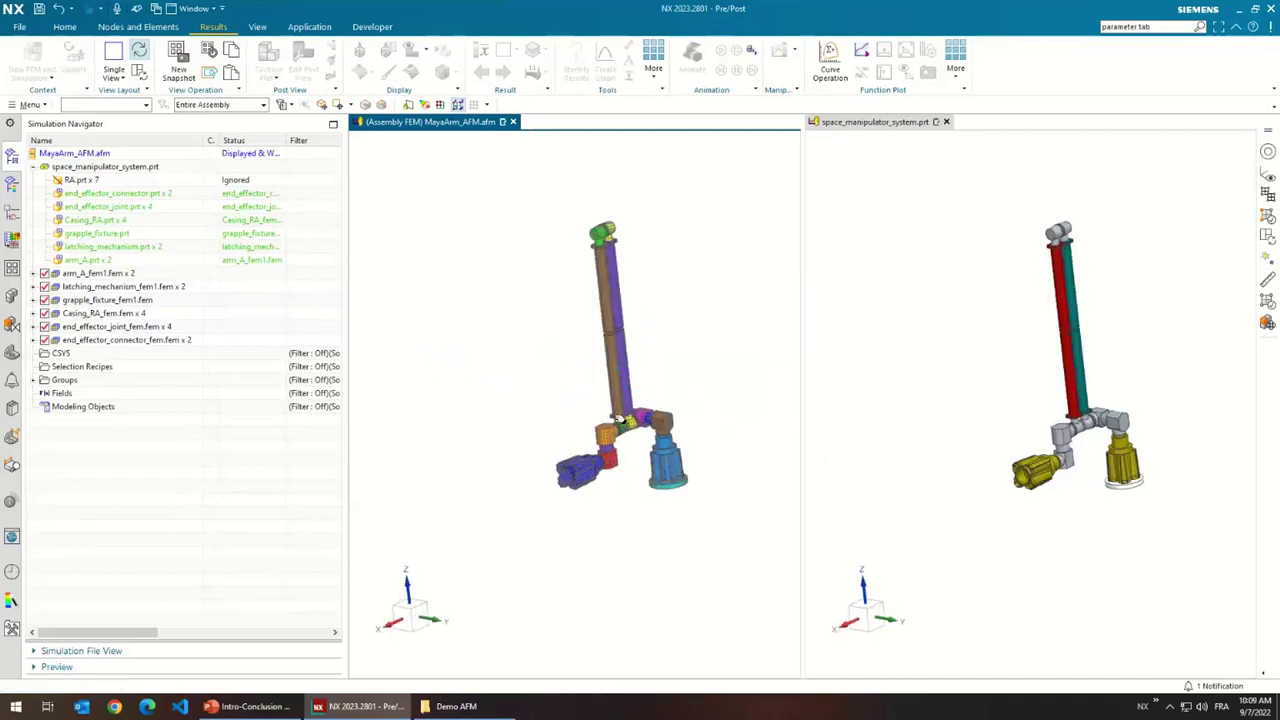
pyautogui.moveTo(621, 419)
pyautogui.mouseDown(button='middle')
pyautogui.moveTo(646, 380)
pyautogui.moveTo(614, 417)
pyautogui.moveTo(597, 414)
pyautogui.moveTo(598, 396)
pyautogui.moveTo(606, 389)
pyautogui.moveTo(609, 426)
pyautogui.mouseUp(button='middle')
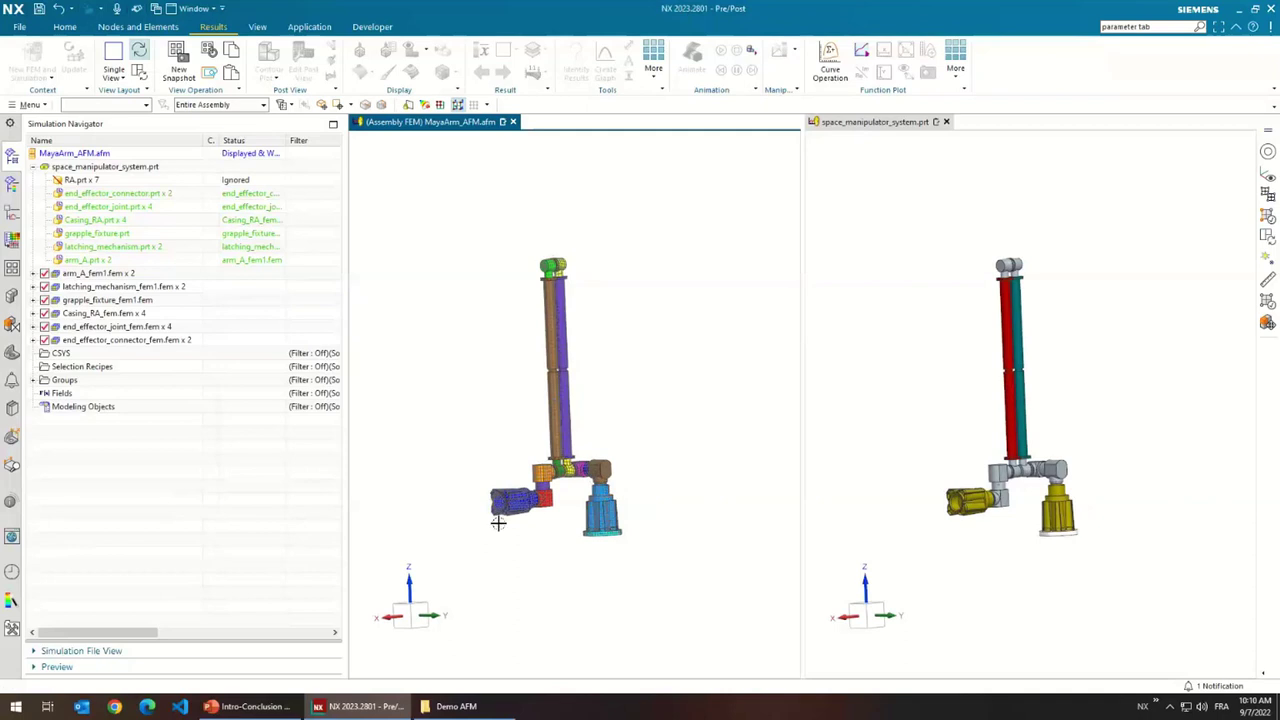
pyautogui.scroll(3, 620, 494)
pyautogui.scroll(-2, 604, 456)
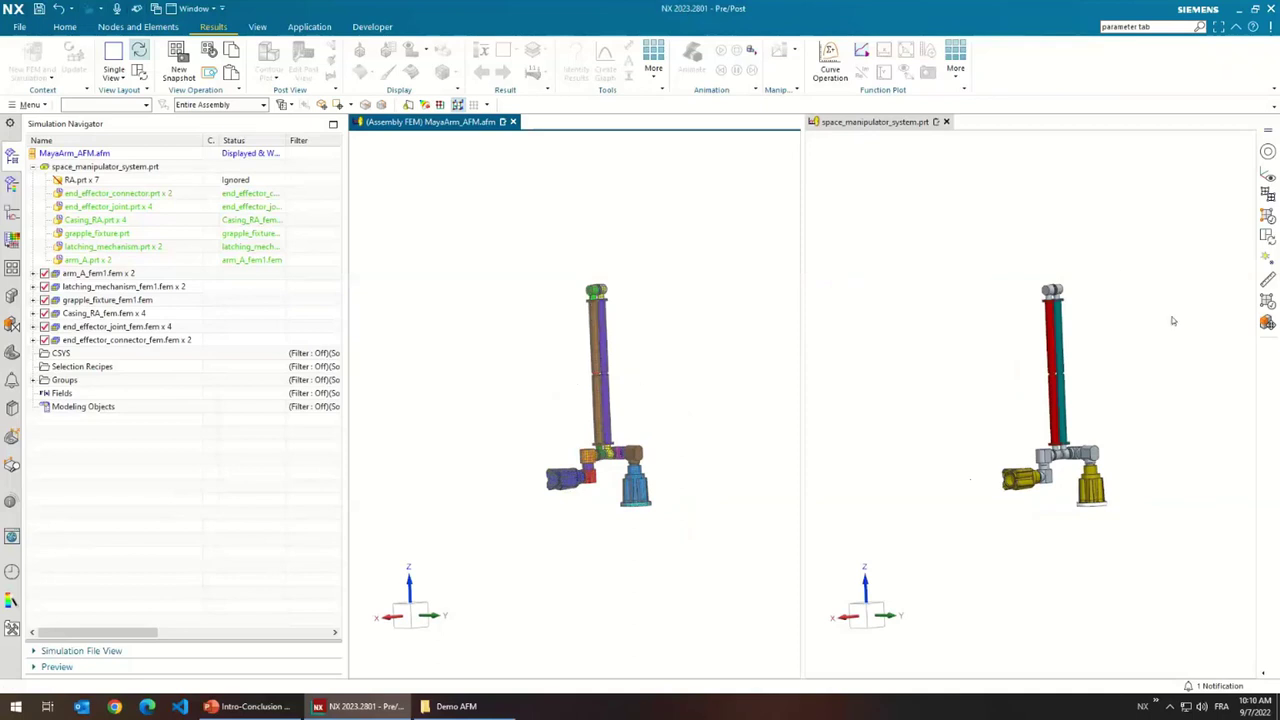
pyautogui.scroll(4, 607, 388)
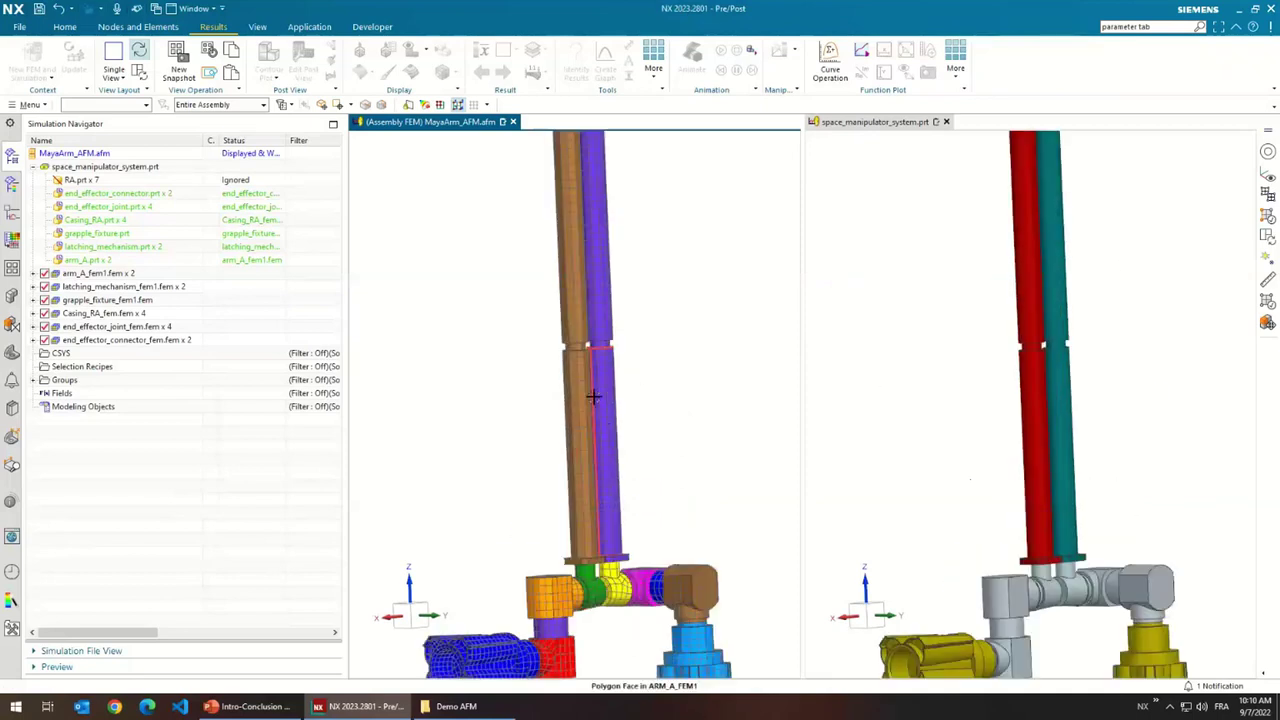
pyautogui.scroll(2, 586, 391)
pyautogui.scroll(-5, 571, 303)
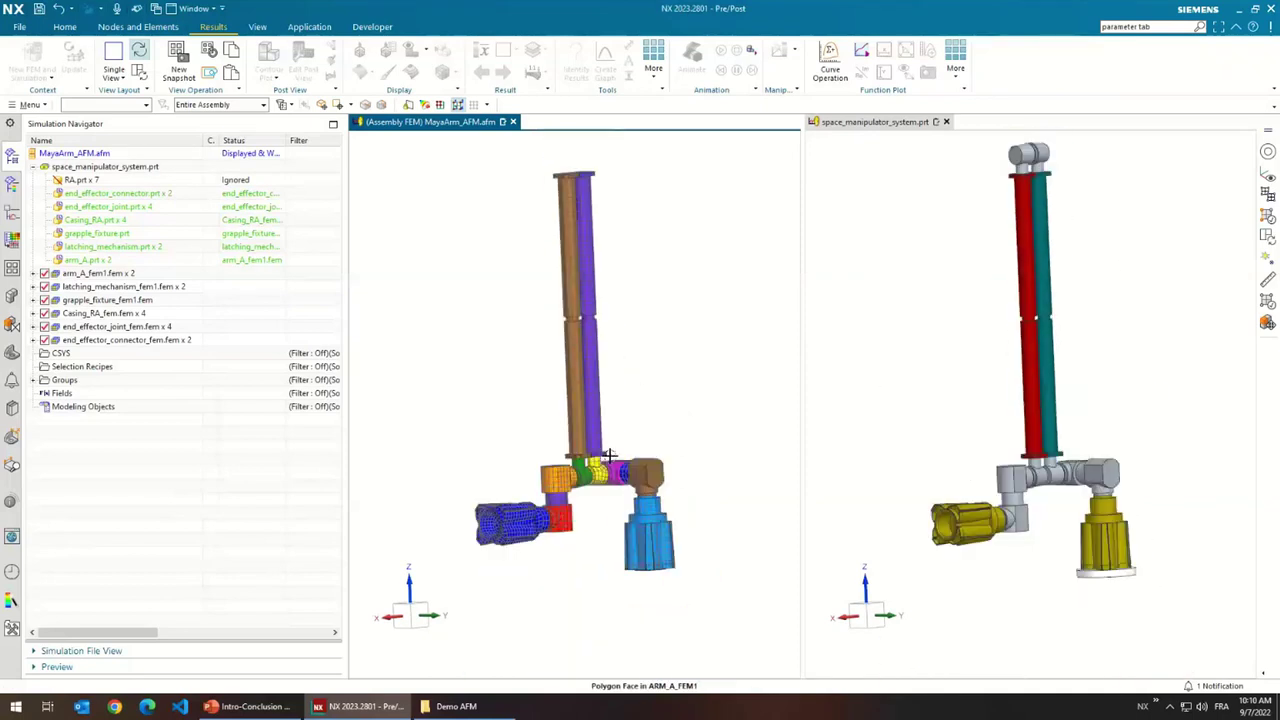
pyautogui.scroll(5, 593, 460)
pyautogui.click(490, 340)
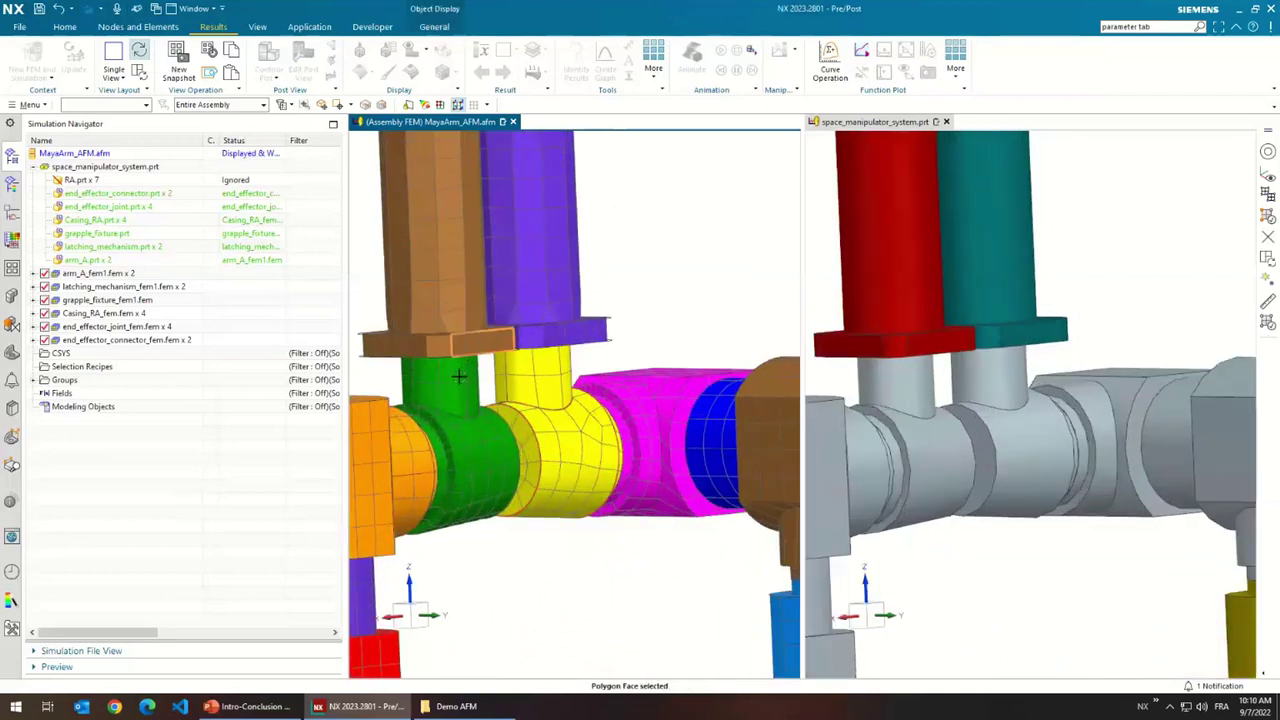
pyautogui.click(490, 410)
pyautogui.scroll(-2, 591, 373)
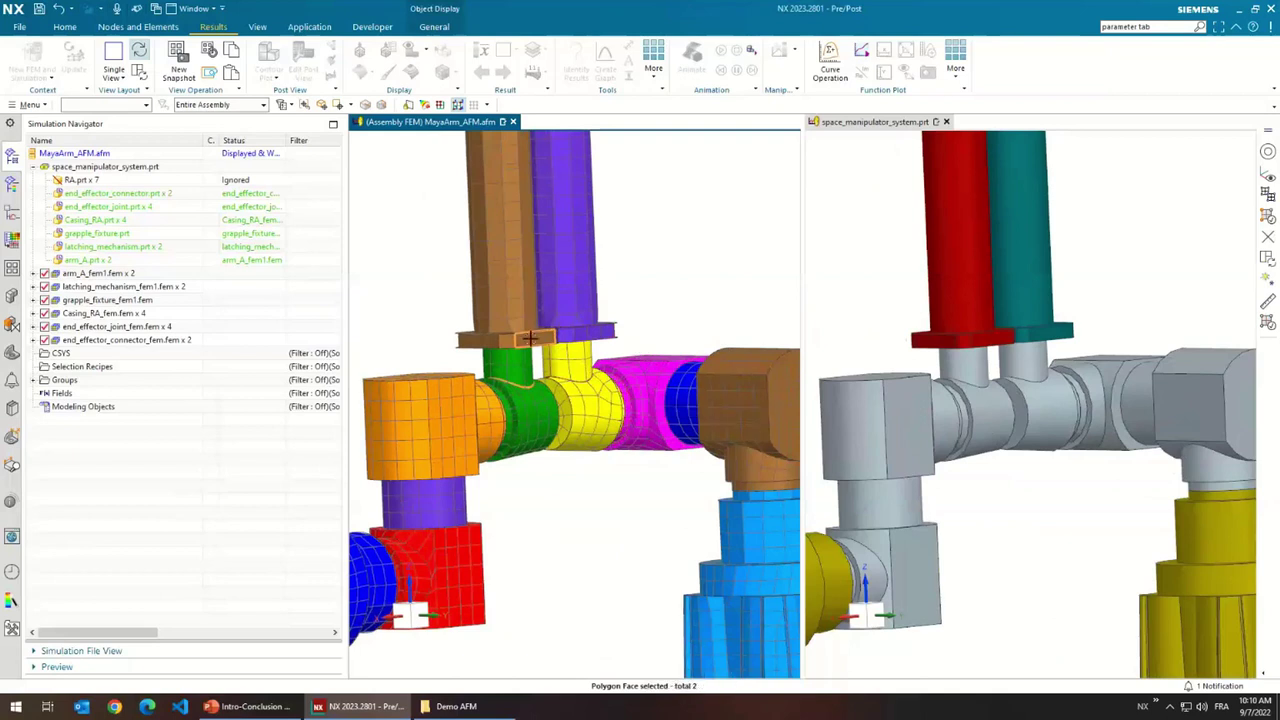
pyautogui.scroll(-5, 556, 336)
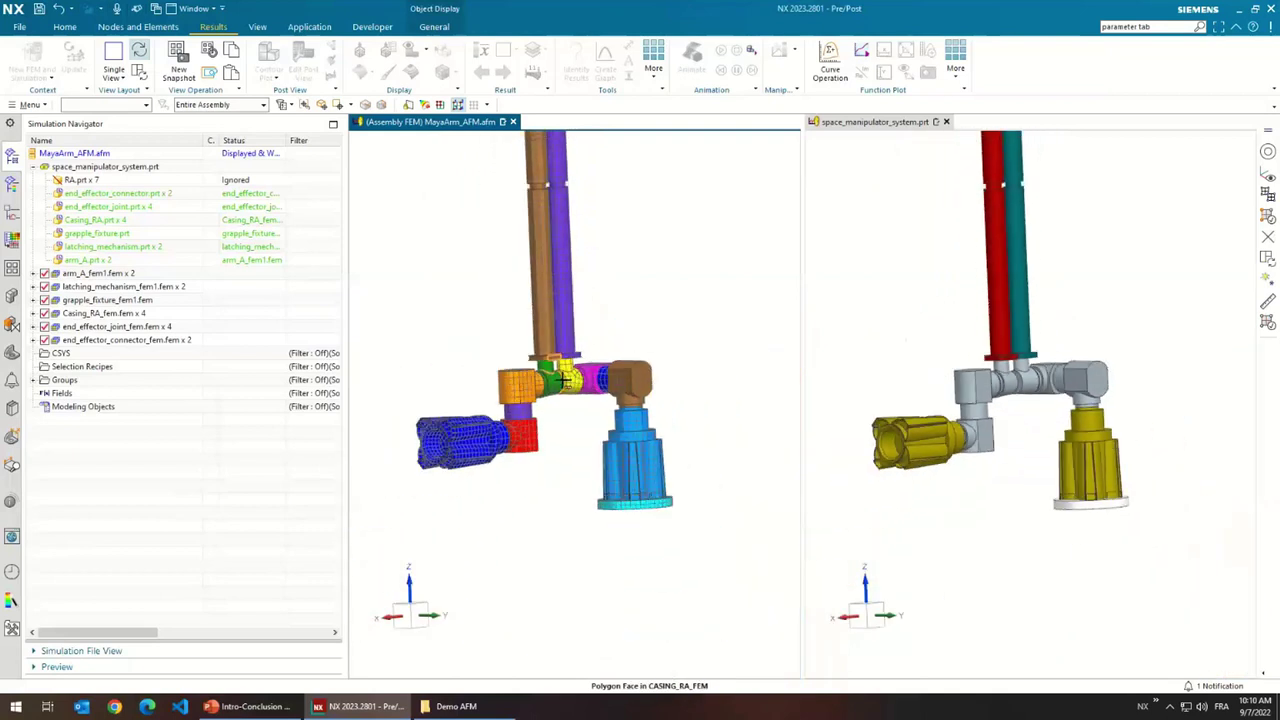
pyautogui.moveTo(626, 316); pyautogui.dragTo(643, 357, button='middle')
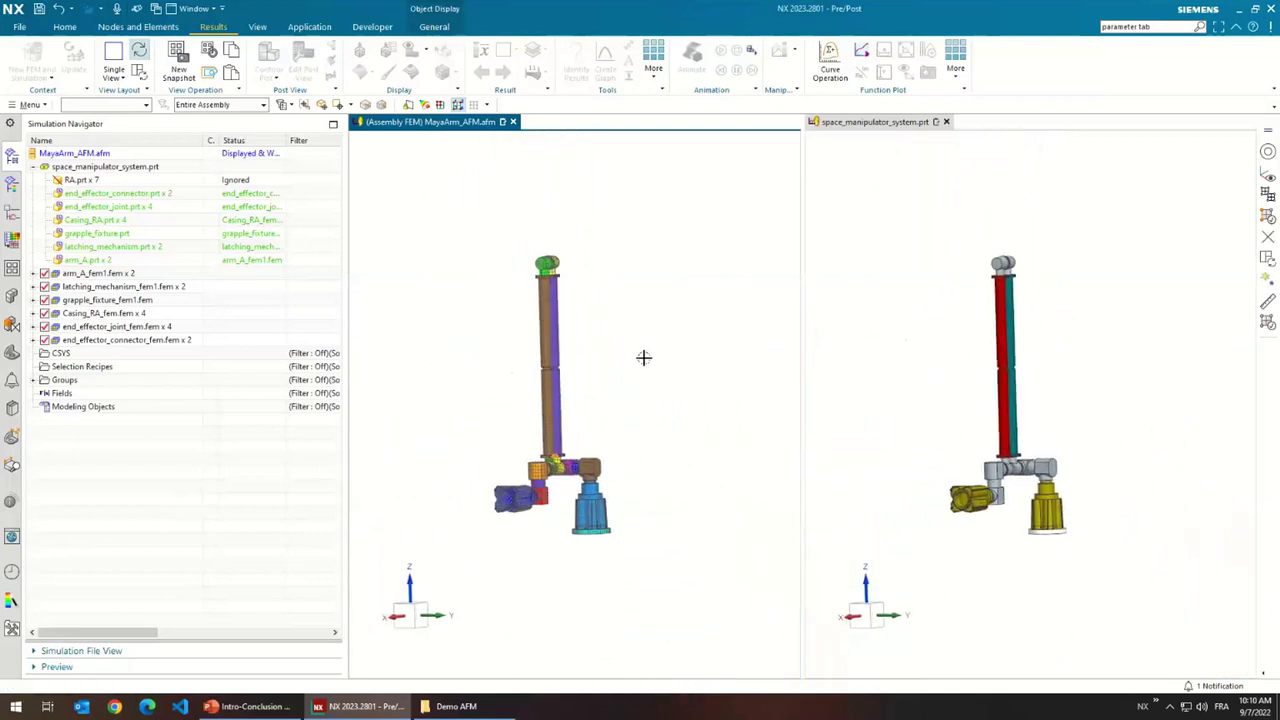
# - In space_manipulator_system.prt, set the ROT2 and ROT3 expressions to 0 degrees and apply the changes to the CAD assembly
pyautogui.click(949, 238)
pyautogui.hotkey('ctrl', 'e')
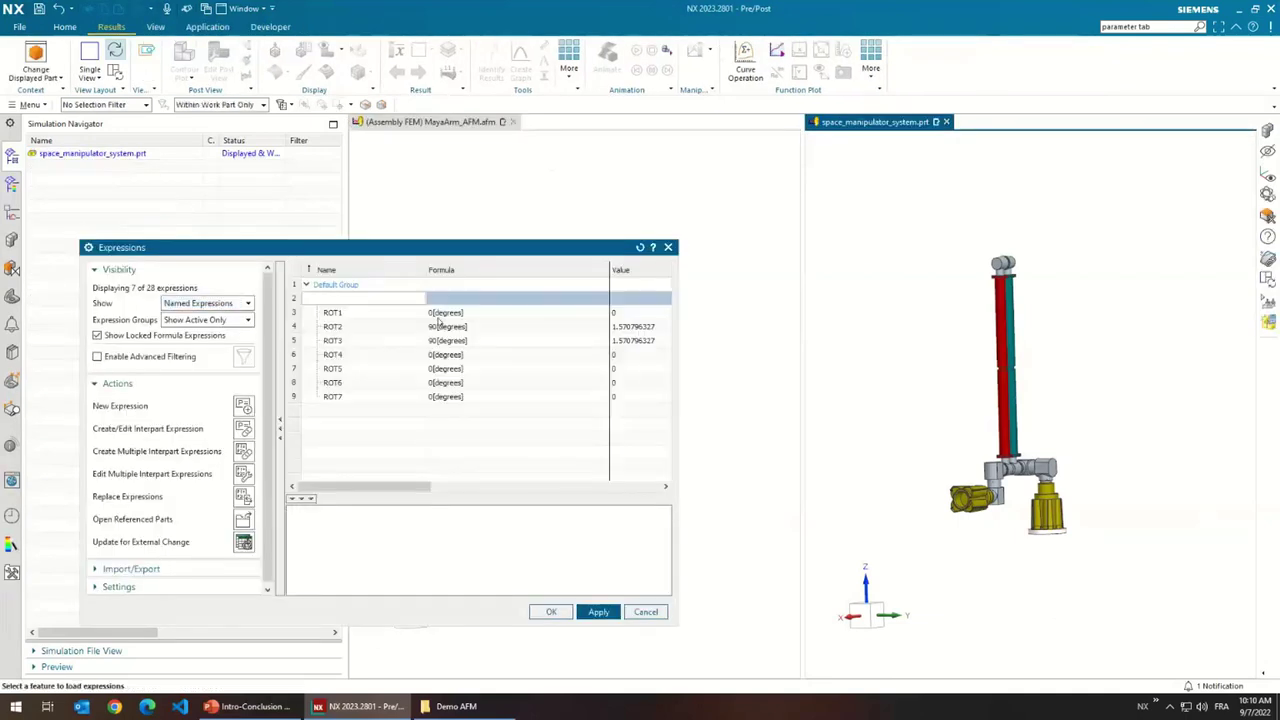
pyautogui.click(437, 329)
pyautogui.click(428, 328)
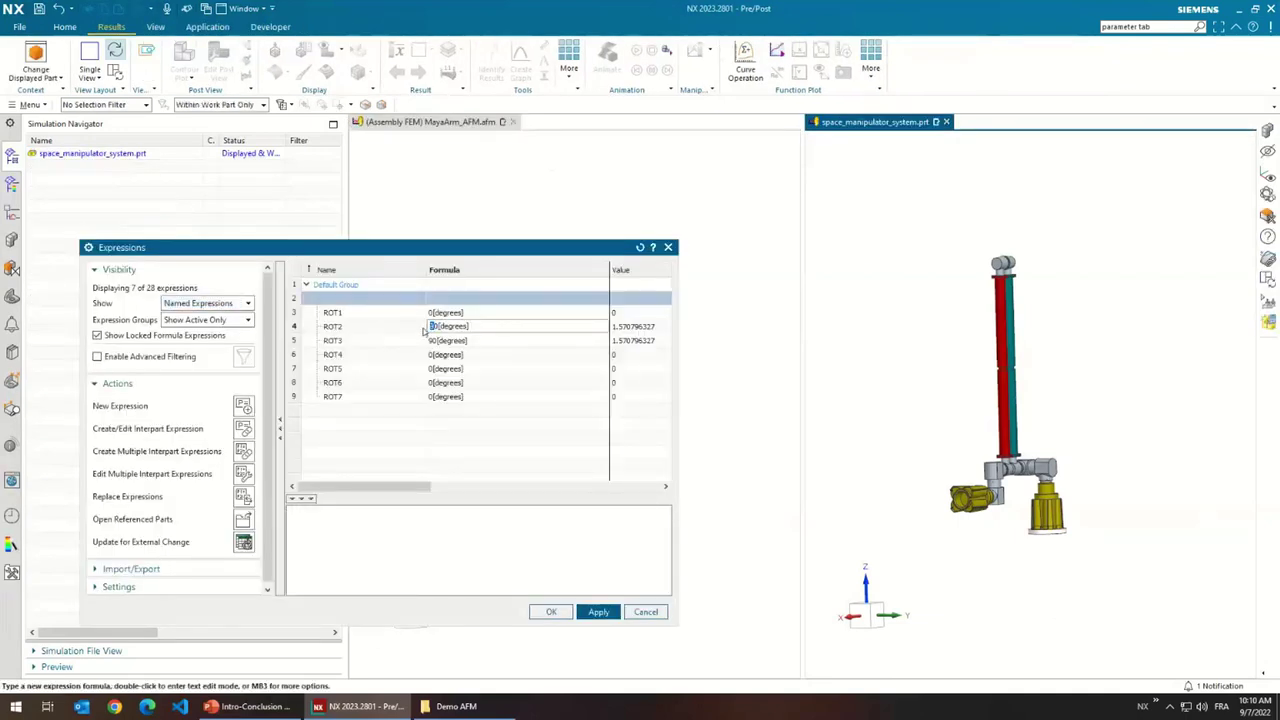
pyautogui.press('Return')
pyautogui.click(440, 341)
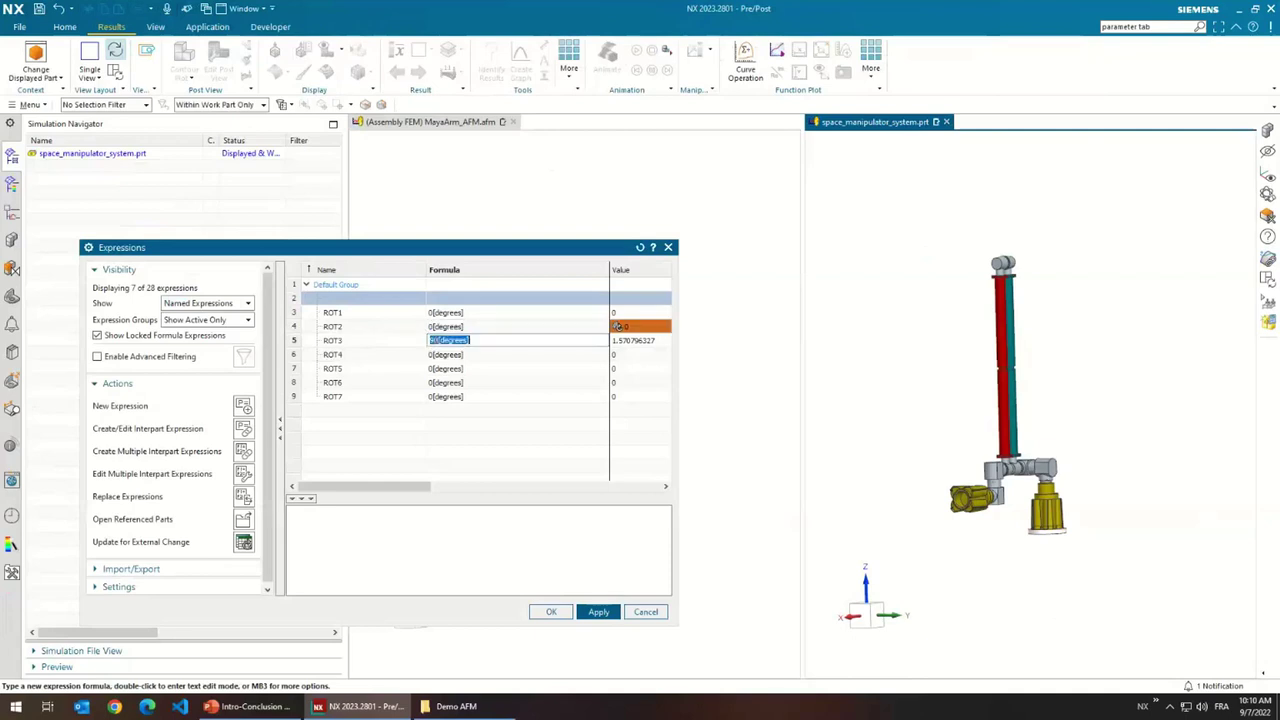
pyautogui.click(417, 341)
pyautogui.press('Return')
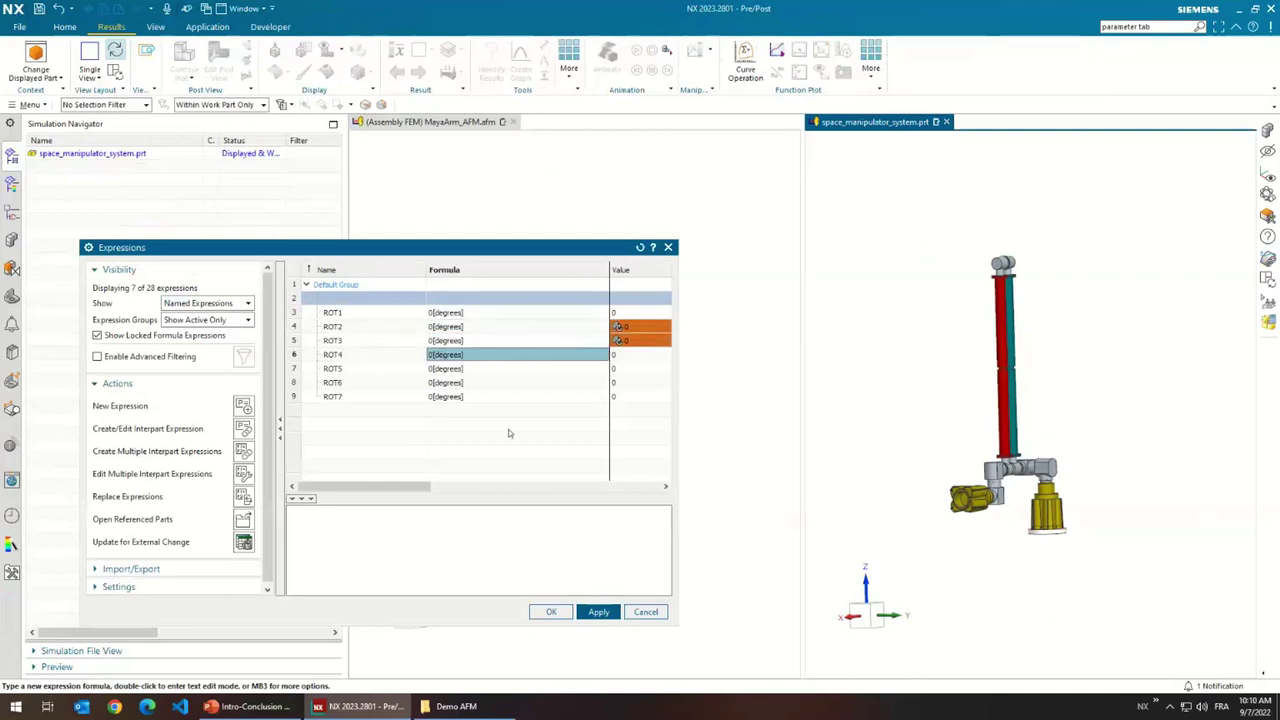
pyautogui.click(555, 612)
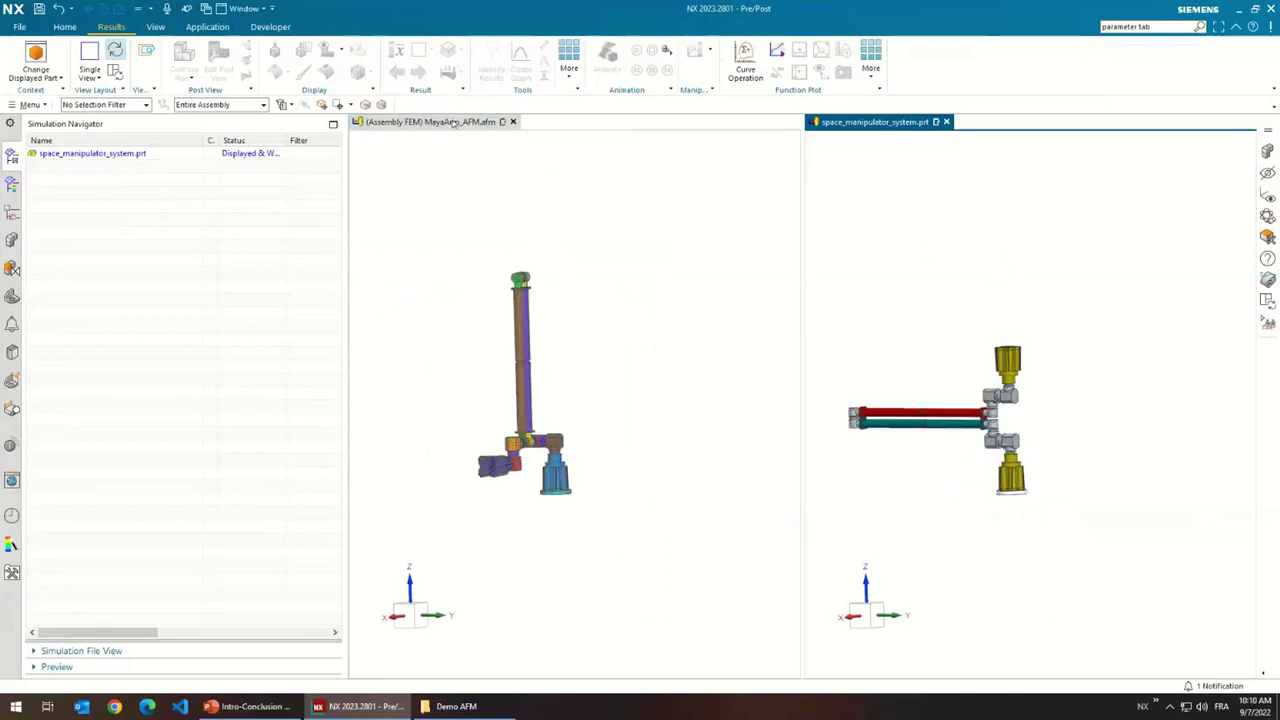
# - Merge the side-by-side windows into one tabbed group and activate MayaArm_AFM.afm to update the assembly FEM to the new arm pose
pyautogui.moveTo(453, 122); pyautogui.dragTo(800, 394)
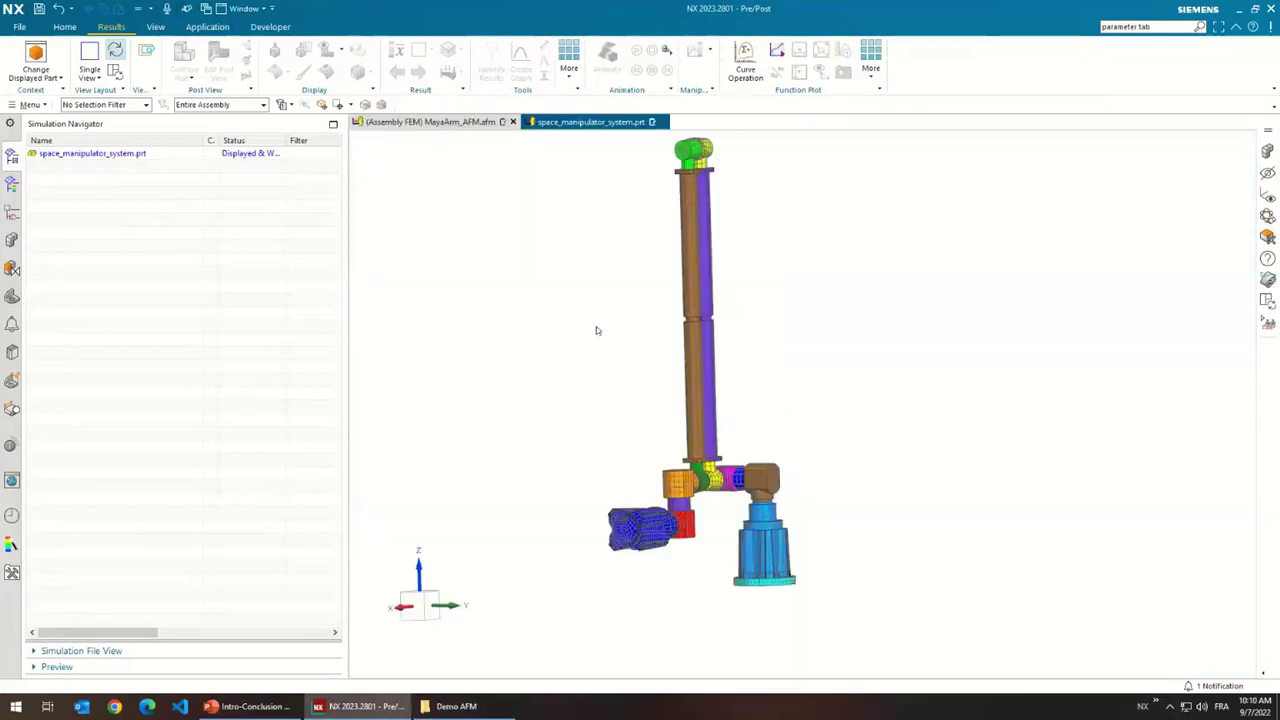
pyautogui.click(449, 123)
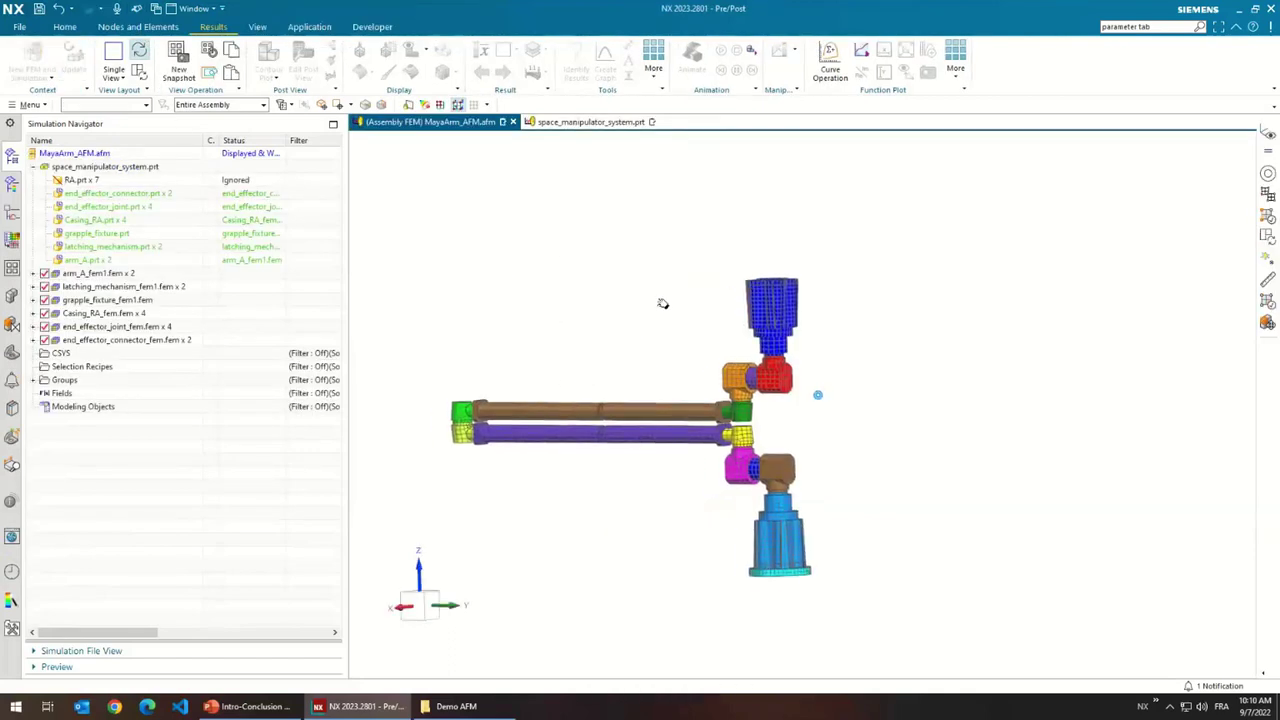
pyautogui.moveTo(662, 303); pyautogui.dragTo(761, 300, button='middle')
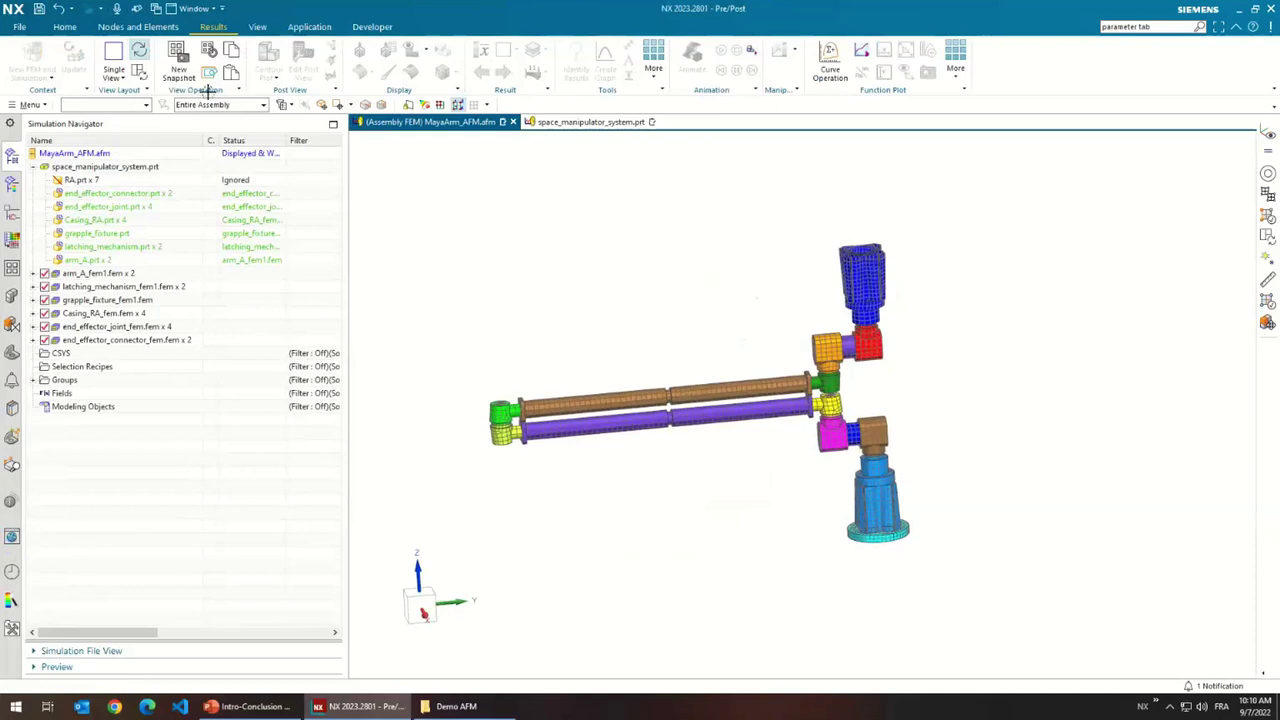
# - Temporarily hide the end_effector_connector and end_effector_joint components in space_manipulator_system.prt to inspect the ignored RA parts, and show both sets again
pyautogui.click(121, 180)
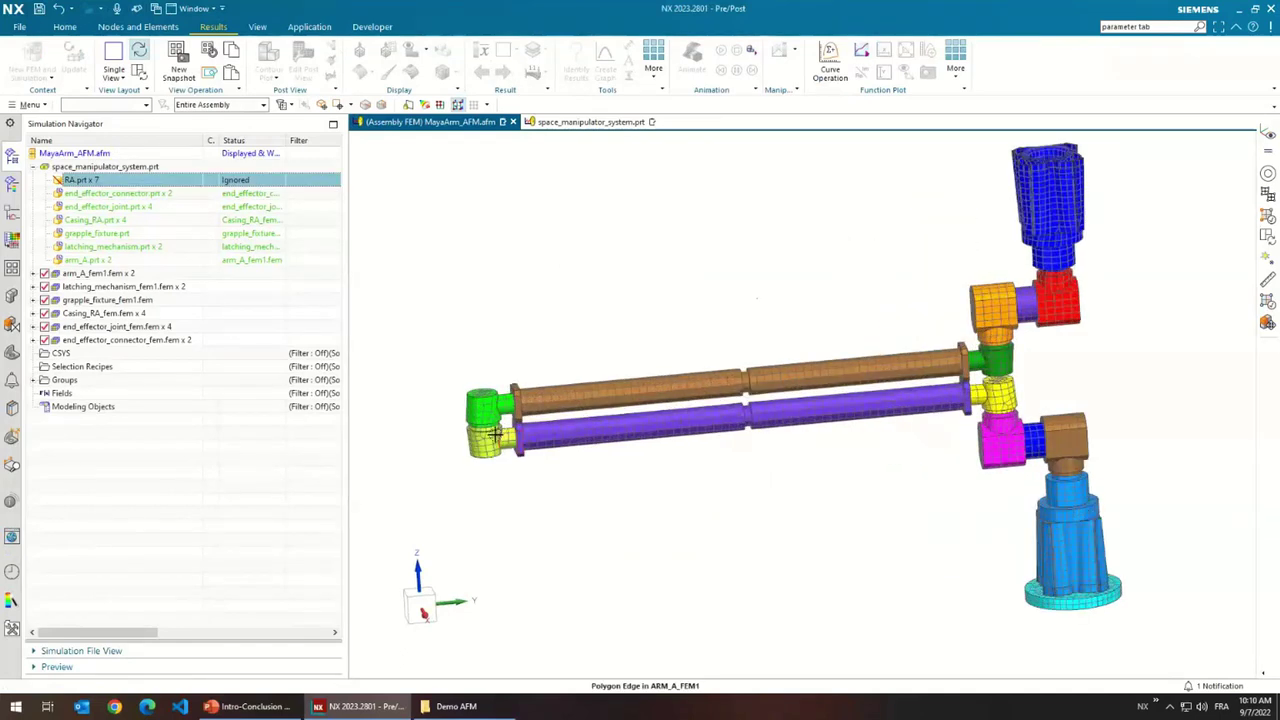
pyautogui.click(595, 122)
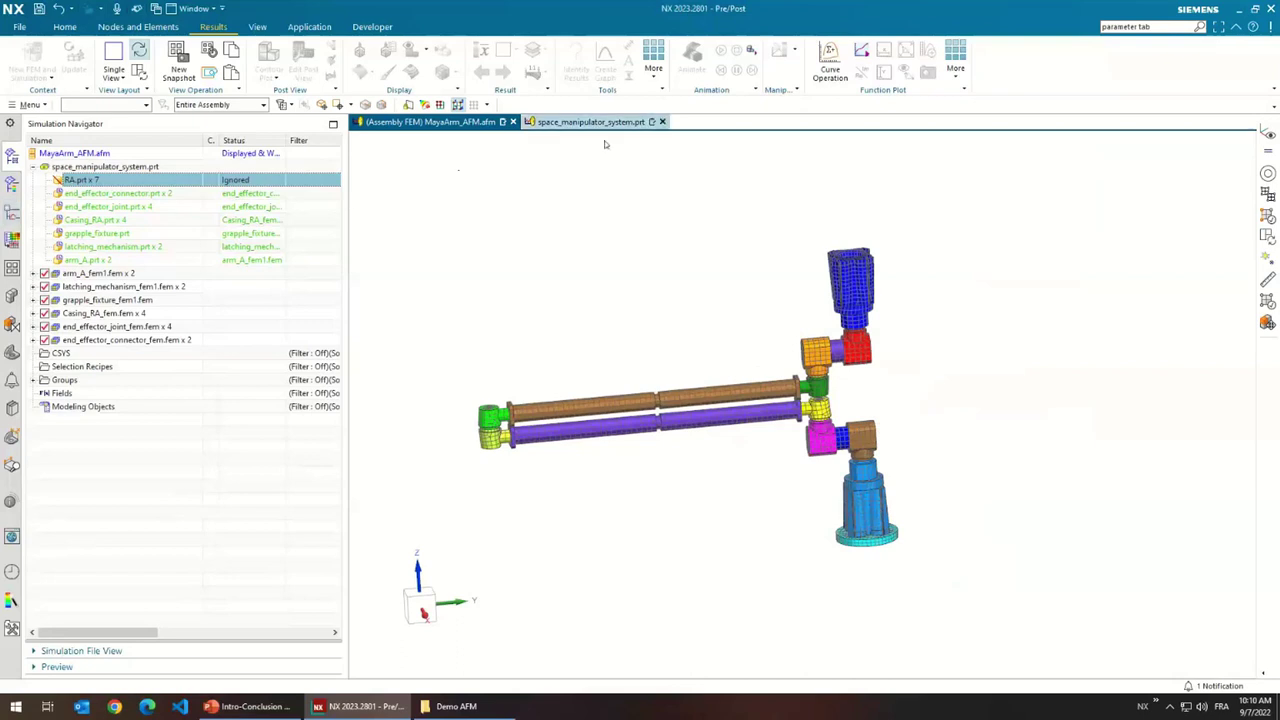
pyautogui.click(13, 241)
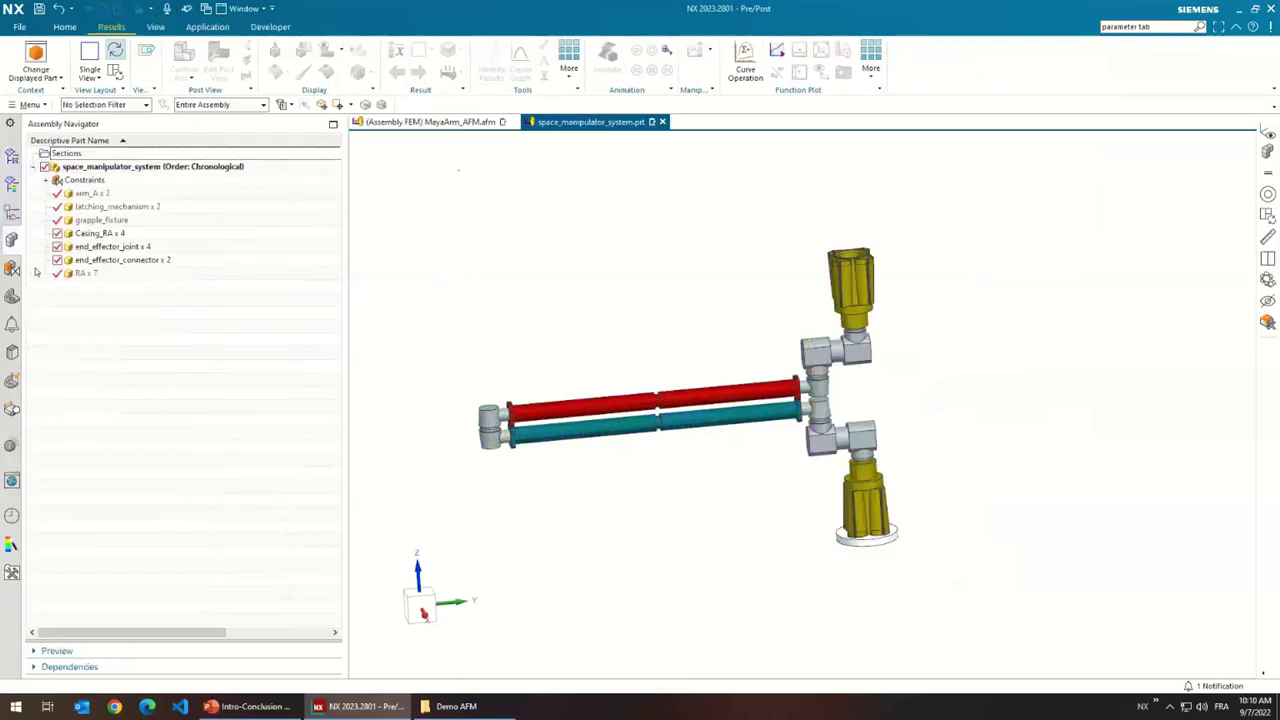
pyautogui.click(57, 260)
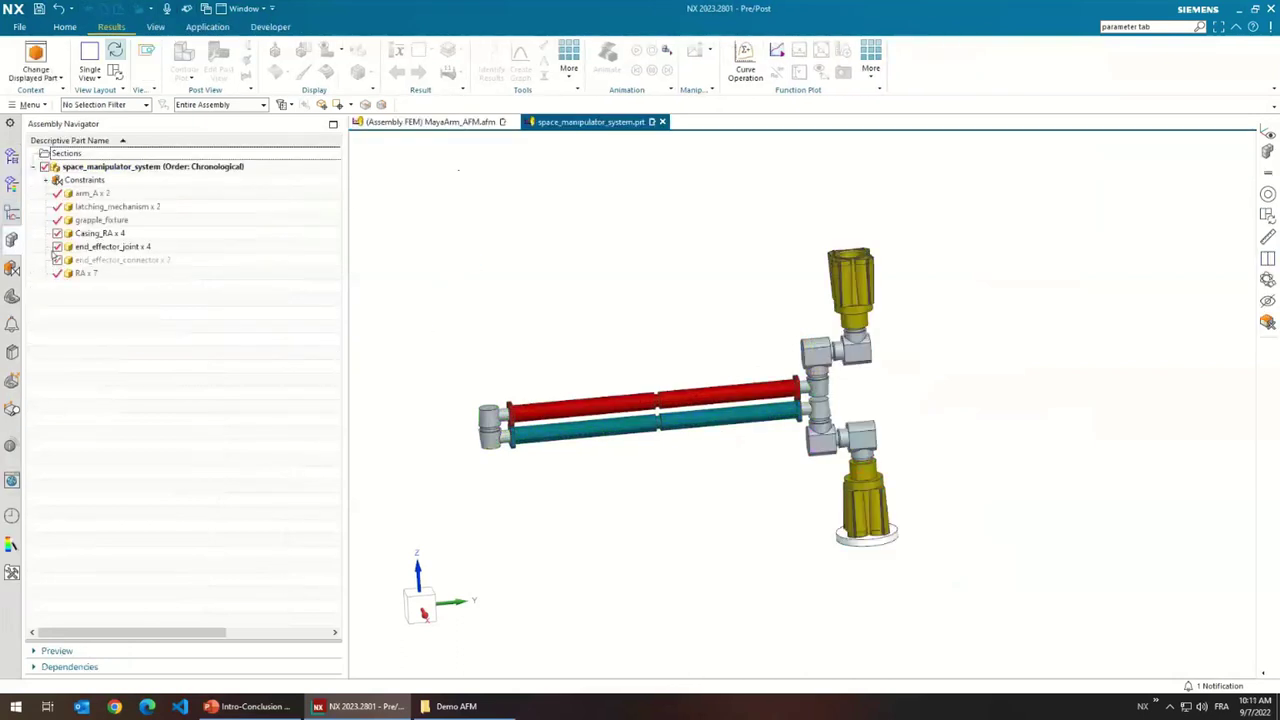
pyautogui.click(57, 247)
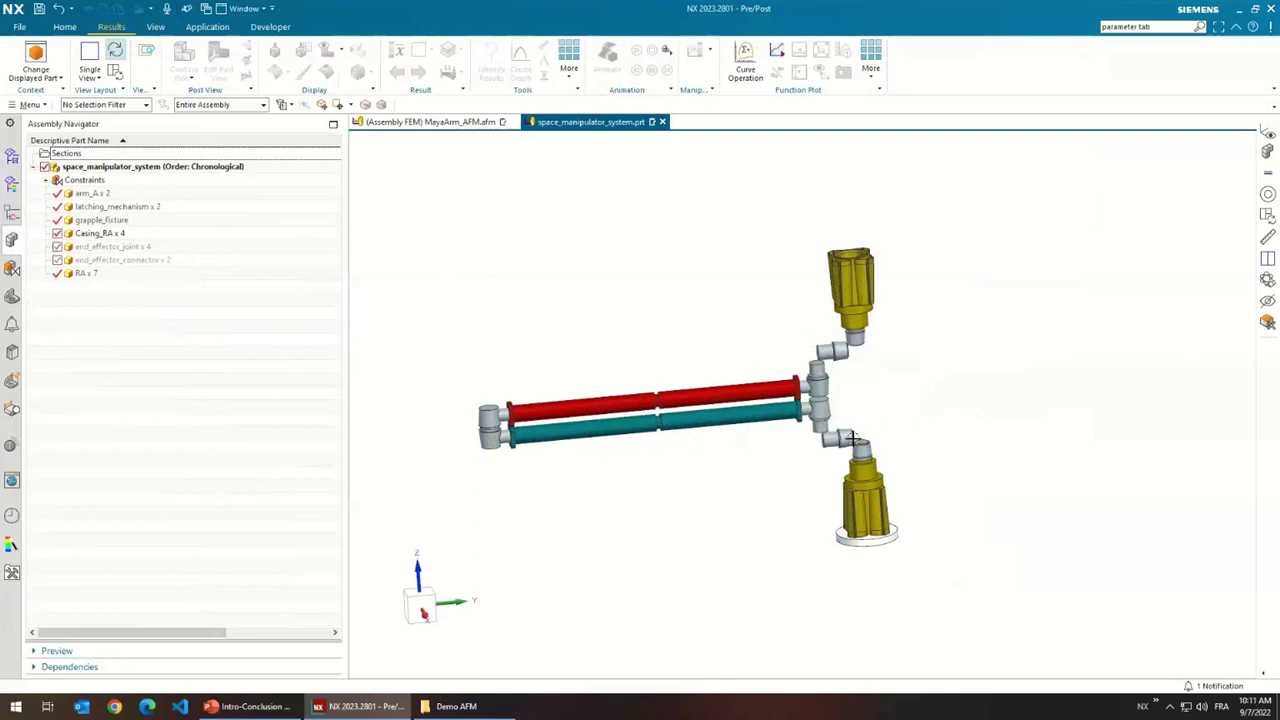
pyautogui.scroll(3, 817, 428)
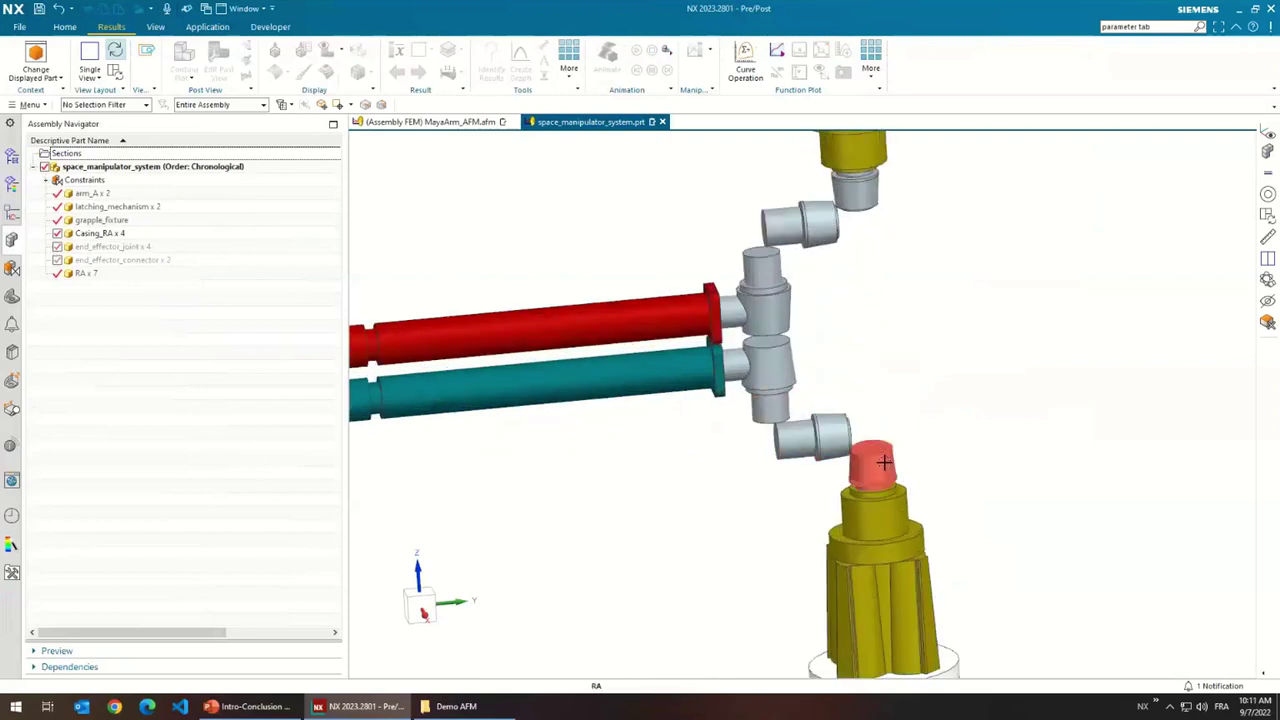
pyautogui.scroll(-4, 866, 457)
pyautogui.click(57, 247)
pyautogui.click(57, 260)
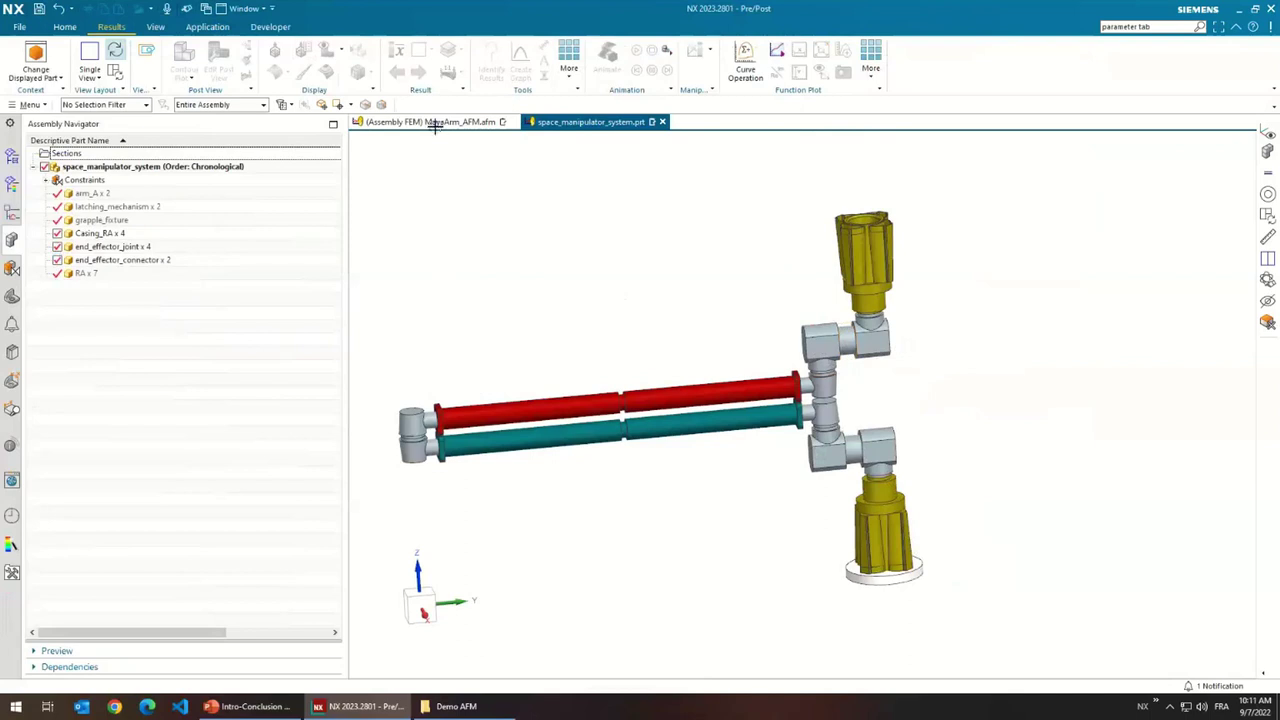
# - Return to the MayaArm_AFM.afm assembly FEM and view the complete meshed arm
pyautogui.click(430, 121)
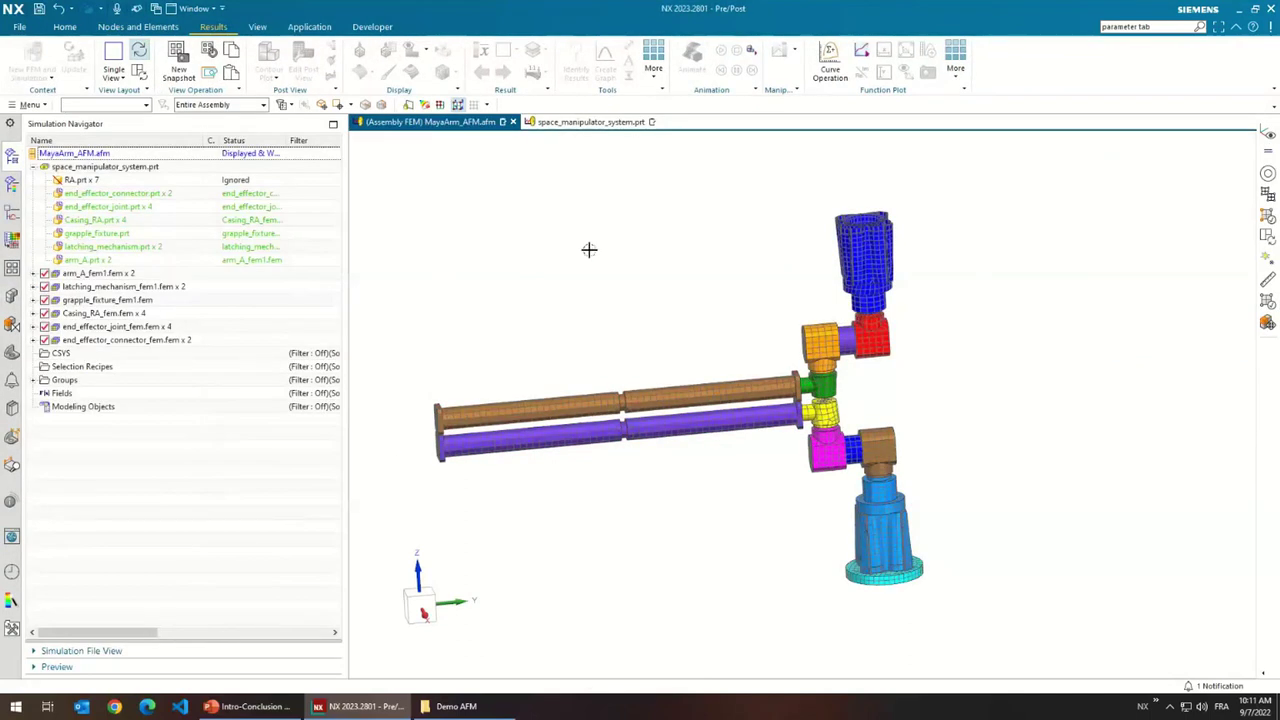
pyautogui.scroll(-1, 543, 283)
pyautogui.moveTo(543, 283); pyautogui.dragTo(512, 331, button='middle')
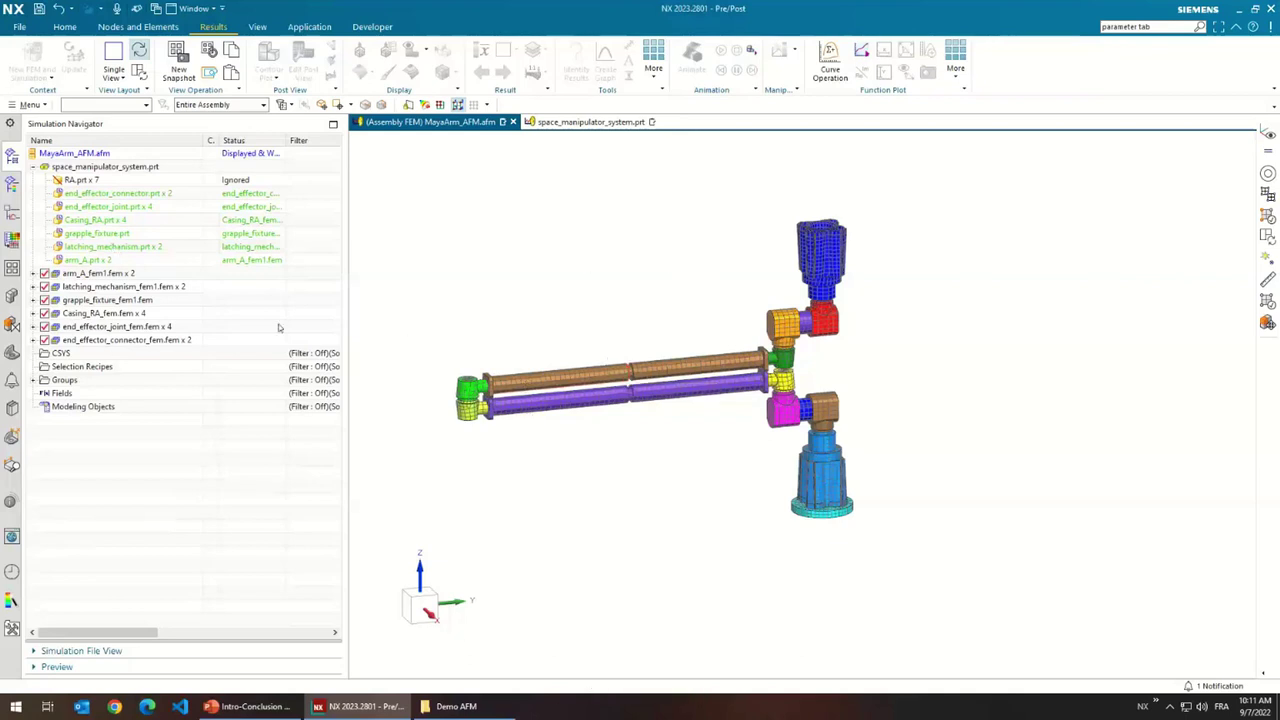
# - Start a simulation import for the Simcenter 3D Space Systems Thermal solver with the file type set to Radiation Model
pyautogui.click(19, 27)
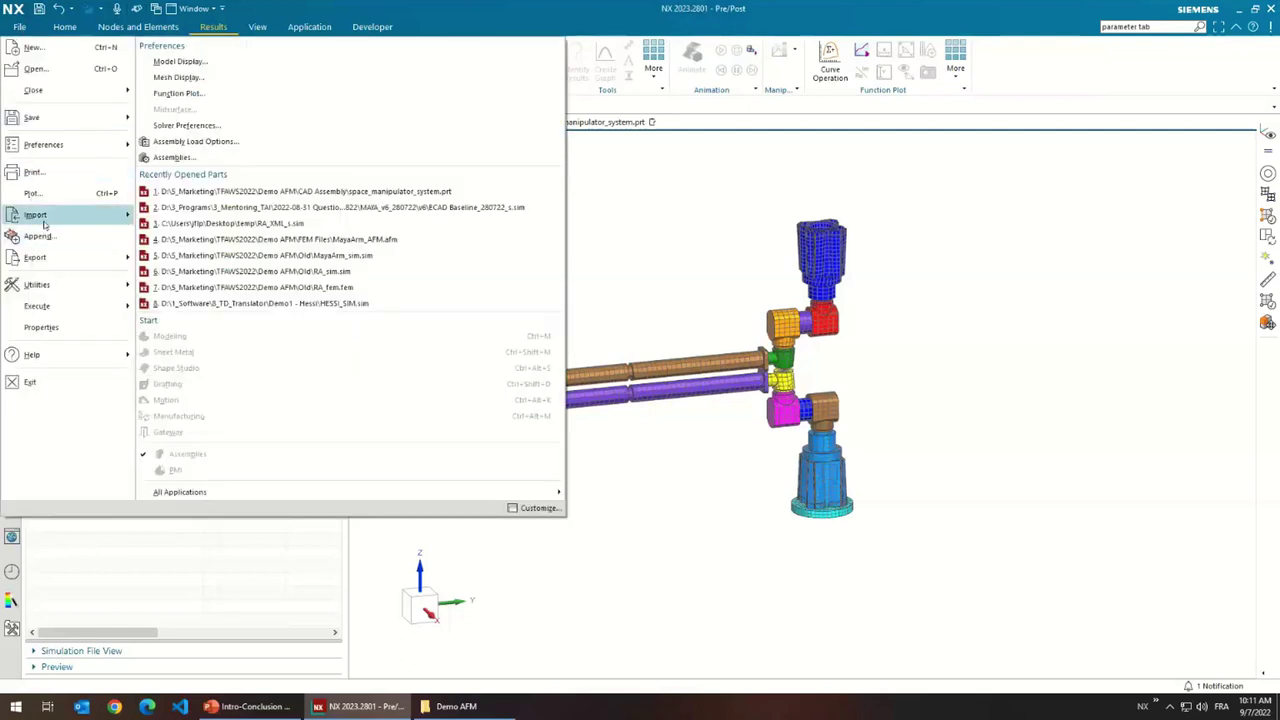
pyautogui.moveTo(44, 222)
pyautogui.click(214, 88)
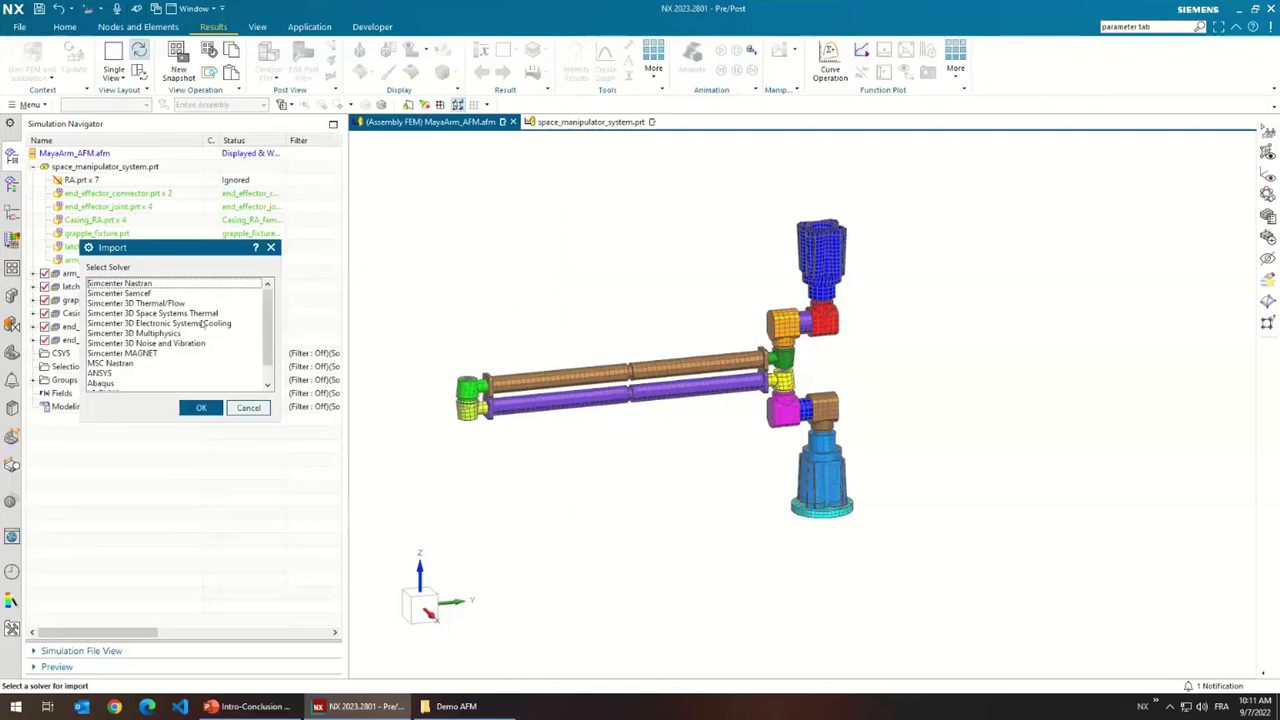
pyautogui.doubleClick(190, 314)
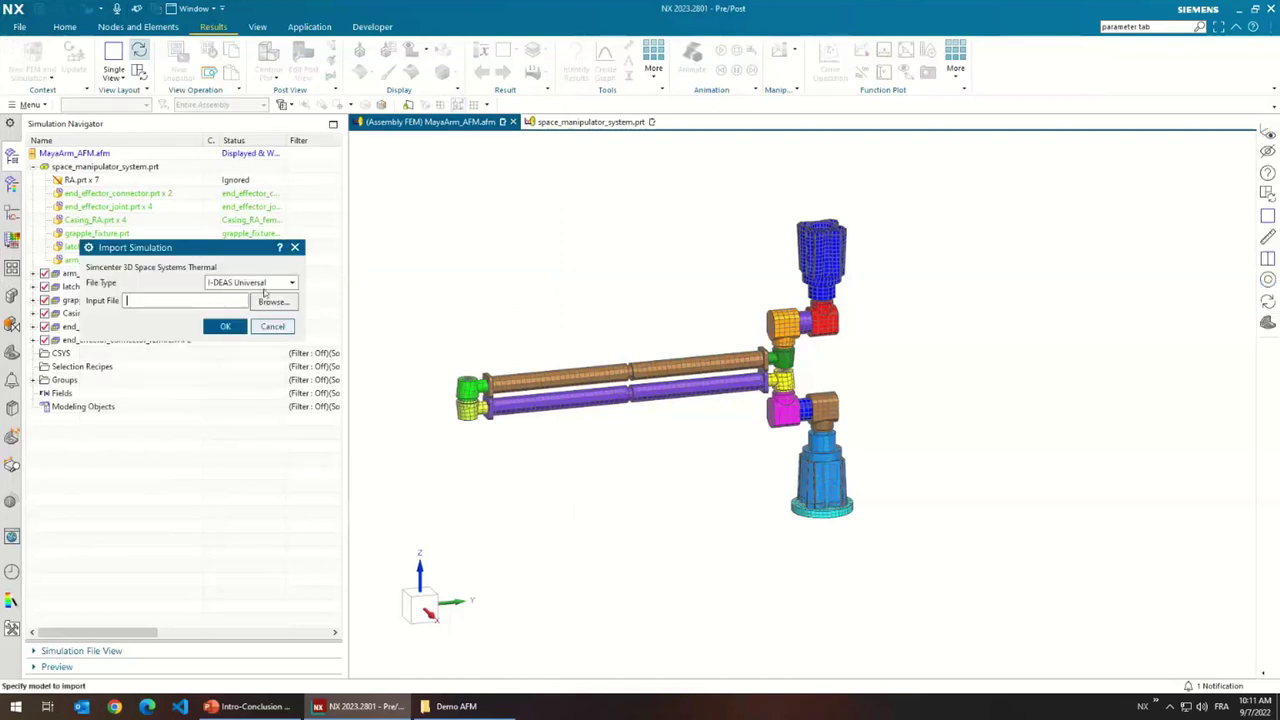
pyautogui.click(262, 286)
pyautogui.click(245, 359)
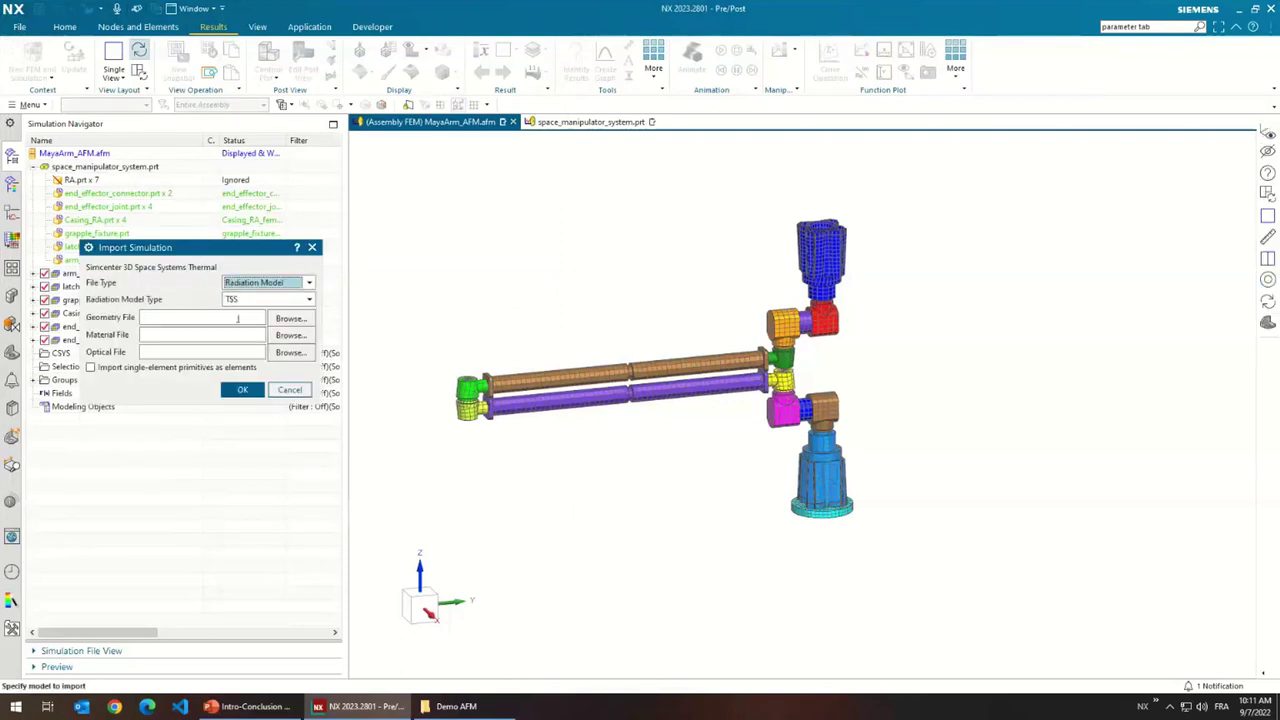
# - Review the available radiation model types for the import and choose Step-Tas
pyautogui.click(250, 301)
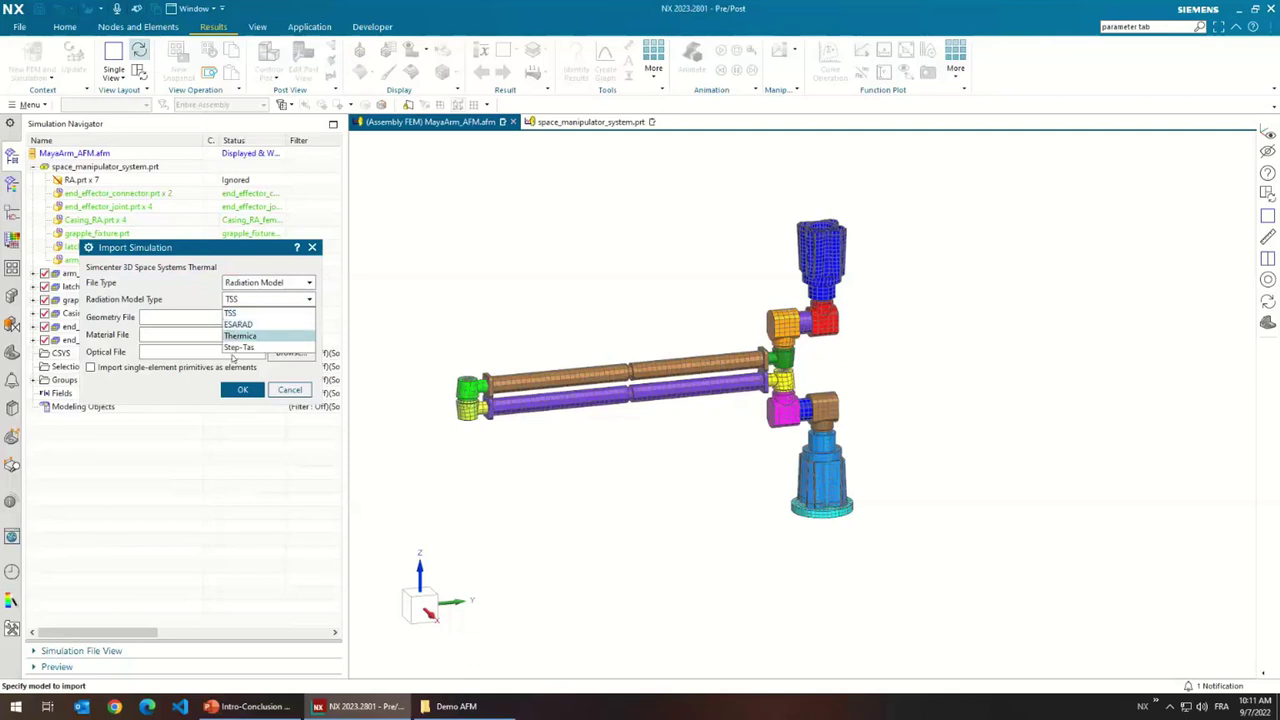
pyautogui.click(232, 315)
pyautogui.click(254, 299)
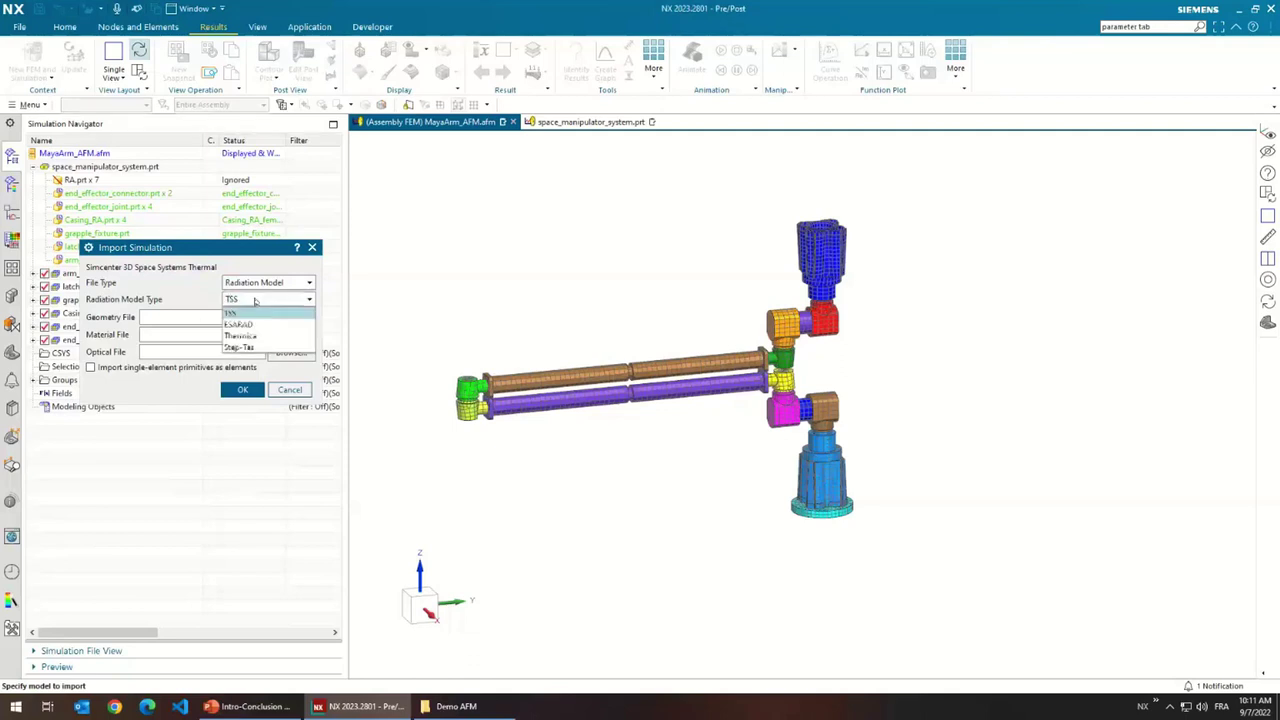
pyautogui.click(246, 347)
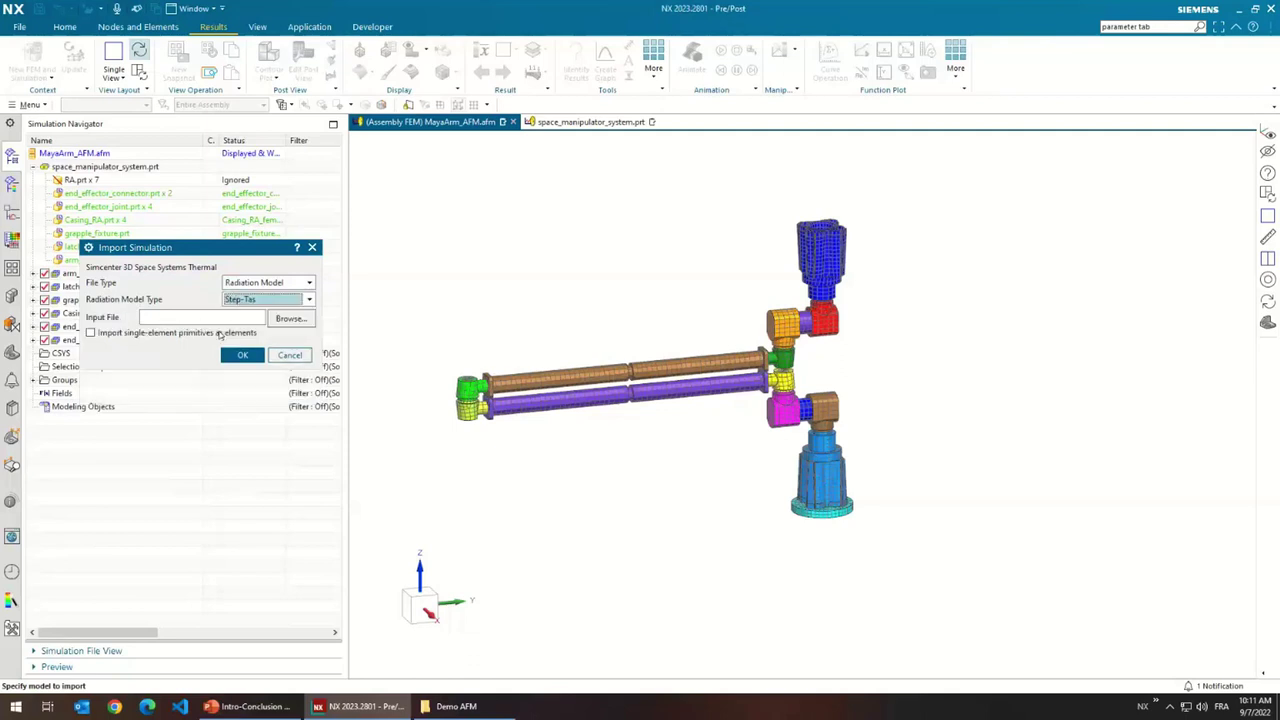
# - Browse for a Step-Tas input file, then cancel the file selection and the simulation import
pyautogui.click(280, 317)
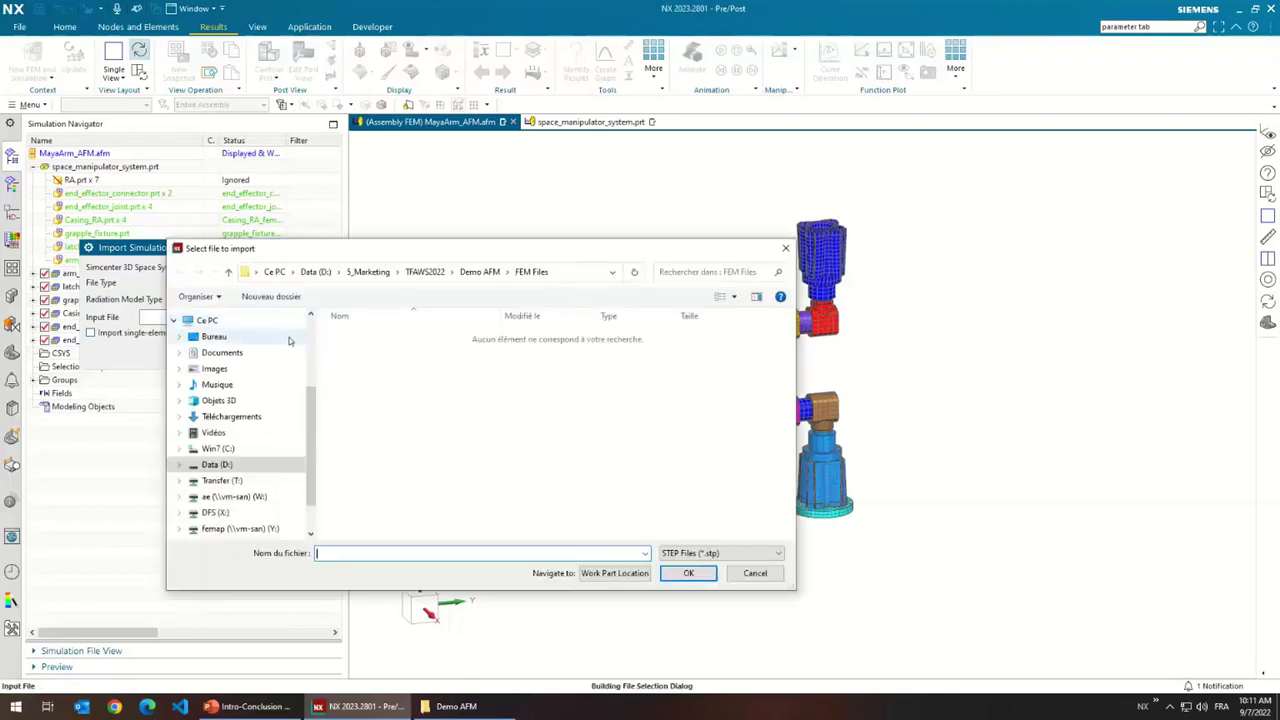
pyautogui.press('Escape')
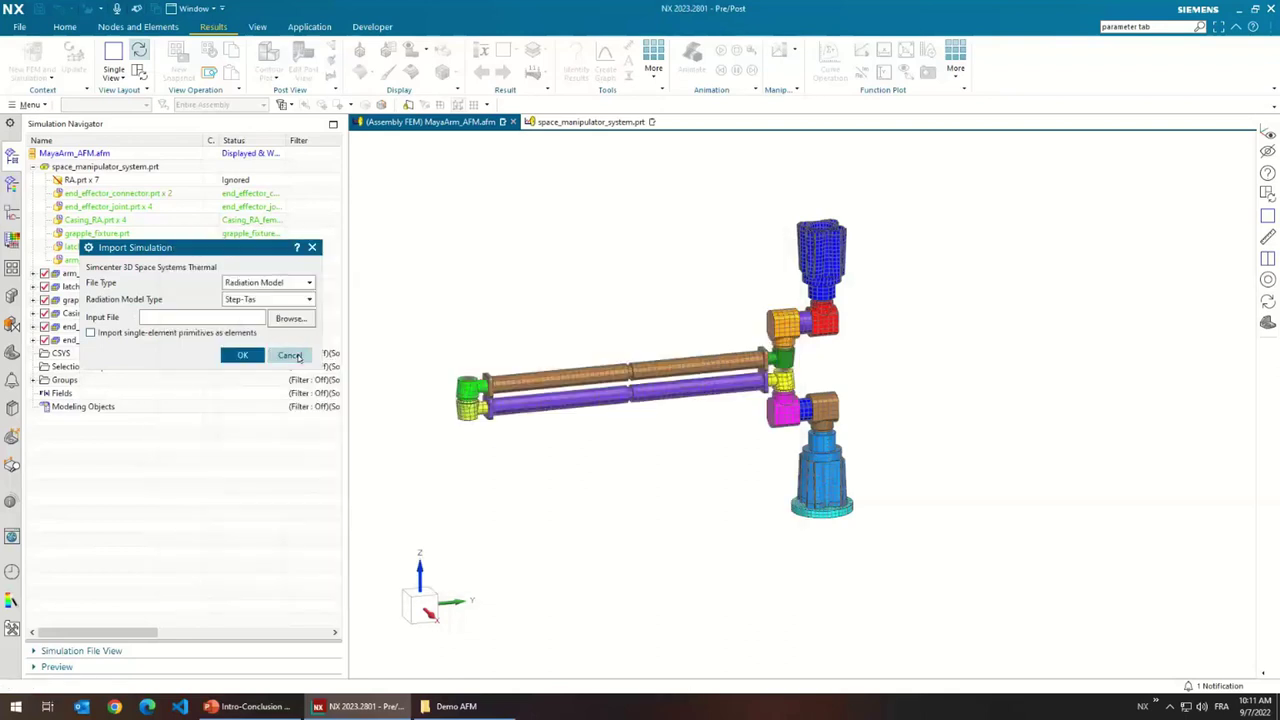
pyautogui.click(291, 355)
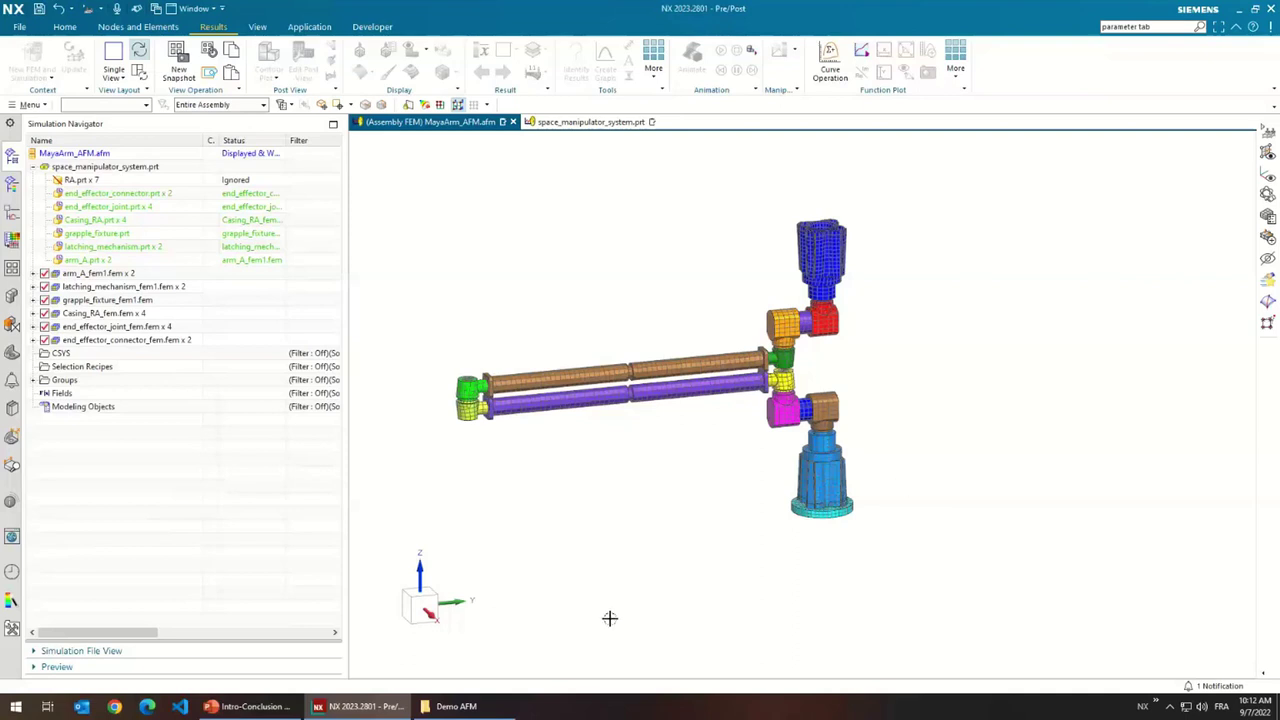
# - Switch to File Explorer, launch the MayaThermalExchanger.bat shortcut from the desktop folder, and return to the Demo AFM folder
pyautogui.click(468, 705)
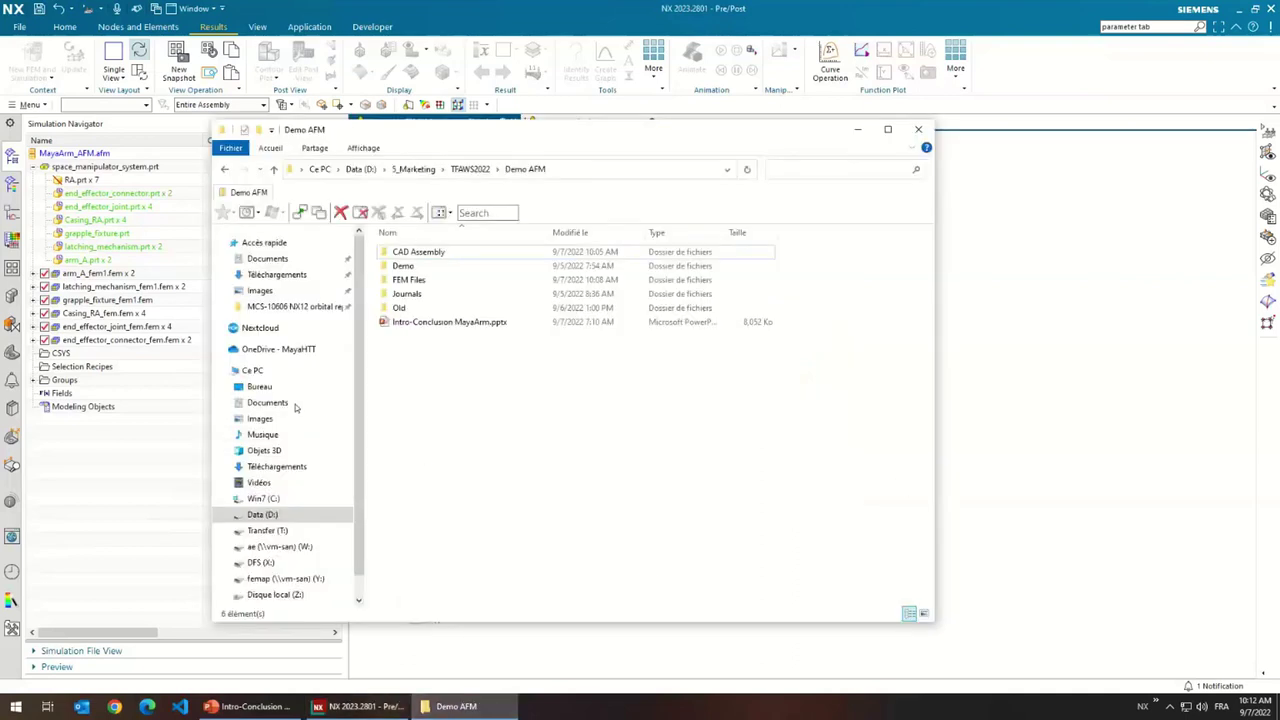
pyautogui.click(262, 386)
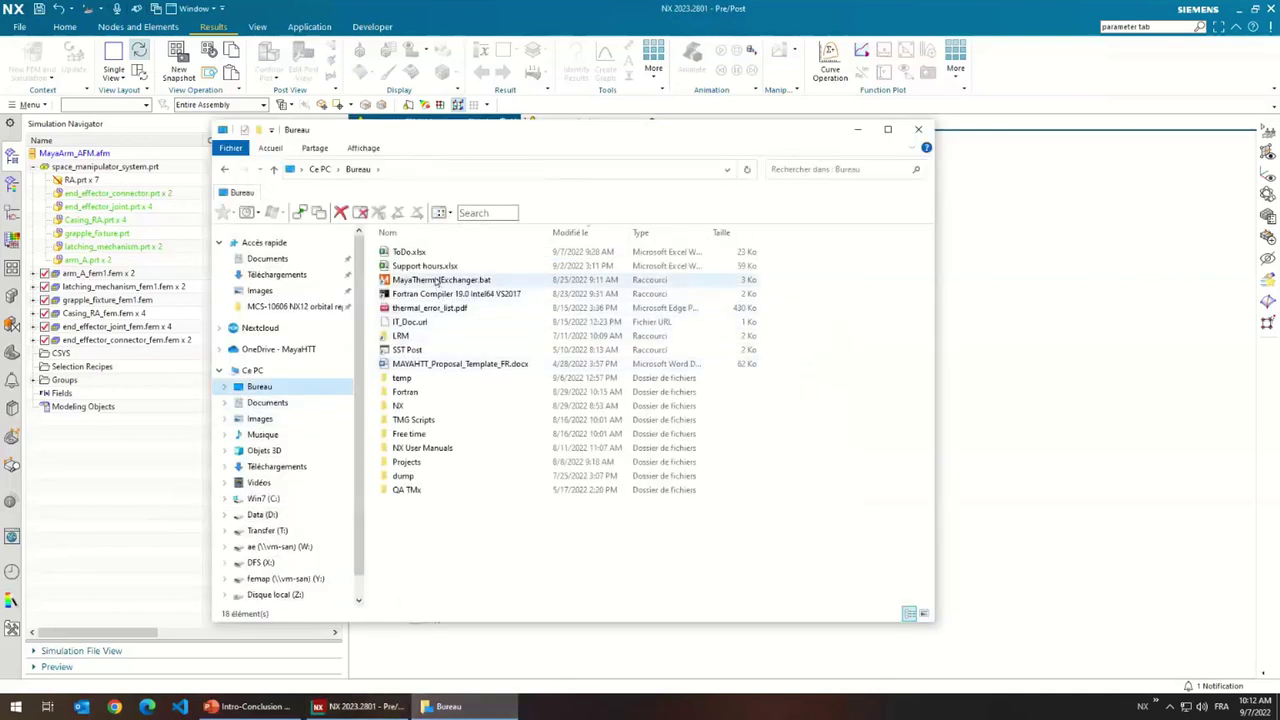
pyautogui.click(437, 281)
pyautogui.click(224, 169)
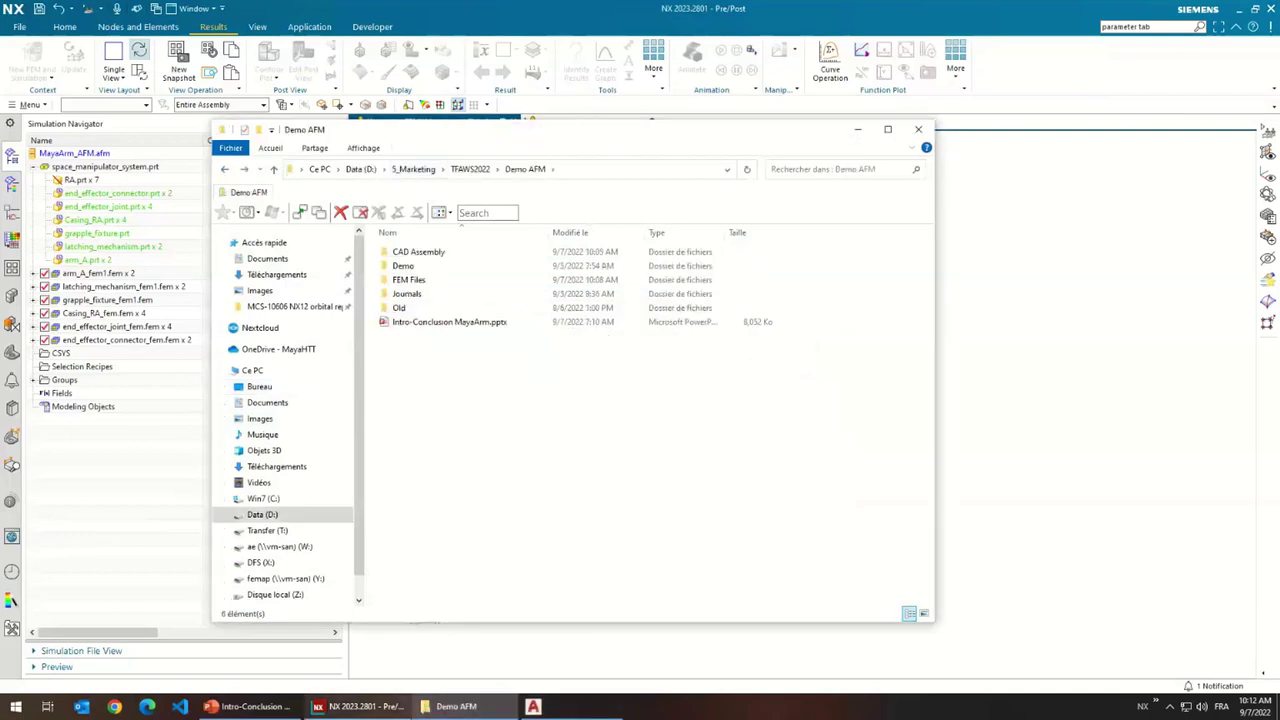
# - Switch to the Intro-Conclusion MayaArm.pptx presentation, start the slide show from slide 4, and advance to the Expressions slide
pyautogui.click(250, 706)
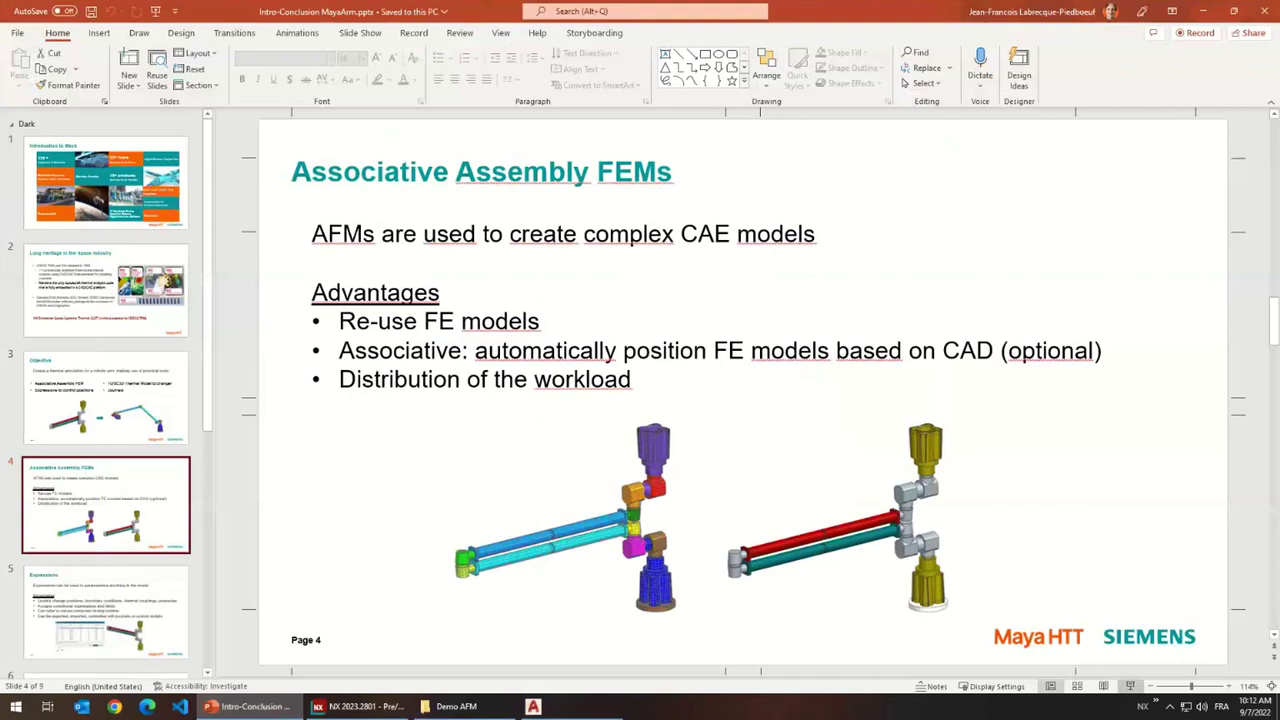
pyautogui.click(1130, 687)
pyautogui.click(101, 407)
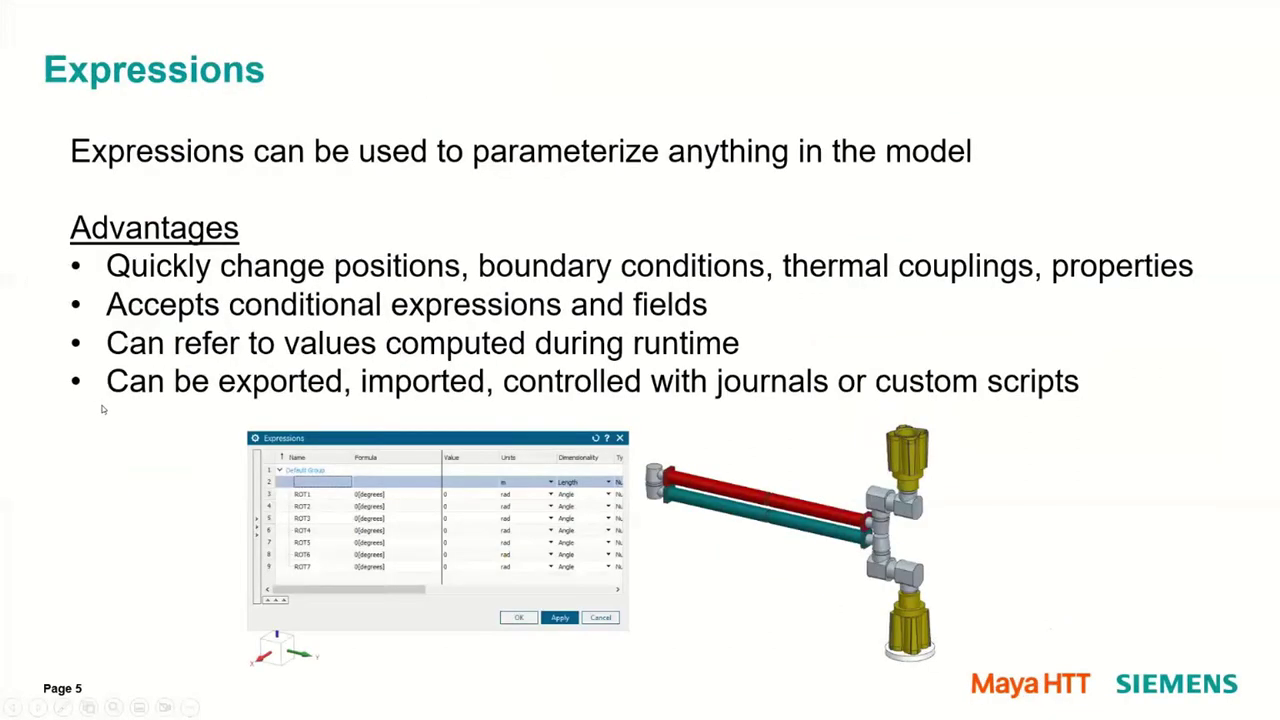
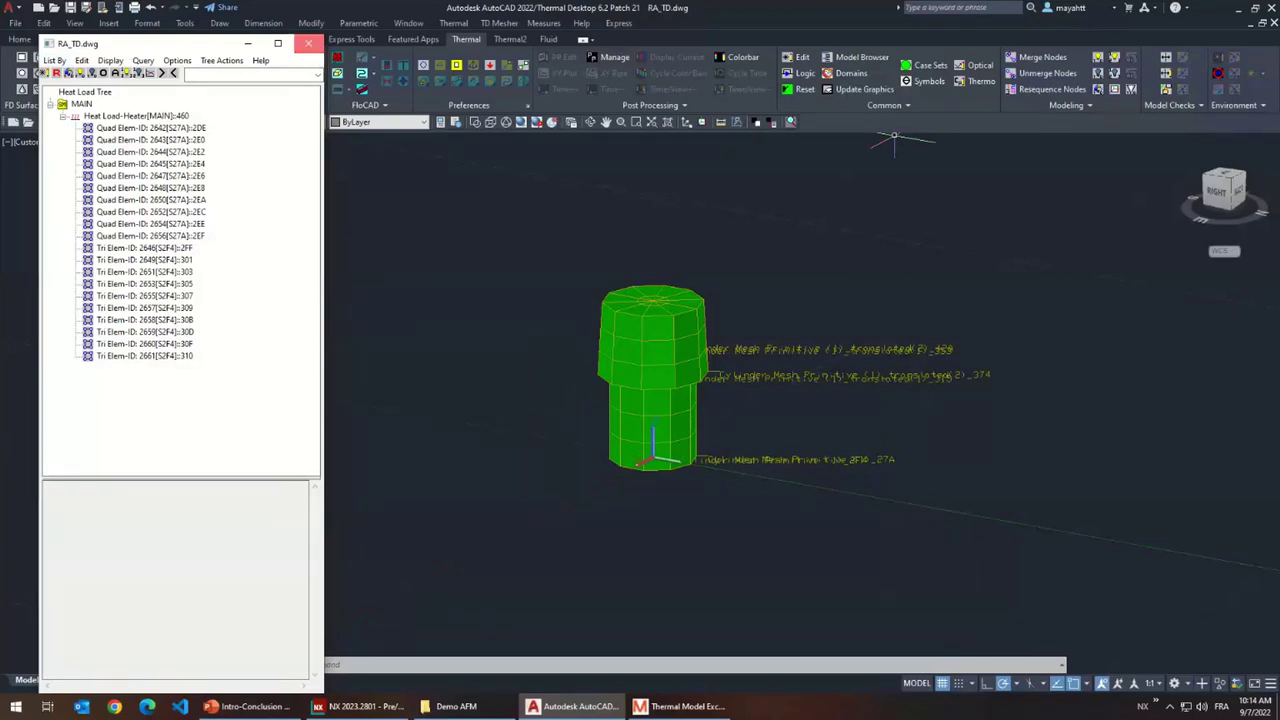
# - Close the heat load tree of RA_TD.dwg, switch to Thermal Model Exchanger, and refresh its case set list
pyautogui.click(310, 46)
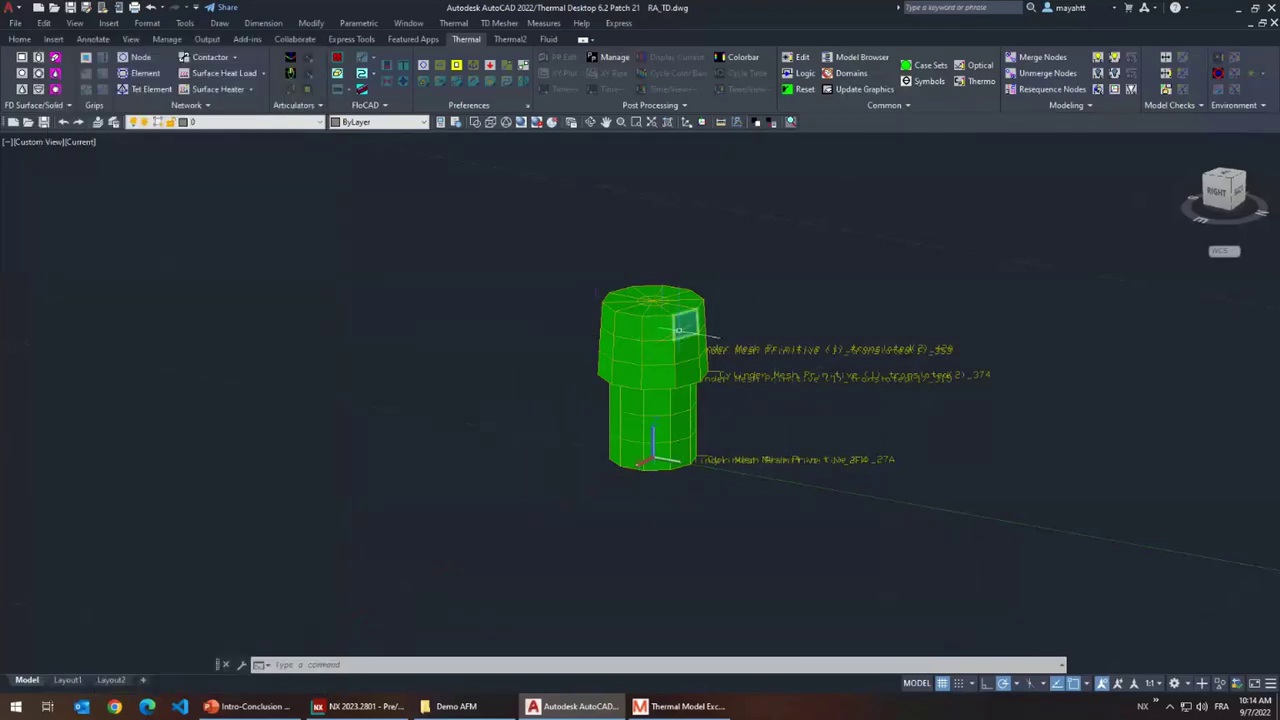
pyautogui.click(690, 705)
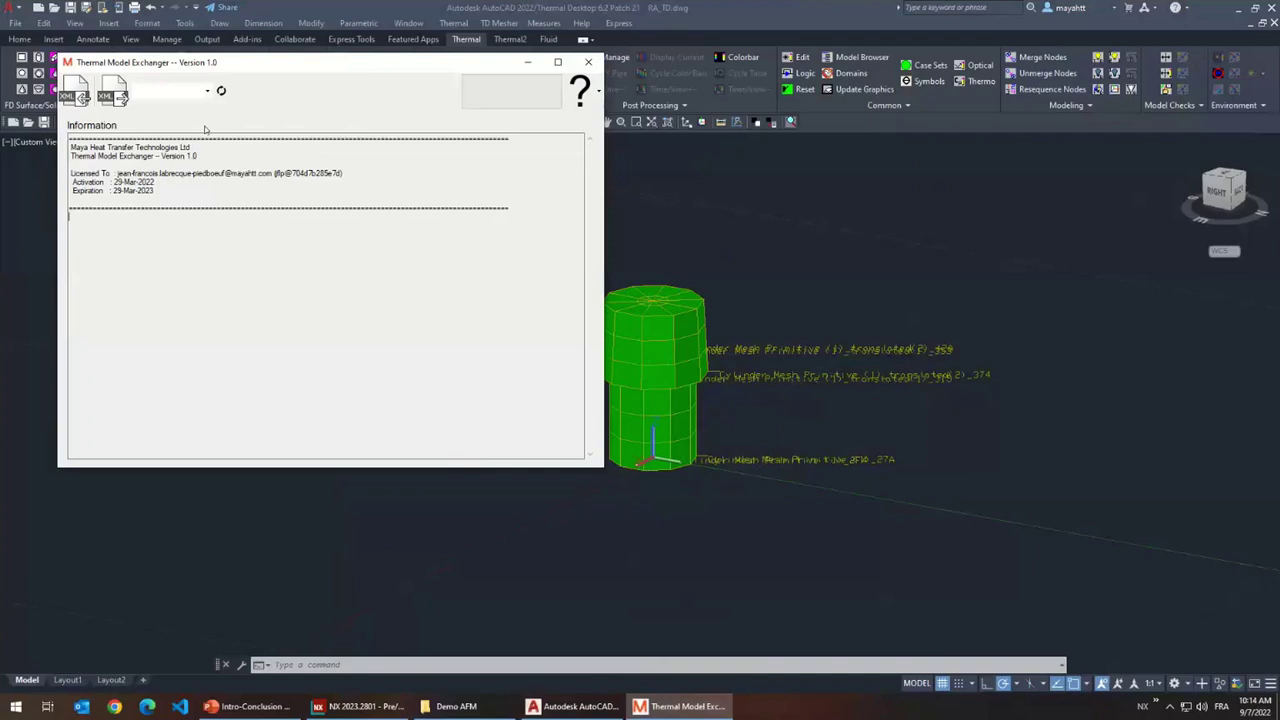
pyautogui.click(221, 91)
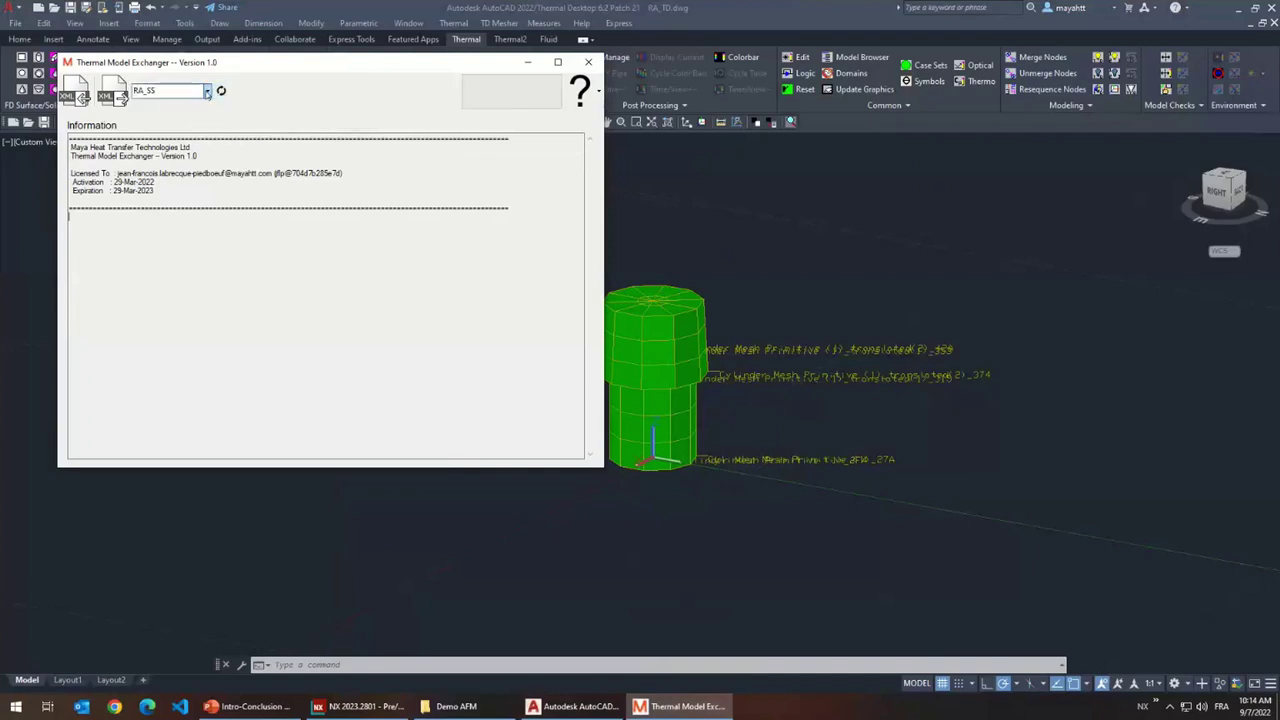
pyautogui.click(150, 91)
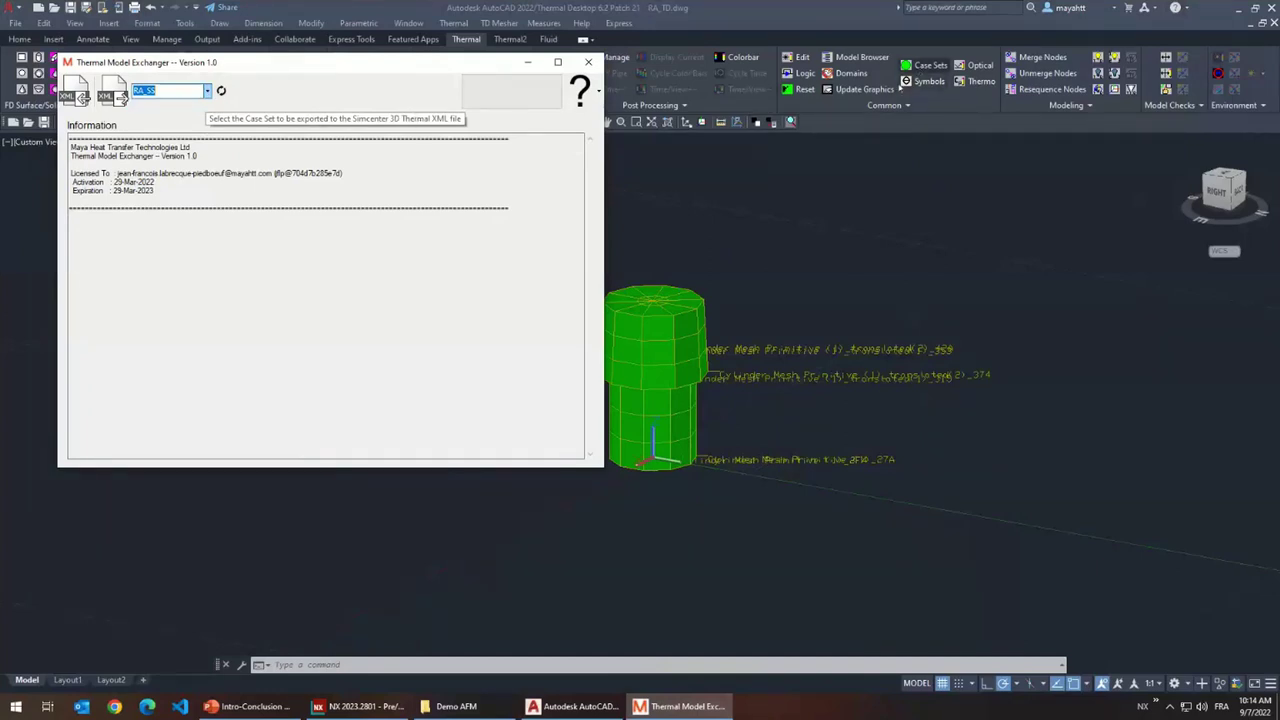
# - Check the case sets defined in Thermal Desktop's Case Set Manager, cancel it, and return to Thermal Model Exchanger
pyautogui.click(918, 64)
pyautogui.click(918, 64)
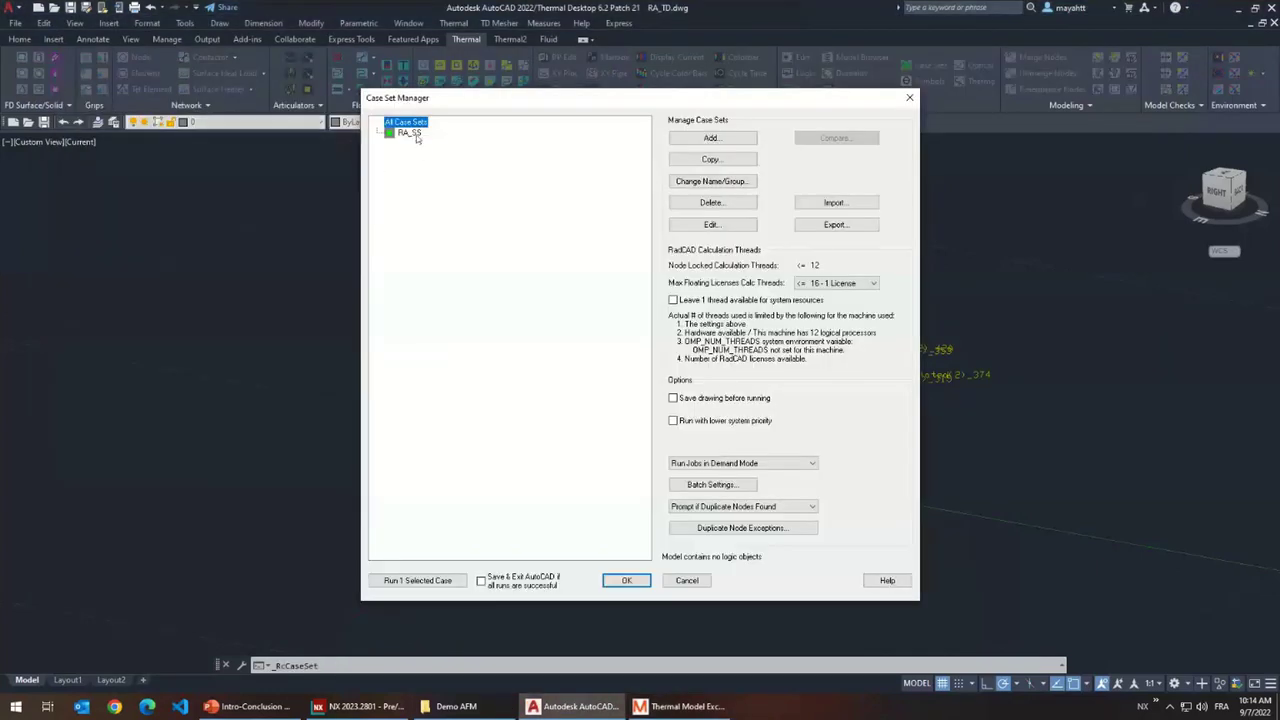
pyautogui.click(687, 581)
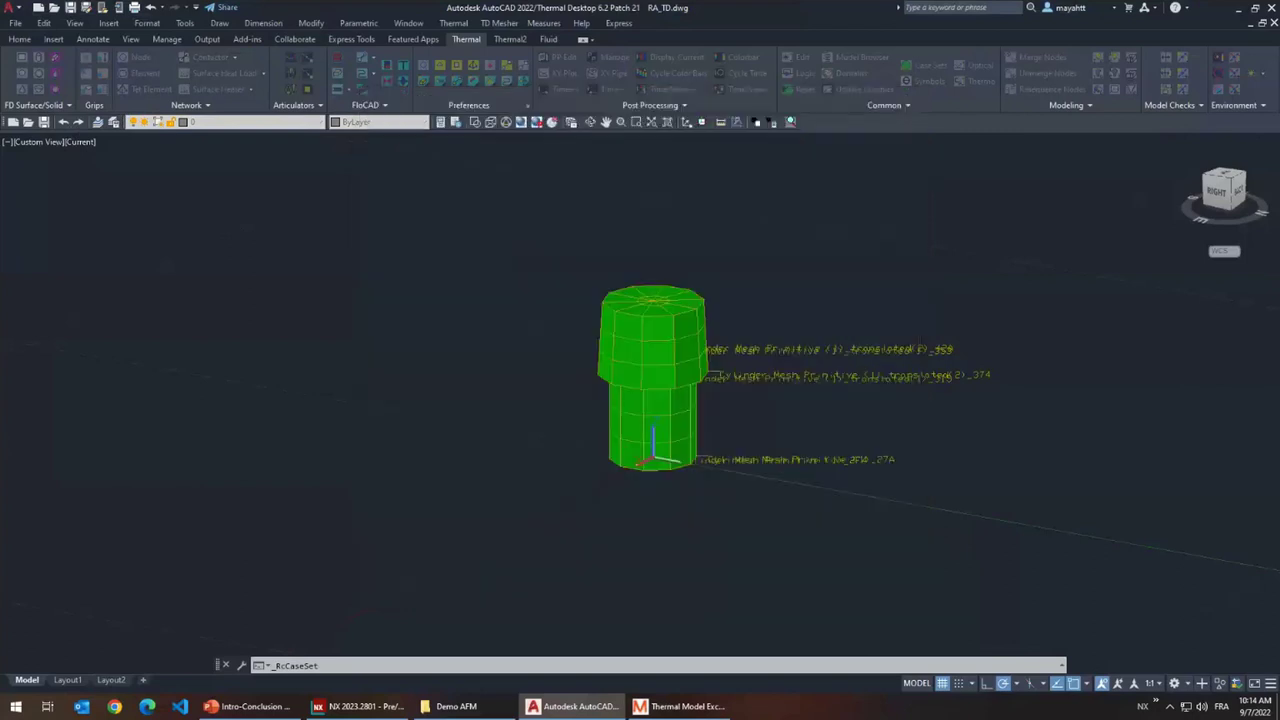
pyautogui.click(680, 706)
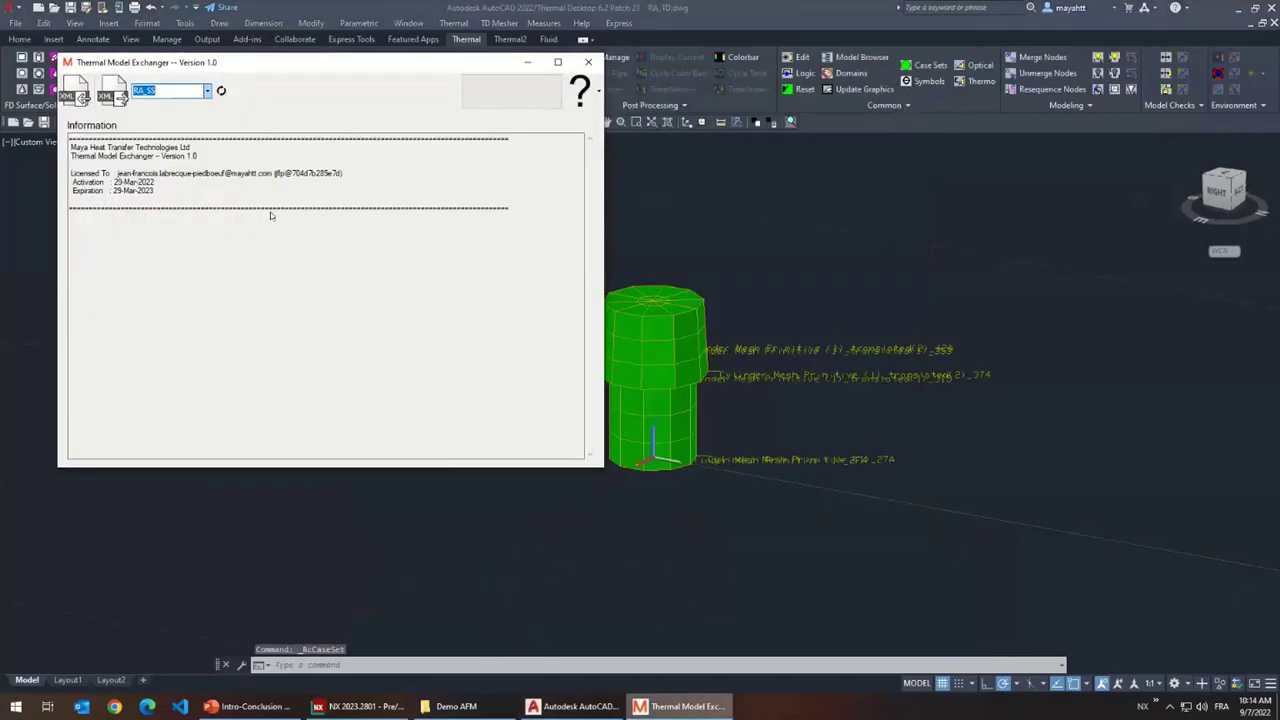
# - Choose the RA_SS case set and start its export to a Simcenter 3D Thermal XML file
pyautogui.click(208, 92)
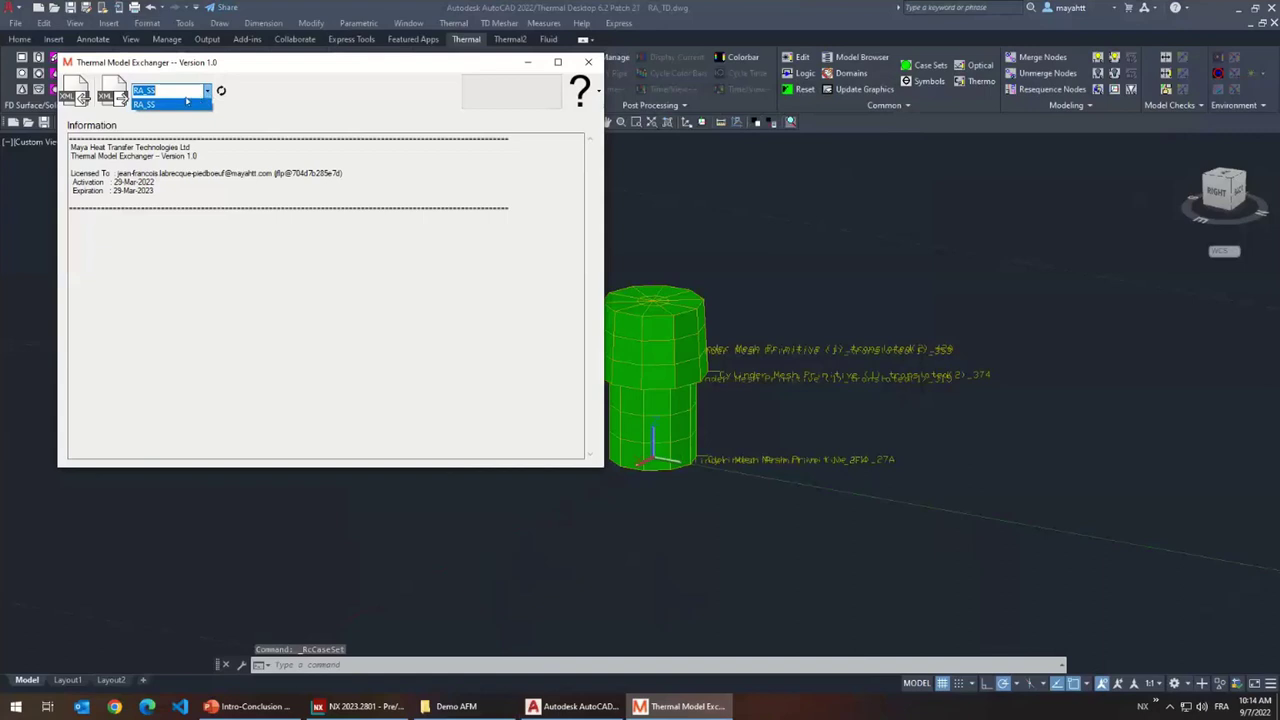
pyautogui.click(197, 157)
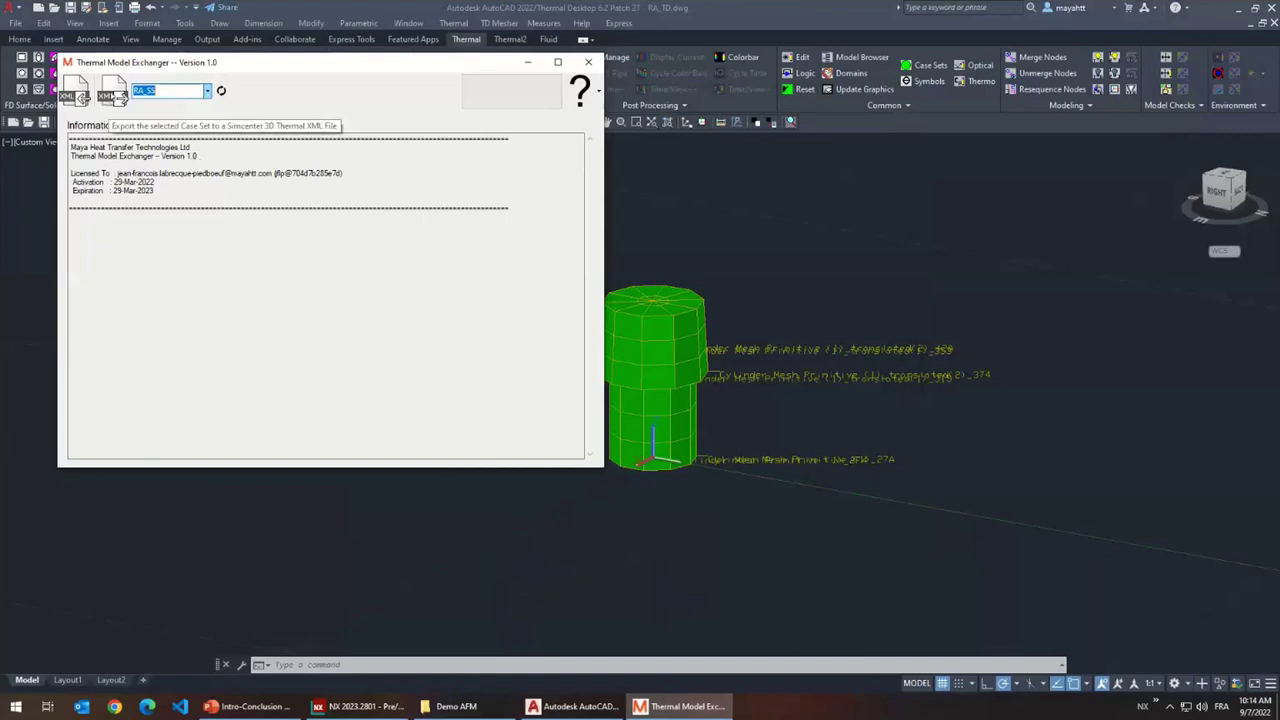
pyautogui.click(122, 97)
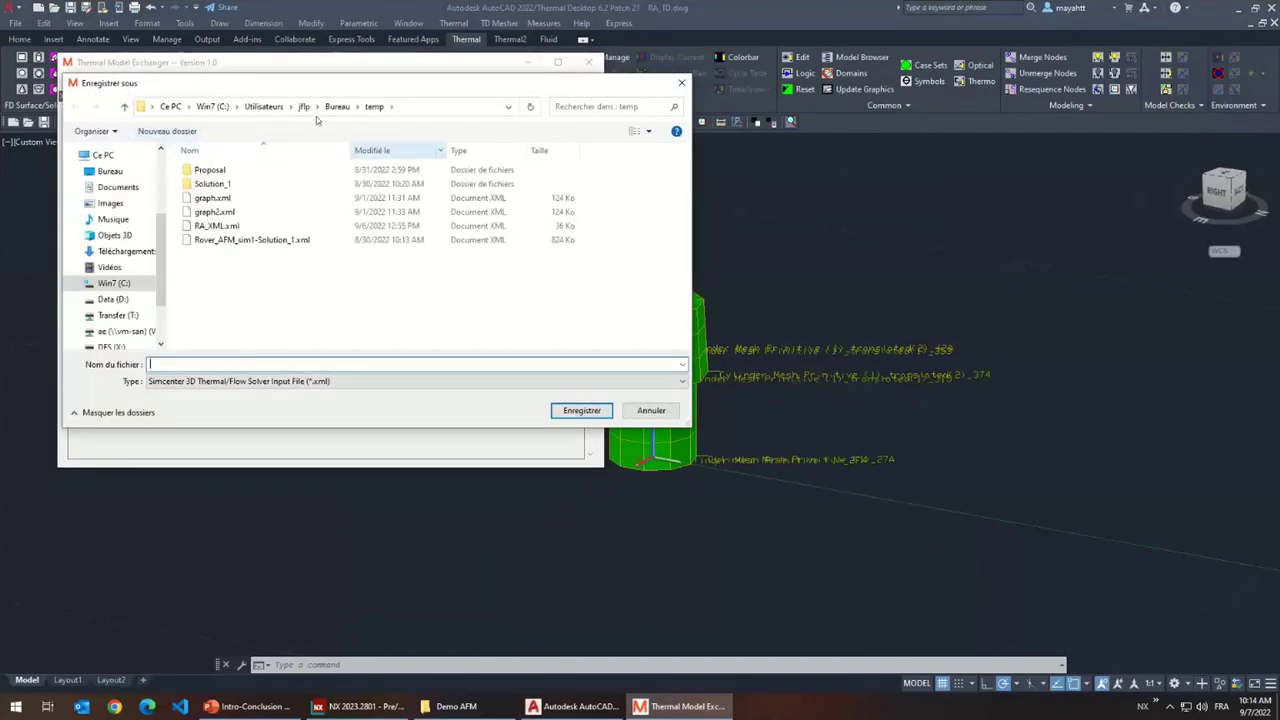
# - Set the export location to the FEM Files folder inside Demo AFM, using the folder path copied from File Explorer
pyautogui.click(455, 706)
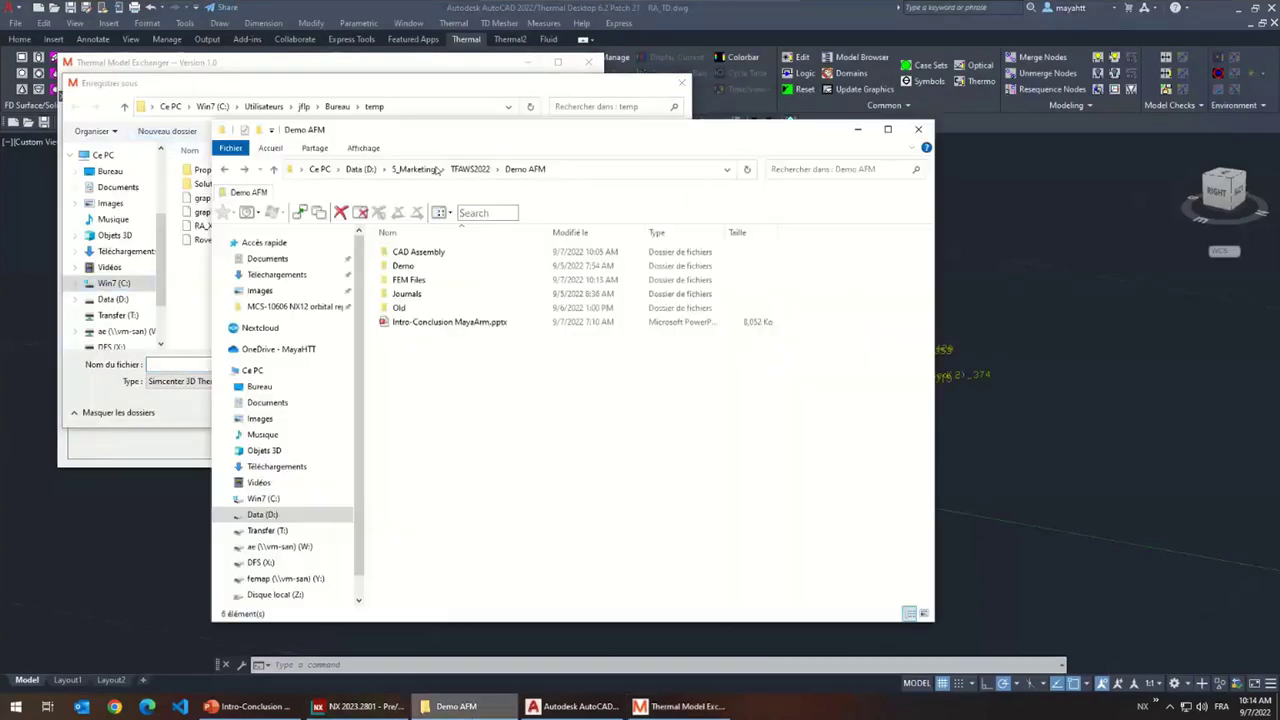
pyautogui.click(600, 172)
pyautogui.hotkey('ctrl', 'c')
pyautogui.click(857, 130)
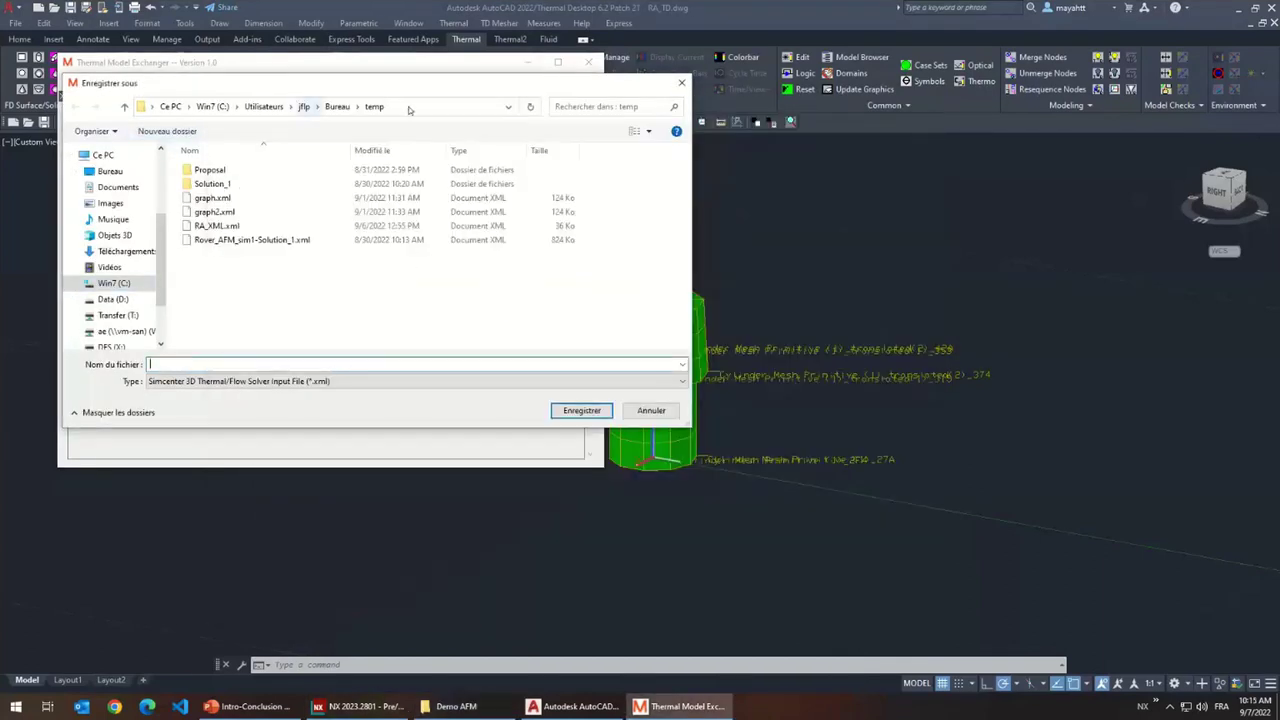
pyautogui.click(410, 107)
pyautogui.hotkey('ctrl', 'v')
pyautogui.press('Return')
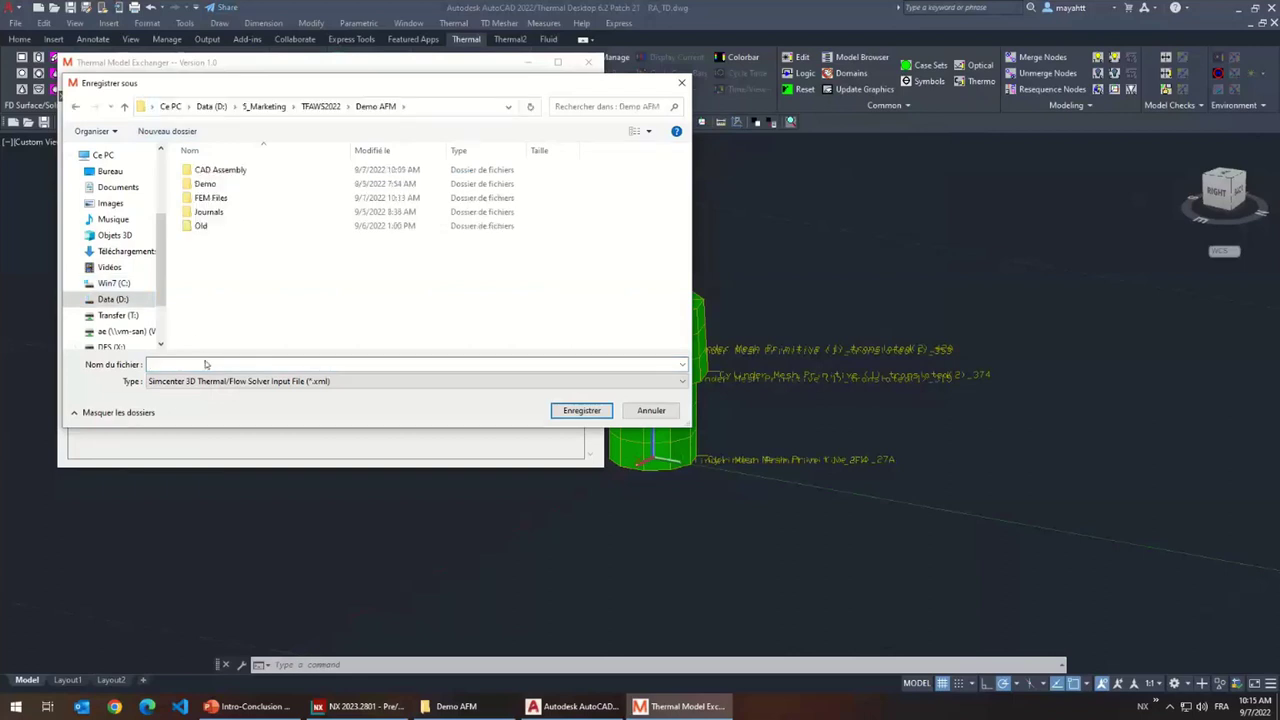
pyautogui.doubleClick(210, 197)
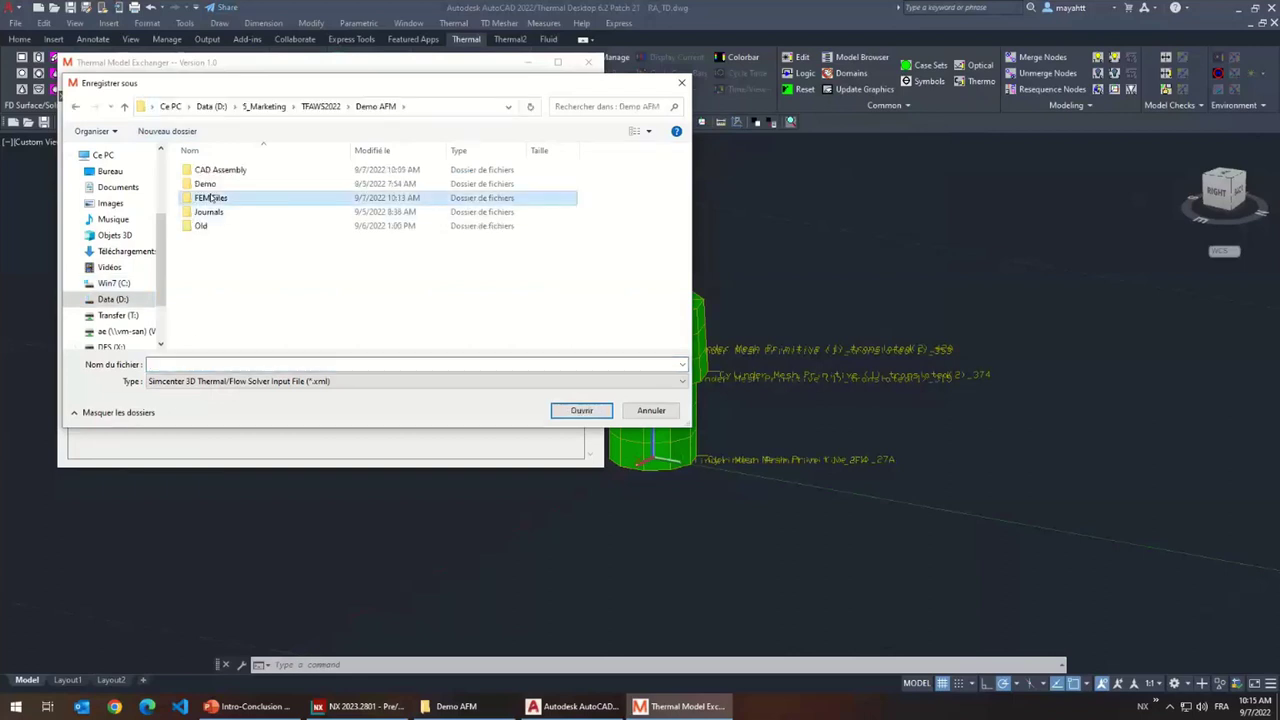
# - Name the exported thermal model file RA_XML and save it
pyautogui.click(193, 364)
pyautogui.write('RA_')
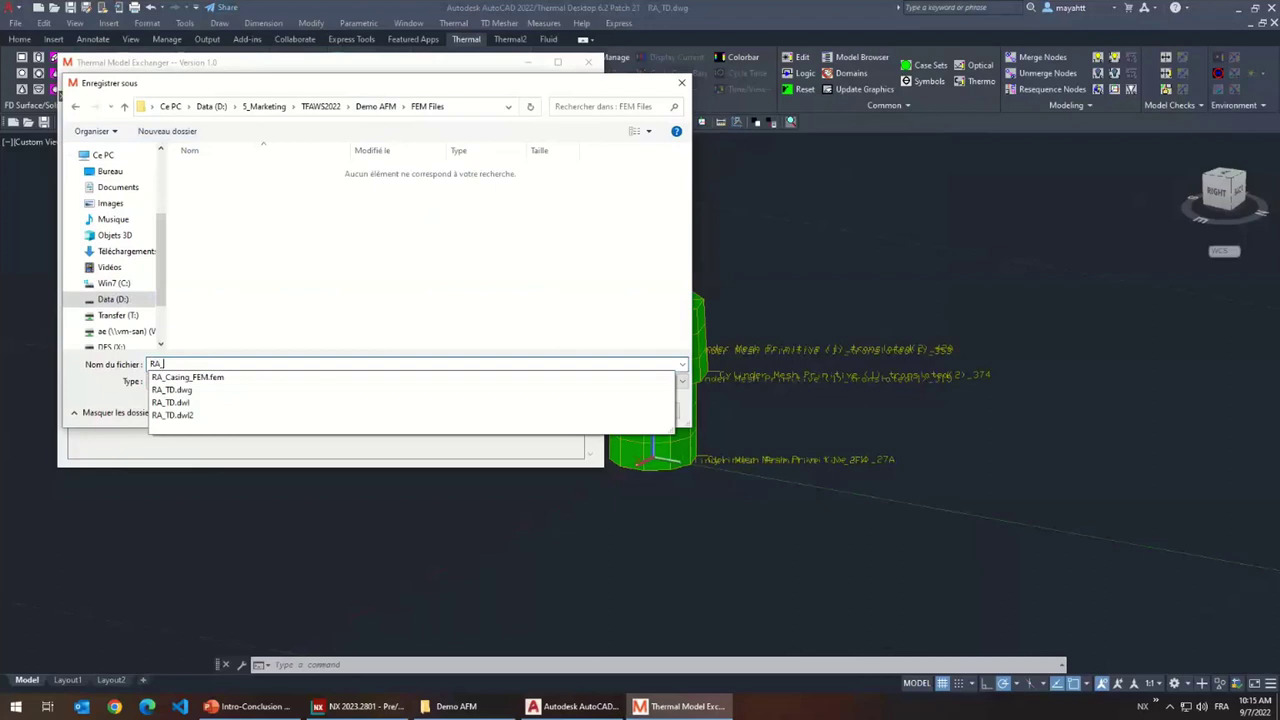
pyautogui.write('XML')
pyautogui.press('Return')
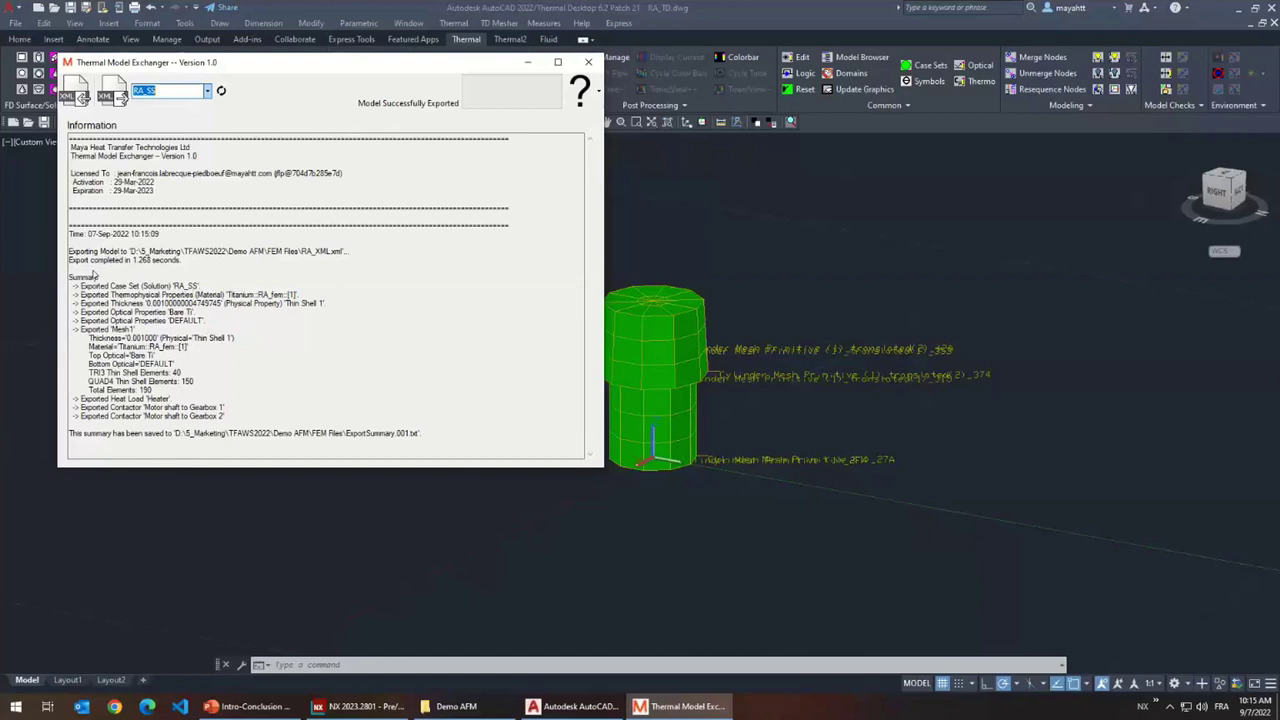
# - Review the export summary for the case set, material, optical properties, mesh, heat load and contactors
pyautogui.moveTo(72, 283); pyautogui.dragTo(200, 316)
pyautogui.click(157, 288)
pyautogui.moveTo(106, 313); pyautogui.dragTo(120, 346)
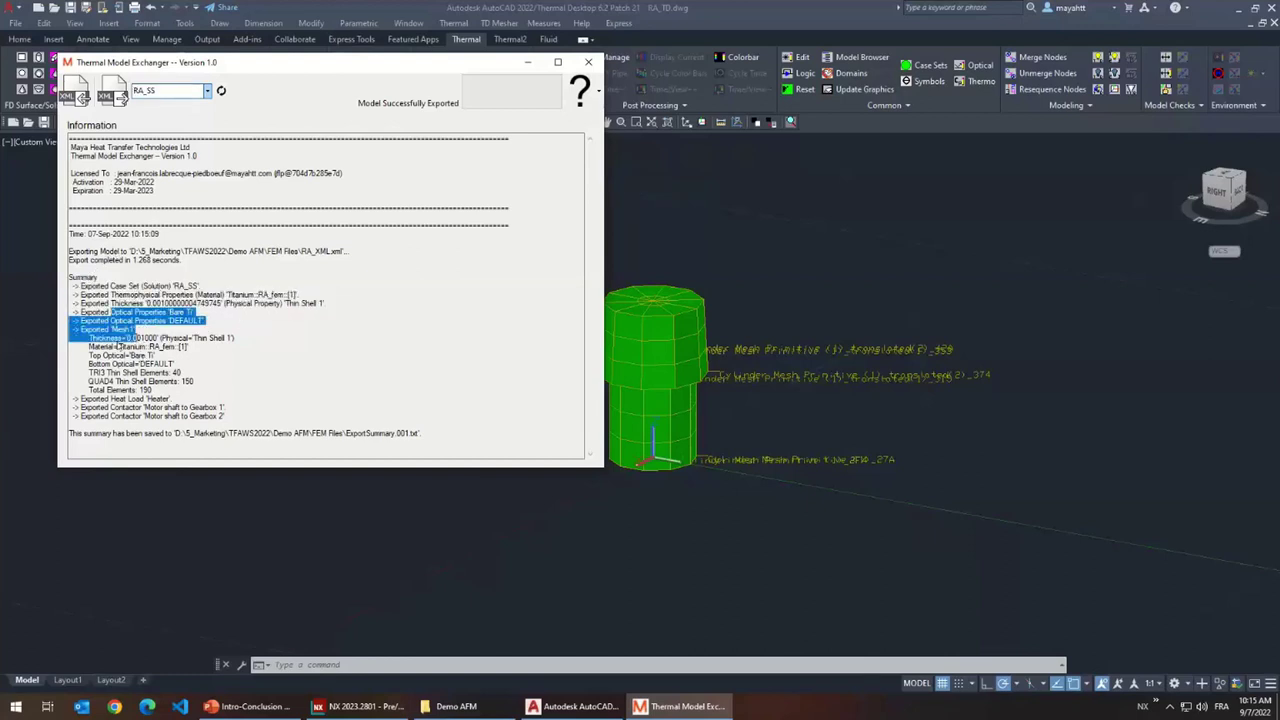
pyautogui.click(116, 381)
pyautogui.moveTo(128, 400); pyautogui.dragTo(172, 418)
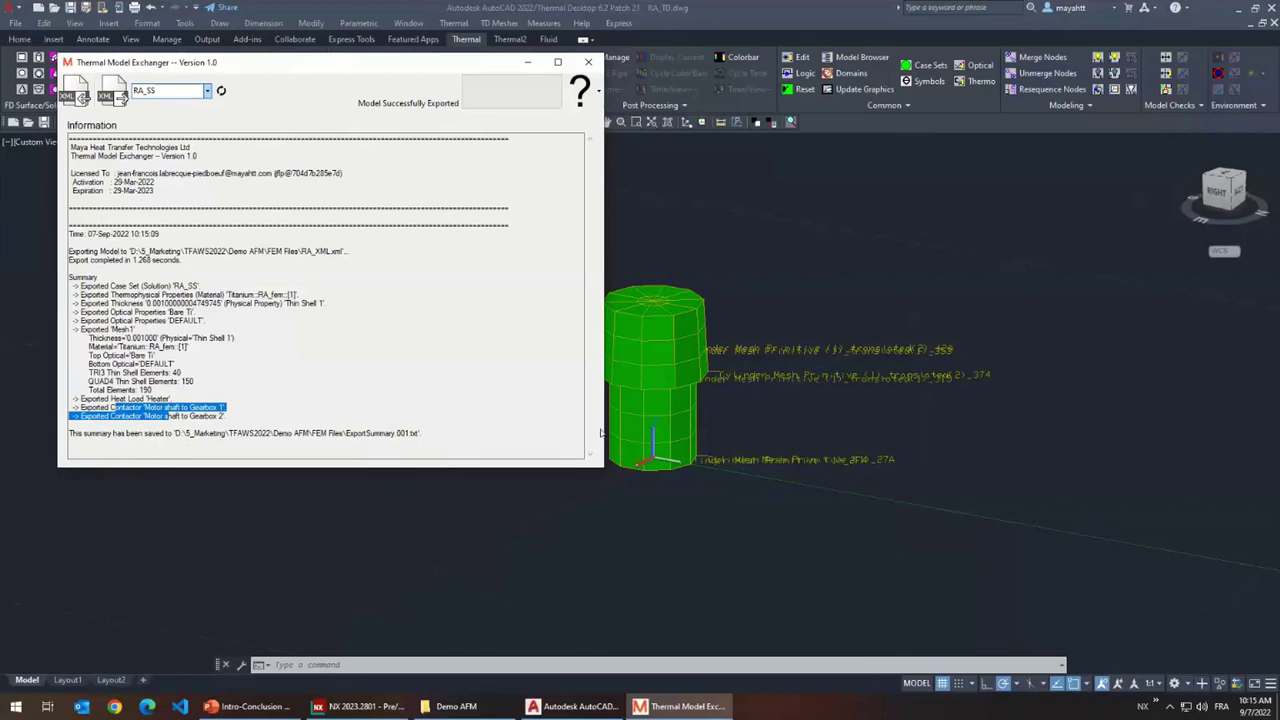
pyautogui.click(137, 459)
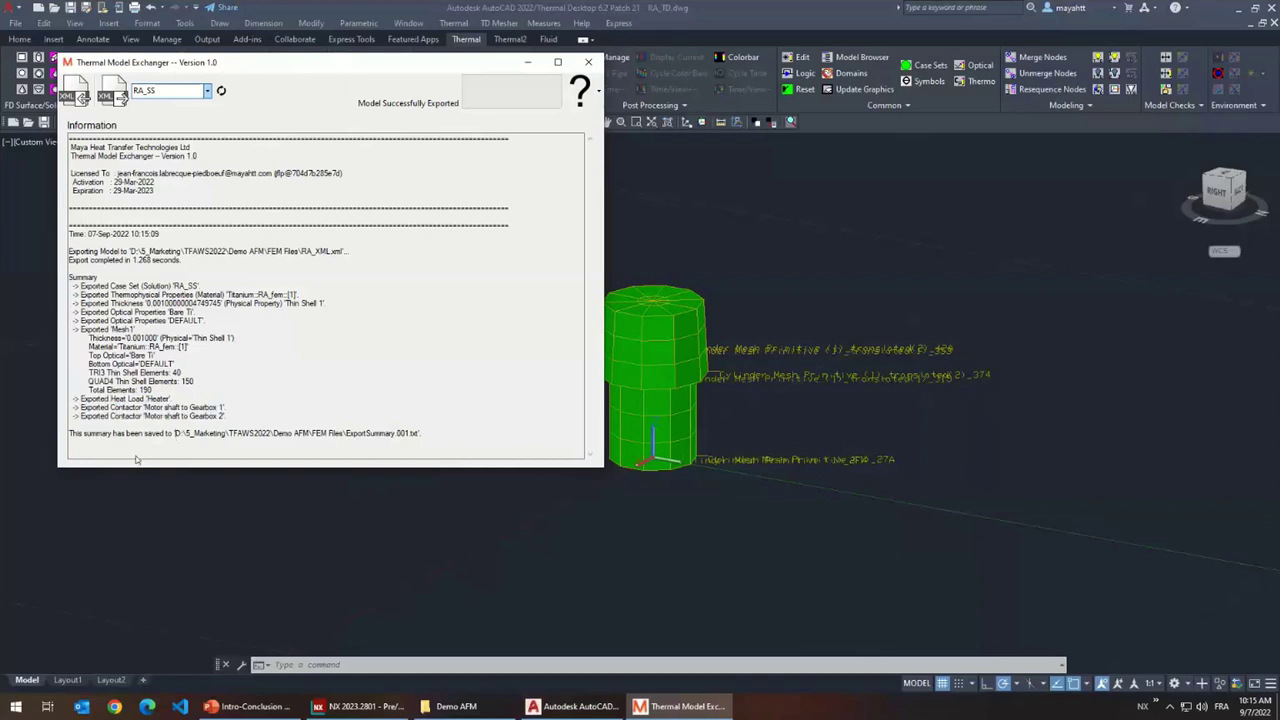
pyautogui.moveTo(68, 277); pyautogui.dragTo(145, 451)
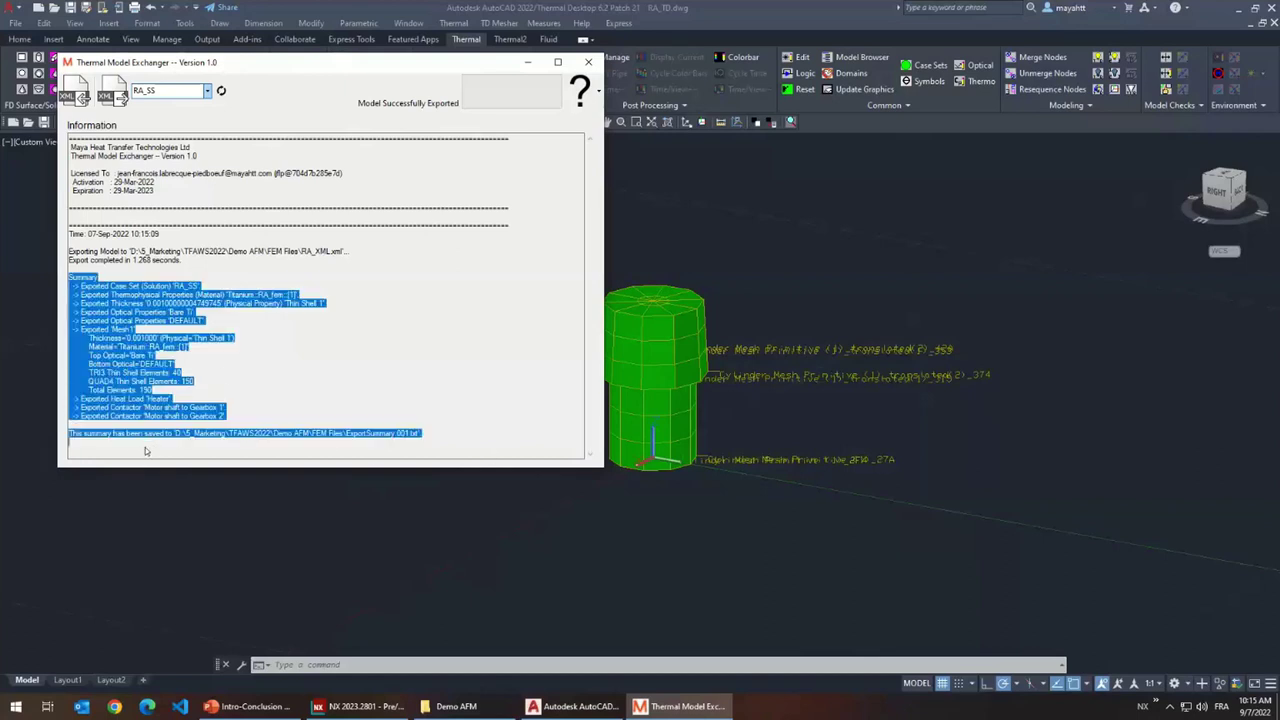
# - Switch to File Explorer and locate the exported RA_XML.xml in the FEM Files folder
pyautogui.click(458, 707)
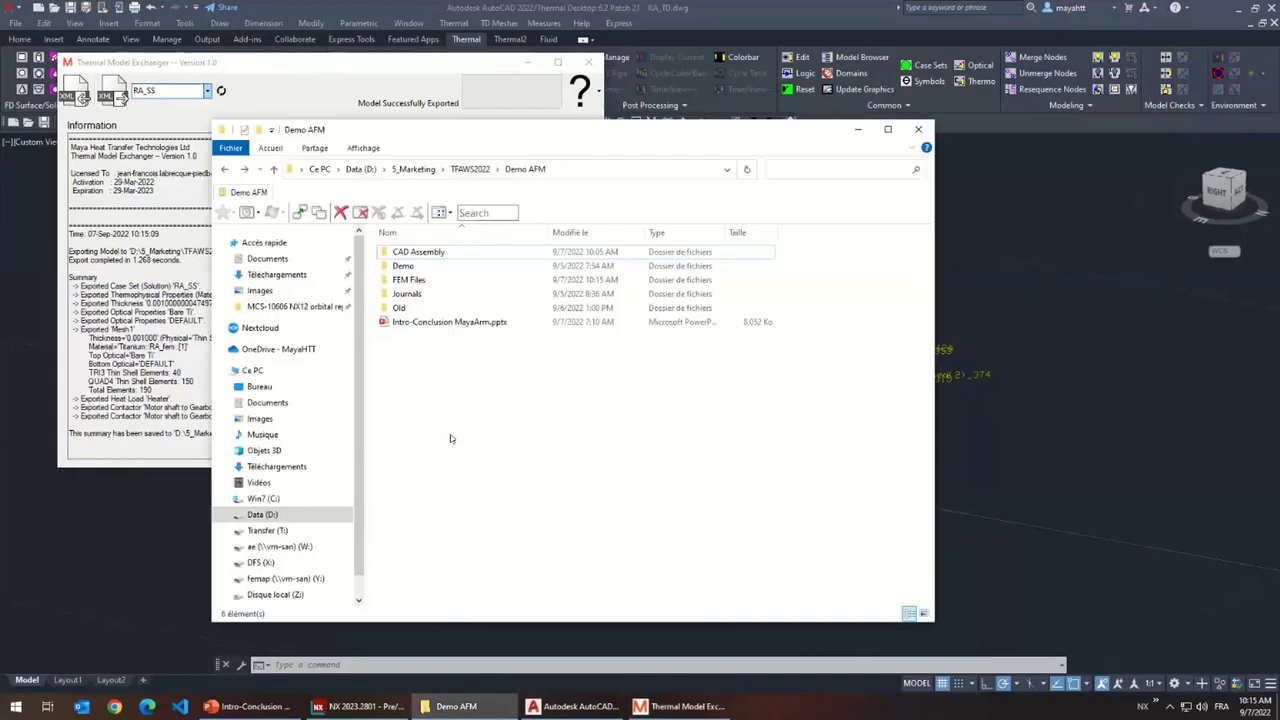
pyautogui.doubleClick(408, 280)
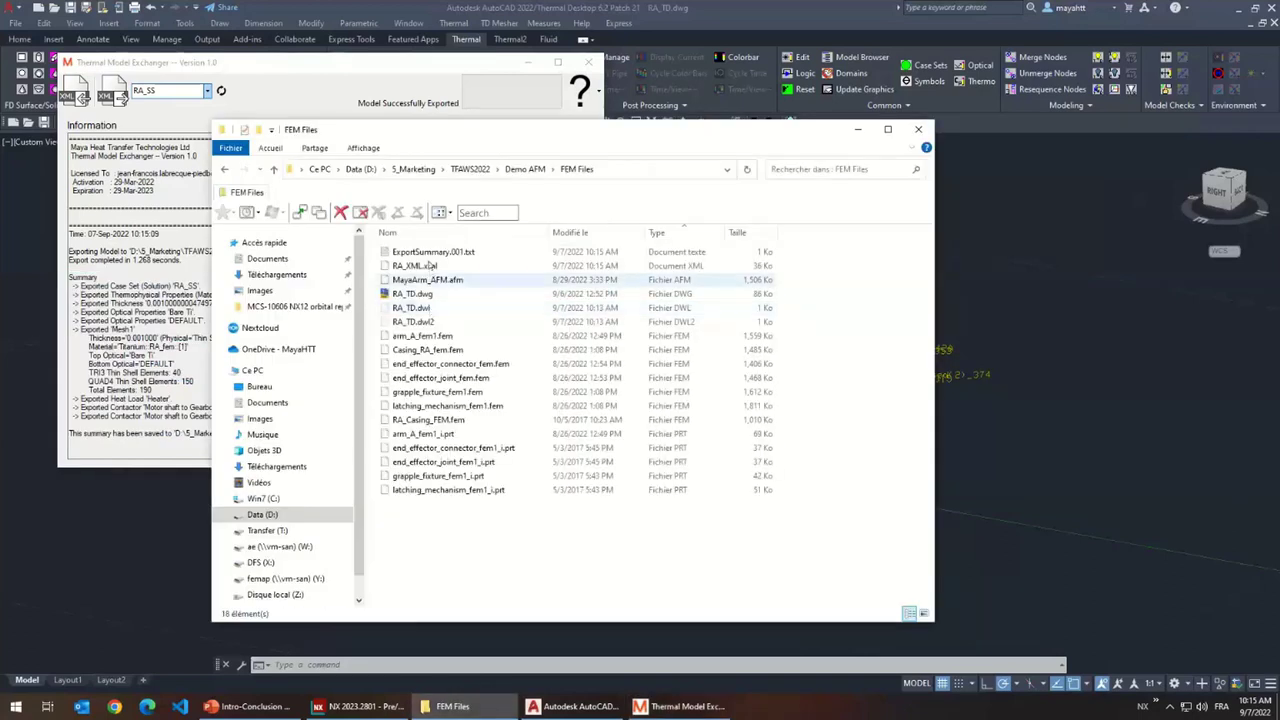
pyautogui.click(440, 266)
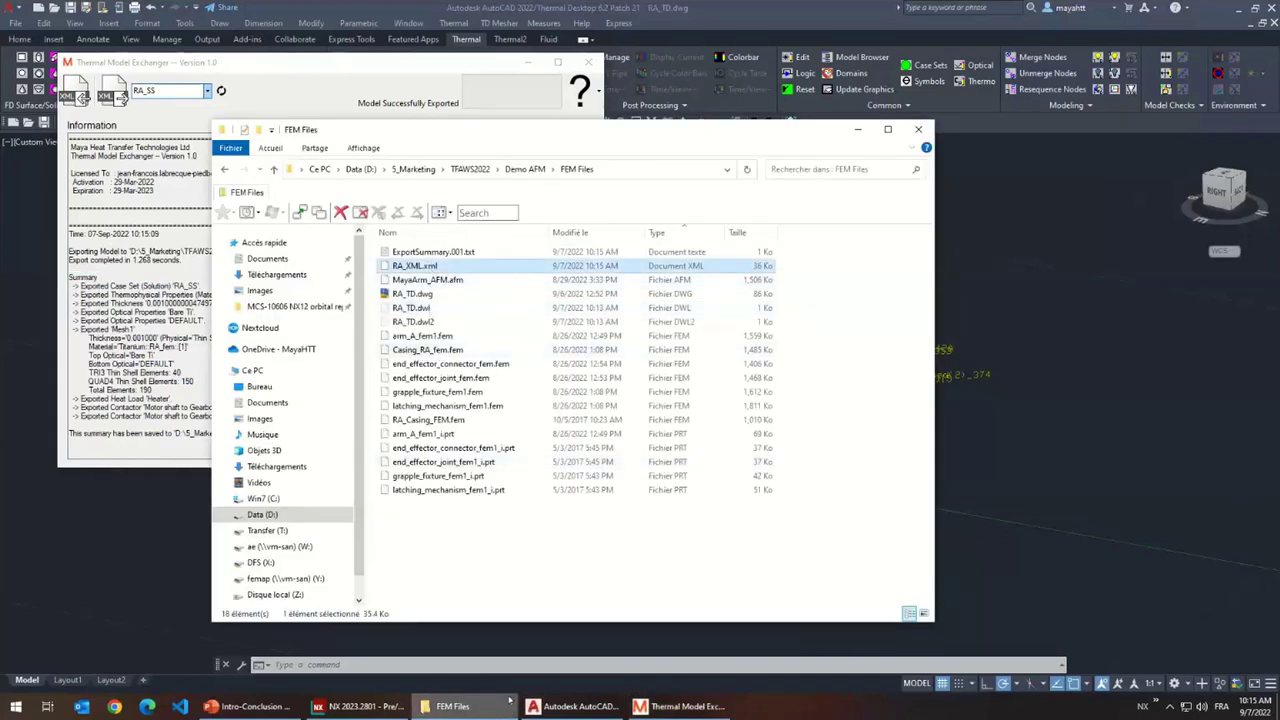
# - Switch to NX and start a simulation import for Simcenter 3D Space Systems Thermal with the Solver Input XML File type
pyautogui.click(357, 706)
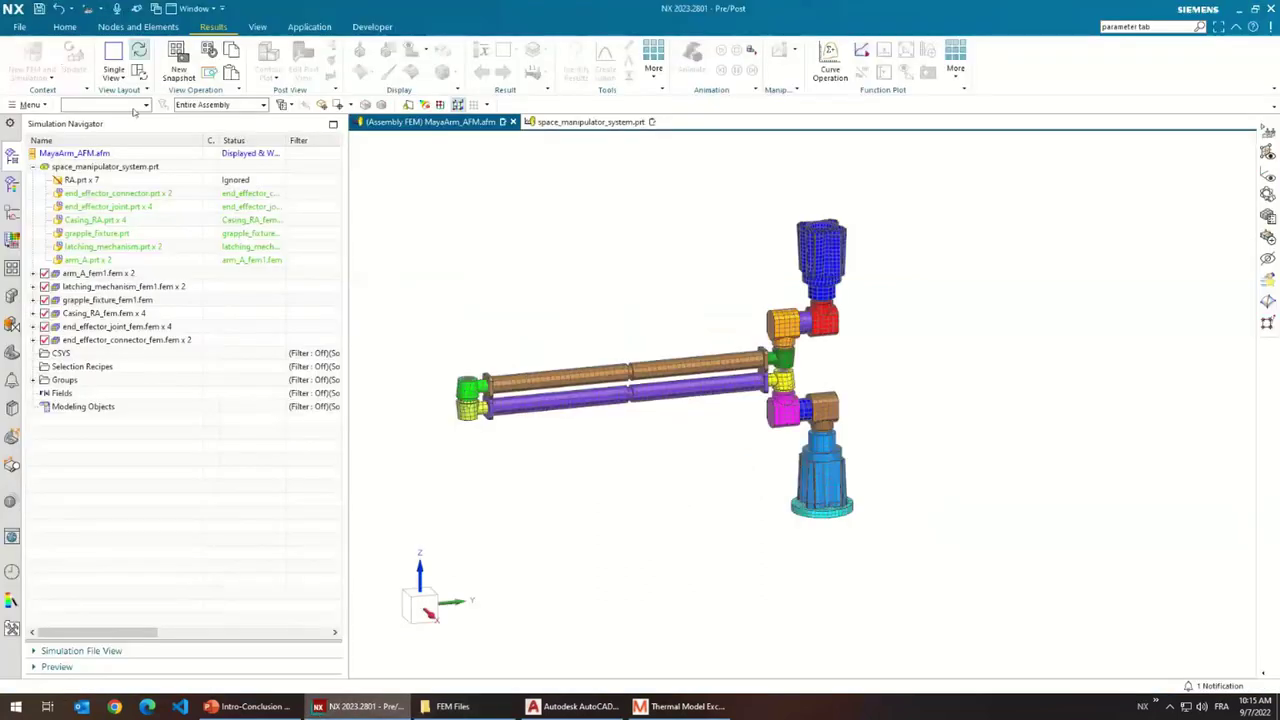
pyautogui.click(19, 27)
pyautogui.moveTo(86, 219)
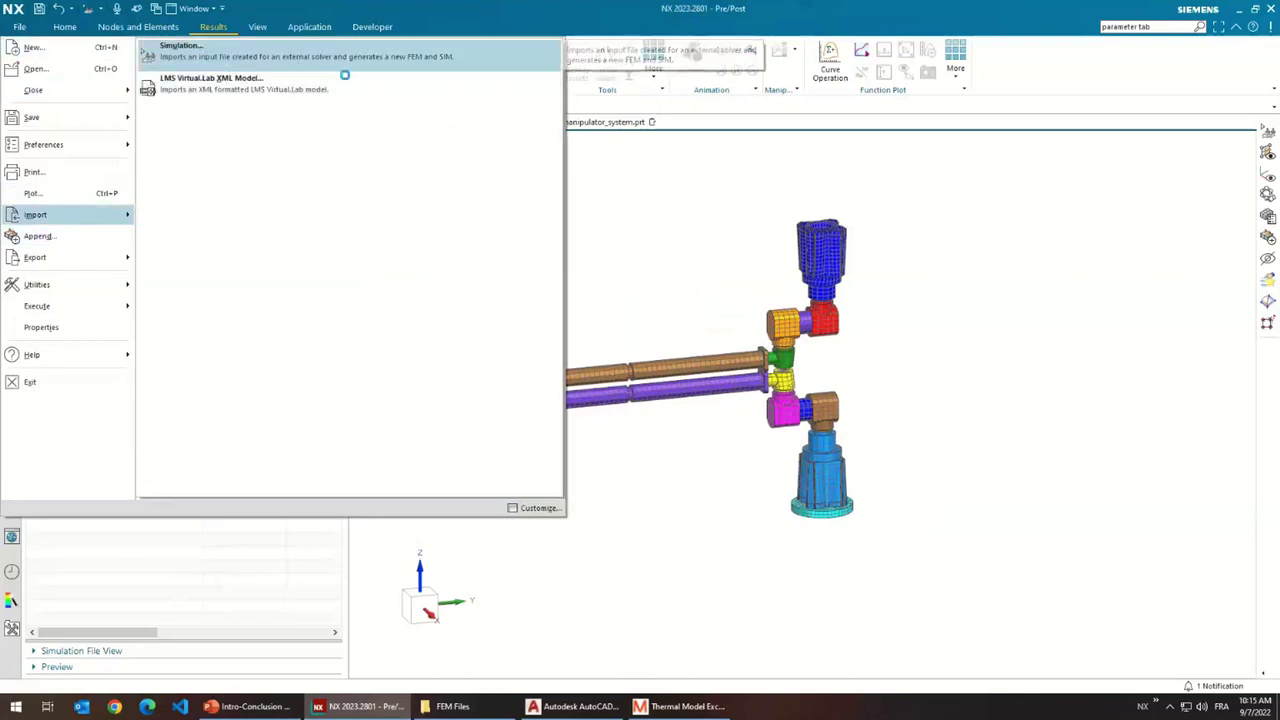
pyautogui.doubleClick(176, 314)
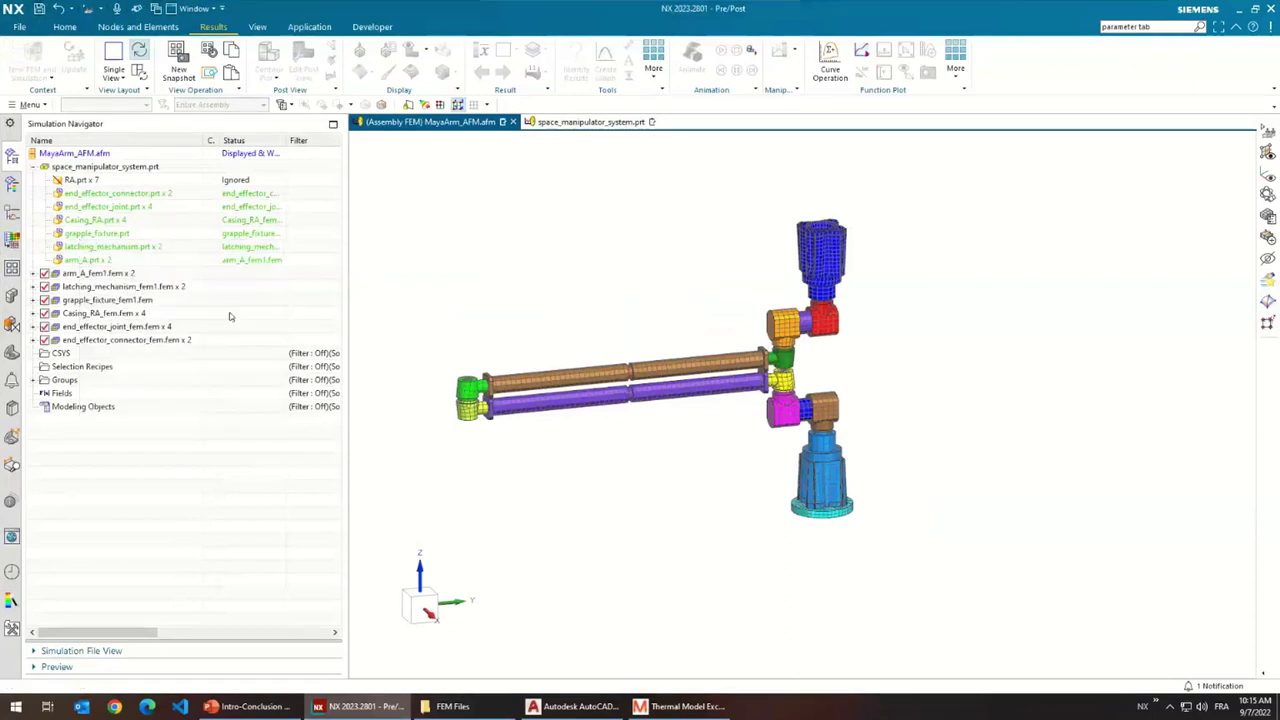
pyautogui.click(262, 283)
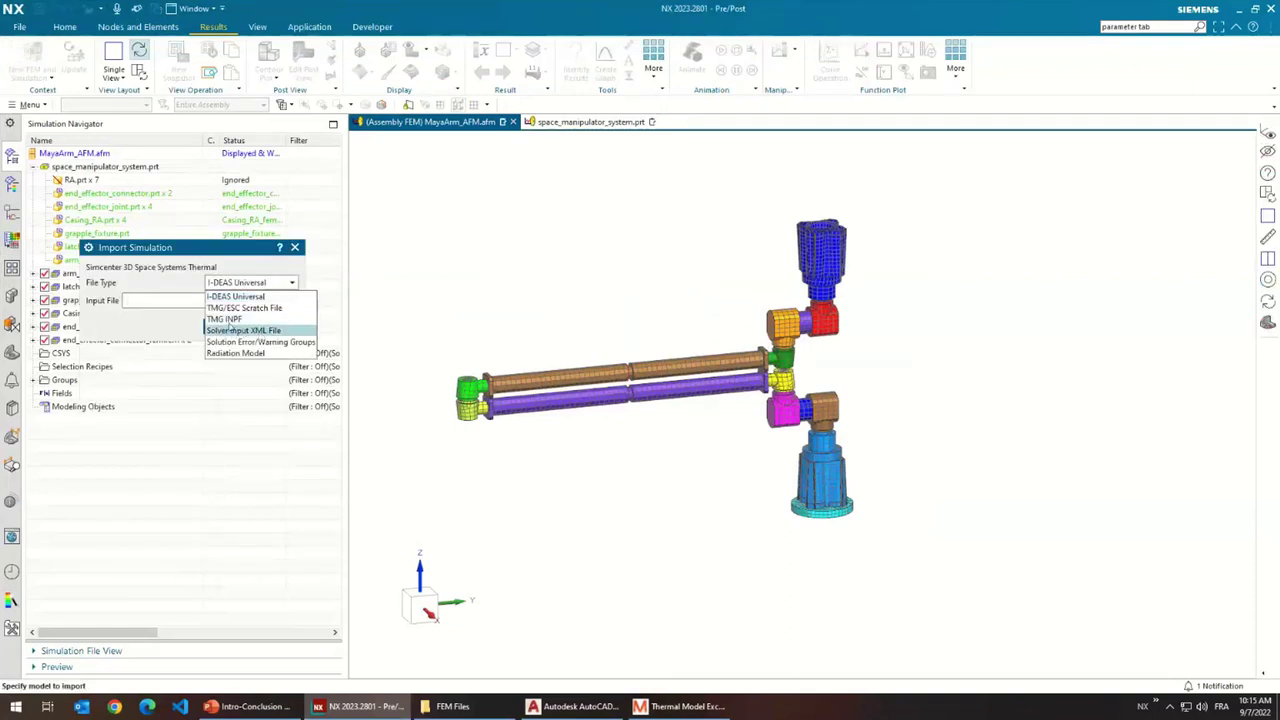
pyautogui.click(231, 330)
# - Import RA_XML.xml from the FEM Files folder, creating RA_XML_f.fem and RA_XML_s.sim in the same folder
pyautogui.click(272, 302)
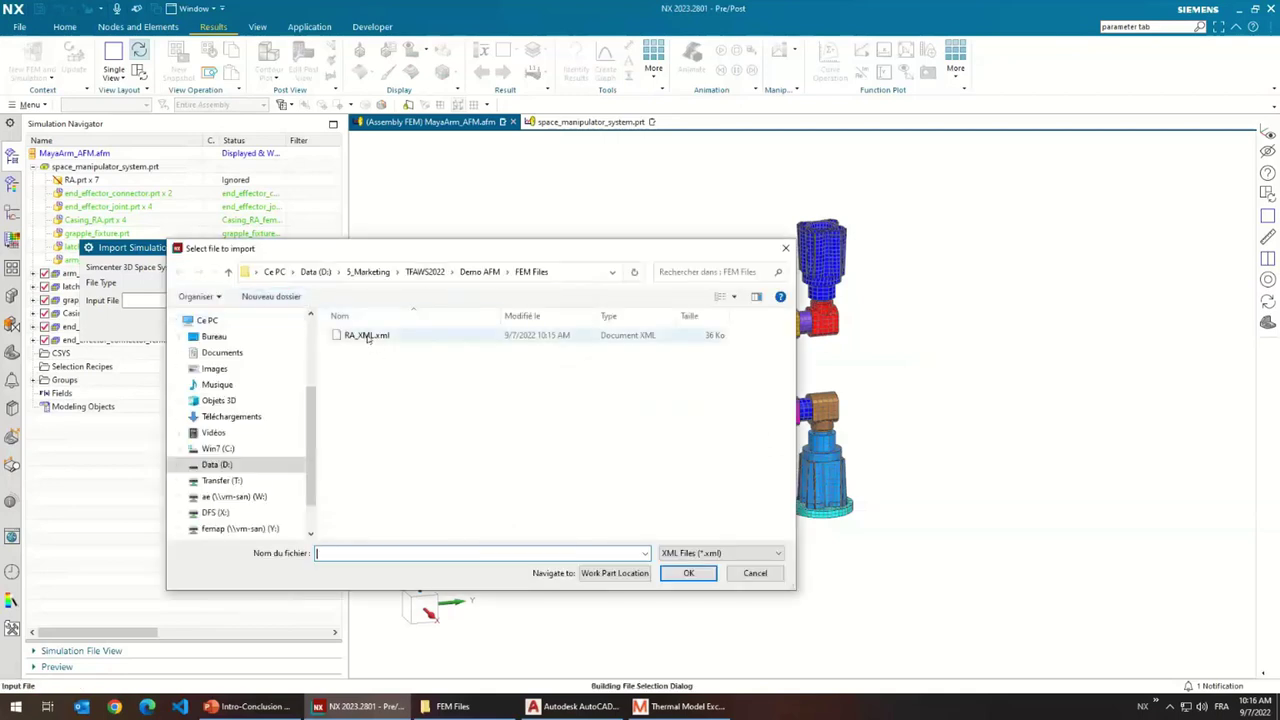
pyautogui.doubleClick(366, 335)
pyautogui.click(225, 326)
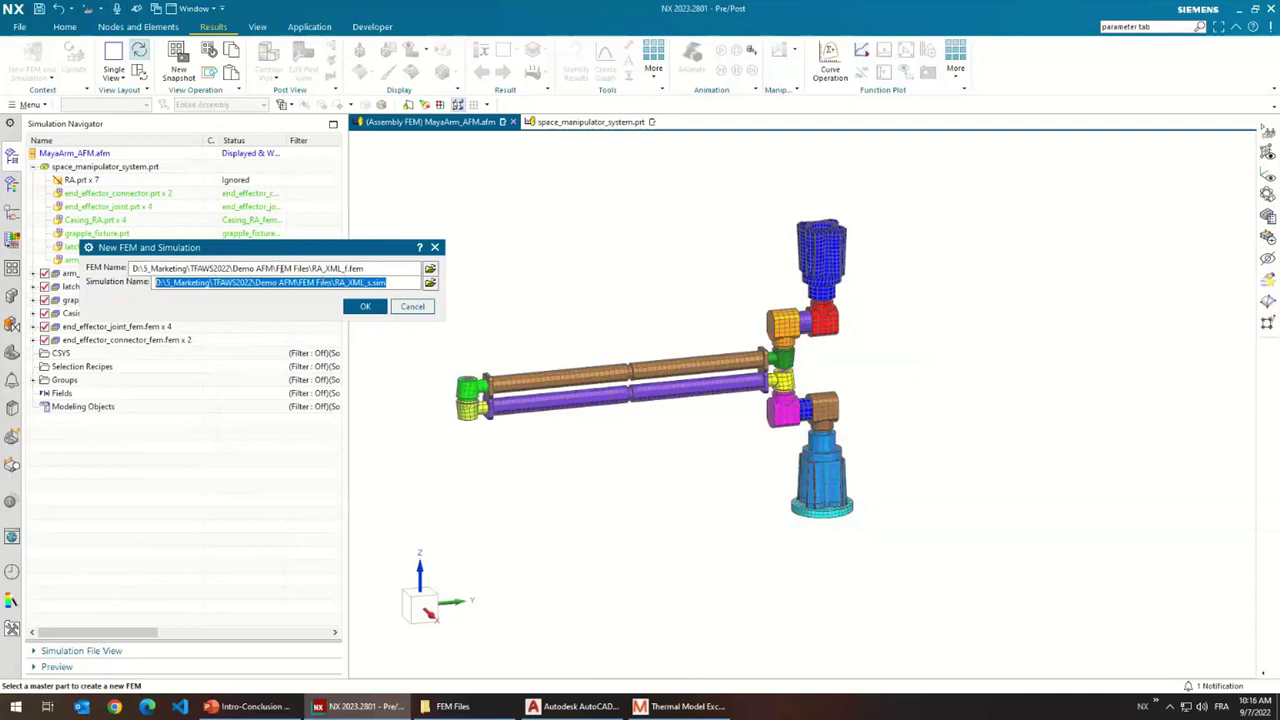
pyautogui.click(365, 306)
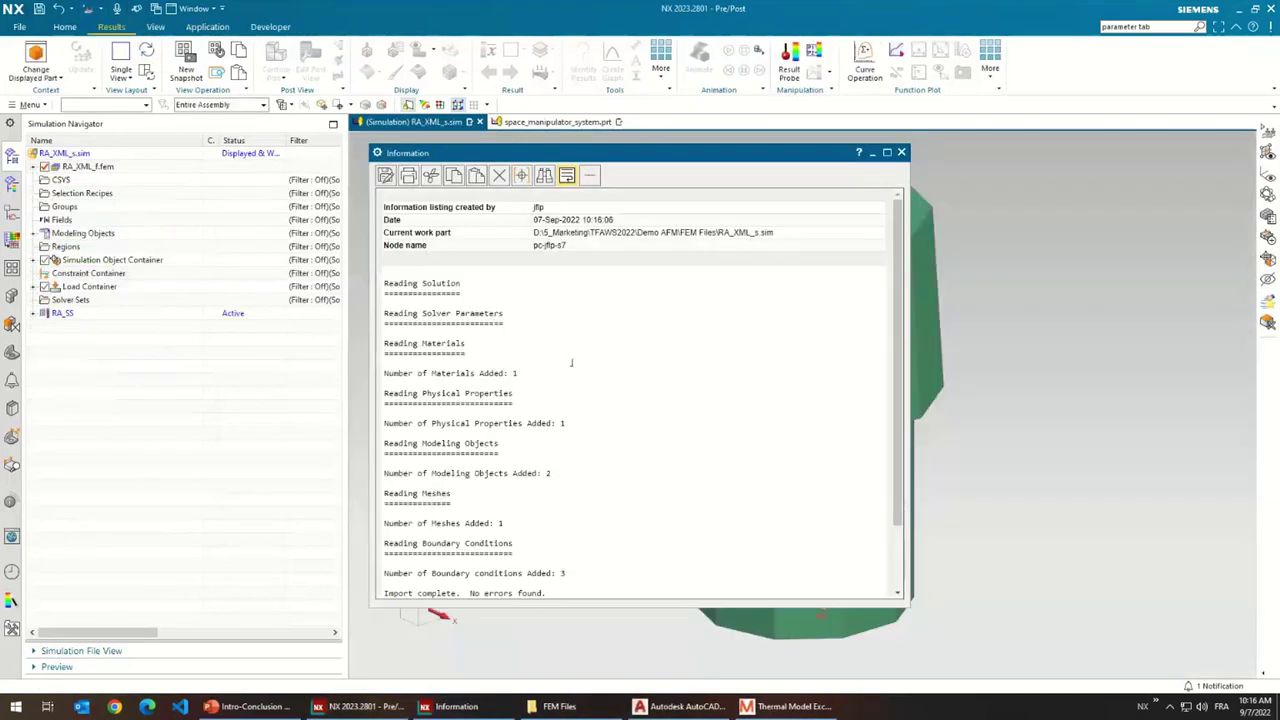
# - Review the import log for materials, properties, meshes and boundary conditions, and close it
pyautogui.scroll(-3, 525, 370)
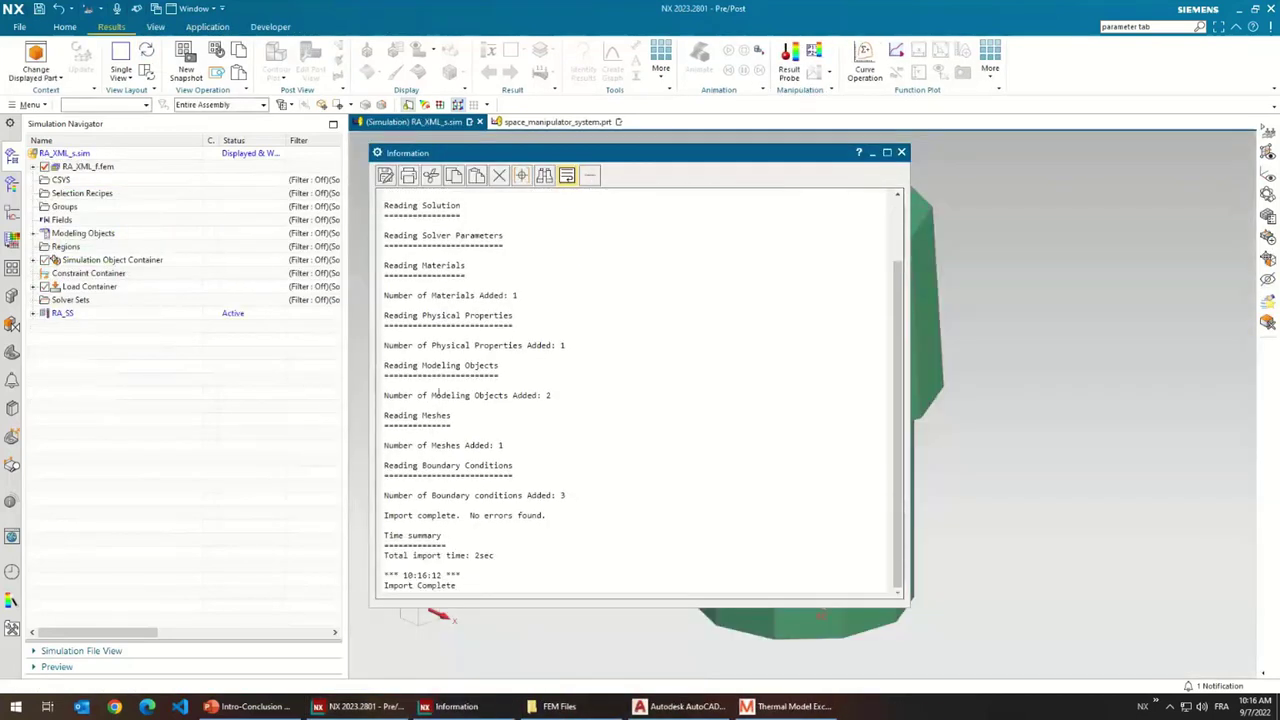
pyautogui.moveTo(511, 602); pyautogui.dragTo(866, 200)
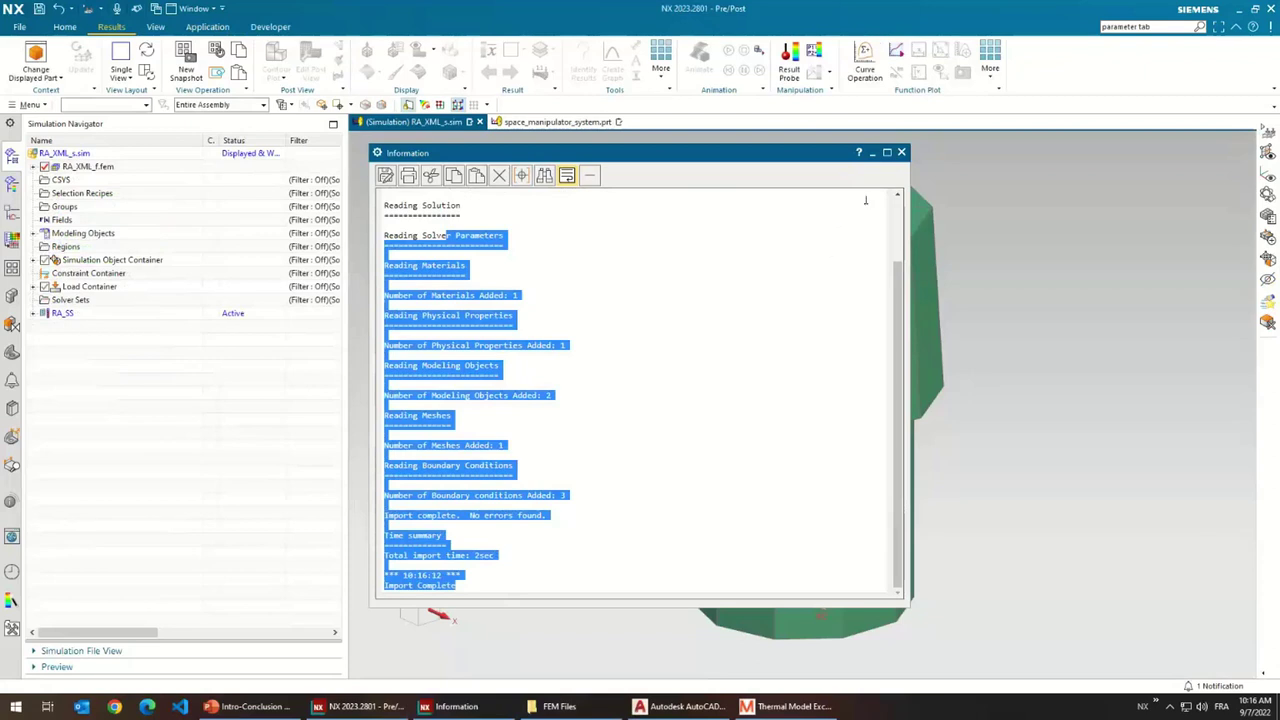
pyautogui.click(901, 152)
# - Change the graphics background to plain white and inspect the imported RA mesh from several sides
pyautogui.click(155, 27)
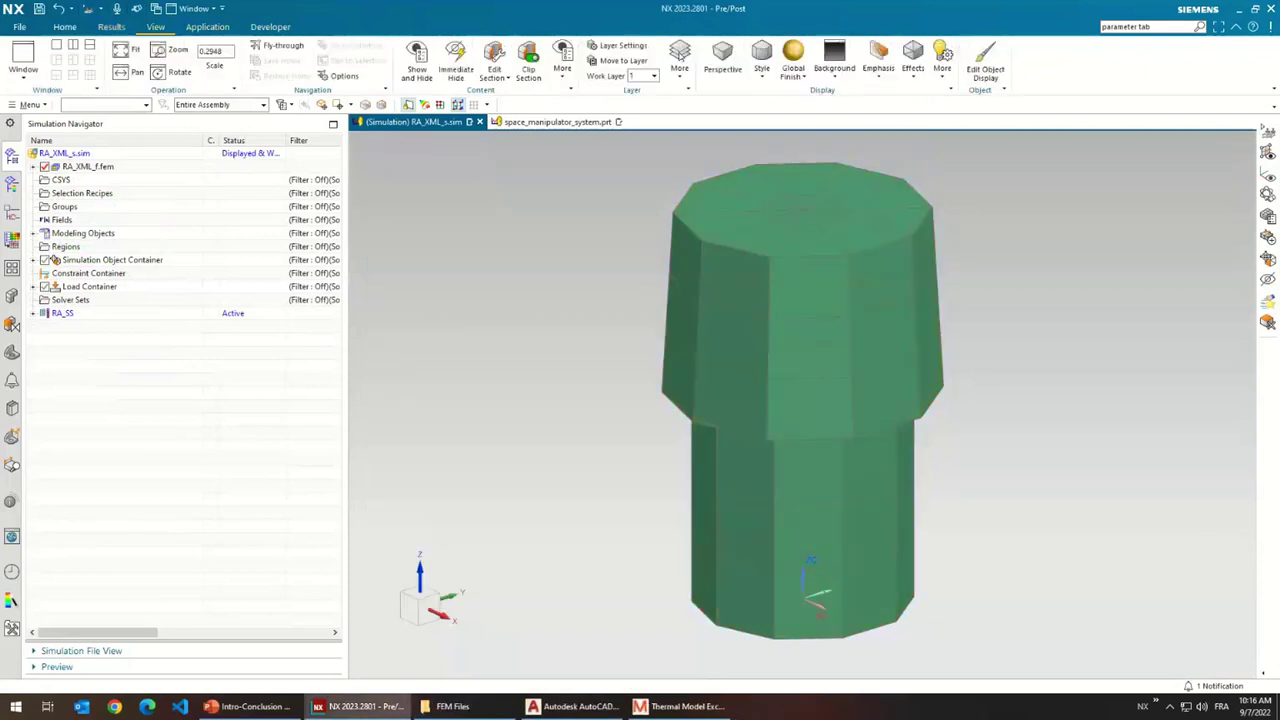
pyautogui.click(834, 68)
pyautogui.click(850, 99)
pyautogui.scroll(-3, 590, 336)
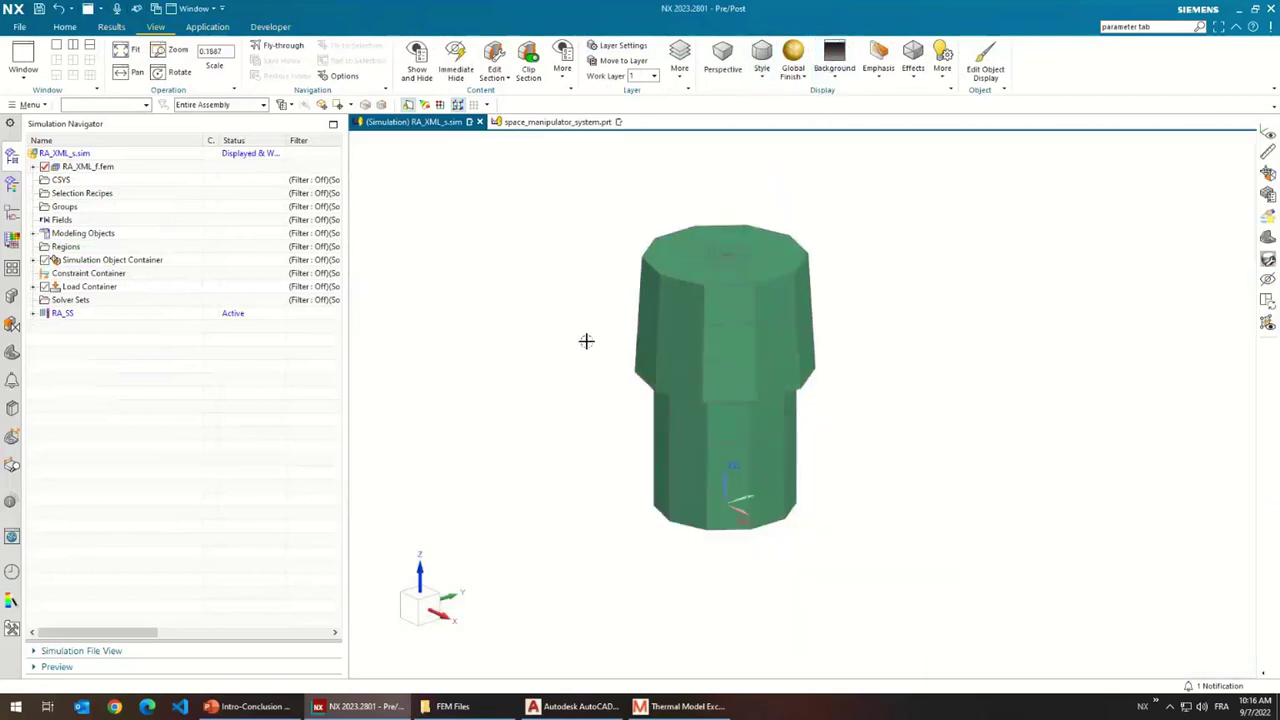
pyautogui.moveTo(586, 340); pyautogui.dragTo(737, 463, button='middle')
pyautogui.moveTo(568, 424); pyautogui.dragTo(720, 400, button='middle')
pyautogui.scroll(-1, 720, 400)
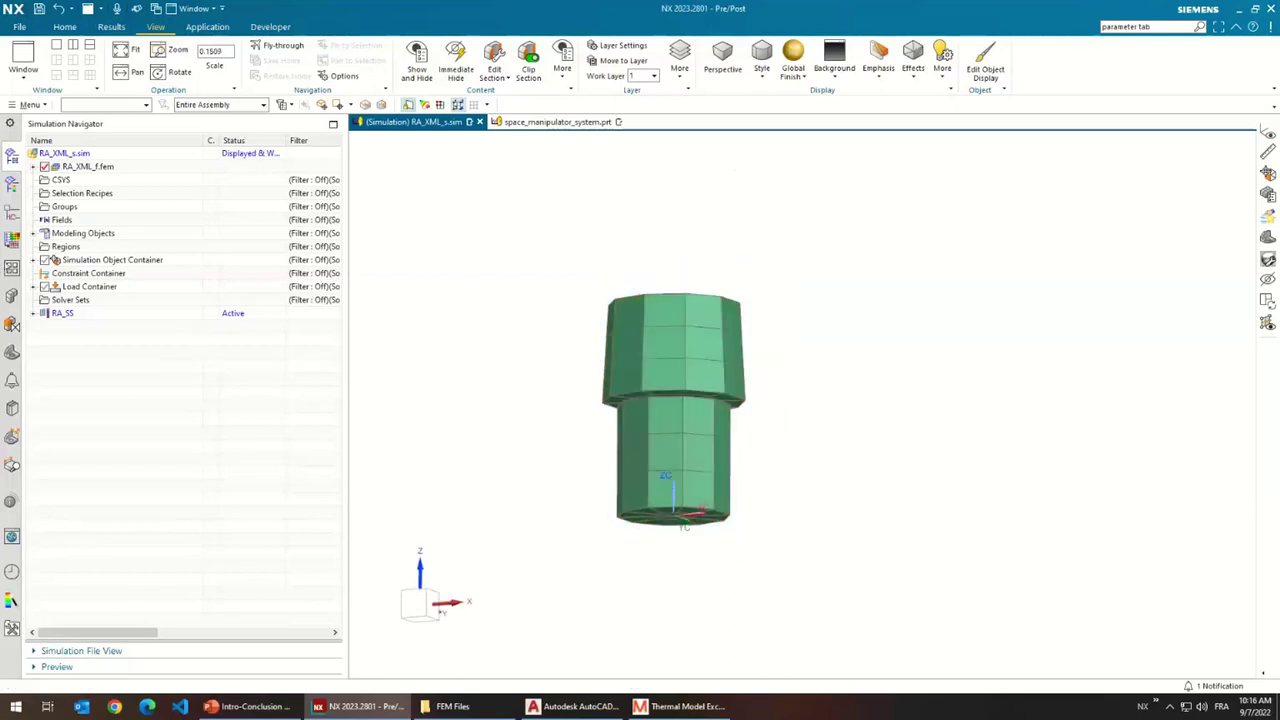
# - Expand the simulation objects and loads, and display the model in wireframe with the Motor shaft to Gearbox 2 coupling selected
pyautogui.click(33, 260)
pyautogui.click(33, 313)
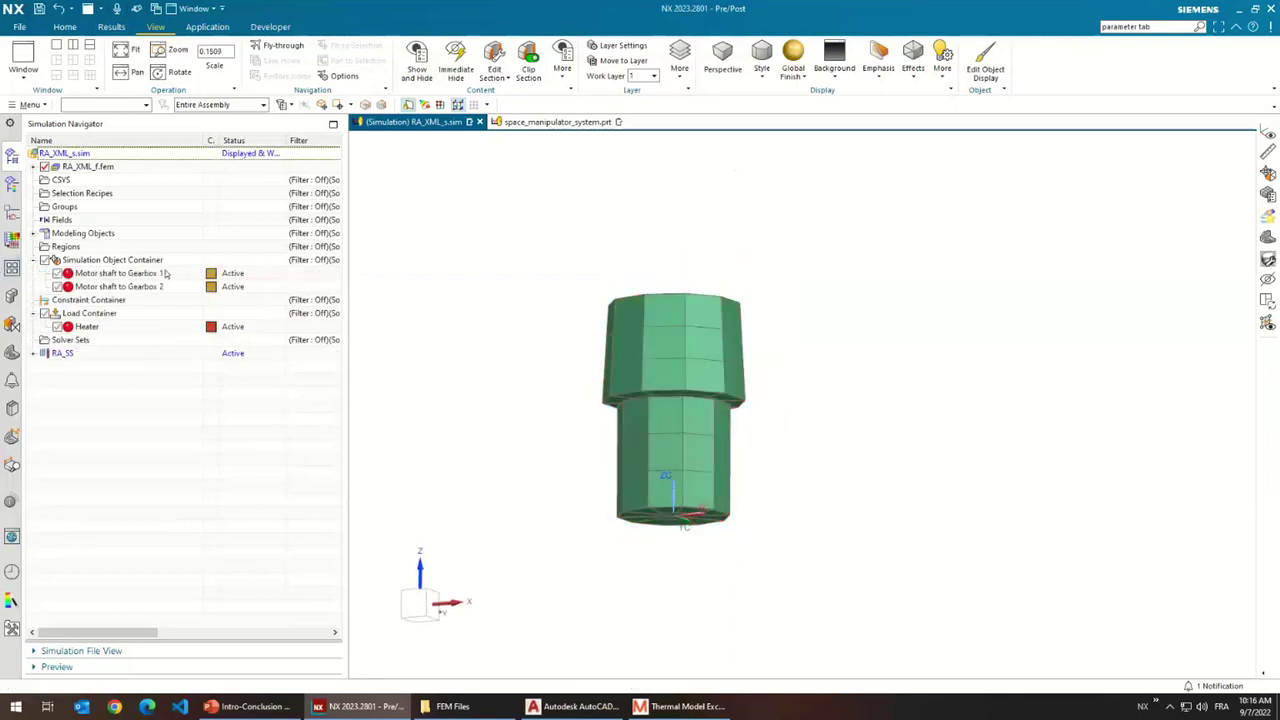
pyautogui.click(130, 275)
pyautogui.click(131, 287)
pyautogui.moveTo(517, 254); pyautogui.dragTo(505, 265, button='middle')
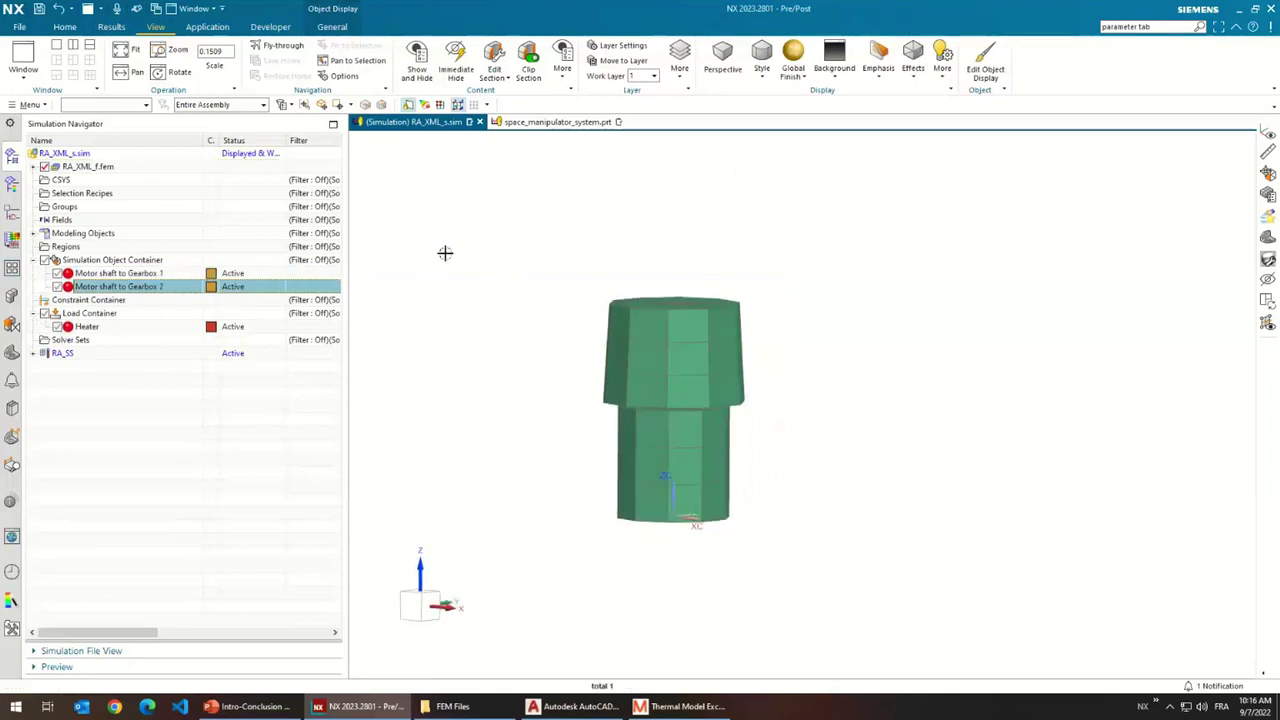
pyautogui.rightClick(443, 274)
pyautogui.click(430, 276)
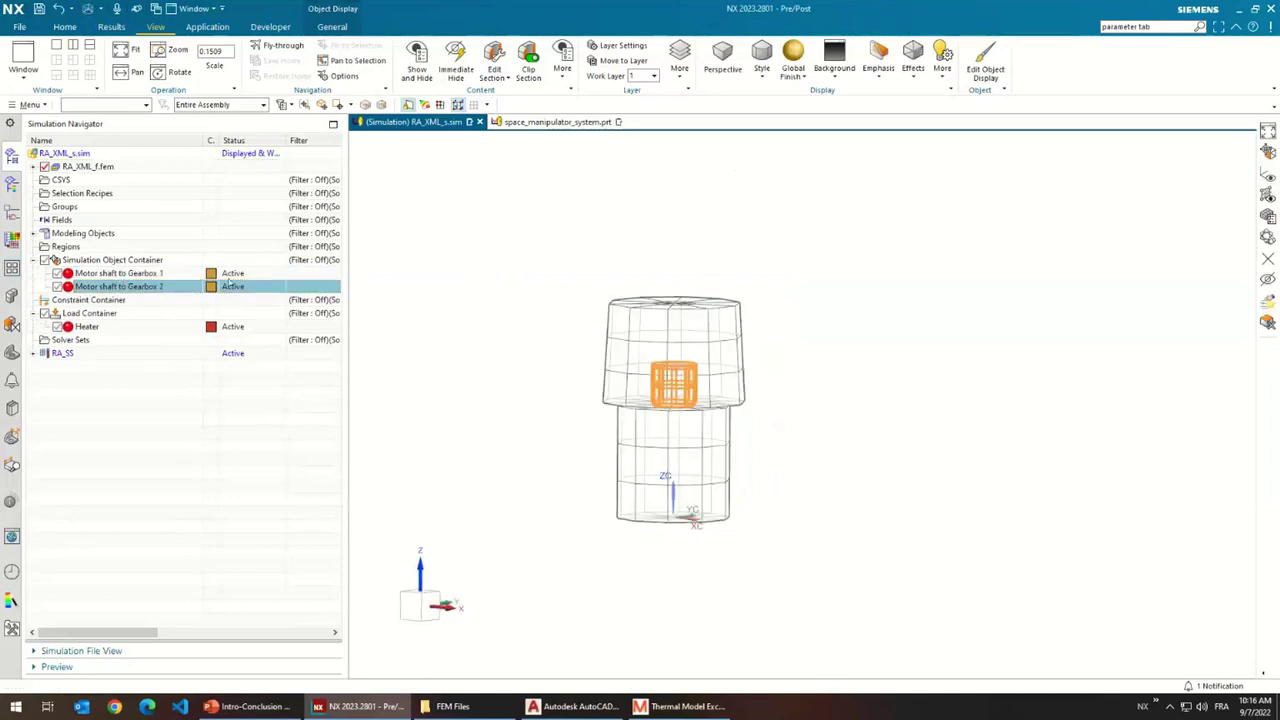
# - Highlight the Motor shaft to Gearbox 1 and 2 couplings inside the wireframe model, and restore the shaded display
pyautogui.click(211, 278)
pyautogui.click(140, 287)
pyautogui.click(140, 274)
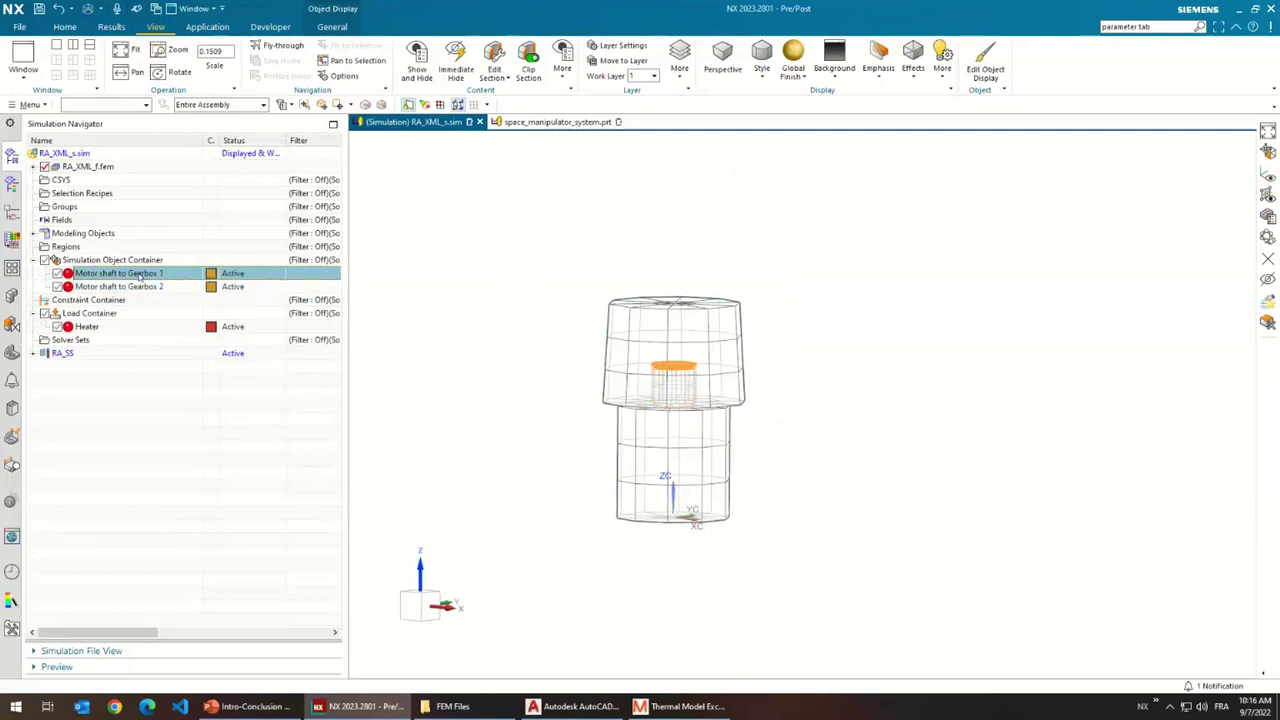
pyautogui.scroll(2, 667, 364)
pyautogui.scroll(-1, 667, 390)
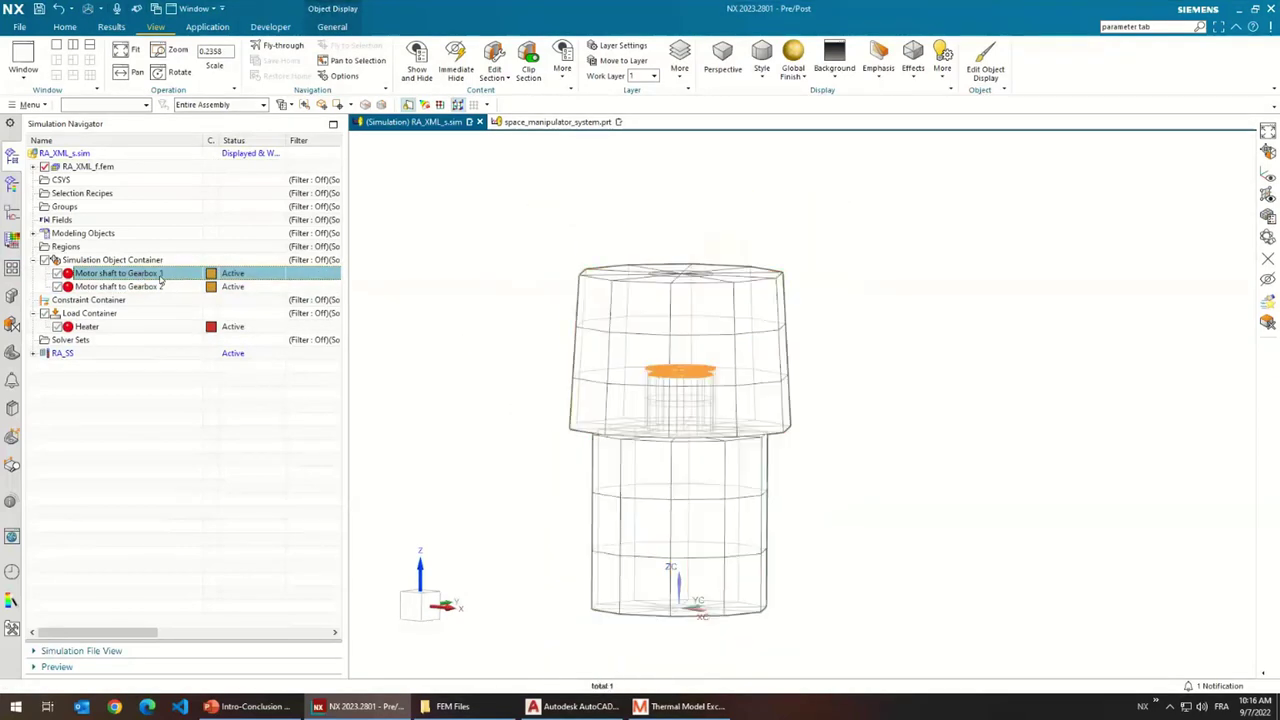
pyautogui.rightClick(456, 249)
pyautogui.click(453, 214)
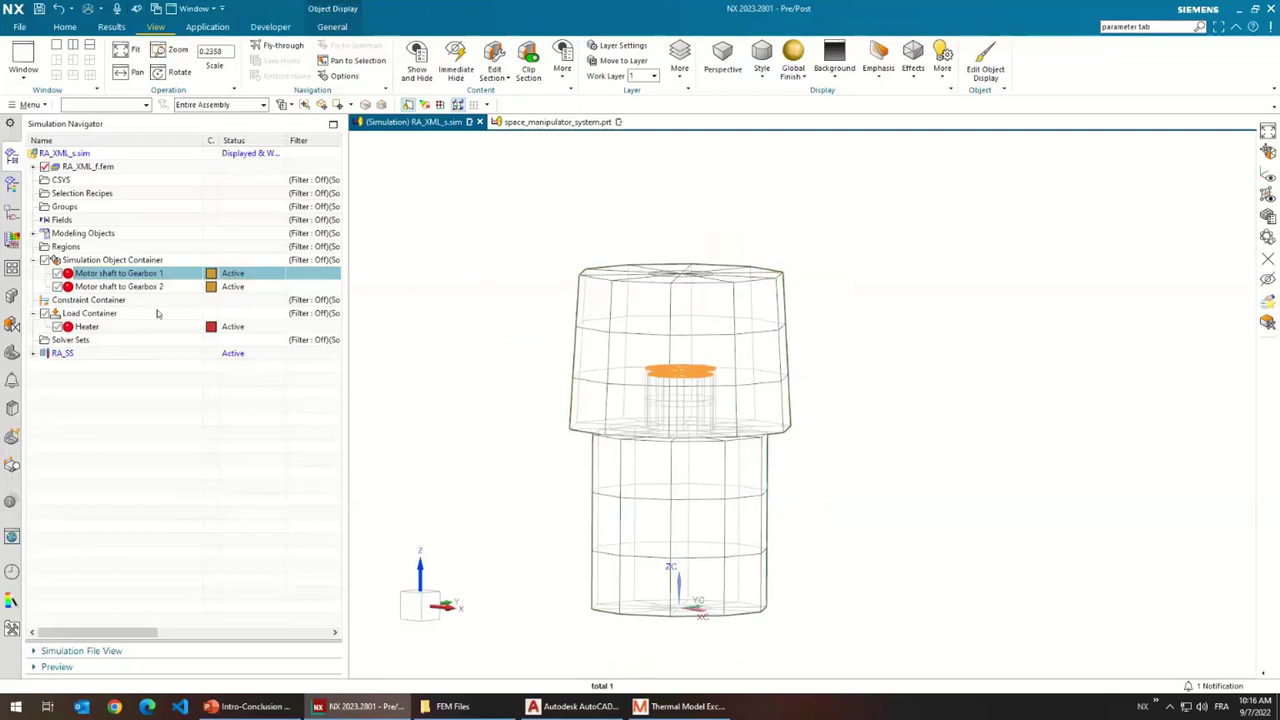
# - Highlight the Heater load on the RA mesh and review its region and heat load settings
pyautogui.click(94, 327)
pyautogui.scroll(-3, 566, 262)
pyautogui.moveTo(566, 262); pyautogui.dragTo(571, 220, button='middle')
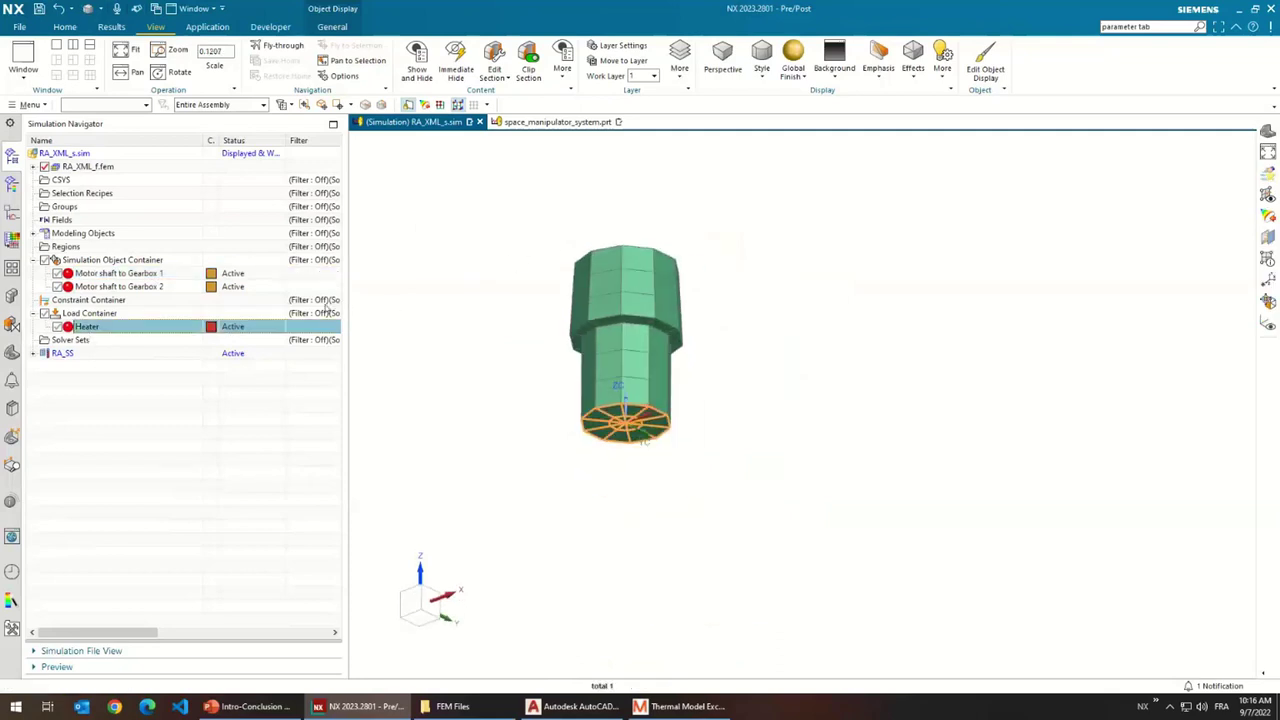
pyautogui.doubleClick(97, 334)
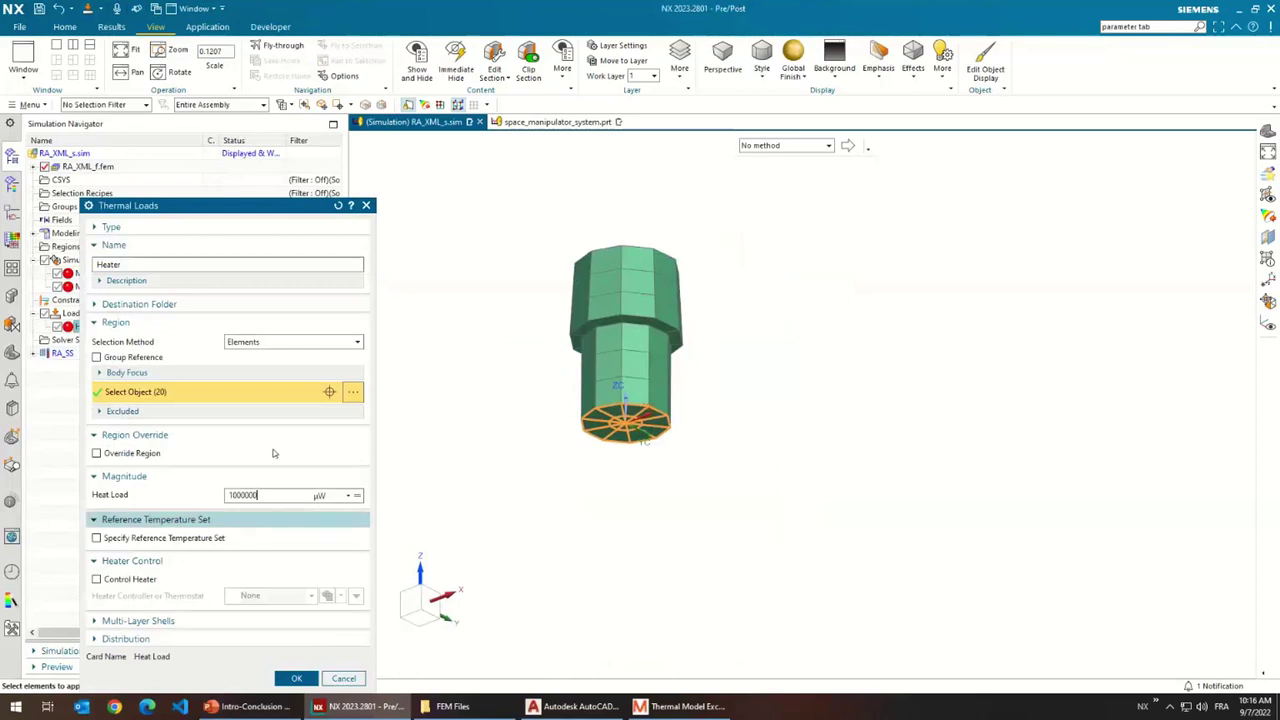
pyautogui.press('Return')
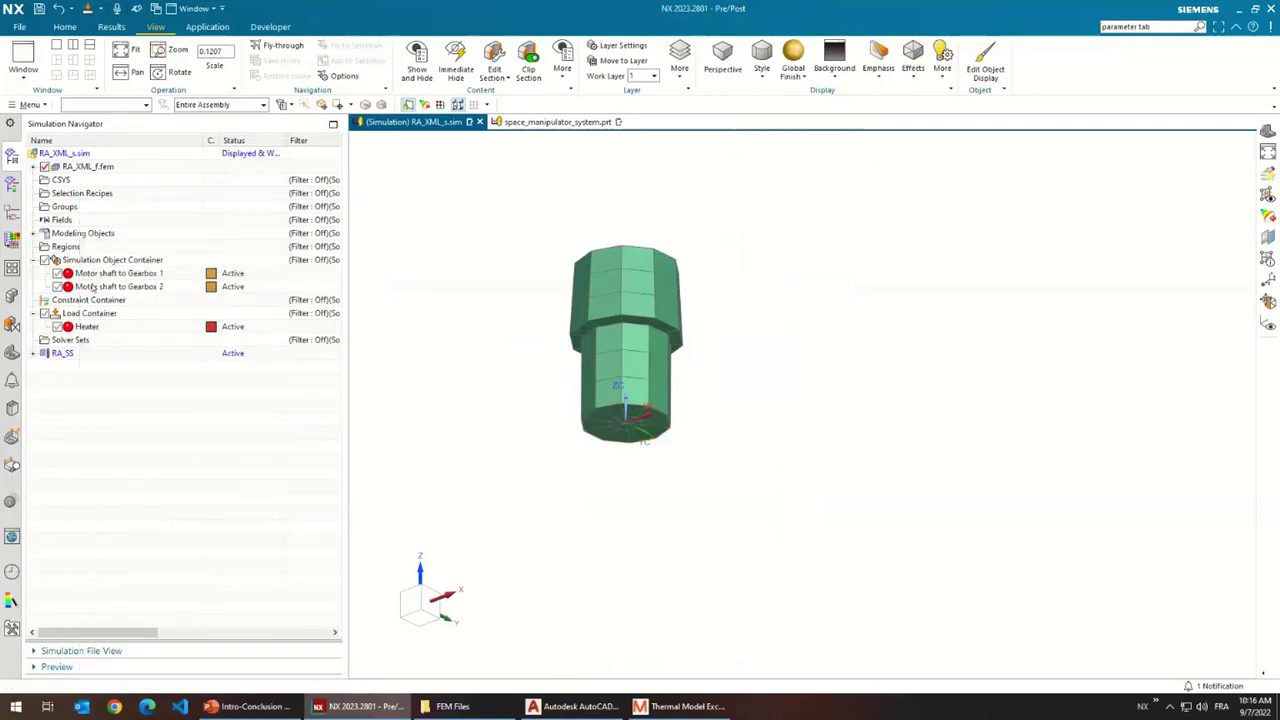
# - Review the regions and conductance of the Motor shaft to Gearbox 2 thermal coupling, leaving its settings unchanged
pyautogui.doubleClick(130, 283)
pyautogui.scroll(-2, 237, 500)
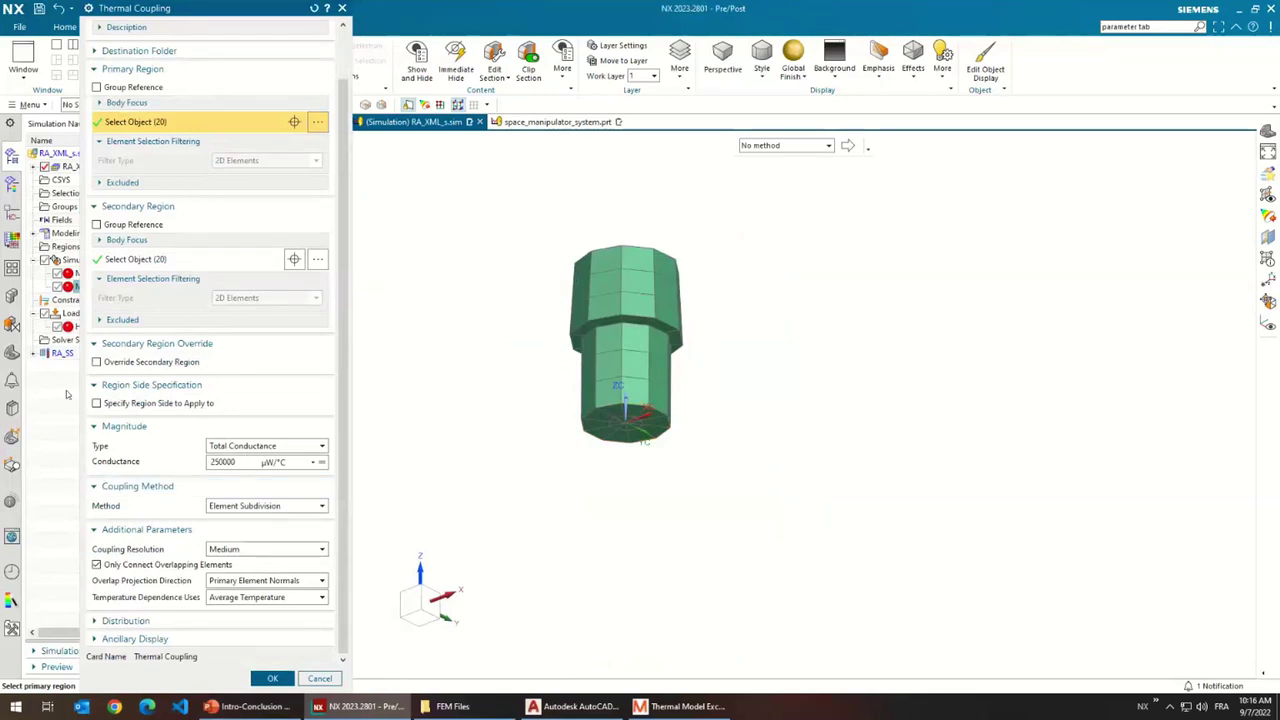
pyautogui.press('Escape')
# - Save the RA_XML_s simulation and return to the MayaArm_AFM.afm assembly FEM
pyautogui.click(39, 9)
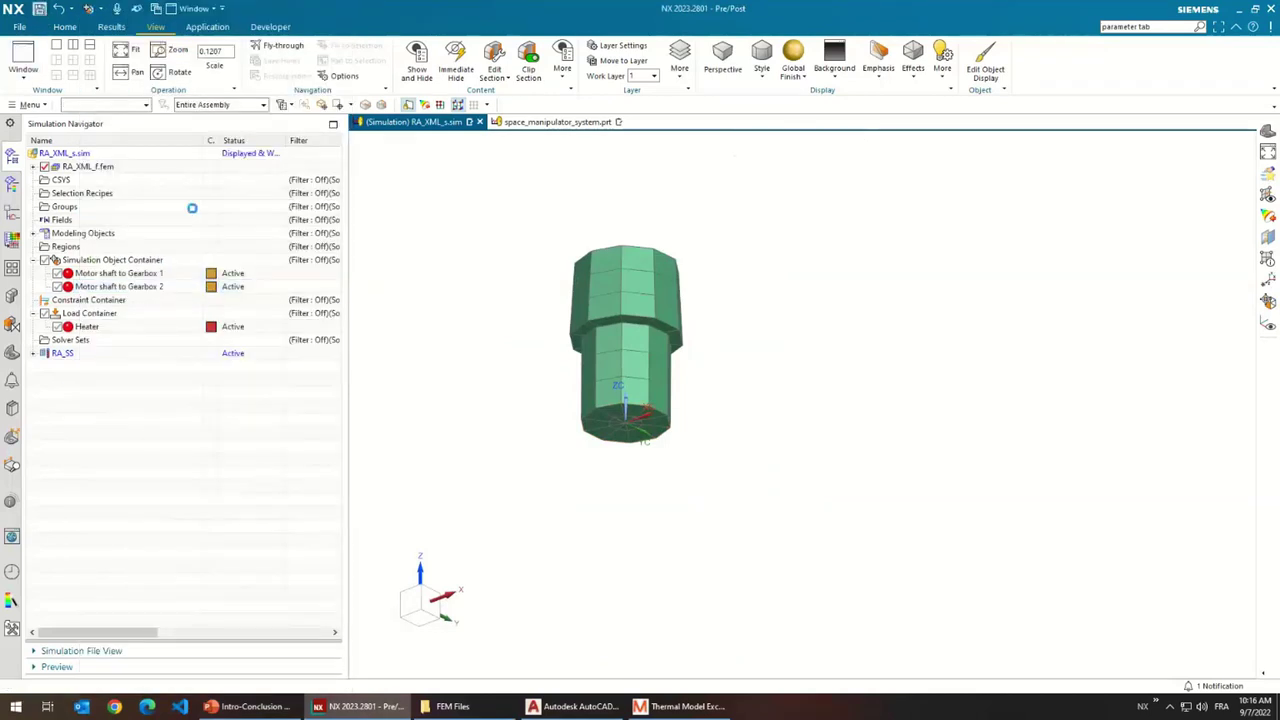
pyautogui.click(560, 122)
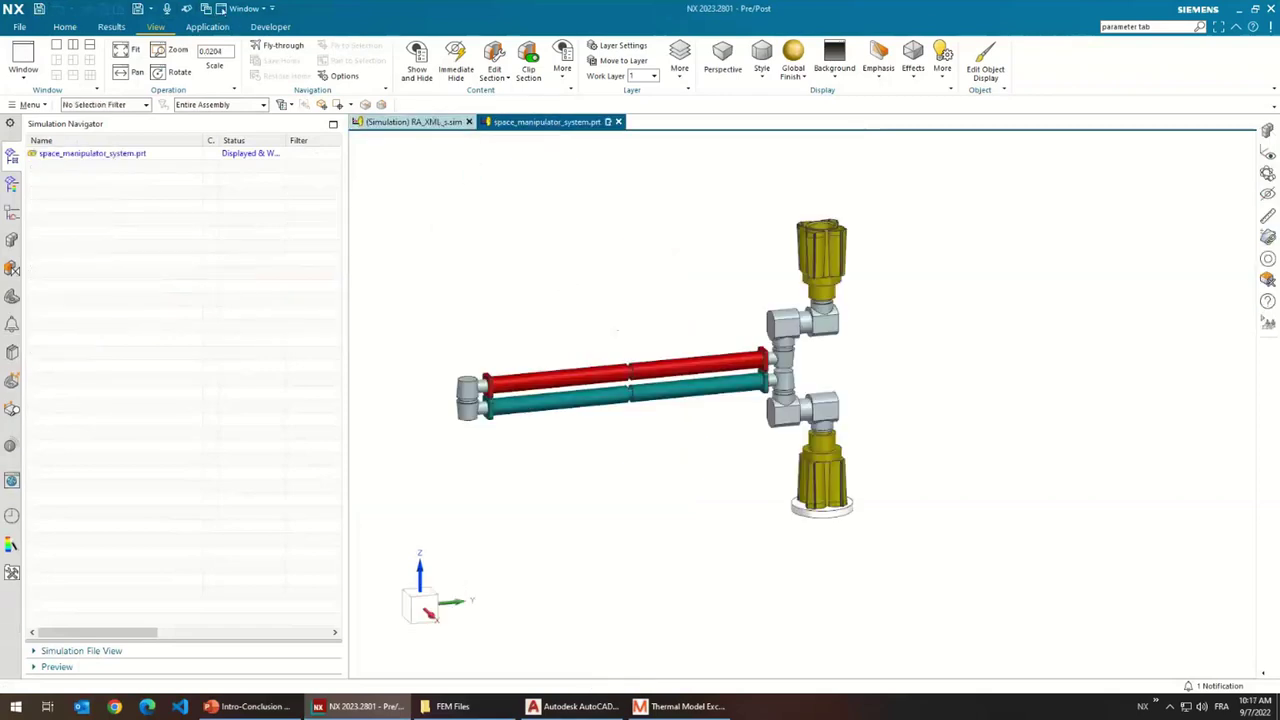
pyautogui.click(244, 9)
pyautogui.click(320, 112)
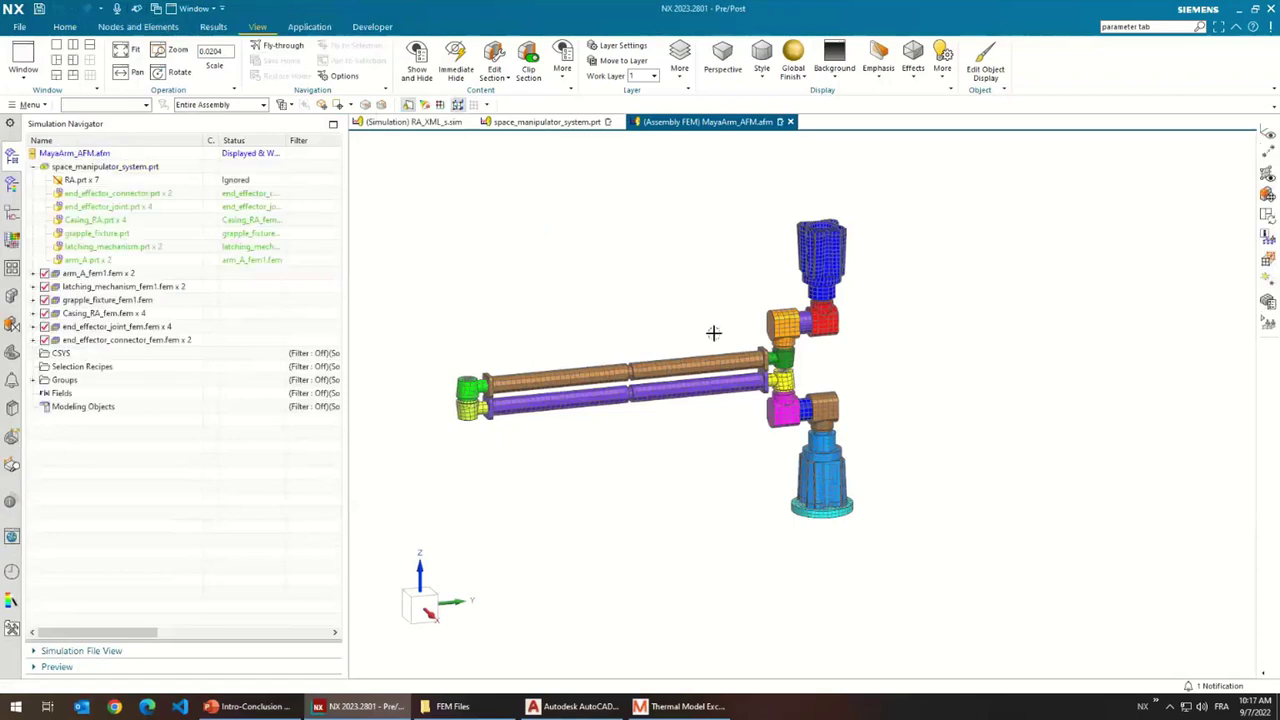
# - Unpack the seven ignored RA.prt components and map them all to the existing RA_XML_f FE model
pyautogui.rightClick(99, 183)
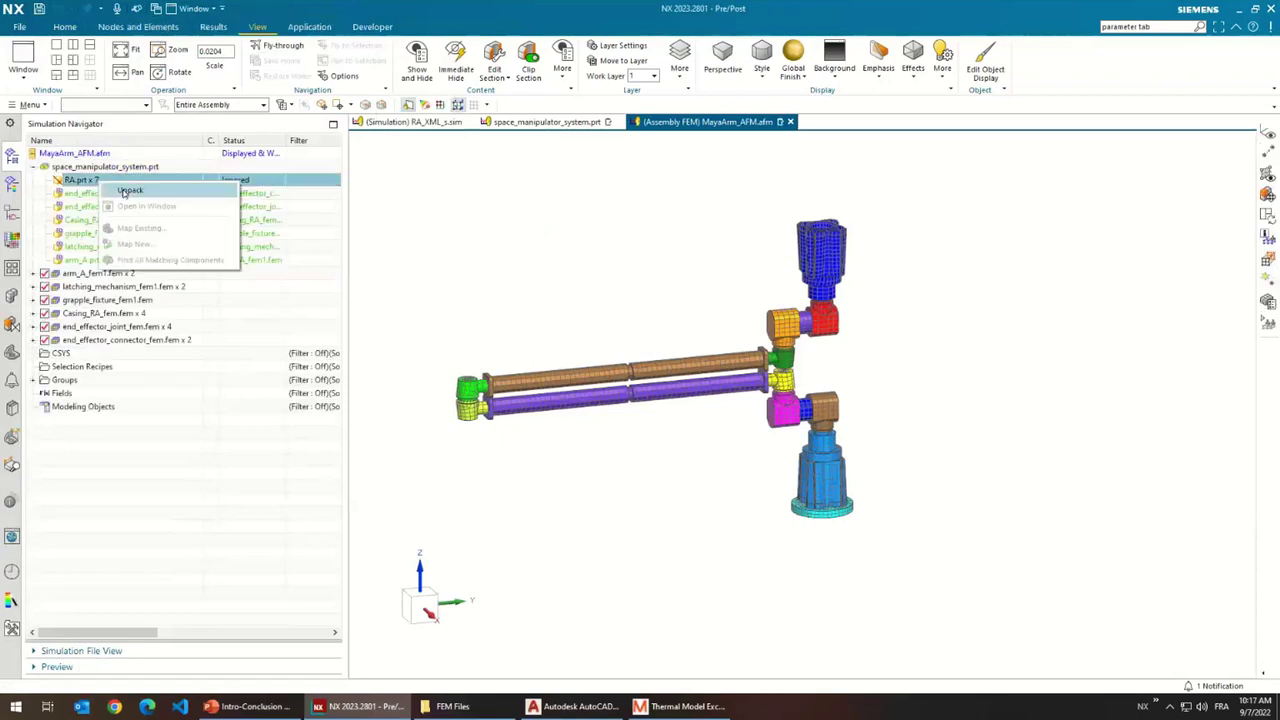
pyautogui.click(122, 192)
pyautogui.keyDown('shift'); pyautogui.click(85, 261); pyautogui.keyUp('shift')
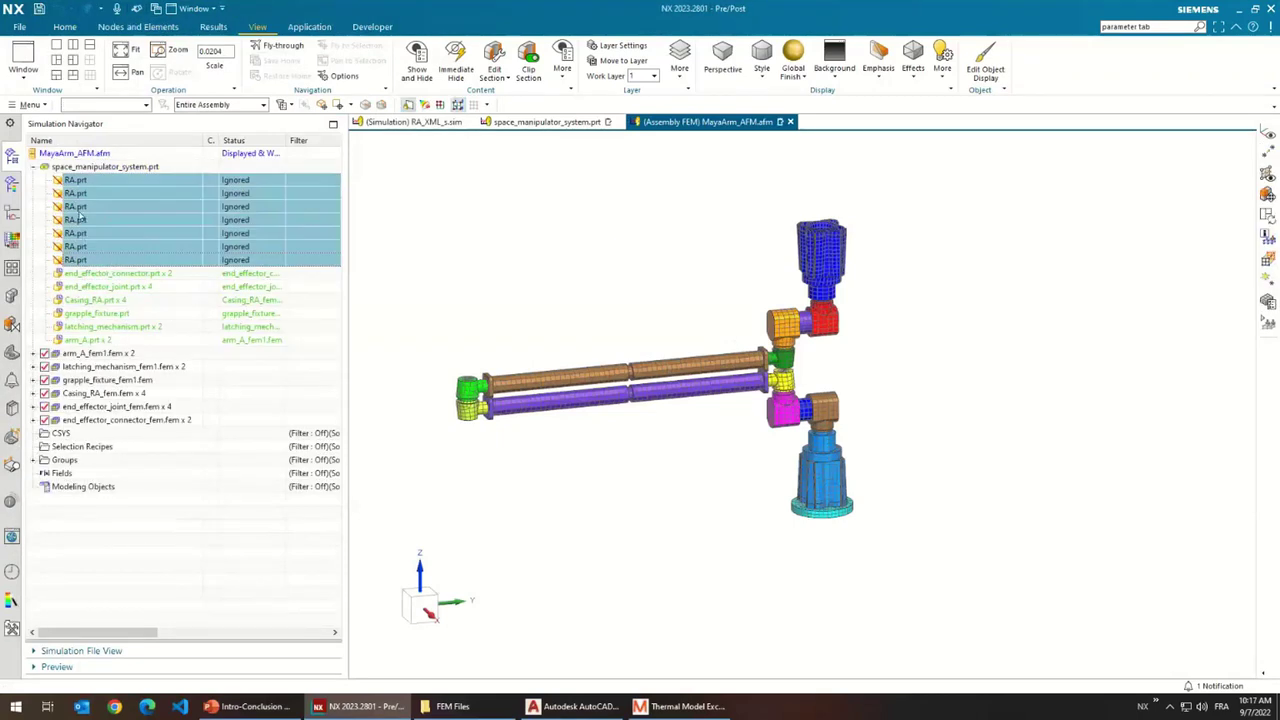
pyautogui.rightClick(82, 214)
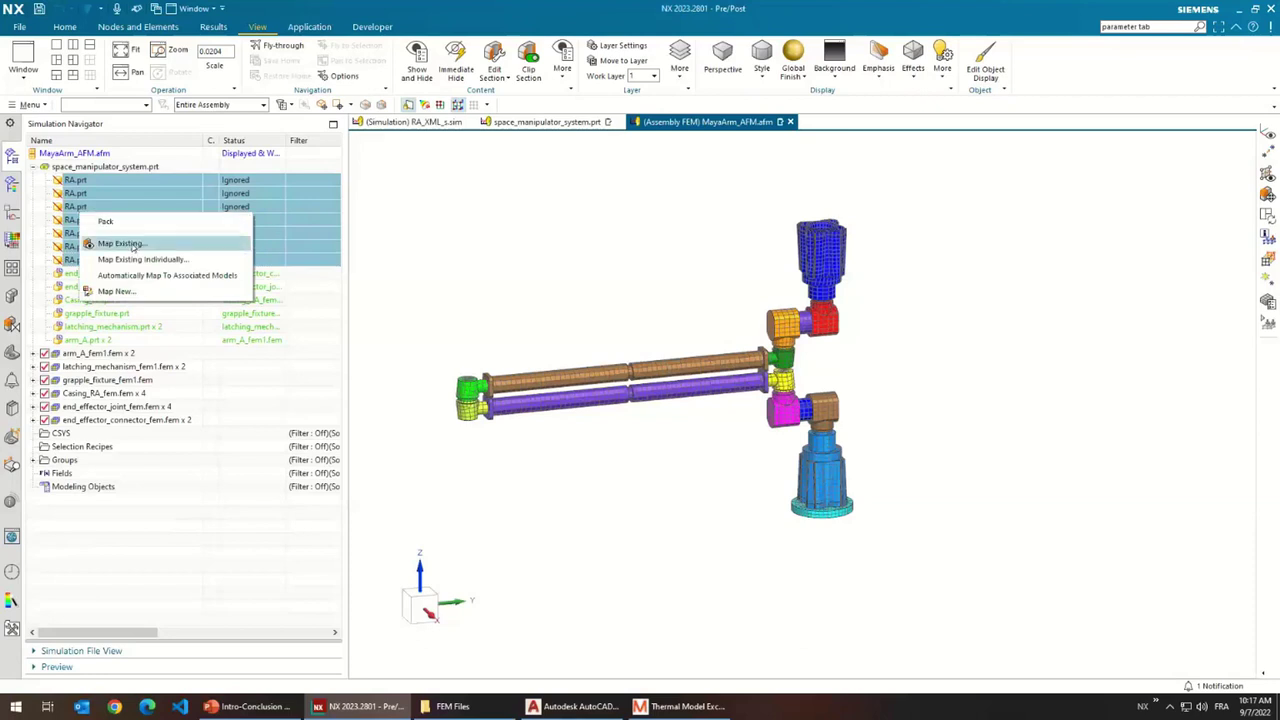
pyautogui.click(133, 245)
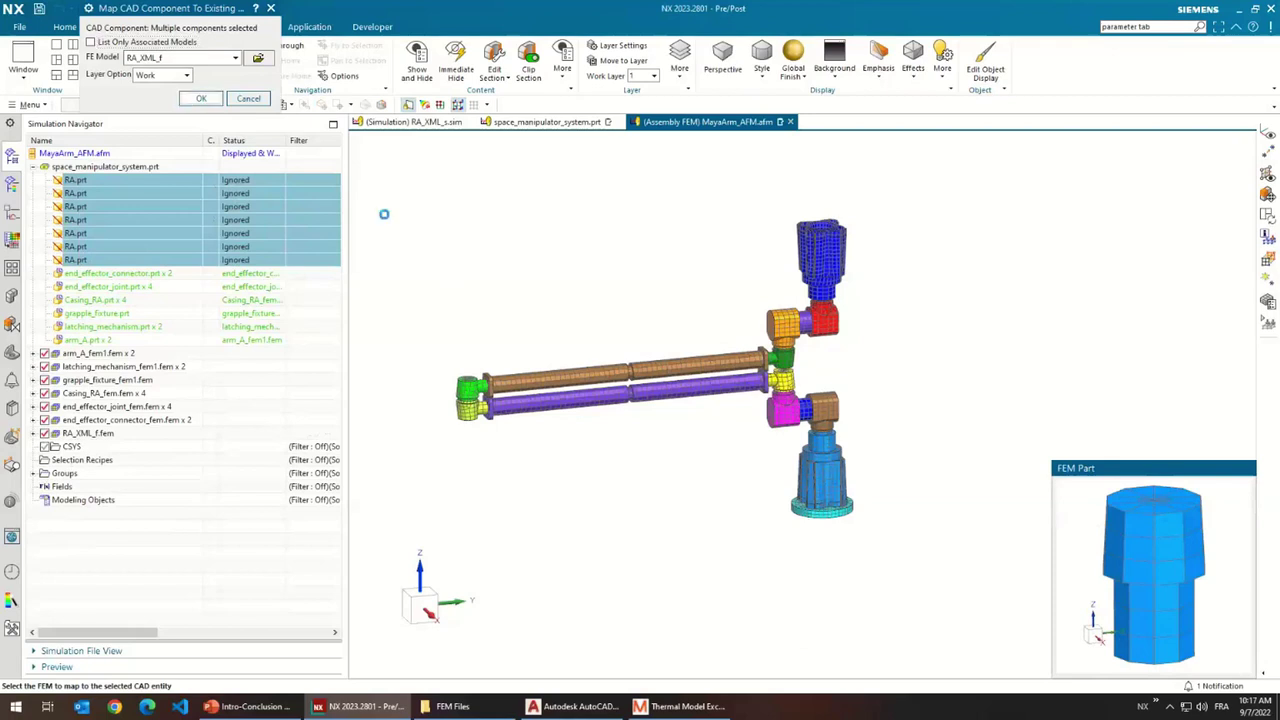
pyautogui.click(201, 98)
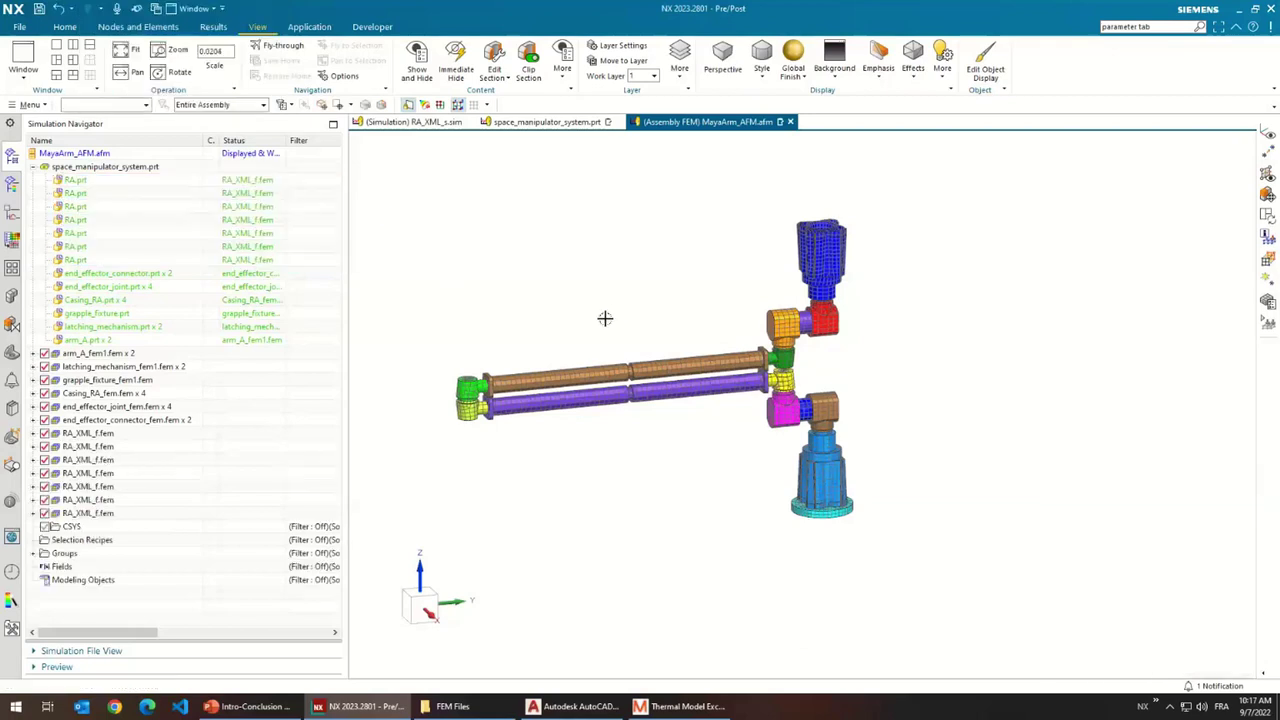
# - Collapse the space_manipulator_system.prt component list and pack the RA_XML_f.fem components into one entry
pyautogui.click(33, 167)
pyautogui.rightClick(108, 278)
pyautogui.click(125, 284)
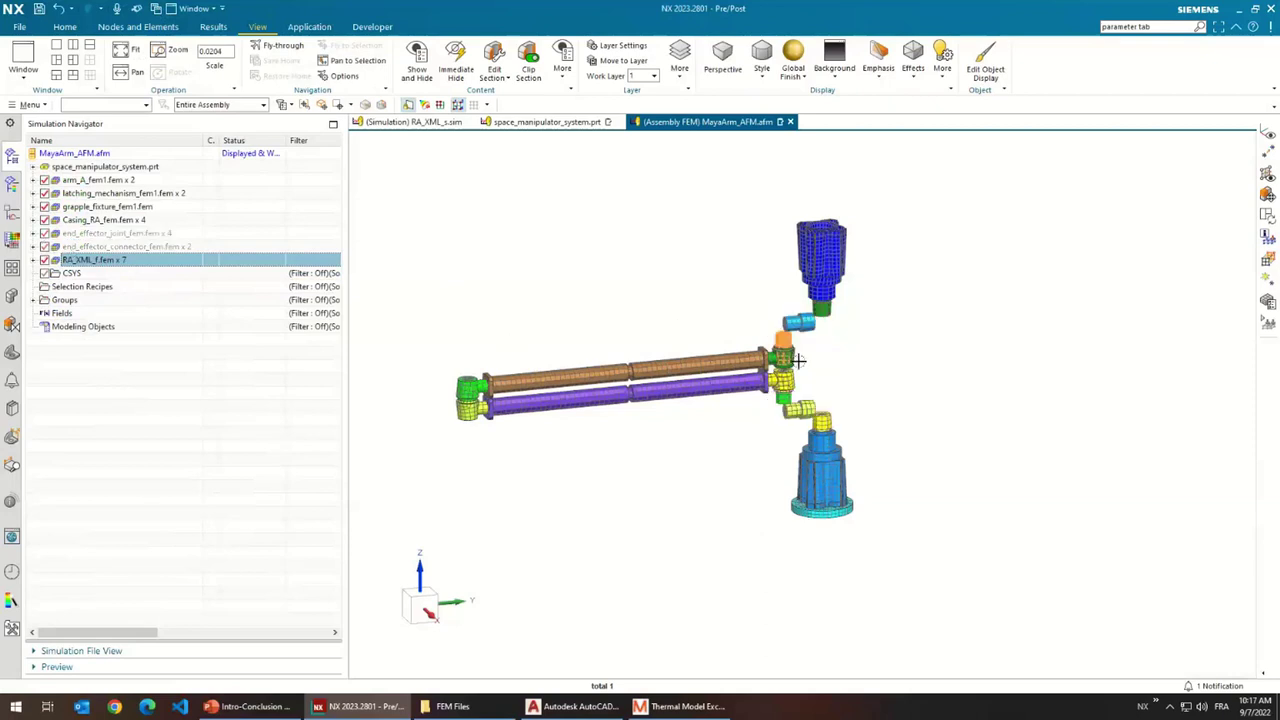
# - Examine the mapped RA meshes with the Casing_RA, end effector joint and end effector connector FEMs hidden, and show those FEMs again
pyautogui.scroll(5, 792, 340)
pyautogui.press('Escape')
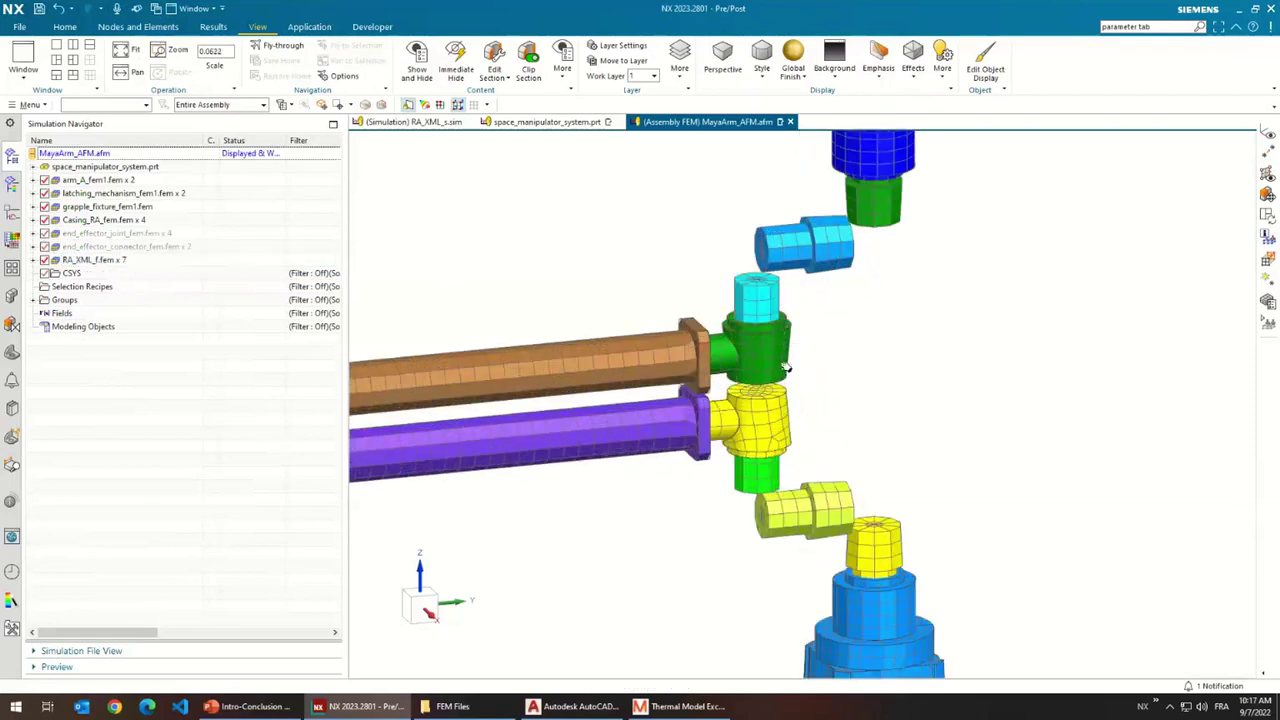
pyautogui.moveTo(790, 322); pyautogui.dragTo(760, 318, button='middle')
pyautogui.click(45, 221)
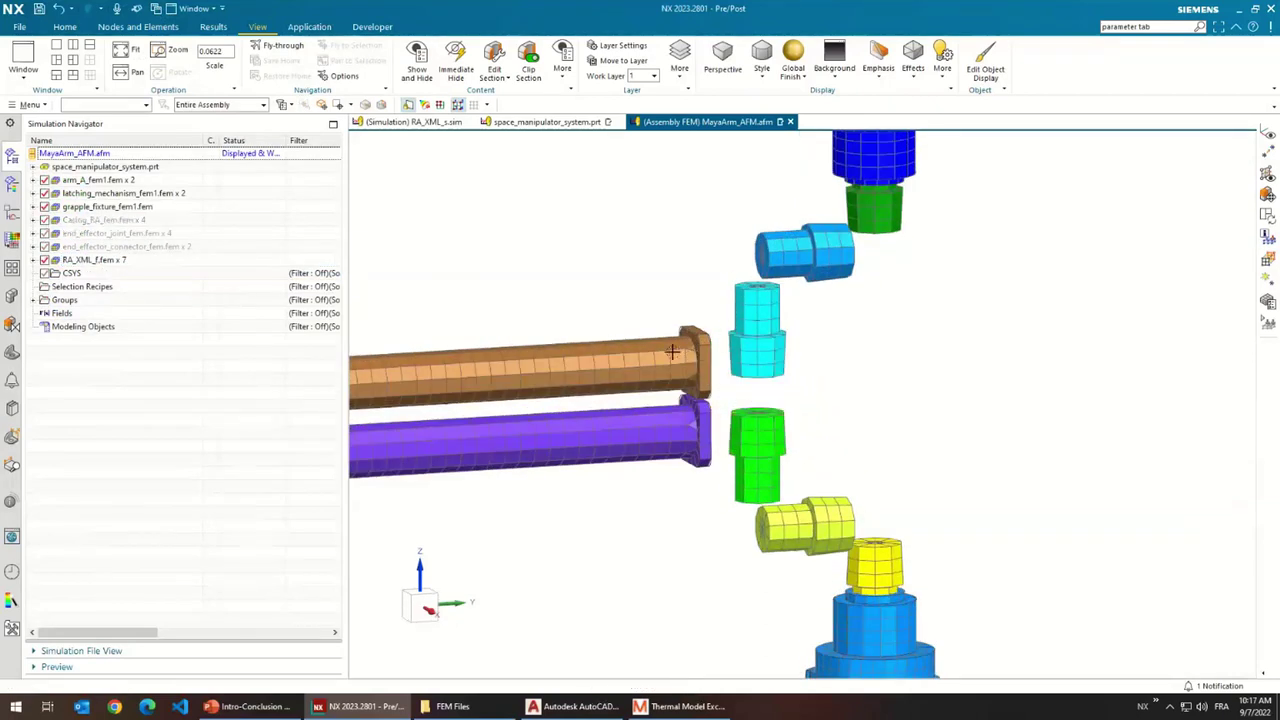
pyautogui.moveTo(677, 351)
pyautogui.mouseDown(button='middle')
pyautogui.moveTo(634, 314)
pyautogui.moveTo(651, 294)
pyautogui.moveTo(608, 329)
pyautogui.moveTo(674, 329)
pyautogui.mouseUp(button='middle')
pyautogui.scroll(-3, 717, 326)
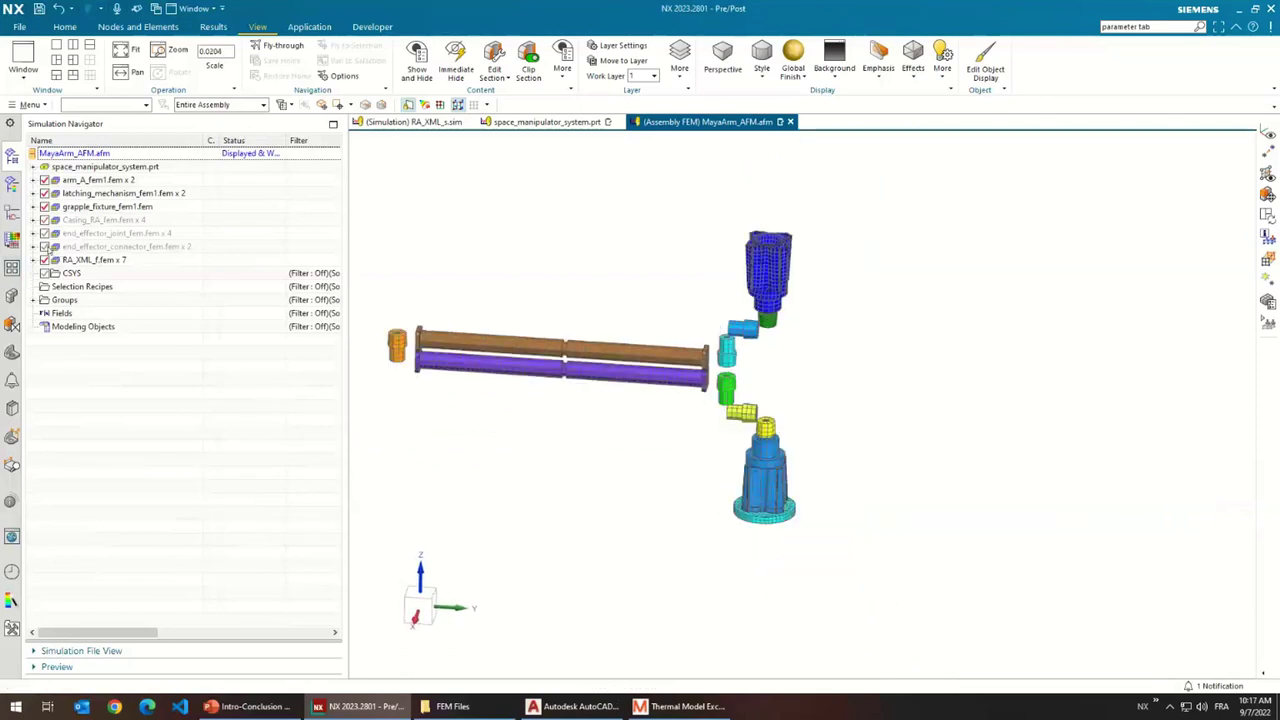
pyautogui.click(44, 246)
pyautogui.click(44, 233)
pyautogui.click(44, 219)
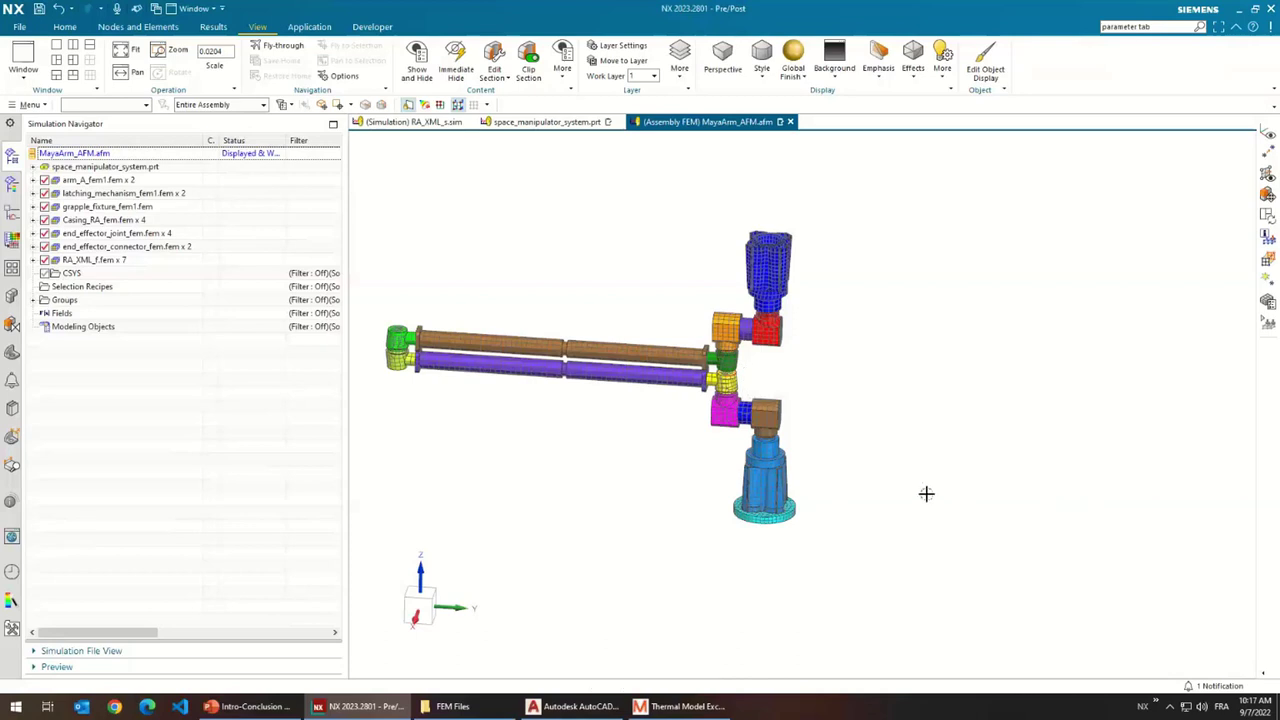
# - Create the Simcenter 3D Space Systems Thermal simulation MayaArm_AFM_sim1.sim from the assembly FEM, with Solution 1 at its default settings
pyautogui.moveTo(926, 493); pyautogui.dragTo(893, 420, button='middle')
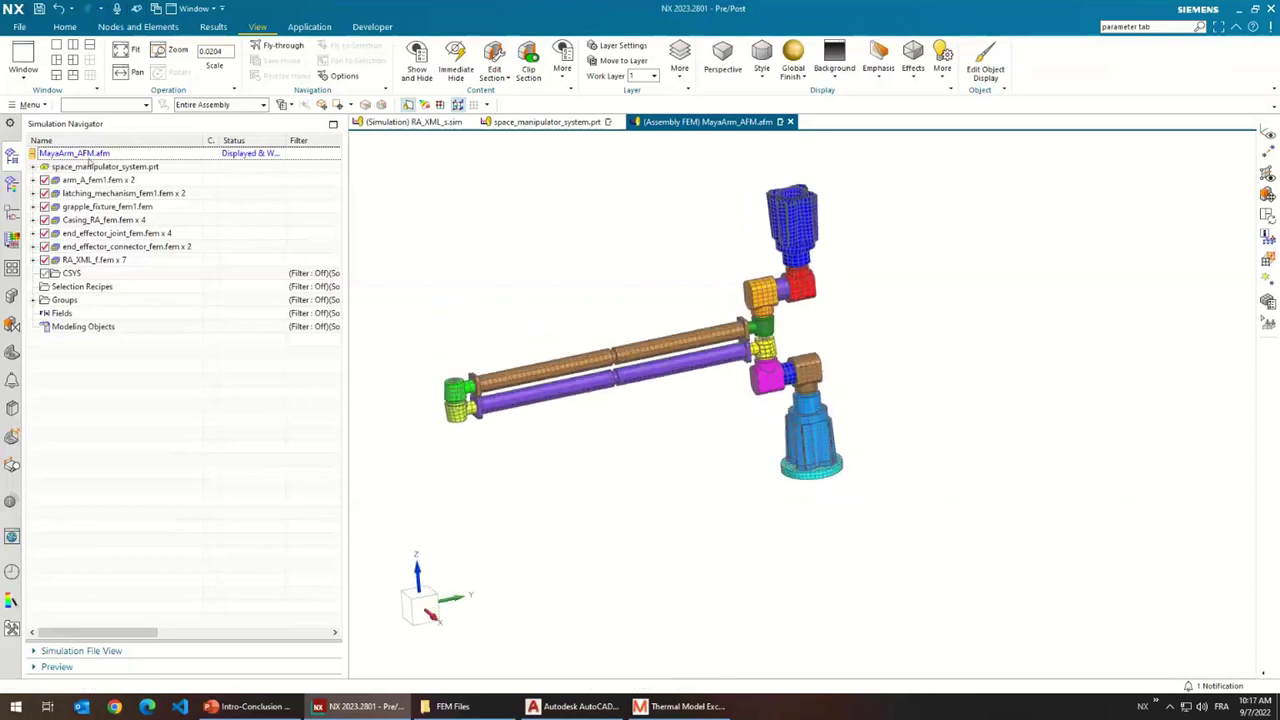
pyautogui.rightClick(90, 155)
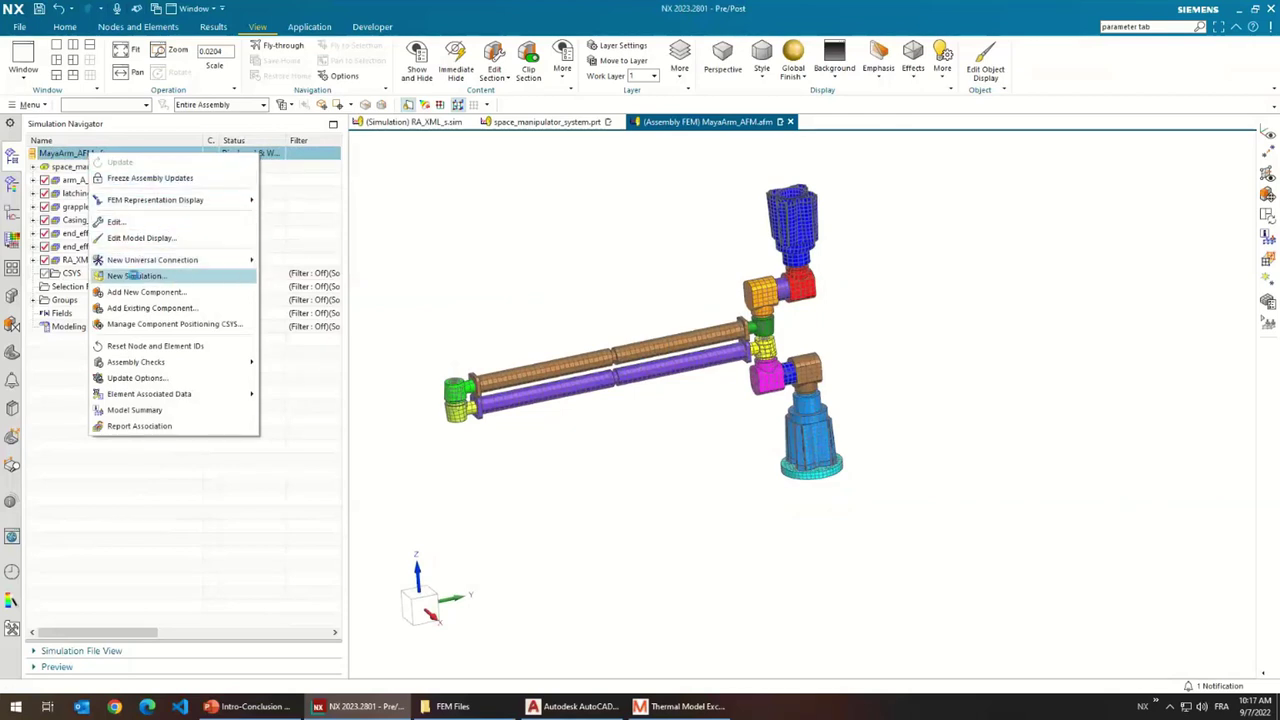
pyautogui.click(160, 274)
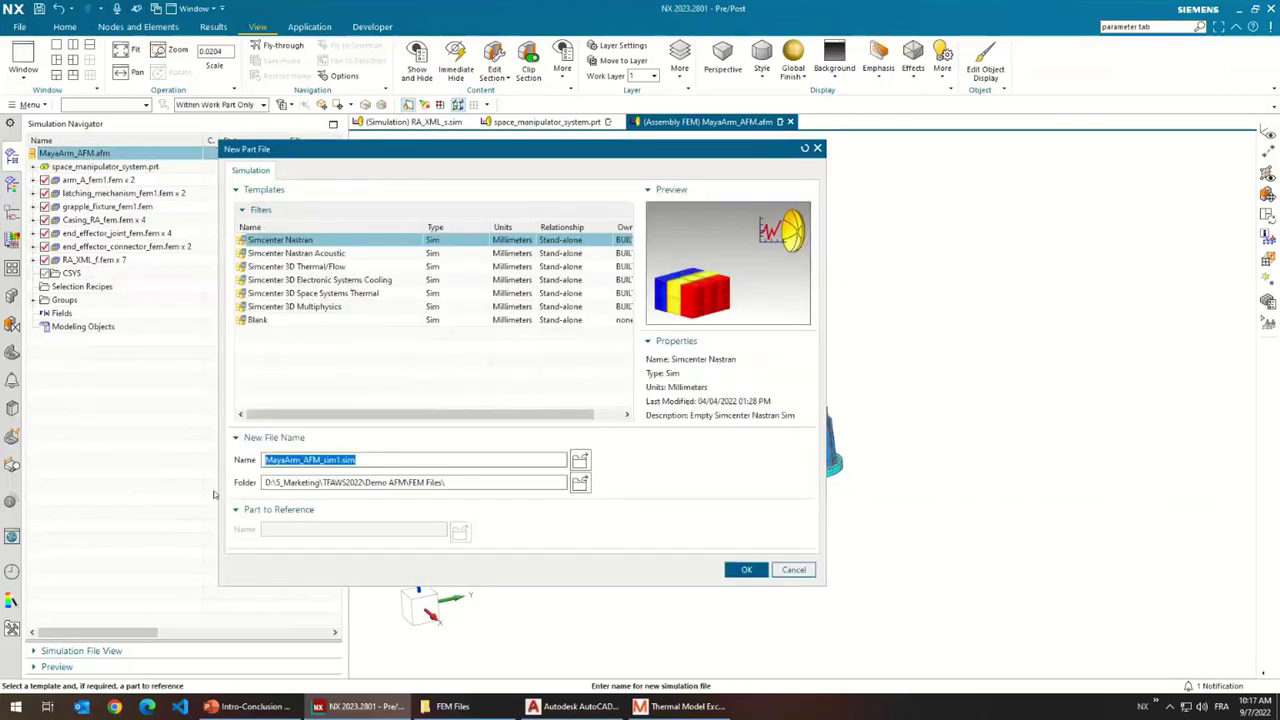
pyautogui.click(313, 293)
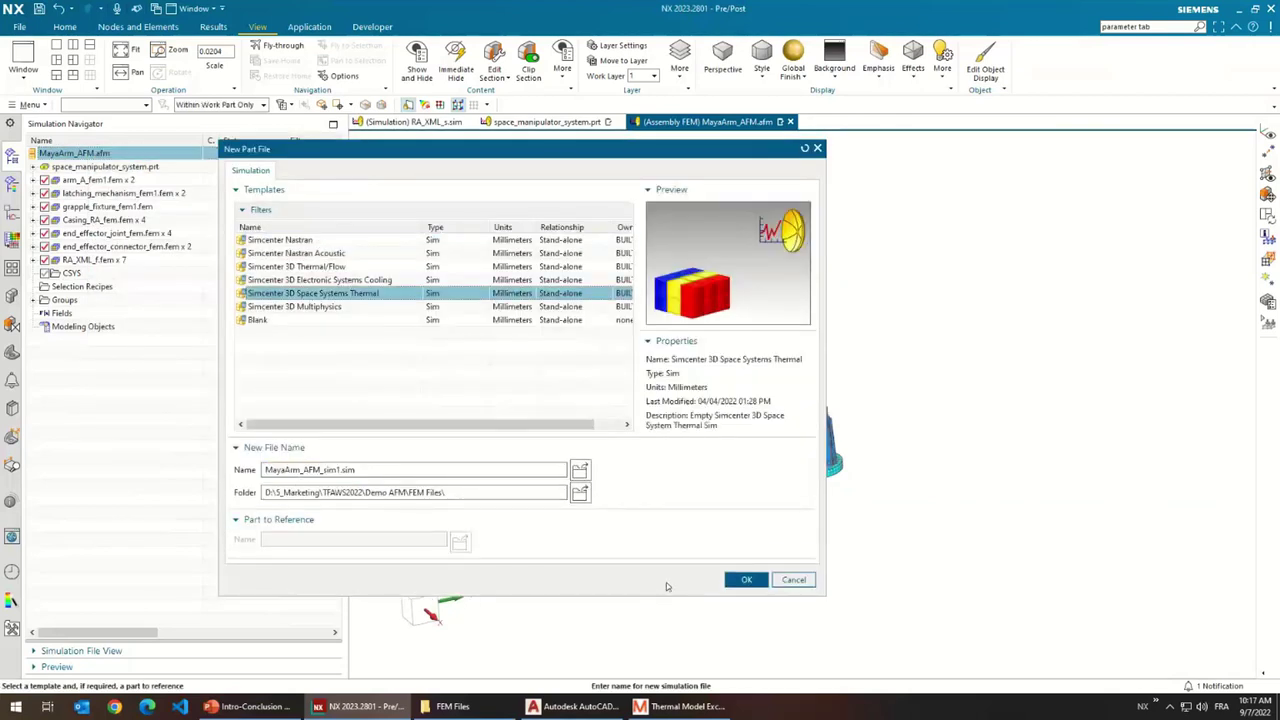
pyautogui.click(744, 580)
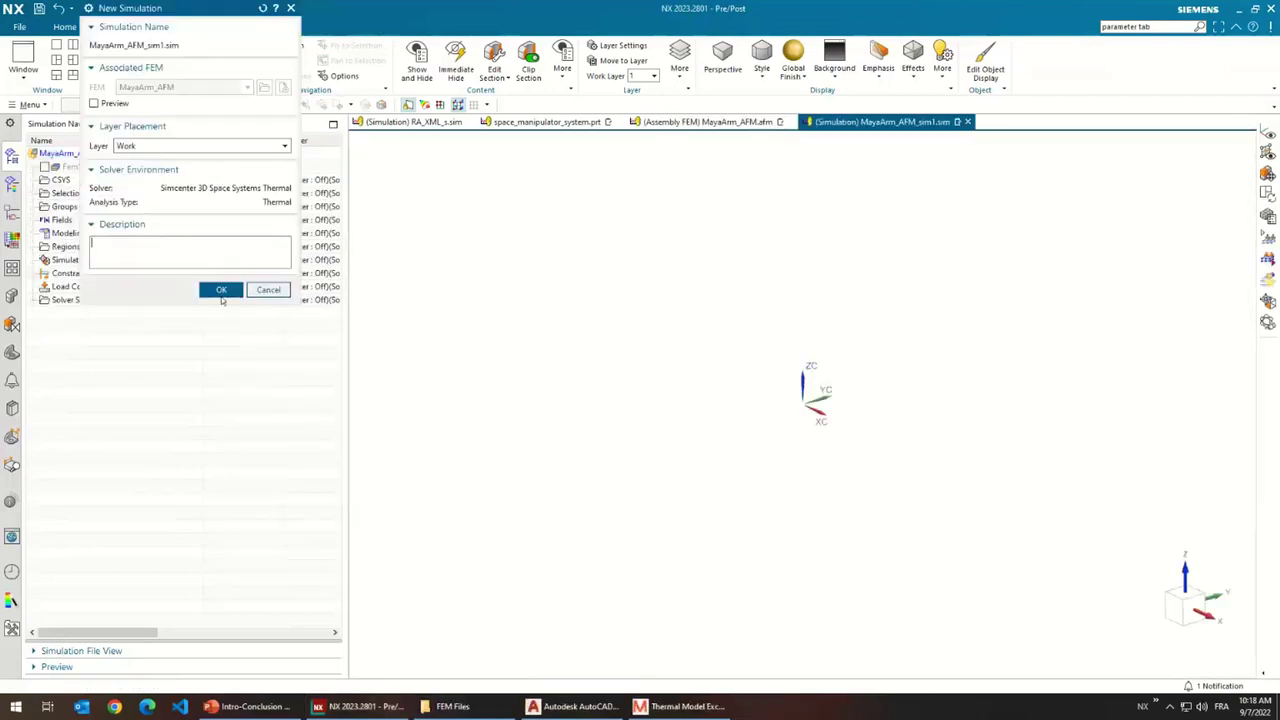
pyautogui.click(220, 290)
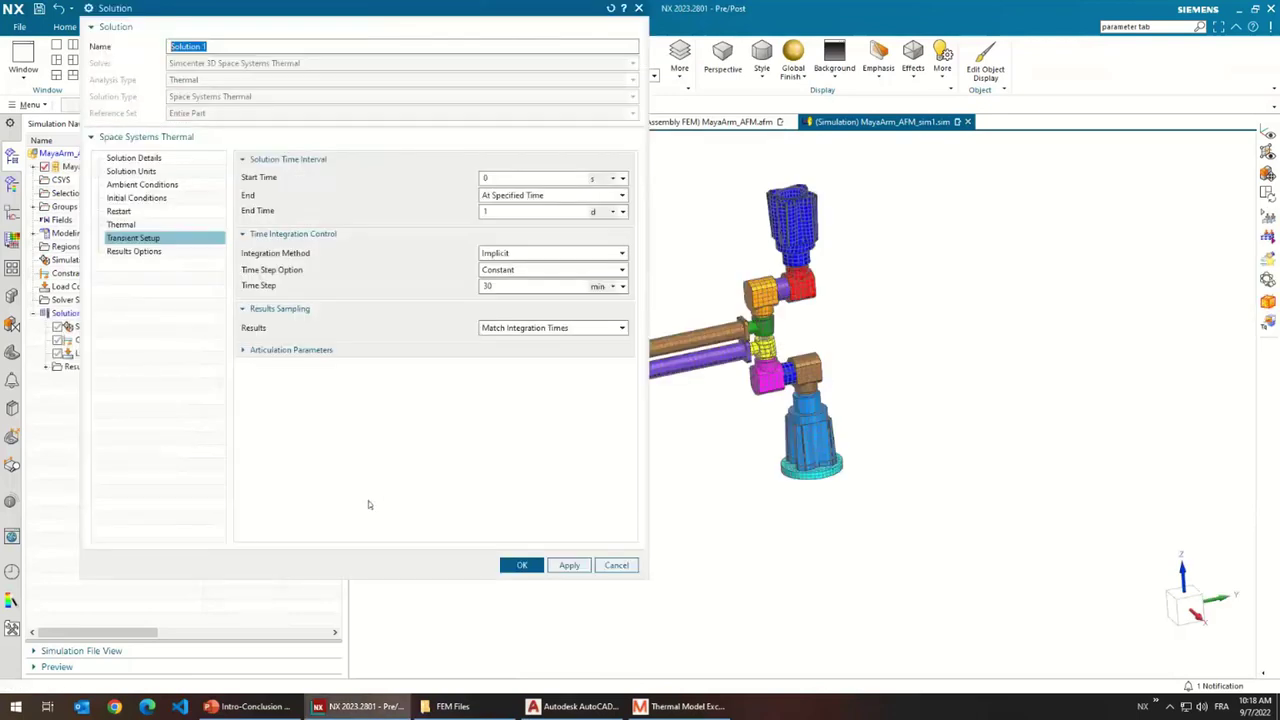
pyautogui.click(521, 565)
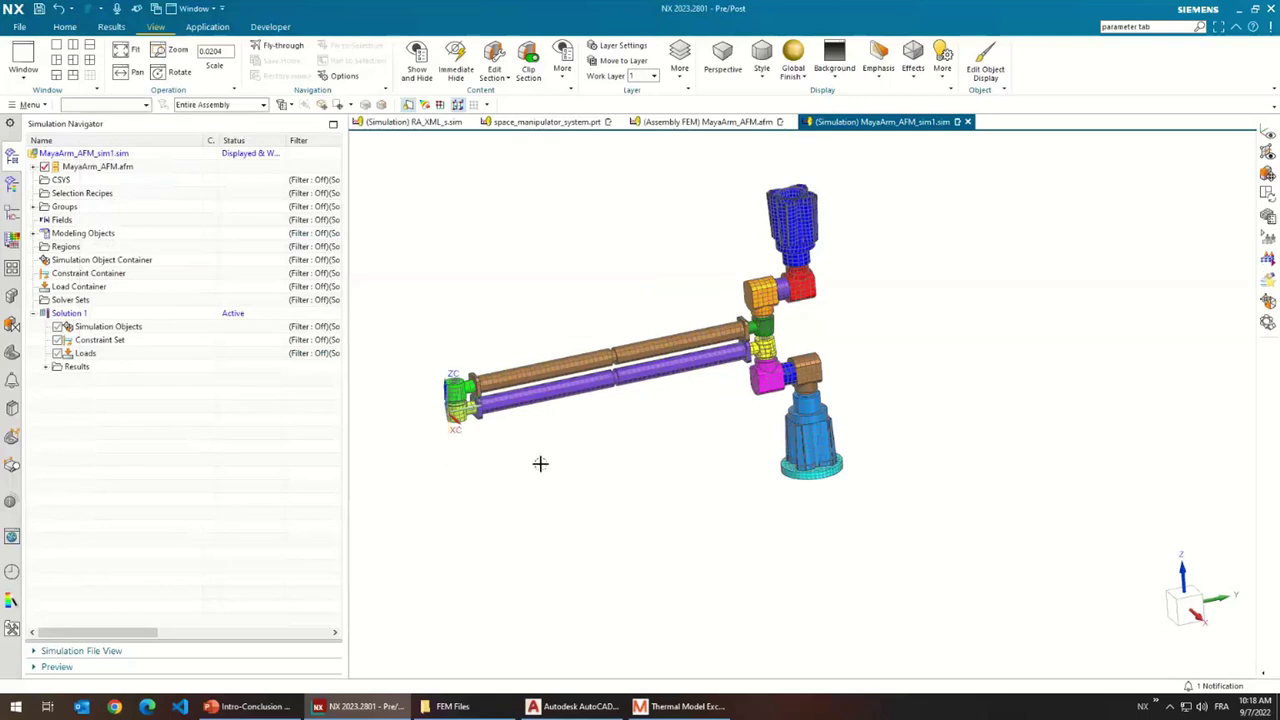
# - Examine the arm assembly in the new simulation and the import options available for bringing in simulation entities
pyautogui.scroll(-2, 540, 460)
pyautogui.moveTo(540, 457)
pyautogui.mouseDown(button='middle')
pyautogui.moveTo(563, 430)
pyautogui.moveTo(529, 454)
pyautogui.moveTo(529, 434)
pyautogui.moveTo(530, 463)
pyautogui.mouseUp(button='middle')
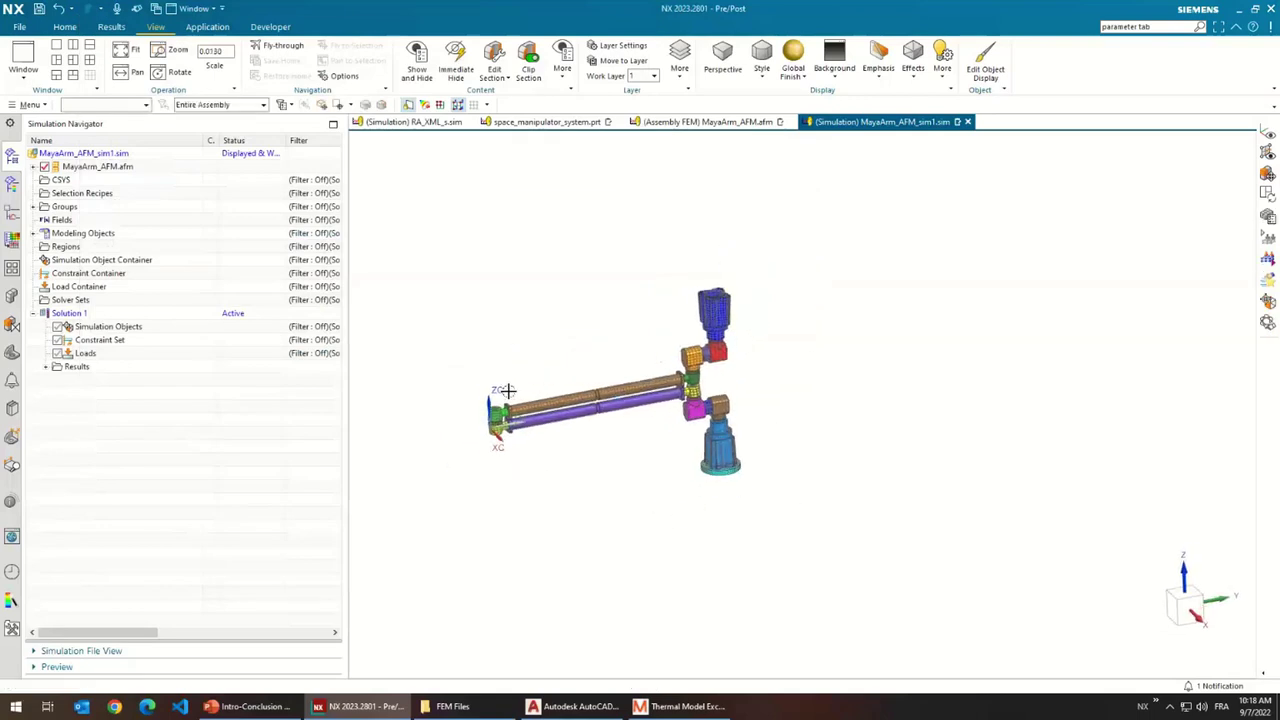
pyautogui.scroll(3, 497, 401)
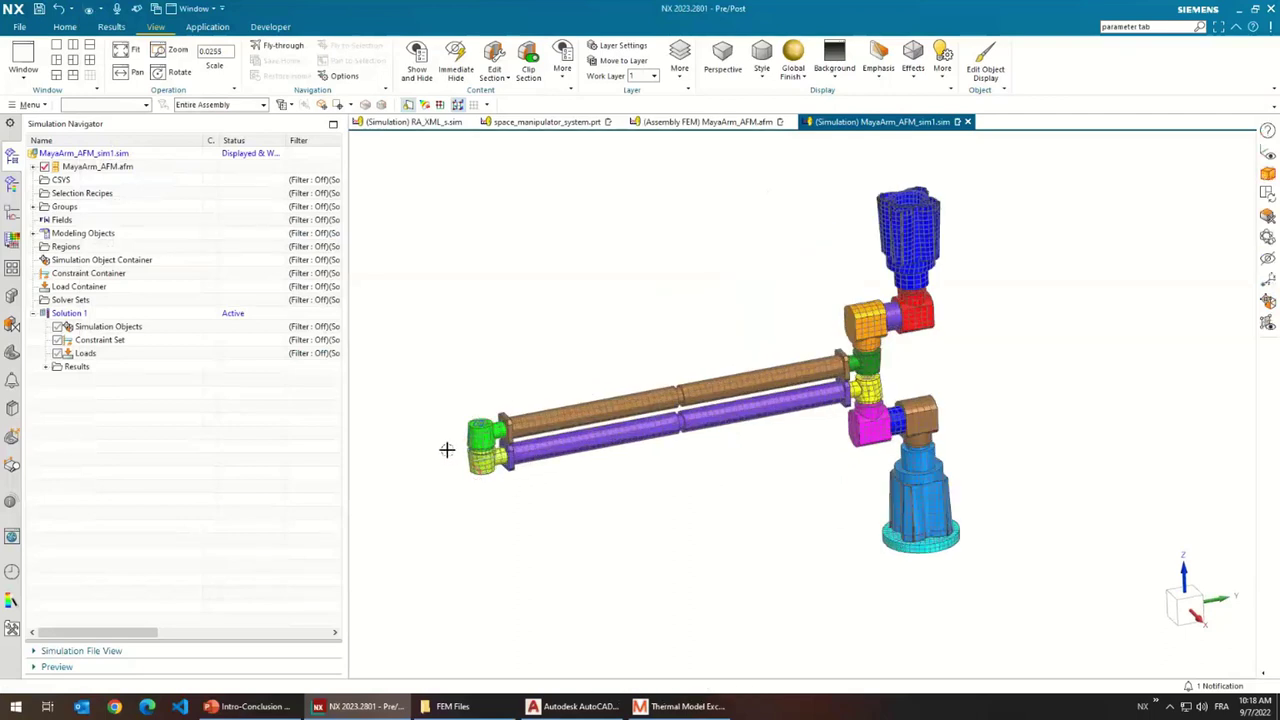
pyautogui.scroll(3, 872, 408)
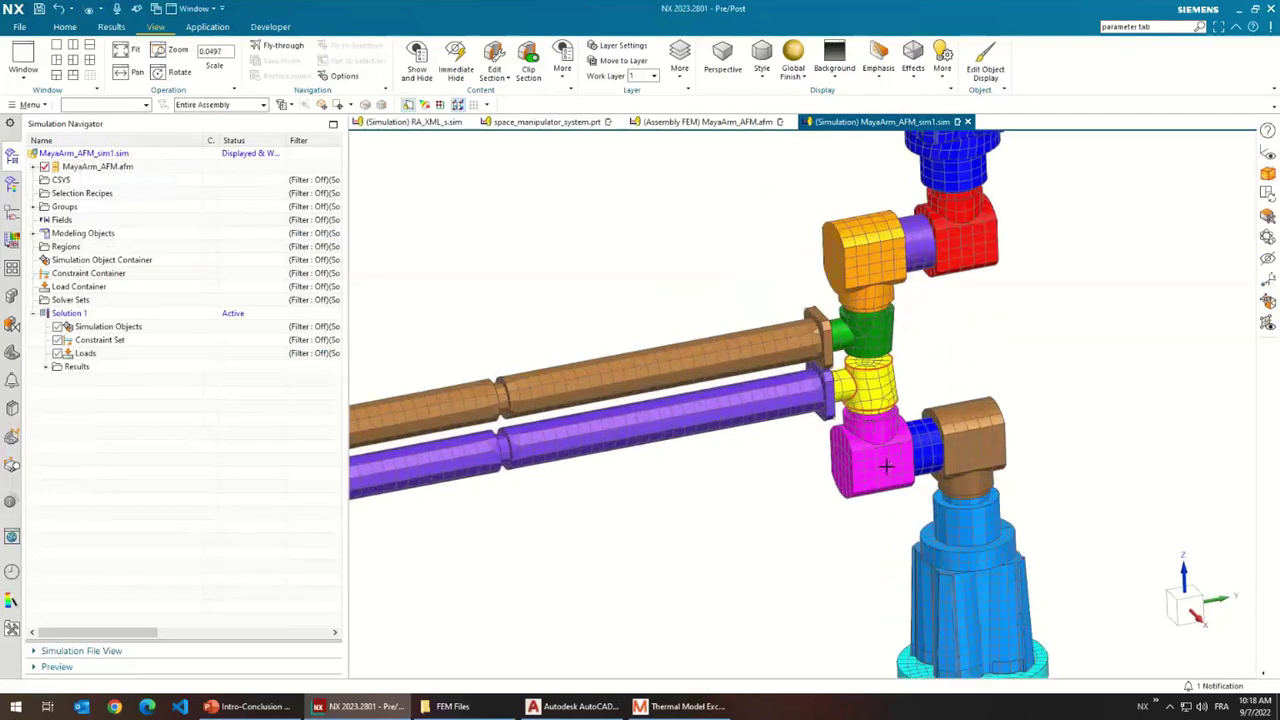
pyautogui.scroll(-2, 872, 408)
pyautogui.scroll(-1, 948, 448)
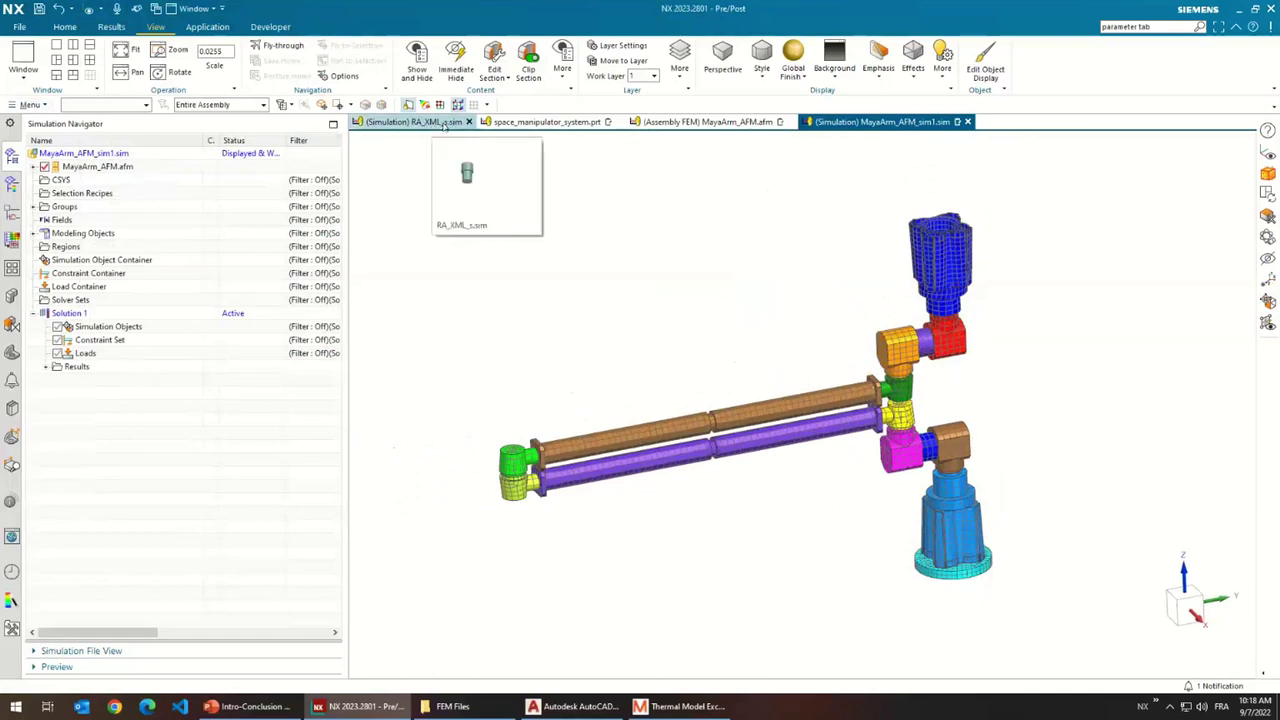
pyautogui.click(17, 27)
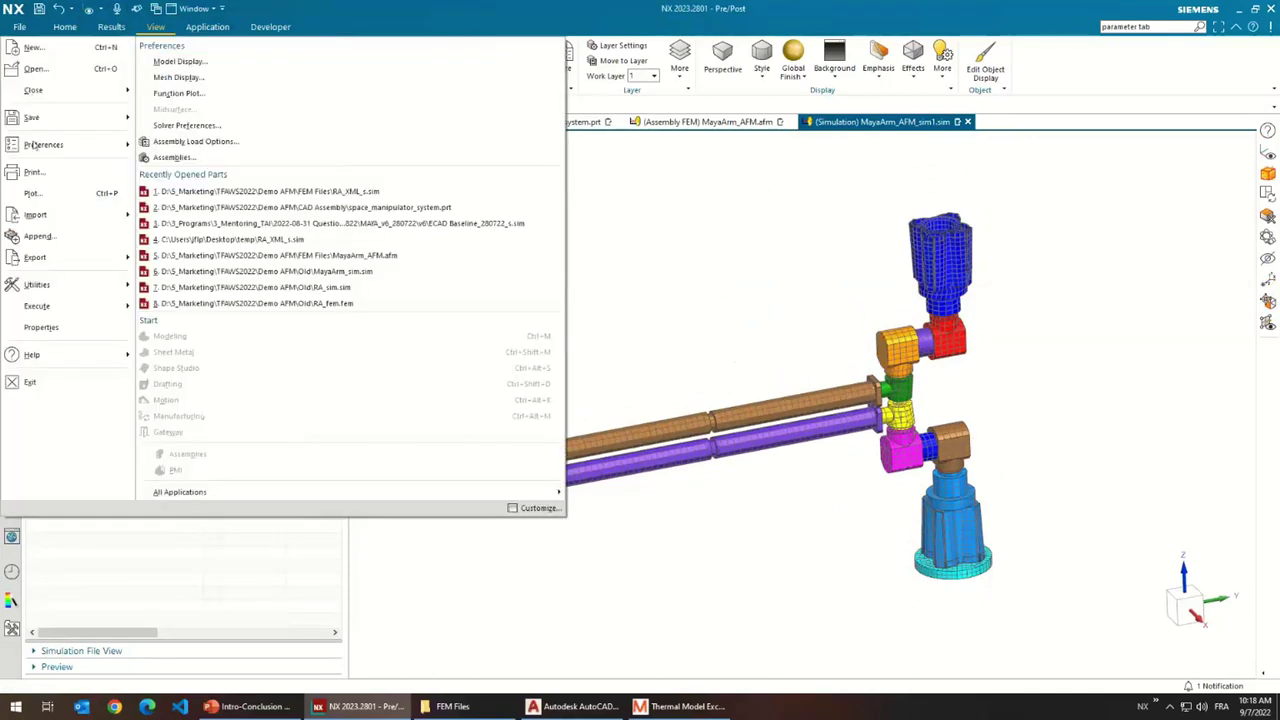
pyautogui.moveTo(53, 210)
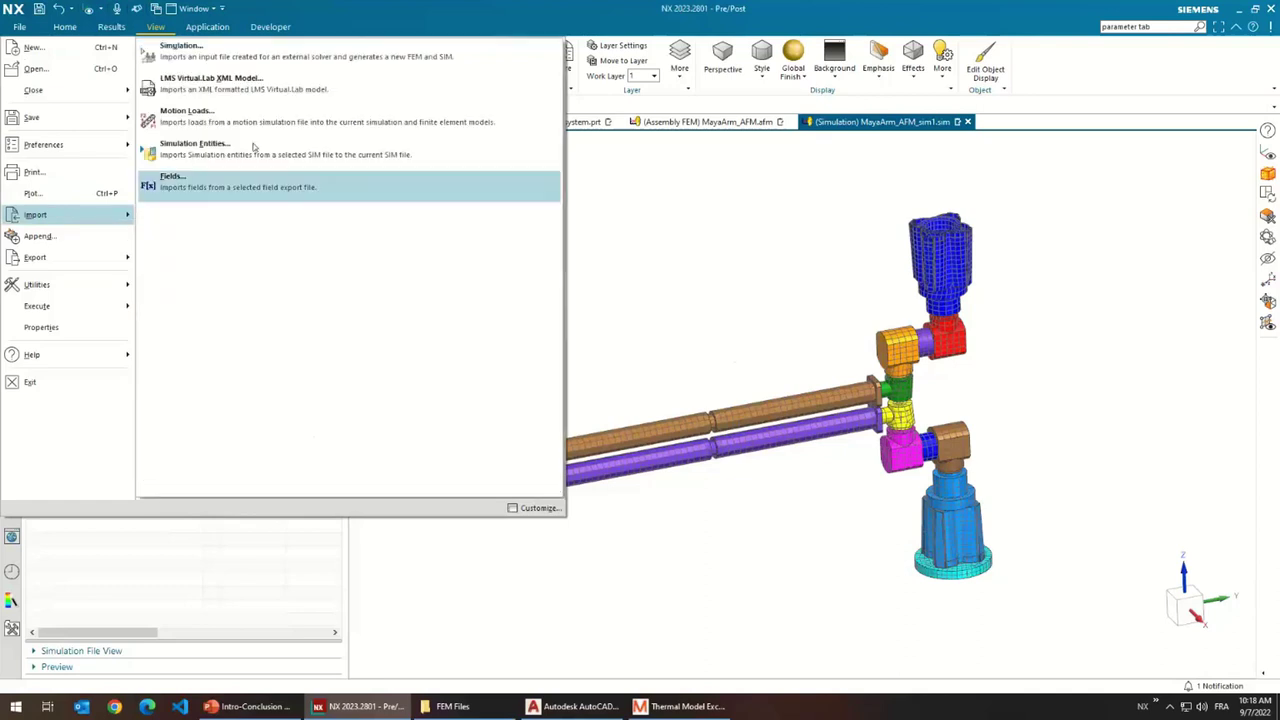
pyautogui.click(754, 291)
# - Examine the simulation object types available for Solution 1, such as radiation, orbital heating and thermal couplings
pyautogui.rightClick(99, 328)
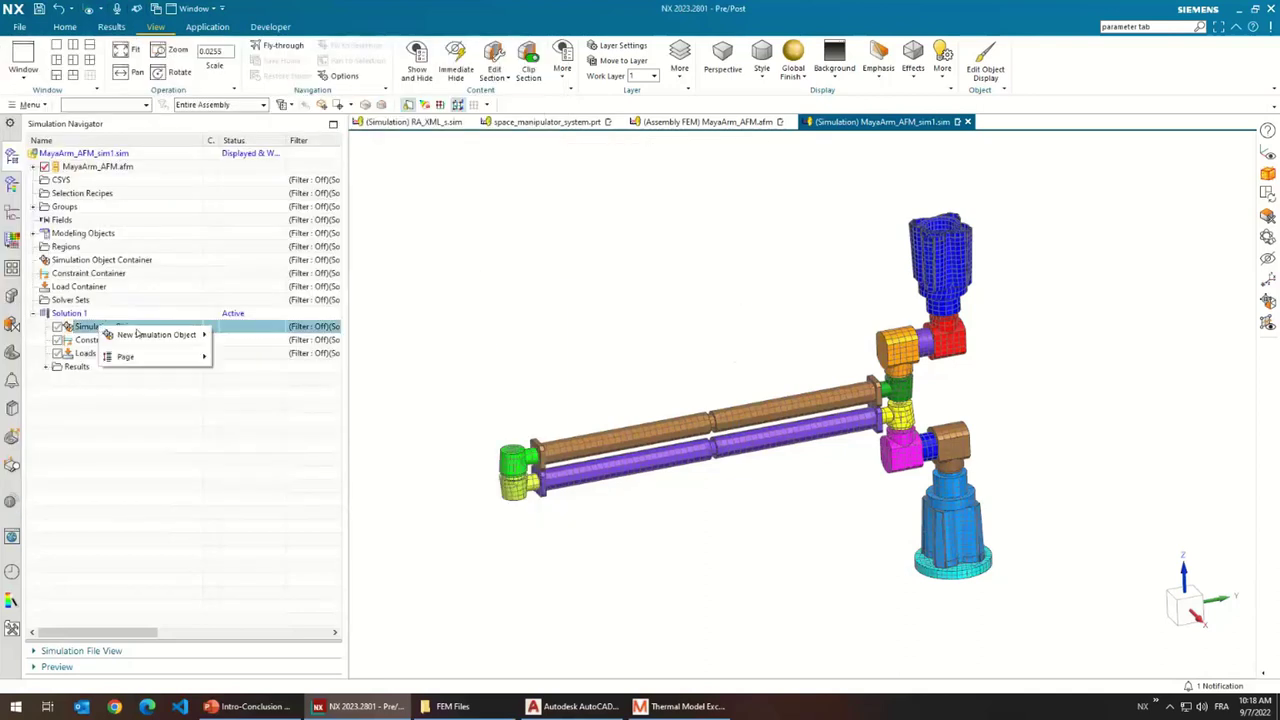
pyautogui.moveTo(152, 335)
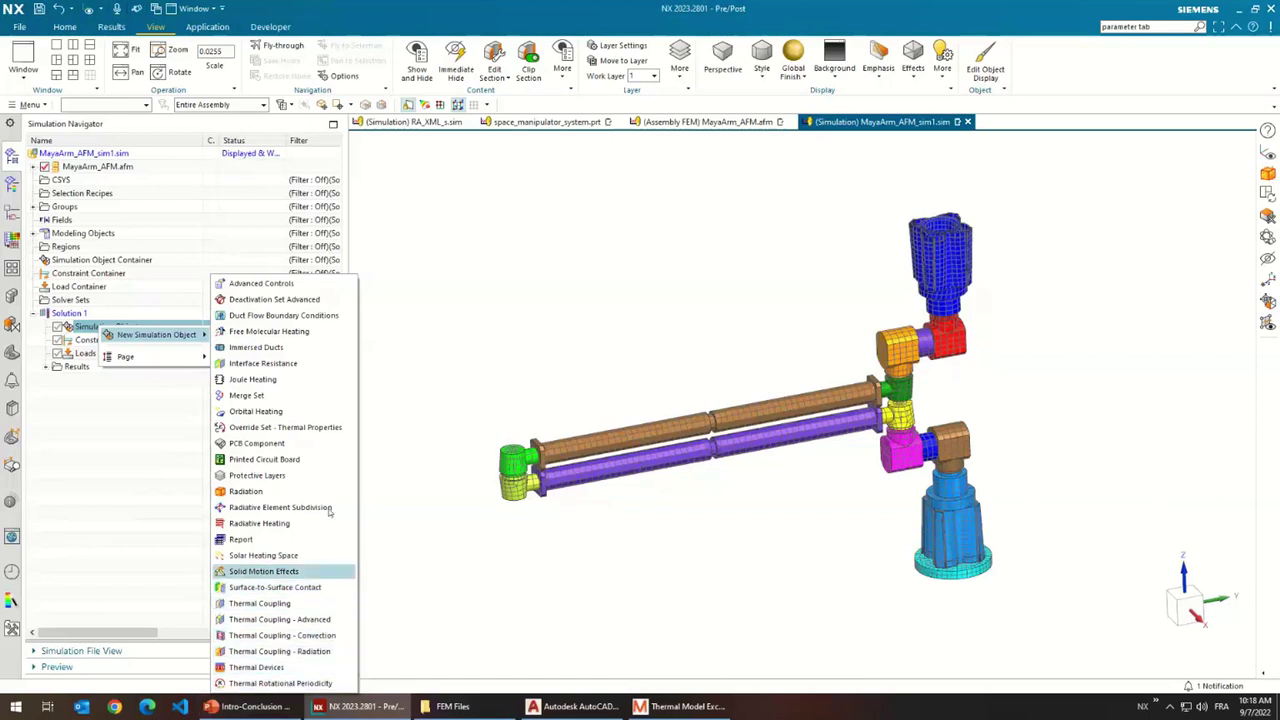
pyautogui.click(124, 460)
pyautogui.click(95, 340)
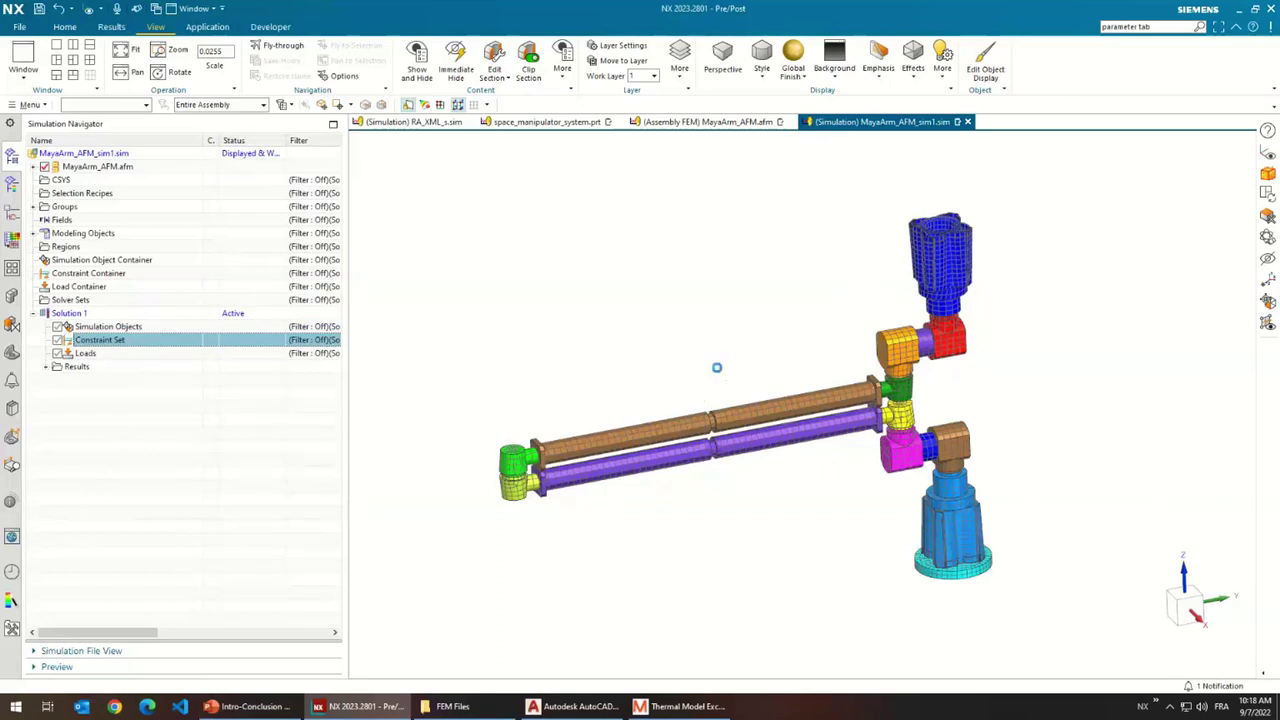
pyautogui.moveTo(717, 369); pyautogui.dragTo(900, 342, button='middle')
pyautogui.scroll(1, 800, 563)
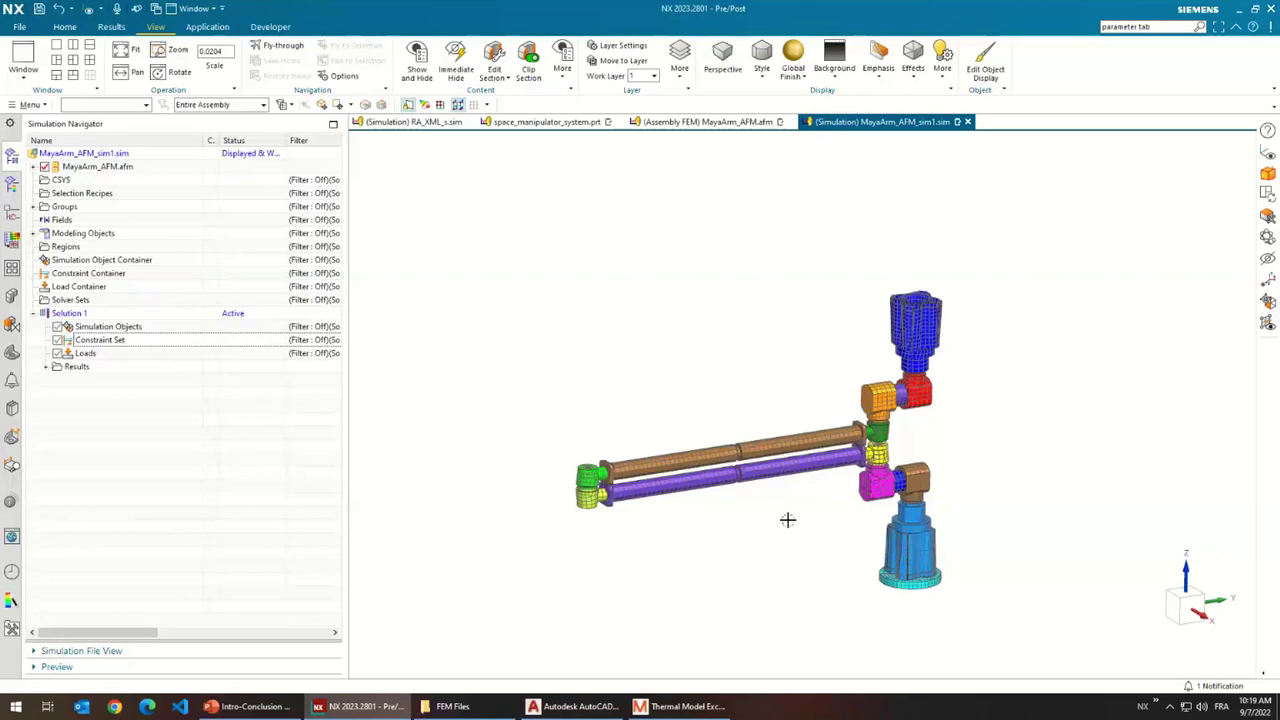
pyautogui.click(106, 330)
pyautogui.rightClick(108, 330)
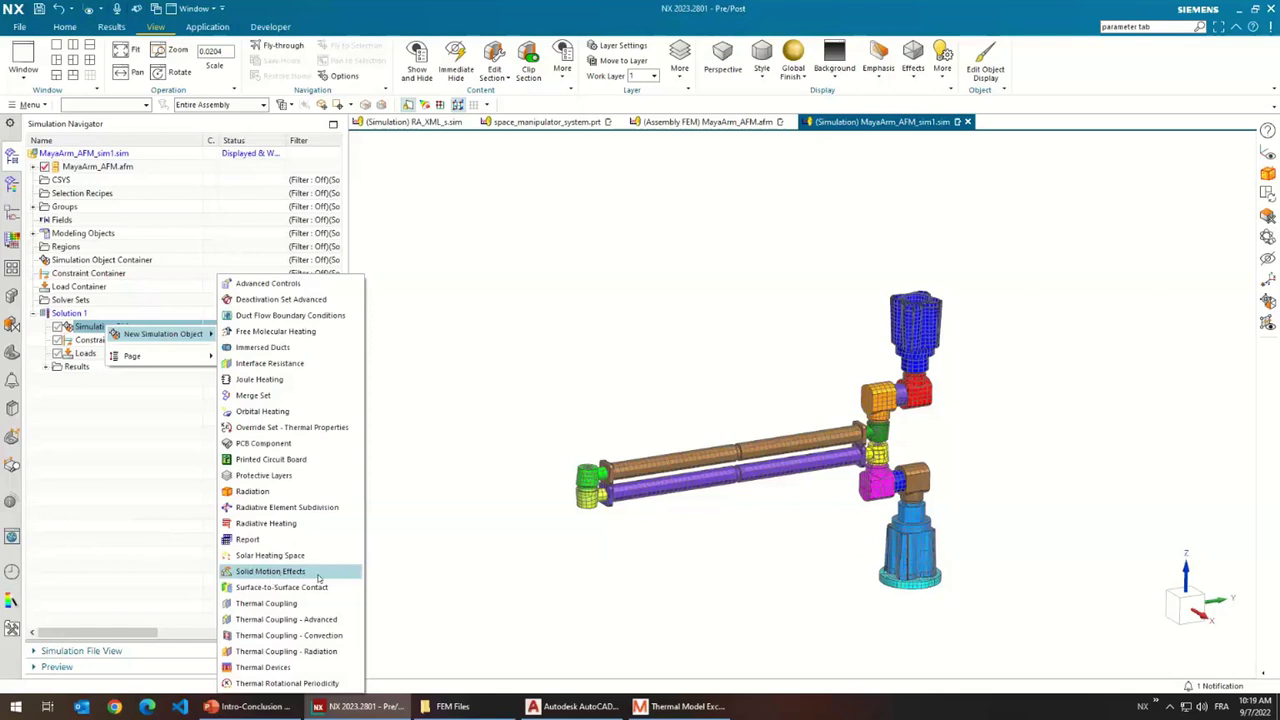
pyautogui.click(431, 545)
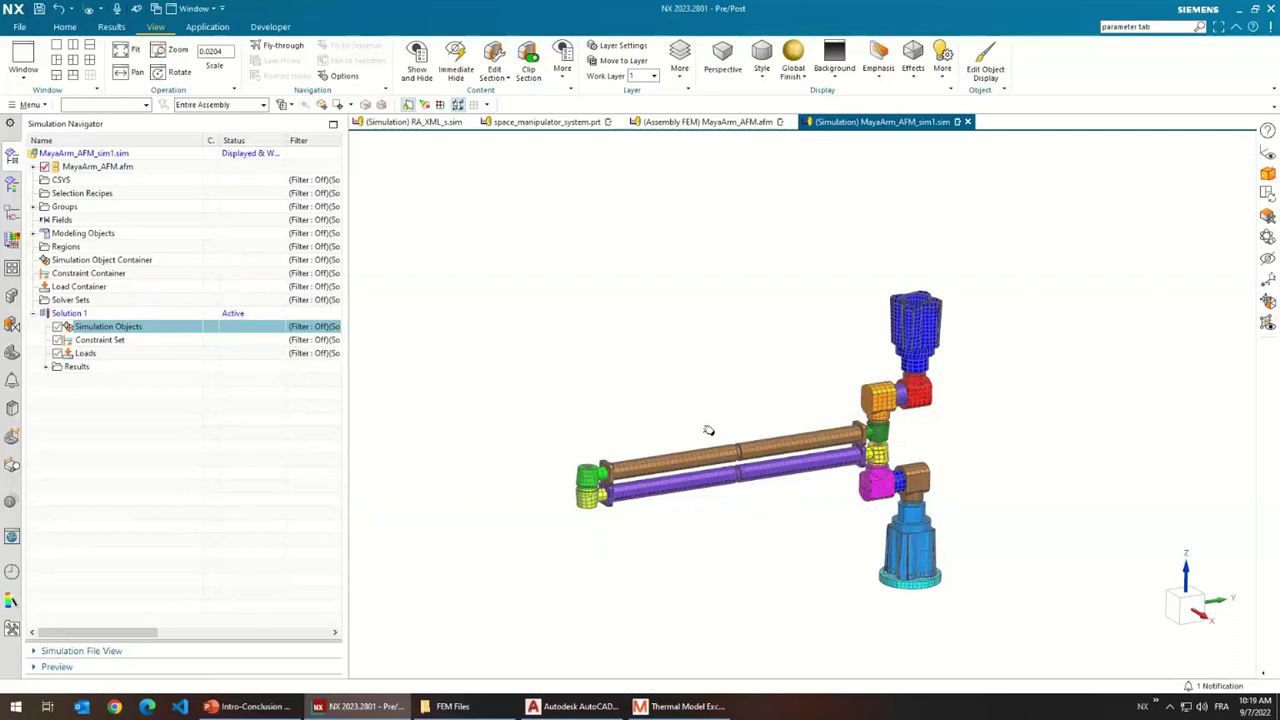
pyautogui.moveTo(708, 430)
pyautogui.mouseDown(button='middle')
pyautogui.moveTo(680, 383)
pyautogui.moveTo(686, 429)
pyautogui.mouseUp(button='middle')
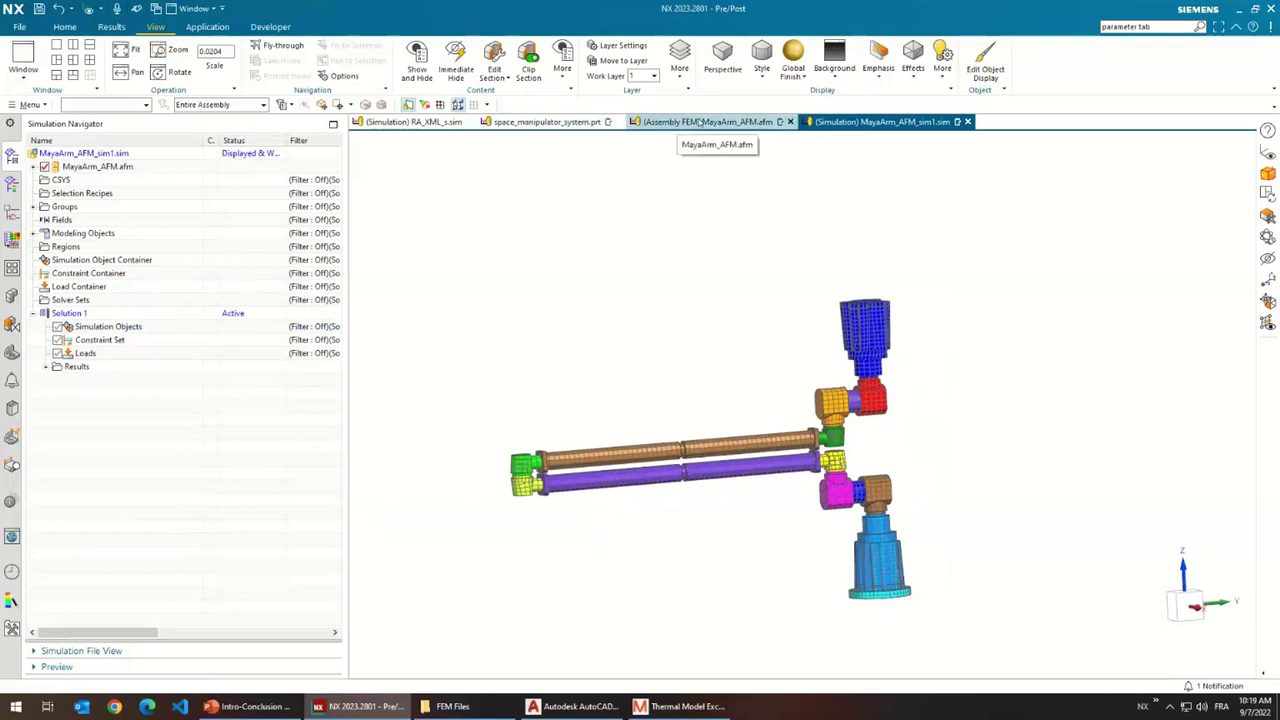
# - Tile the MayaArm_AFM_sim1.sim, space_manipulator_system.prt and MayaArm_AFM.afm windows so all three are visible, and synchronize their views
pyautogui.moveTo(700, 121); pyautogui.dragTo(802, 431)
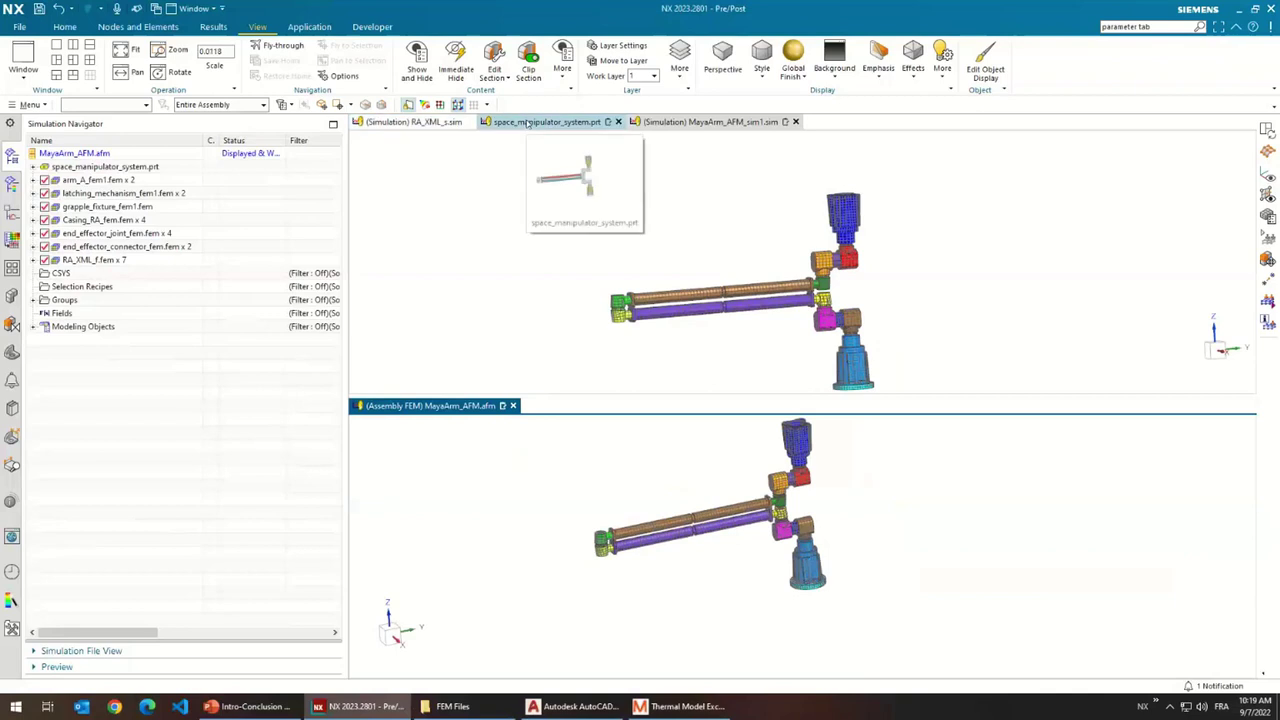
pyautogui.moveTo(527, 121); pyautogui.dragTo(835, 260)
pyautogui.click(766, 251)
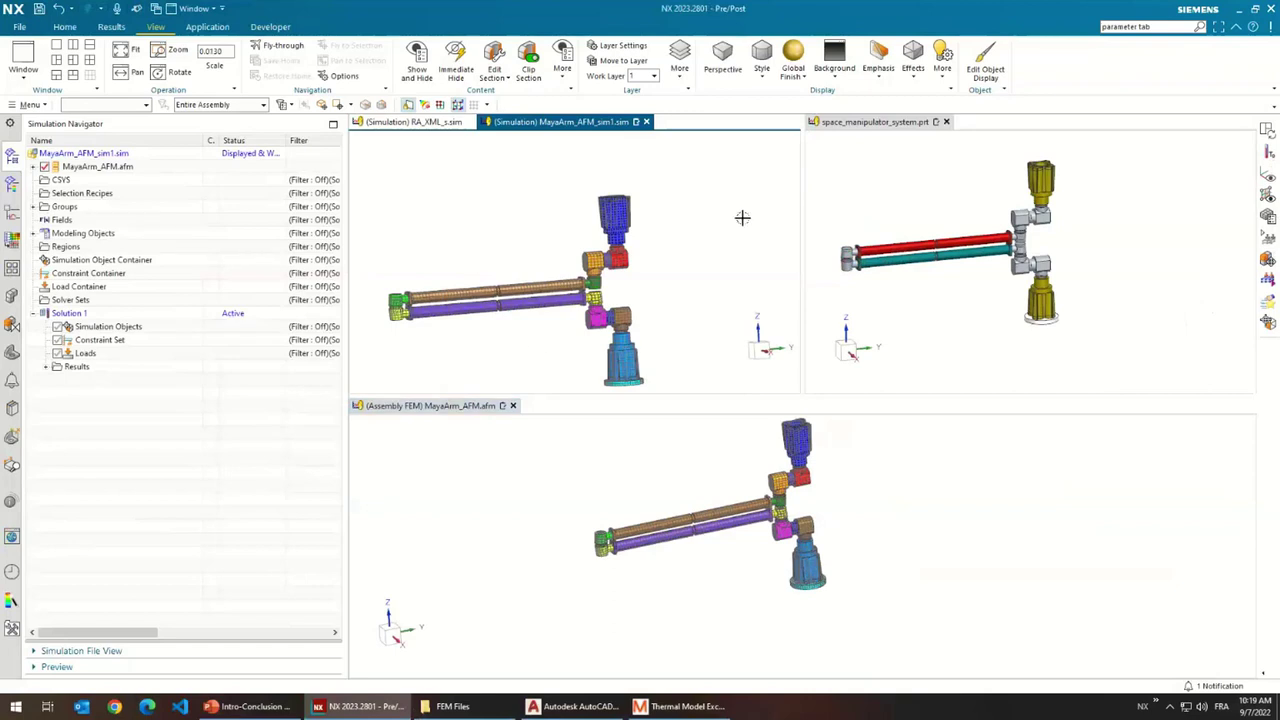
pyautogui.click(951, 295)
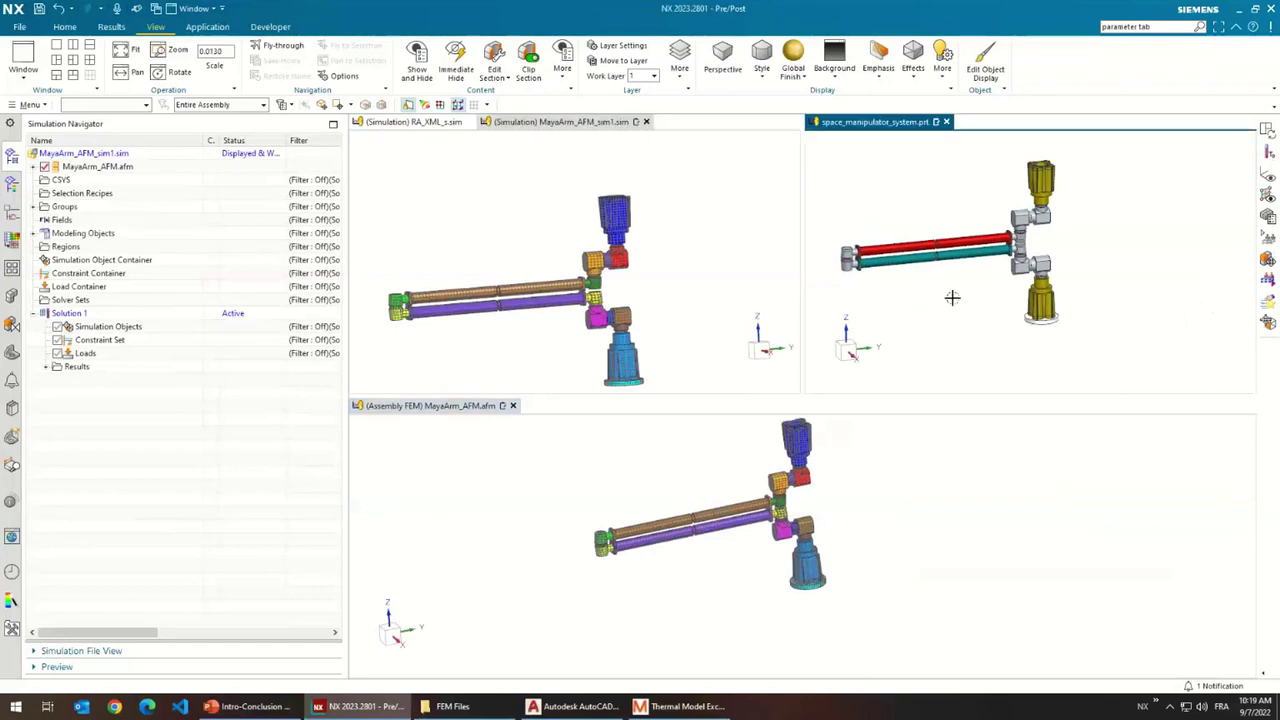
pyautogui.click(588, 480)
pyautogui.click(657, 192)
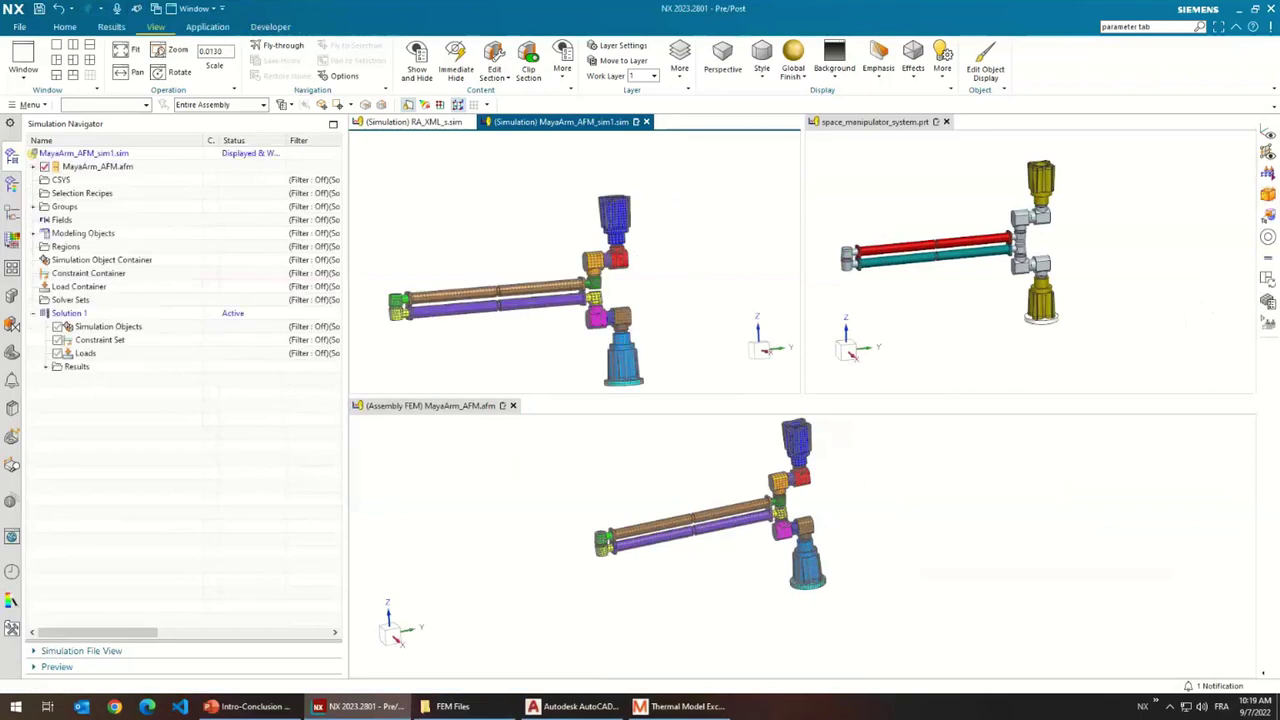
pyautogui.click(111, 27)
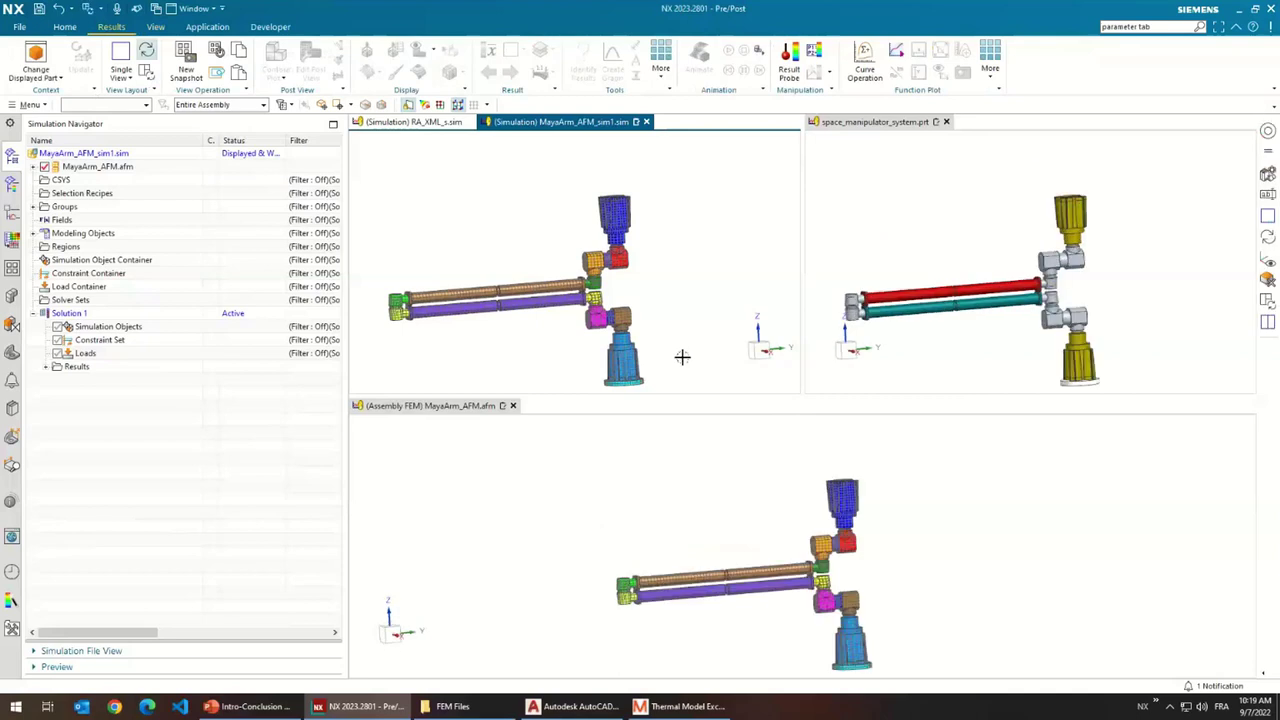
pyautogui.moveTo(729, 297); pyautogui.dragTo(634, 286, button='middle')
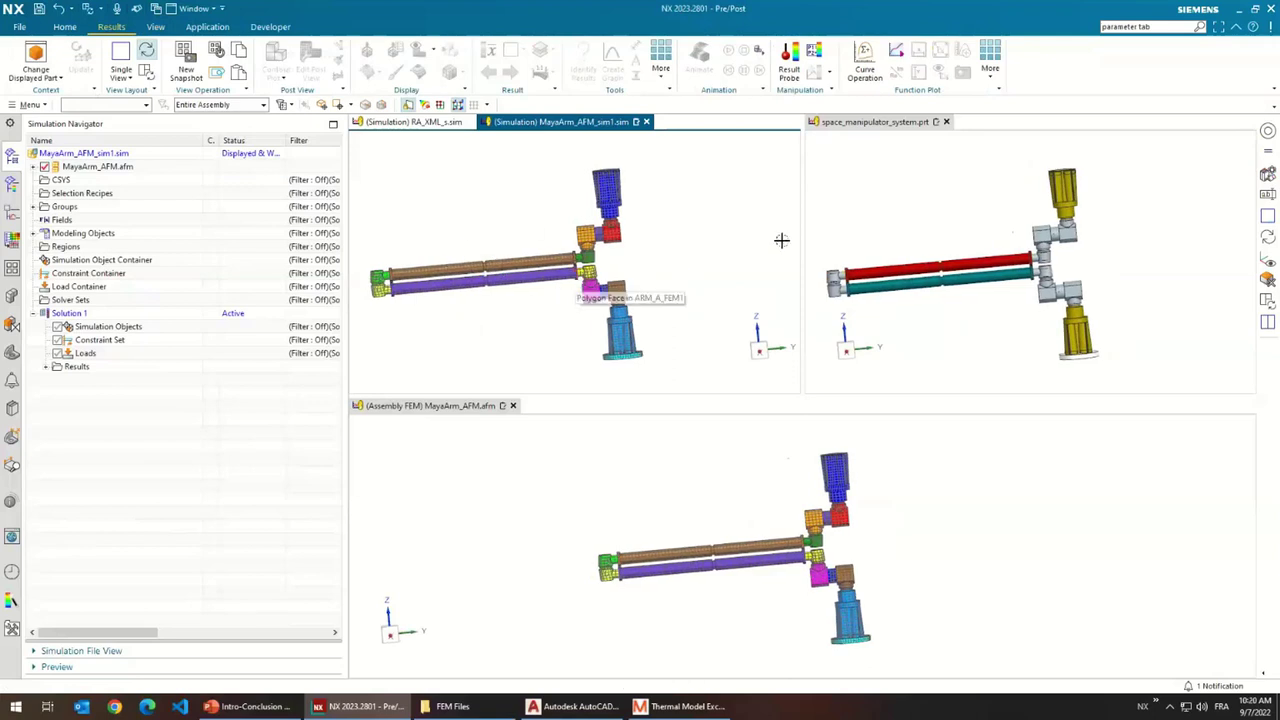
# - Set the ROT2, ROT3 and ROT4 expressions of space_manipulator_system.prt to 90 degrees and apply them to the CAD assembly
pyautogui.click(910, 213)
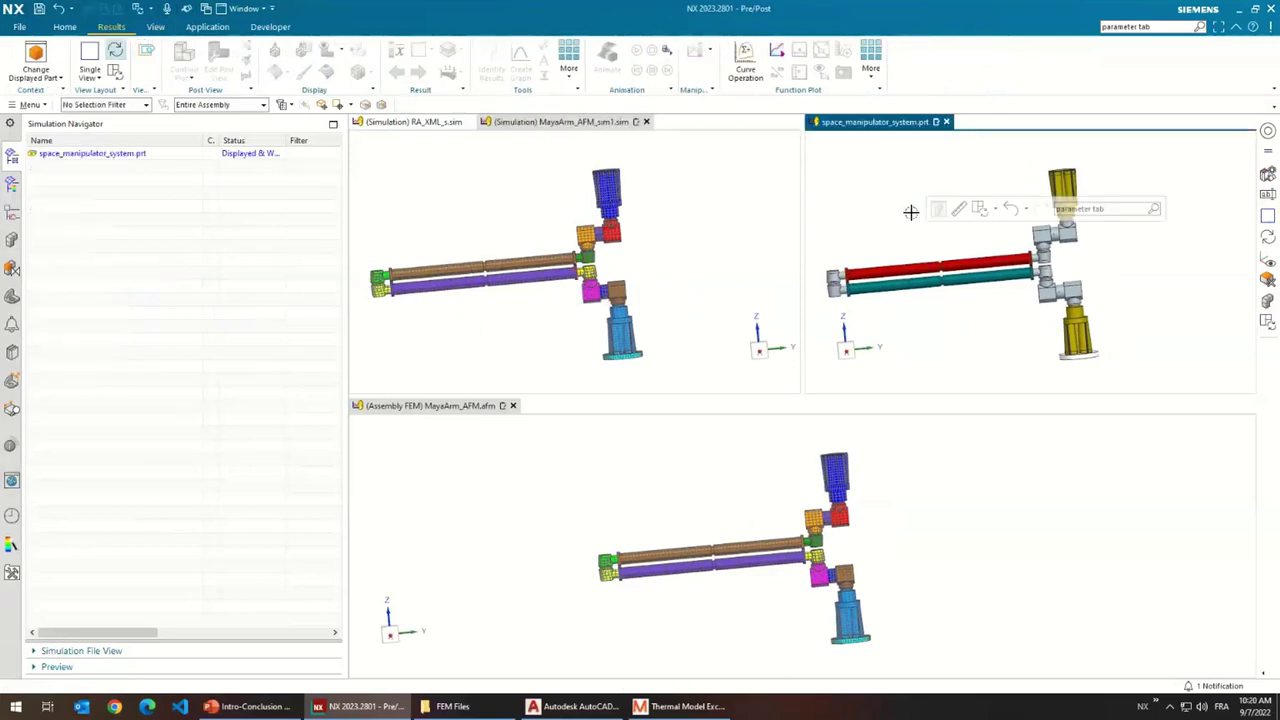
pyautogui.hotkey('ctrl', 'e')
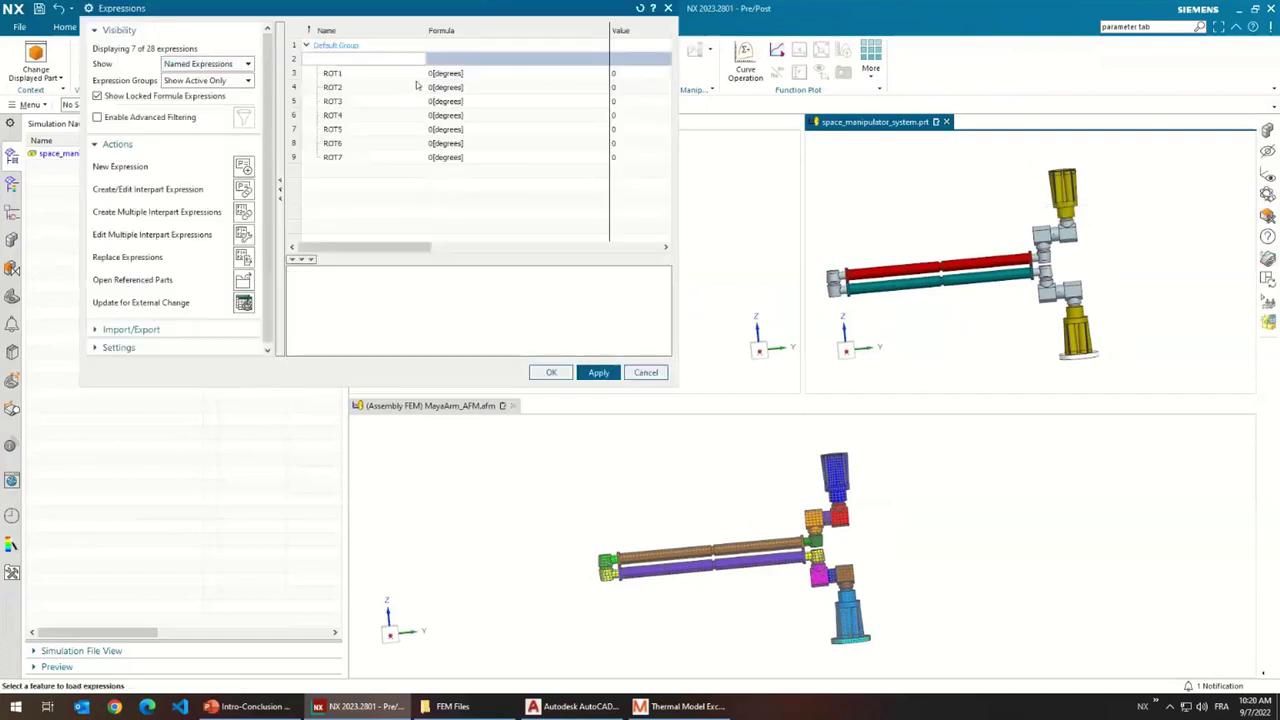
pyautogui.click(431, 87)
pyautogui.click(421, 87)
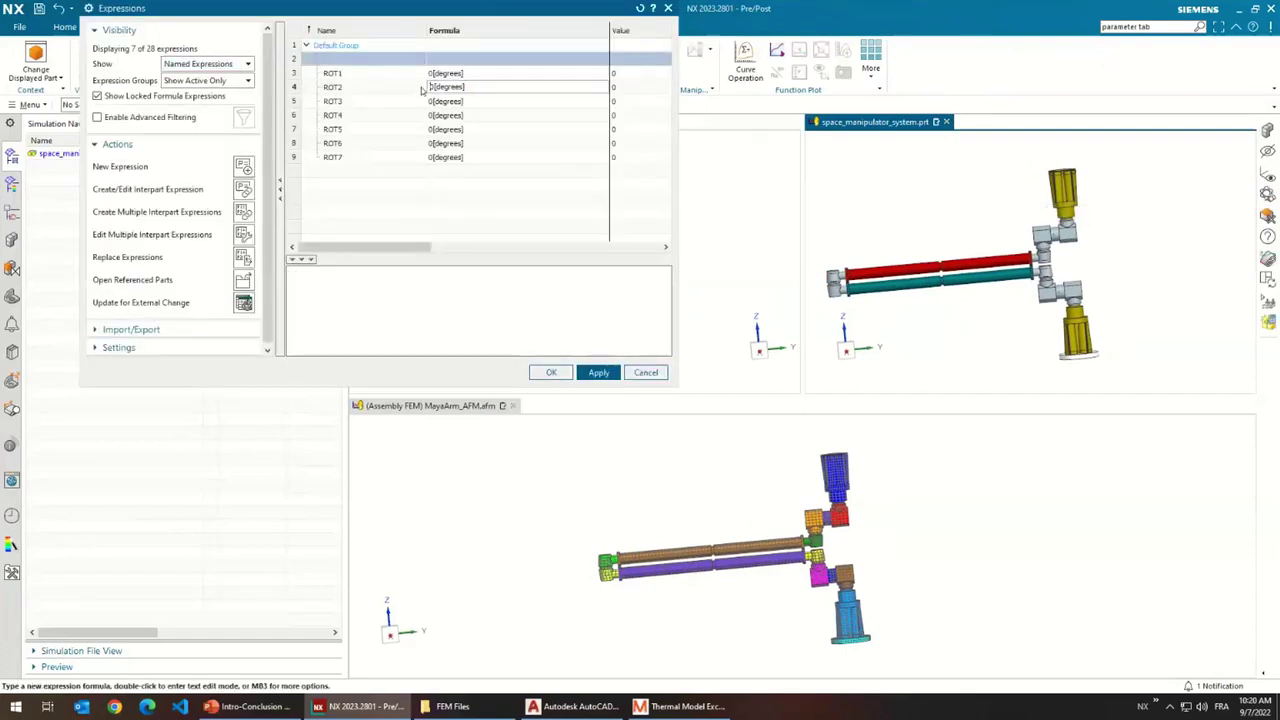
pyautogui.write('9')
pyautogui.click(438, 102)
pyautogui.click(431, 102)
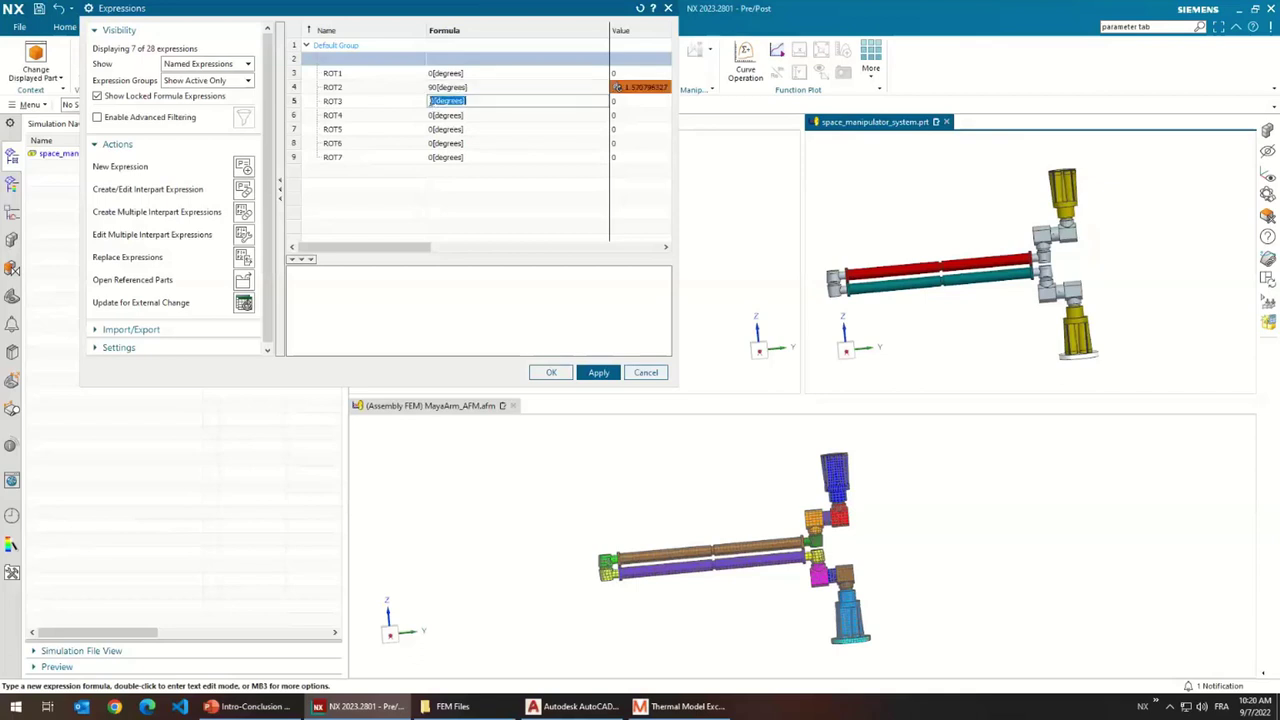
pyautogui.write('9')
pyautogui.click(436, 115)
pyautogui.click(431, 115)
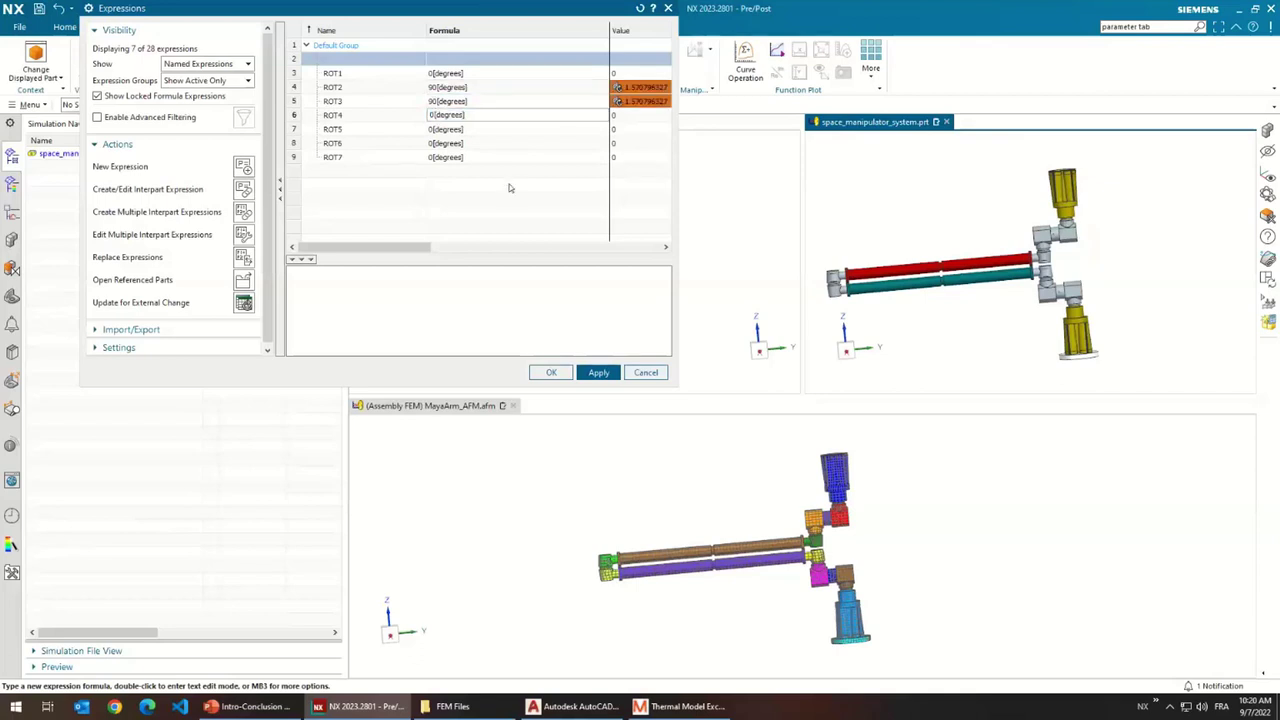
pyautogui.write('9')
pyautogui.press('Return')
pyautogui.click(597, 372)
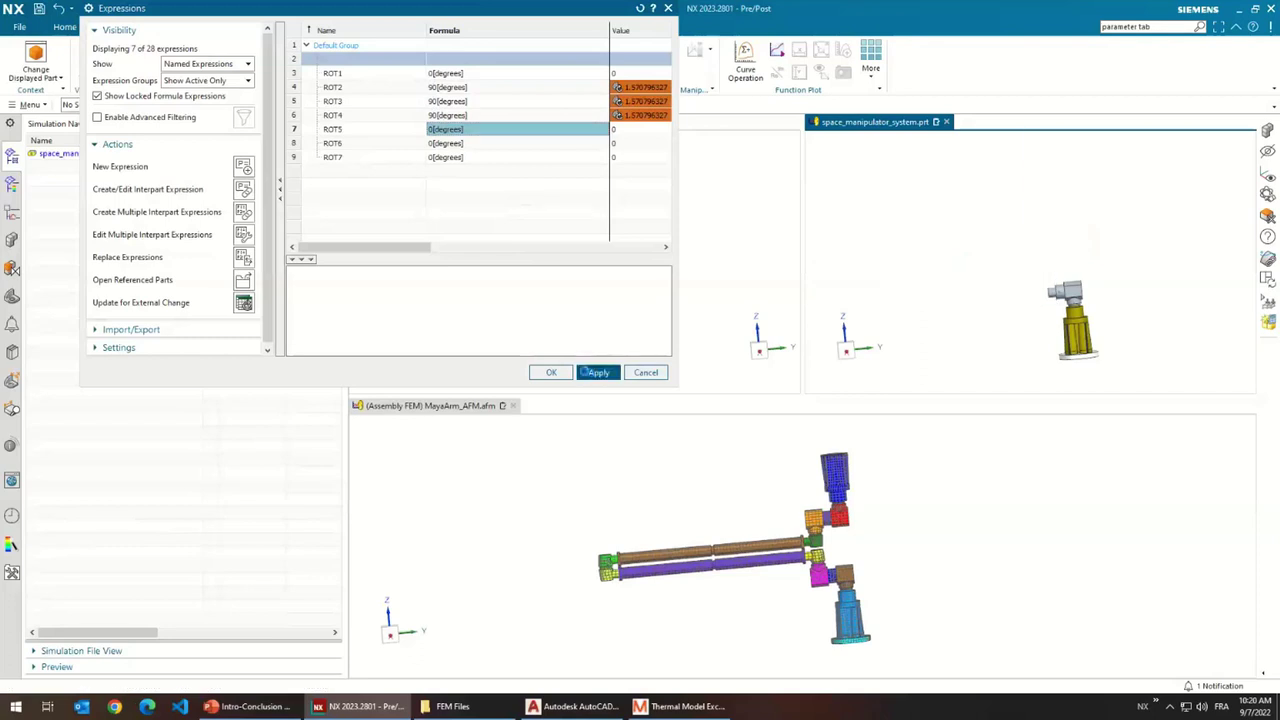
pyautogui.click(645, 372)
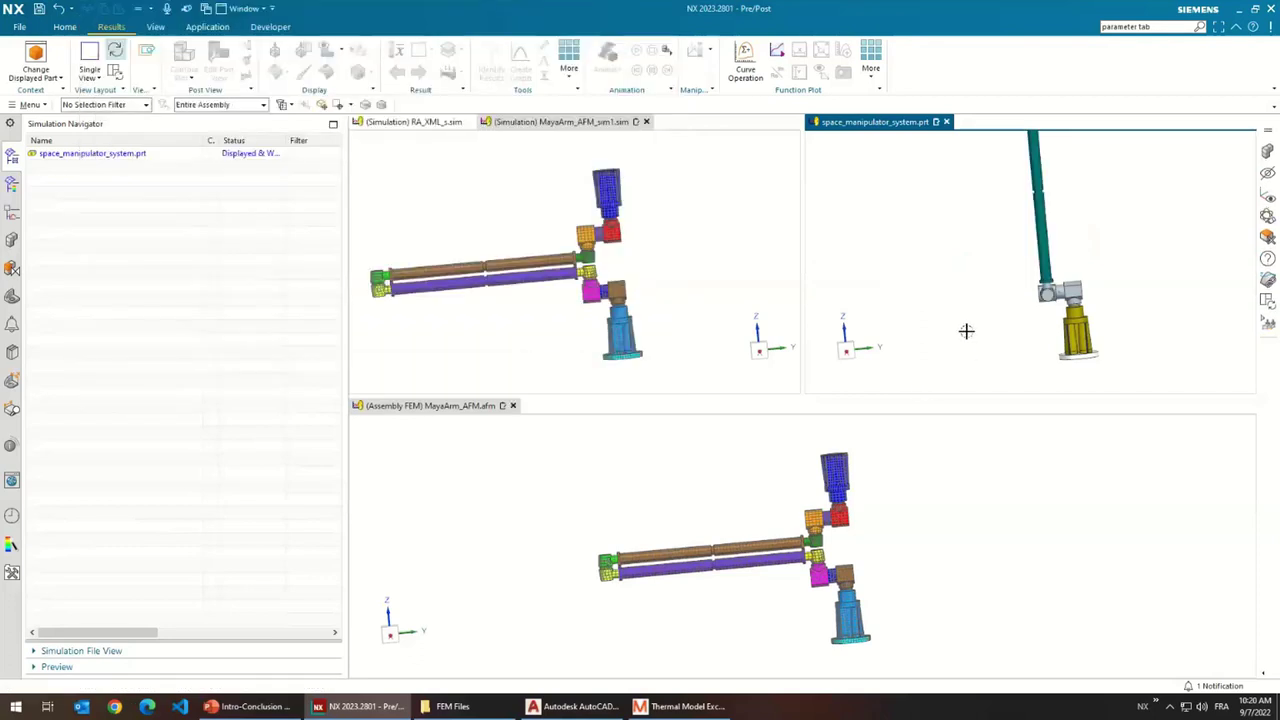
# - Update the MayaArm_AFM.afm assembly FEM to match the repositioned CAD arm
pyautogui.click(690, 481)
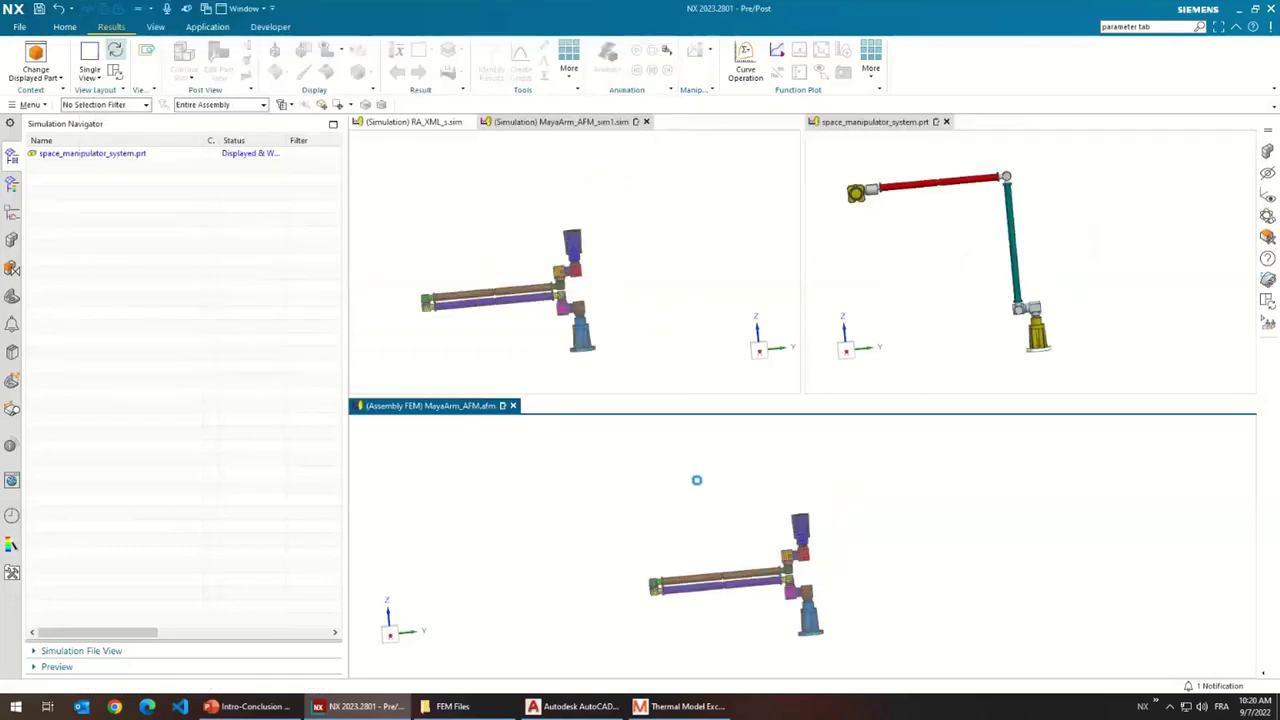
pyautogui.click(81, 62)
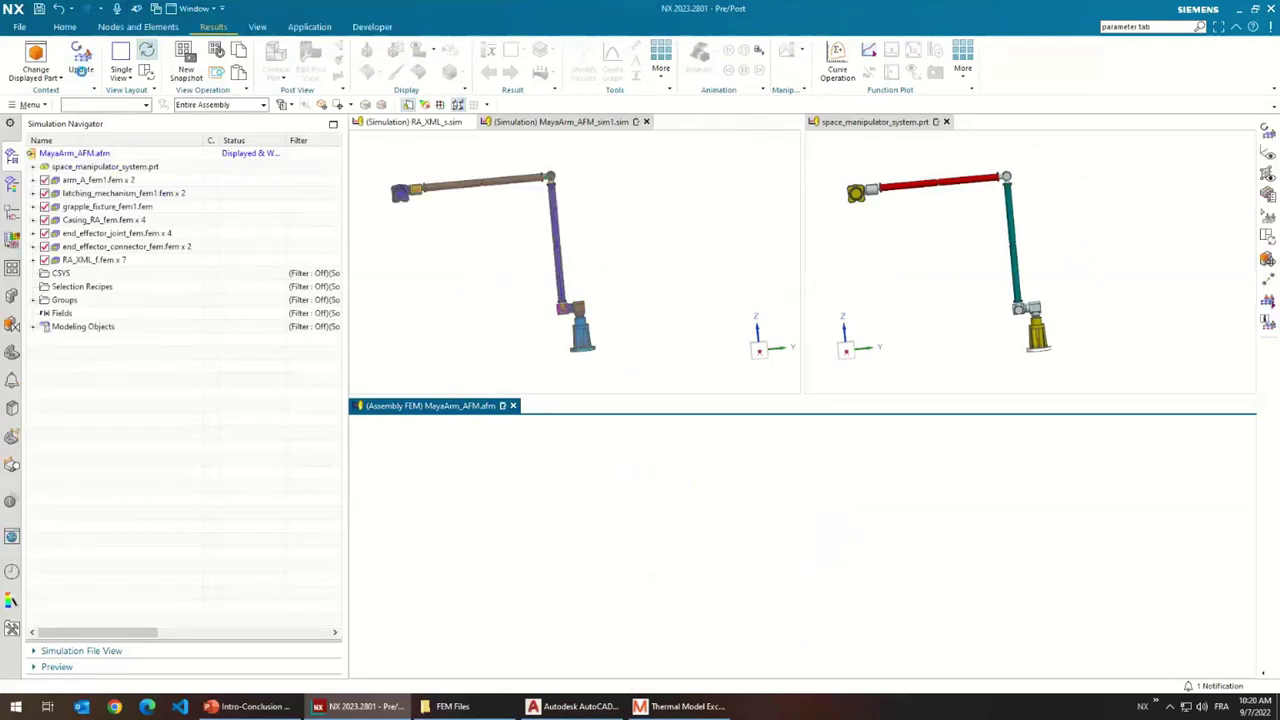
# - Activate the MayaArm_AFM_sim1.sim window and inspect the repositioned arm from several angles in the synchronized views
pyautogui.click(653, 275)
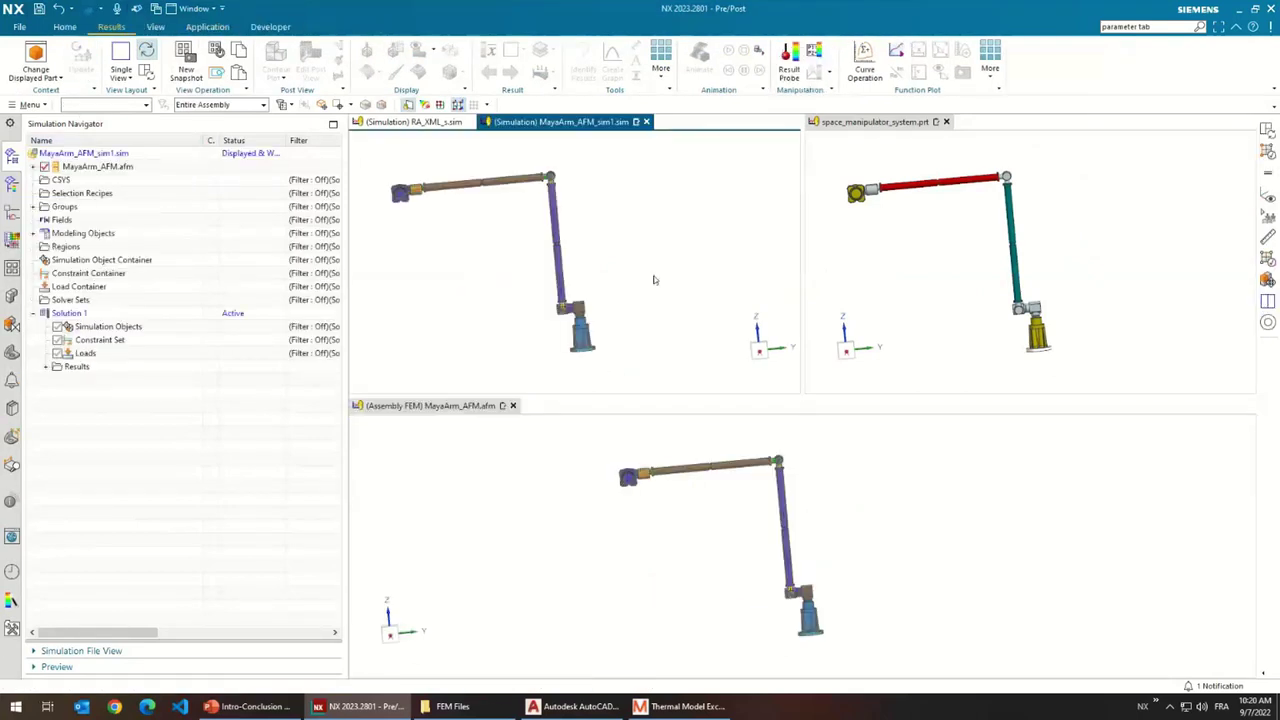
pyautogui.moveTo(617, 264)
pyautogui.mouseDown(button='middle')
pyautogui.moveTo(580, 250)
pyautogui.moveTo(560, 268)
pyautogui.mouseUp(button='middle')
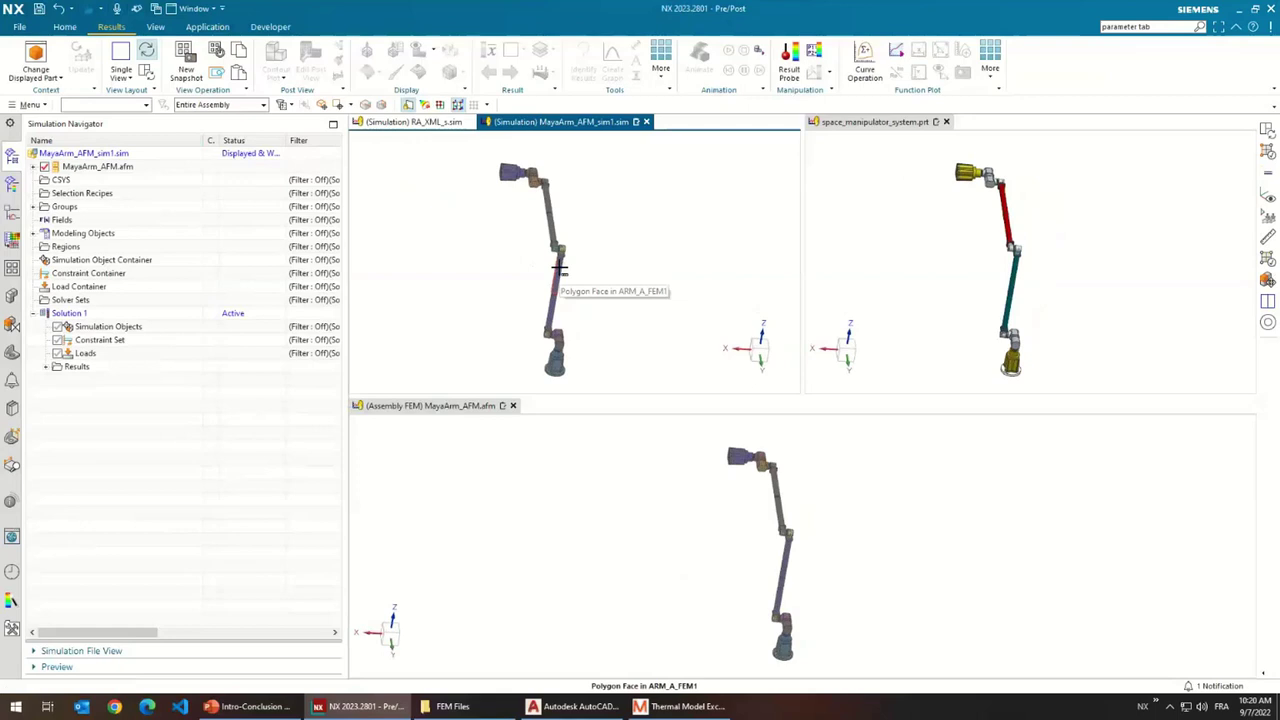
pyautogui.moveTo(540, 271)
pyautogui.mouseDown(button='middle')
pyautogui.moveTo(514, 263)
pyautogui.moveTo(531, 266)
pyautogui.moveTo(508, 291)
pyautogui.moveTo(560, 268)
pyautogui.mouseUp(button='middle')
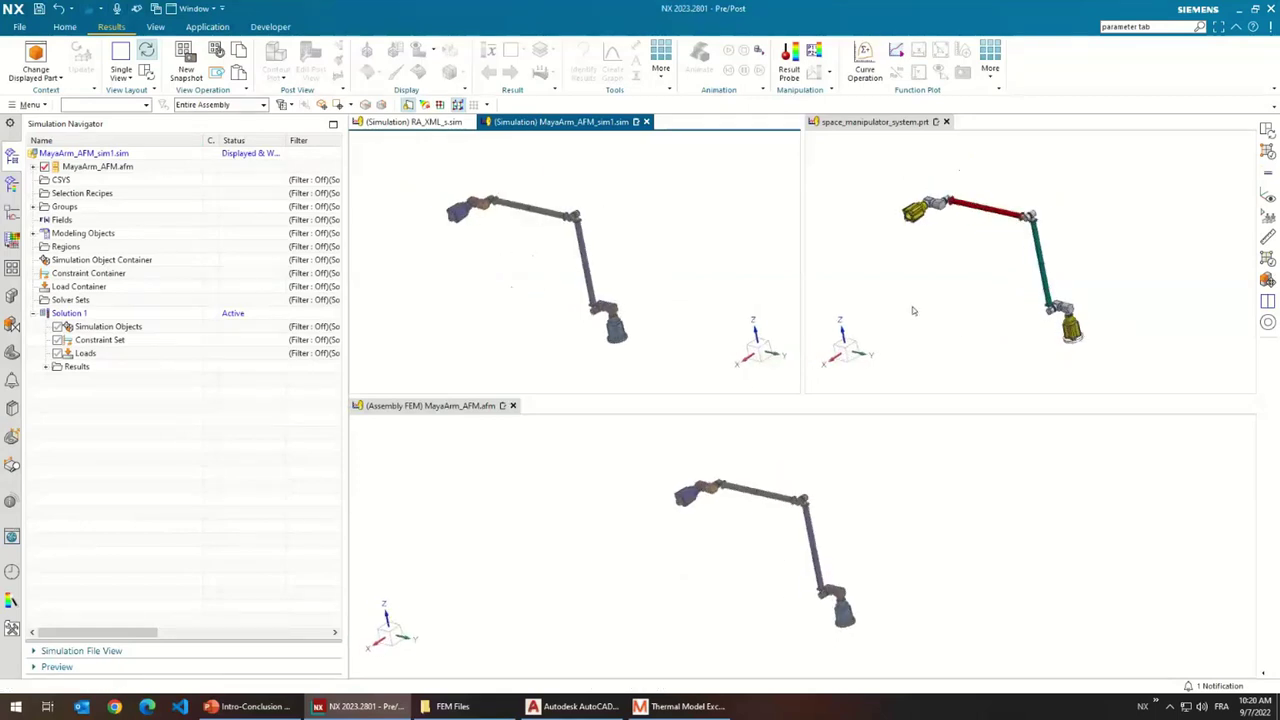
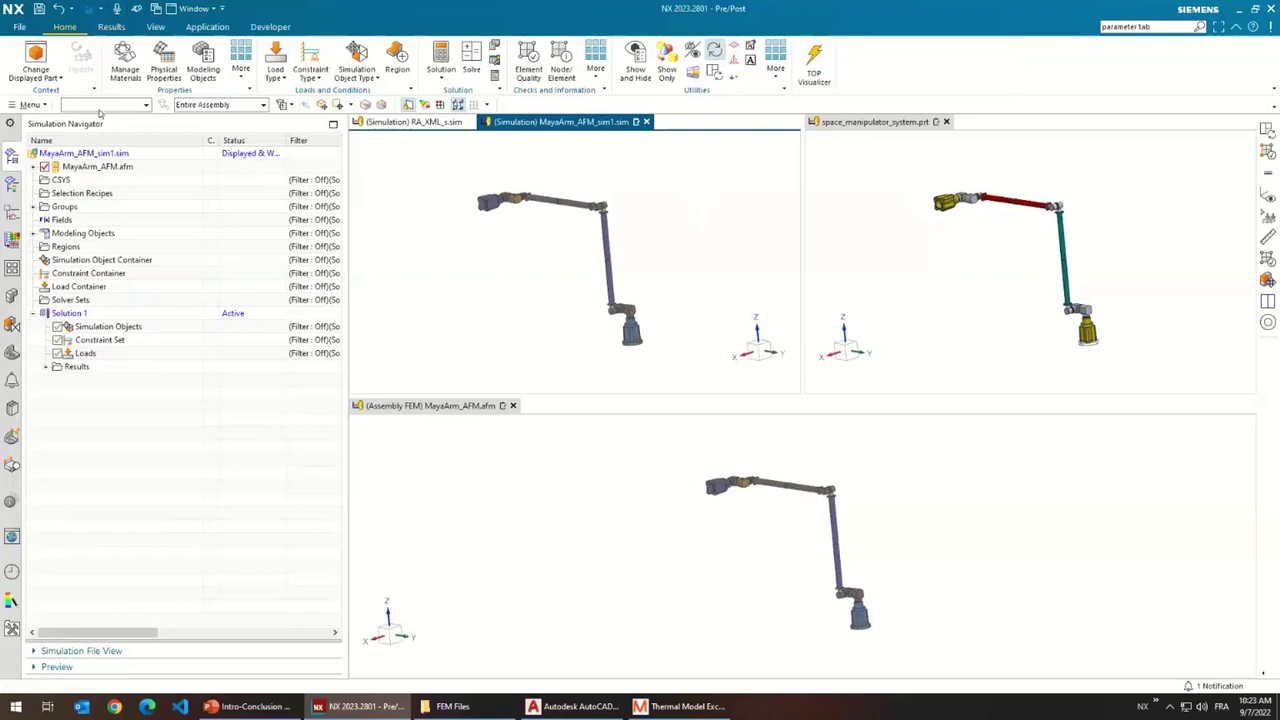
pyautogui.click(14, 105)
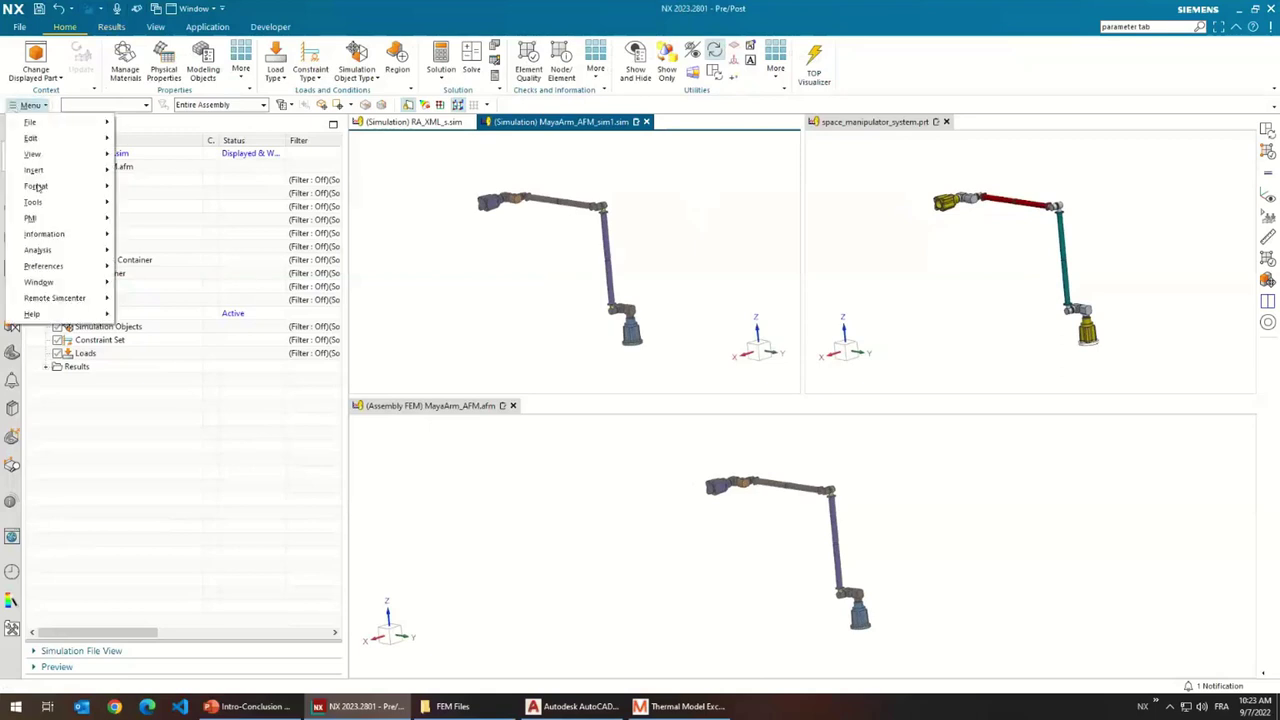
pyautogui.moveTo(51, 204)
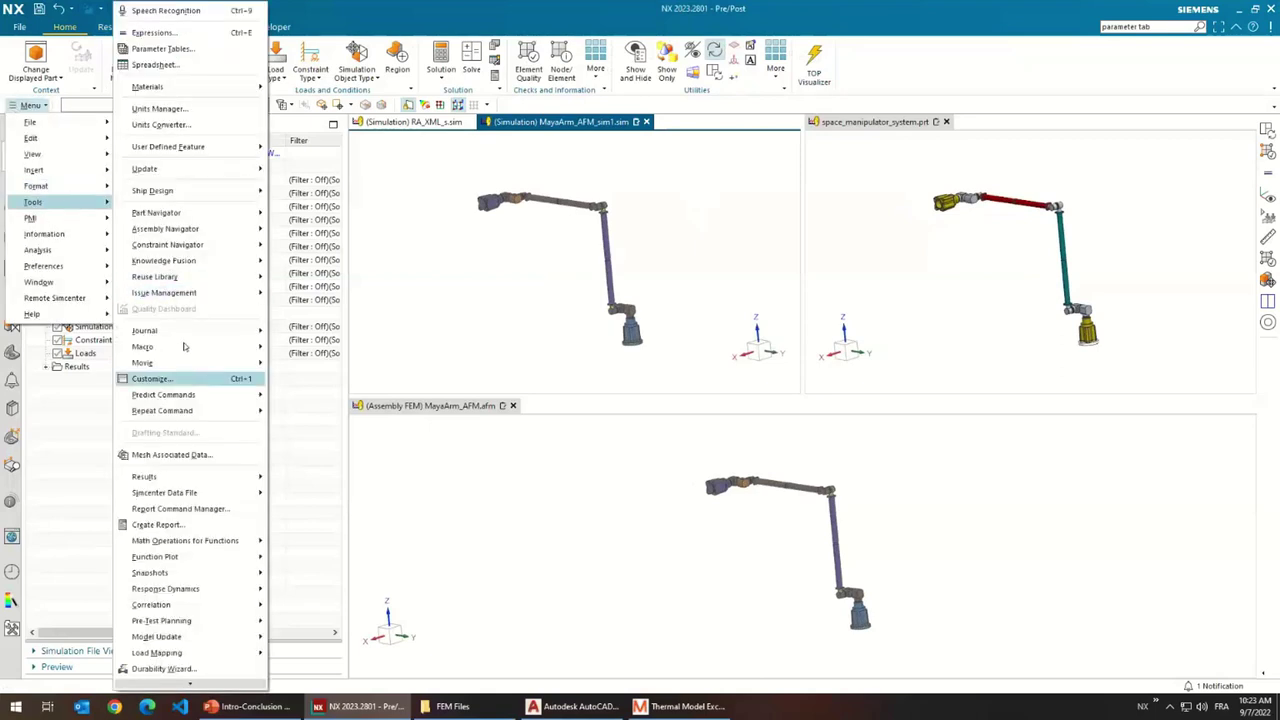
pyautogui.moveTo(194, 332)
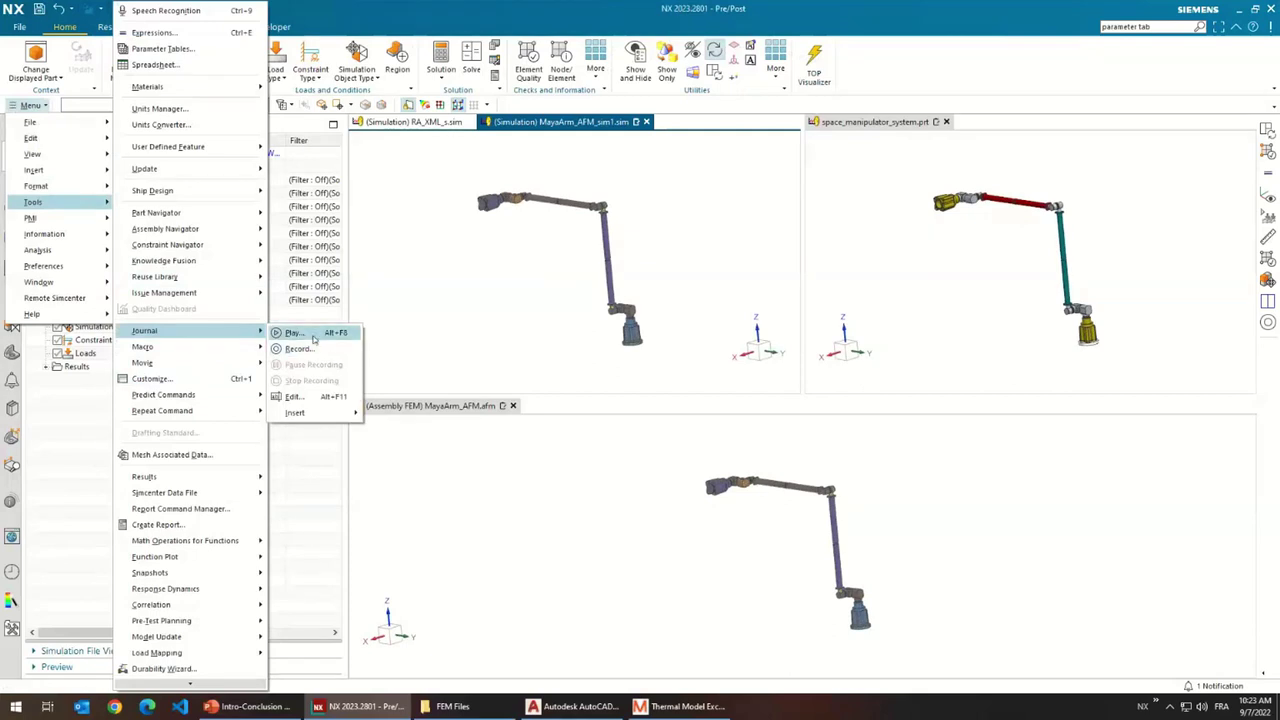
pyautogui.click(406, 17)
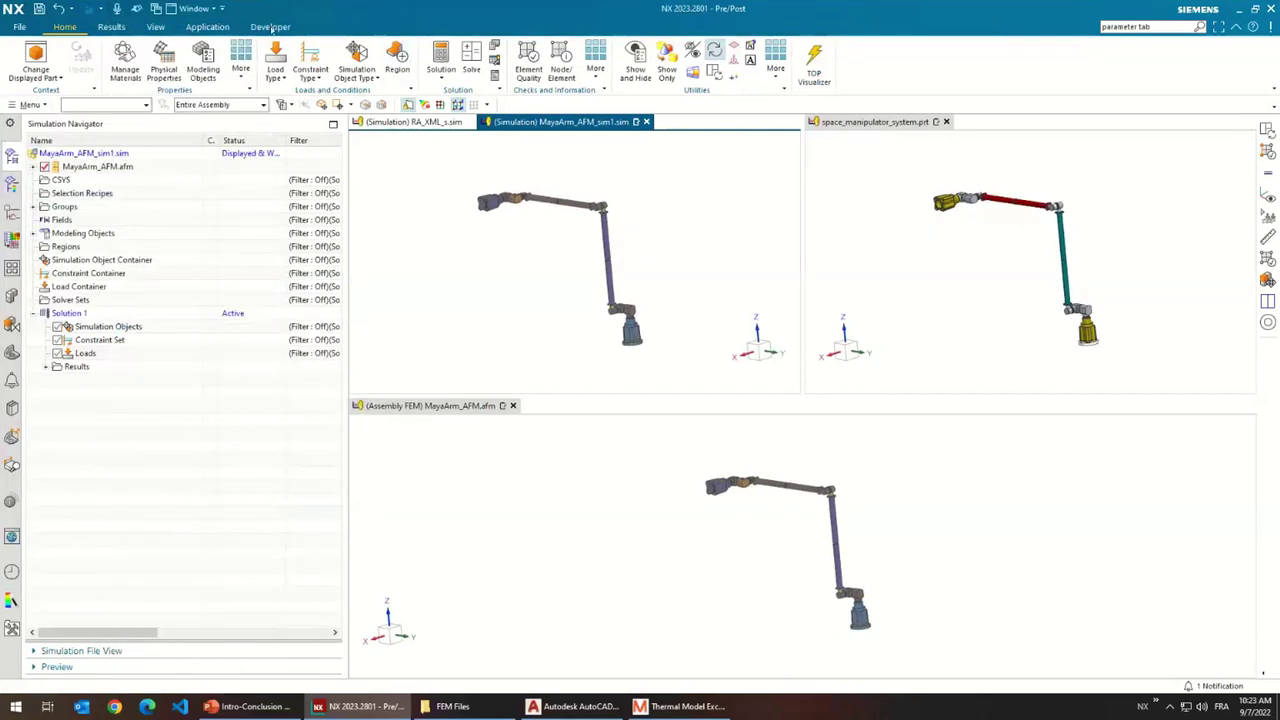
# - Start a new journal recording and set its save location to the FEM Files folder path copied from File Explorer
pyautogui.click(270, 27)
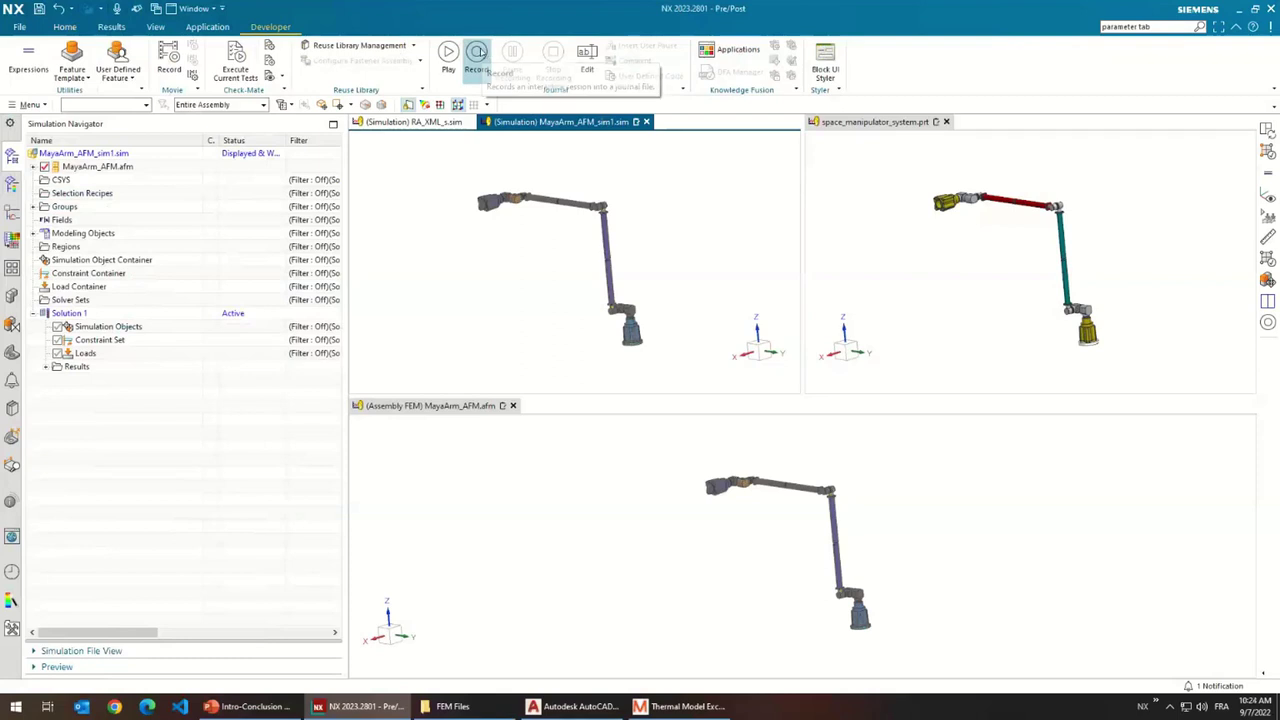
pyautogui.click(488, 55)
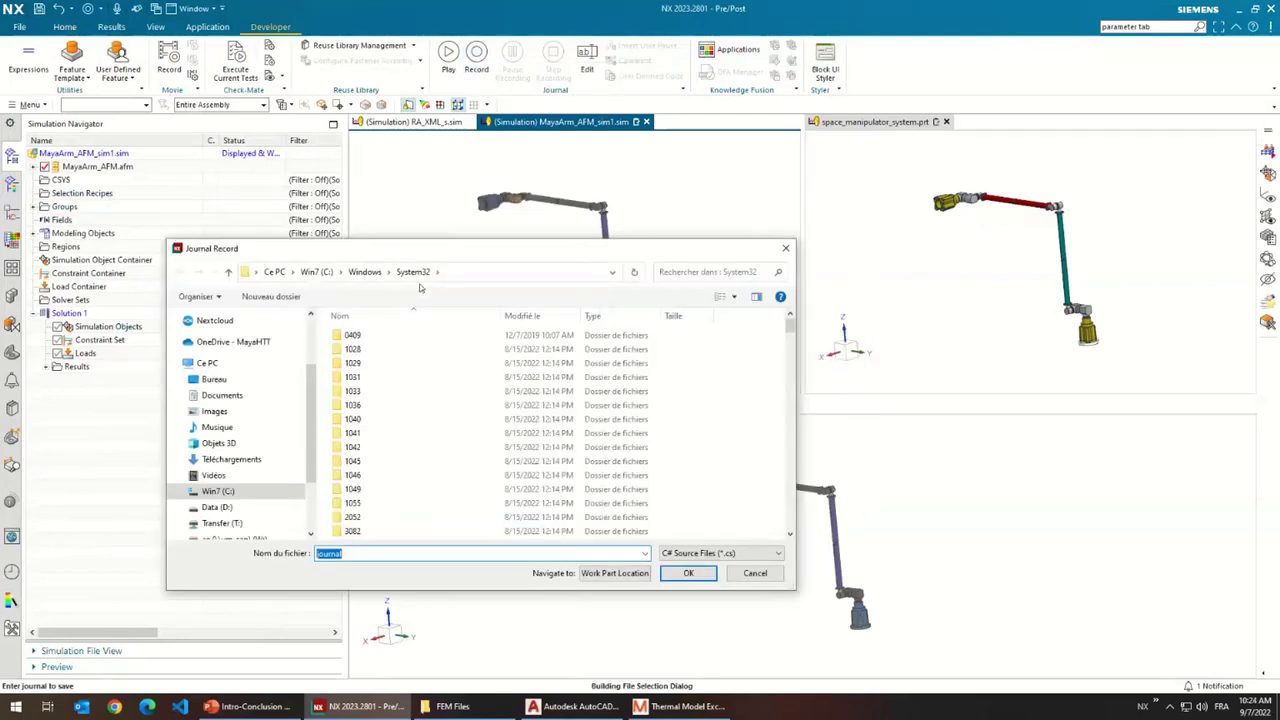
pyautogui.click(440, 706)
pyautogui.click(590, 170)
pyautogui.hotkey('ctrl', 'c')
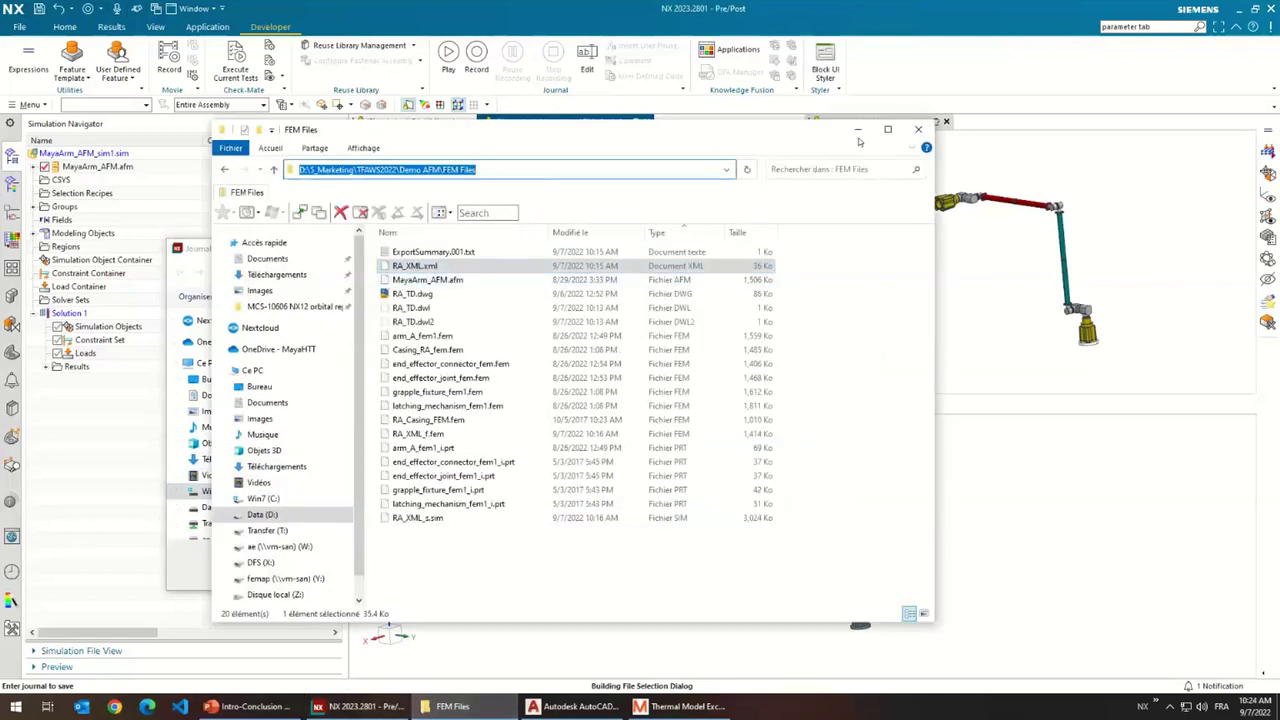
pyautogui.hotkey('alt', 'Tab')
pyautogui.click(525, 275)
pyautogui.hotkey('ctrl', 'v')
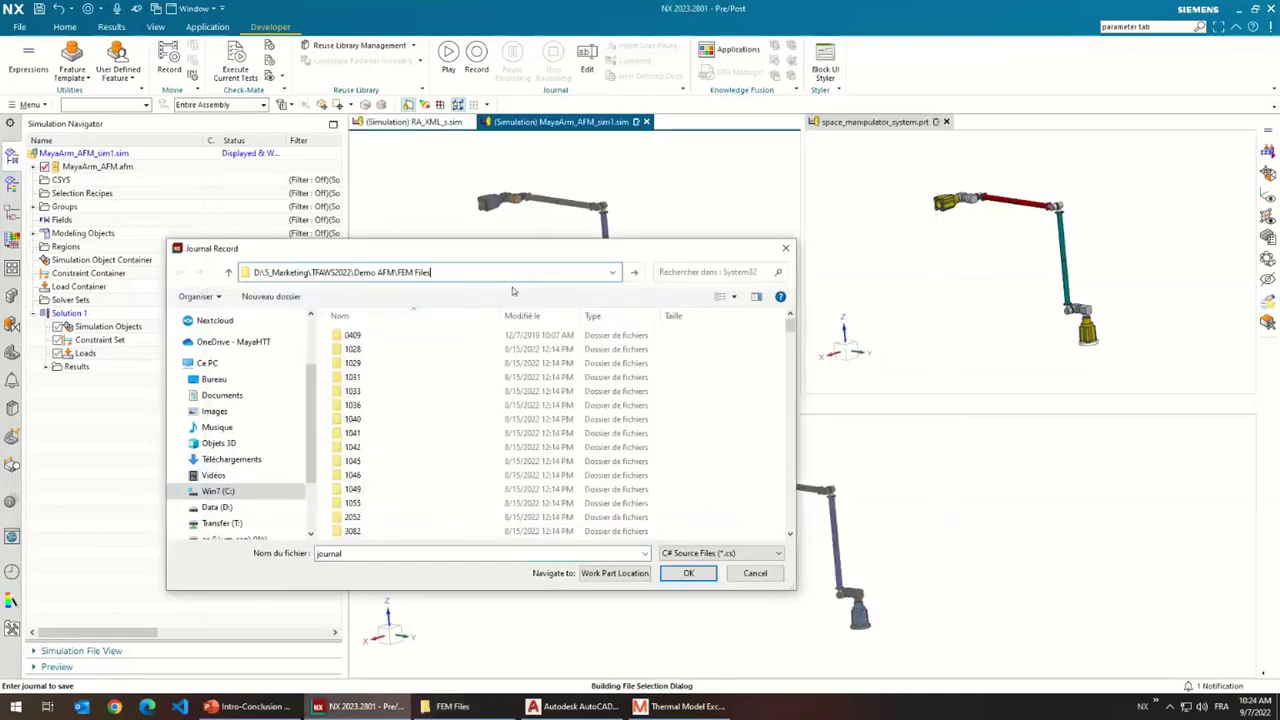
pyautogui.press('Return')
# - Change the save location to Demo AFM's Journals folder, name the journal Stow and begin recording
pyautogui.click(480, 271)
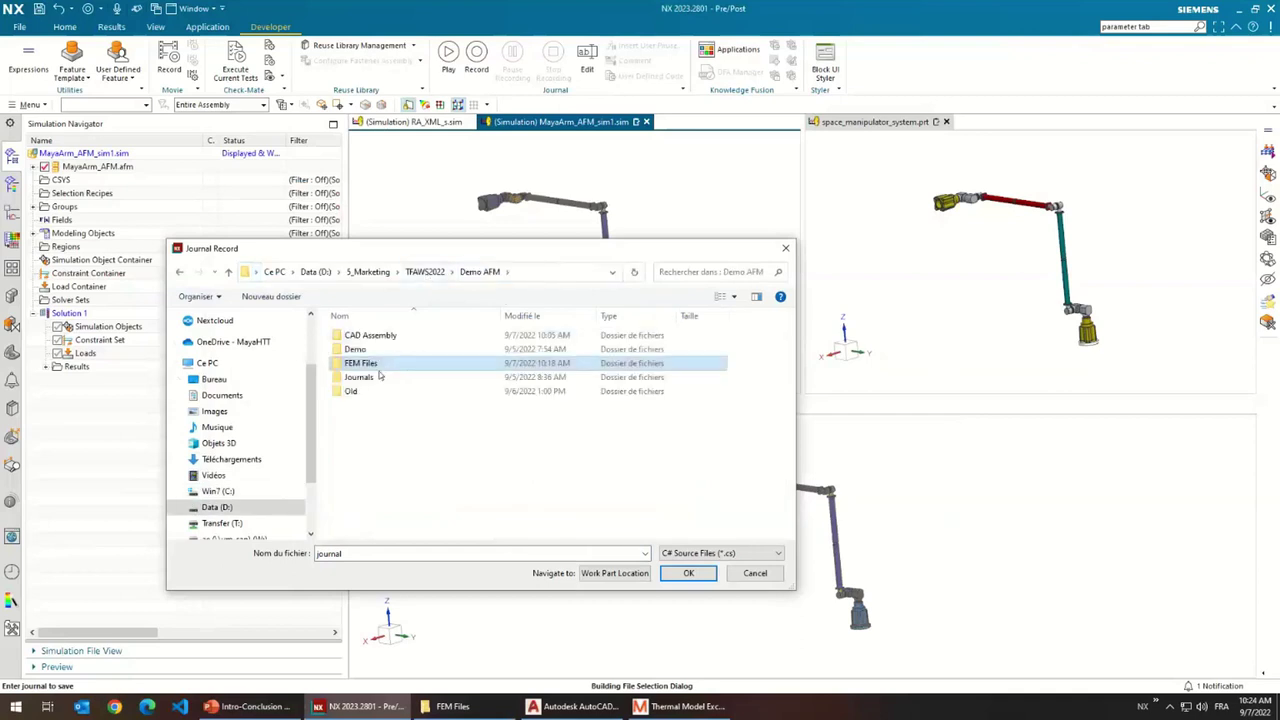
pyautogui.doubleClick(380, 376)
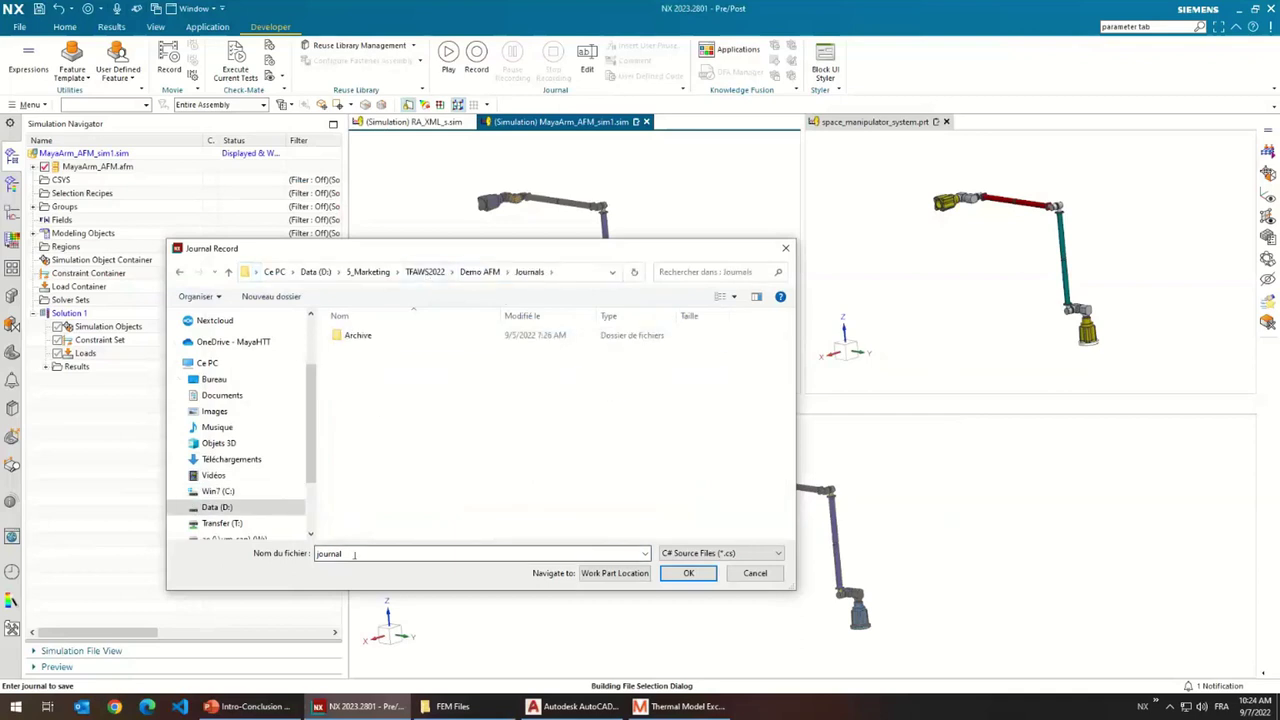
pyautogui.doubleClick(358, 553)
pyautogui.write('Stow')
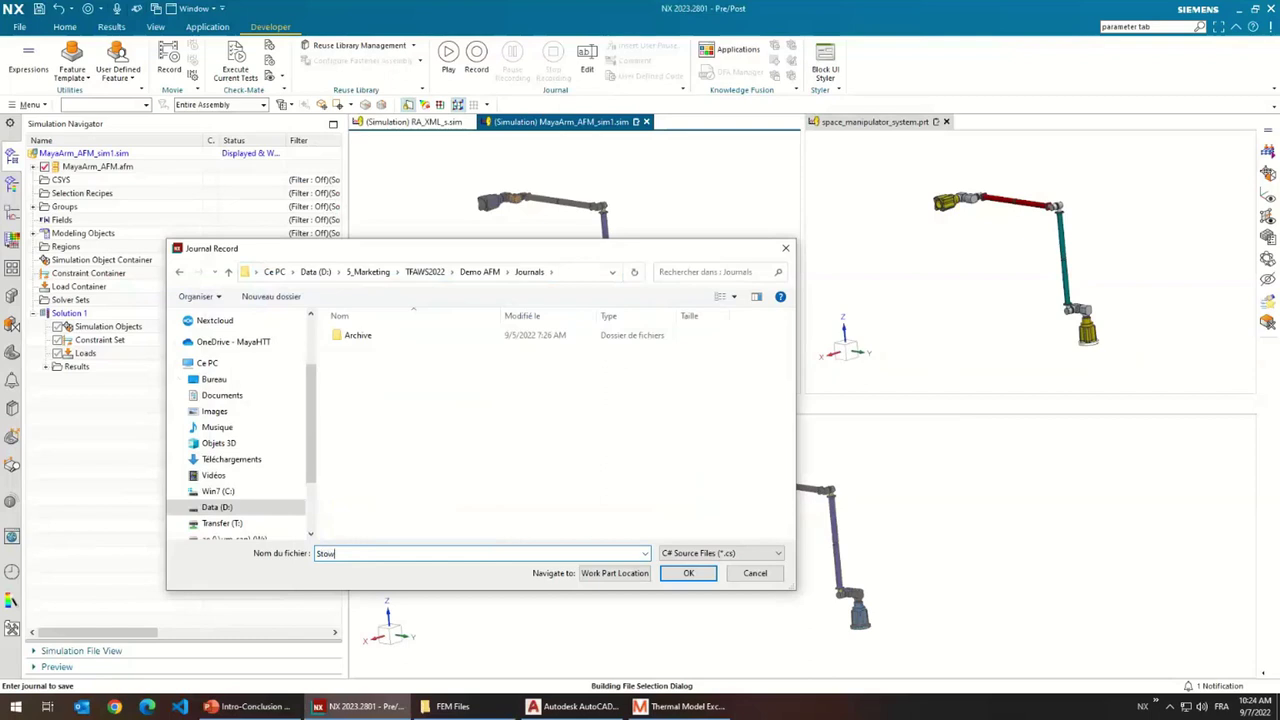
pyautogui.click(688, 573)
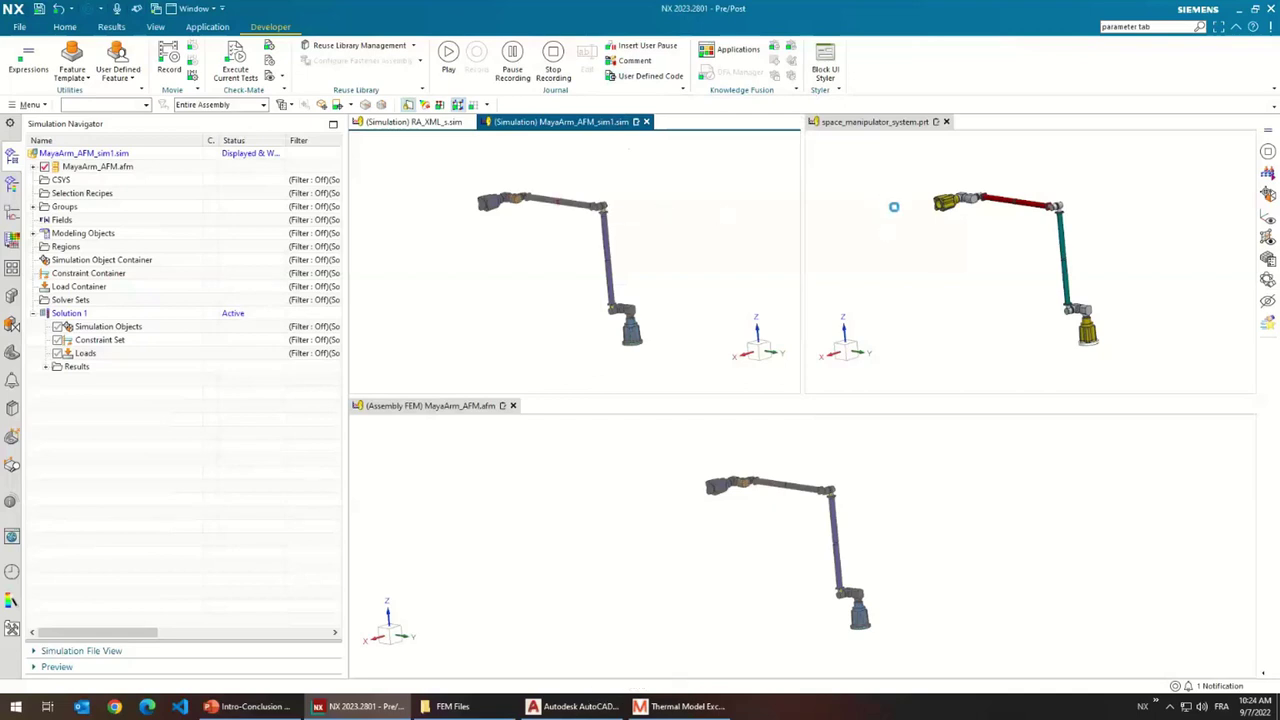
# - Set the ROT2 and ROT3 expressions of space_manipulator_system.prt to 0 degrees
pyautogui.click(894, 206)
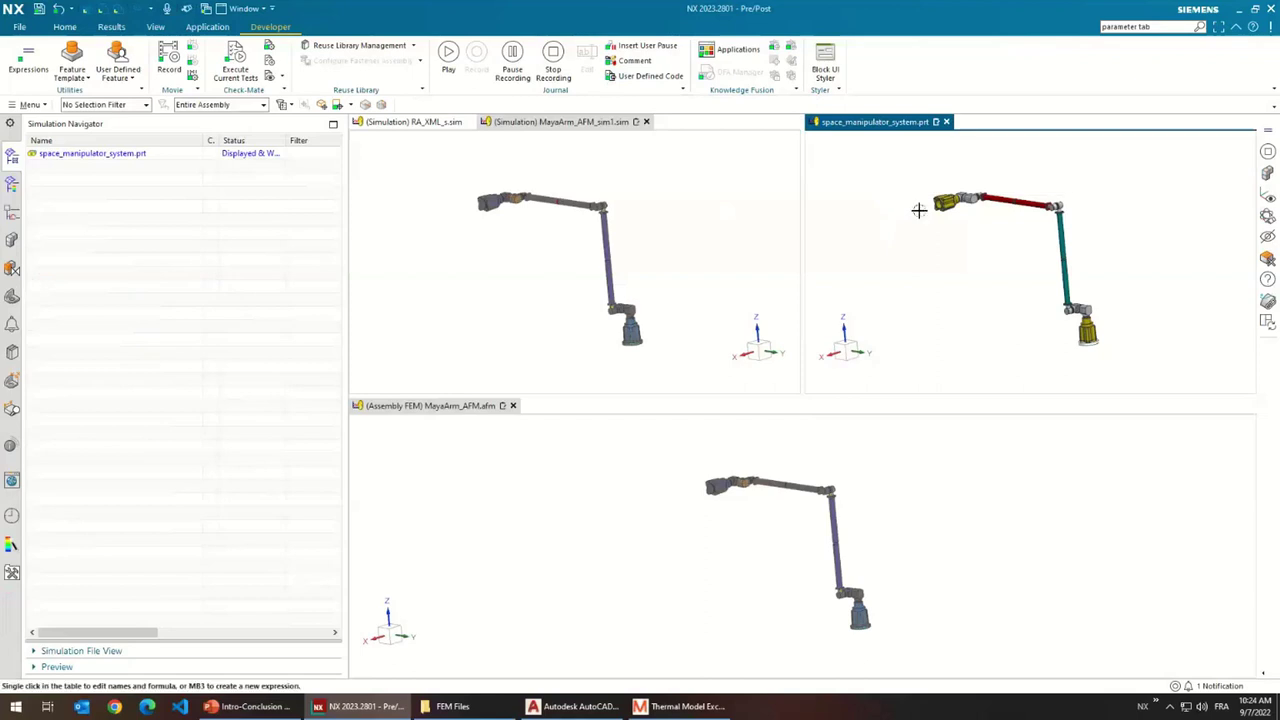
pyautogui.hotkey('ctrl', 'e')
pyautogui.click(440, 89)
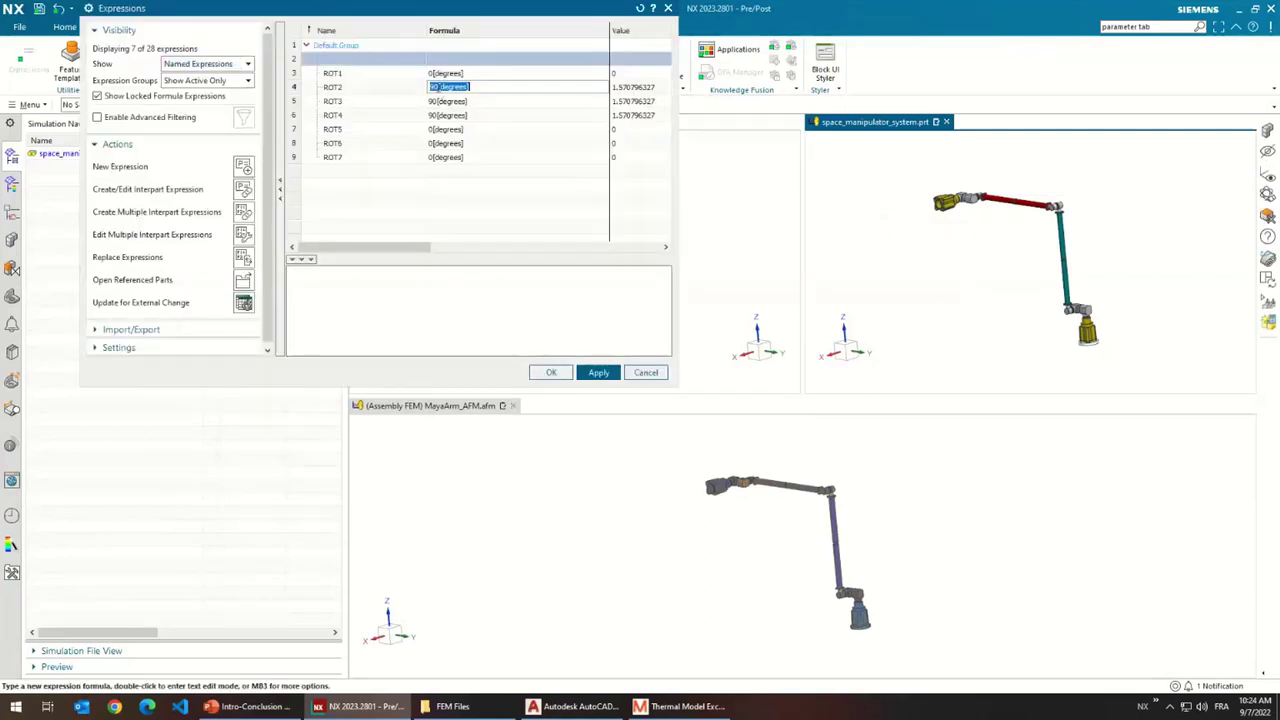
pyautogui.click(425, 87)
pyautogui.press('Delete')
pyautogui.click(438, 103)
pyautogui.click(438, 103)
pyautogui.click(418, 101)
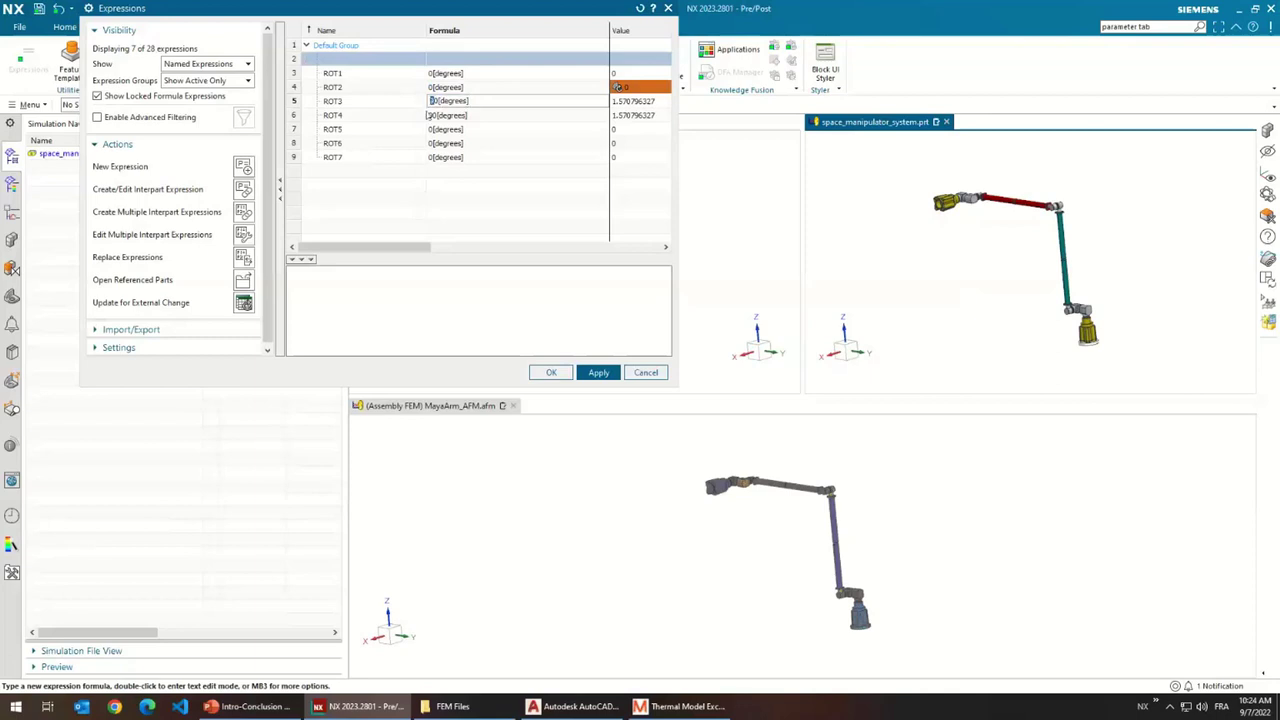
# - Set the ROT4 expression to 0 degrees and apply the expression changes to the CAD assembly
pyautogui.click(430, 115)
pyautogui.click(457, 117)
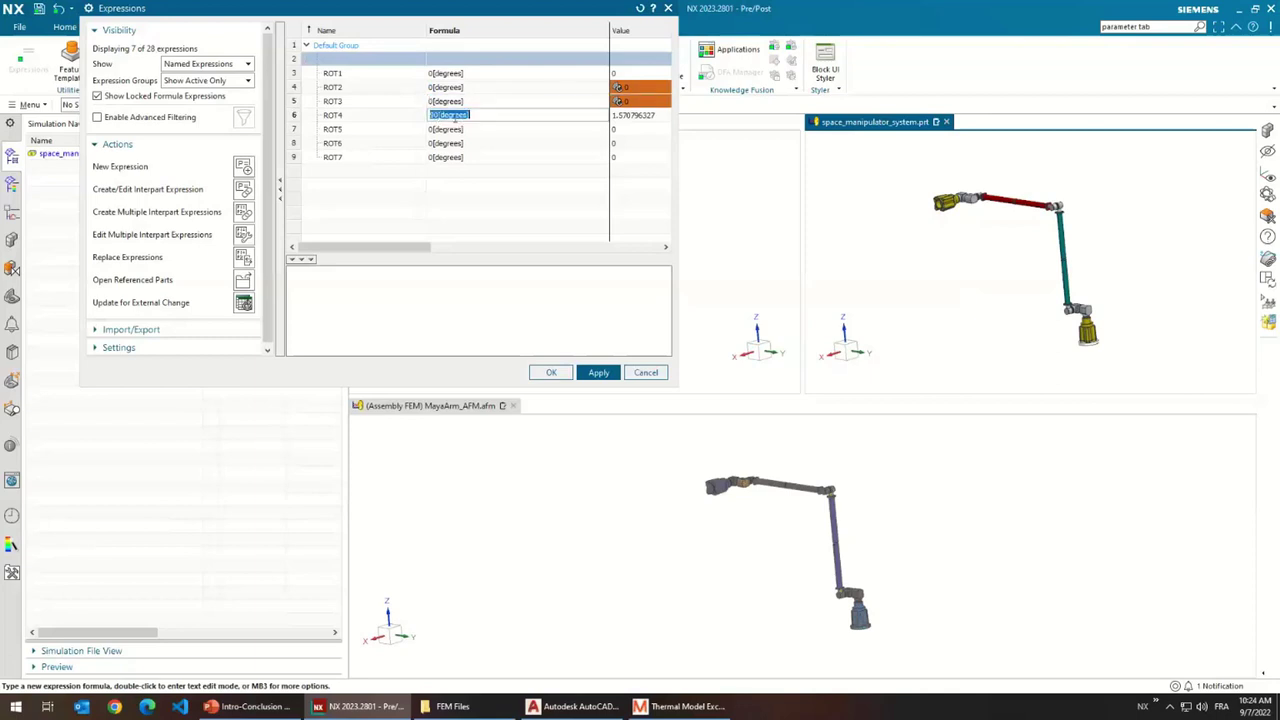
pyautogui.write('0')
pyautogui.press('Return')
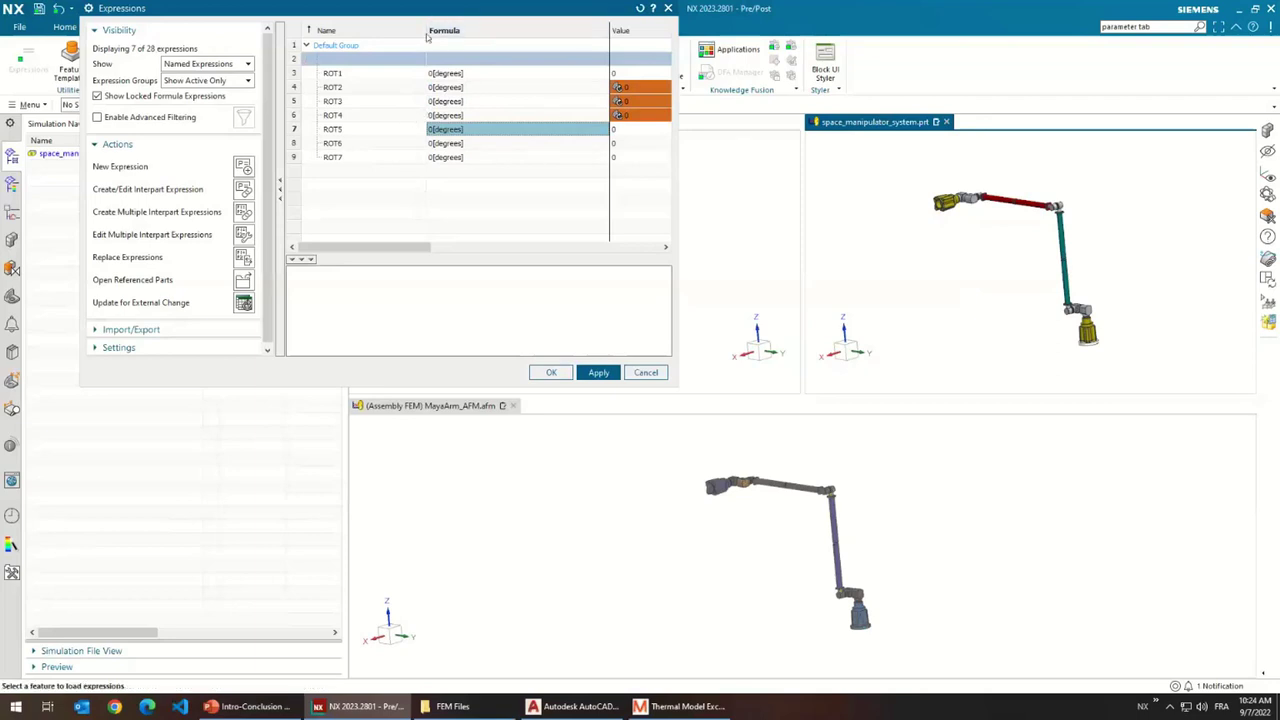
pyautogui.moveTo(436, 10); pyautogui.dragTo(420, 54)
pyautogui.click(550, 417)
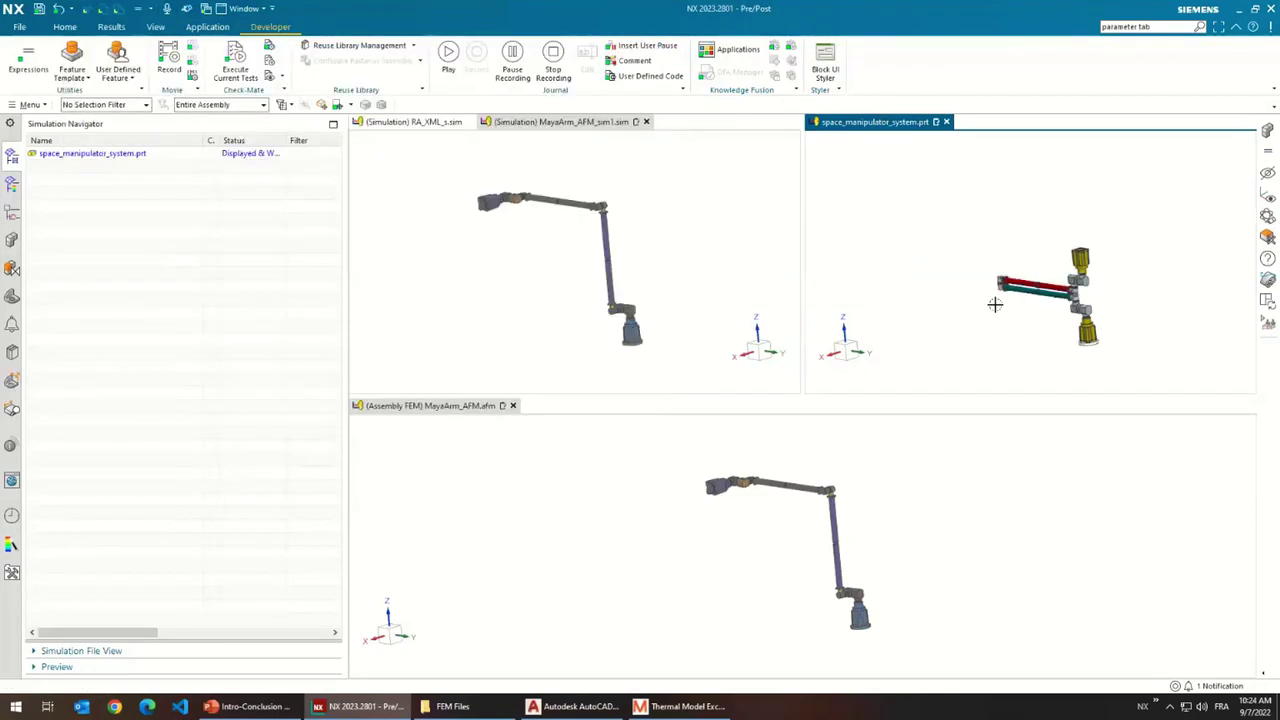
# - Update the MayaArm_AFM.afm assembly FEM to match the stowed CAD arm and make MayaArm_AFM_sim1.sim the active window
pyautogui.click(805, 480)
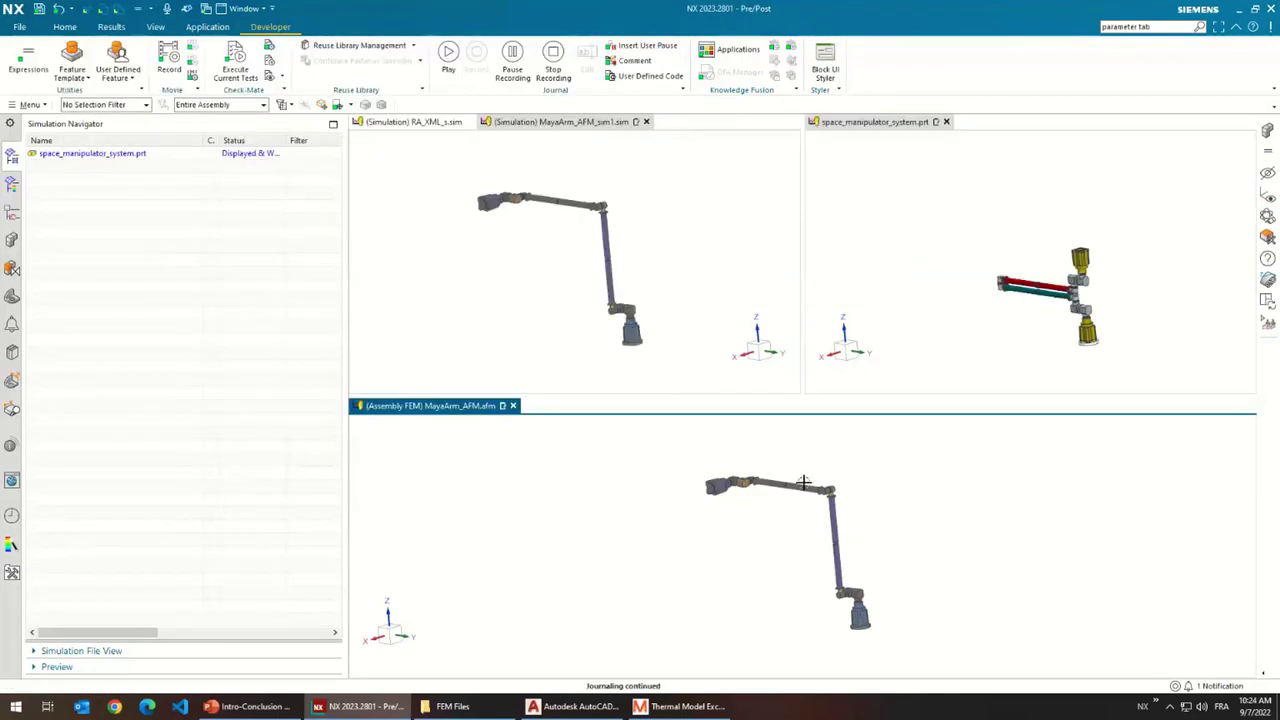
pyautogui.click(72, 27)
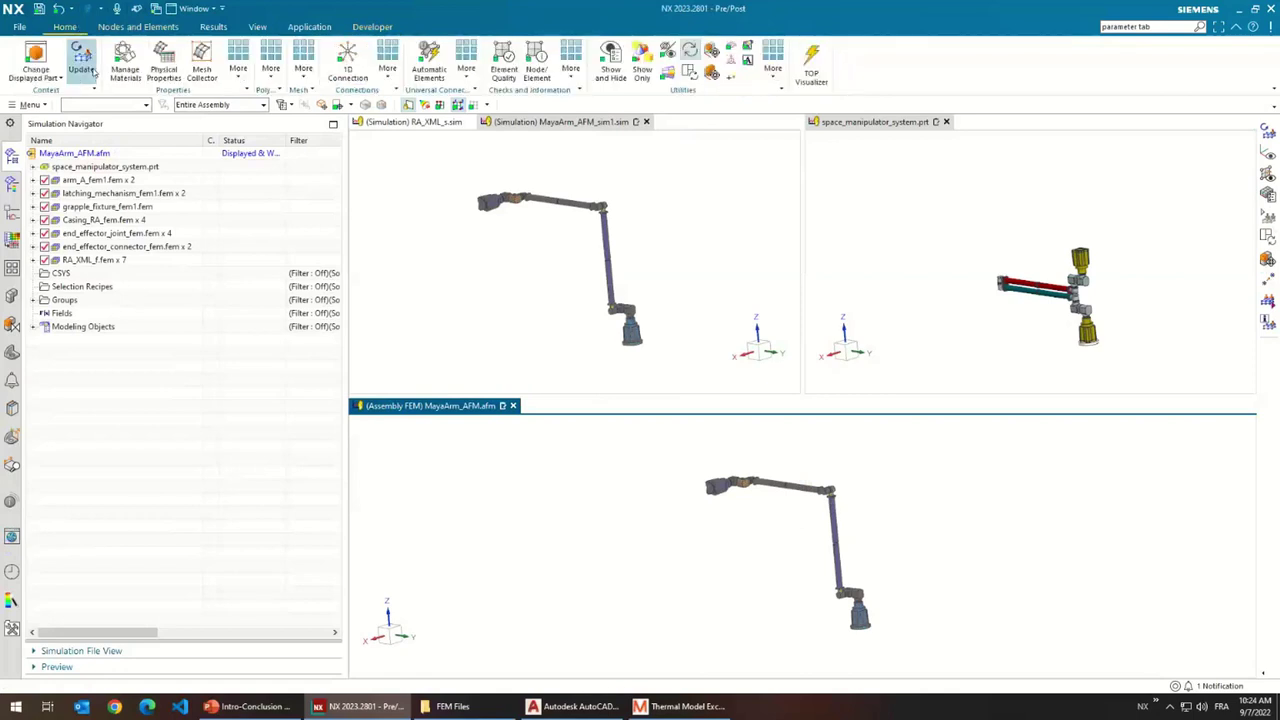
pyautogui.click(700, 207)
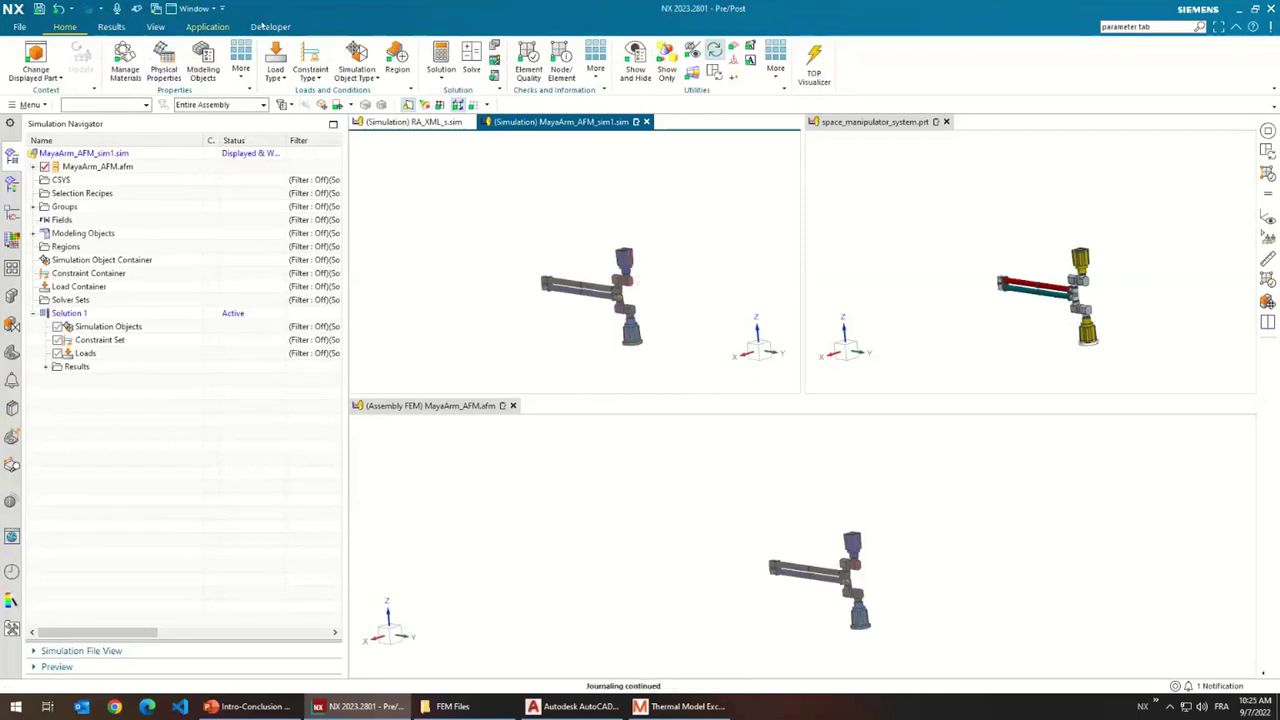
# - Stop the journal recording and check the Journals folder in File Explorer for the Stow.cs file
pyautogui.click(270, 27)
pyautogui.click(553, 60)
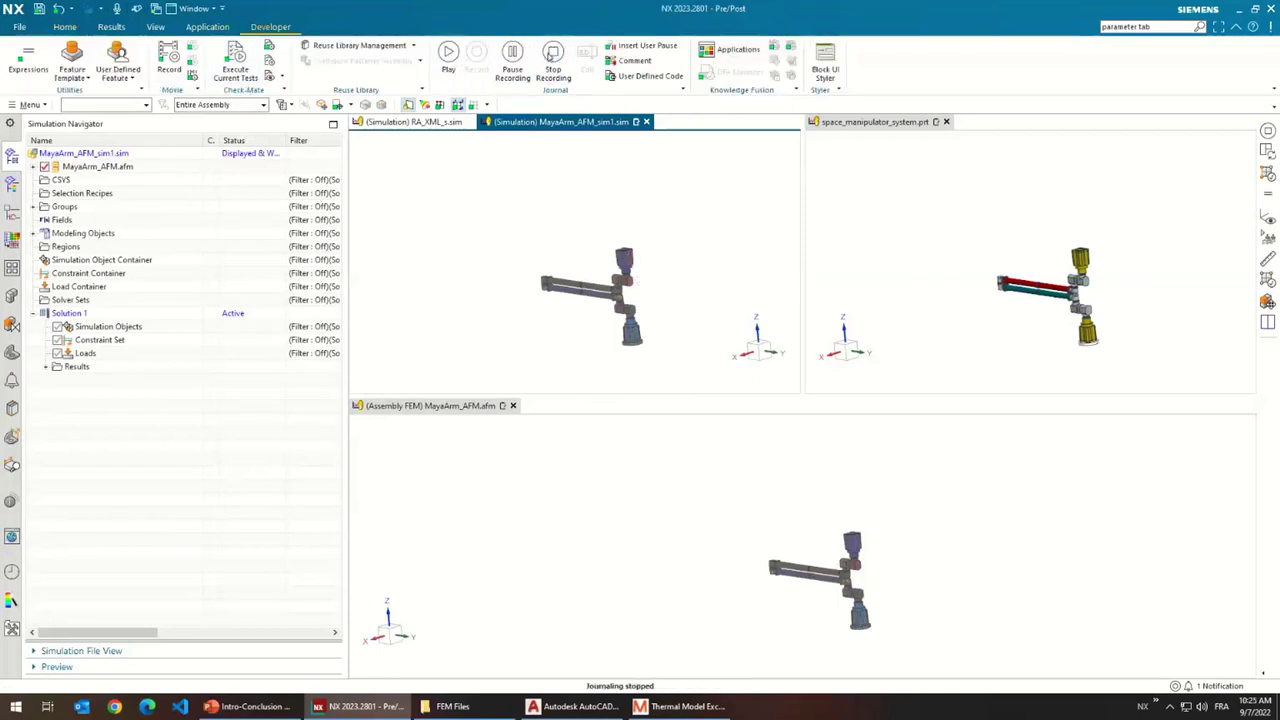
pyautogui.click(452, 706)
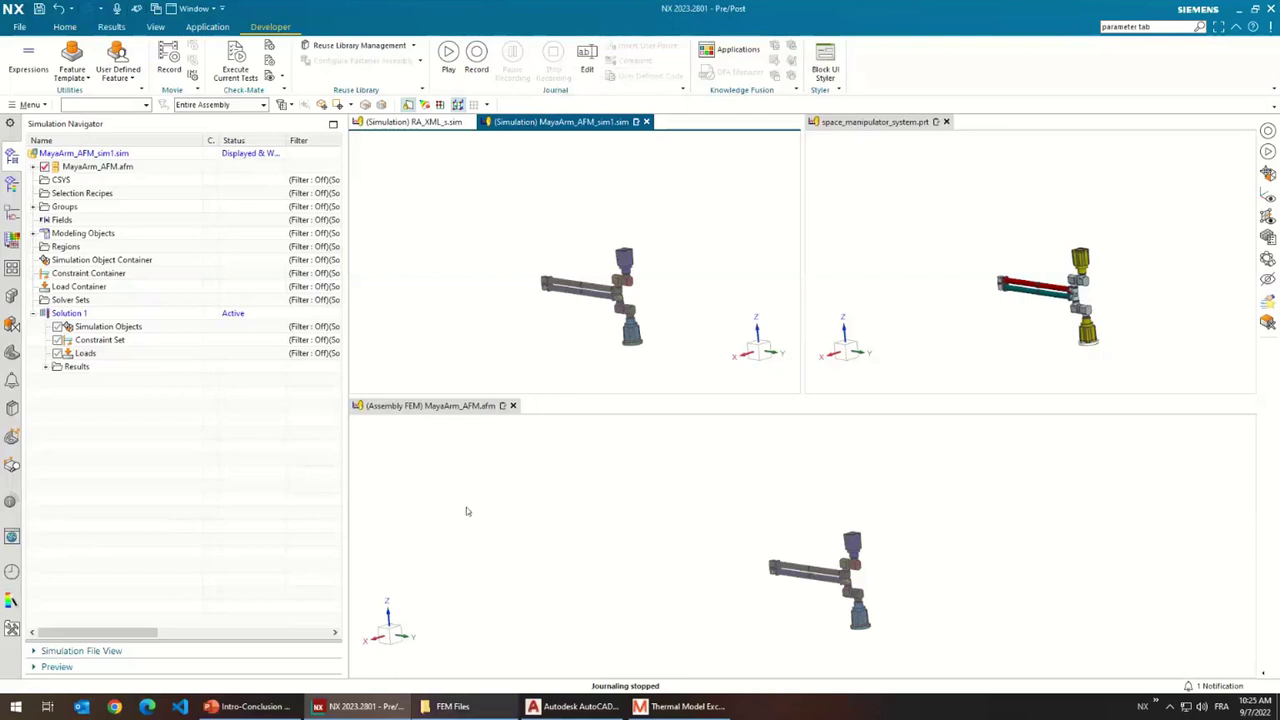
pyautogui.click(525, 170)
pyautogui.doubleClick(434, 294)
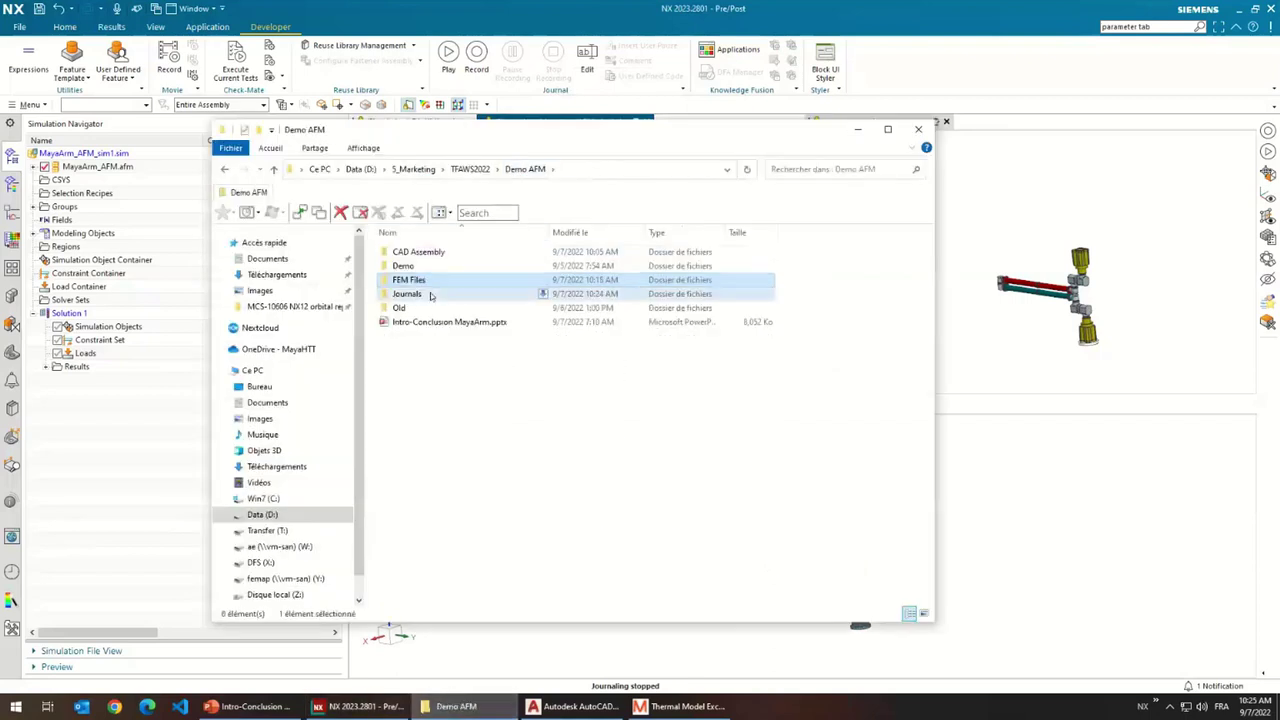
pyautogui.click(405, 266)
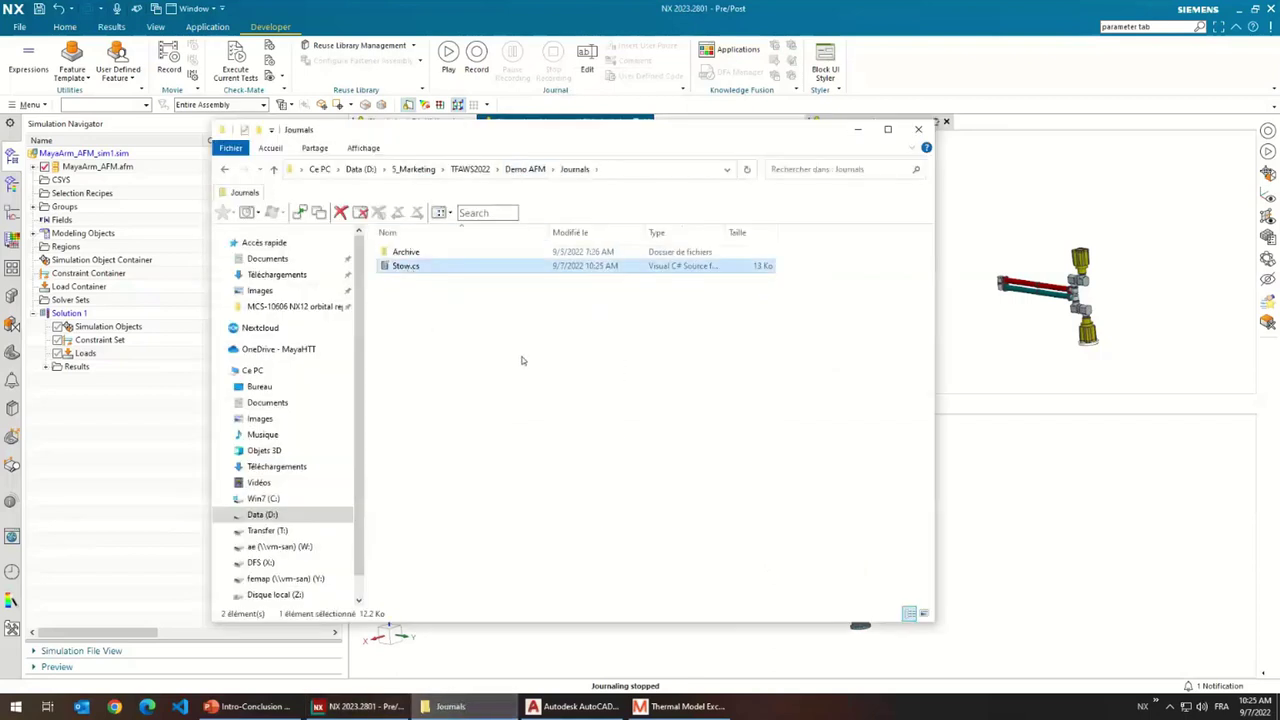
pyautogui.click(857, 129)
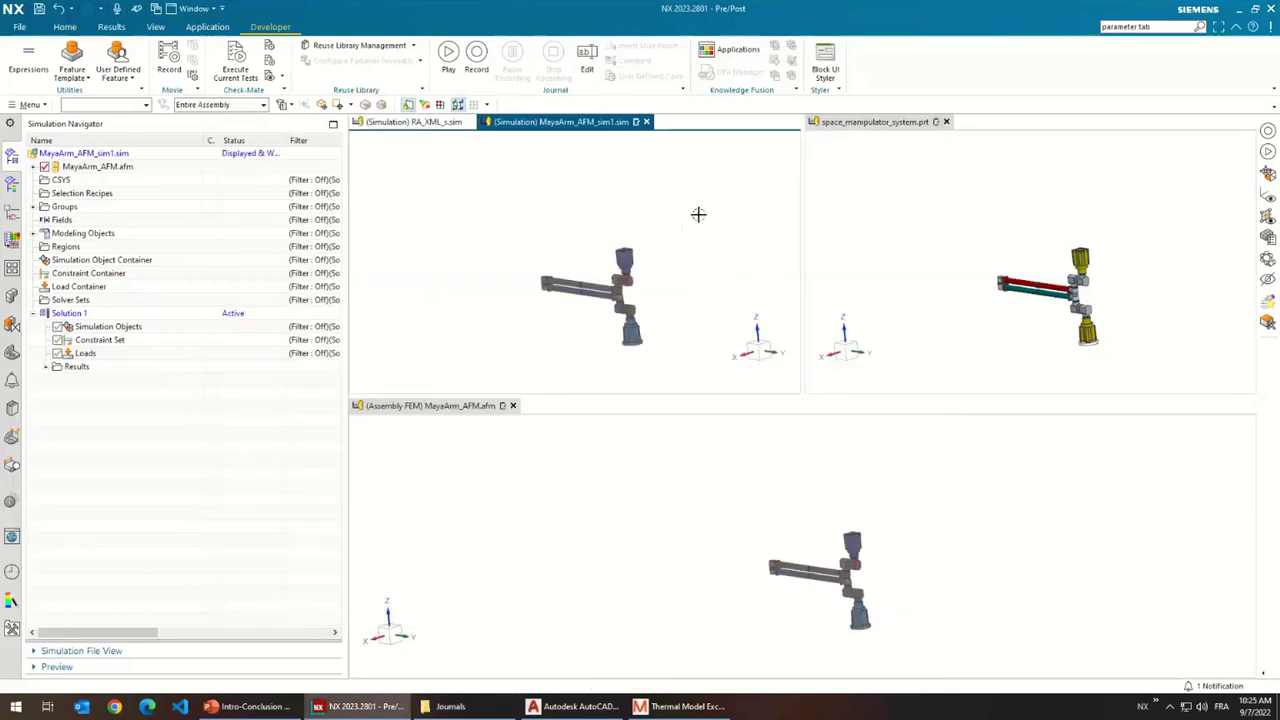
# - Start recording a second journal named Deploy in the Journals folder
pyautogui.click(476, 55)
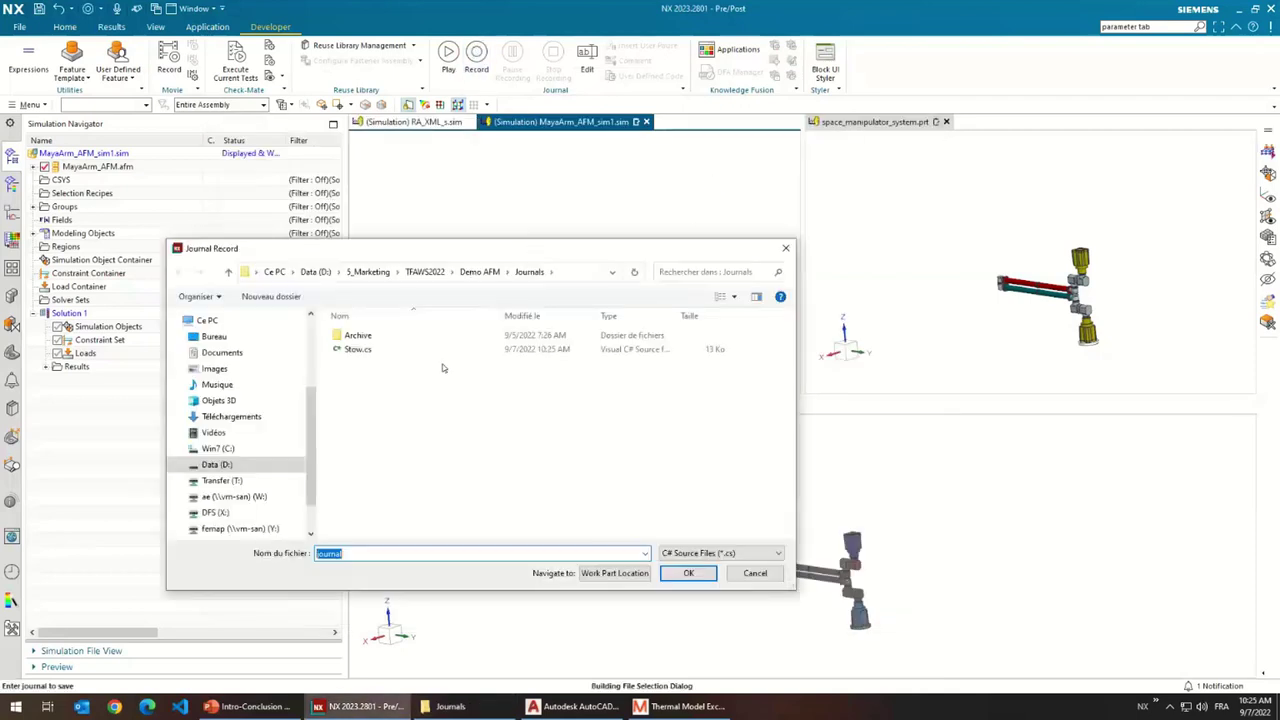
pyautogui.write('Deploy')
pyautogui.press('Return')
# - Open the expressions of space_manipulator_system.prt and set ROT2 to 90 degrees
pyautogui.click(903, 188)
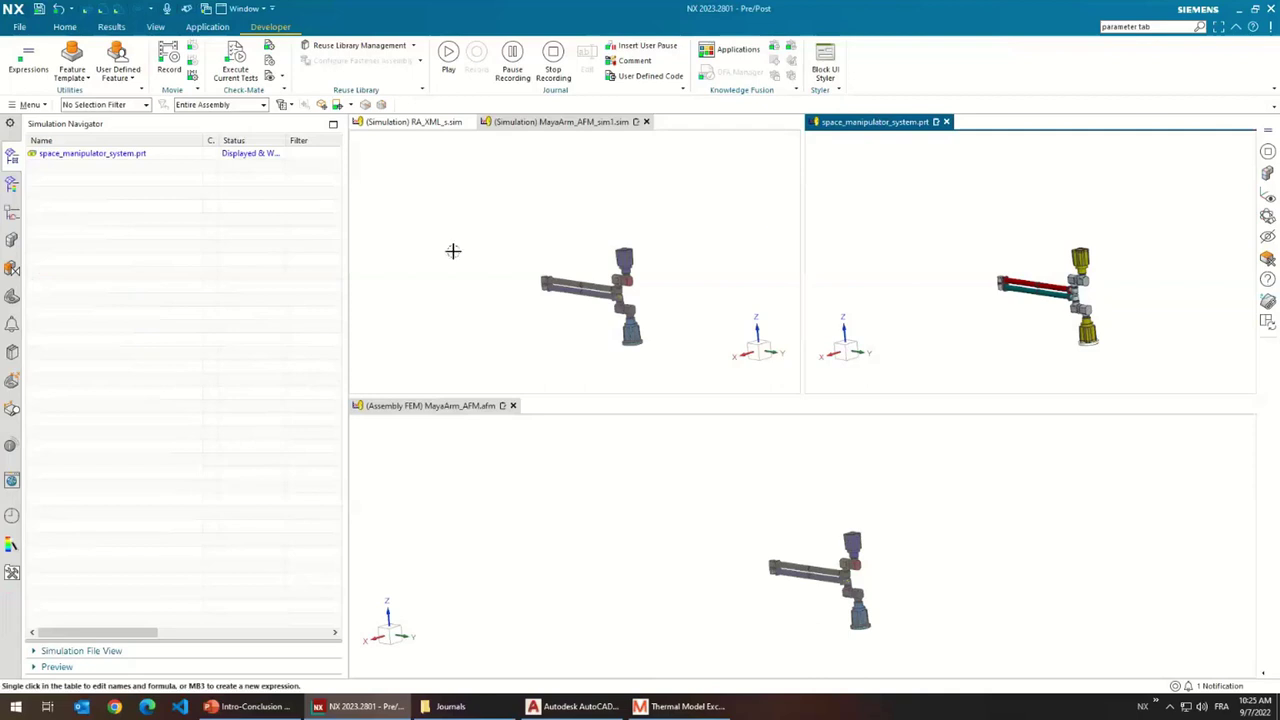
pyautogui.hotkey('ctrl', 'e')
pyautogui.click(414, 137)
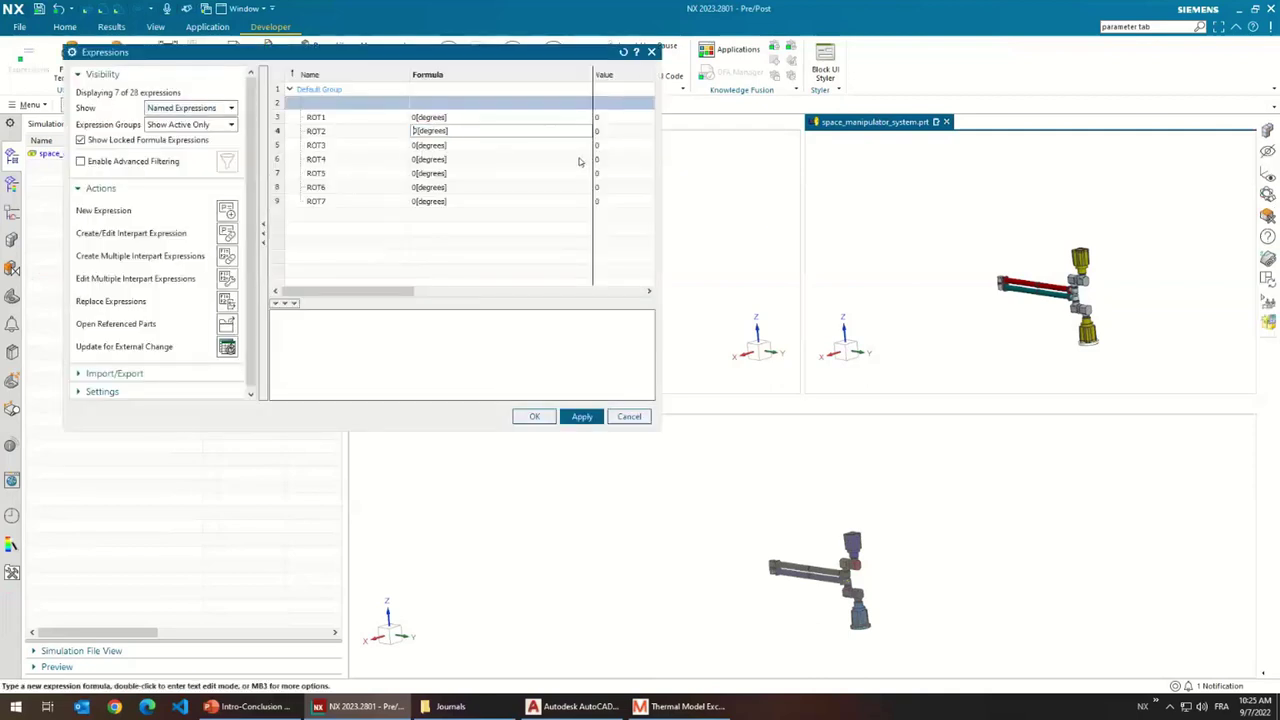
pyautogui.write('9')
pyautogui.press('Return')
pyautogui.hotkey('ctrl', 'c')
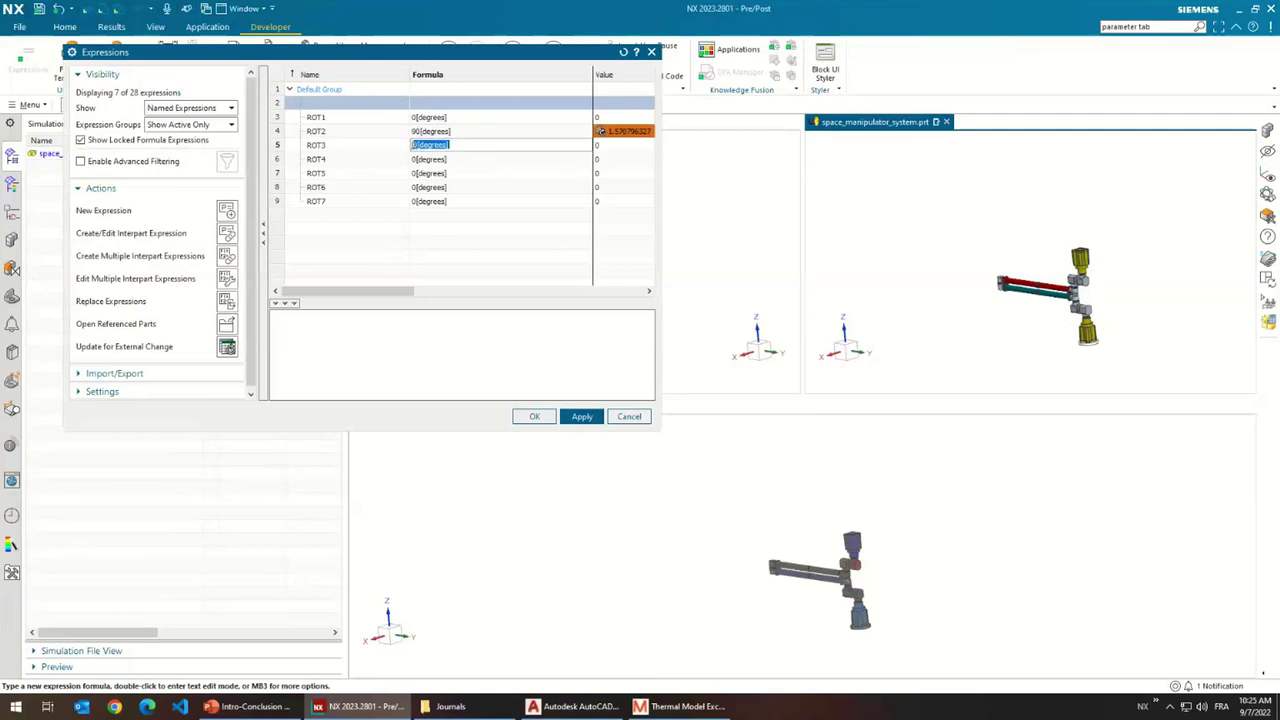
# - Set the ROT3 expression to 90 degrees
pyautogui.write('6')
pyautogui.press('Return')
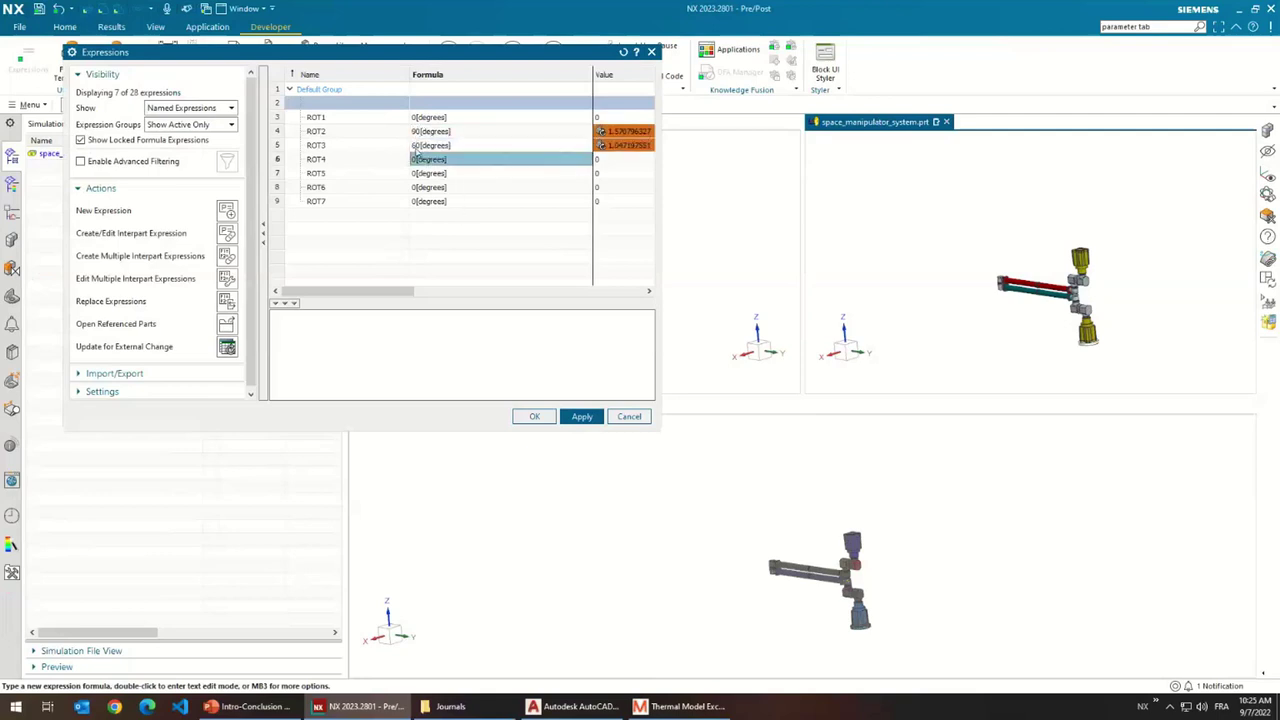
pyautogui.click(414, 146)
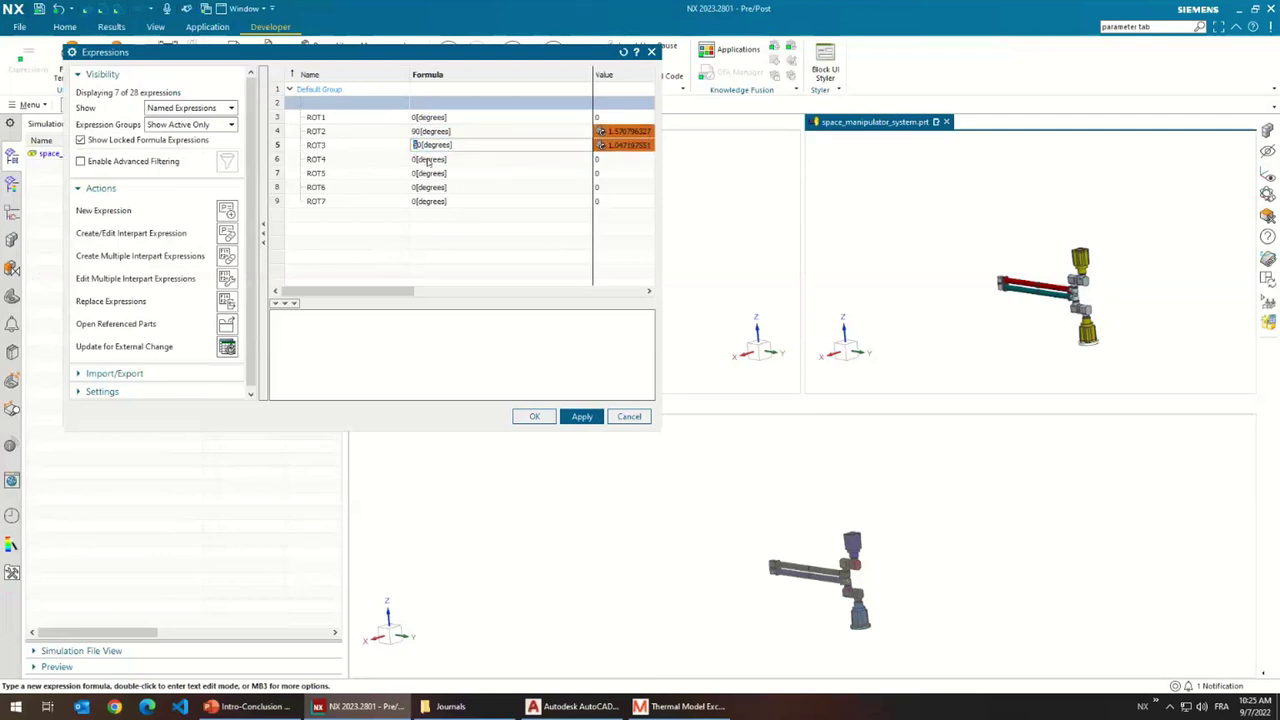
pyautogui.hotkey('ctrl', 'v')
pyautogui.moveTo(449, 146); pyautogui.dragTo(398, 147)
pyautogui.press('BackSpace')
# - Set the ROT4 expression to 90 degrees and apply the expression changes to the CAD assembly
pyautogui.click(430, 159)
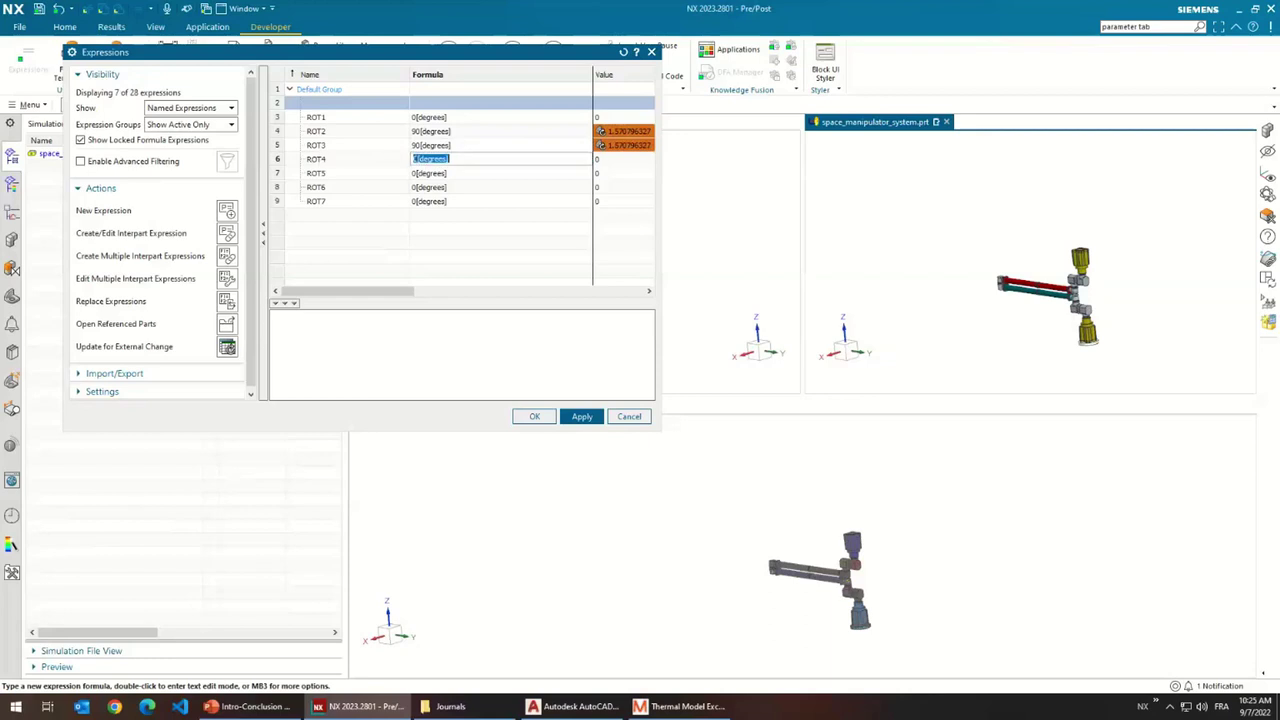
pyautogui.press('Home')
pyautogui.write('9')
pyautogui.press('Return')
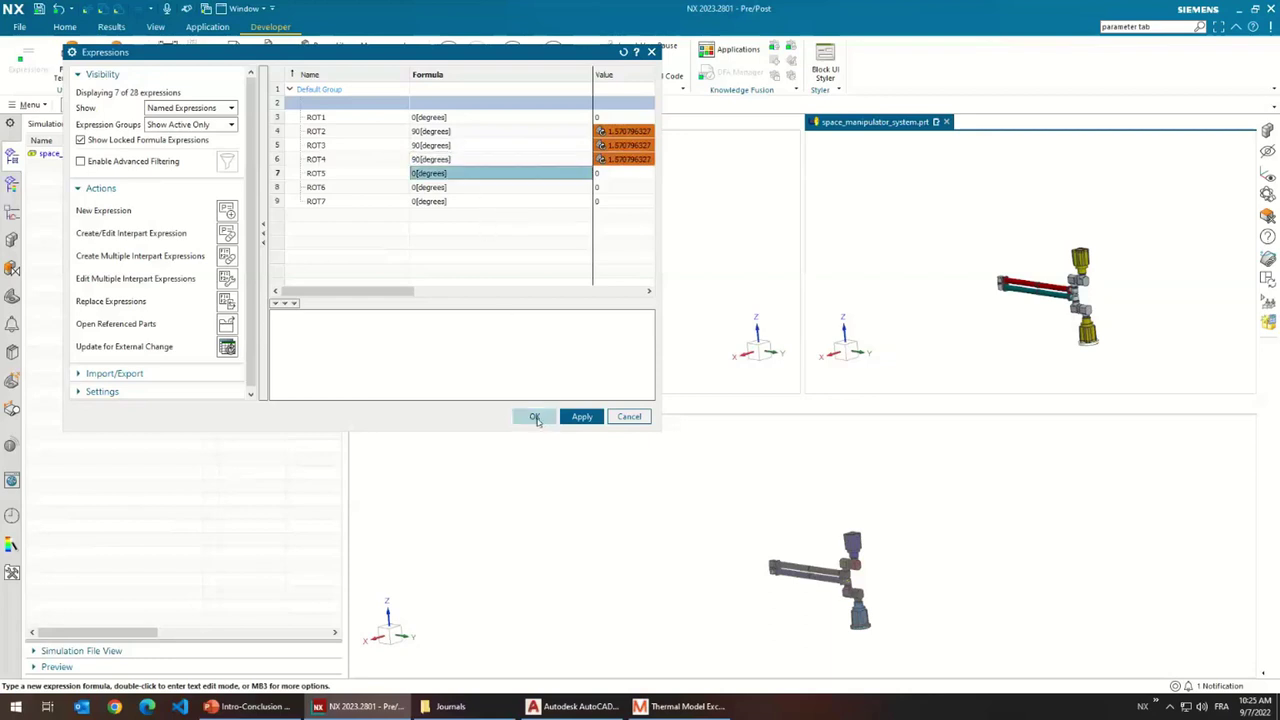
pyautogui.click(581, 416)
pyautogui.click(534, 416)
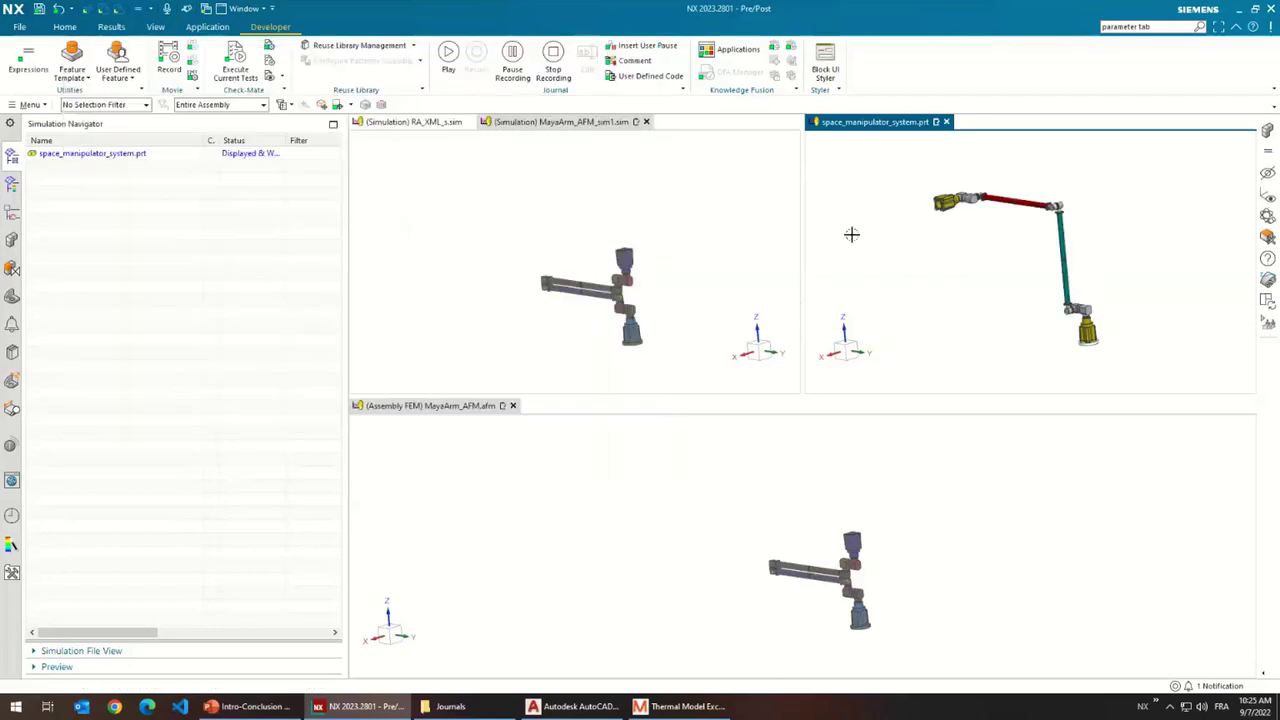
# - Update the MayaArm_AFM.afm assembly FEM to match the deployed CAD arm and make MayaArm_AFM_sim1.sim the active window
pyautogui.click(738, 516)
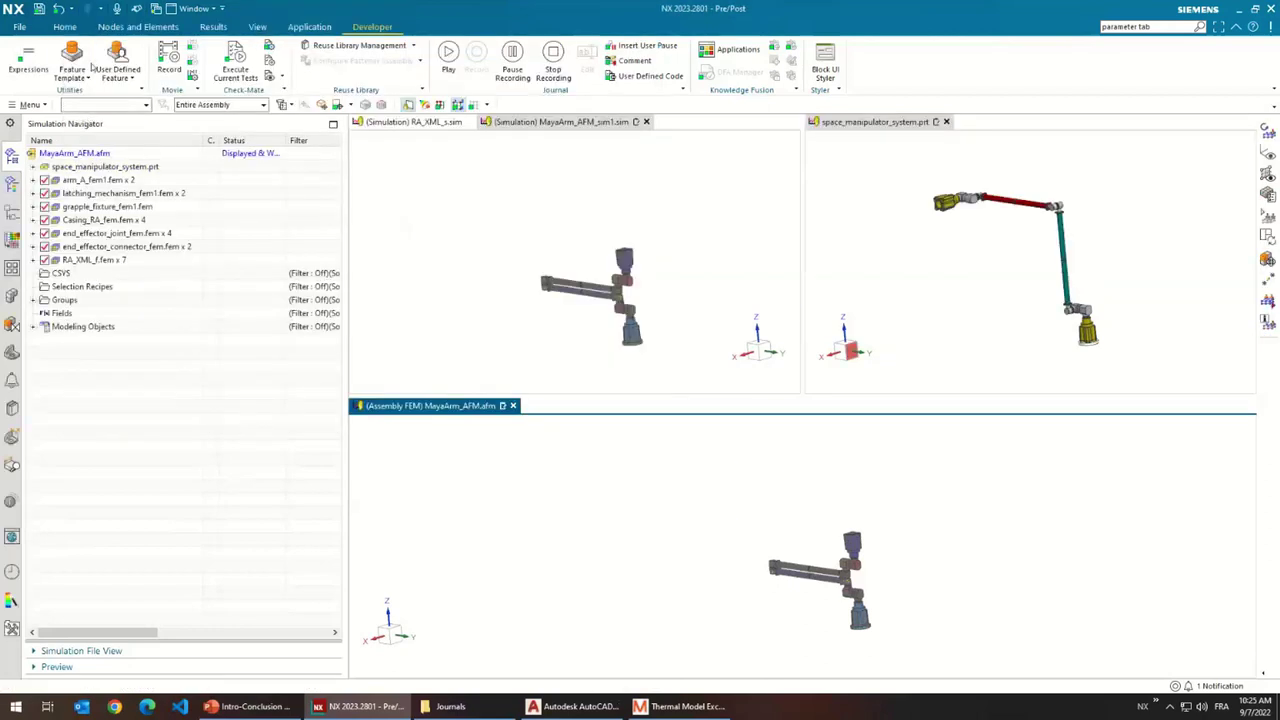
pyautogui.click(66, 27)
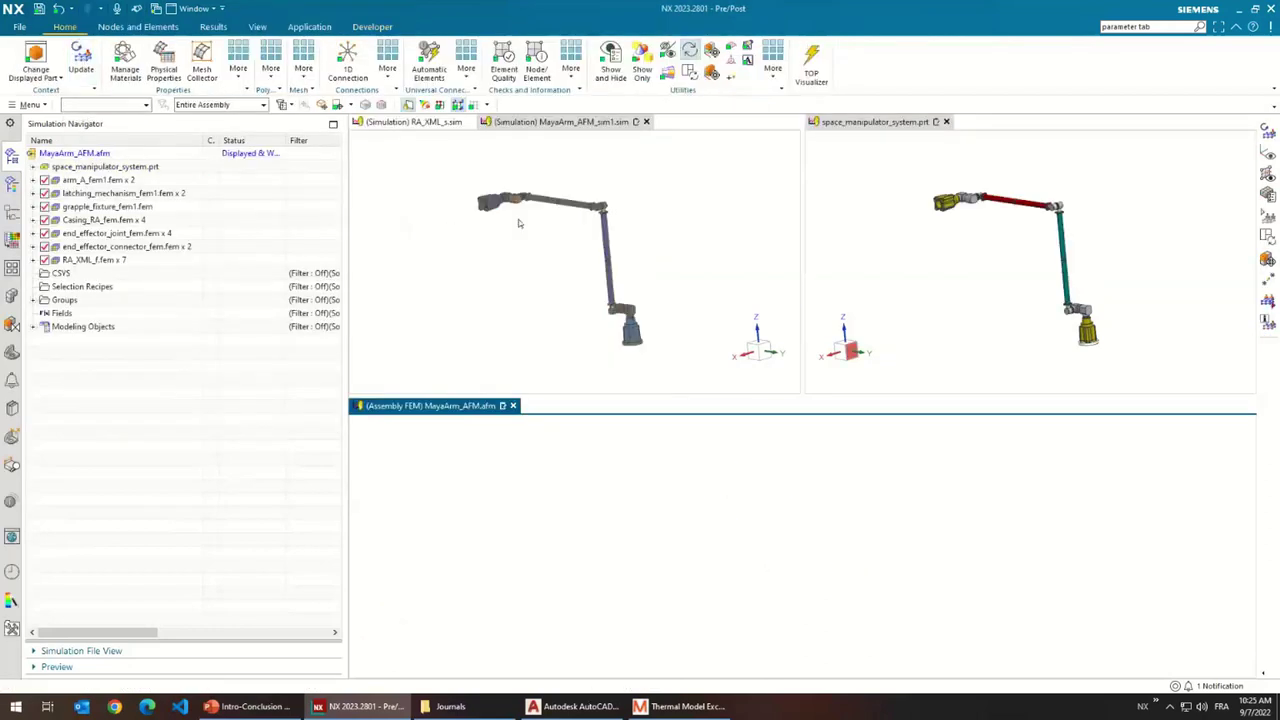
pyautogui.click(472, 311)
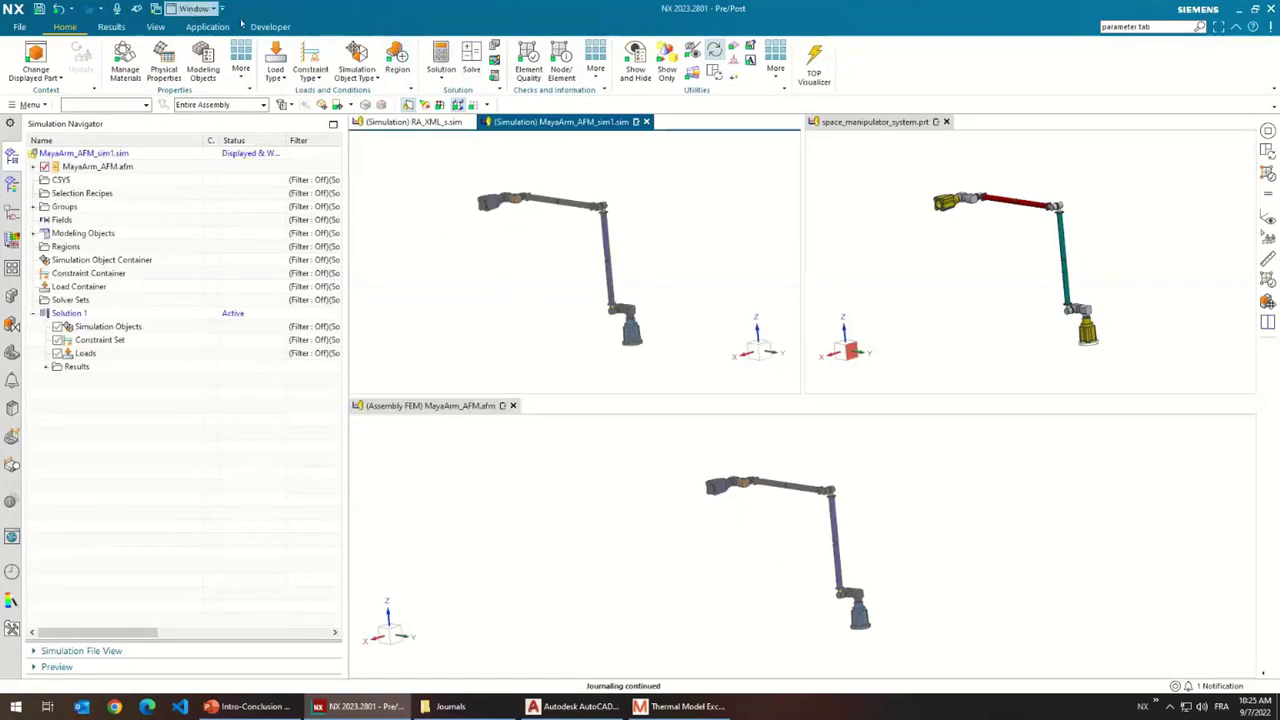
# - Stop the journal recording and check the Journals folder in File Explorer for the Deploy.cs file
pyautogui.click(553, 60)
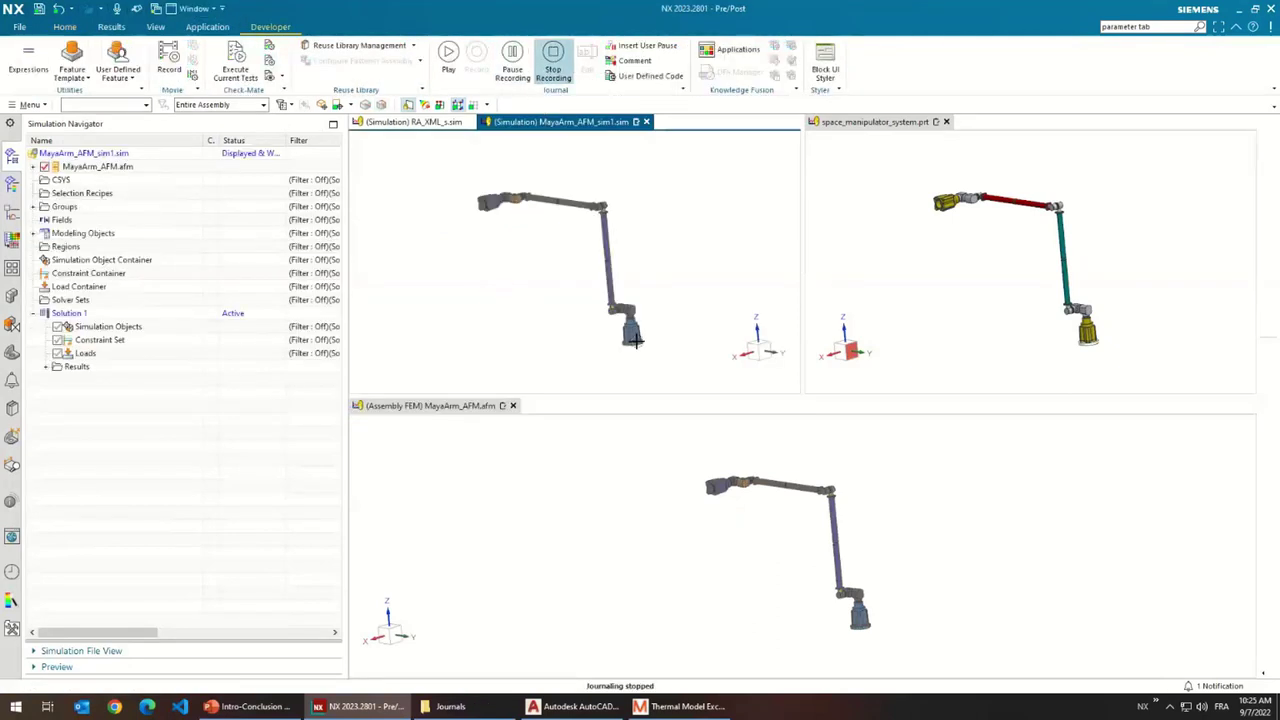
pyautogui.click(467, 710)
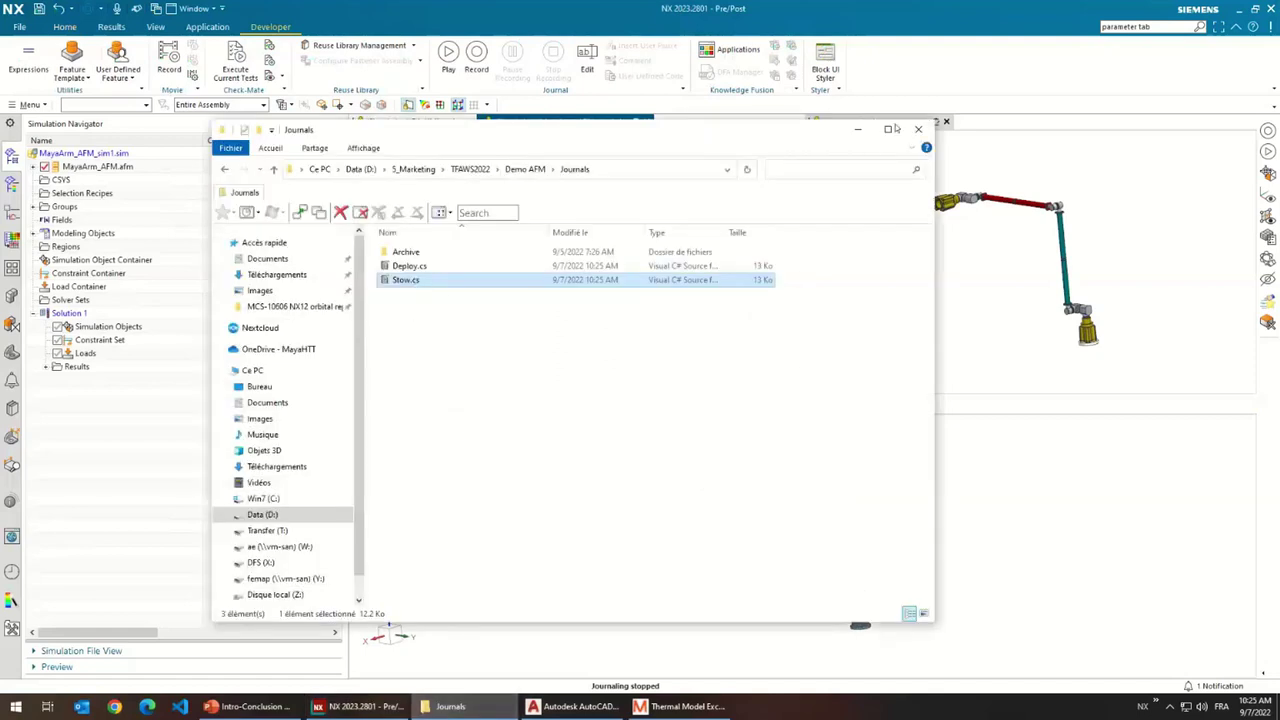
pyautogui.click(857, 129)
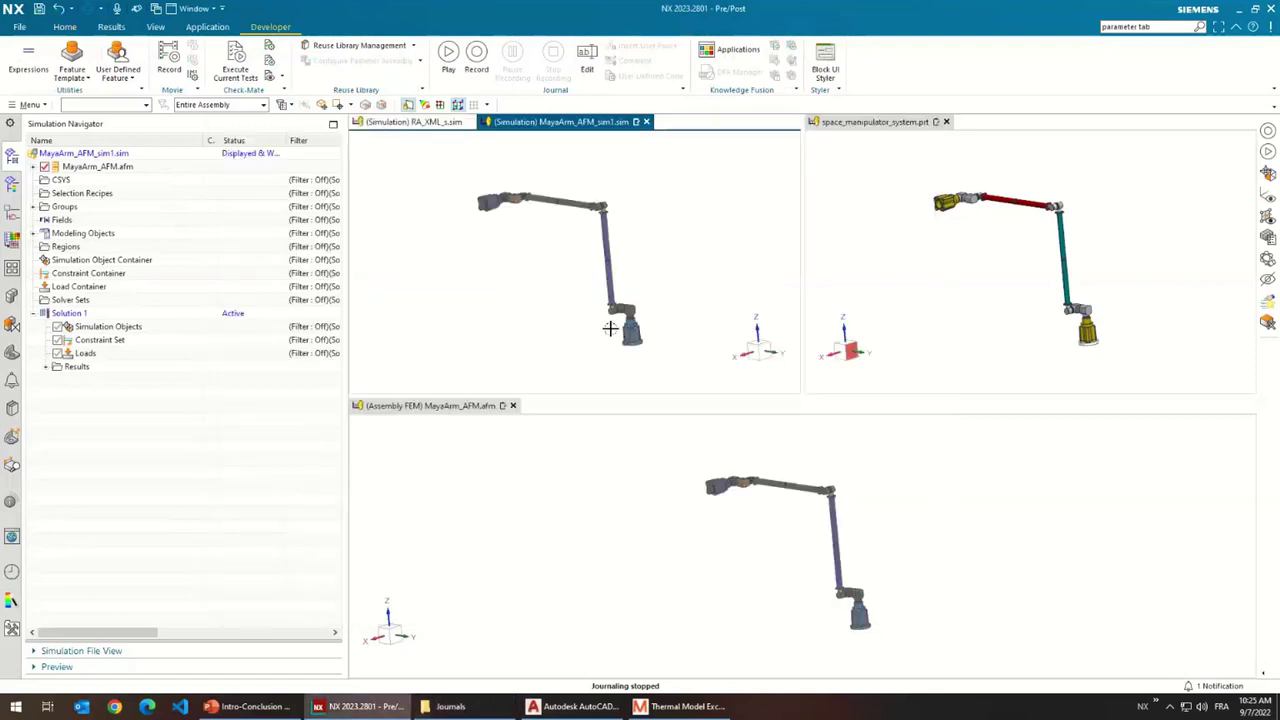
pyautogui.click(458, 279)
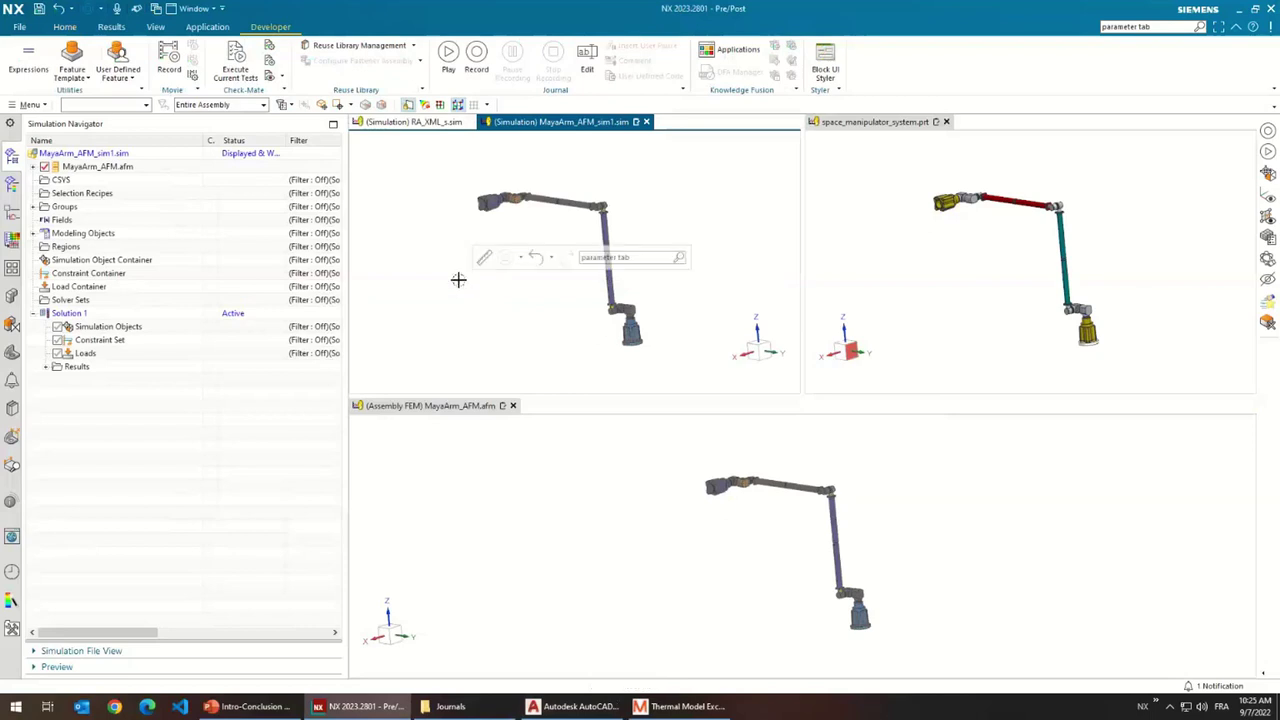
pyautogui.hotkey('ctrl', 'u')
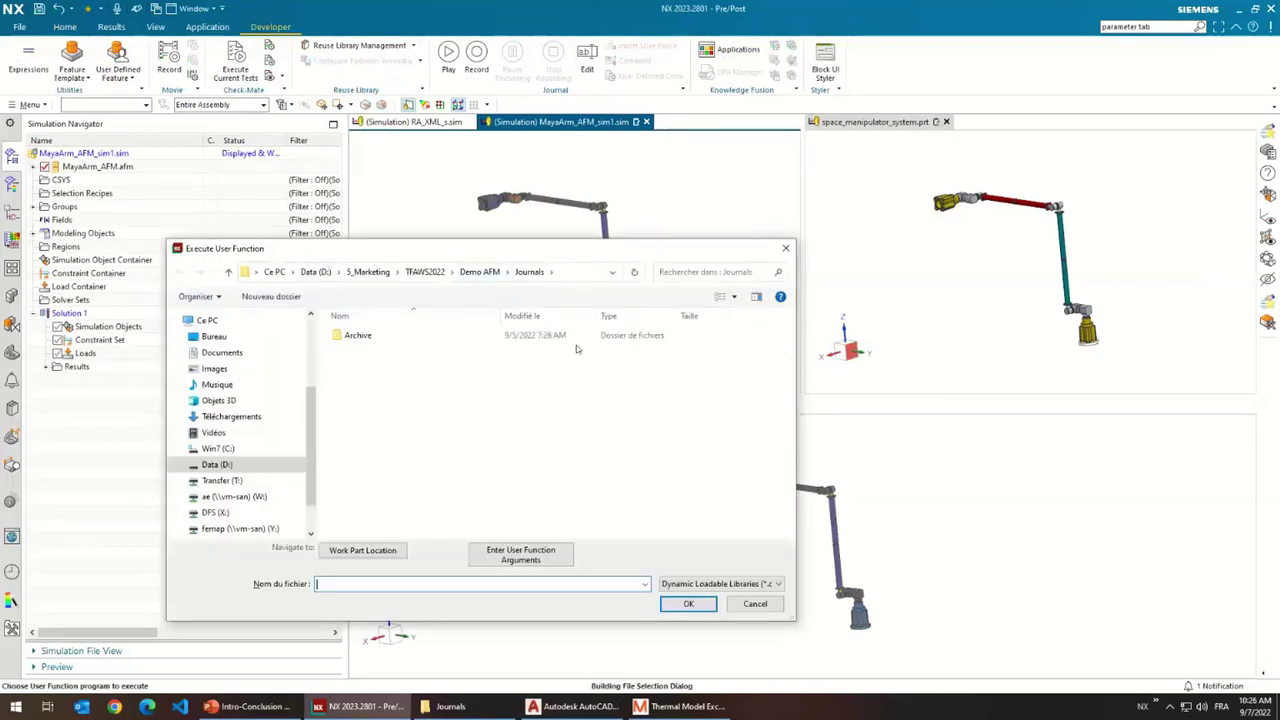
pyautogui.press('Escape')
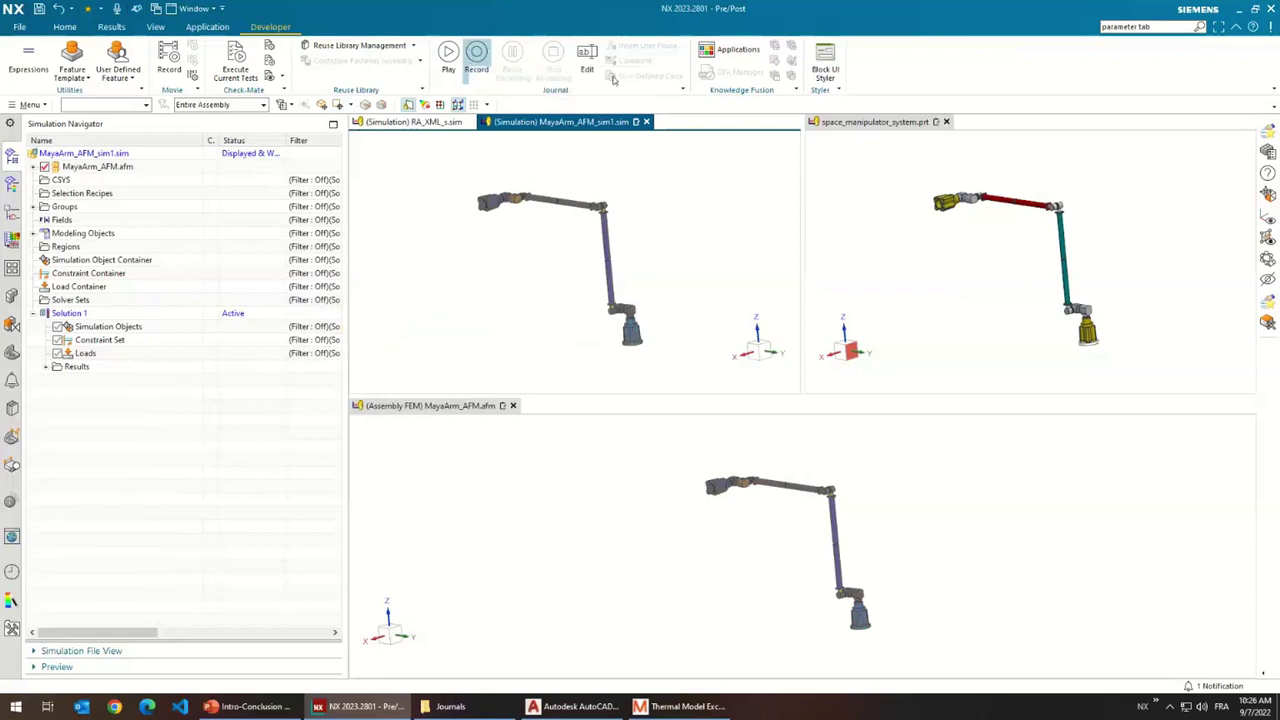
pyautogui.click(28, 105)
pyautogui.moveTo(50, 202)
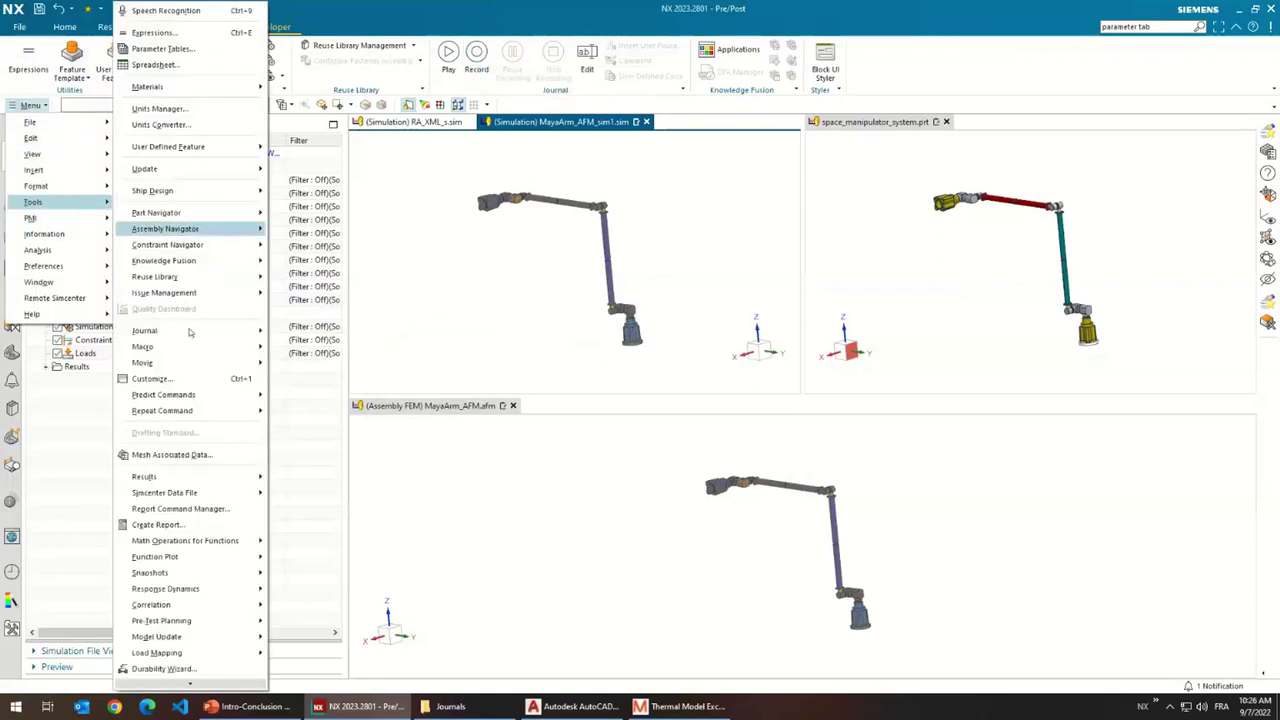
pyautogui.moveTo(191, 331)
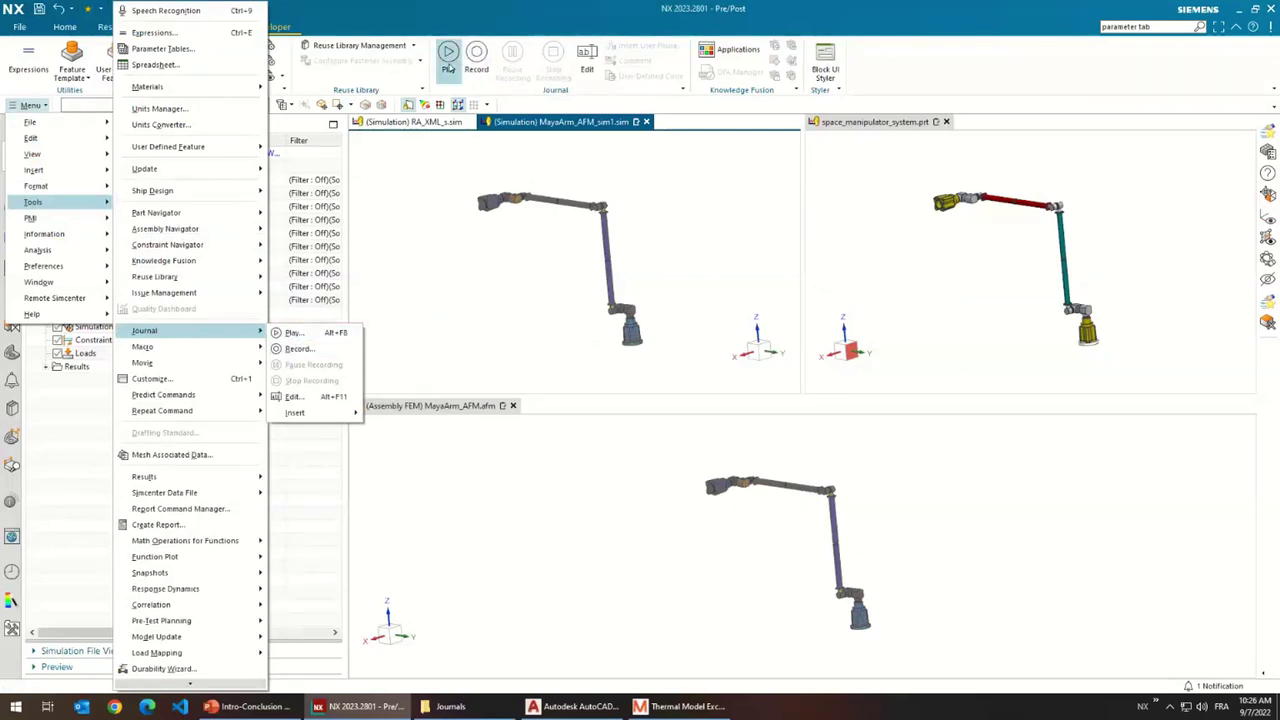
pyautogui.press('Escape')
# - Customize the Home ribbon by adding two new user commands beside TOP Visualizer
pyautogui.scroll(4, 160, 33)
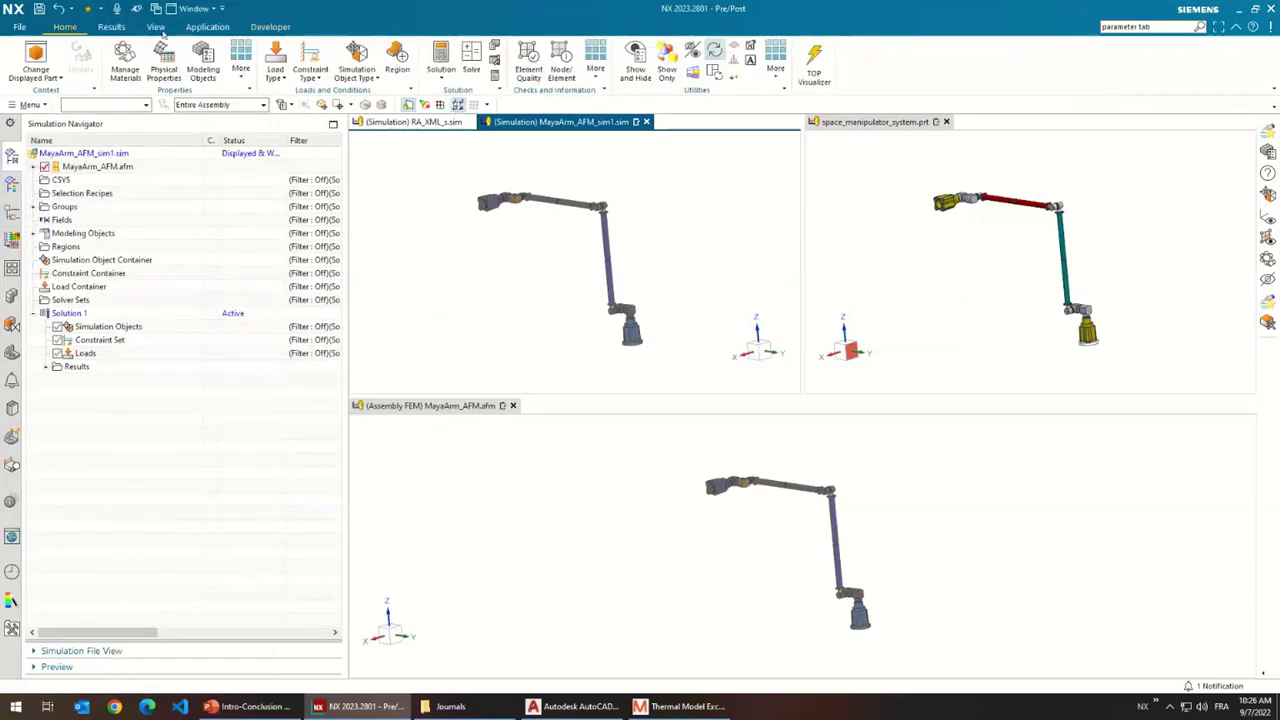
pyautogui.rightClick(882, 64)
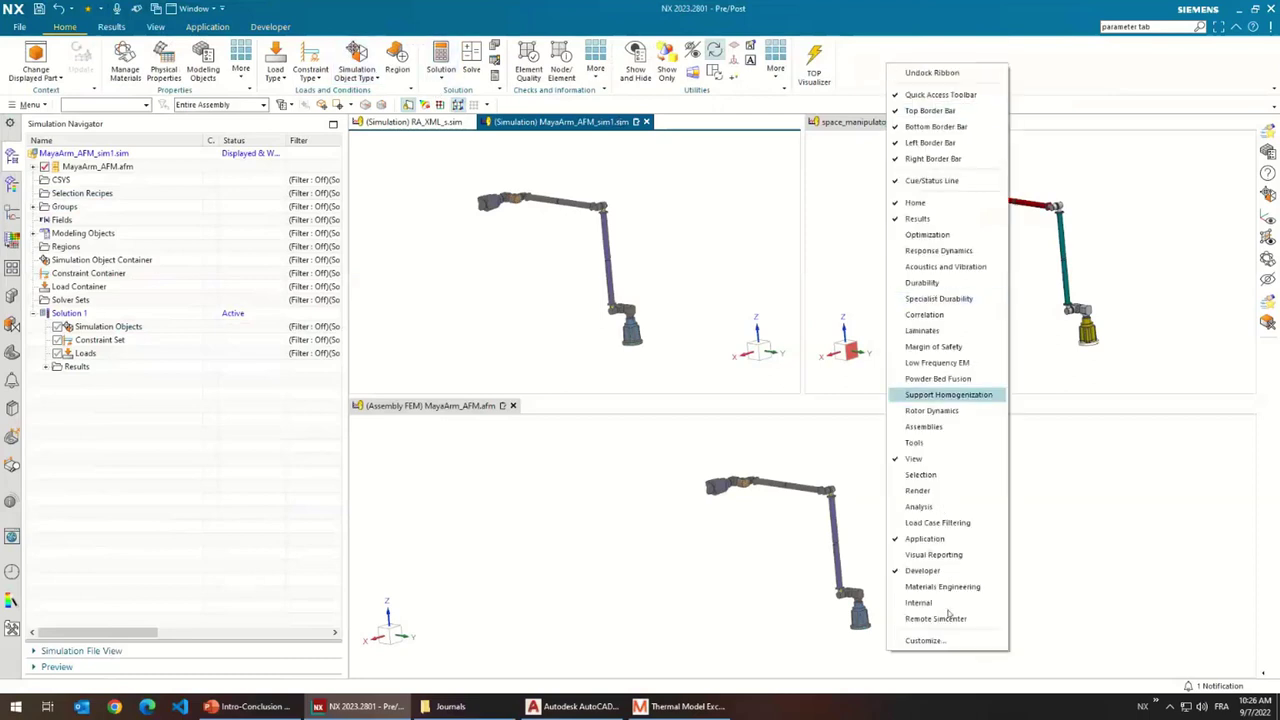
pyautogui.click(930, 640)
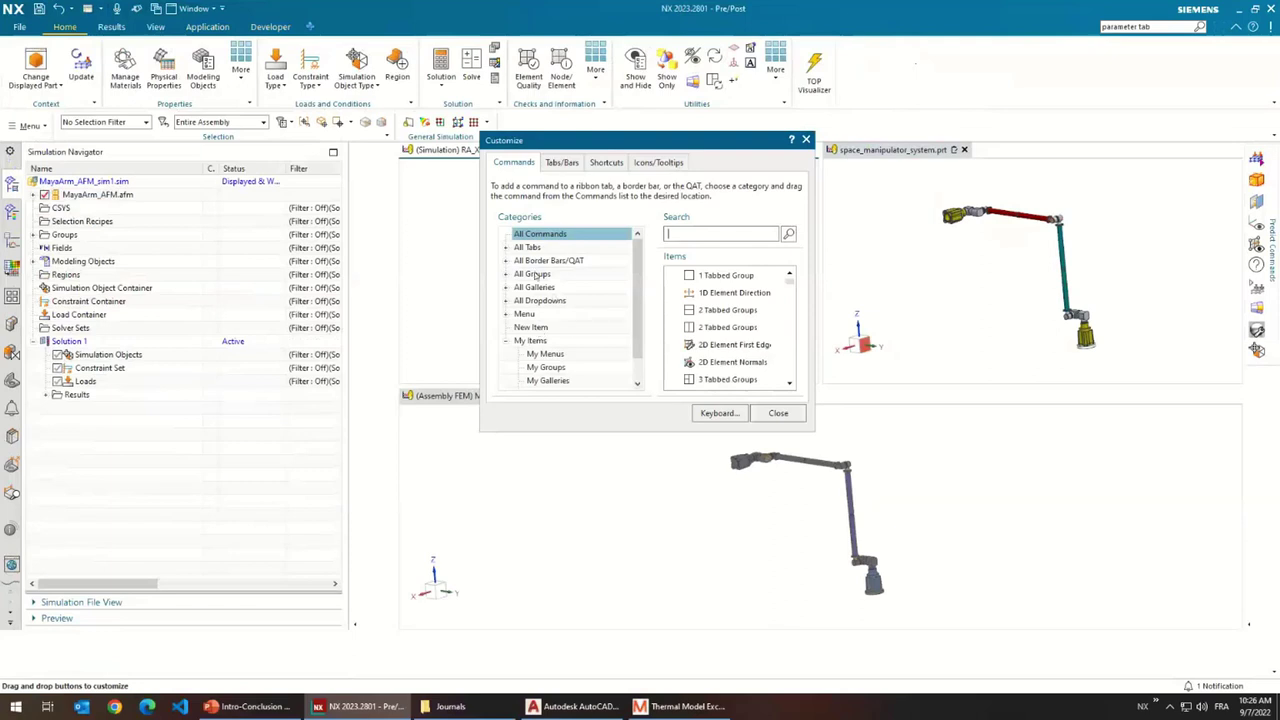
pyautogui.click(533, 328)
pyautogui.moveTo(733, 344); pyautogui.dragTo(852, 72)
pyautogui.moveTo(716, 350); pyautogui.dragTo(893, 68)
# - Rename the first new user command Stow and give it the water drop icon
pyautogui.rightClick(857, 79)
pyautogui.moveTo(935, 125); pyautogui.dragTo(887, 127)
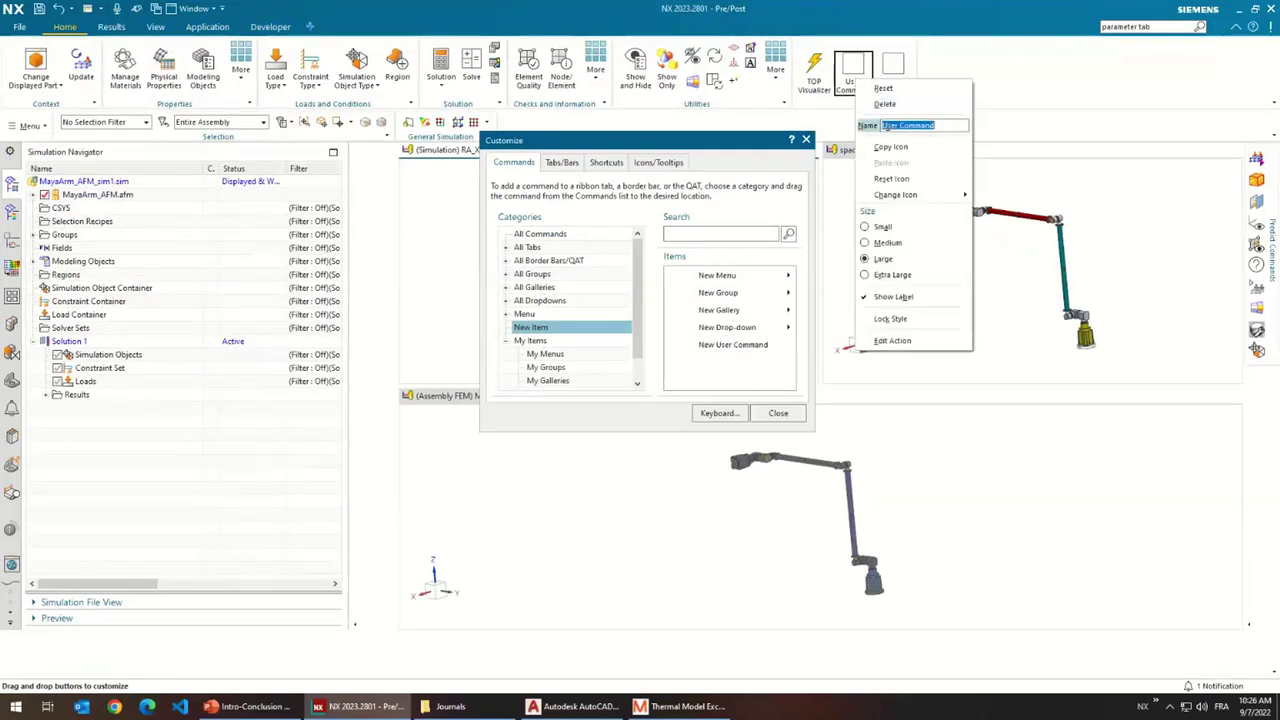
pyautogui.write('Stow')
pyautogui.moveTo(928, 196)
pyautogui.click(1048, 240)
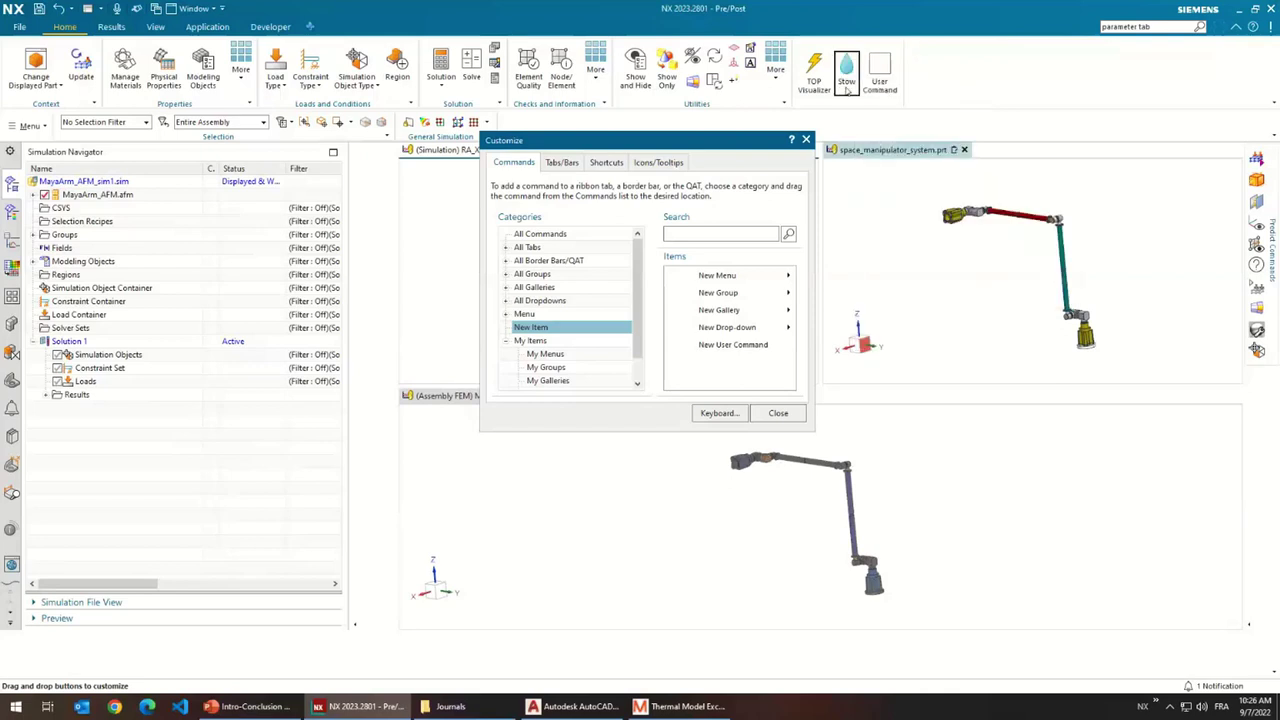
# - Assign the C# journal file Stow.cs from the Journals folder as the action of the Stow command
pyautogui.rightClick(847, 90)
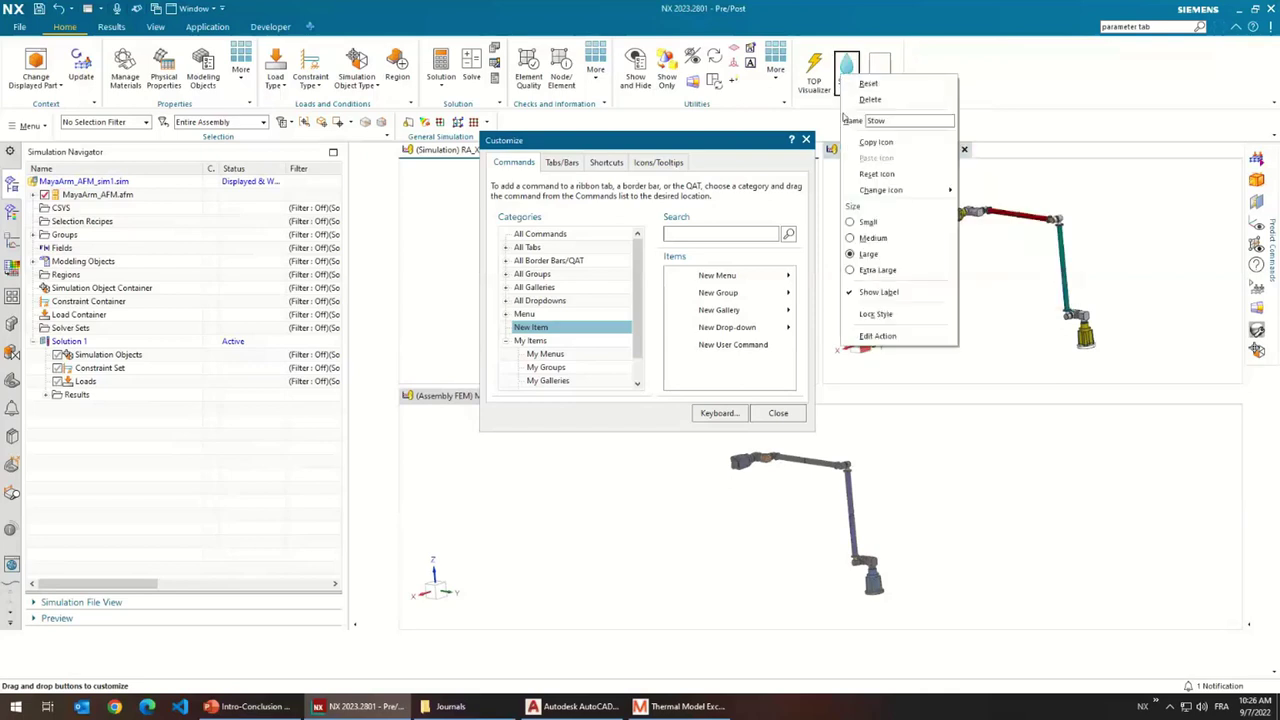
pyautogui.click(884, 336)
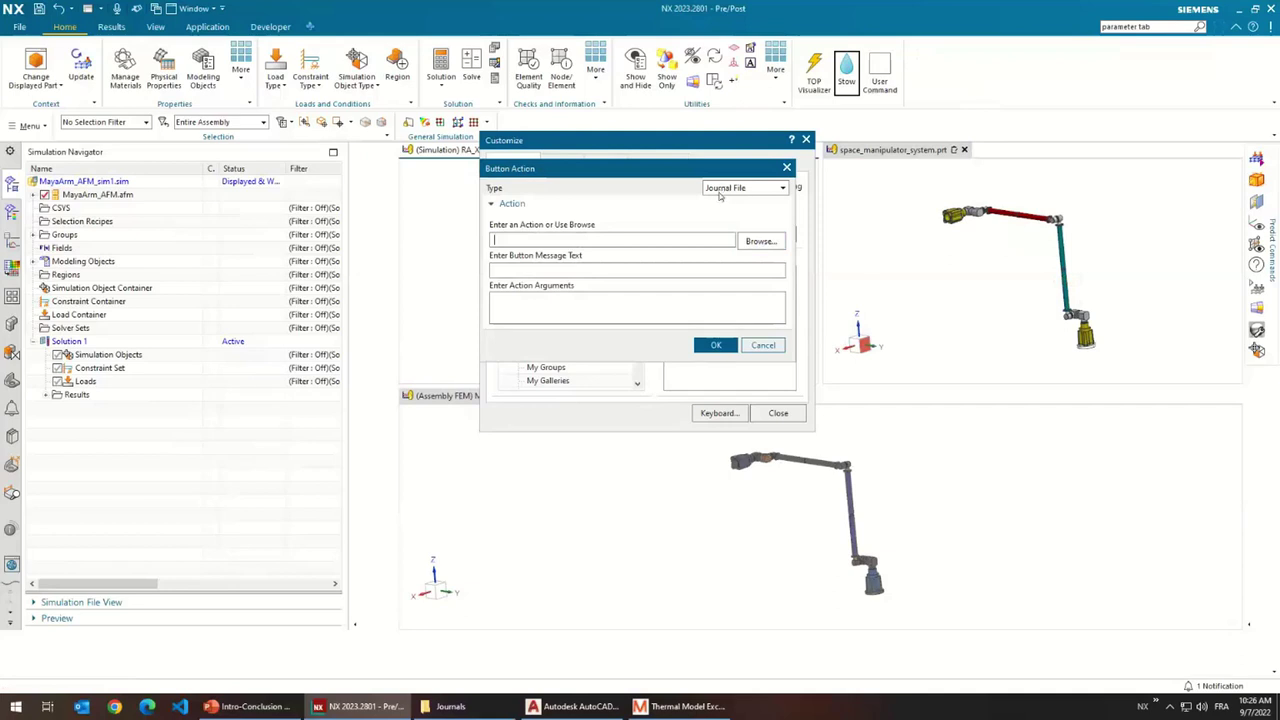
pyautogui.click(760, 241)
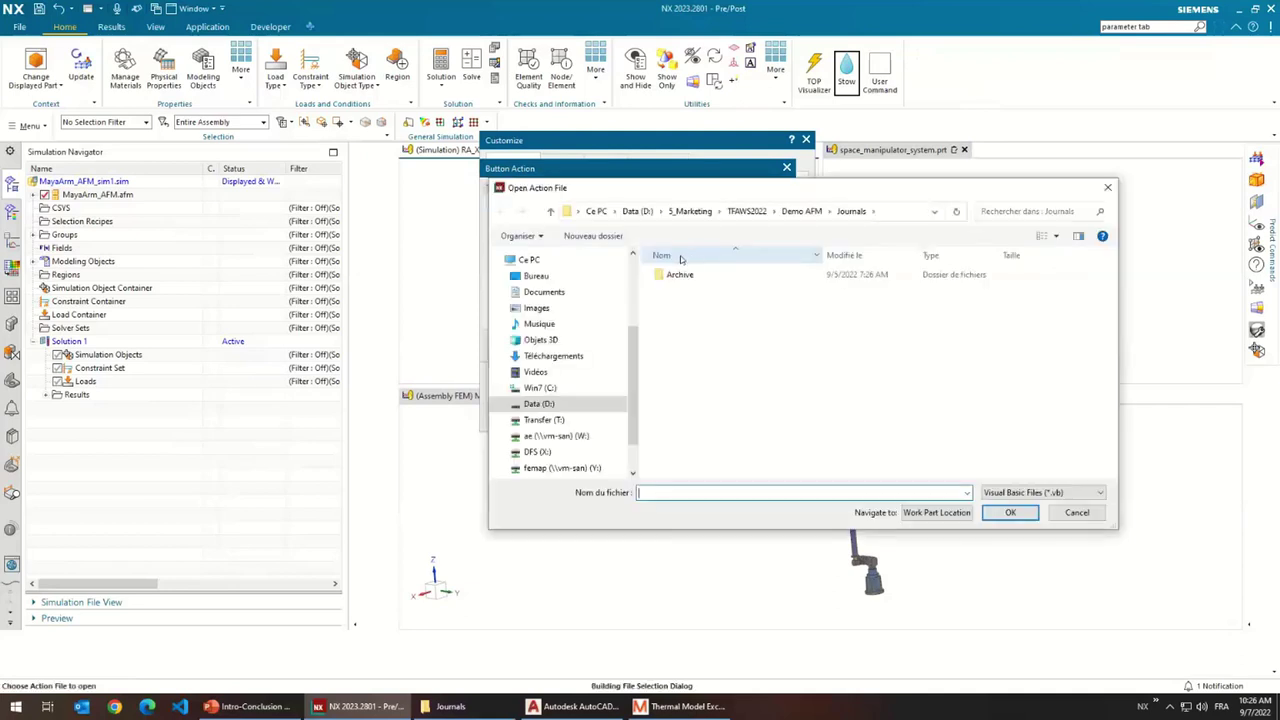
pyautogui.click(1040, 492)
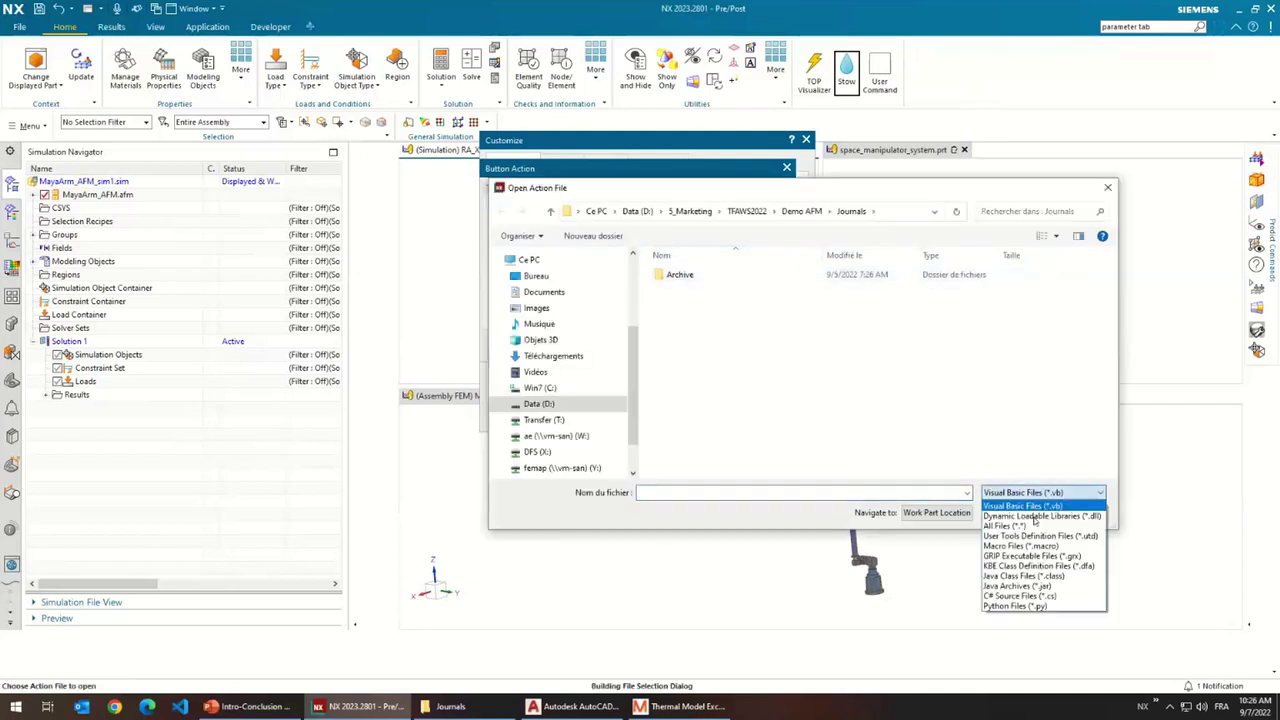
pyautogui.click(1020, 595)
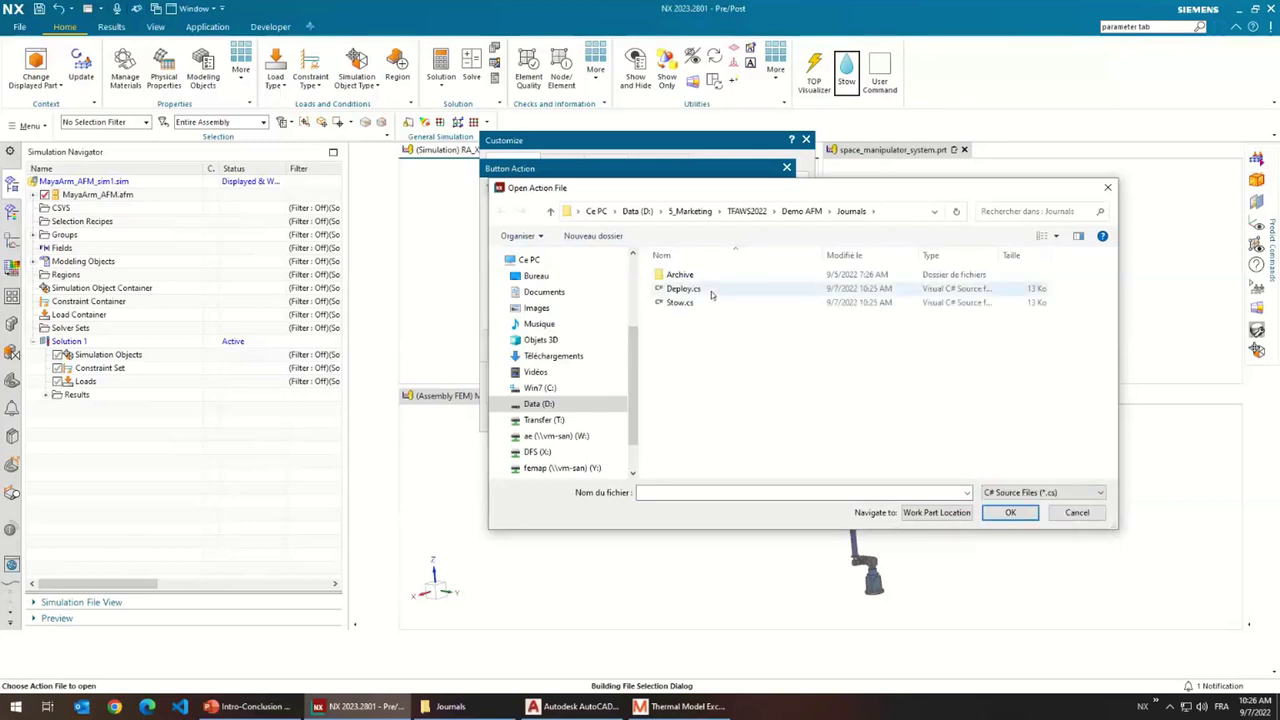
pyautogui.doubleClick(680, 302)
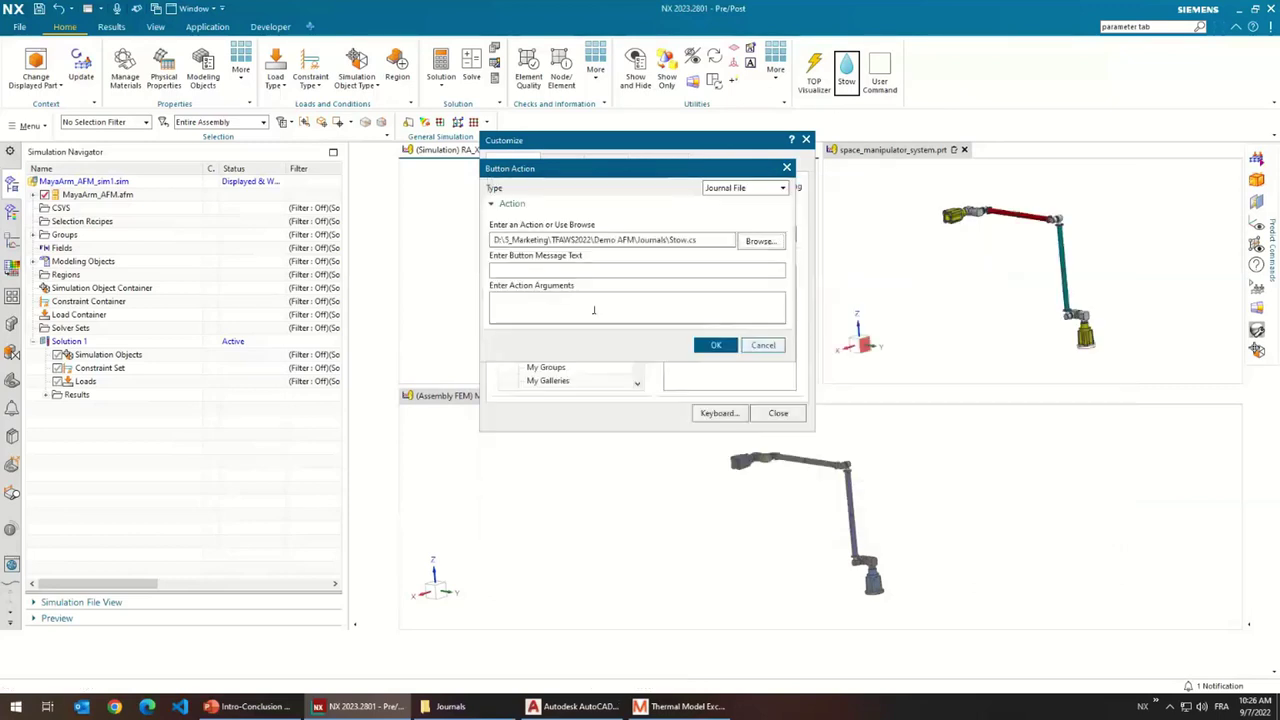
pyautogui.click(712, 345)
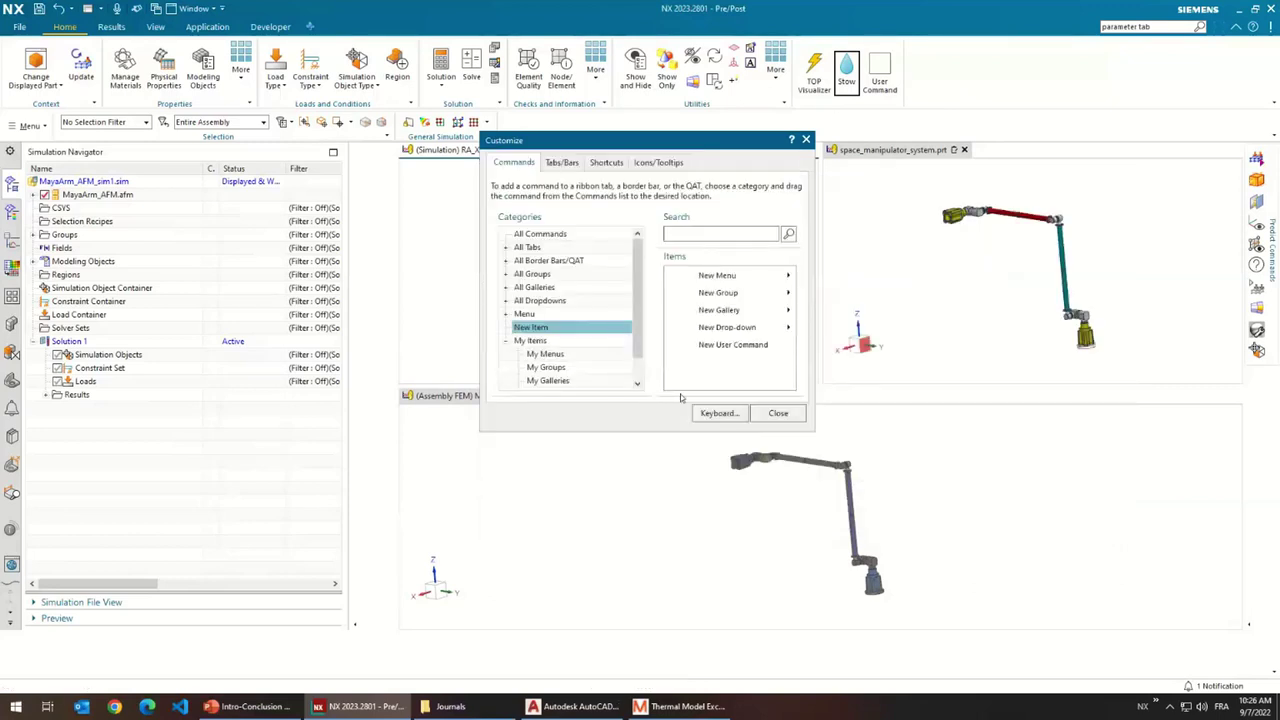
# - Rename the second new user command Deploy and give it the flame icon
pyautogui.rightClick(881, 73)
pyautogui.moveTo(960, 115); pyautogui.dragTo(908, 118)
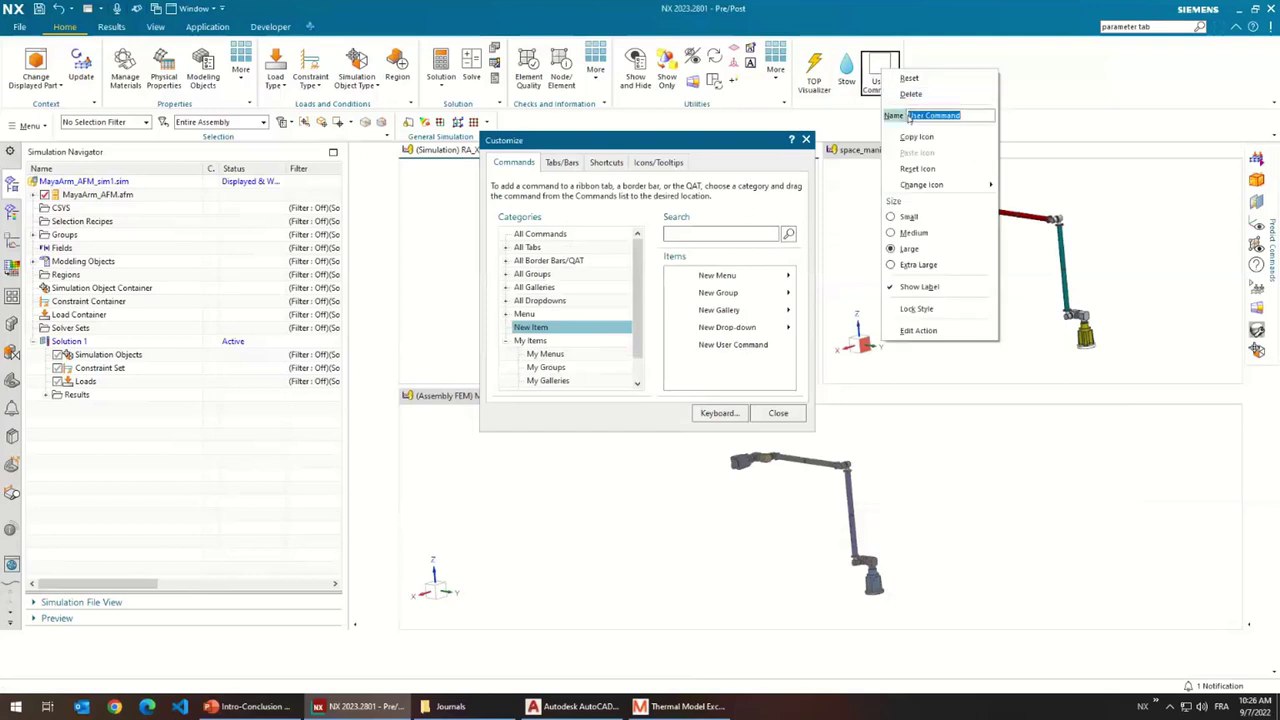
pyautogui.write('Deploy')
pyautogui.moveTo(938, 189)
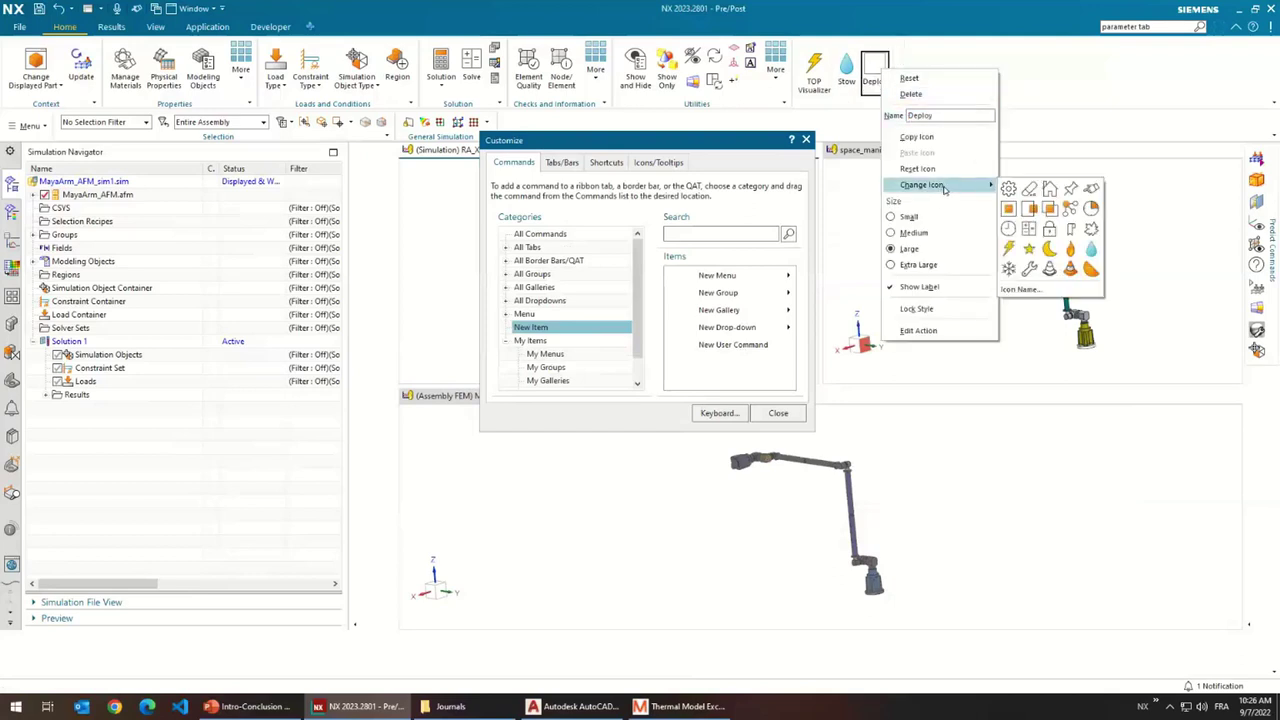
pyautogui.click(967, 312)
# - Assign the C# journal file Deploy.cs as the action of the Deploy command and finish customizing the ribbon
pyautogui.rightClick(872, 80)
pyautogui.click(915, 340)
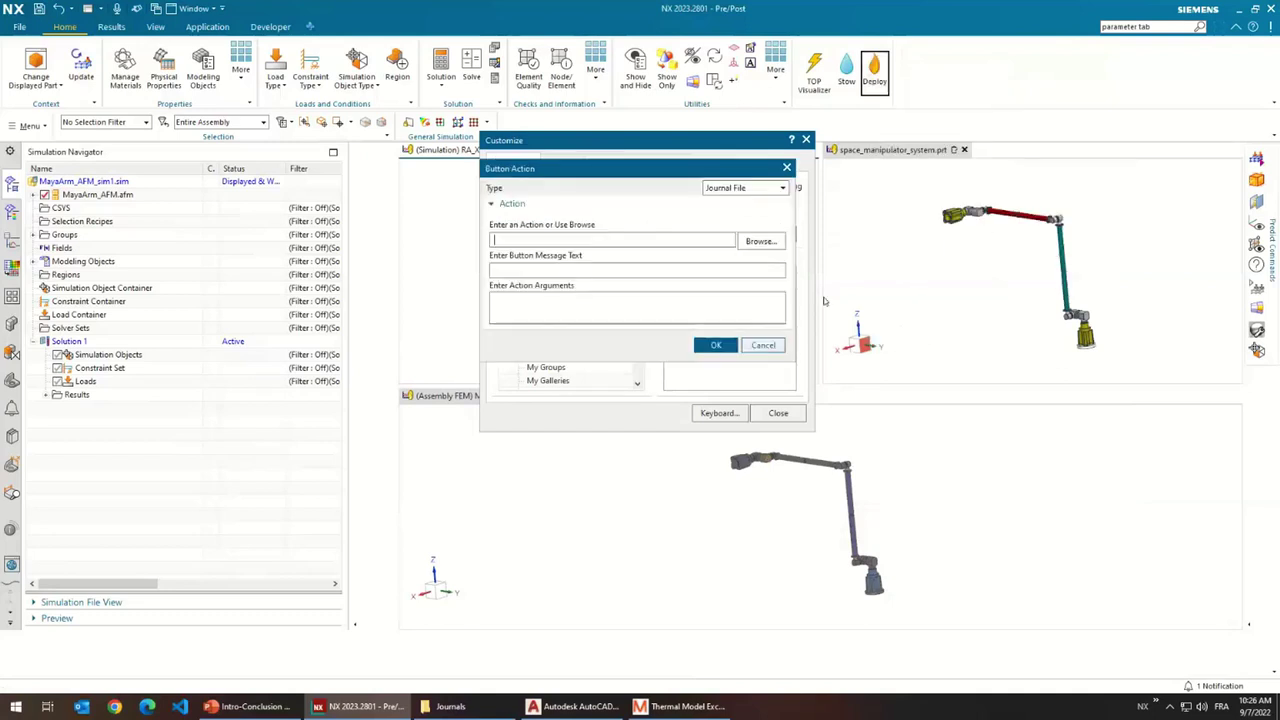
pyautogui.click(759, 242)
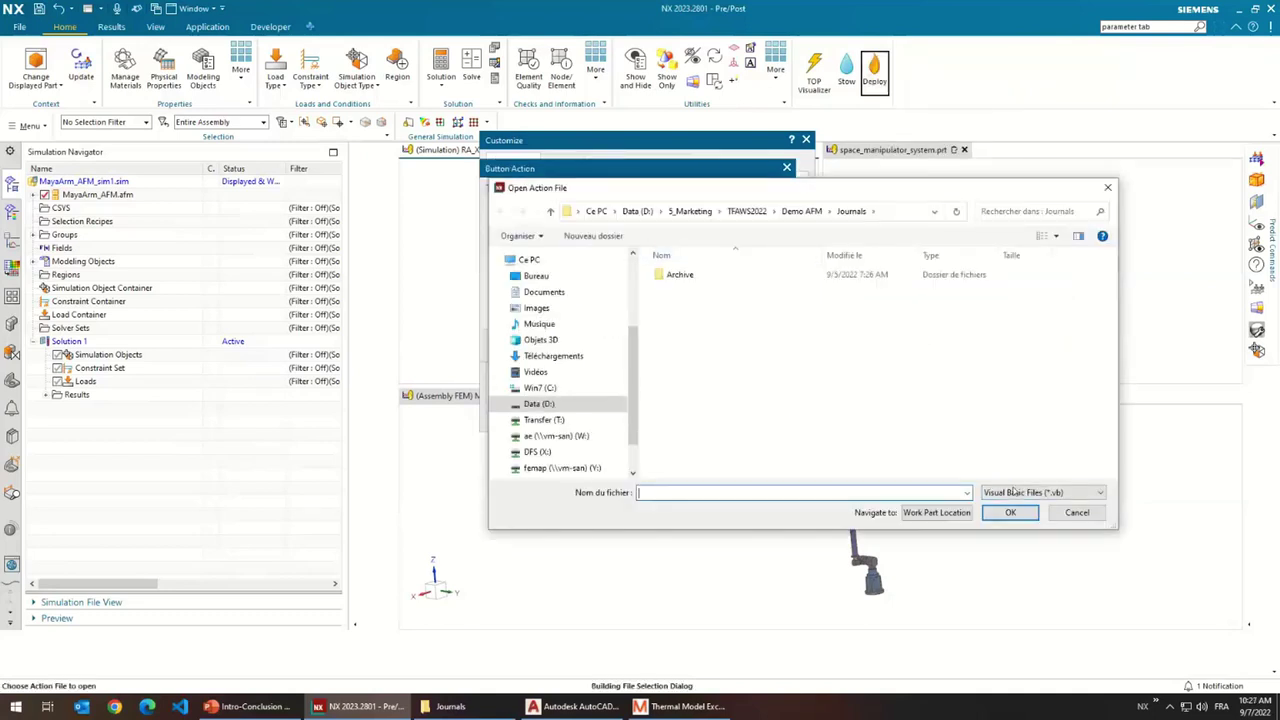
pyautogui.click(1015, 492)
pyautogui.click(1015, 605)
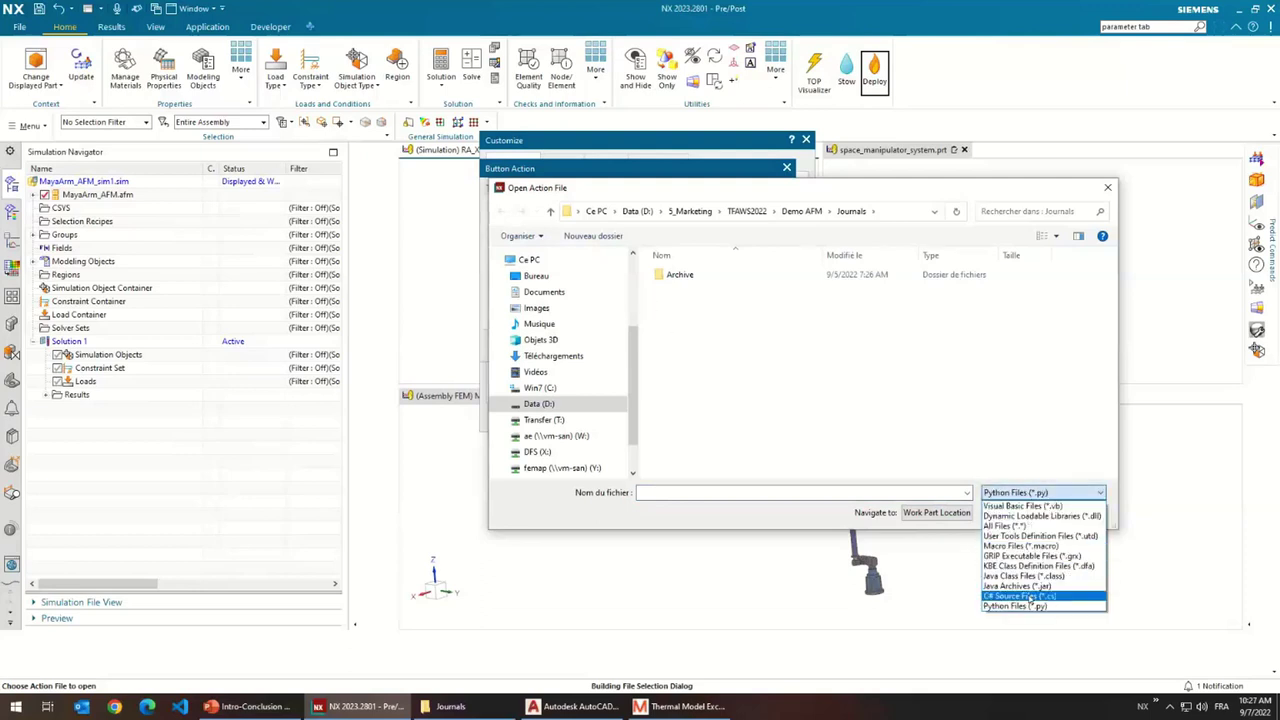
pyautogui.click(1031, 595)
pyautogui.doubleClick(678, 290)
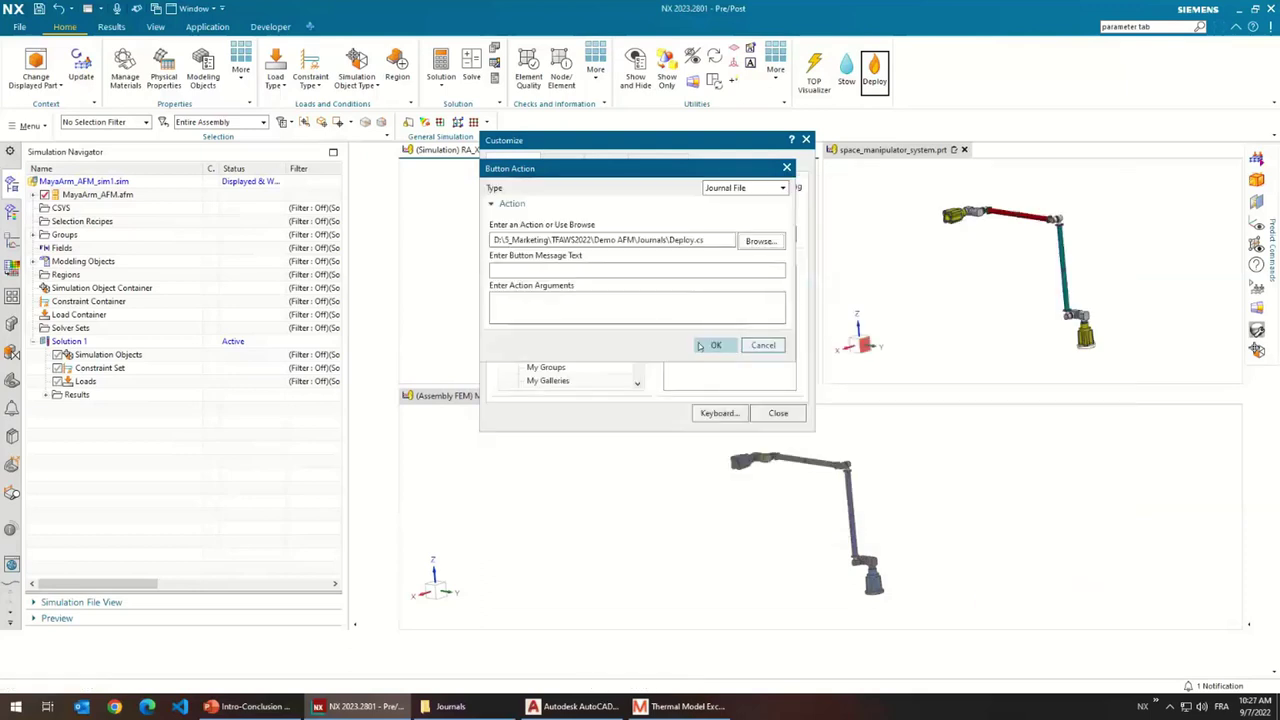
pyautogui.click(716, 345)
pyautogui.click(777, 653)
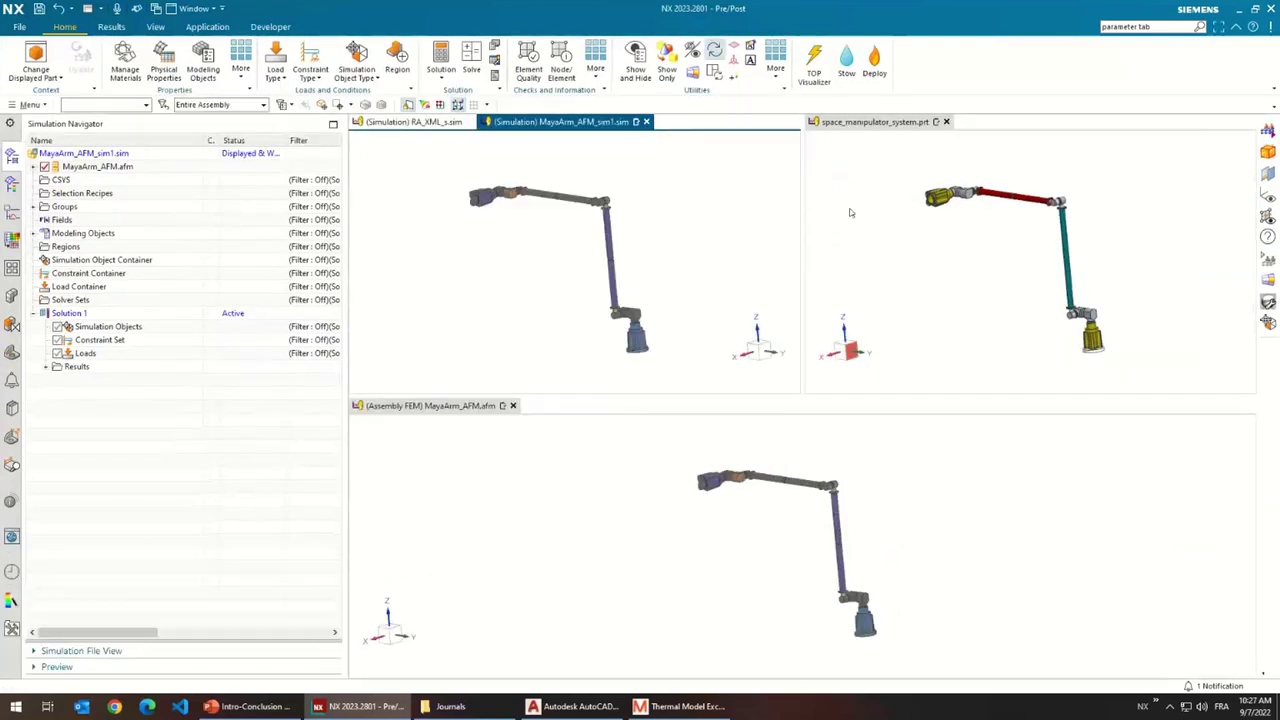
# - Run the Deploy and Stow journals alternately twice to switch the manipulator arm between its configurations, finishing with the arm stowed
pyautogui.click(874, 62)
pyautogui.click(846, 62)
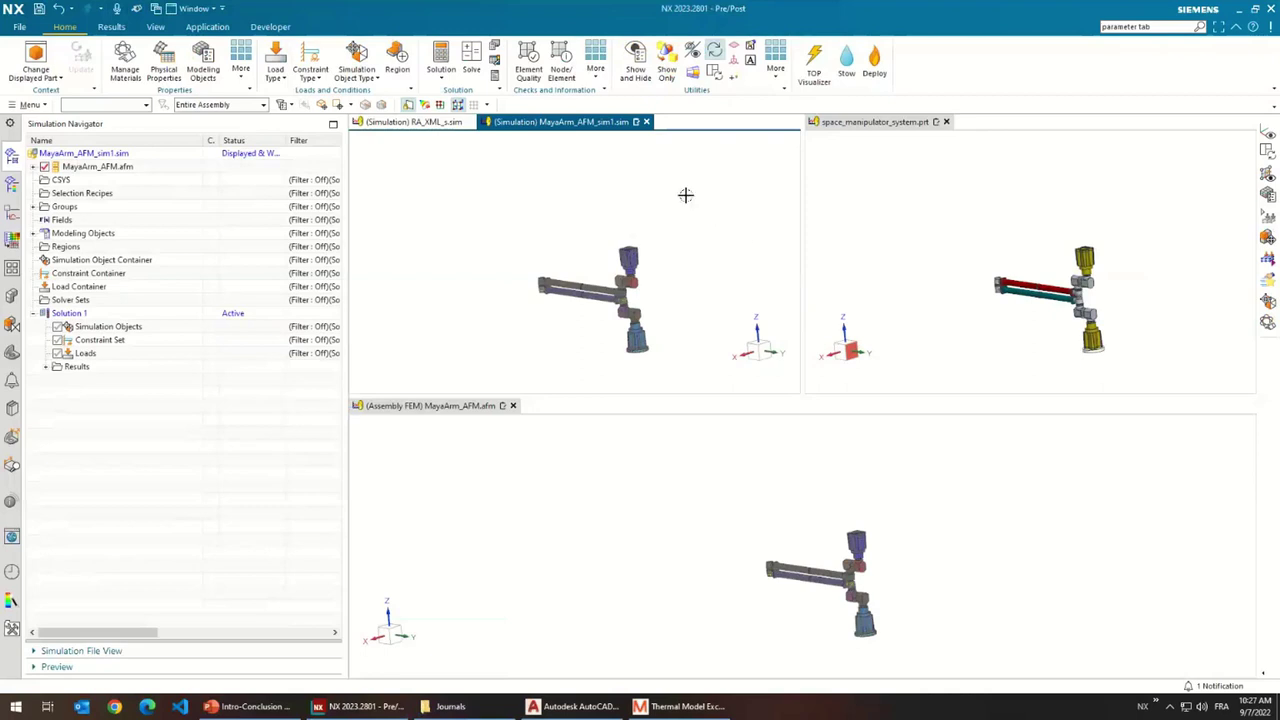
pyautogui.click(878, 66)
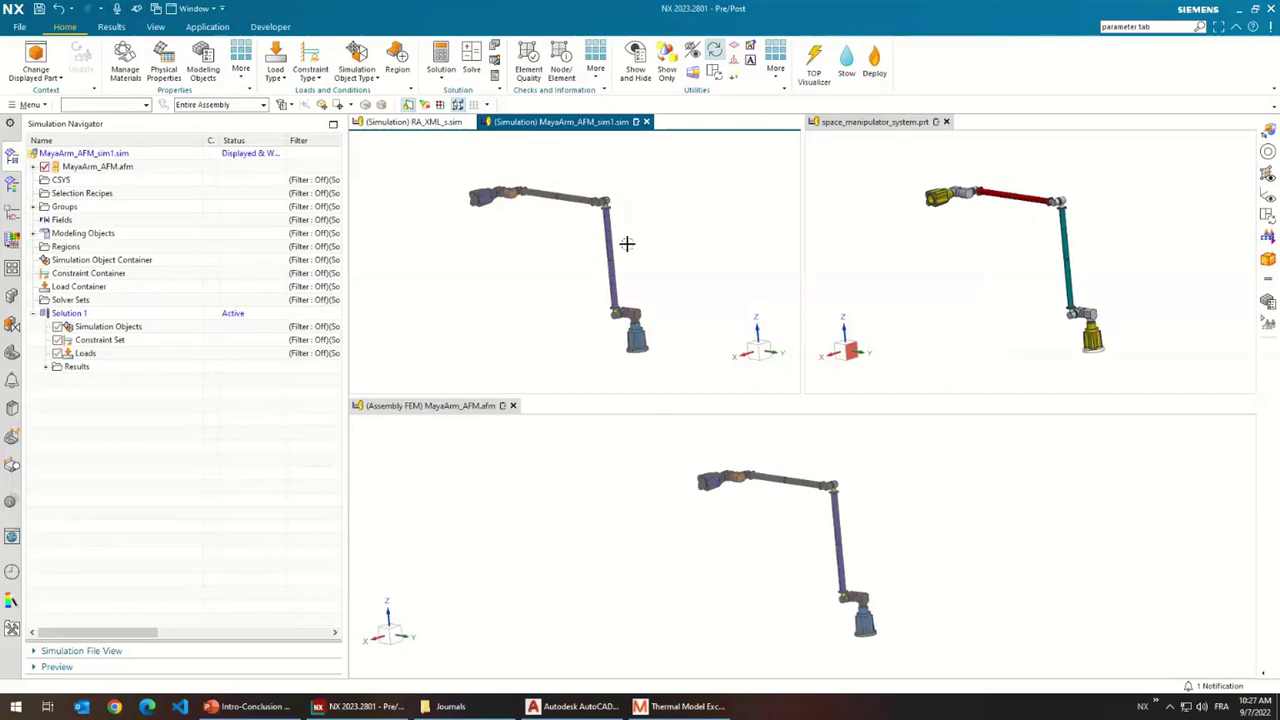
pyautogui.click(850, 62)
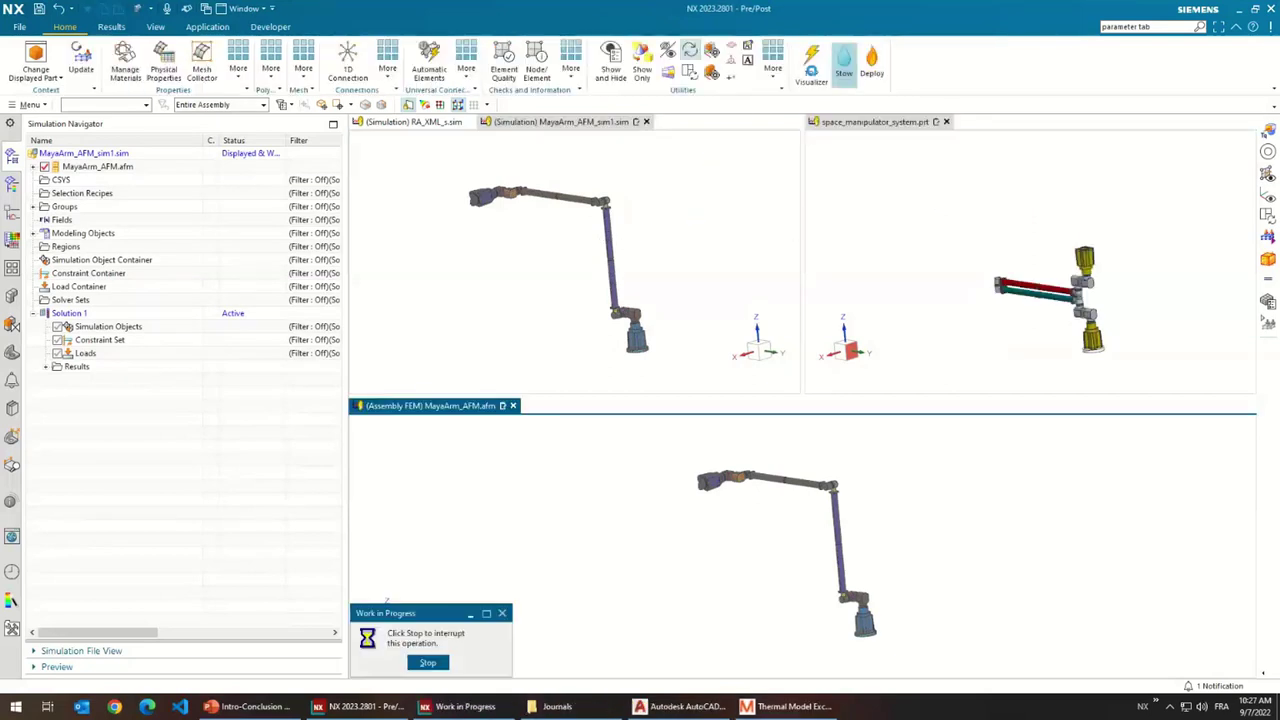
# - Start customizing the ribbon and open the action settings of the Deploy button
pyautogui.rightClick(942, 67)
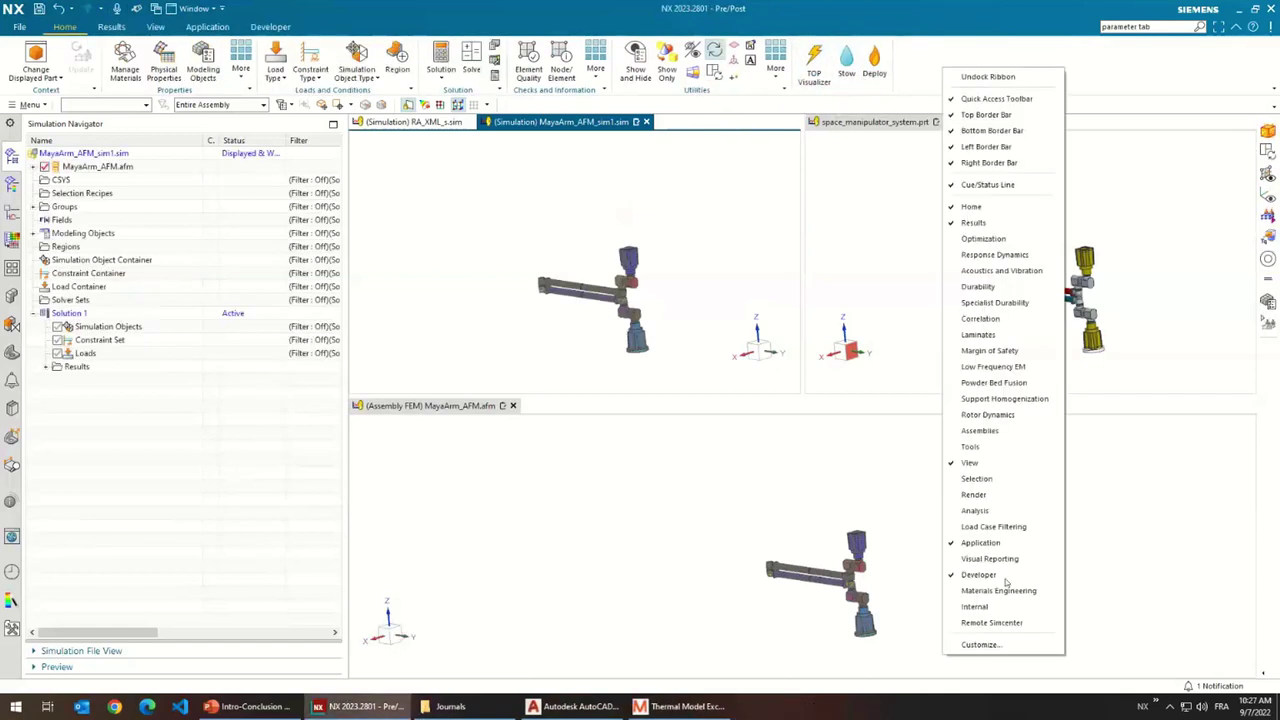
pyautogui.click(985, 646)
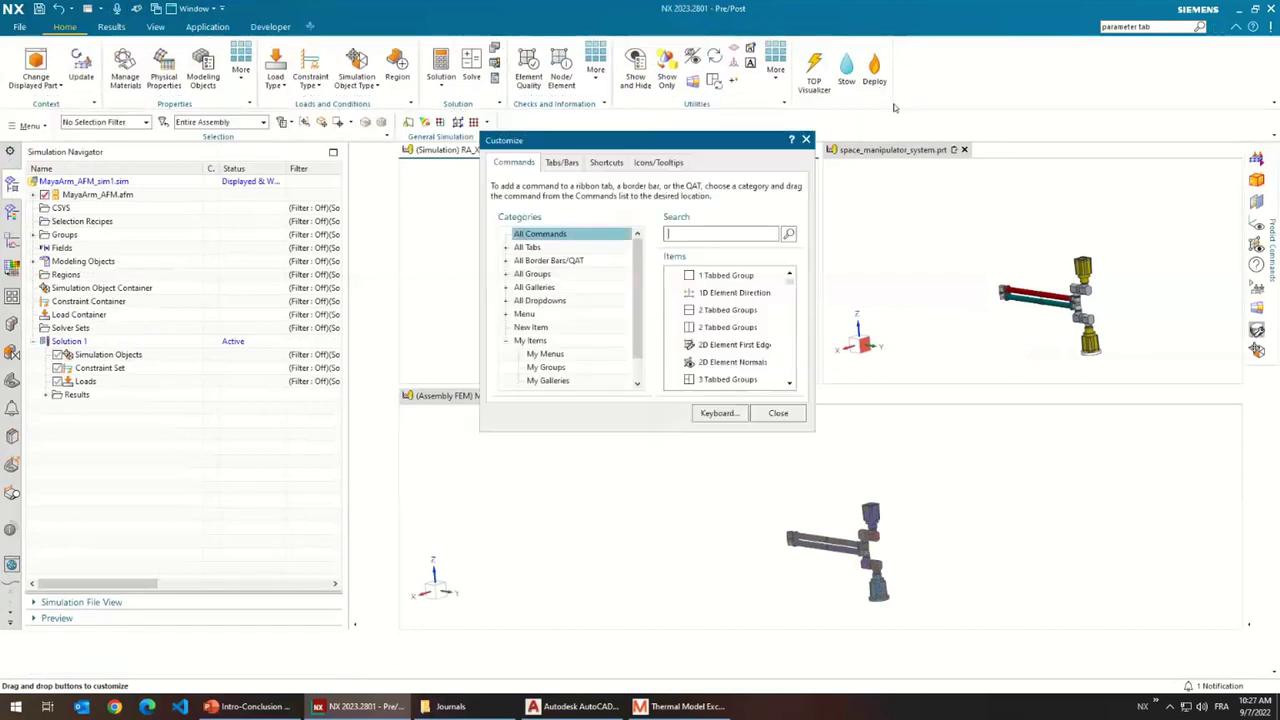
pyautogui.moveTo(703, 141); pyautogui.dragTo(511, 205)
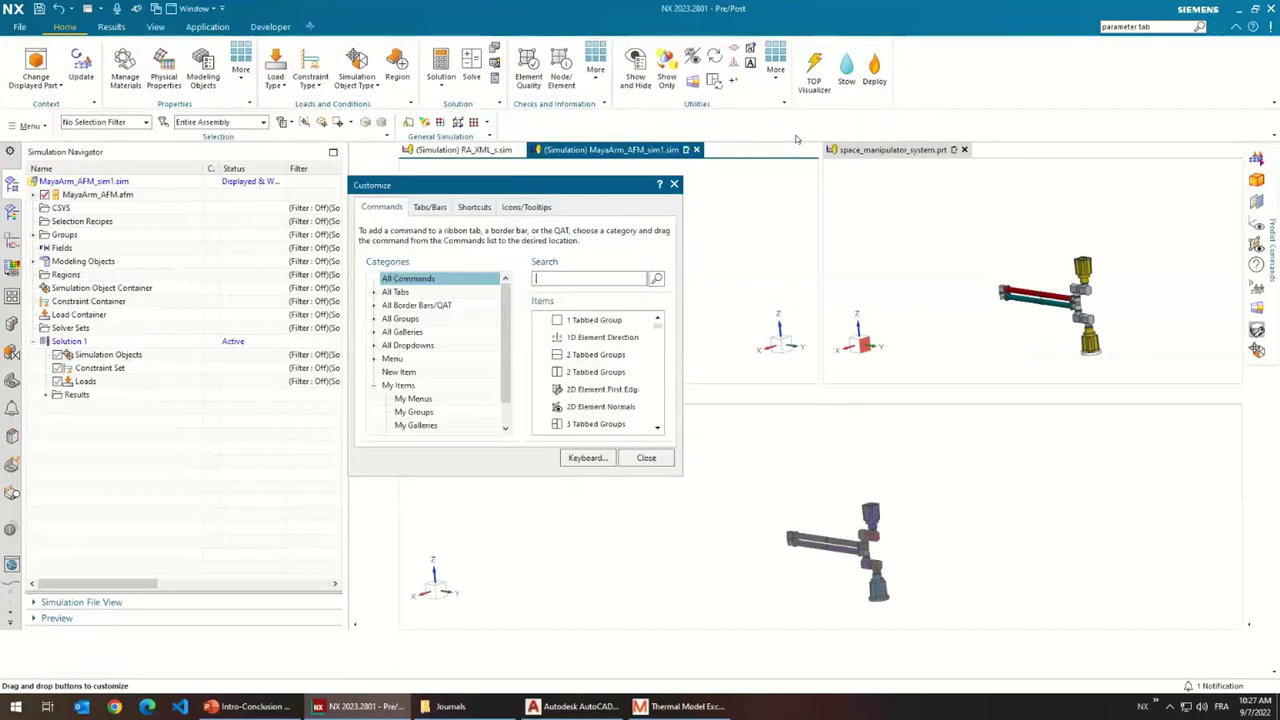
pyautogui.rightClick(868, 72)
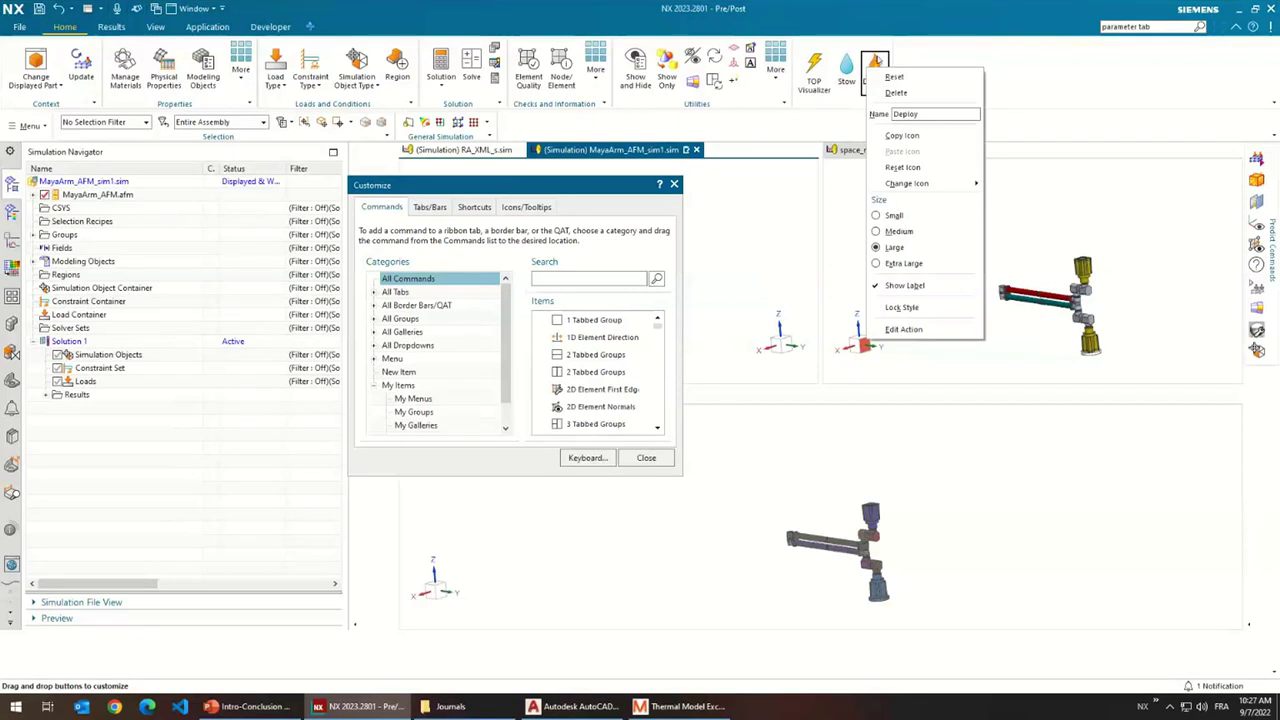
pyautogui.click(905, 329)
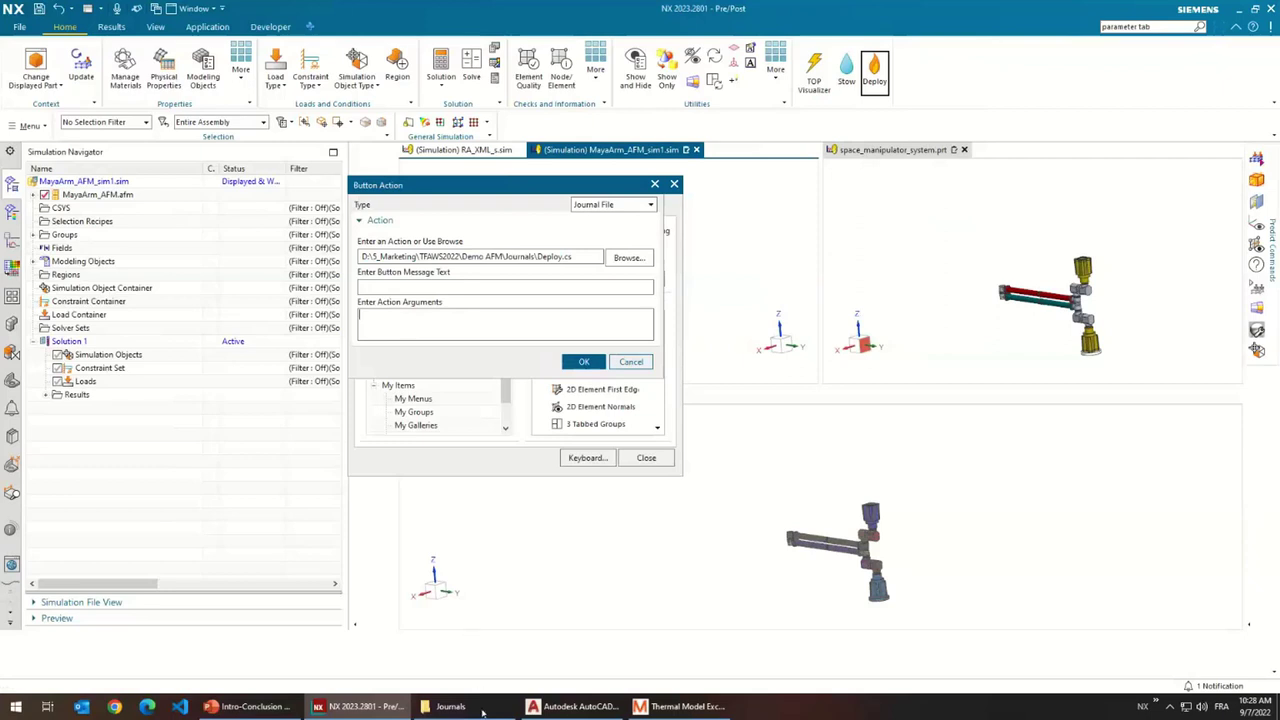
# - Switch to the Journals folder and open Deploy.cs in Notepad++
pyautogui.click(450, 706)
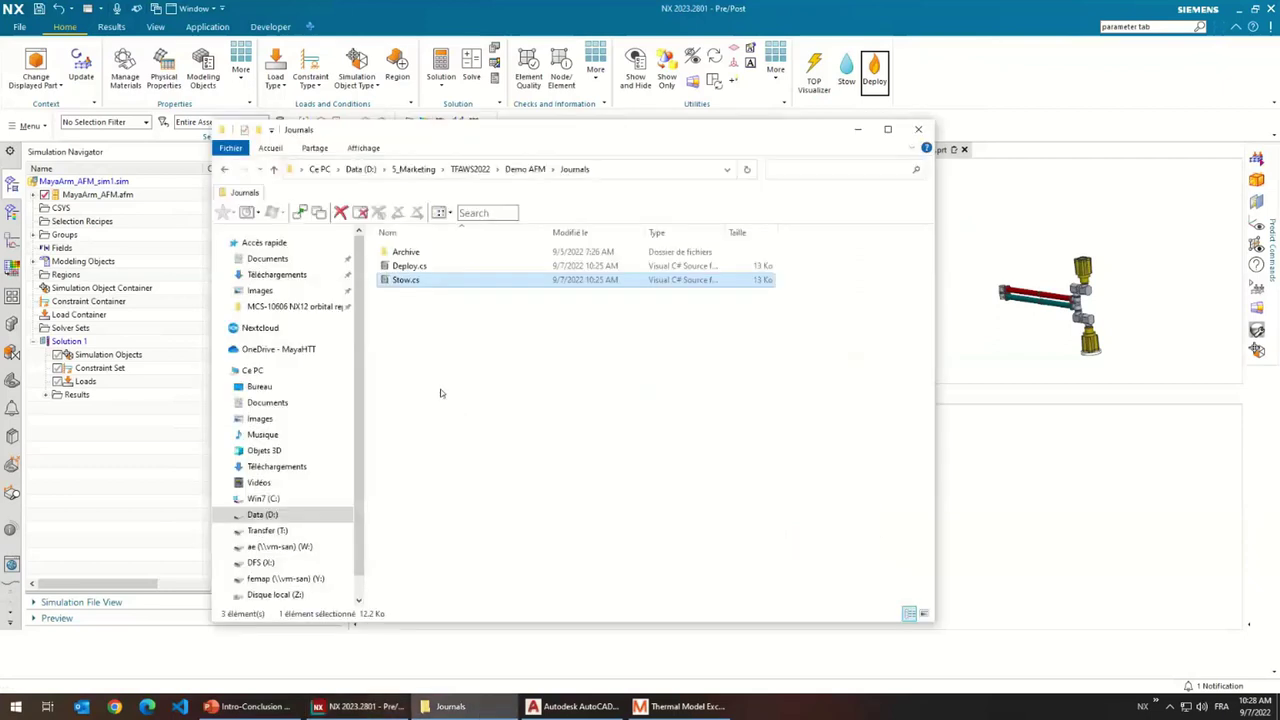
pyautogui.click(420, 268)
pyautogui.rightClick(420, 268)
pyautogui.click(478, 320)
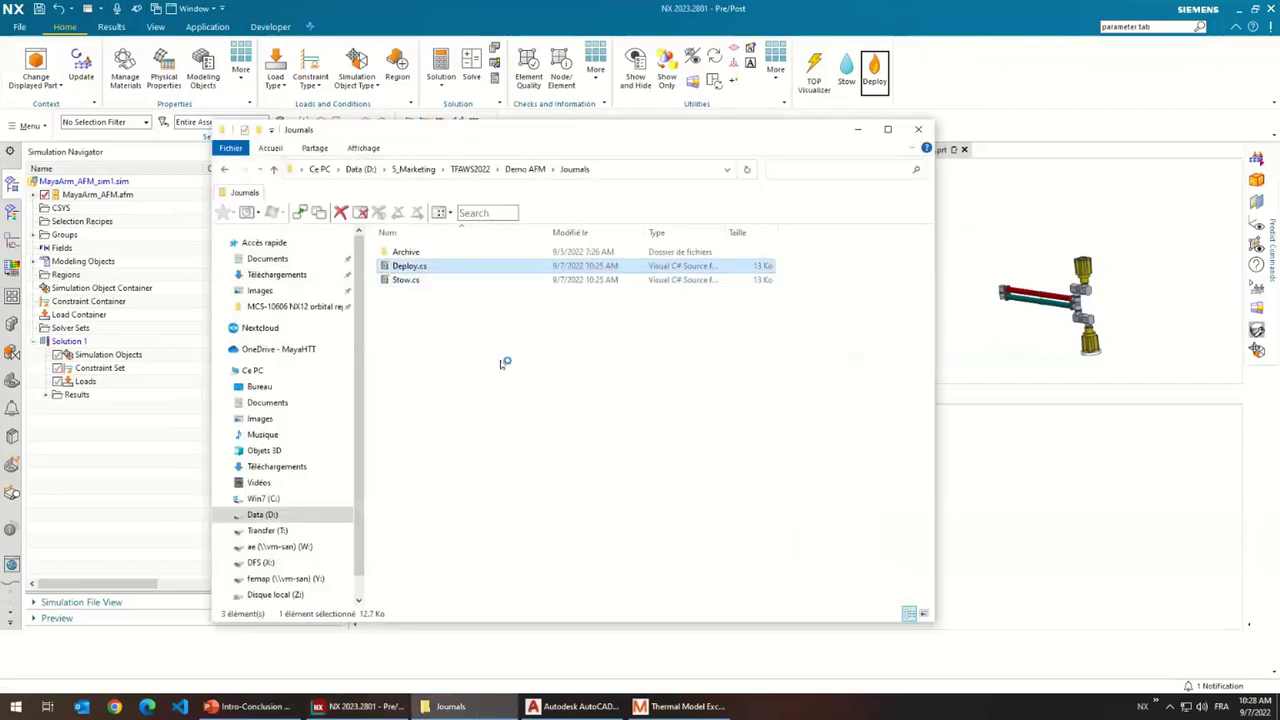
# - Examine the Deploy.cs journal code and the string[] args parameter of its Main method
pyautogui.scroll(-20, 345, 336)
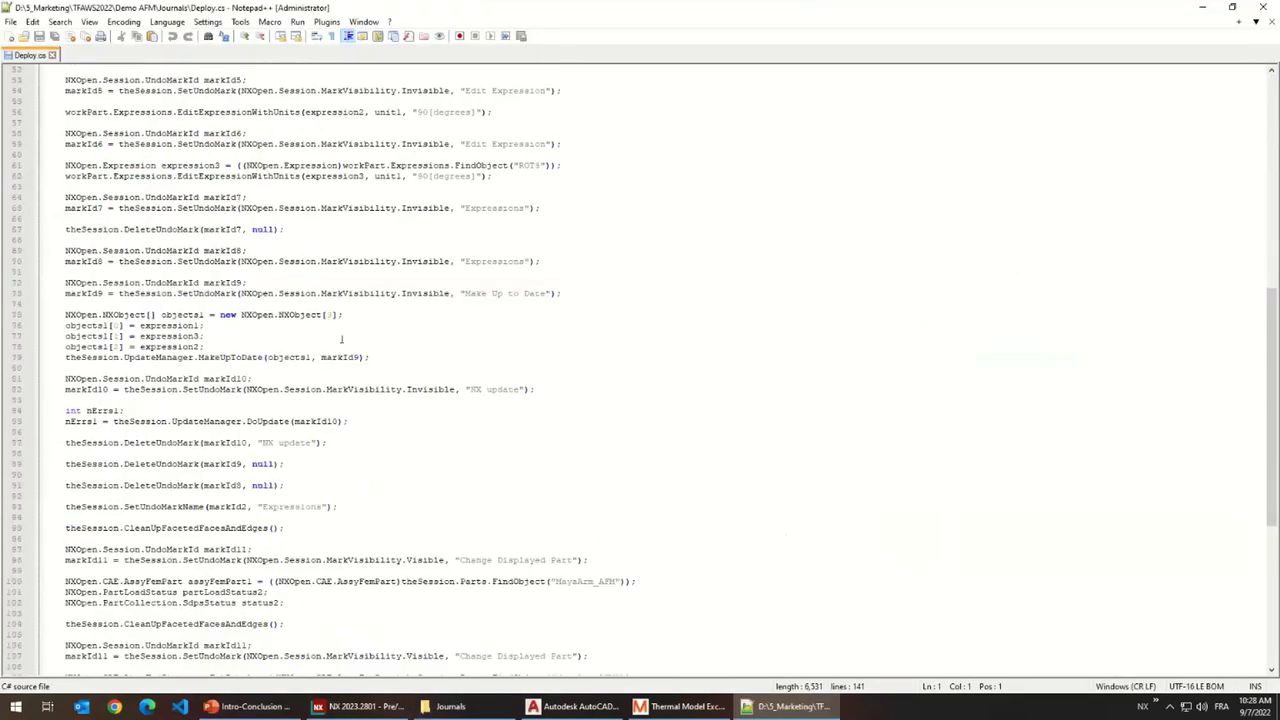
pyautogui.scroll(15, 341, 338)
pyautogui.scroll(3, 341, 338)
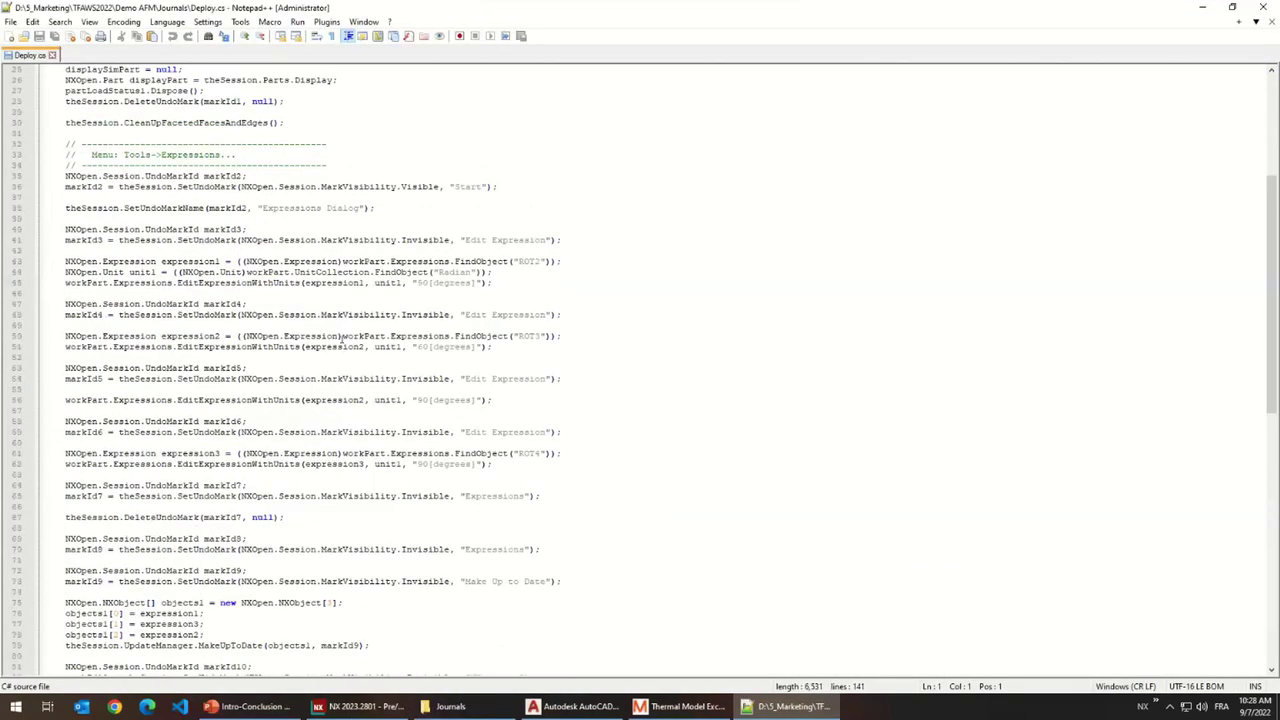
pyautogui.scroll(6, 333, 338)
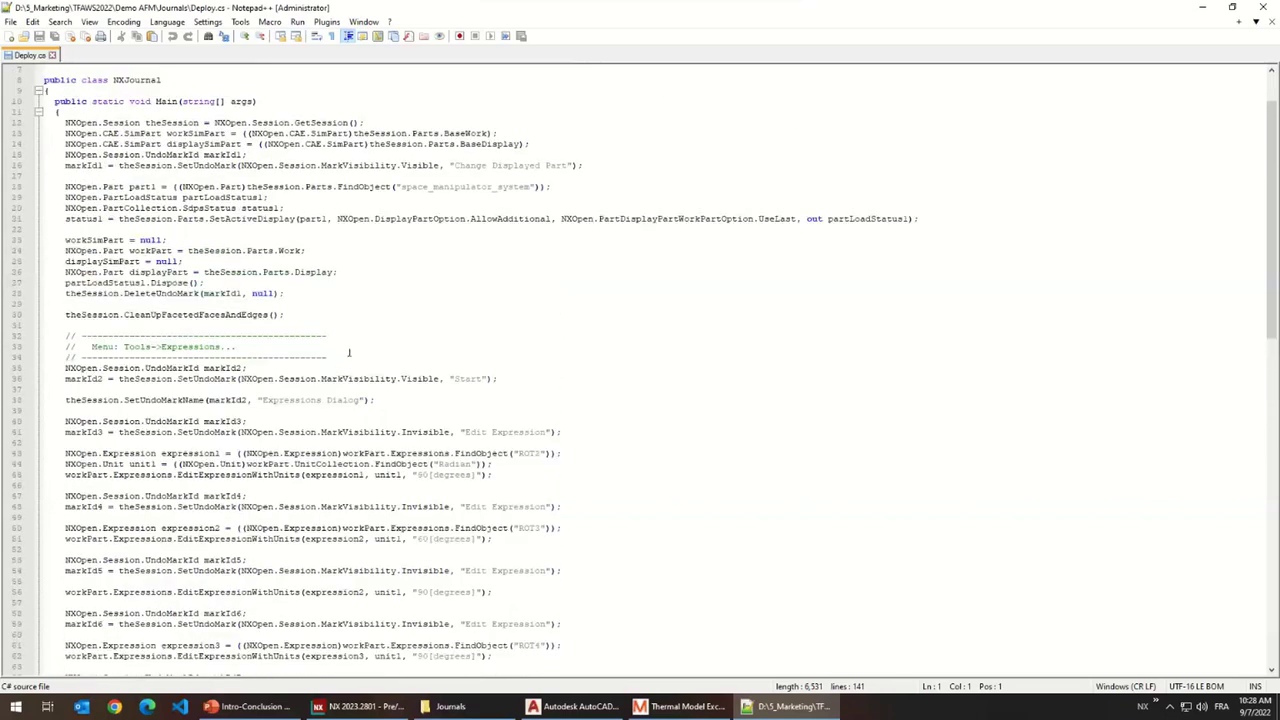
pyautogui.scroll(2, 349, 354)
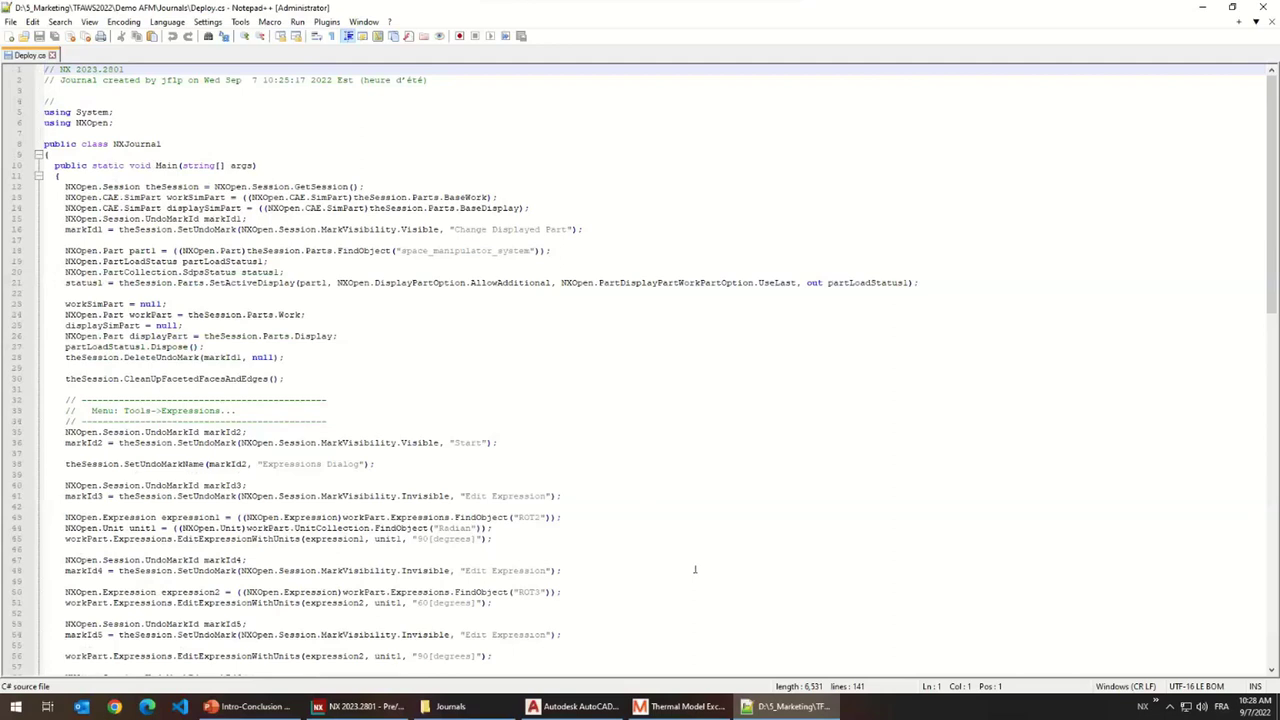
pyautogui.scroll(-1, 607, 520)
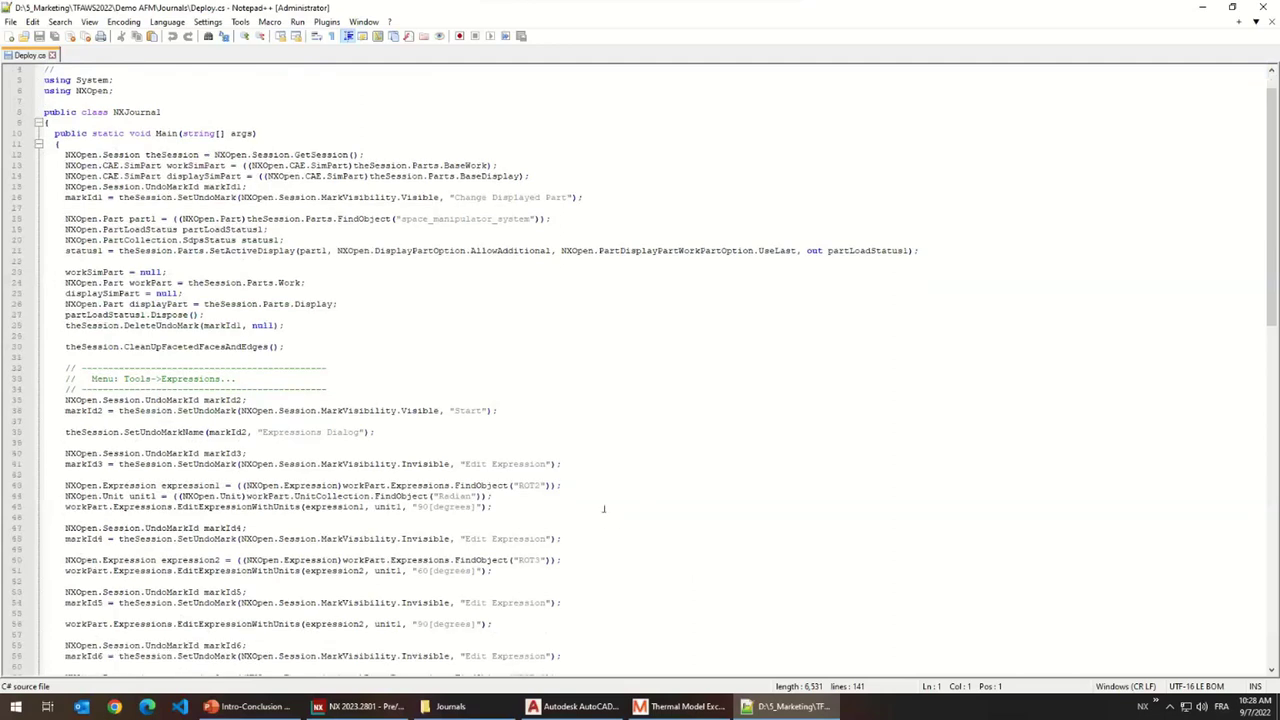
pyautogui.scroll(1, 603, 509)
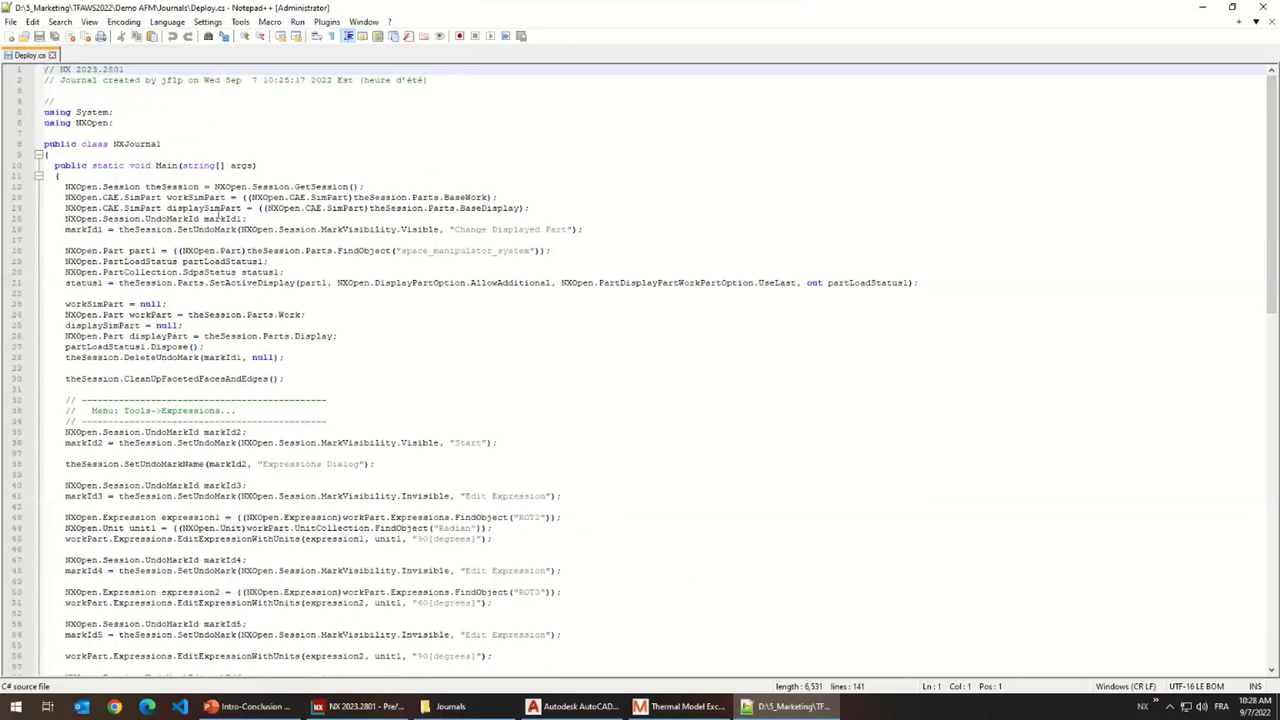
pyautogui.moveTo(182, 165); pyautogui.dragTo(256, 166)
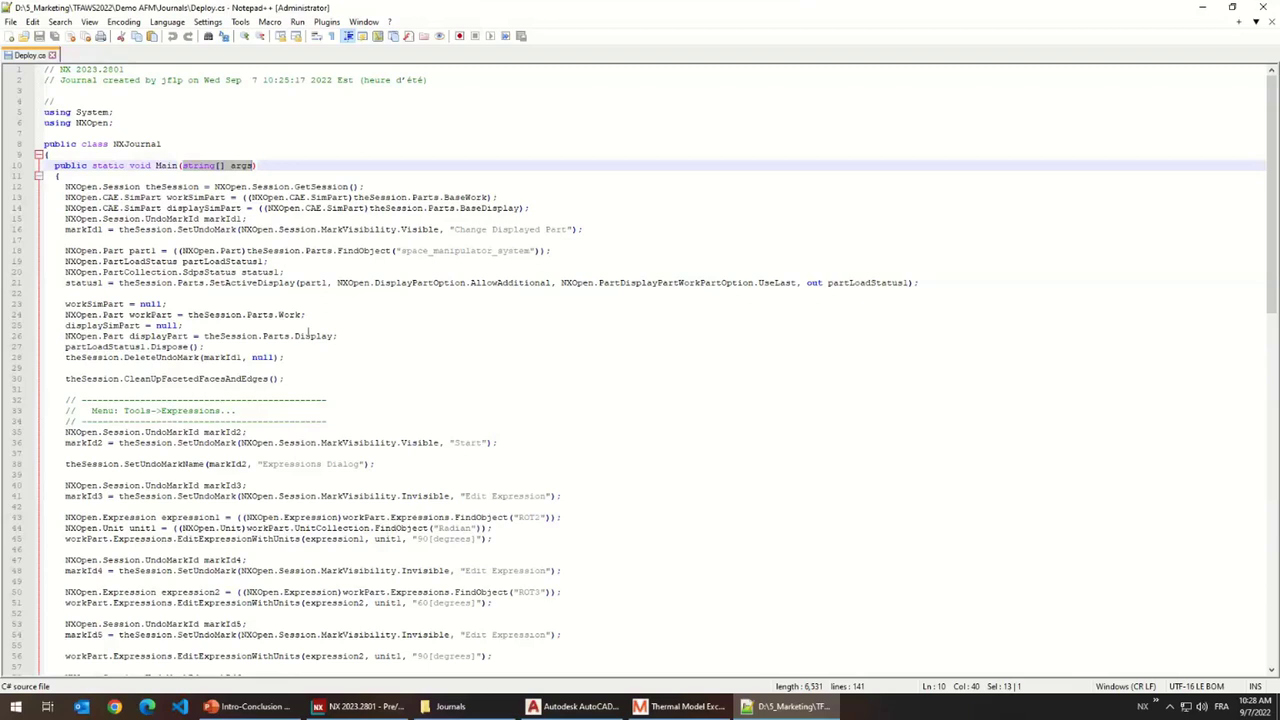
pyautogui.moveTo(231, 165); pyautogui.dragTo(256, 165)
pyautogui.scroll(-3, 236, 246)
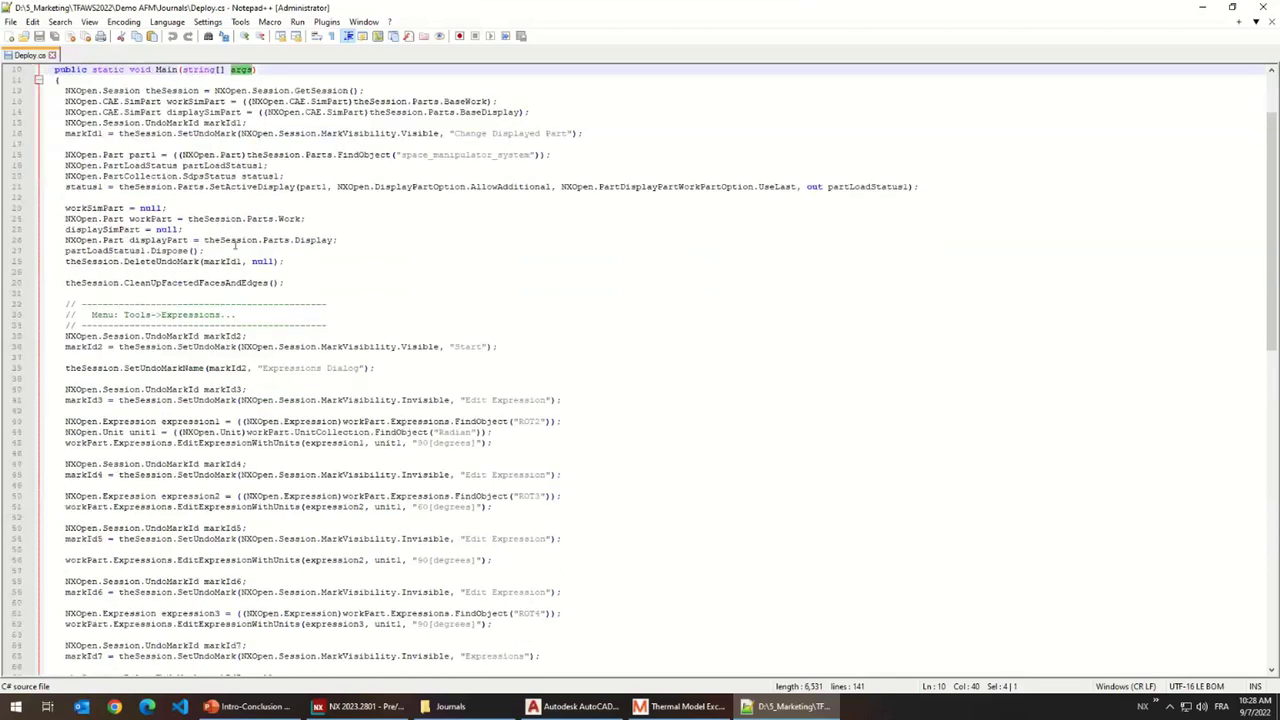
# - Review the angle values assigned in the ROT2, ROT3 and ROT4 expression edits
pyautogui.scroll(-2, 236, 246)
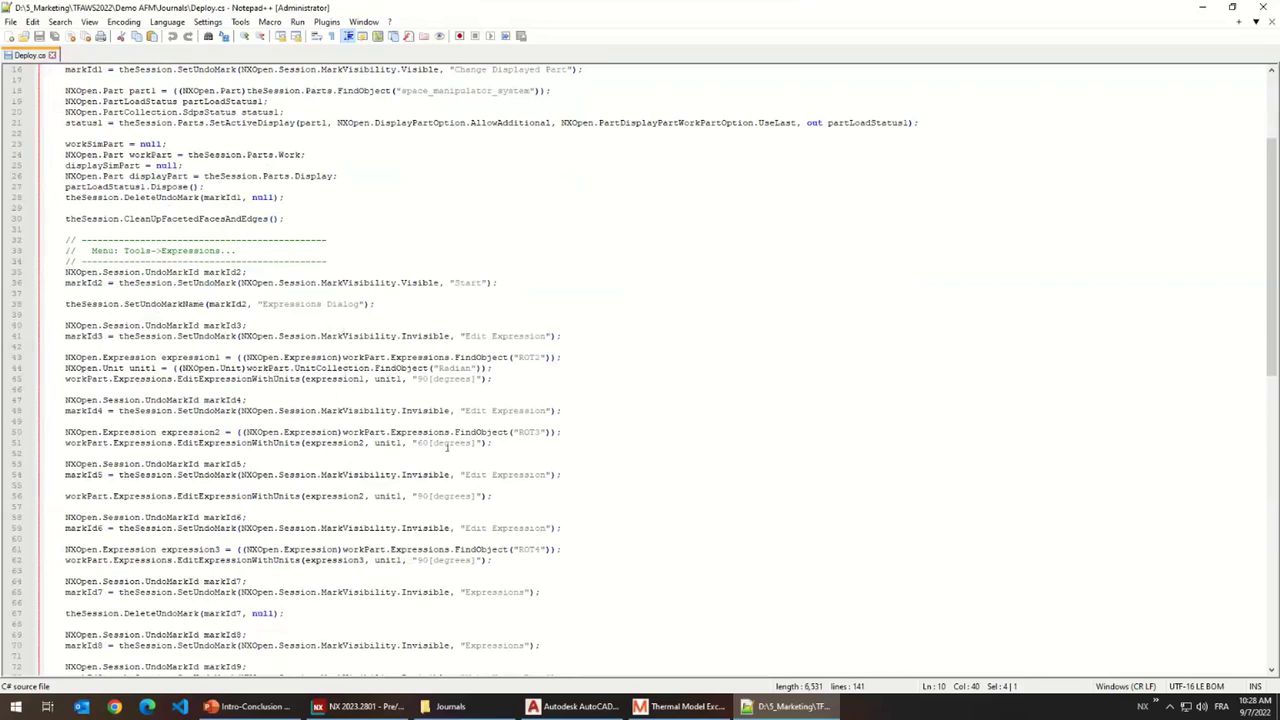
pyautogui.moveTo(412, 443); pyautogui.dragTo(445, 443)
pyautogui.moveTo(416, 496); pyautogui.dragTo(435, 526)
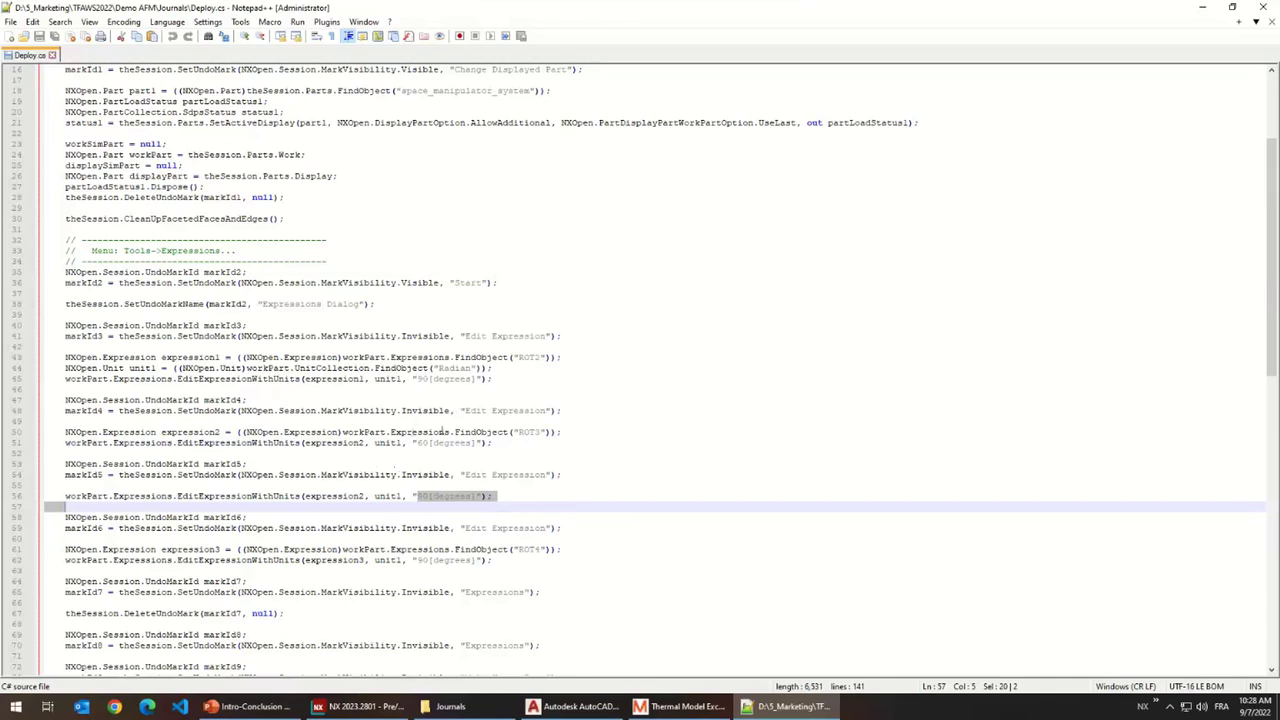
pyautogui.doubleClick(536, 550)
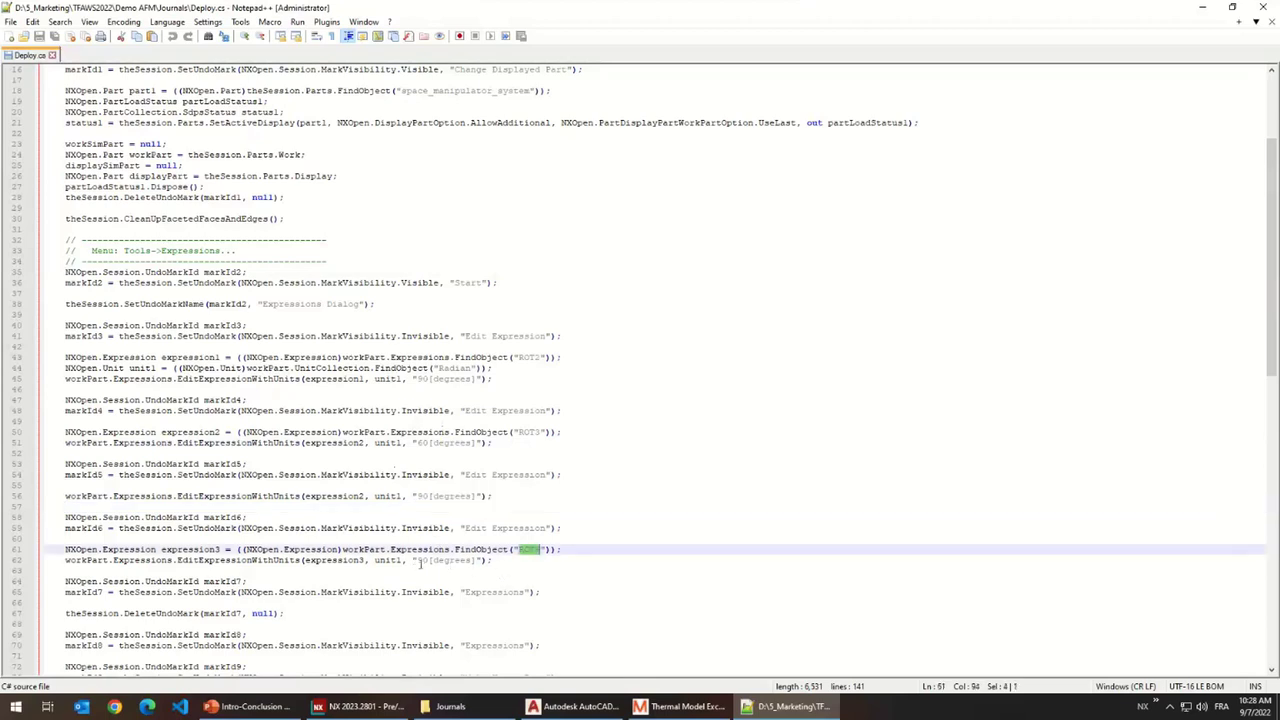
pyautogui.moveTo(418, 561); pyautogui.dragTo(470, 561)
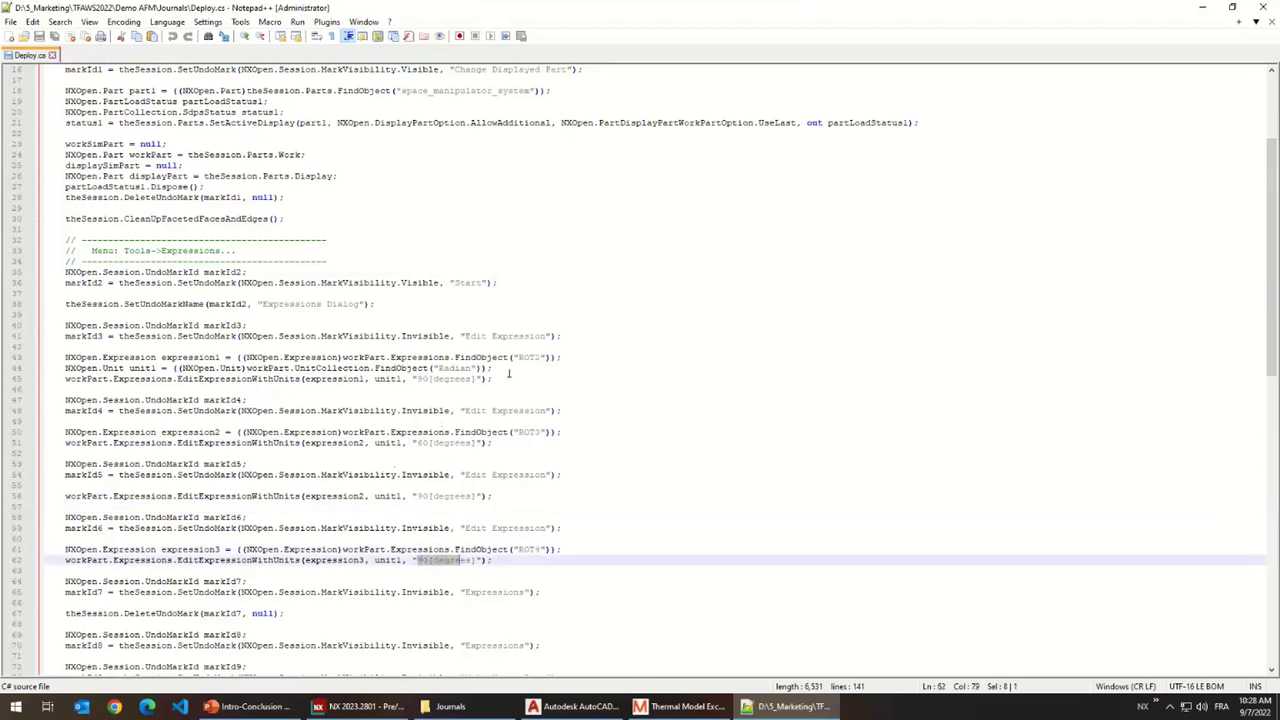
pyautogui.scroll(5, 510, 371)
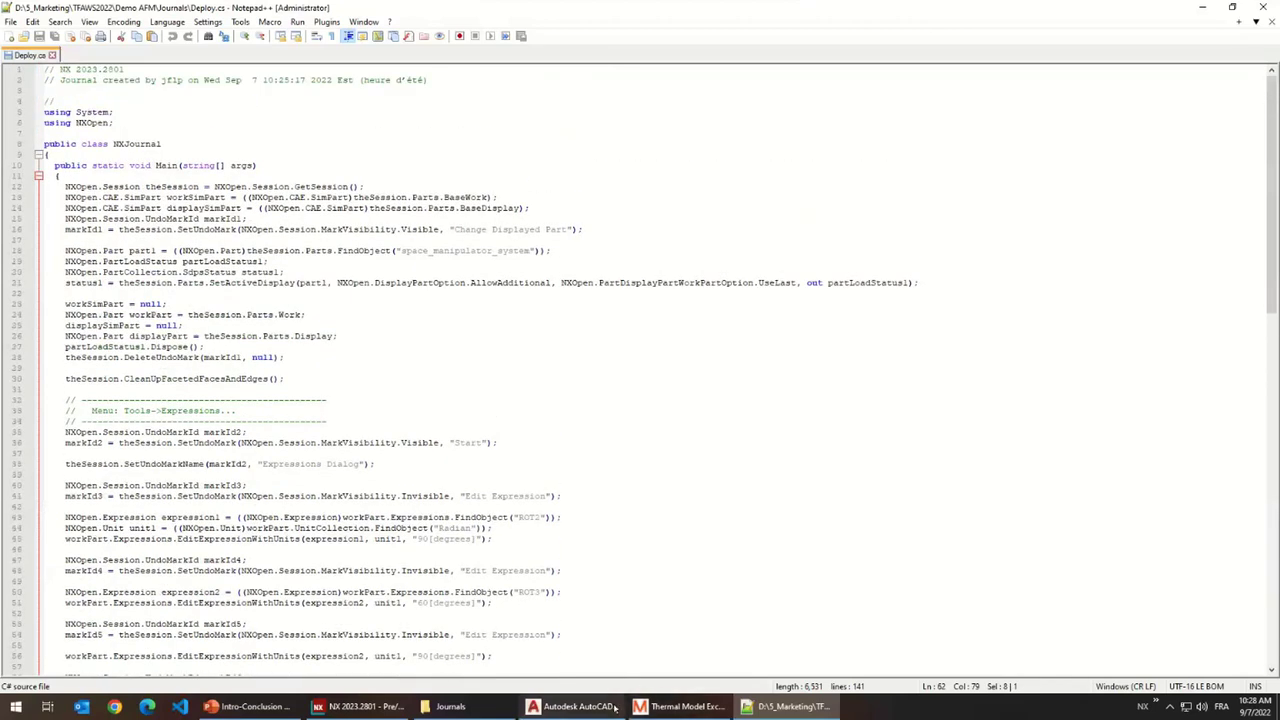
pyautogui.scroll(-4, 423, 441)
pyautogui.moveTo(412, 410); pyautogui.dragTo(446, 410)
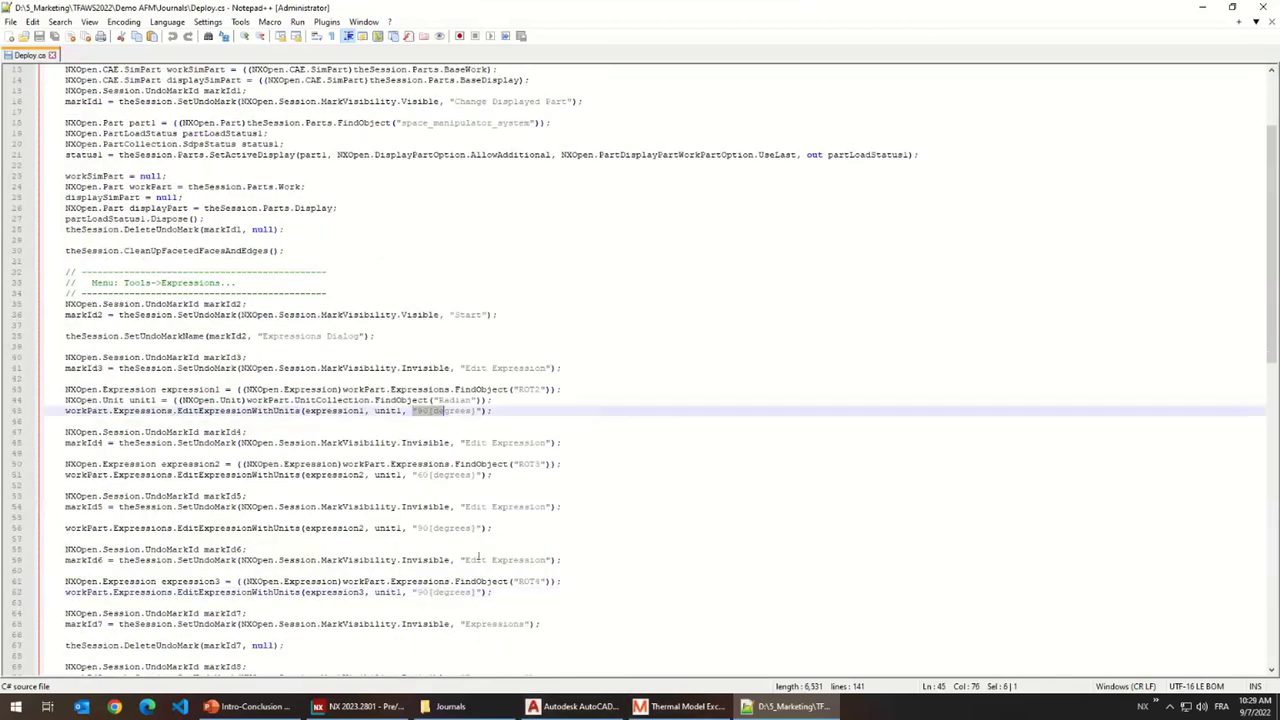
# - Switch back to NX, set the Deploy button's action arguments to 45 45, and finish customizing the ribbon
pyautogui.click(352, 708)
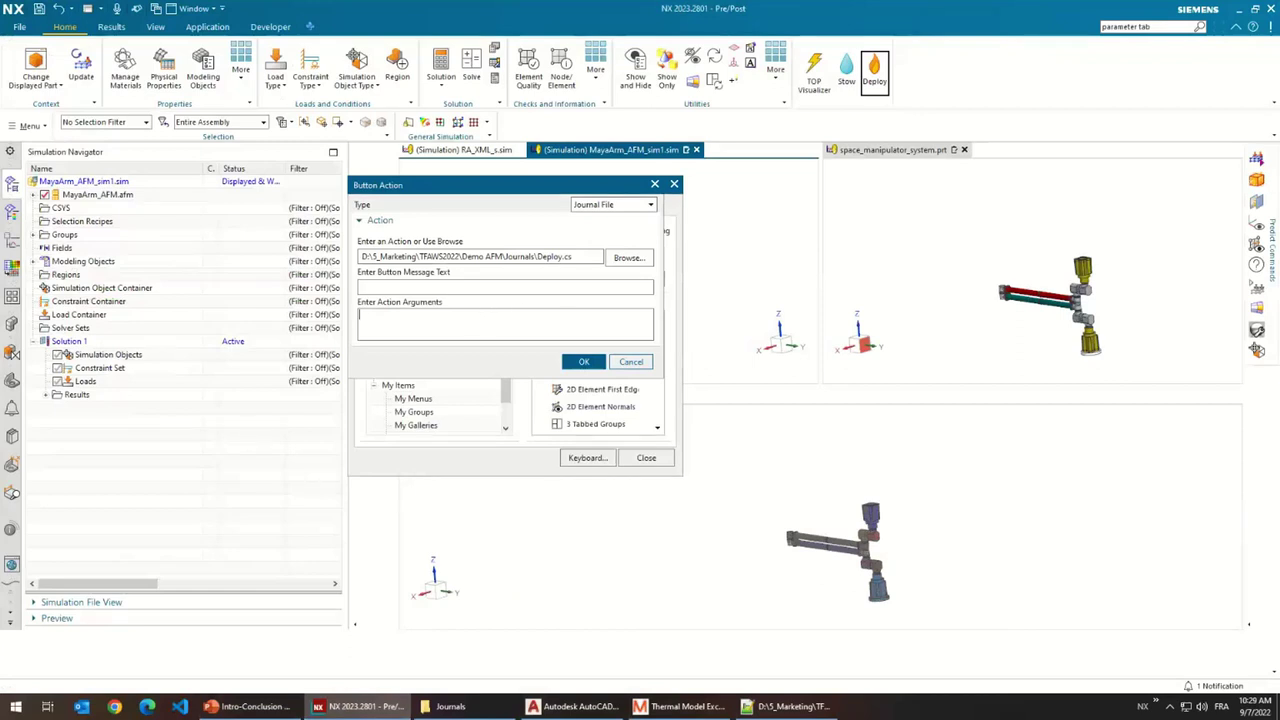
pyautogui.write('45 45')
pyautogui.press('Return')
pyautogui.click(565, 364)
pyautogui.click(658, 457)
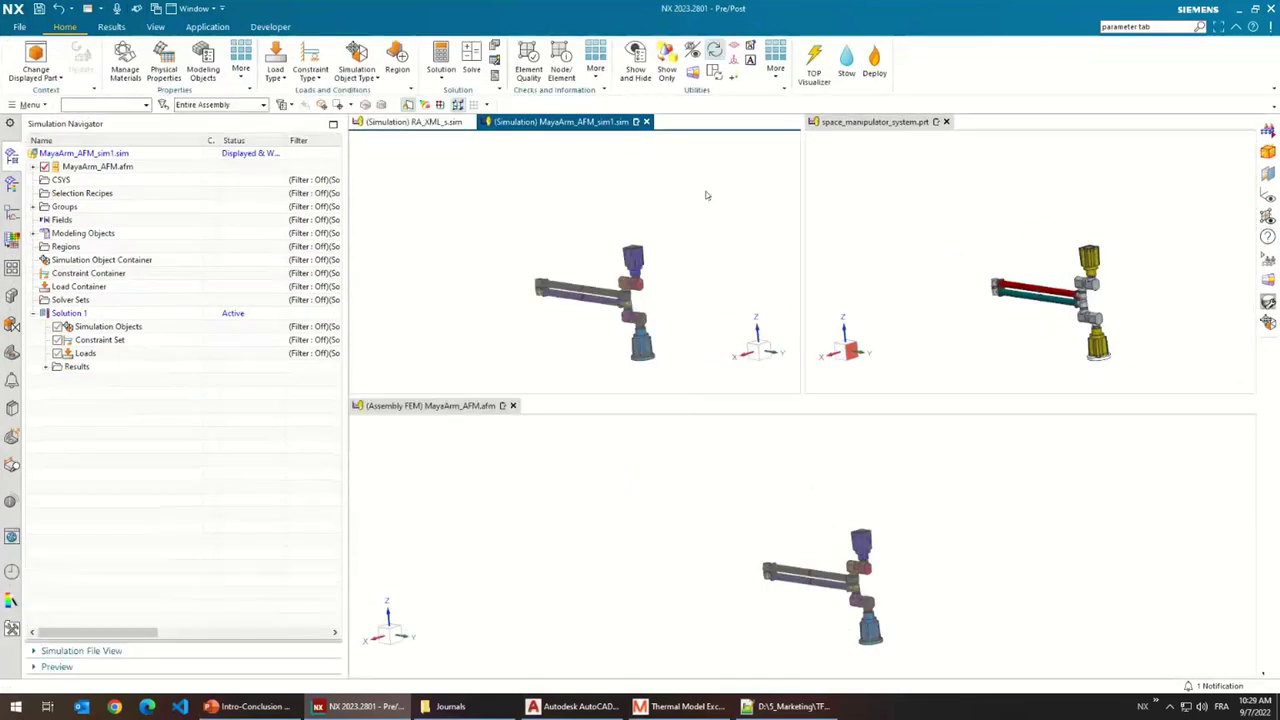
# - In Deploy.cs, replace the hard-coded angle string of the ROT2 expression edit with args[0]+"[degrees]"
pyautogui.click(788, 706)
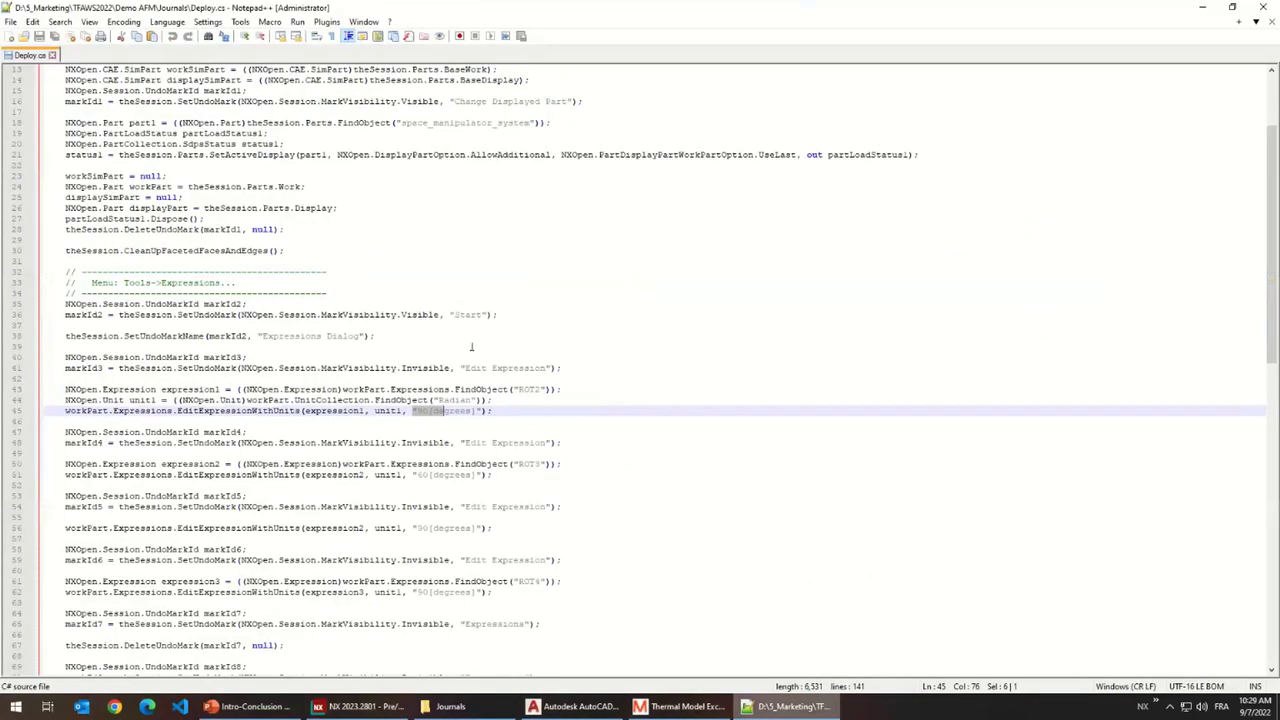
pyautogui.scroll(4, 471, 347)
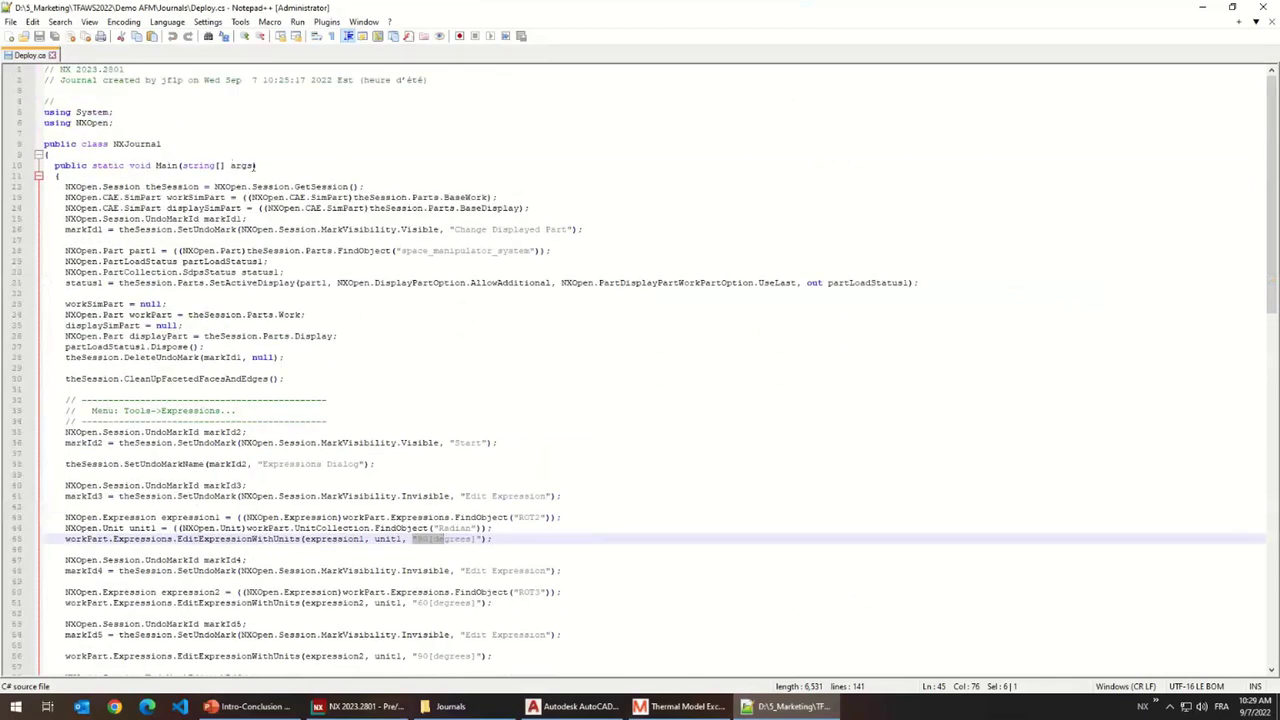
pyautogui.doubleClick(250, 165)
pyautogui.click(418, 538)
pyautogui.scroll(-3, 400, 445)
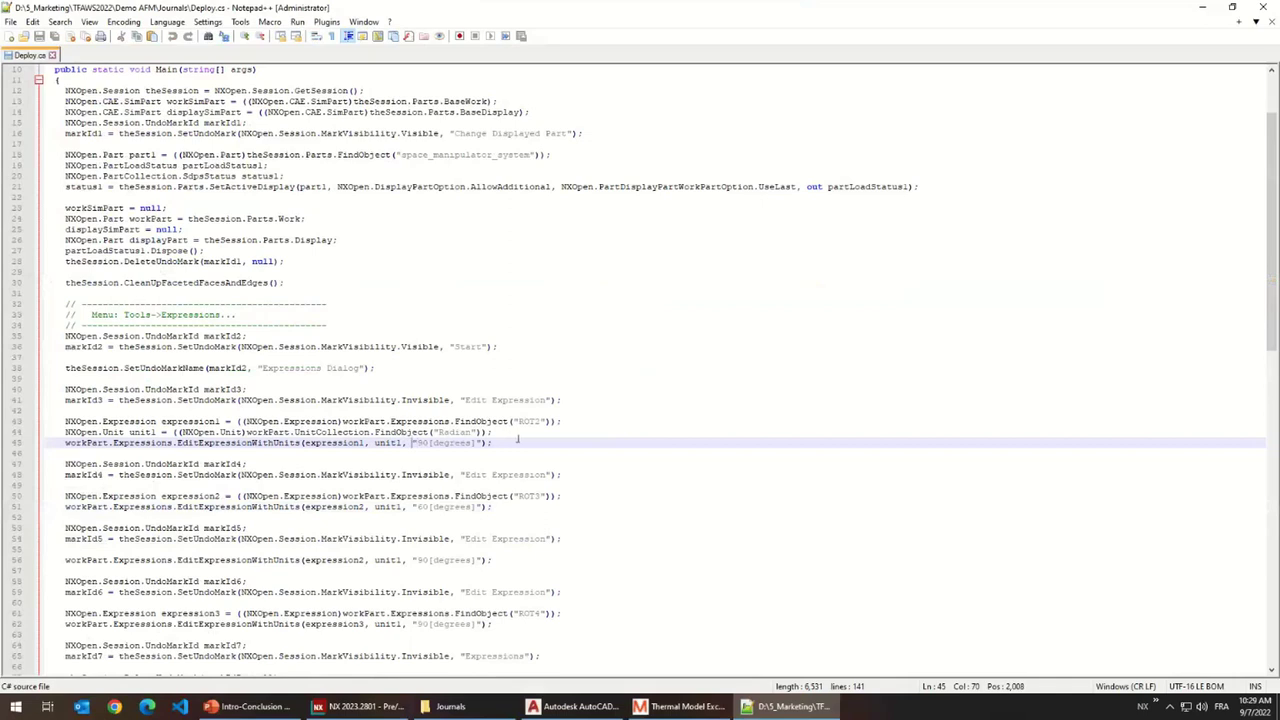
pyautogui.write('args[')
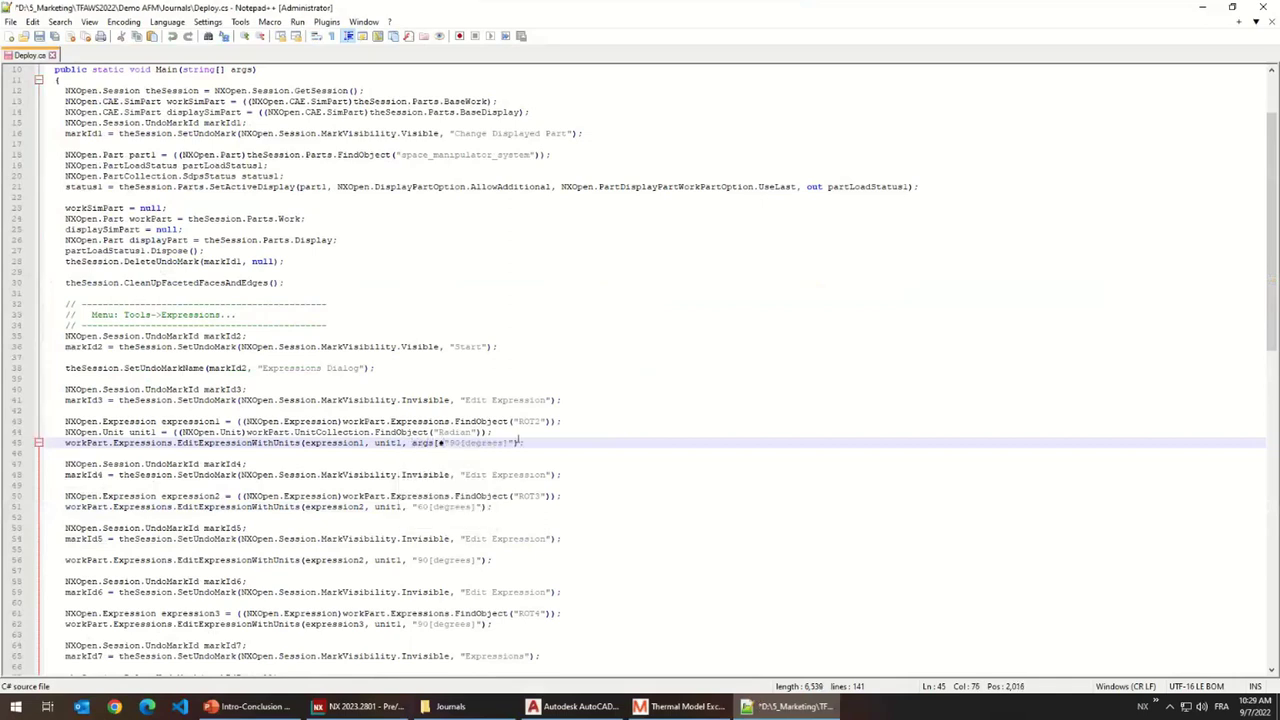
pyautogui.write('0]')
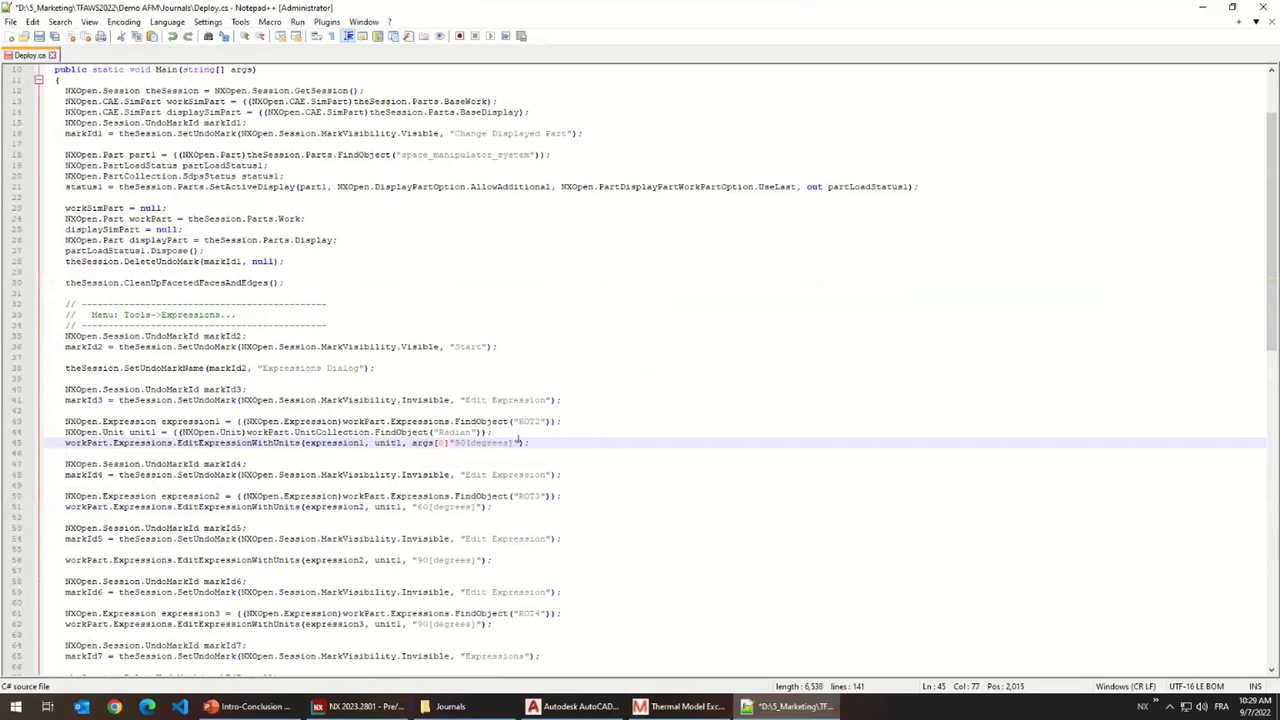
pyautogui.press('Delete')
pyautogui.press('Delete')
pyautogui.press('Delete')
pyautogui.write('+')
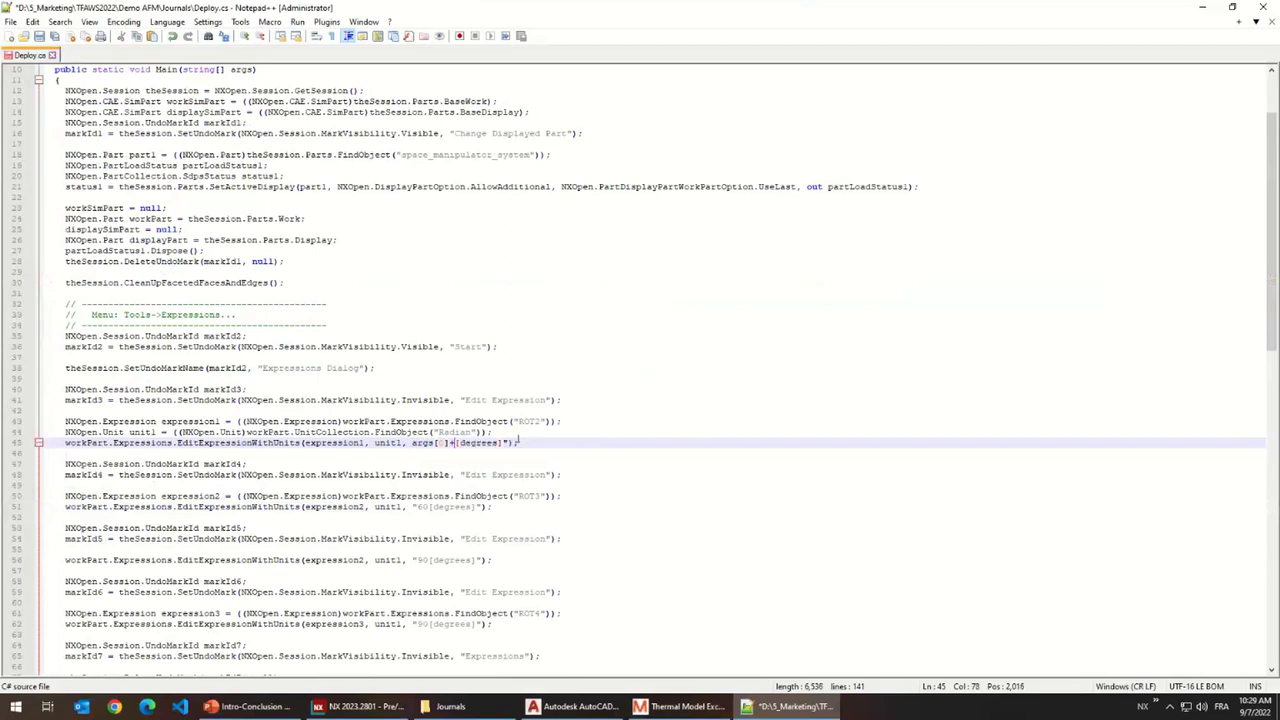
pyautogui.write('"')
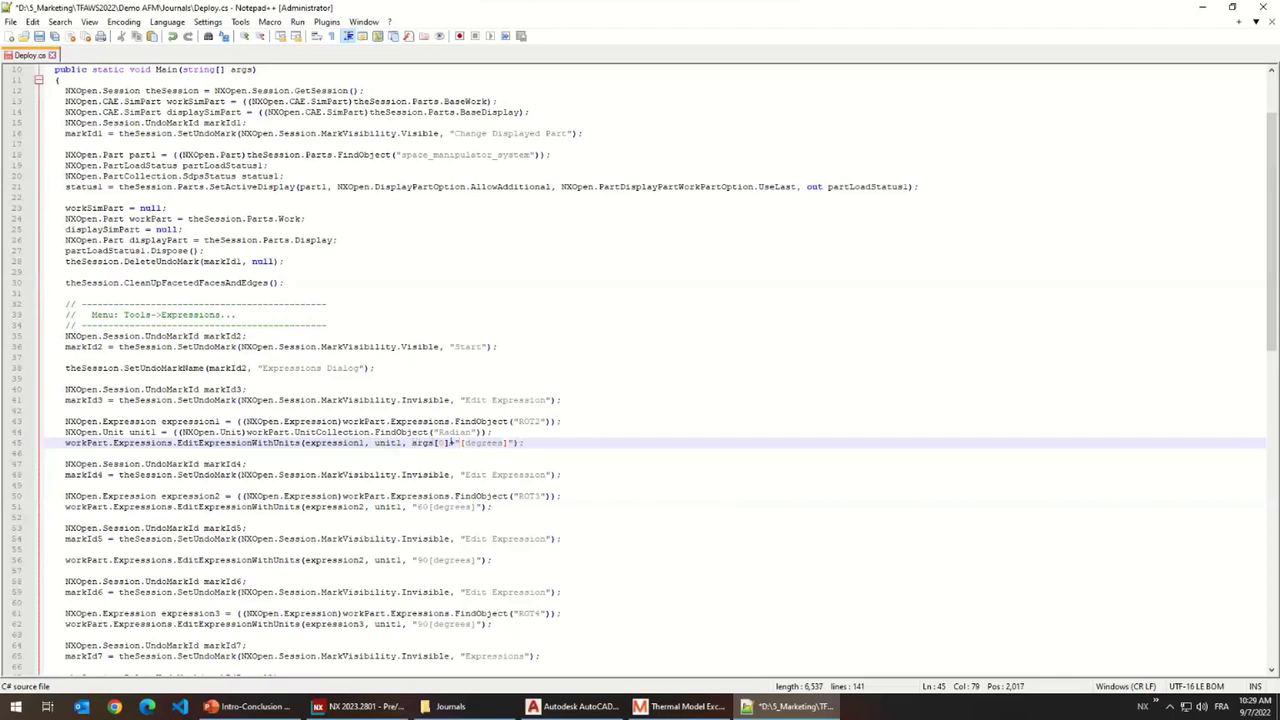
# - Copy the ROT2 argument expression and replace the "90[degrees]" value of the second expression2 (ROT3) edit with args[1]+"[degrees]"
pyautogui.moveTo(411, 442); pyautogui.dragTo(516, 442)
pyautogui.hotkey('ctrl', 'c')
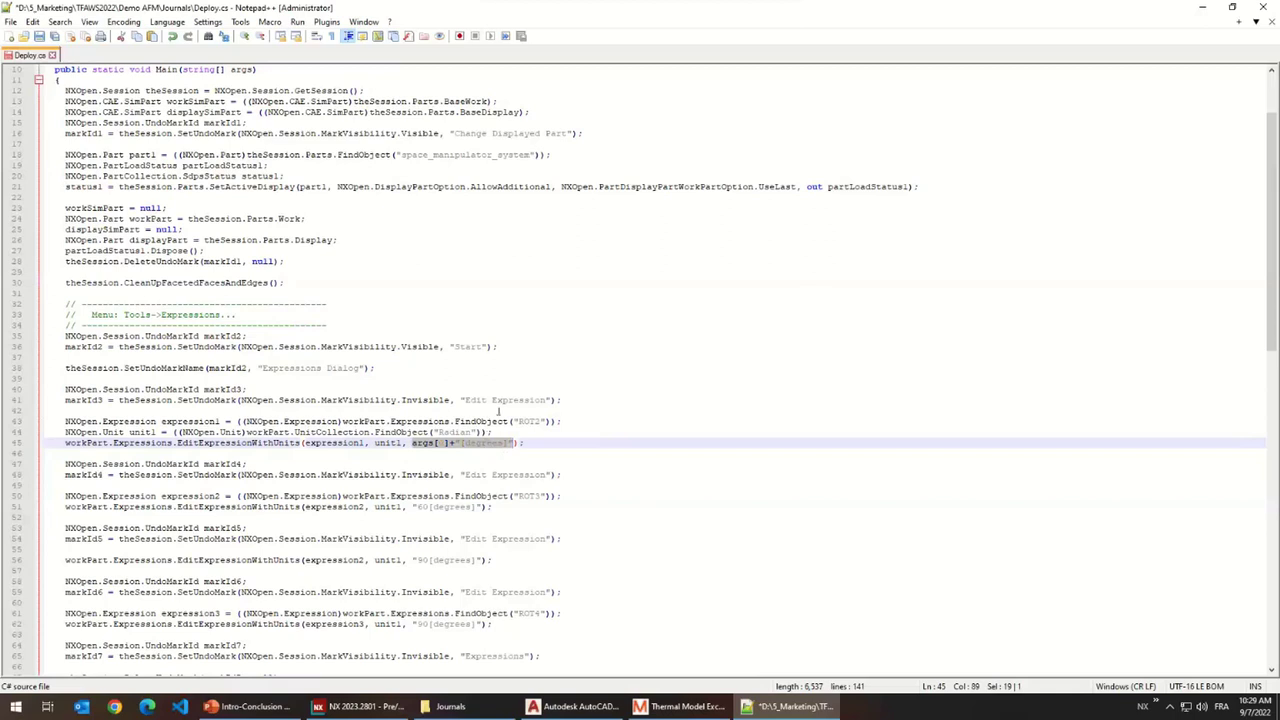
pyautogui.scroll(-3, 497, 410)
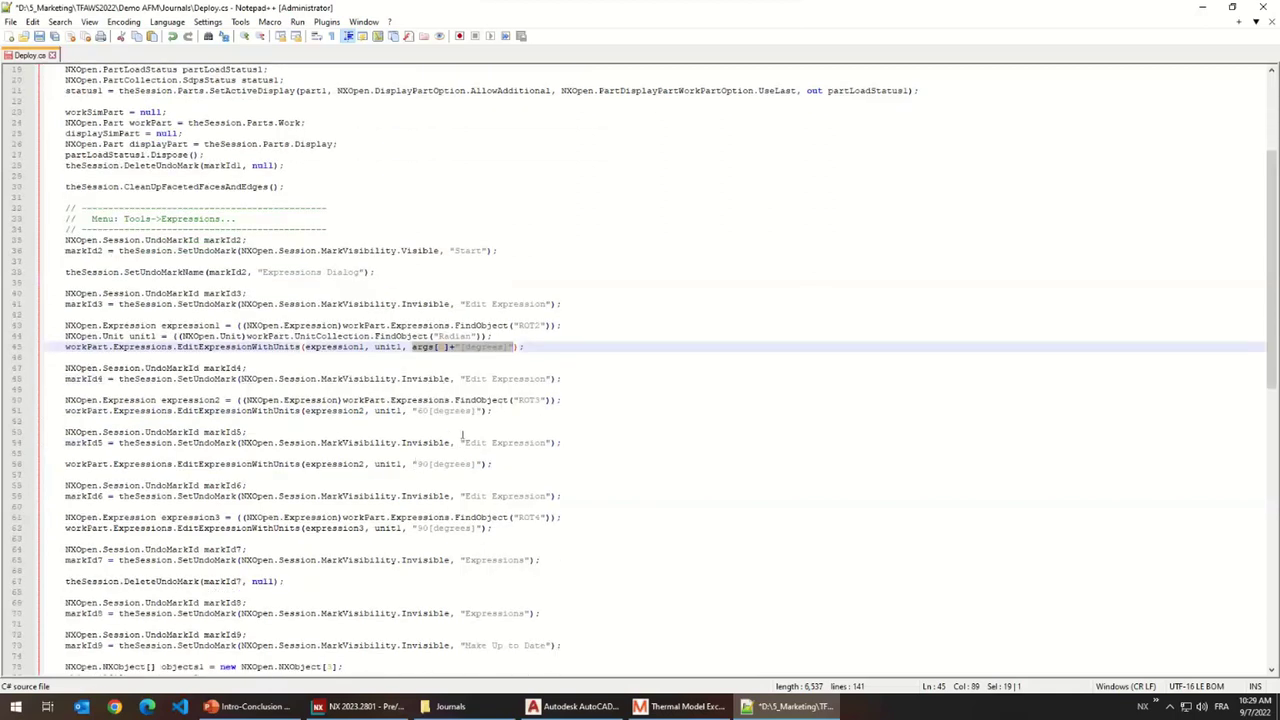
pyautogui.moveTo(411, 463); pyautogui.dragTo(484, 465)
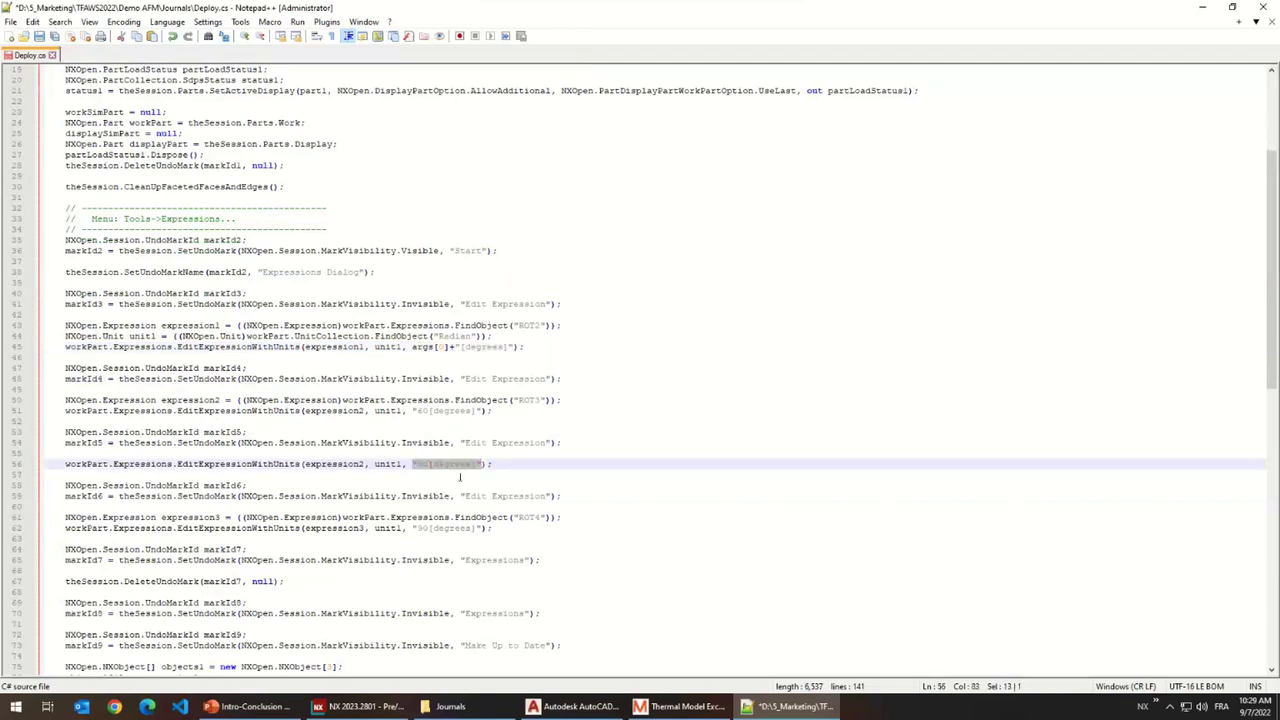
pyautogui.hotkey('ctrl', 'v')
pyautogui.doubleClick(441, 463)
pyautogui.write('1')
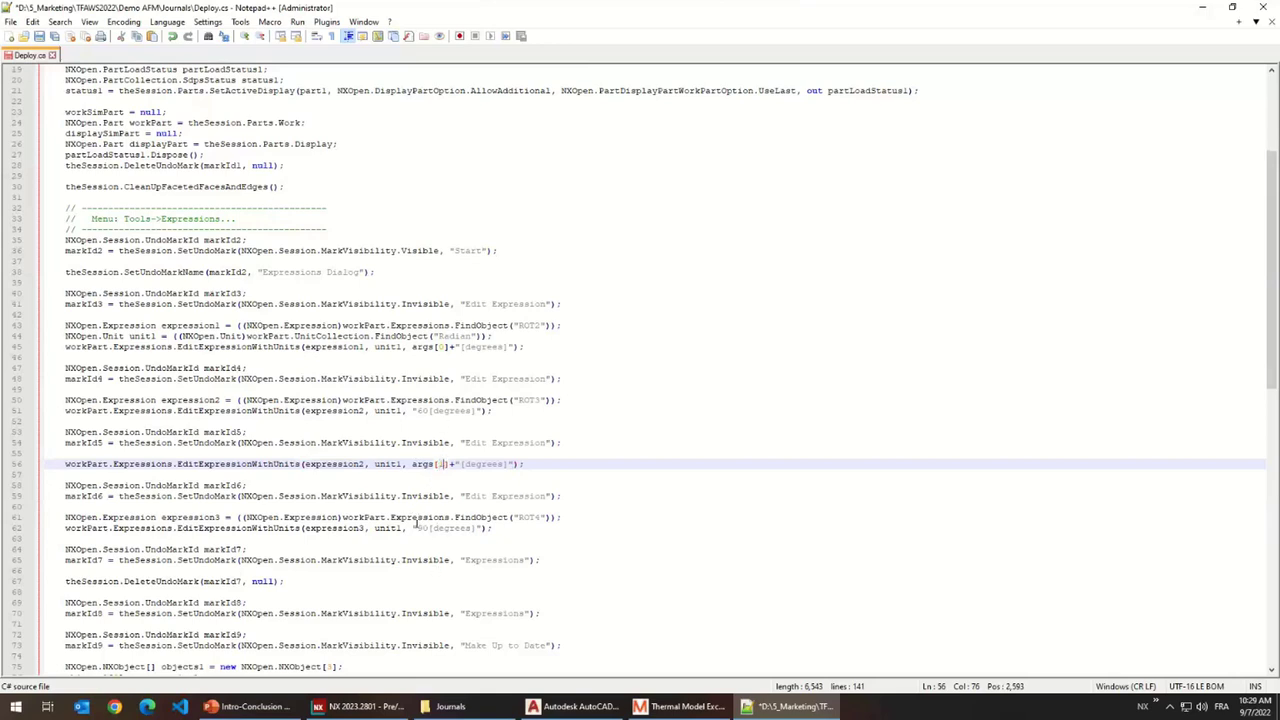
# - Replace the hard-coded angle string of the ROT4 expression edit with args[2]+"[degrees]" and save Deploy.cs
pyautogui.moveTo(412, 528); pyautogui.dragTo(489, 528)
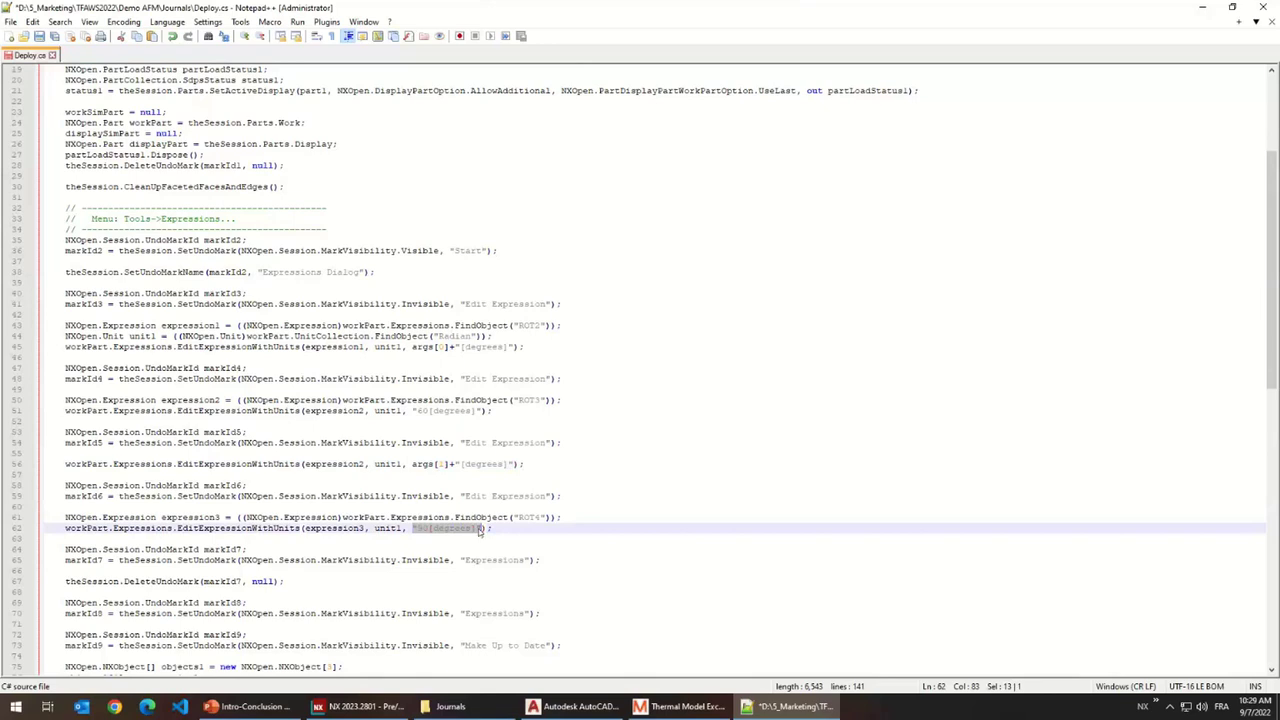
pyautogui.hotkey('ctrl', 'v')
pyautogui.click(446, 528)
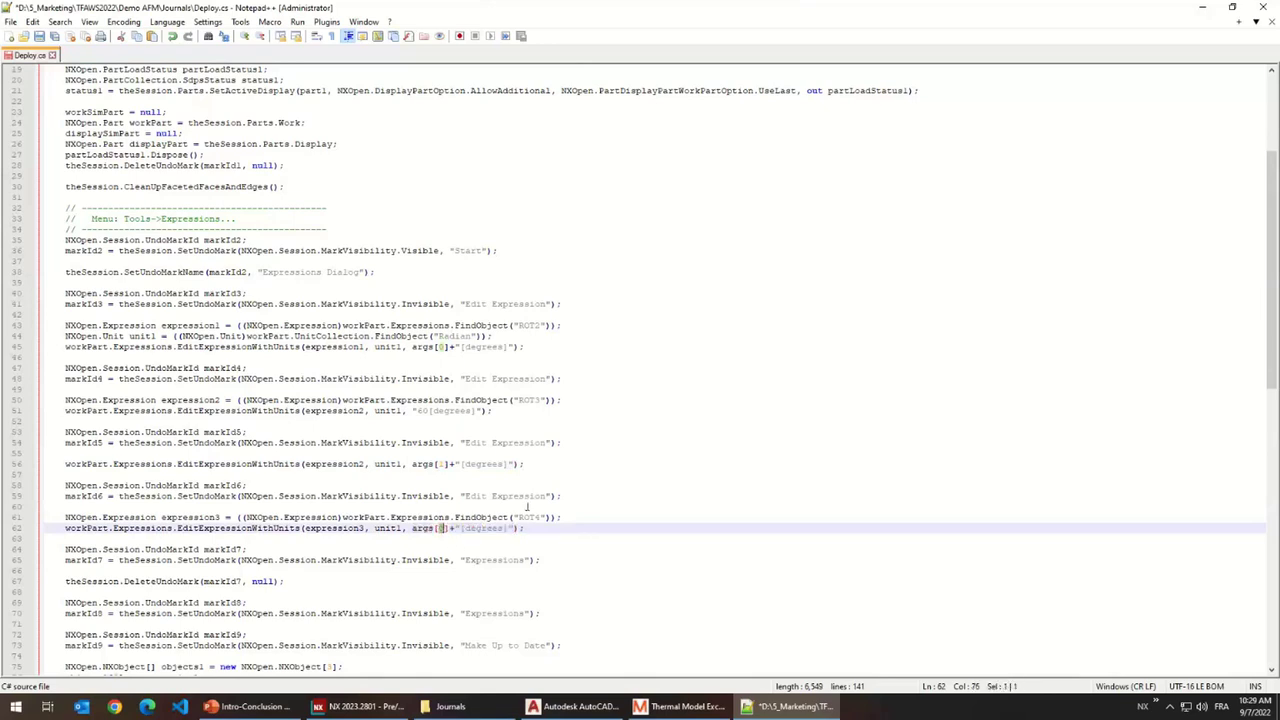
pyautogui.hotkey('ctrl', 's')
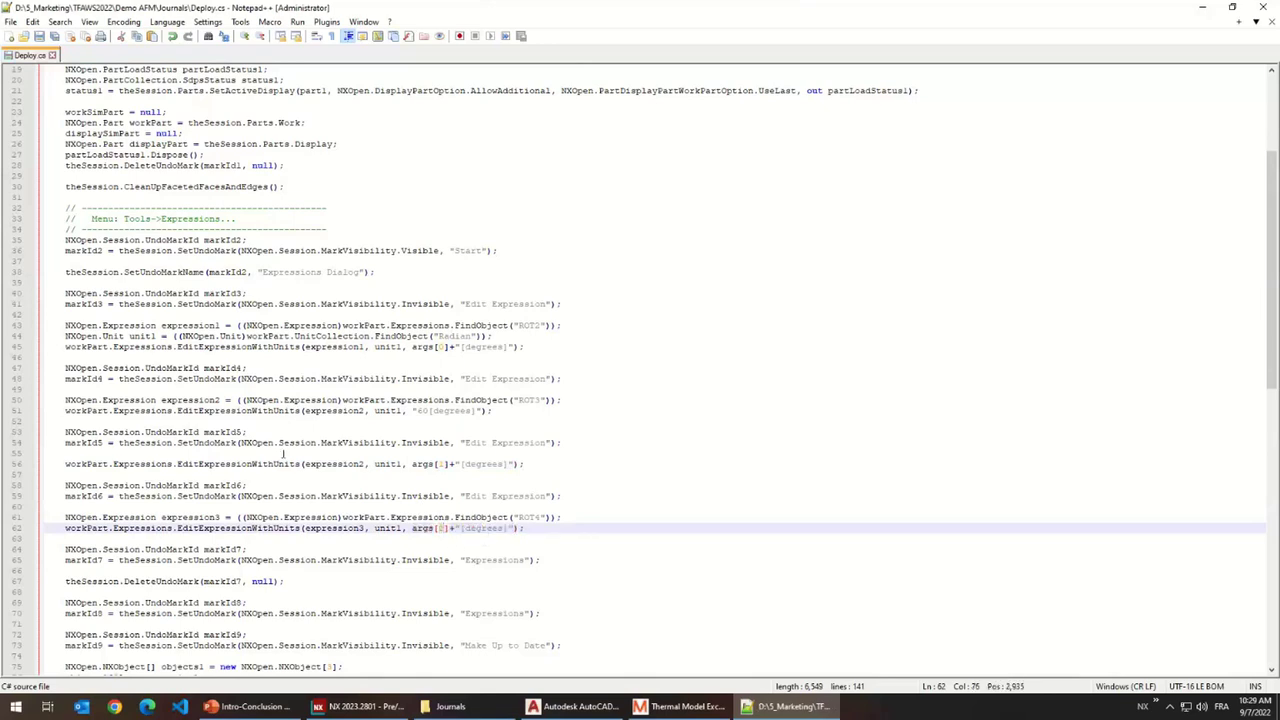
# - Switch to NX, run the Deploy journal on the manipulator arm and return the arm to its folded position with Stow
pyautogui.click(390, 705)
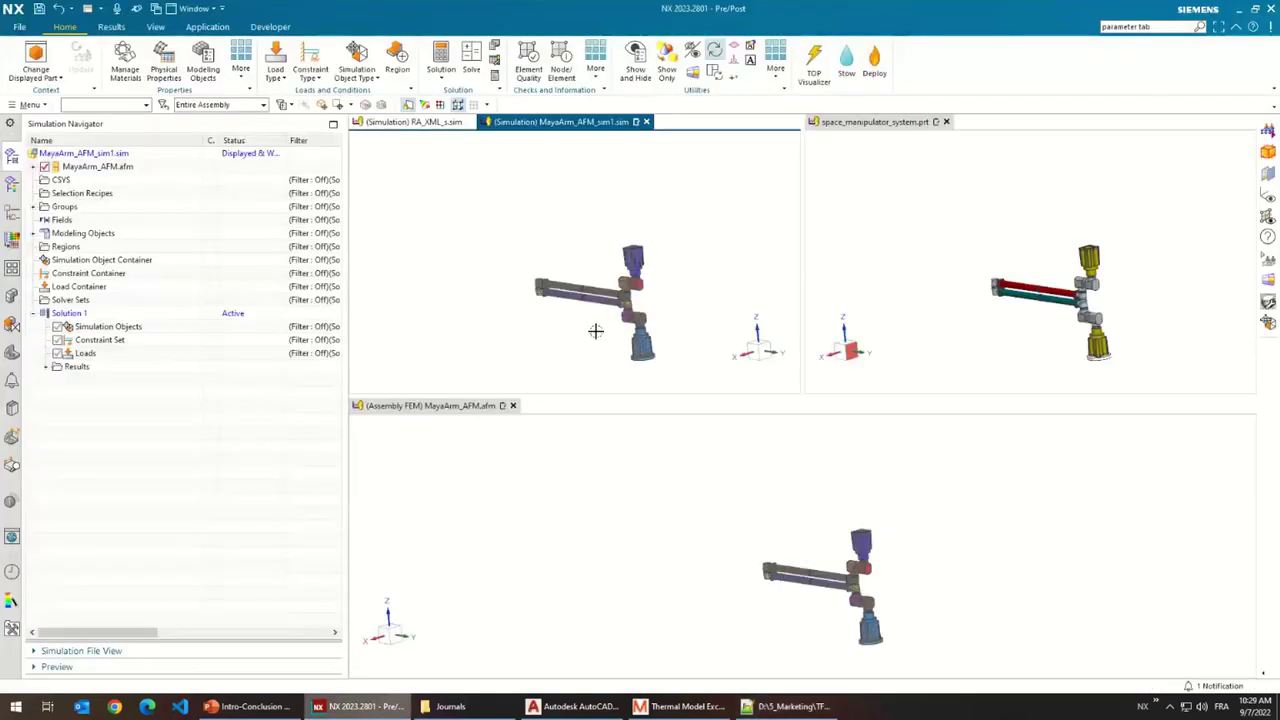
pyautogui.click(866, 78)
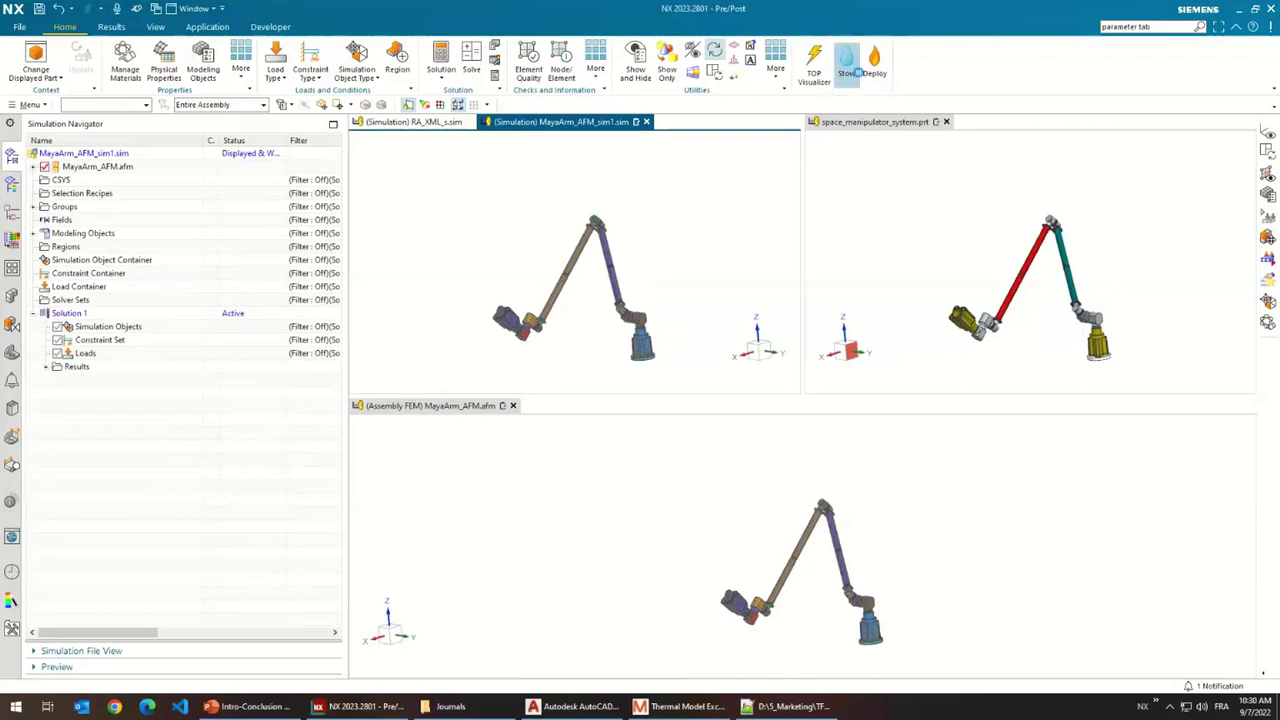
pyautogui.click(846, 66)
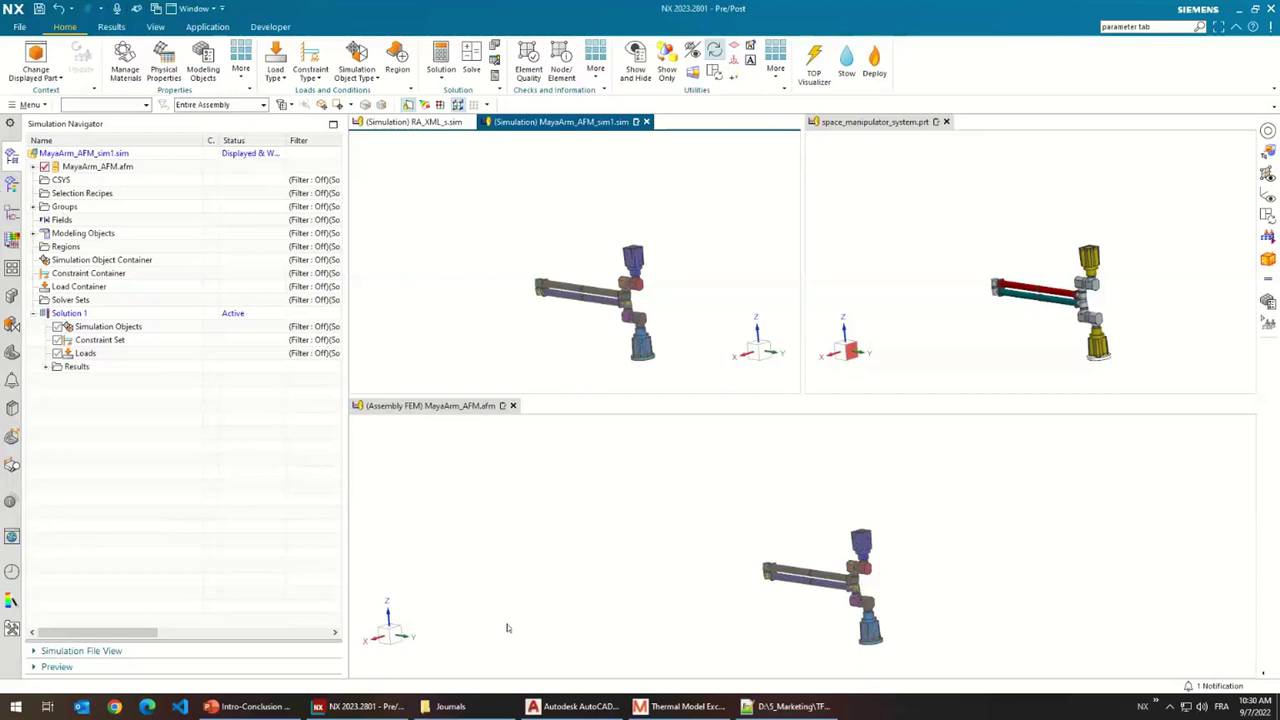
# - Switch to Notepad++ and review the argument-based expression edits in Deploy.cs
pyautogui.click(790, 706)
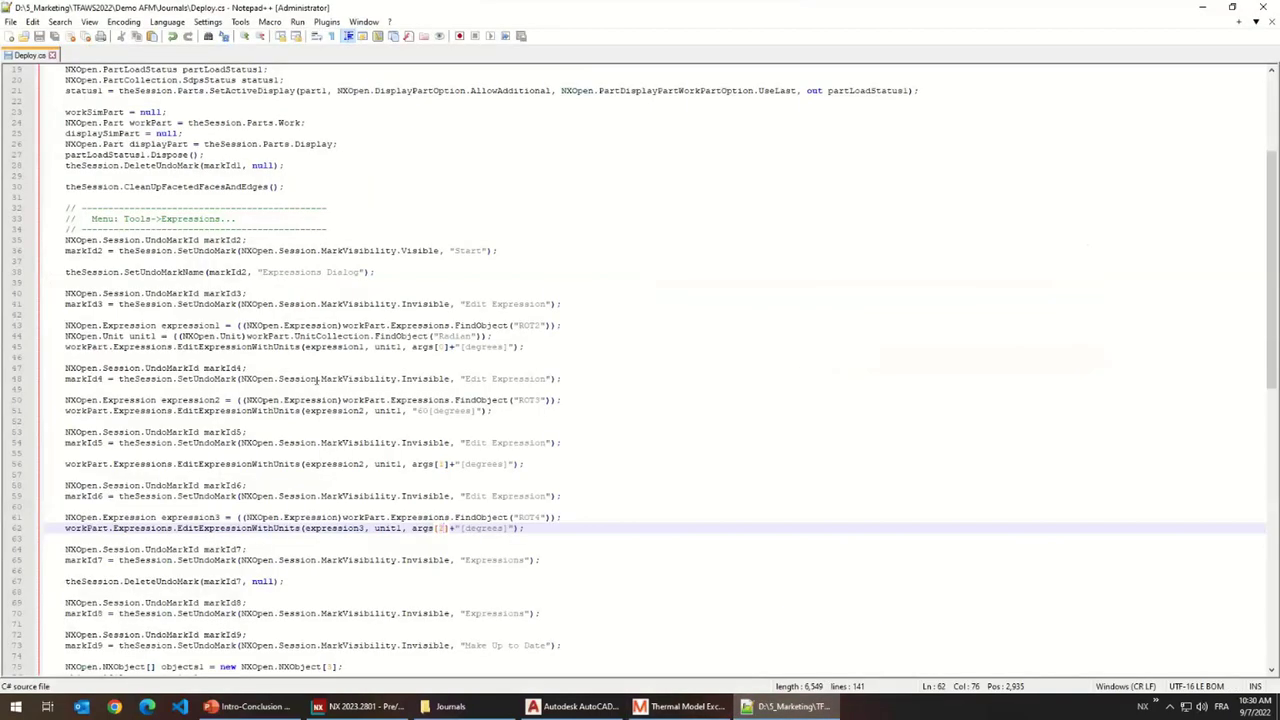
pyautogui.scroll(1, 310, 388)
pyautogui.scroll(3, 718, 374)
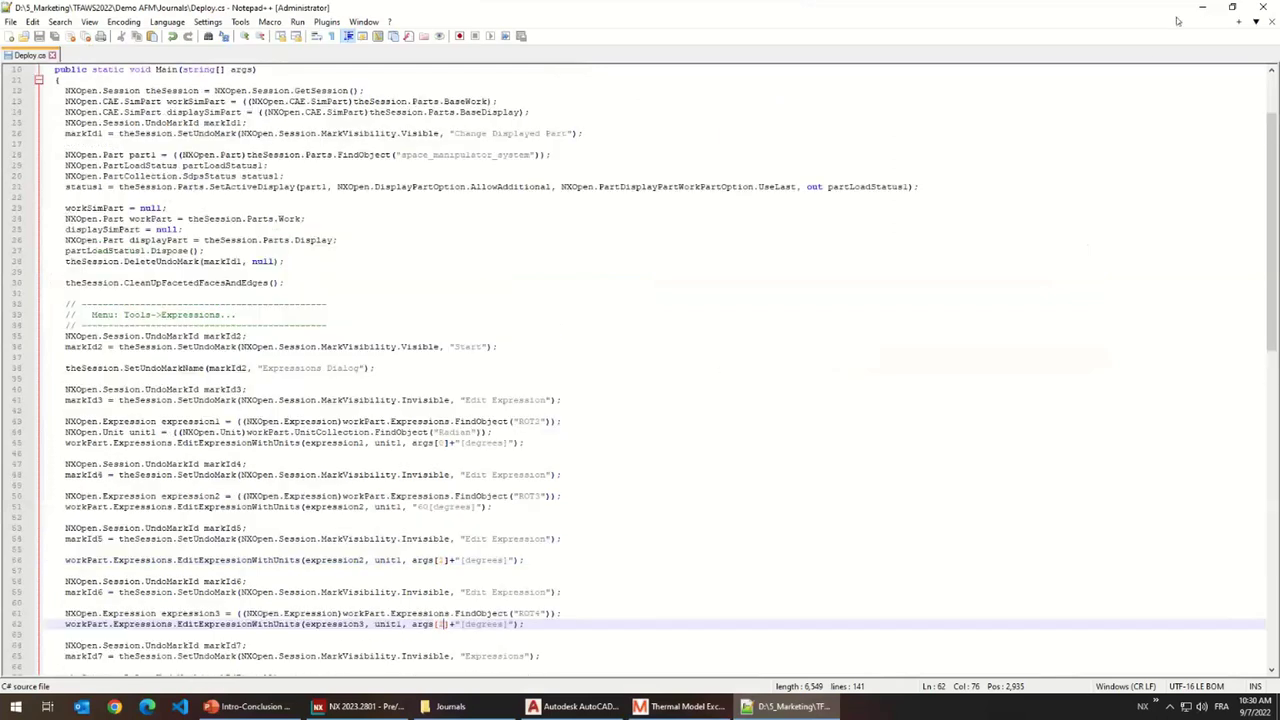
# - Switch back to NX and rename Solution 1 of the arm simulation as Solution_90_90_90
pyautogui.hotkey('alt', 'Tab')
pyautogui.click(88, 315)
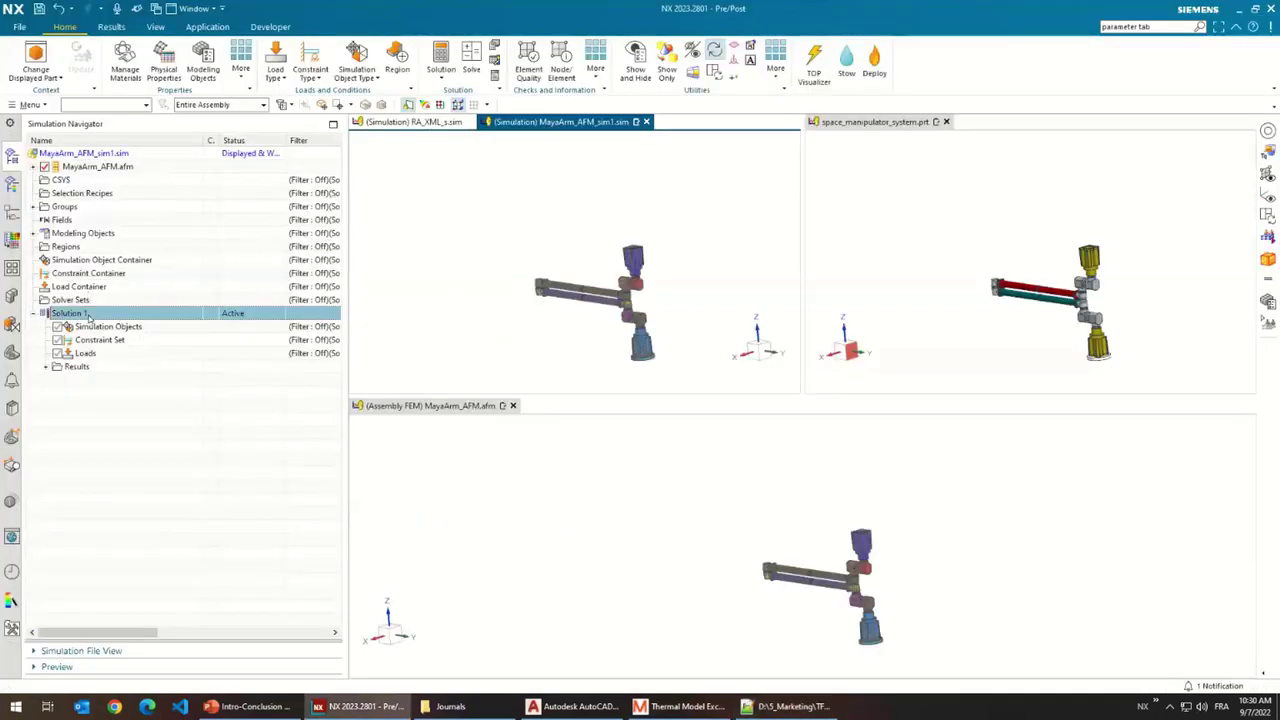
pyautogui.click(88, 315)
pyautogui.press('End')
pyautogui.press('BackSpace')
pyautogui.press('BackSpace')
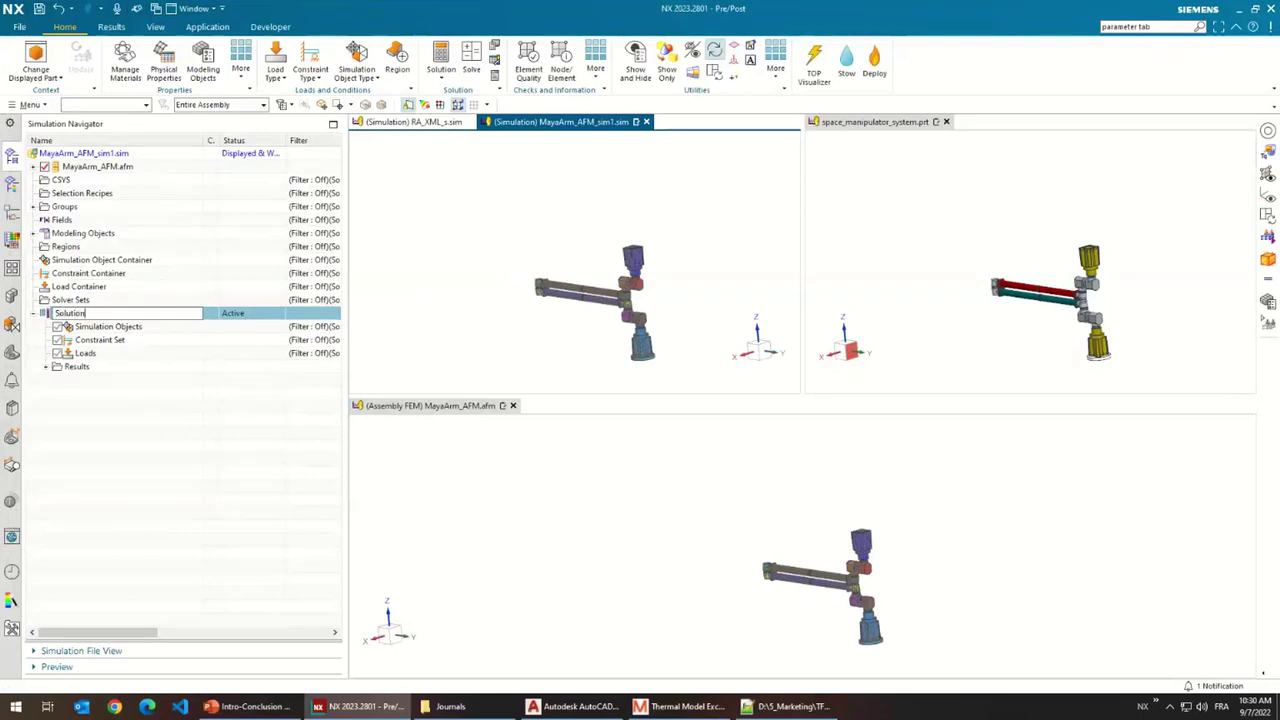
pyautogui.write('_90_90_90')
pyautogui.press('Return')
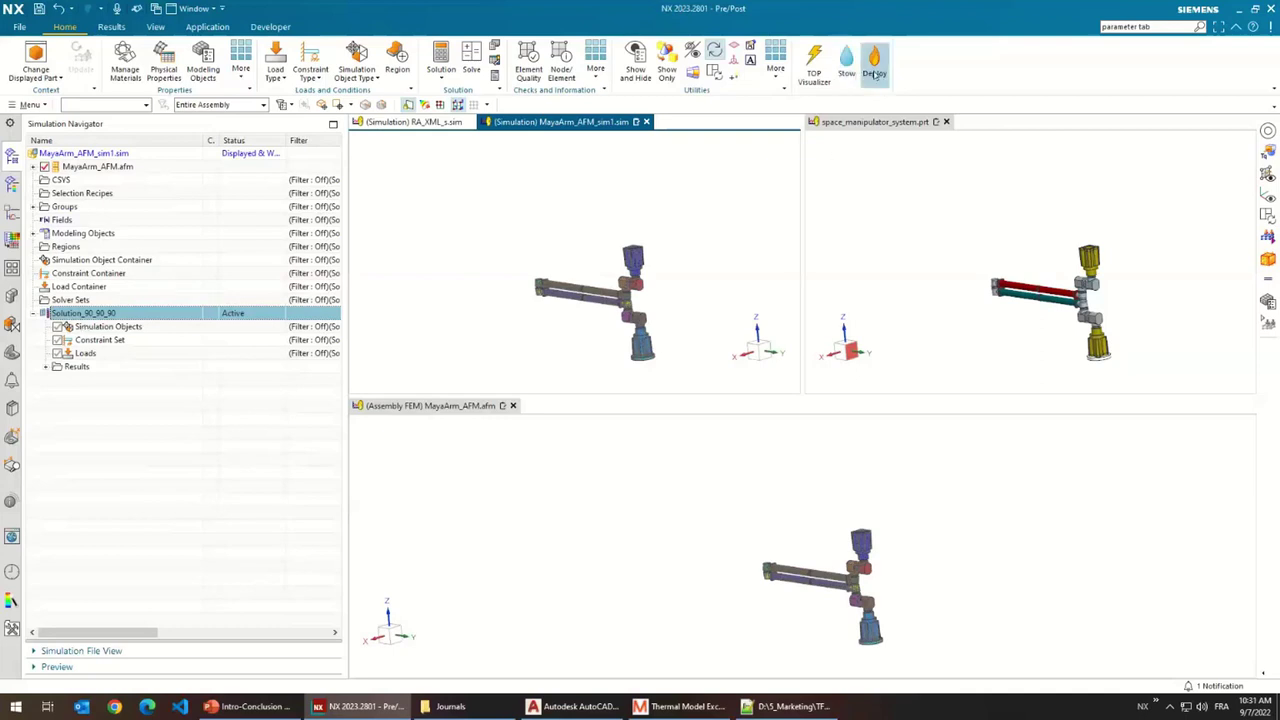
# - Check the Deploy button's action arguments in the ribbon customization and leave without changing them
pyautogui.rightClick(963, 66)
pyautogui.click(1000, 641)
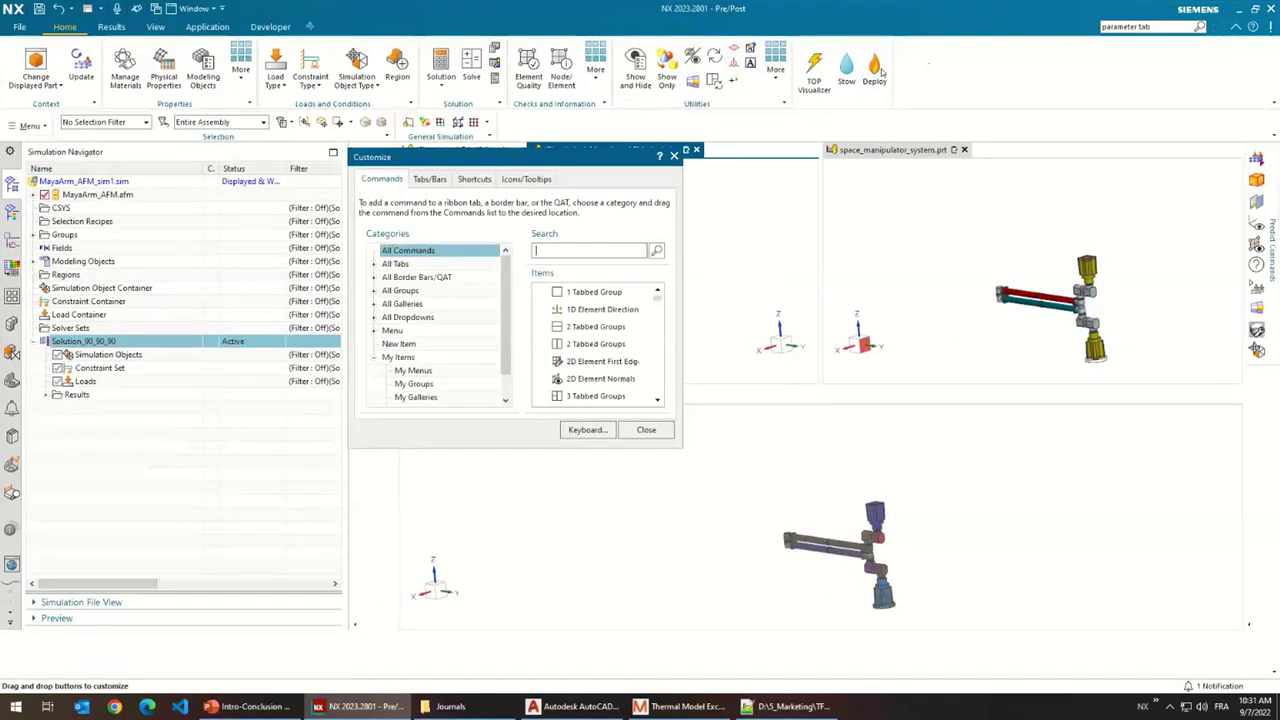
pyautogui.rightClick(878, 70)
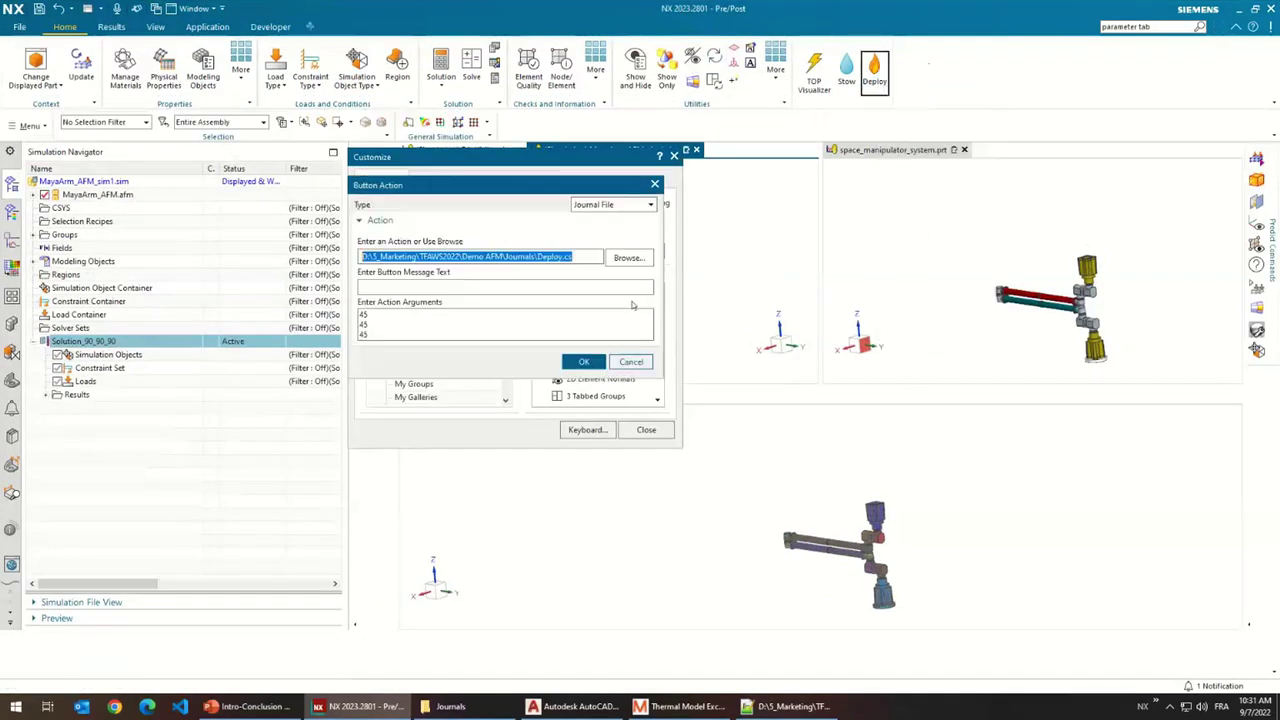
pyautogui.click(629, 362)
pyautogui.click(646, 429)
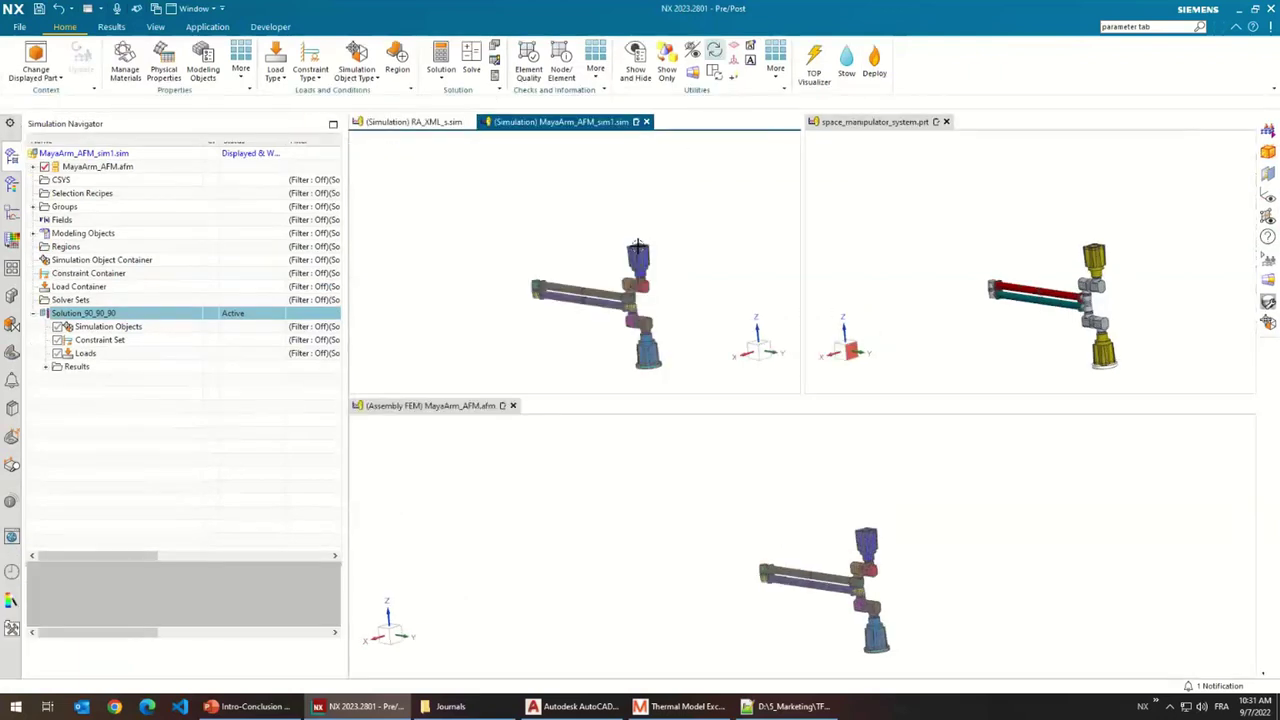
# - Switch to Notepad++, inspect the string[] args parameter of the Main method in Deploy.cs, and return to NX
pyautogui.click(86, 315)
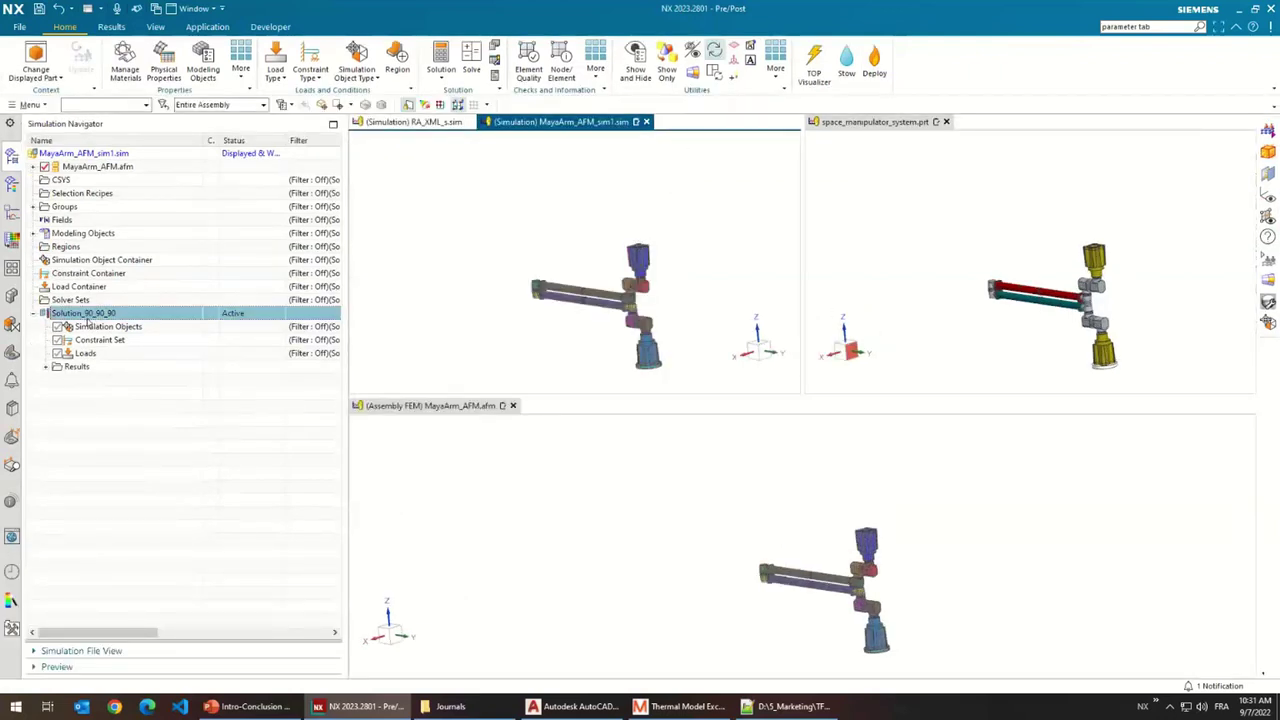
pyautogui.click(790, 706)
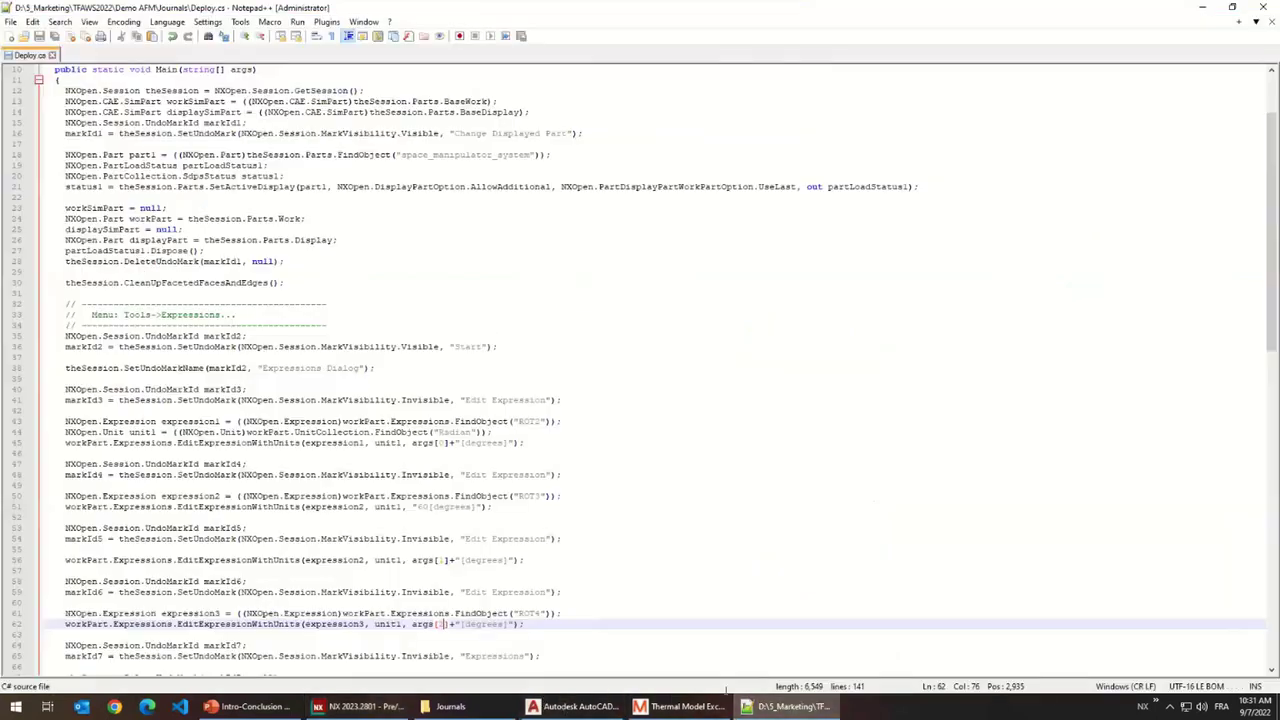
pyautogui.click(790, 706)
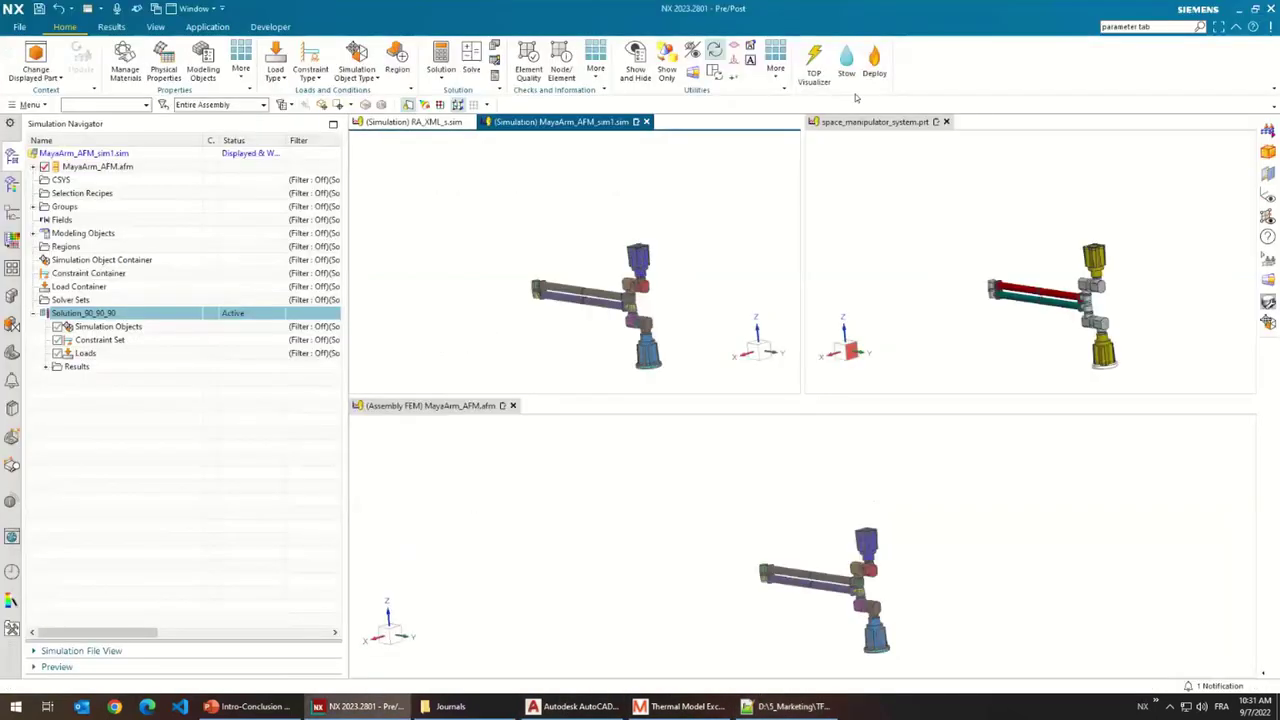
pyautogui.click(790, 706)
pyautogui.doubleClick(200, 165)
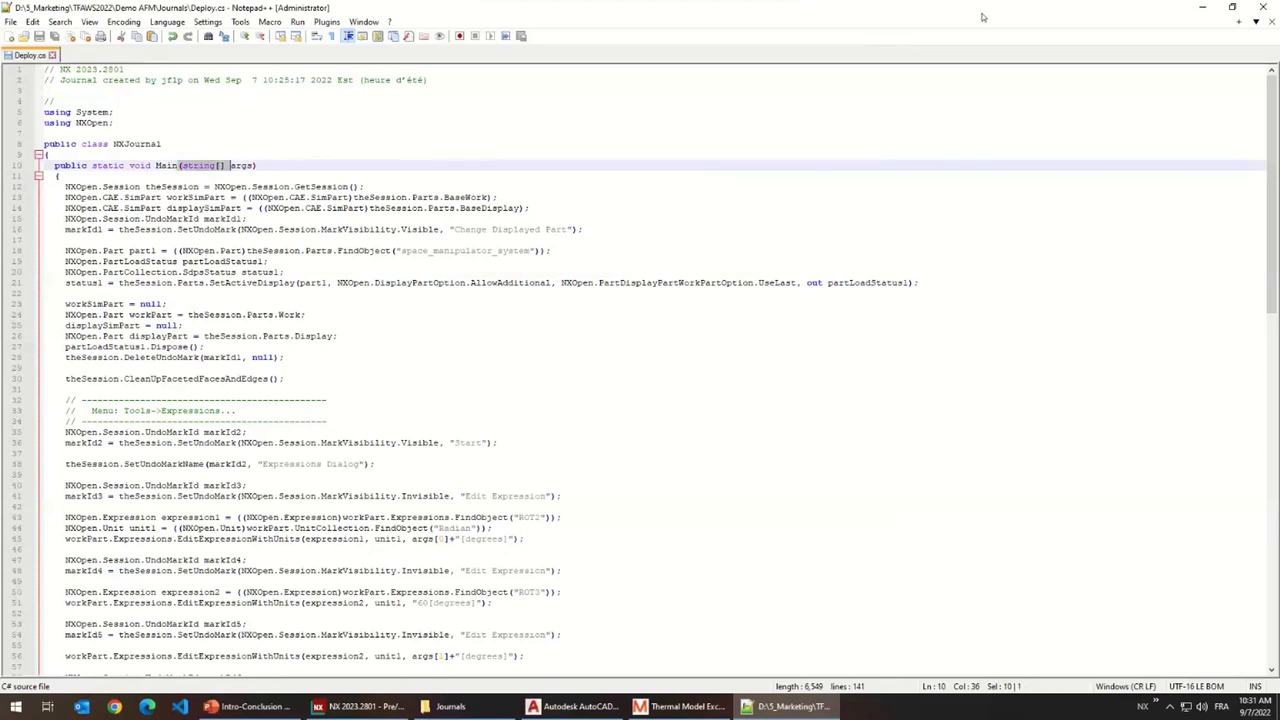
pyautogui.click(1202, 7)
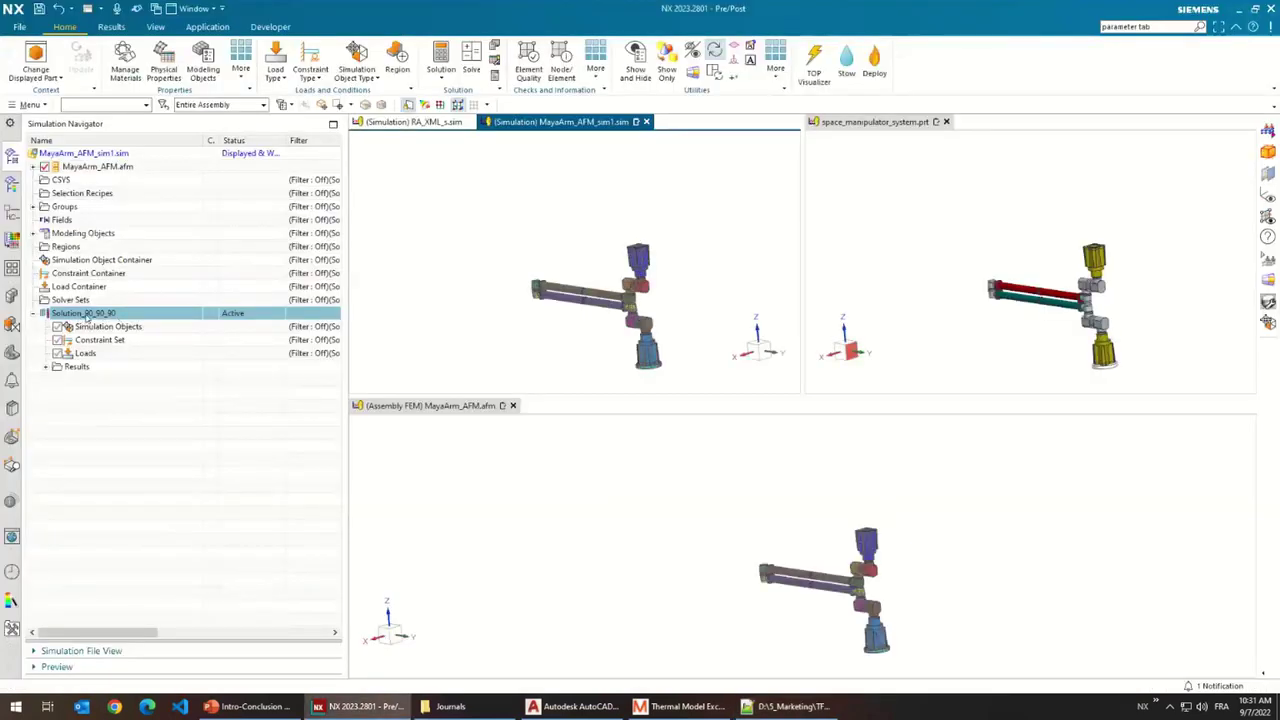
pyautogui.click(89, 316)
pyautogui.click(92, 318)
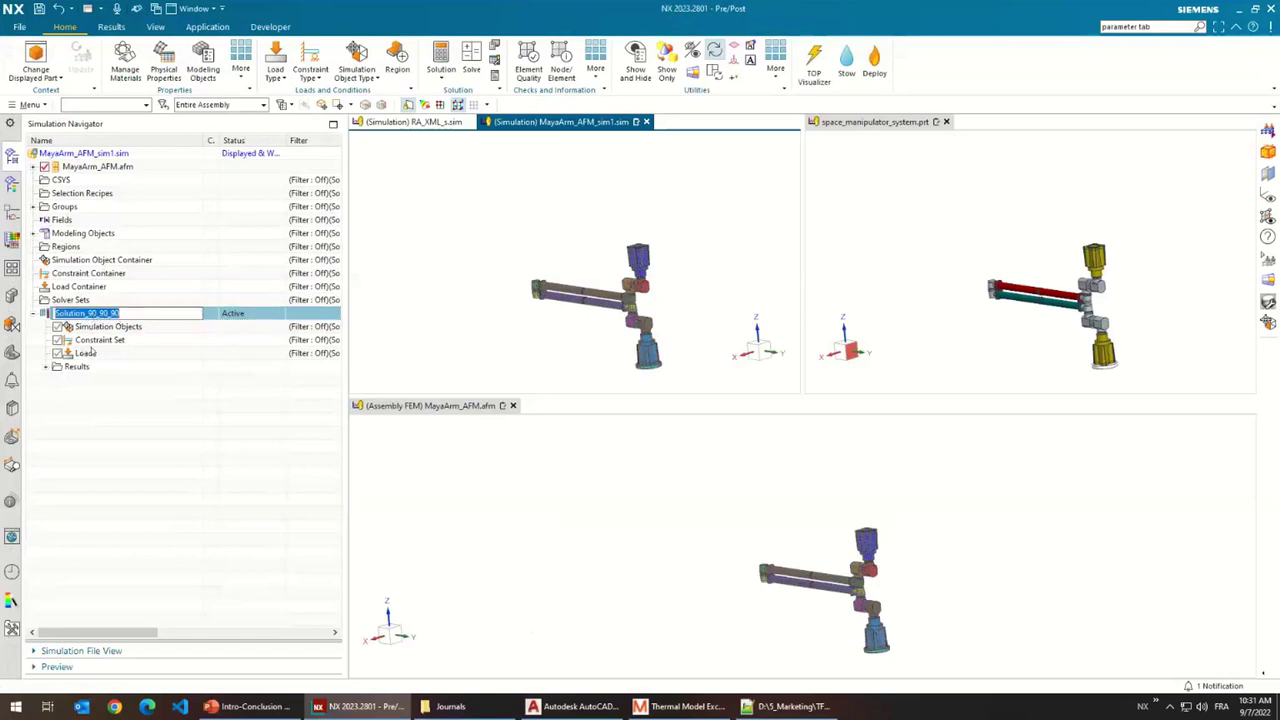
pyautogui.click(88, 353)
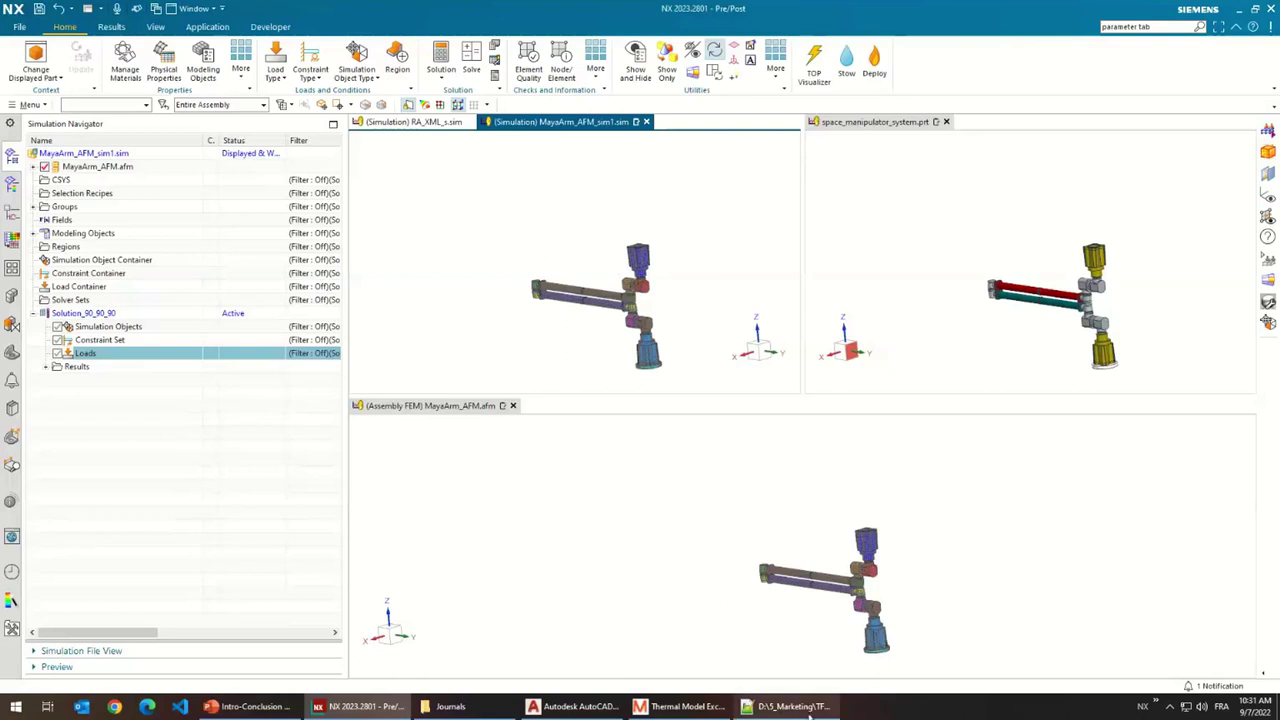
# - Switch to Notepad++, review the expression edits and the beginning of the Main method body in Deploy.cs, and return to NX
pyautogui.hotkey('alt', 'Tab')
pyautogui.scroll(-5, 177, 255)
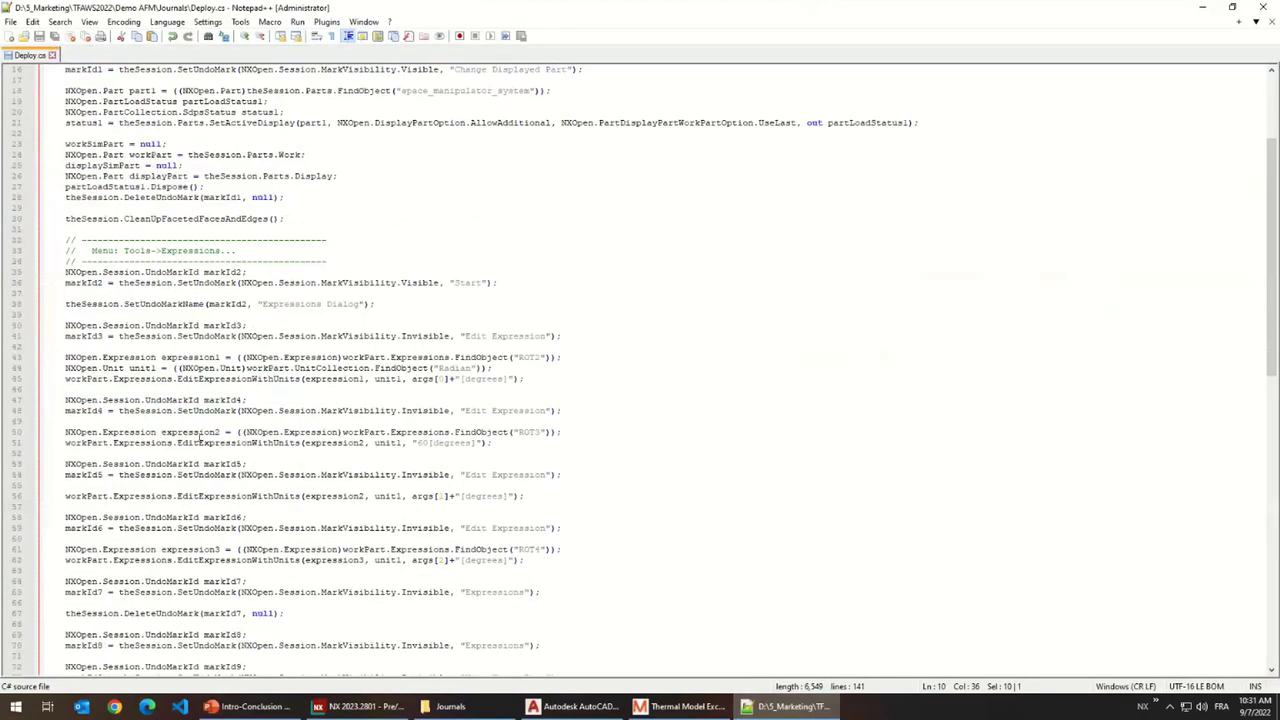
pyautogui.scroll(5, 290, 455)
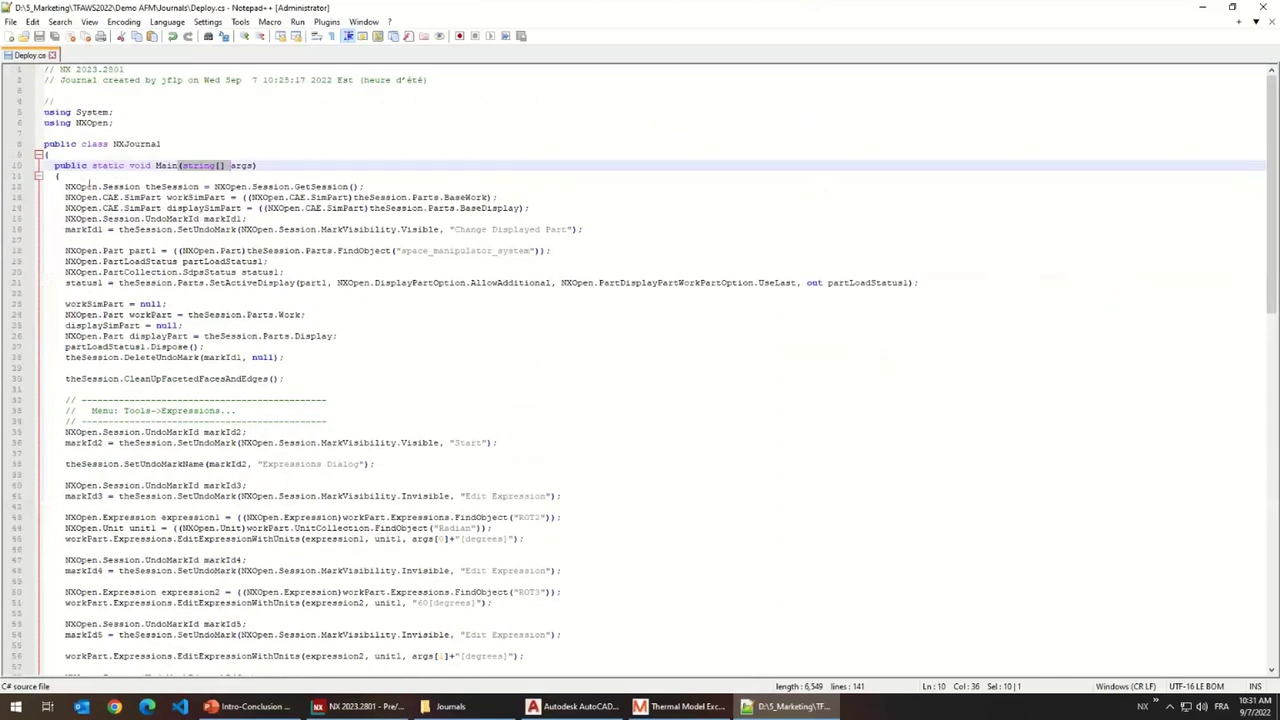
pyautogui.click(60, 176)
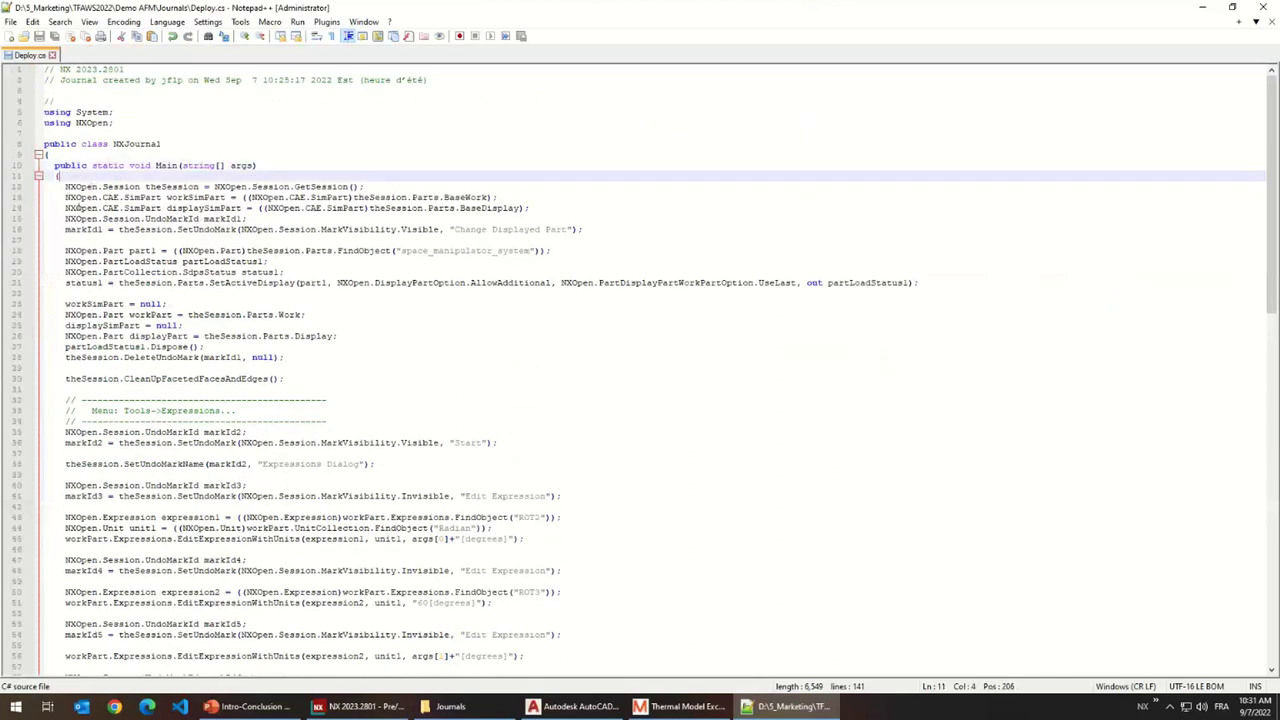
pyautogui.click(1203, 7)
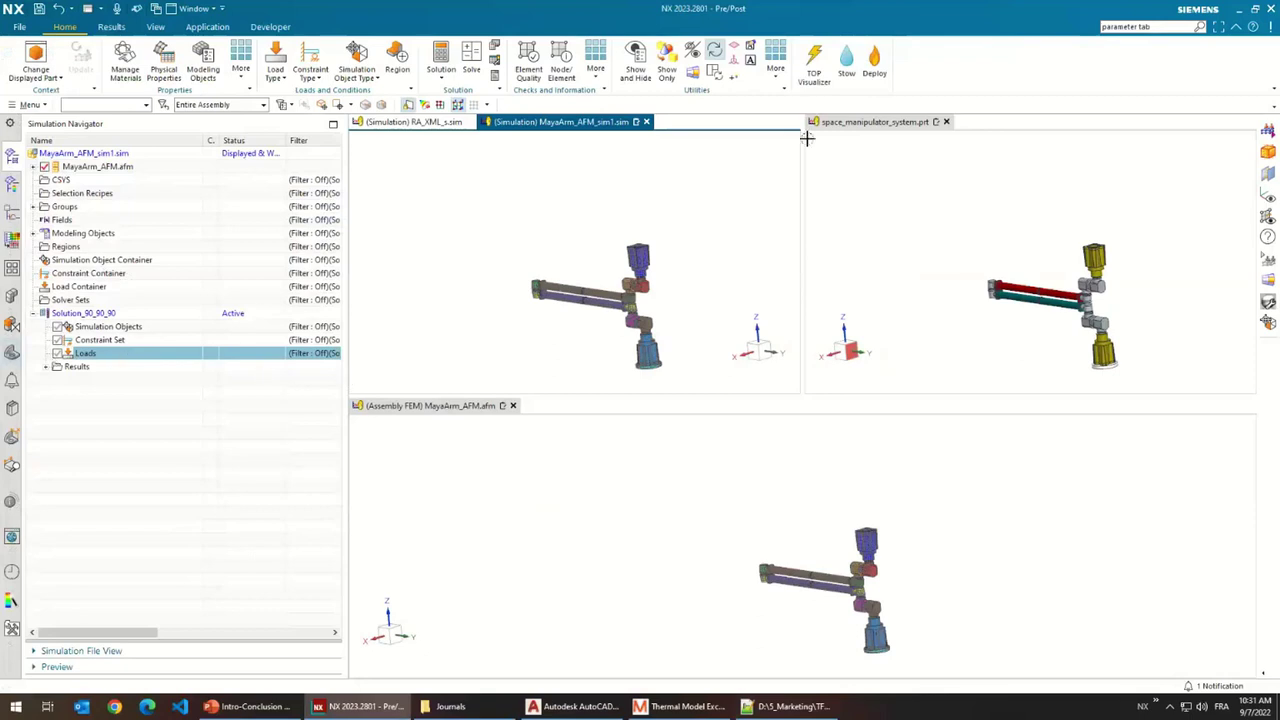
# - Open Parameter Tables, start a new table from expressions, and add a second configuration column to it
pyautogui.click(1150, 30)
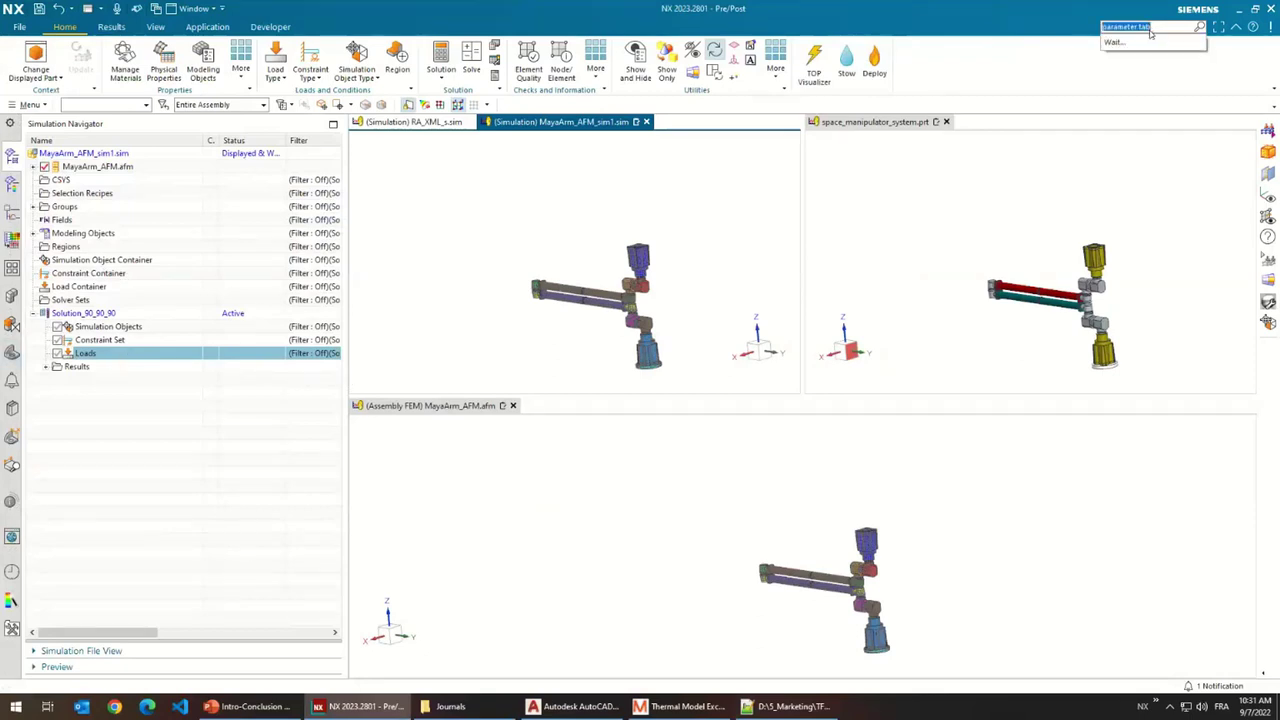
pyautogui.click(1150, 58)
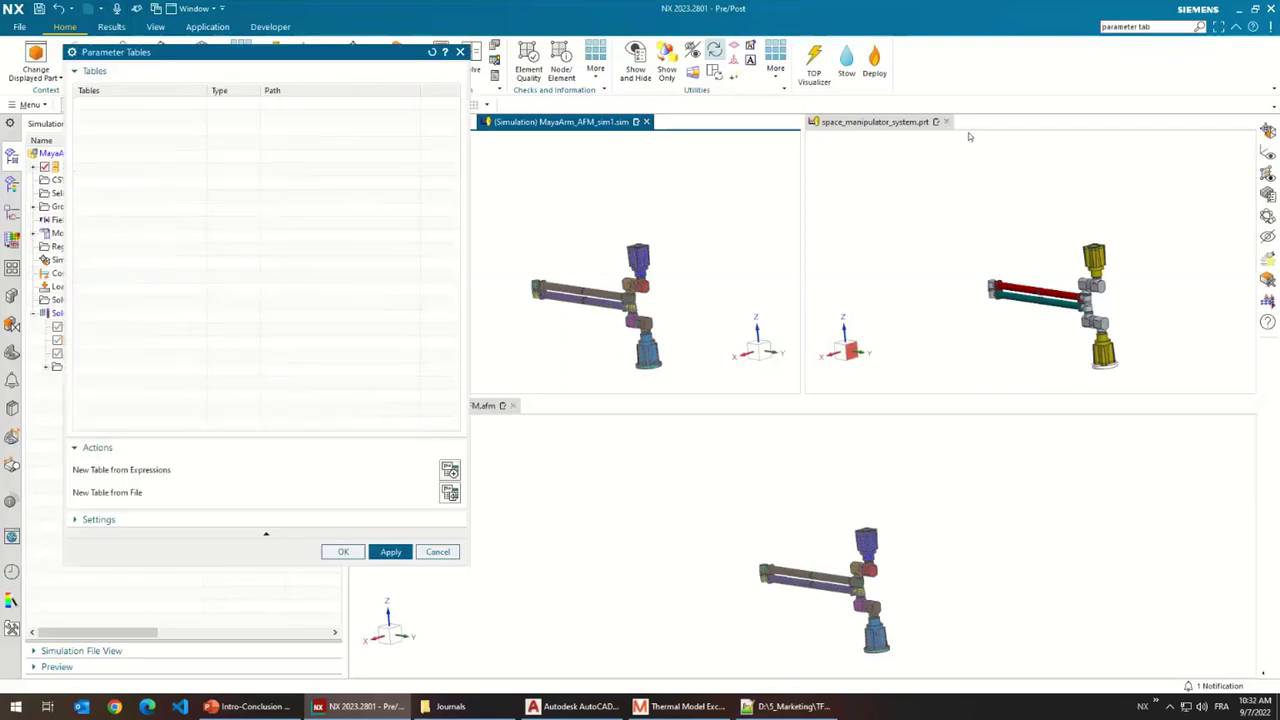
pyautogui.moveTo(198, 57); pyautogui.dragTo(258, 78)
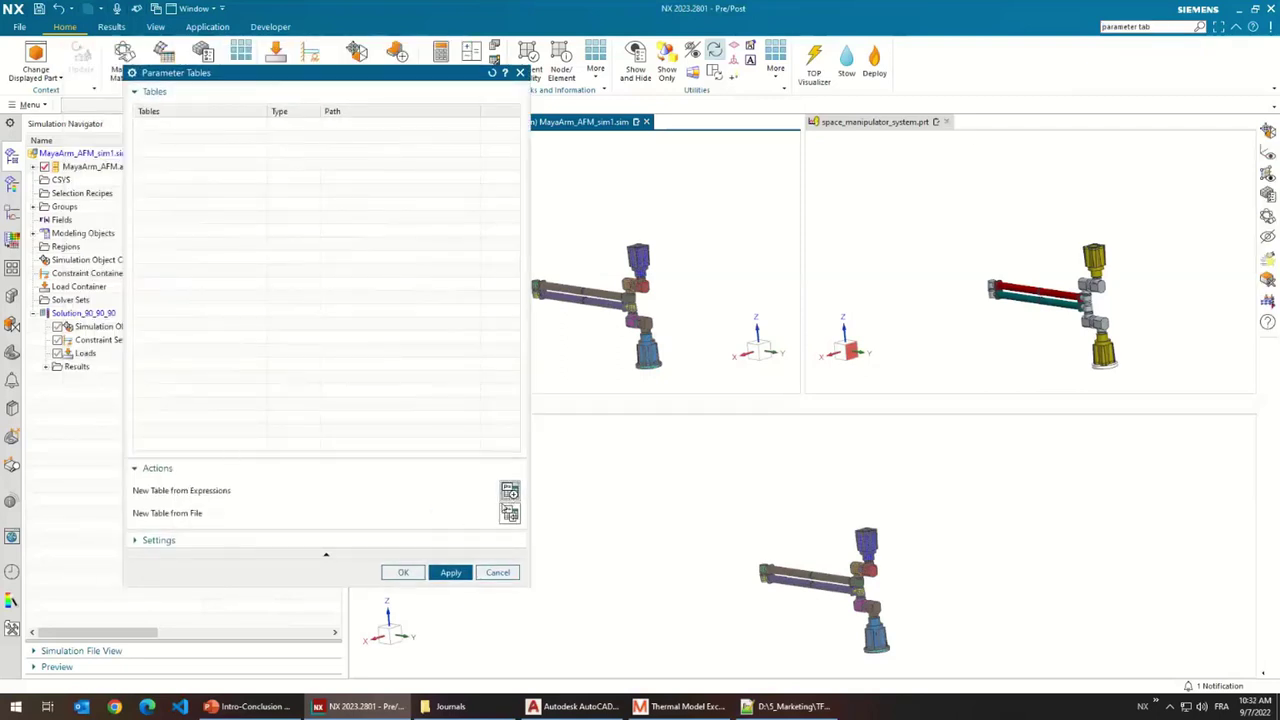
pyautogui.click(510, 490)
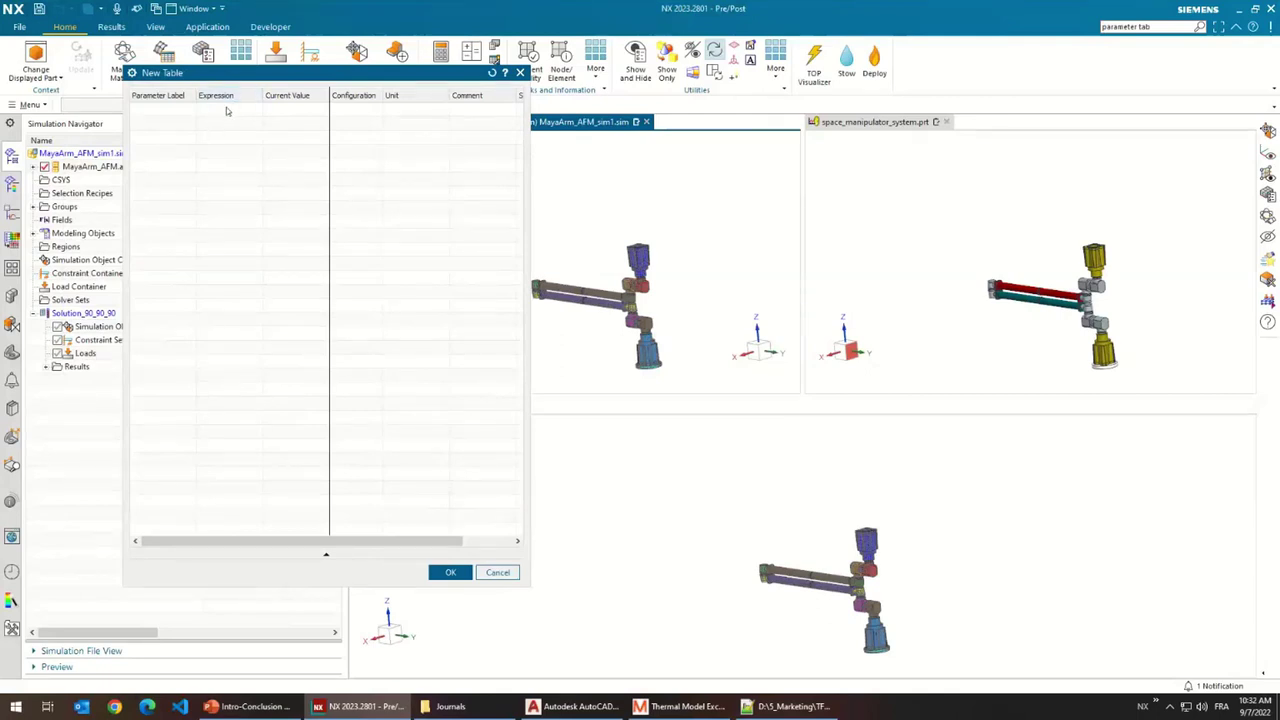
pyautogui.rightClick(362, 98)
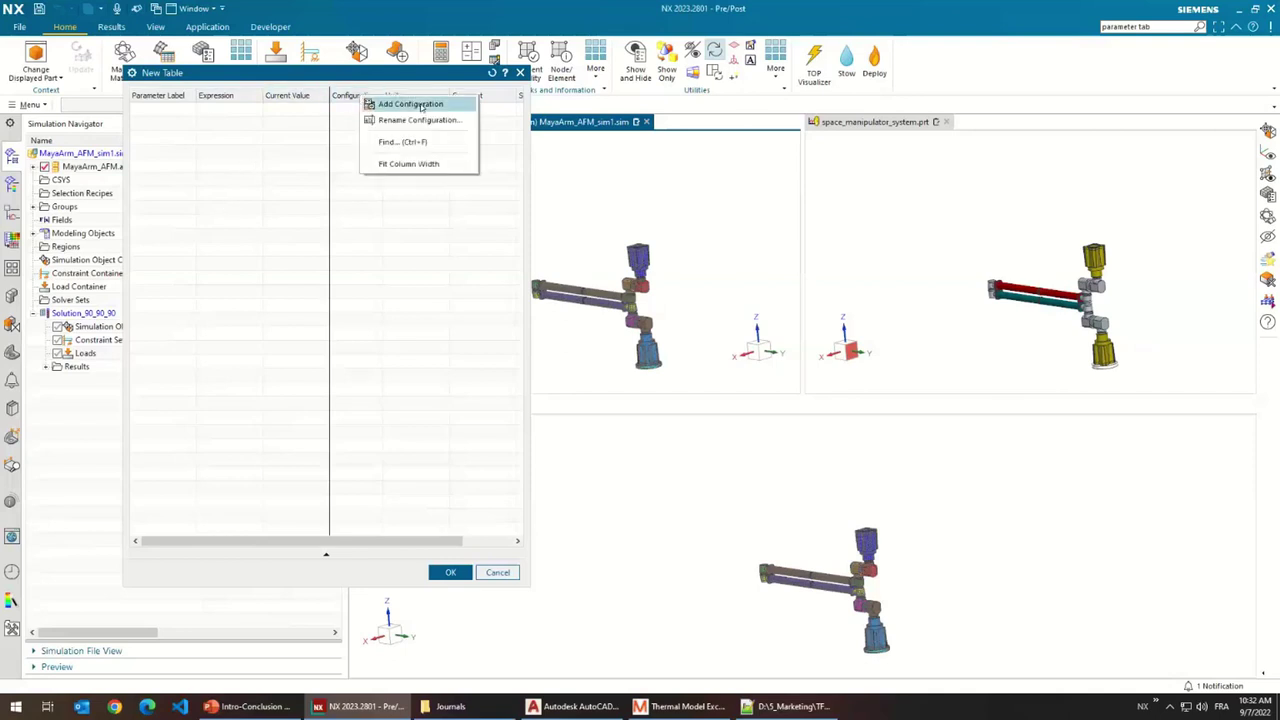
pyautogui.click(391, 105)
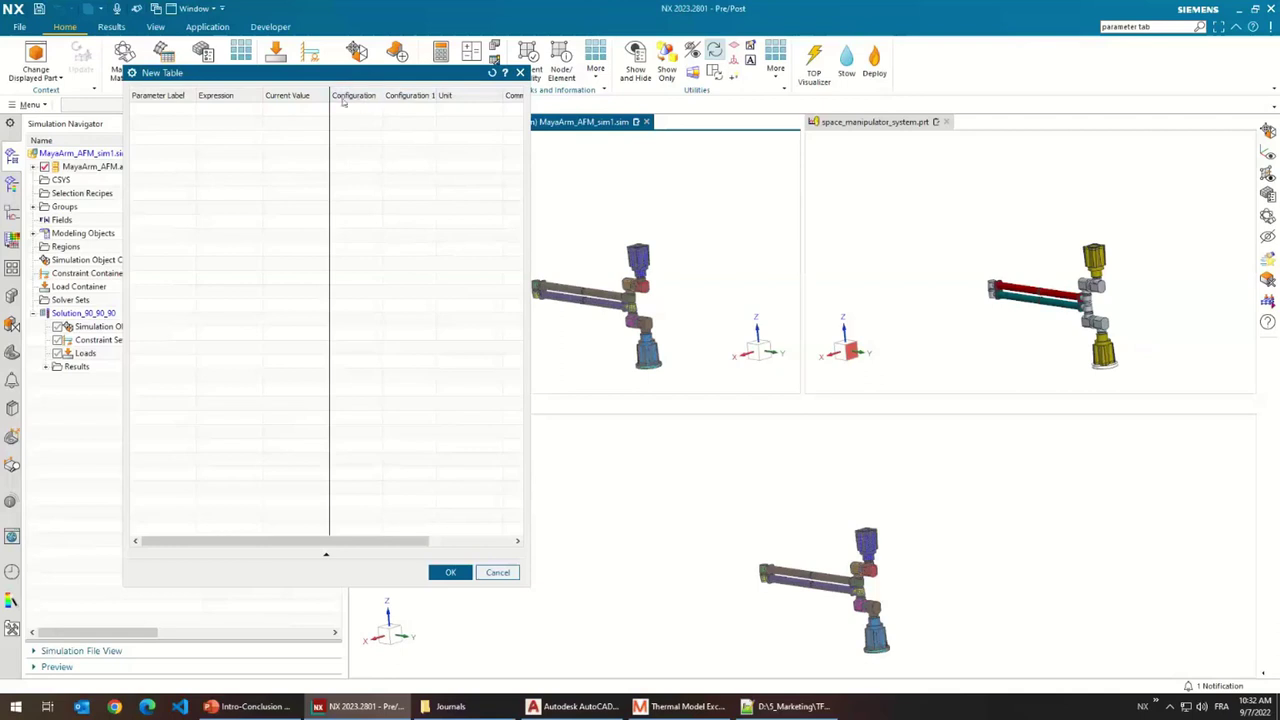
# - Check the spreadsheet file types available for importing a parameter table from file, and leave Parameter Tables without creating a table
pyautogui.moveTo(335, 77); pyautogui.dragTo(371, 96)
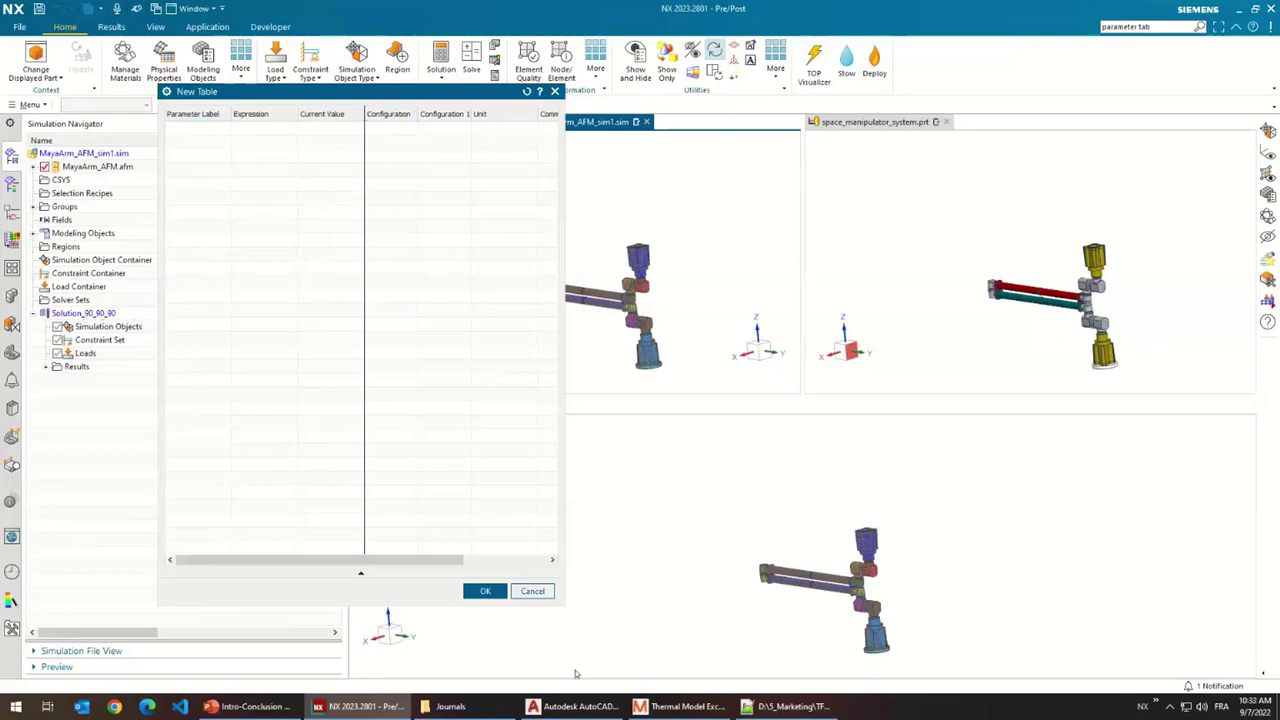
pyautogui.click(472, 592)
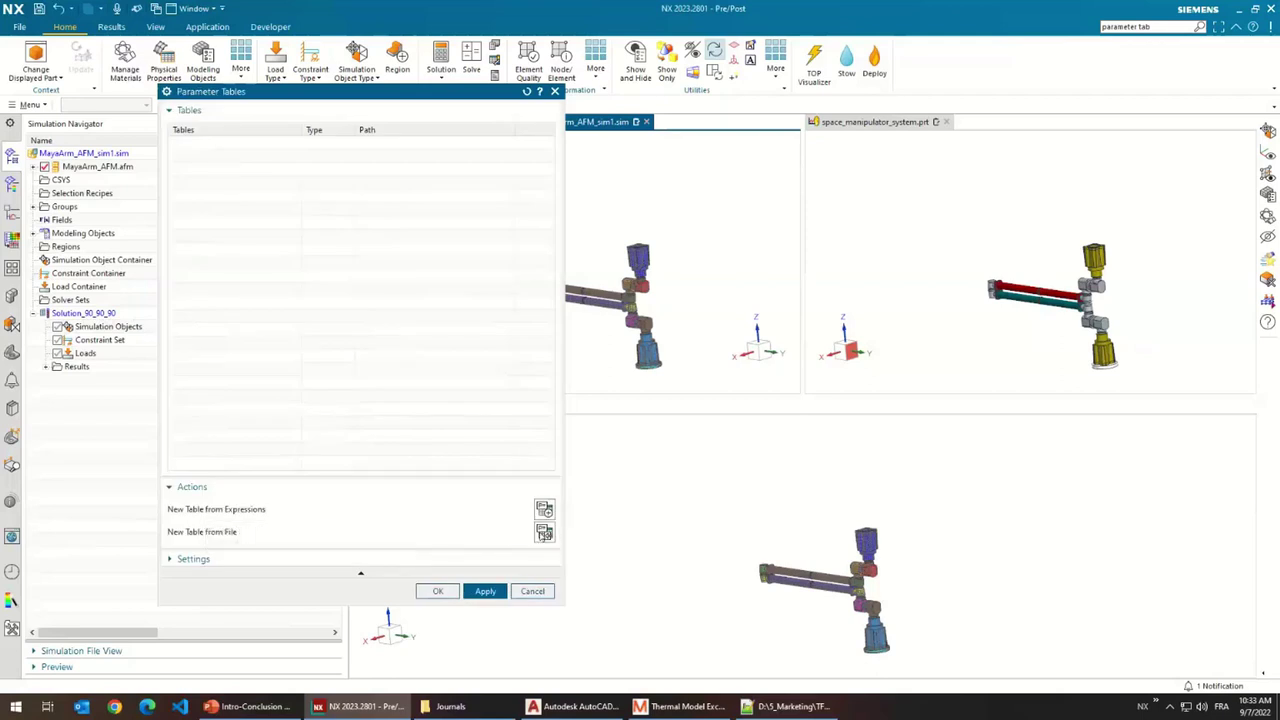
pyautogui.click(544, 532)
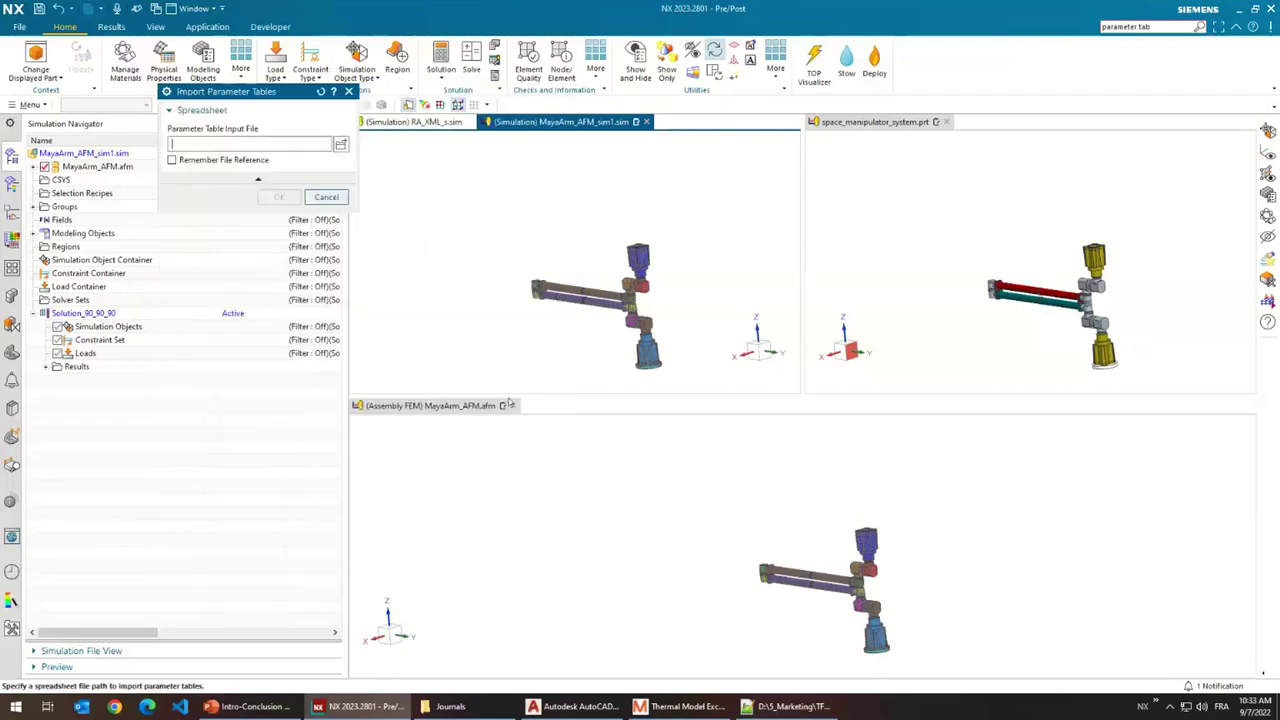
pyautogui.click(341, 145)
pyautogui.click(549, 316)
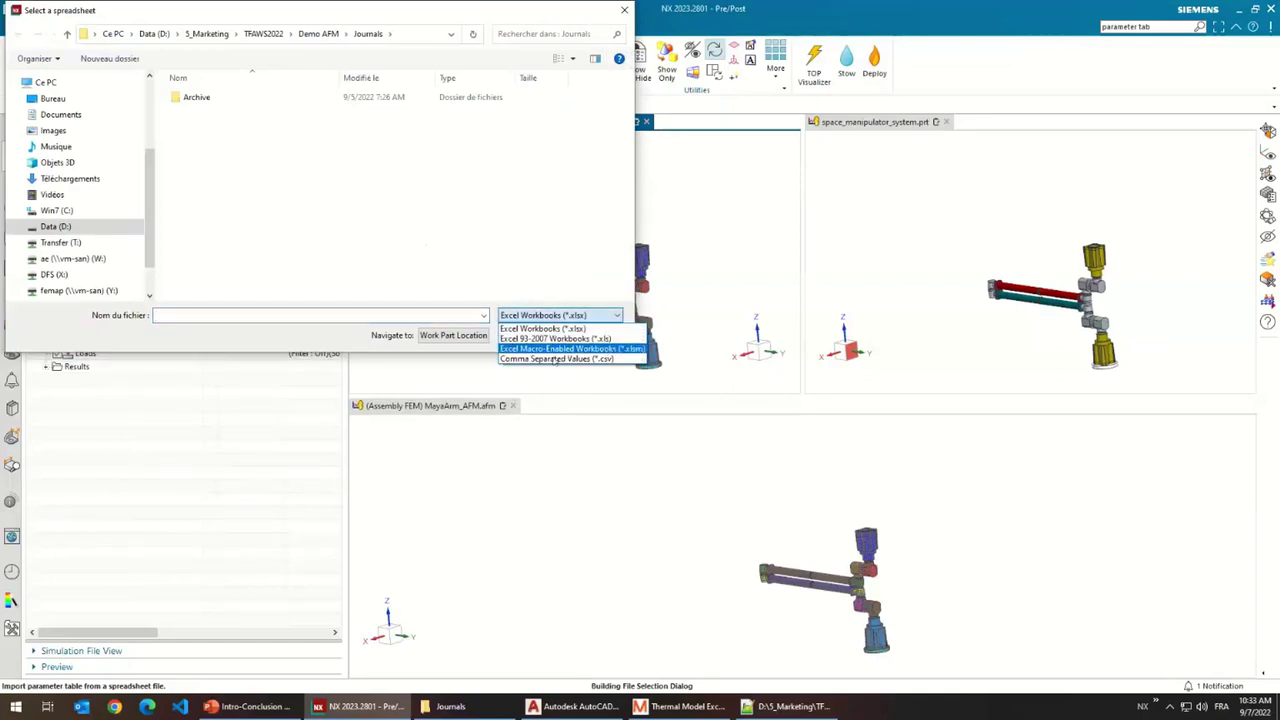
pyautogui.click(545, 328)
pyautogui.click(596, 336)
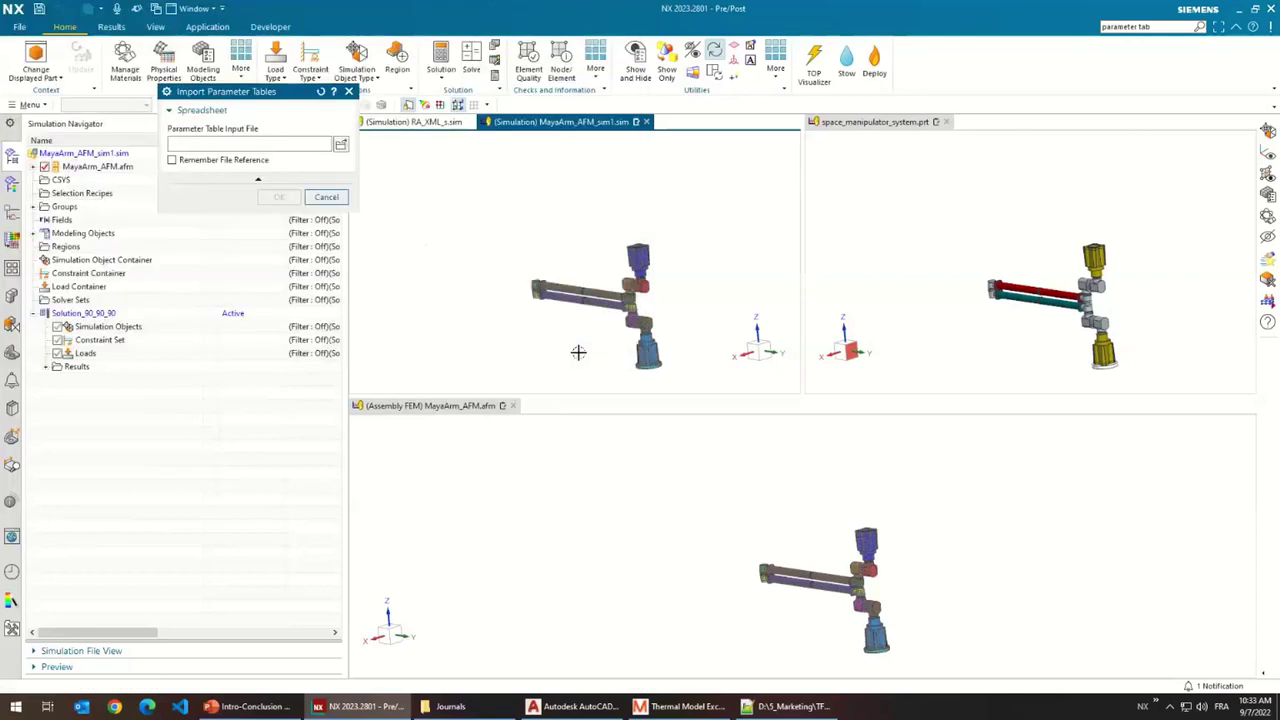
pyautogui.click(327, 198)
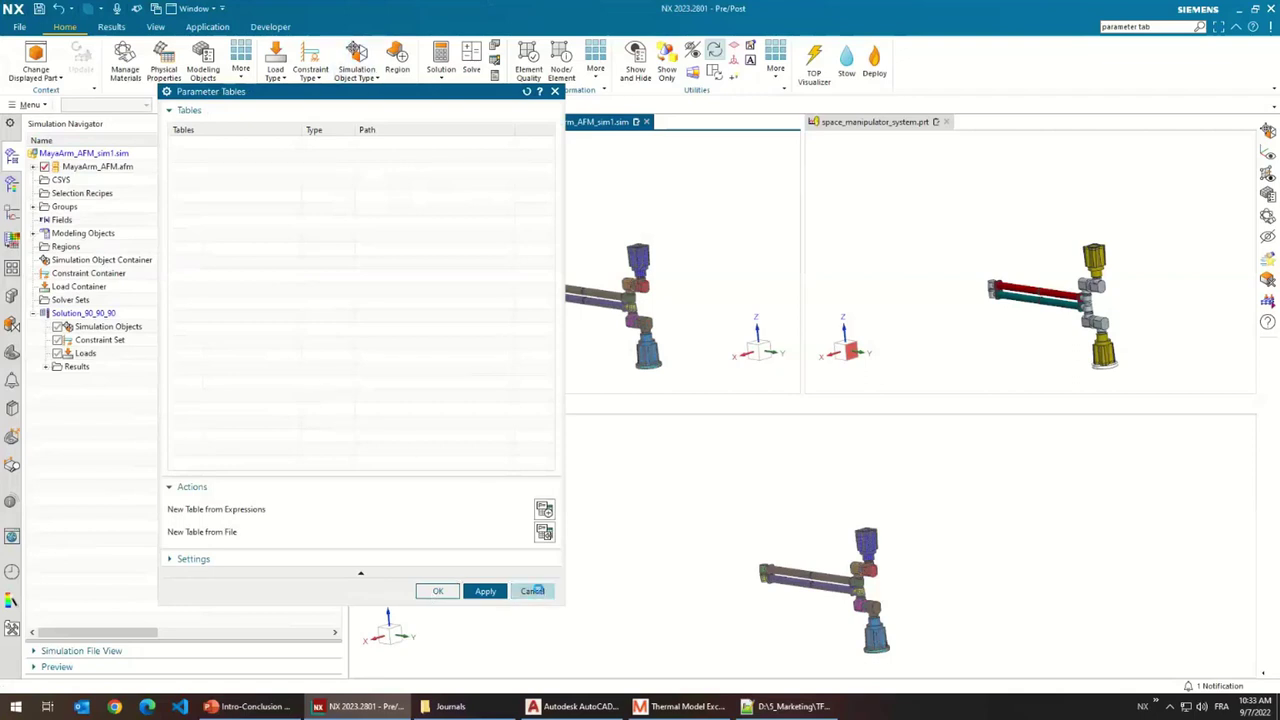
pyautogui.click(532, 591)
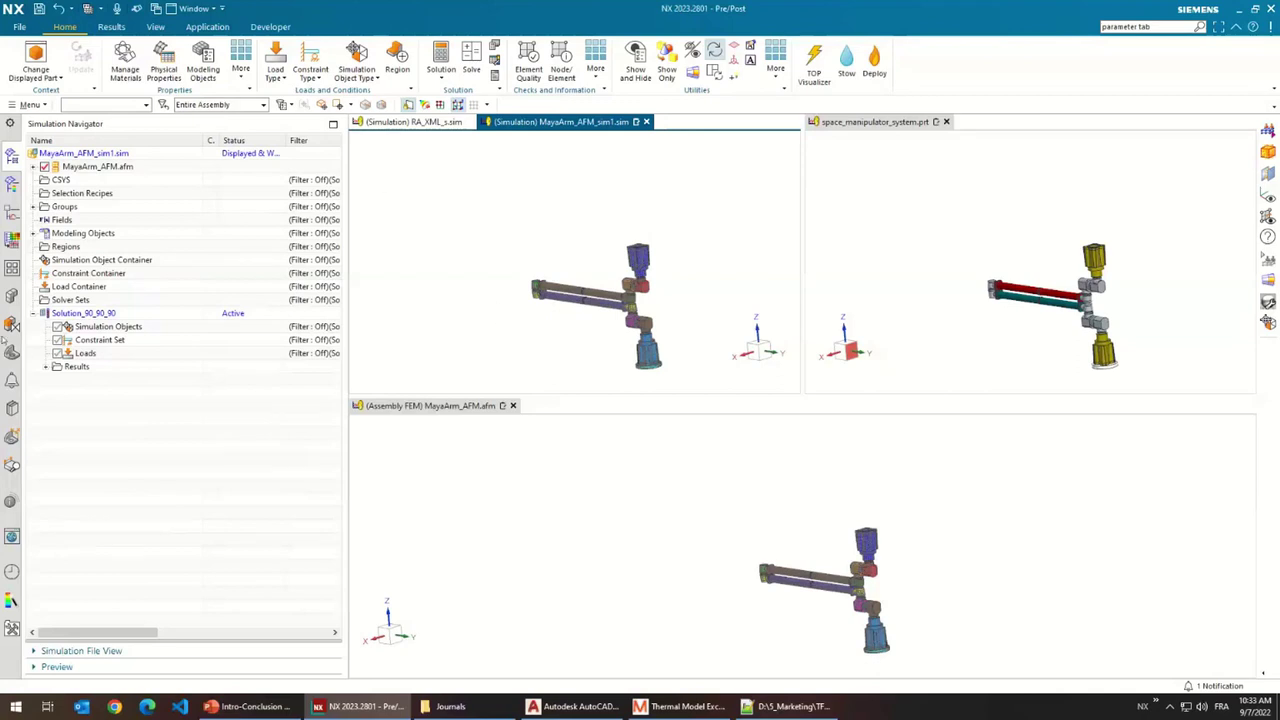
# - Locate Solution_90_90_90 in the simulation, and inspect the arm model in the MayaArm_AFM.afm assembly FEM
pyautogui.click(100, 314)
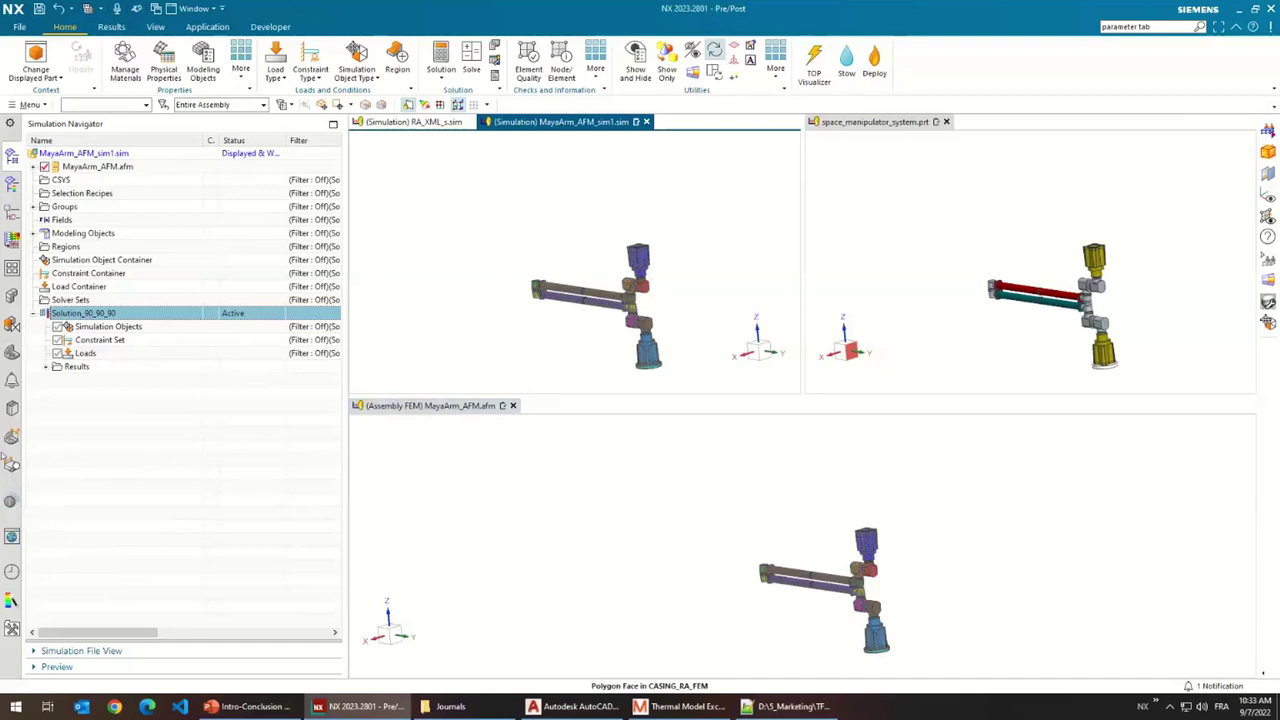
pyautogui.click(140, 406)
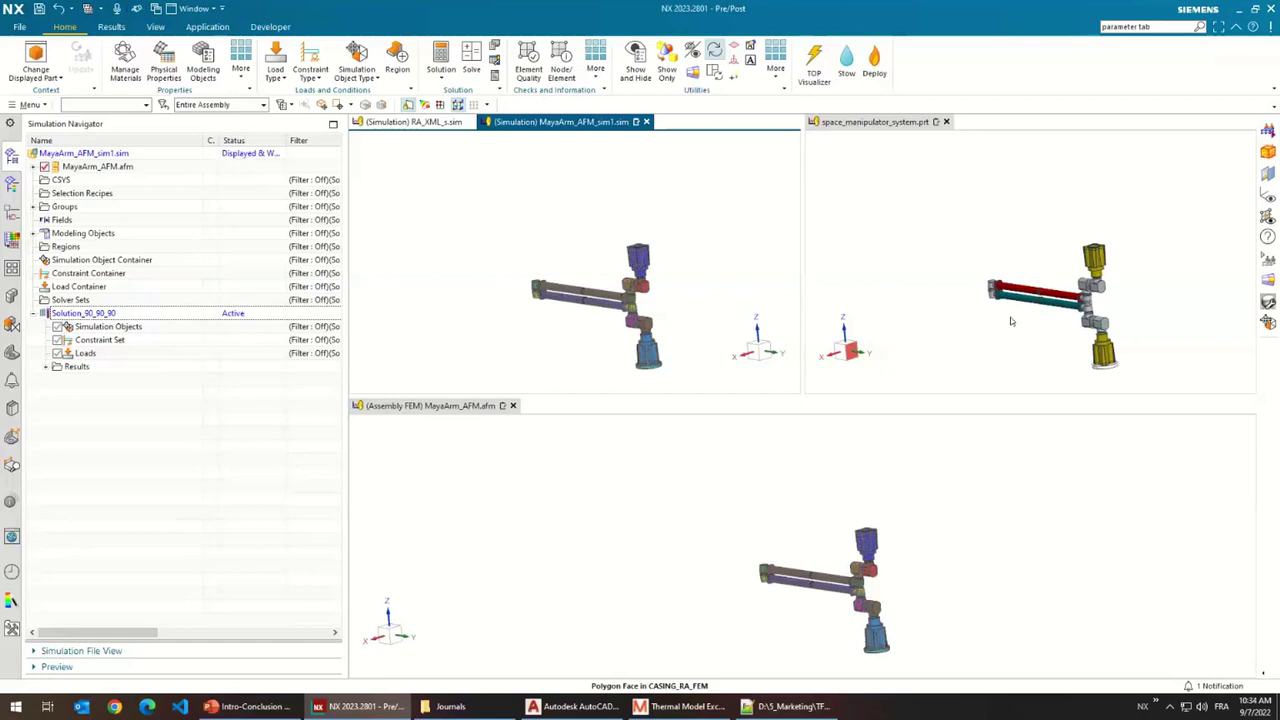
pyautogui.click(674, 483)
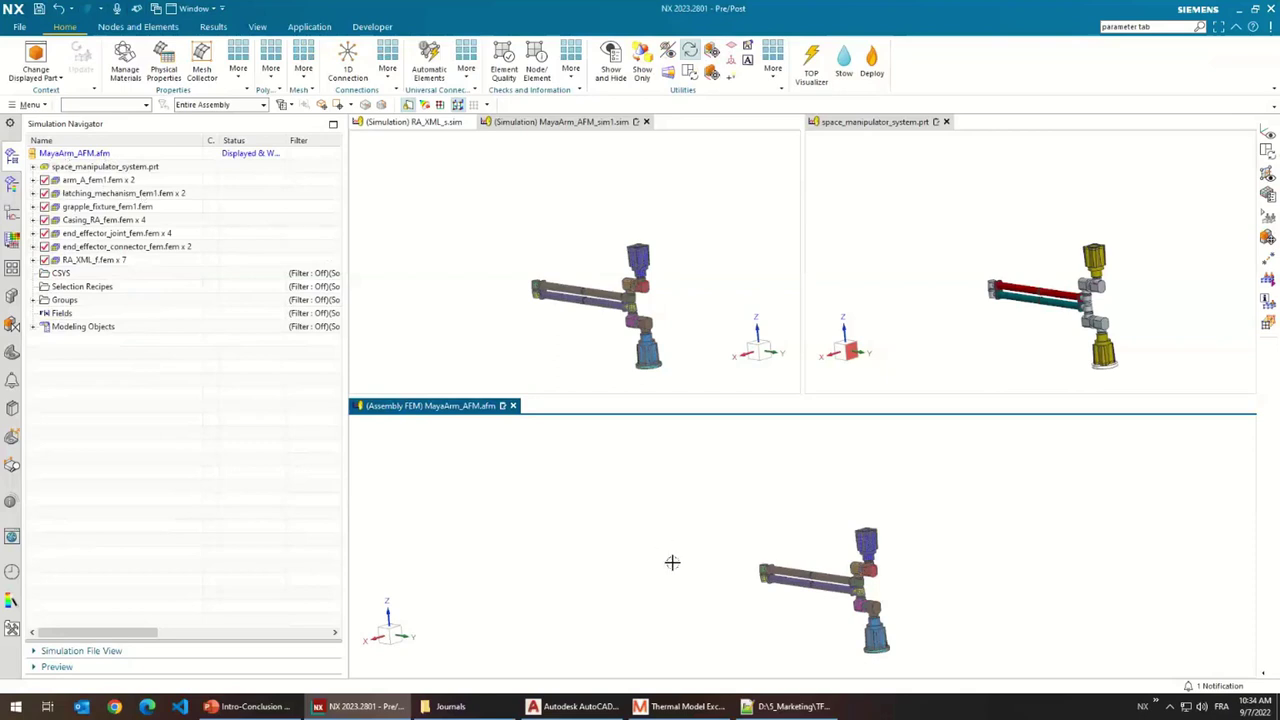
pyautogui.scroll(5, 825, 615)
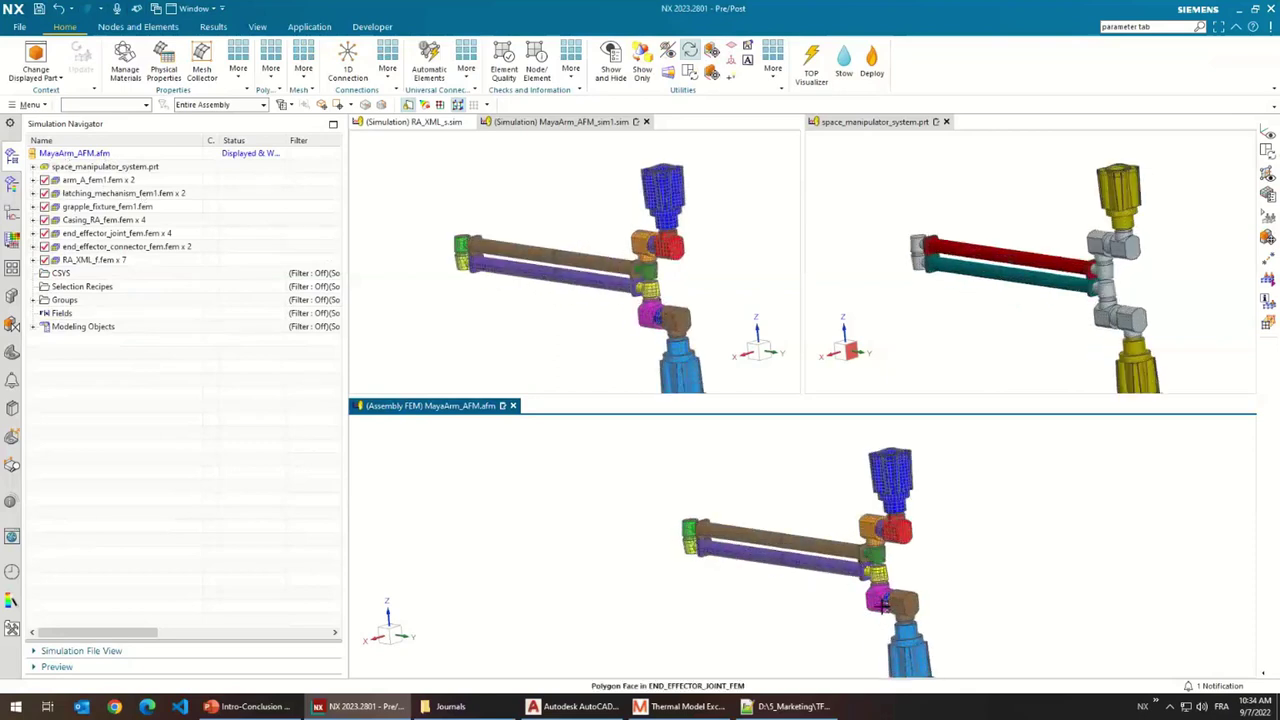
pyautogui.scroll(-4, 882, 604)
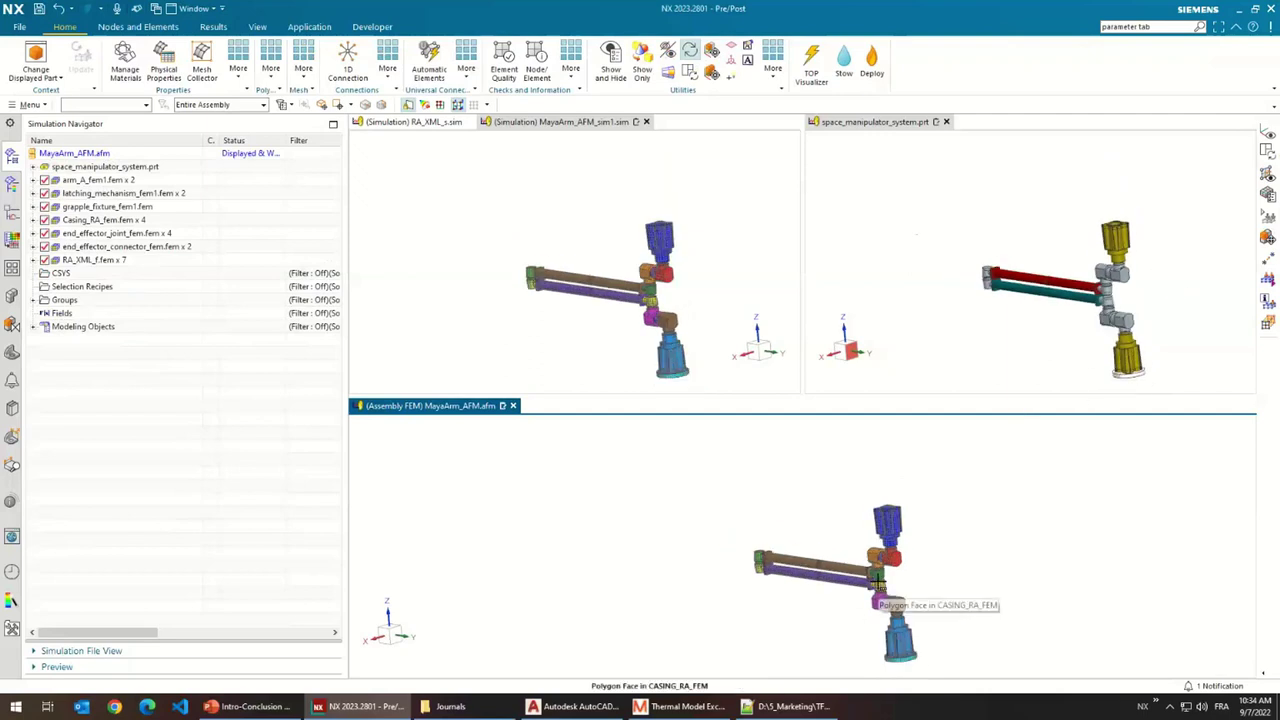
pyautogui.scroll(-2, 880, 530)
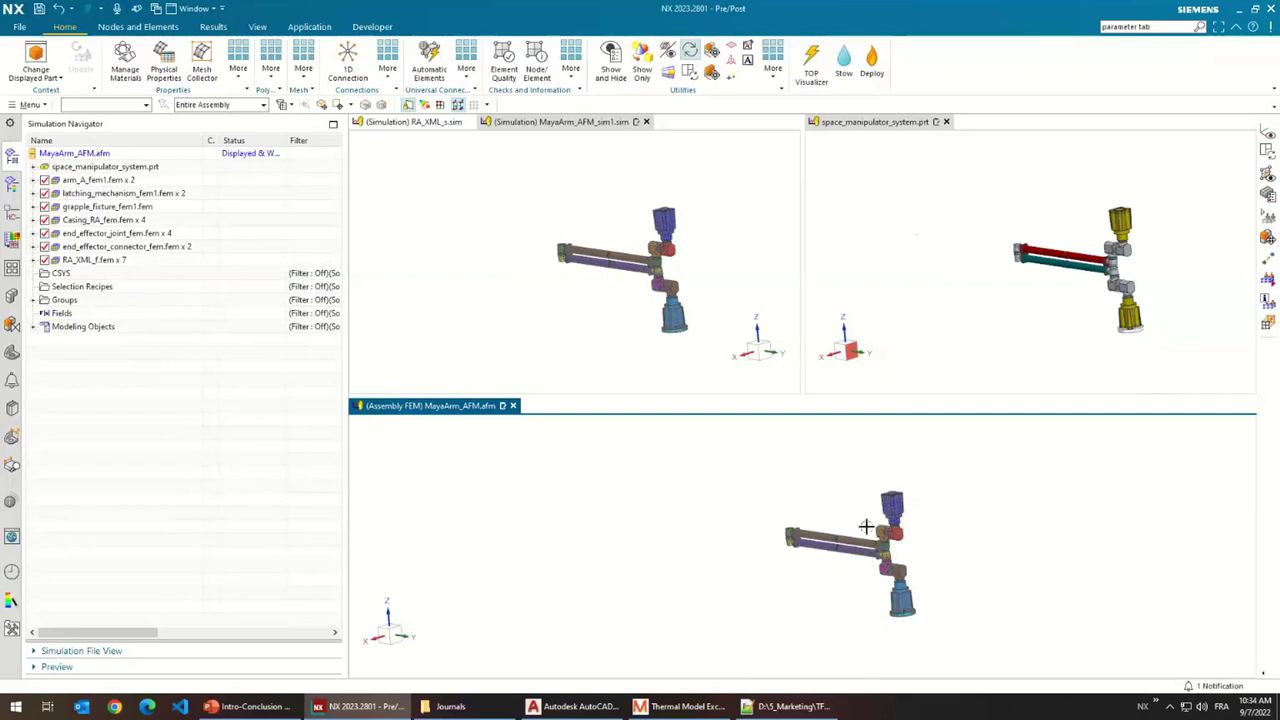
pyautogui.scroll(3, 866, 527)
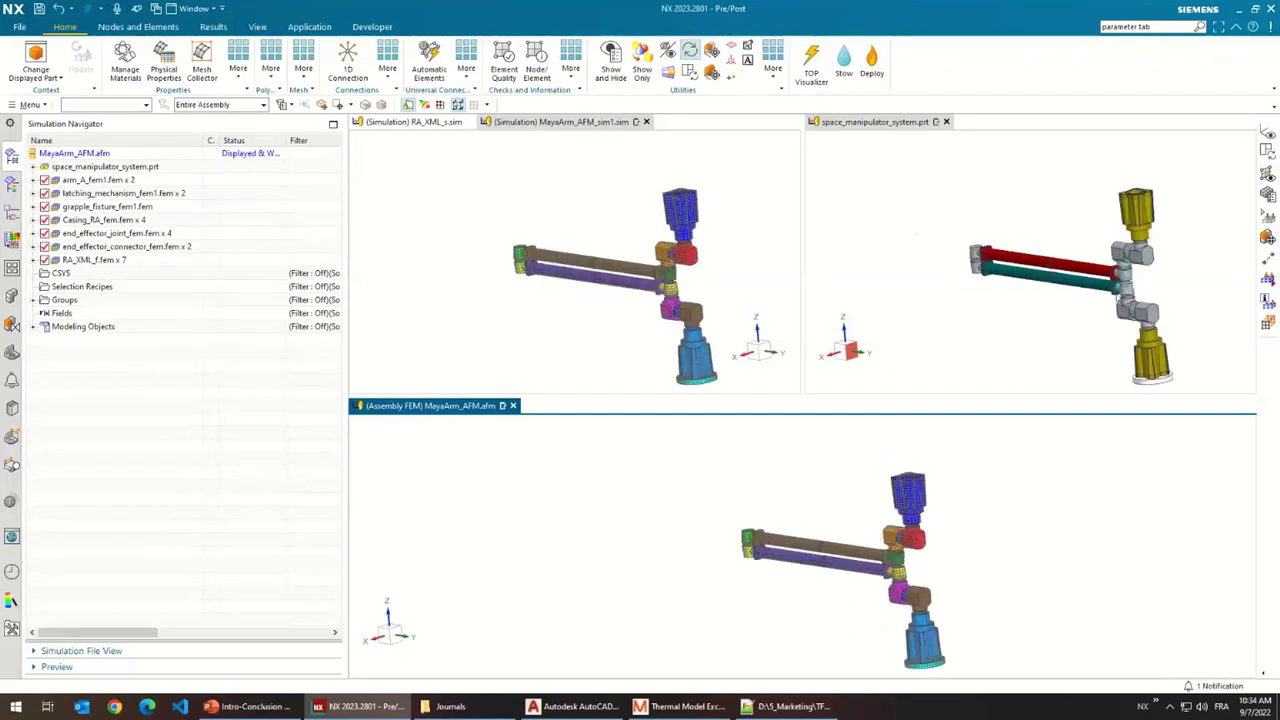
pyautogui.scroll(-1, 1088, 280)
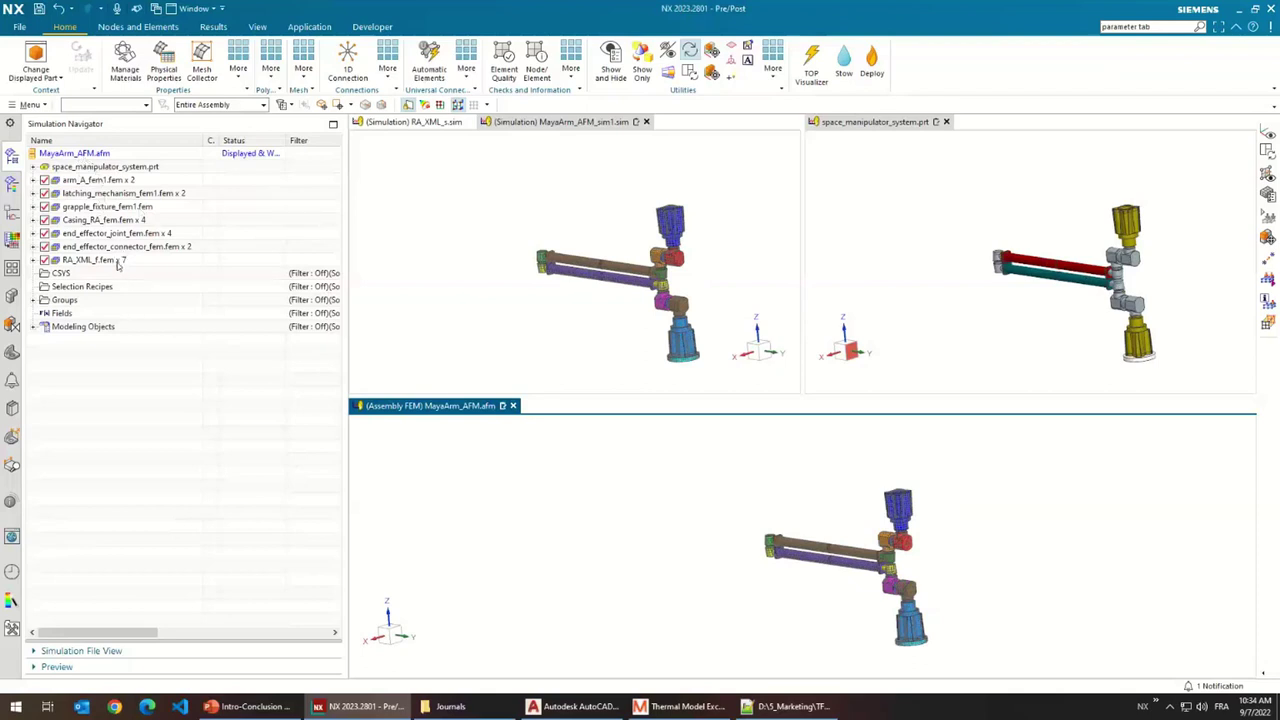
# - Review the component commands for RA_XML_f.fem without applying any, and examine the arm's joints in the assembly FEM
pyautogui.rightClick(116, 262)
pyautogui.press('Escape')
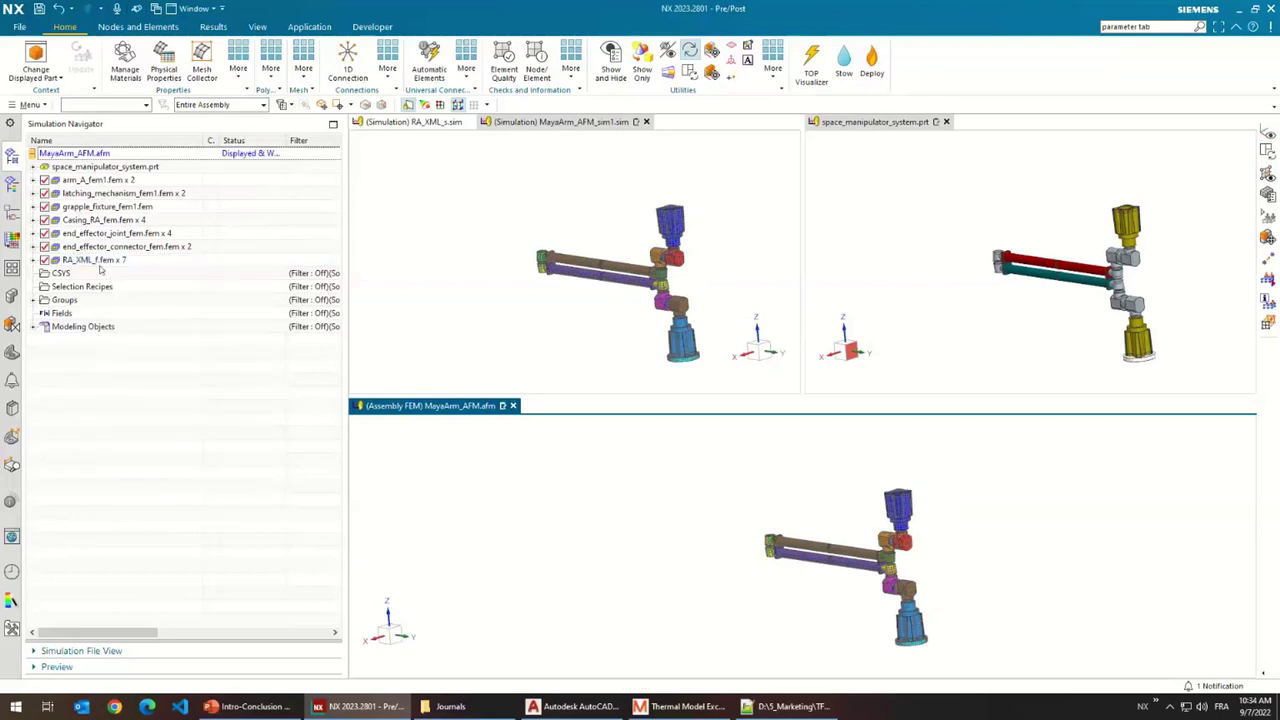
pyautogui.rightClick(106, 262)
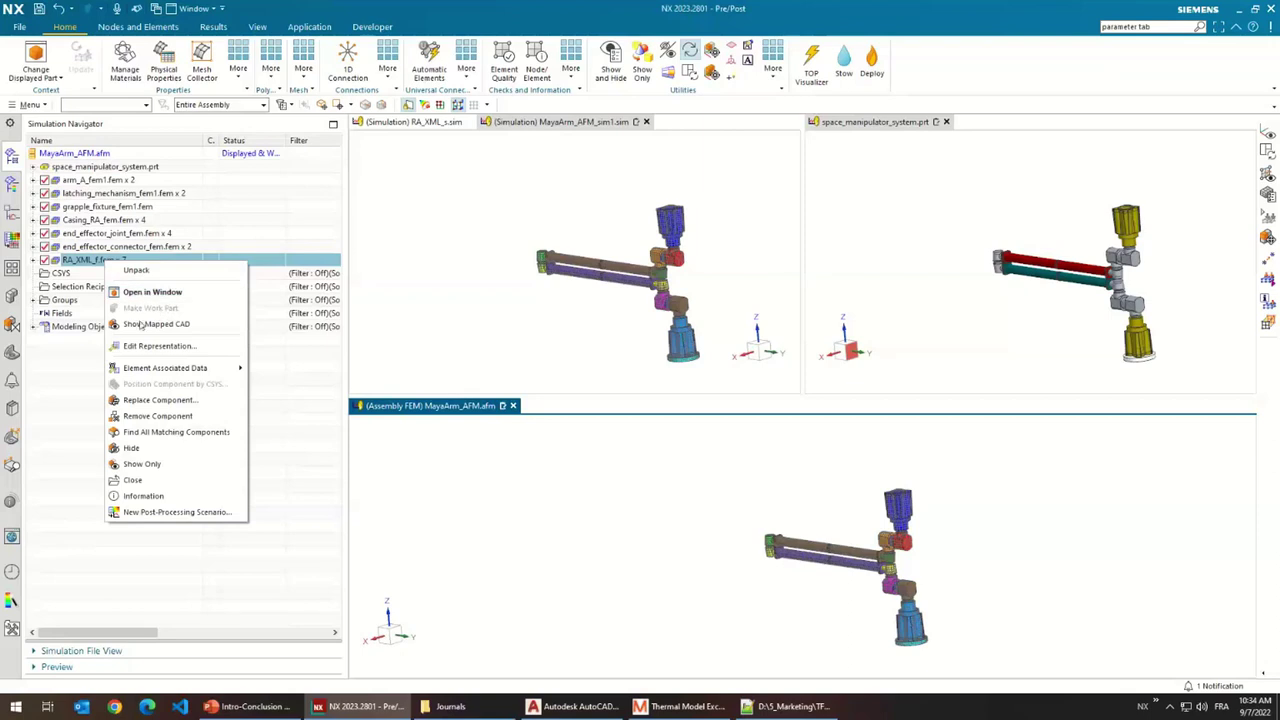
pyautogui.click(72, 396)
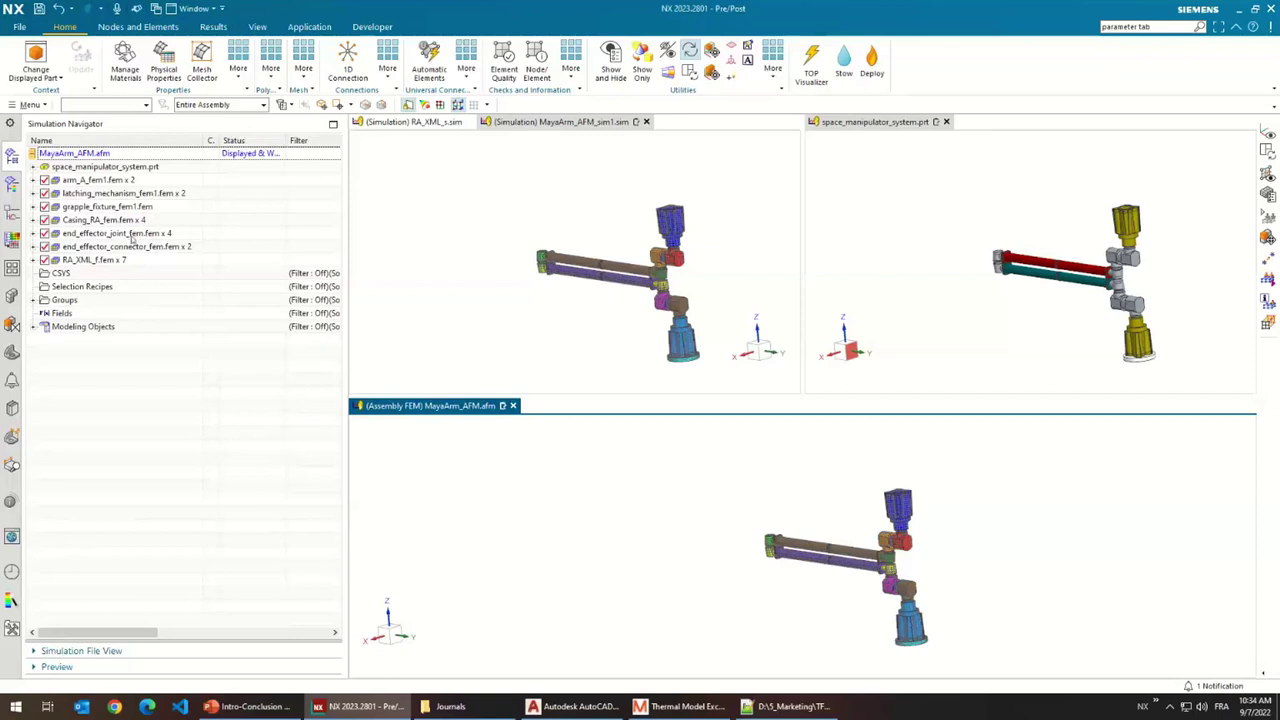
pyautogui.scroll(5, 888, 580)
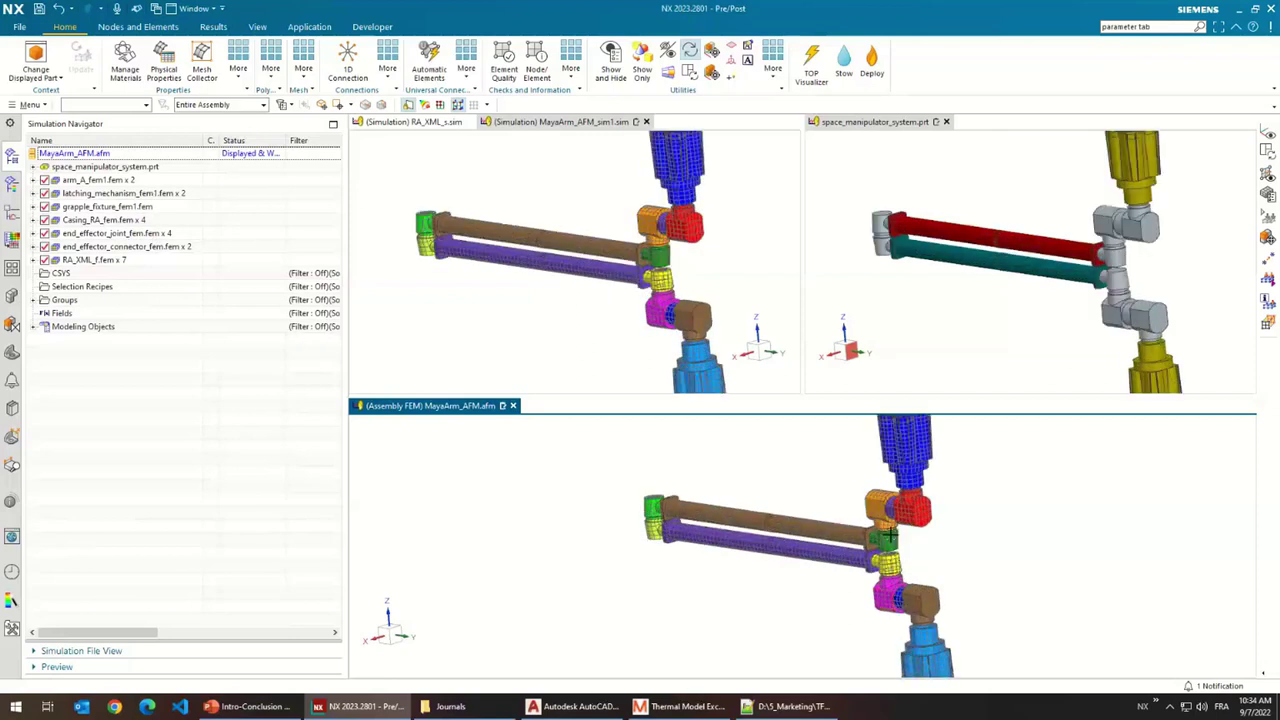
pyautogui.scroll(-4, 888, 575)
pyautogui.scroll(4, 888, 573)
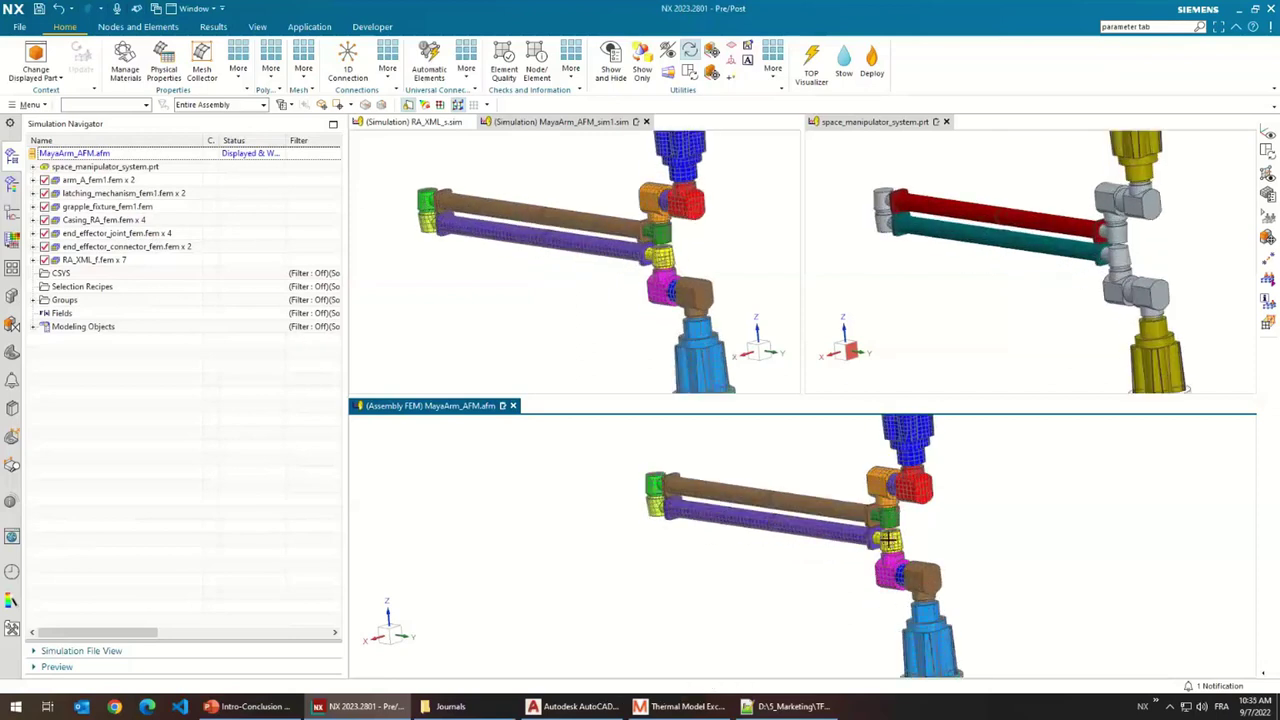
pyautogui.scroll(-5, 888, 540)
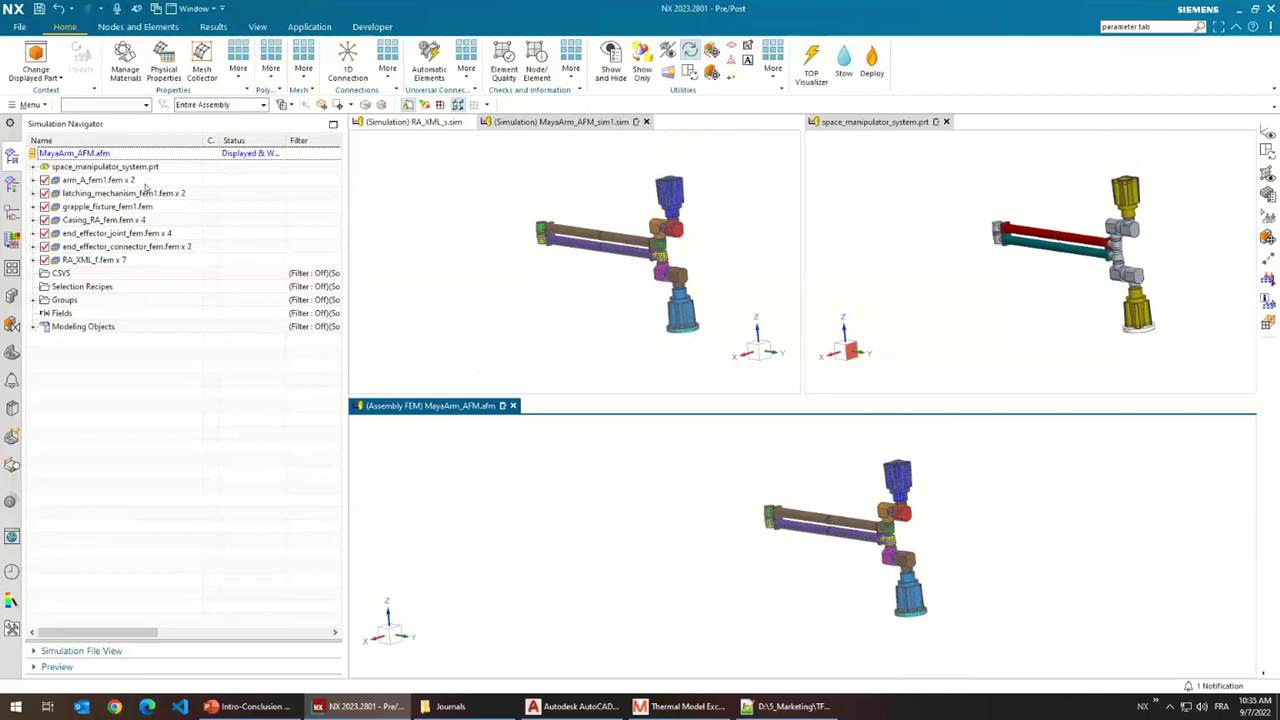
# - Highlight the arm_A_fem1.fem and latching_mechanism_fem1.fem components in turn to examine where their instances sit in the assembly FEM
pyautogui.click(140, 180)
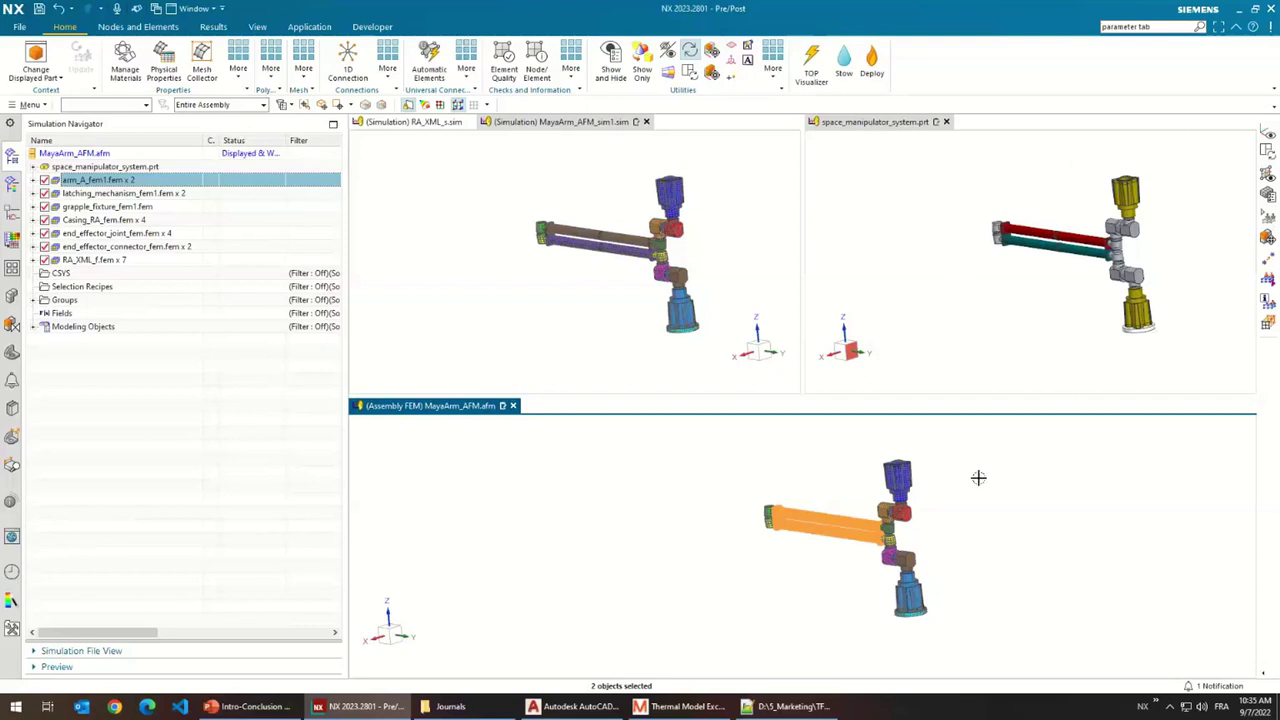
pyautogui.click(827, 564)
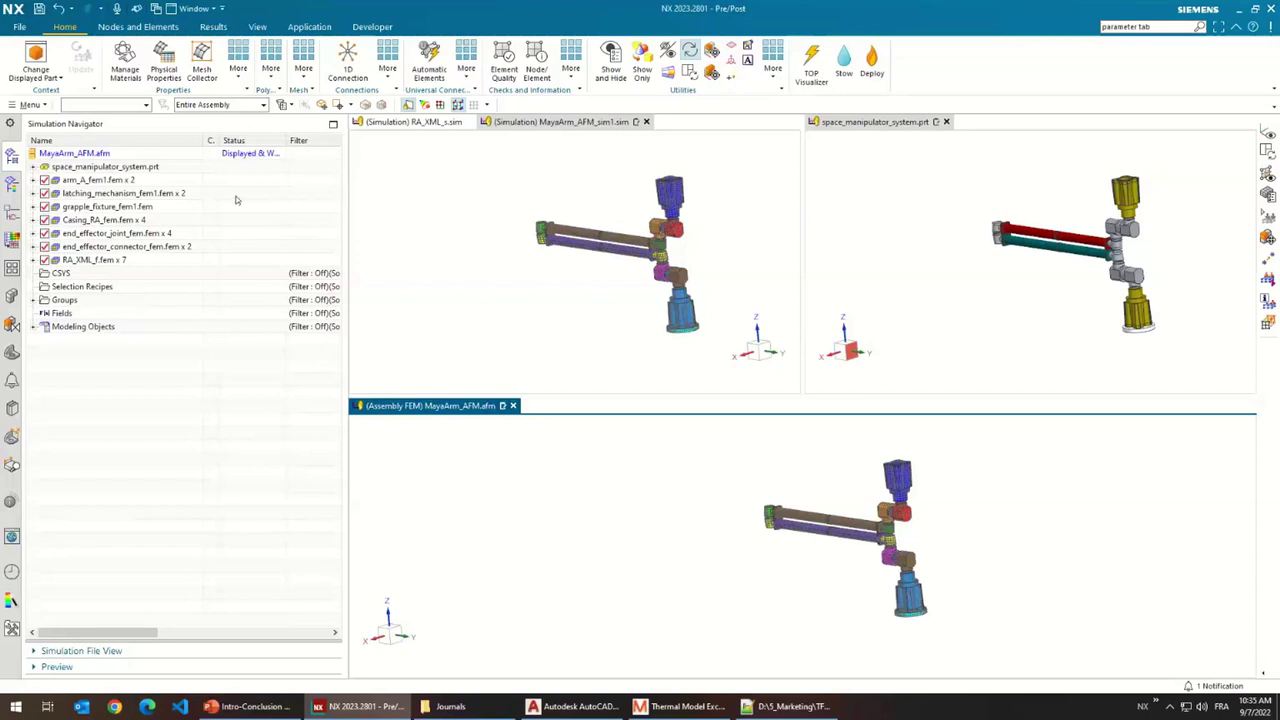
pyautogui.click(80, 157)
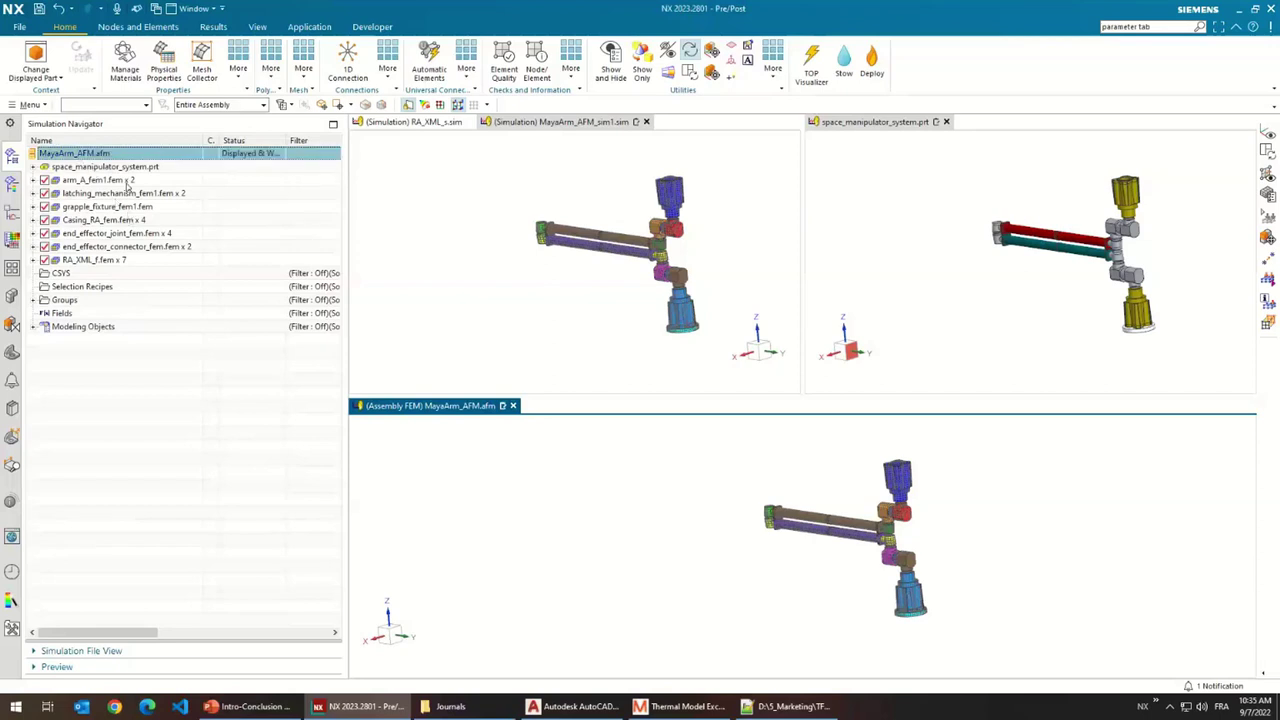
pyautogui.click(128, 181)
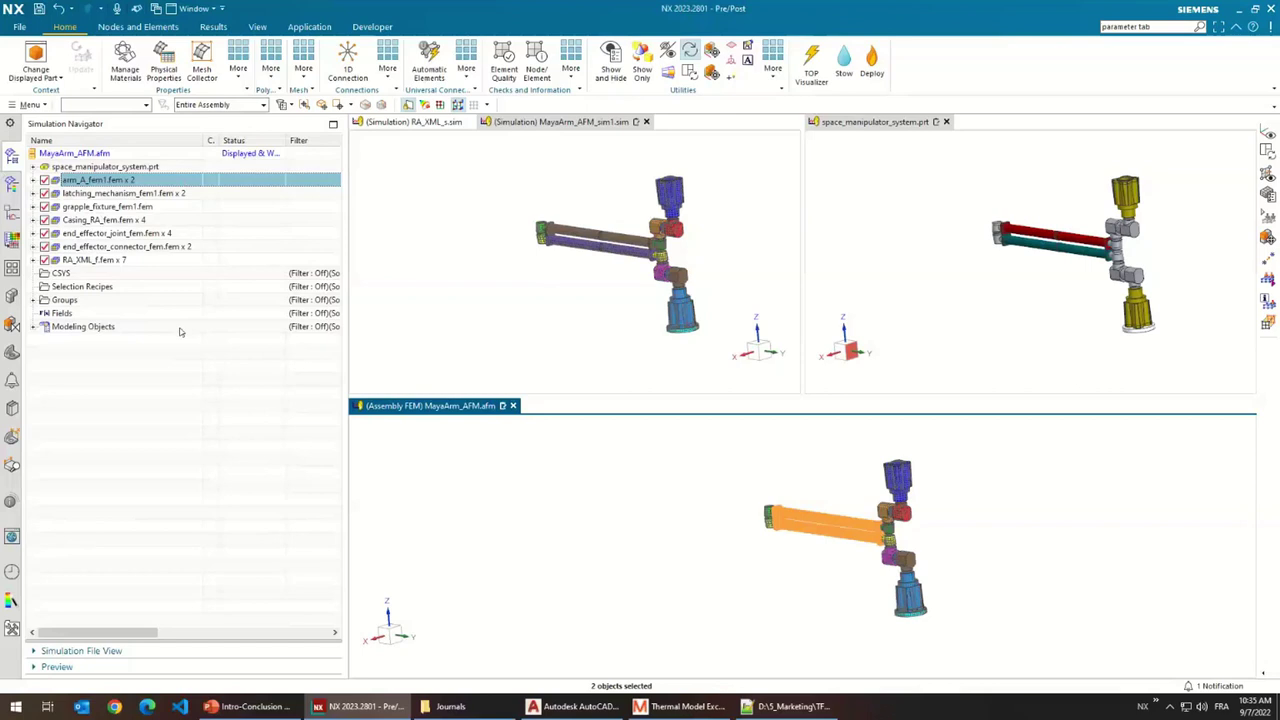
pyautogui.click(153, 193)
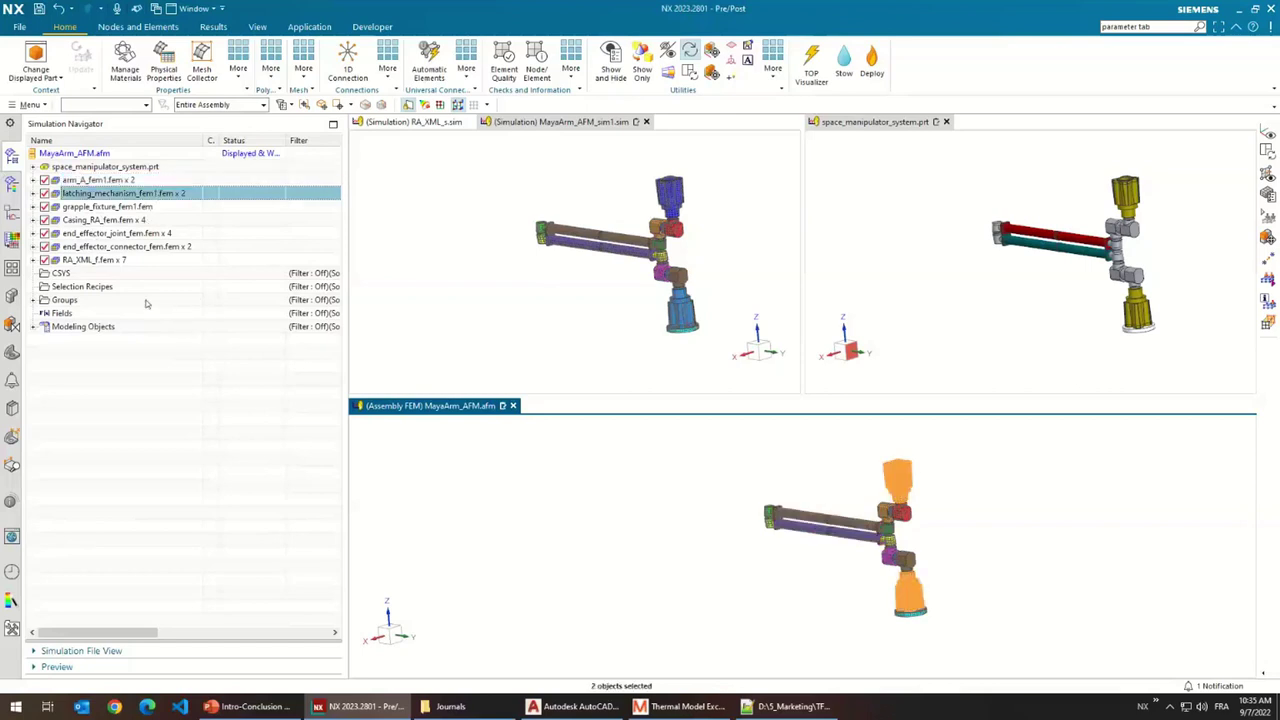
pyautogui.scroll(3, 790, 515)
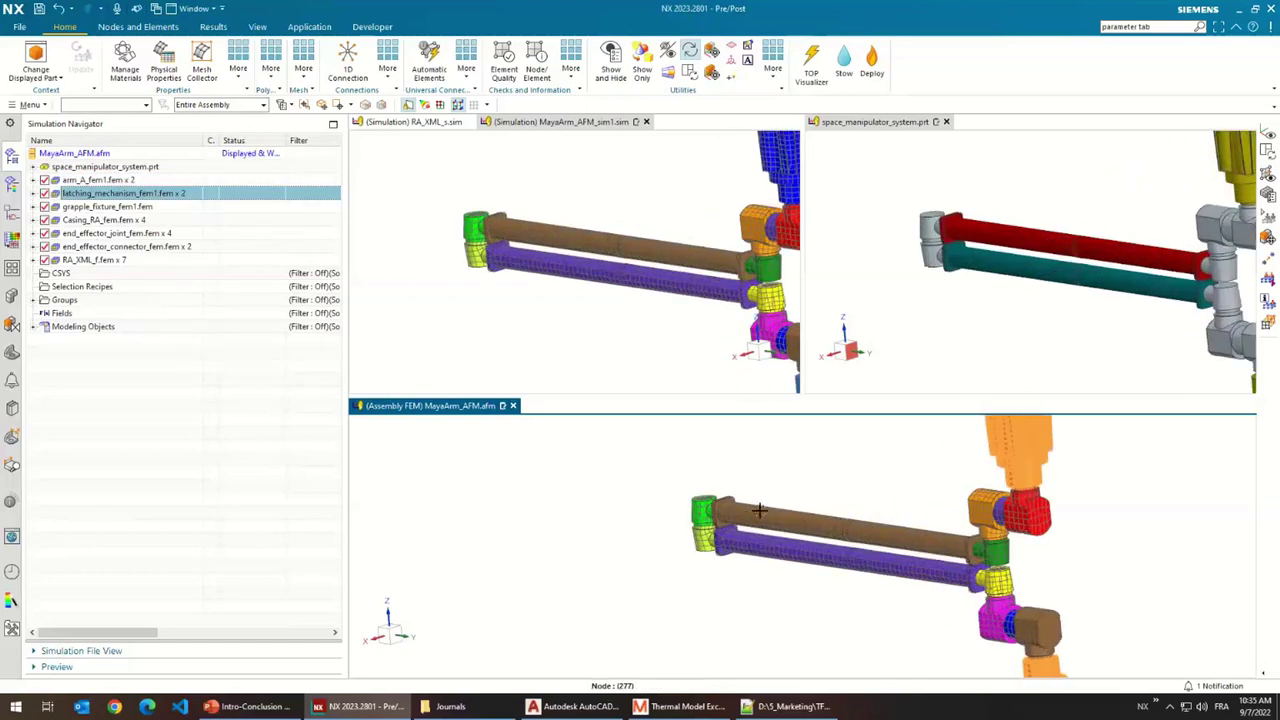
pyautogui.scroll(-3, 757, 505)
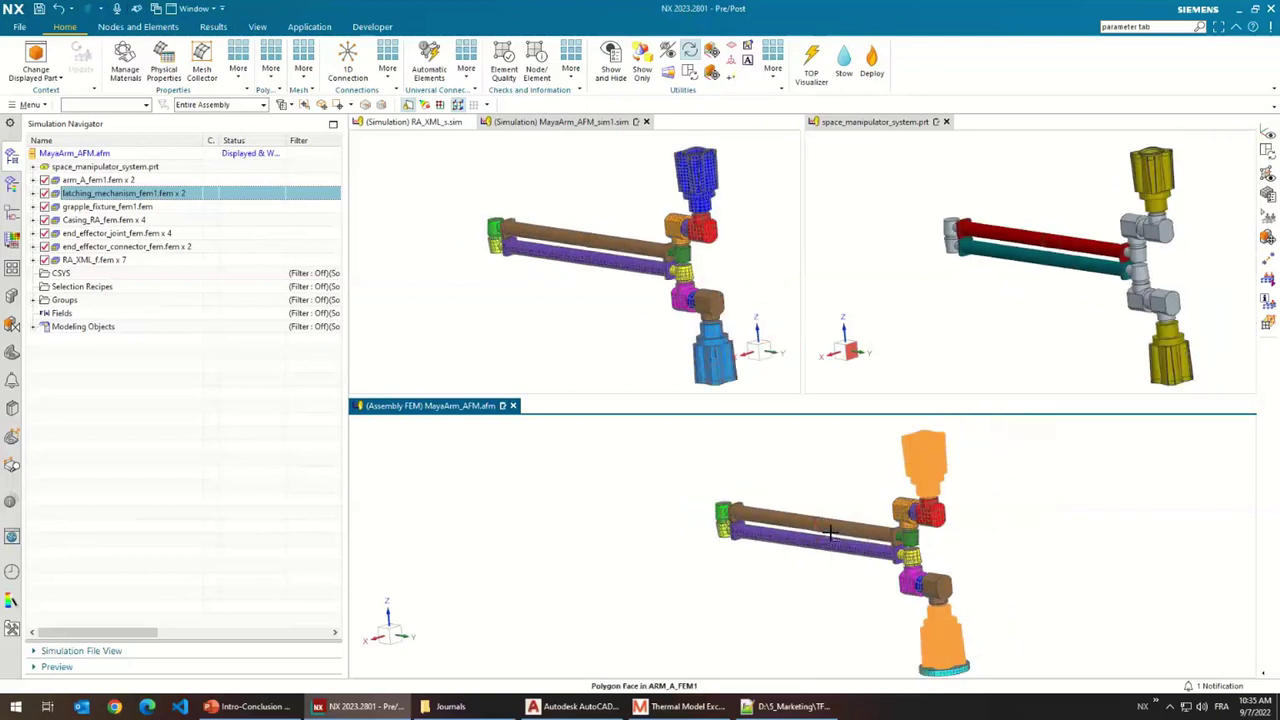
pyautogui.scroll(-2, 830, 535)
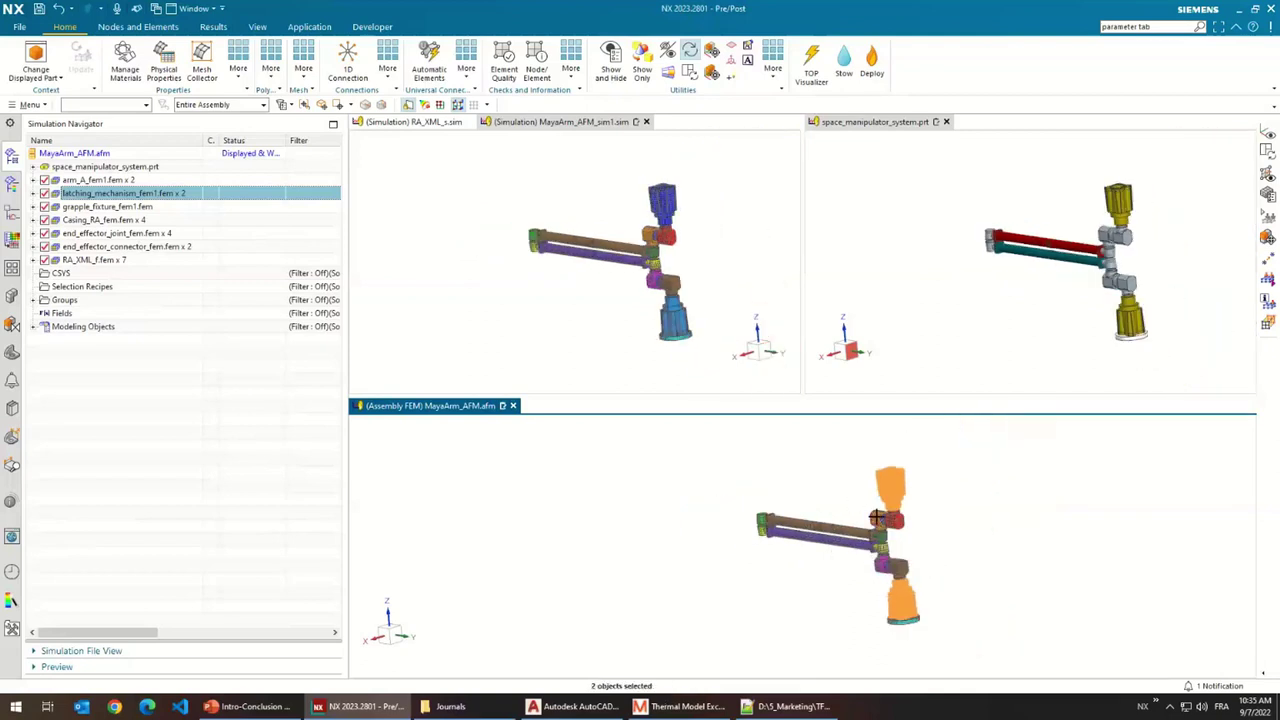
pyautogui.click(757, 494)
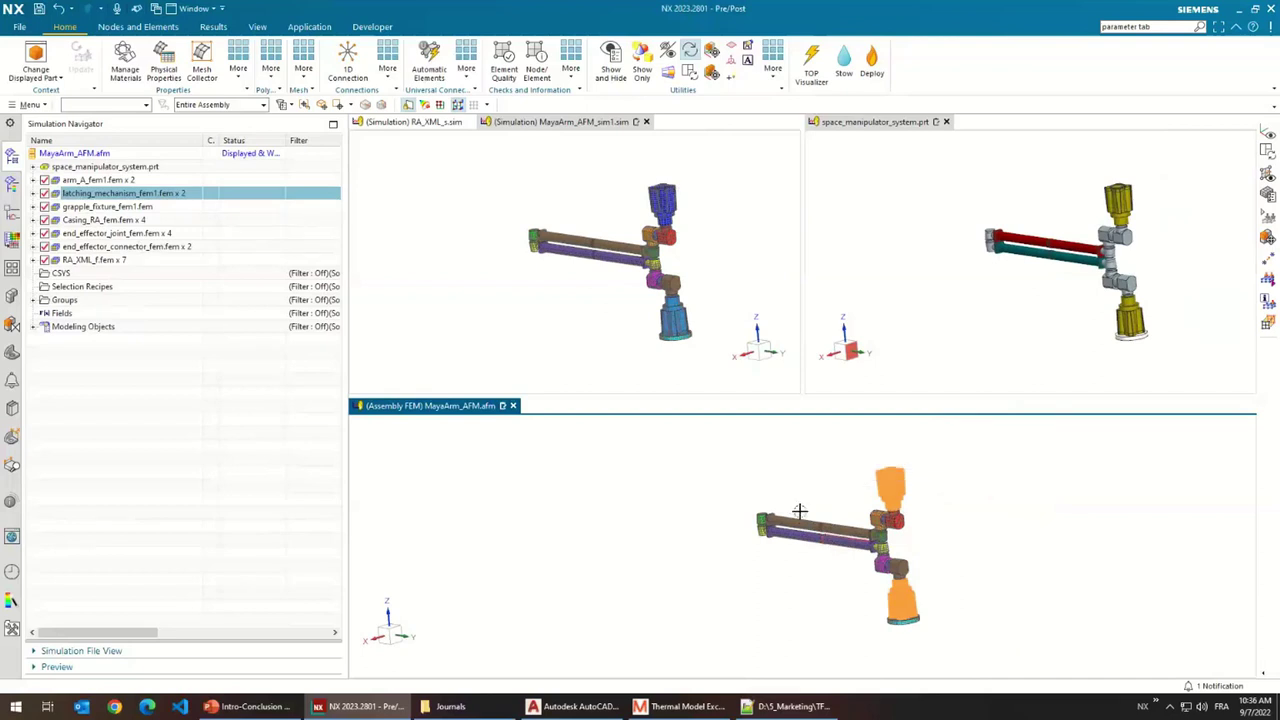
pyautogui.scroll(2, 800, 518)
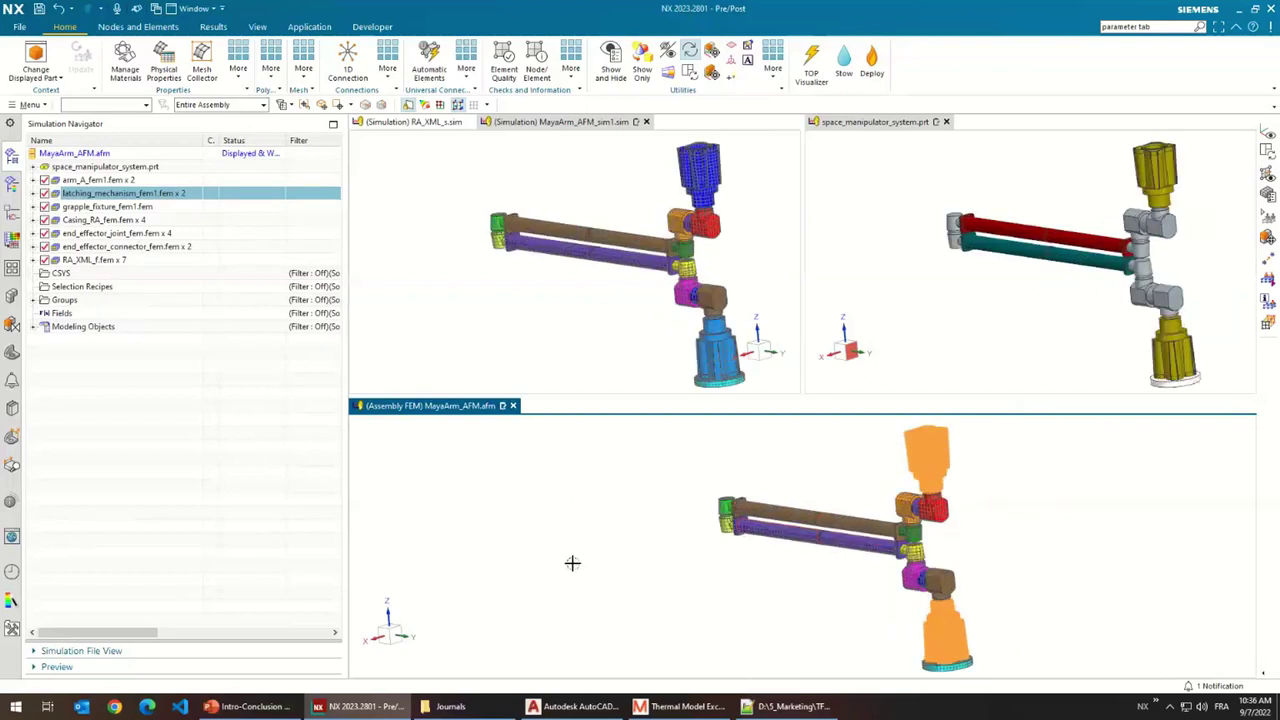
pyautogui.scroll(-1, 743, 471)
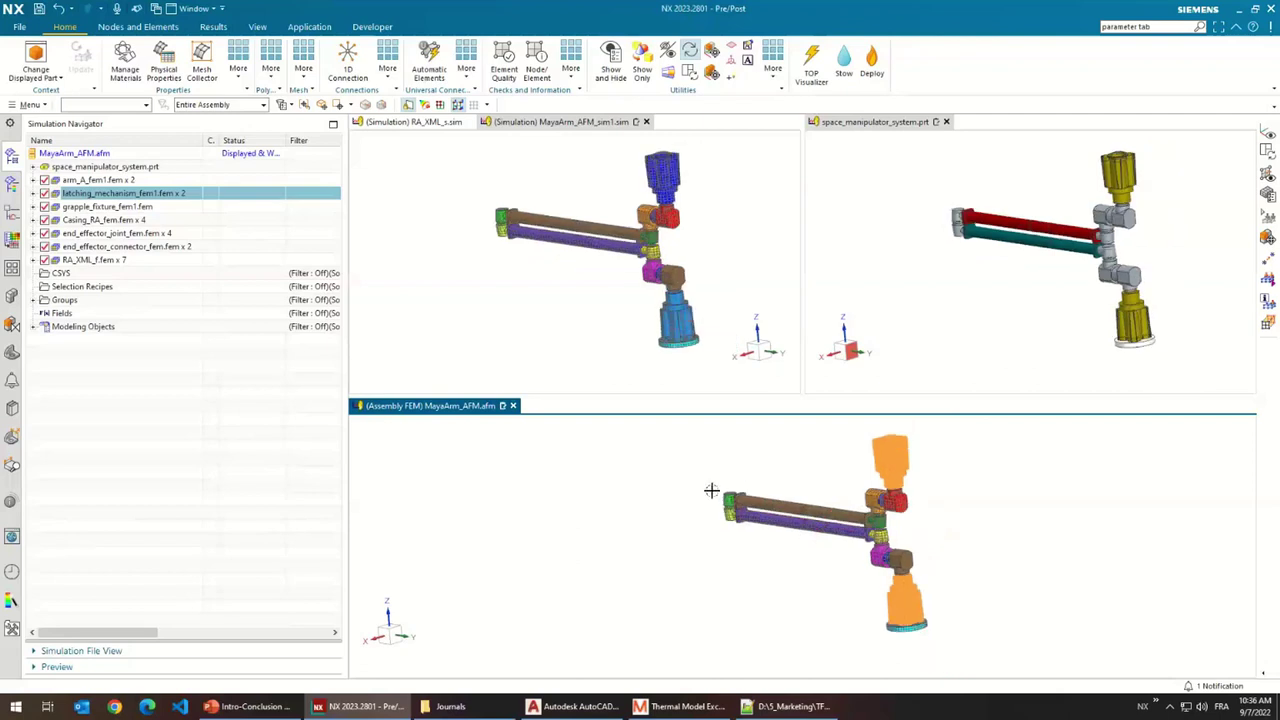
# - Switch to Notepad++, highlight the hard-coded 60[degrees] argument of the ROT3 expression edit in Deploy.cs, and return to NX
pyautogui.click(789, 706)
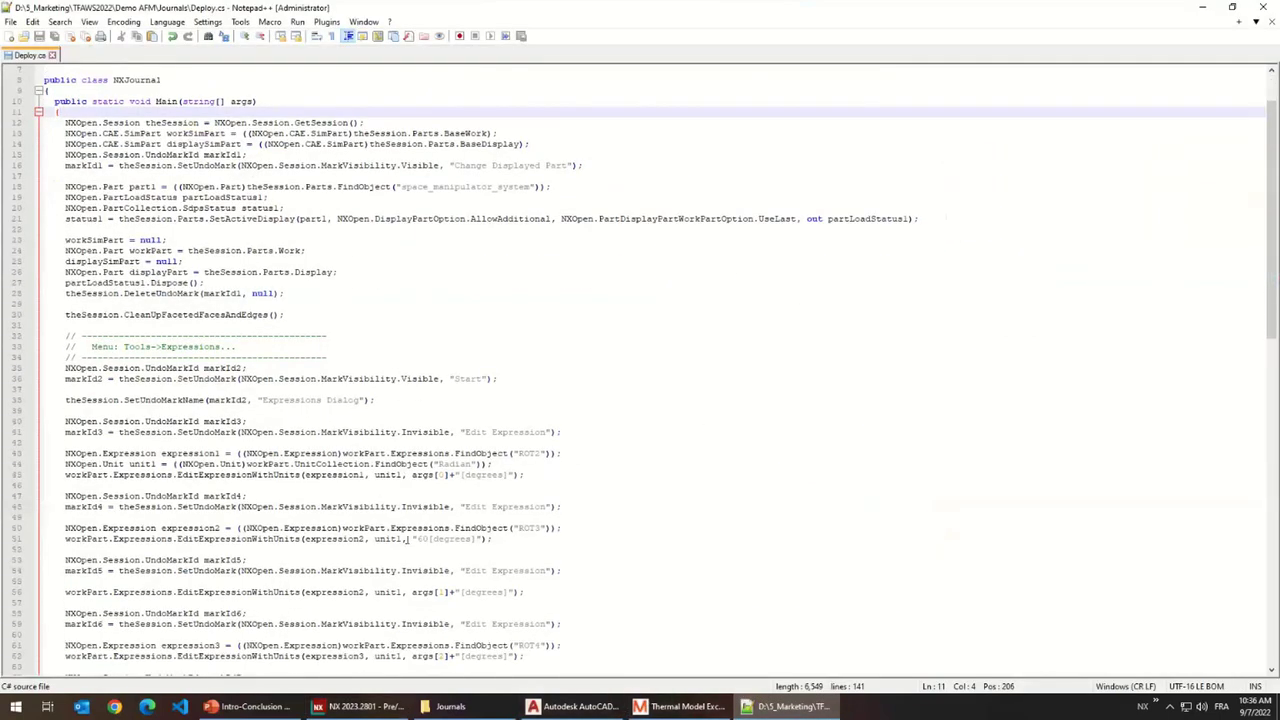
pyautogui.moveTo(407, 539); pyautogui.dragTo(458, 553)
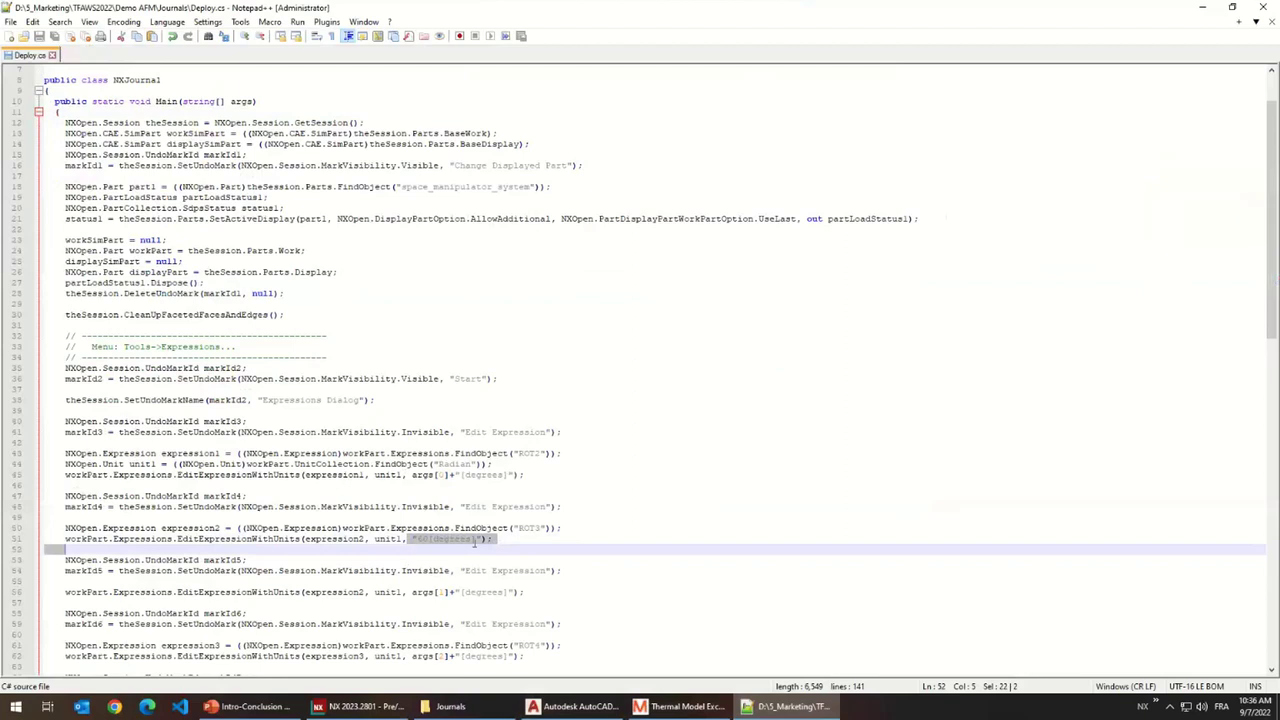
pyautogui.click(1204, 9)
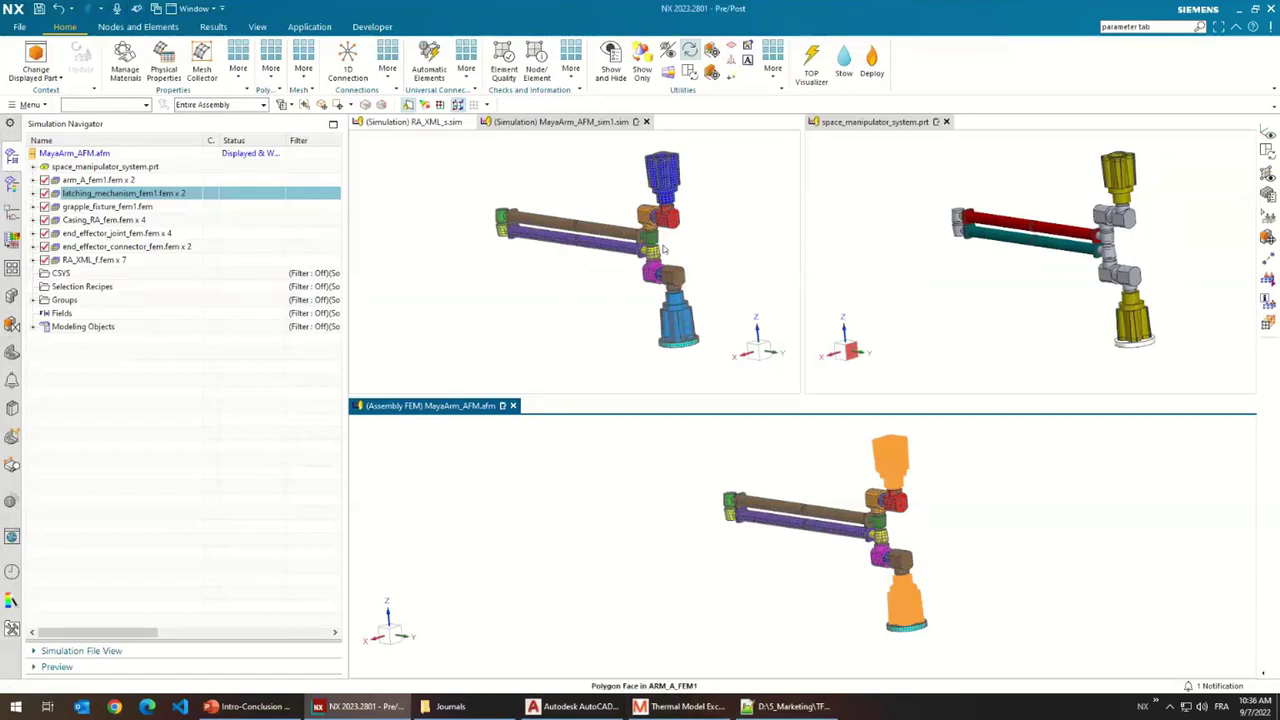
# - Clear the component highlight, activate the MayaArm_AFM_sim1.sim simulation, and examine its arm model from several angles
pyautogui.press('Escape')
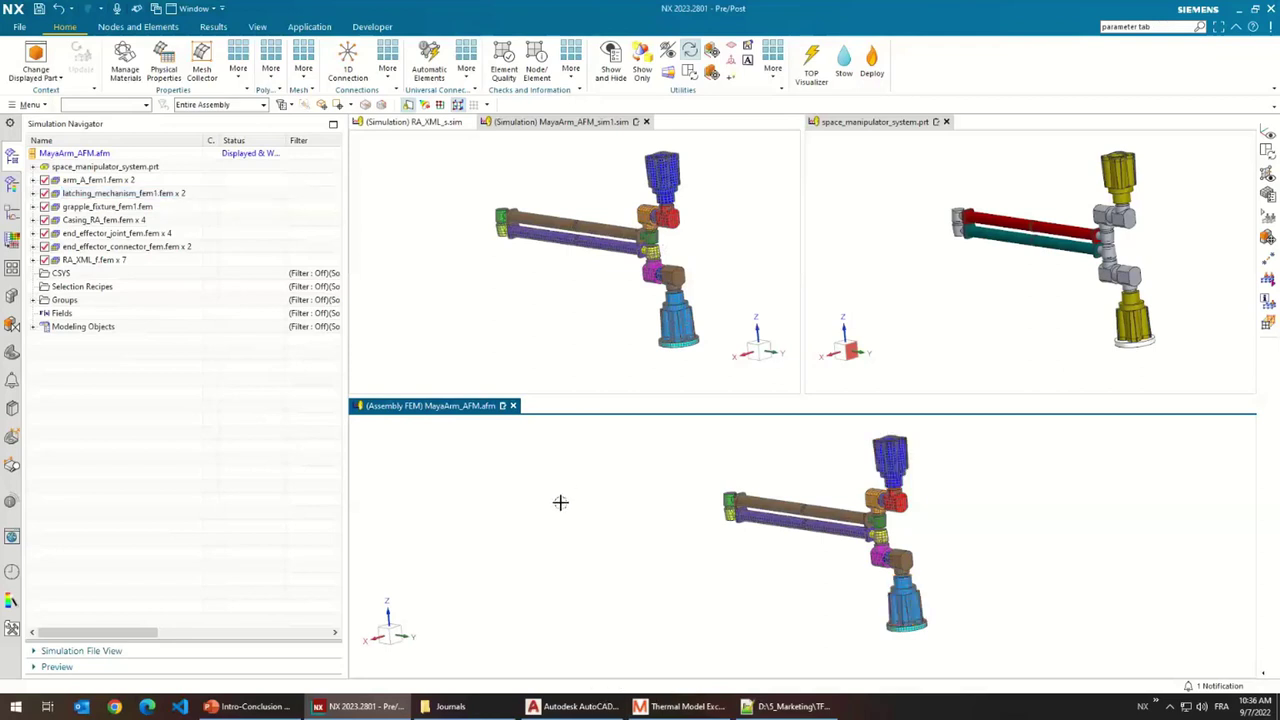
pyautogui.click(477, 274)
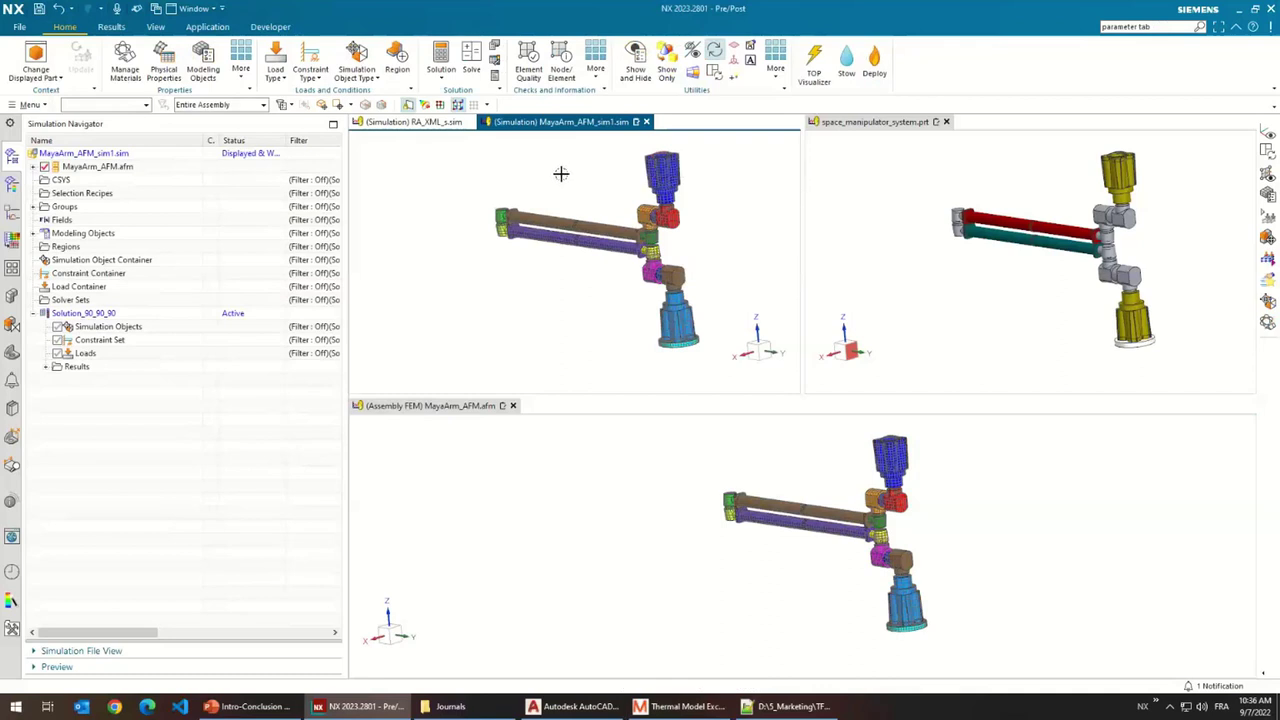
pyautogui.moveTo(563, 171); pyautogui.dragTo(551, 249, button='middle')
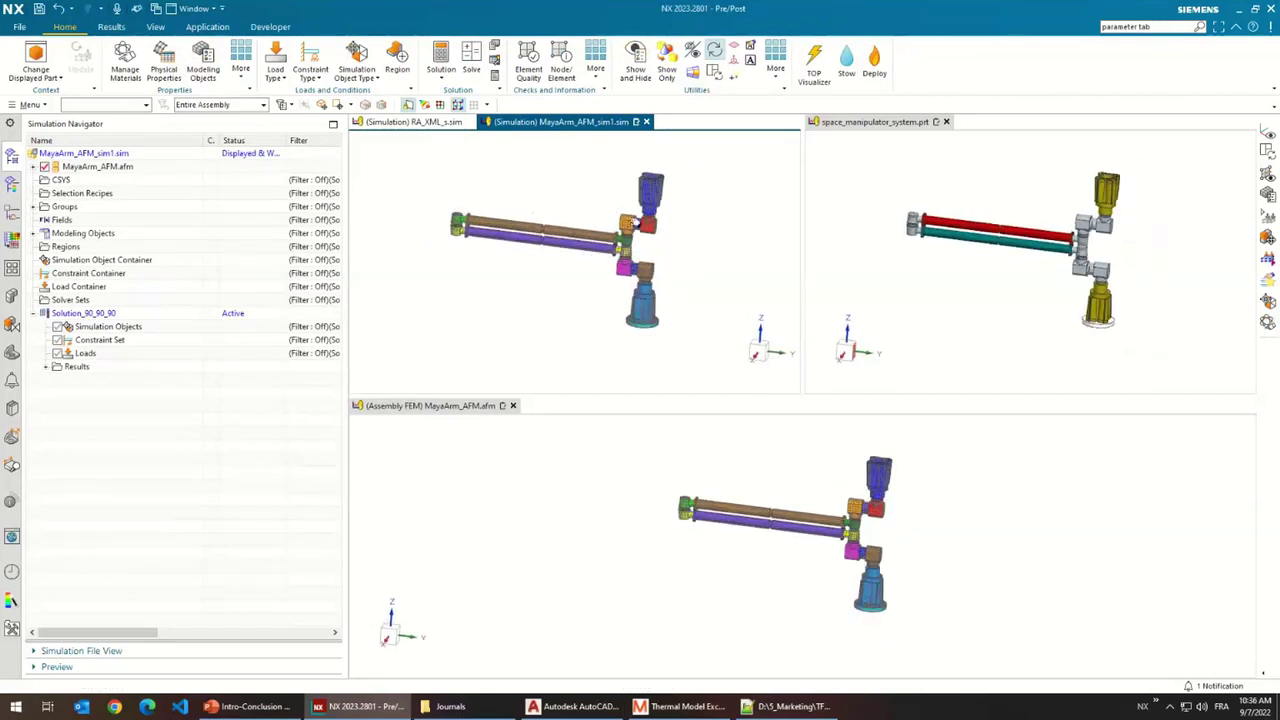
pyautogui.moveTo(611, 207); pyautogui.dragTo(640, 270, button='middle')
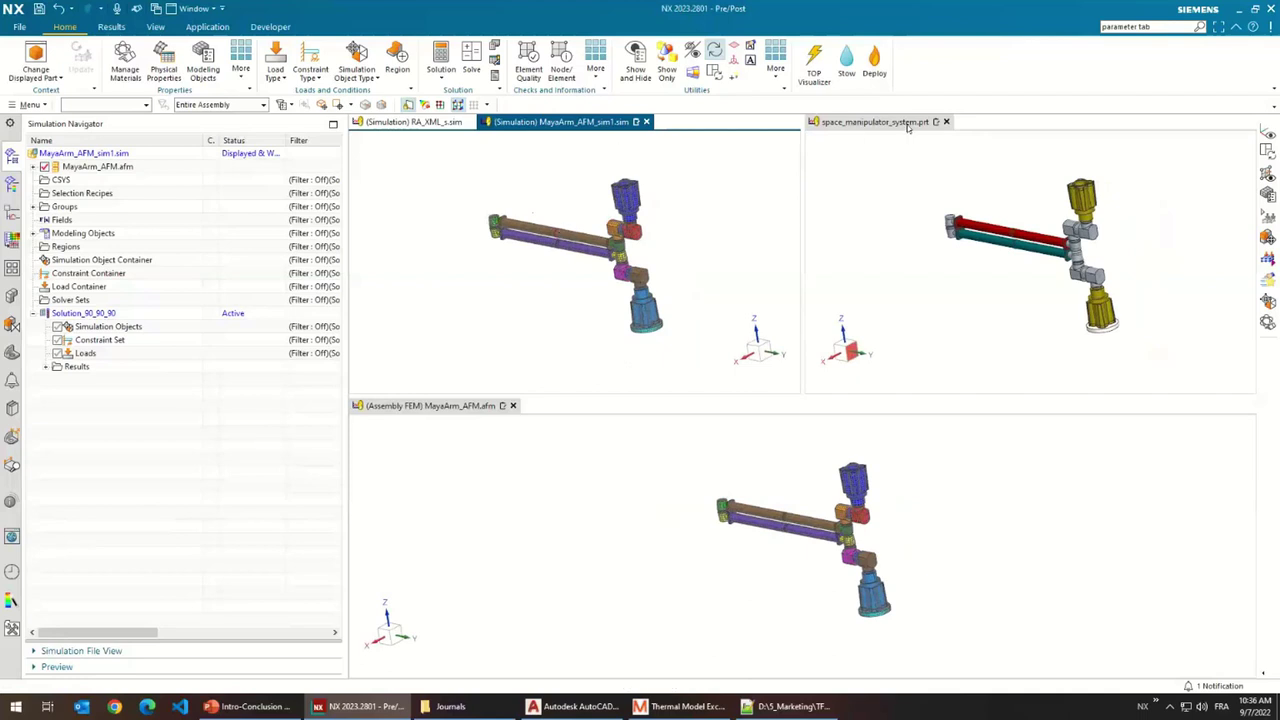
# - Merge the split model windows into one tabbed group and display the MayaArm_AFM_sim1.sim arm full size
pyautogui.click(501, 406)
pyautogui.moveTo(636, 349); pyautogui.dragTo(600, 392)
pyautogui.moveTo(880, 121); pyautogui.dragTo(790, 370)
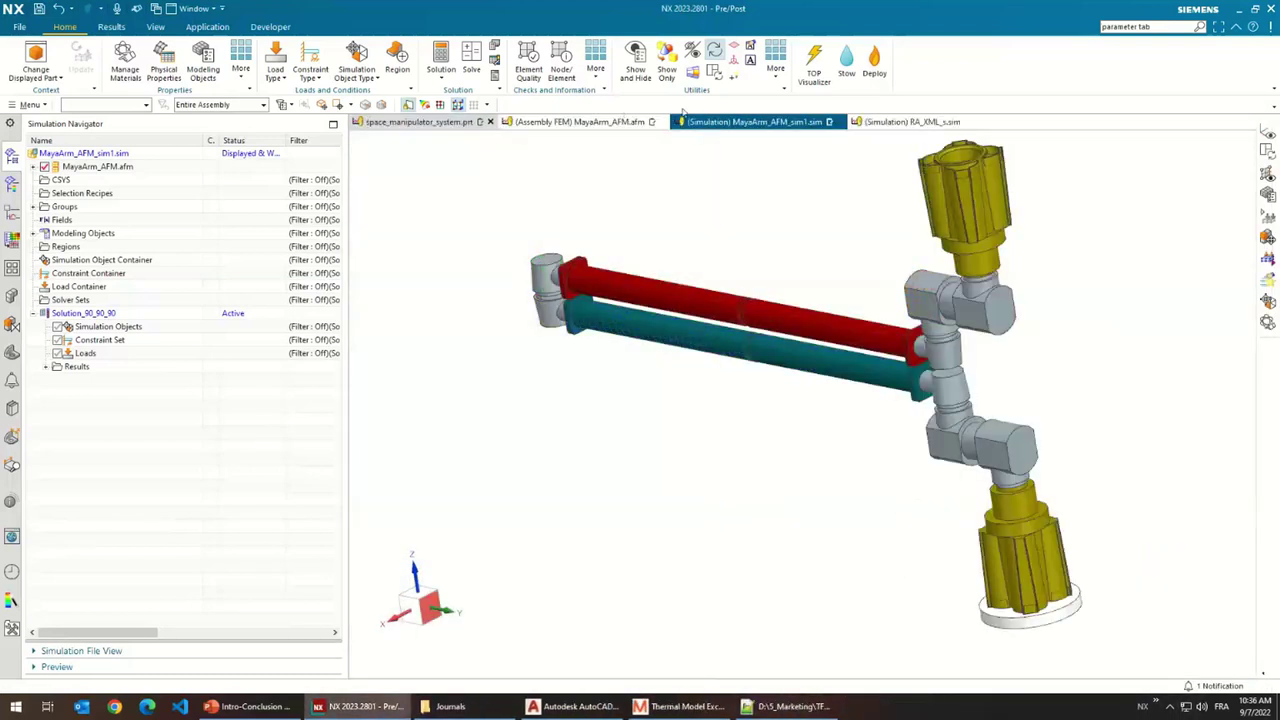
pyautogui.click(760, 121)
pyautogui.moveTo(670, 257); pyautogui.dragTo(600, 252, button='middle')
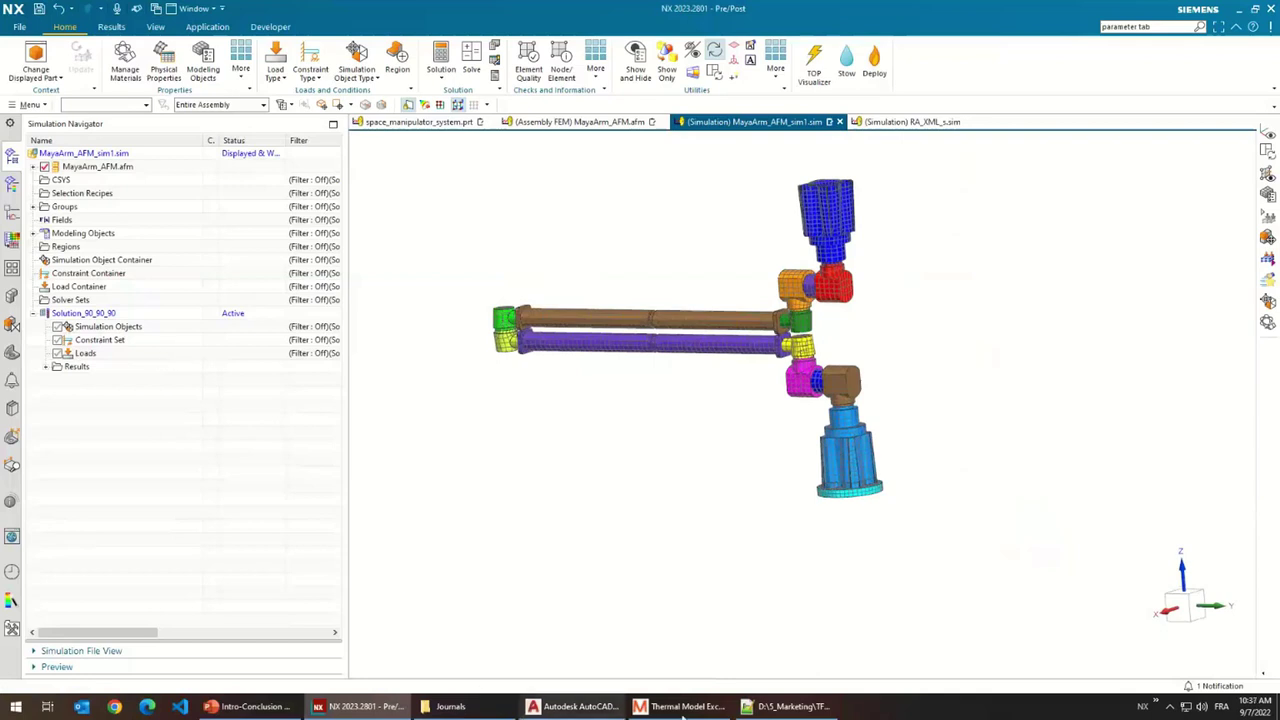
pyautogui.moveTo(691, 710)
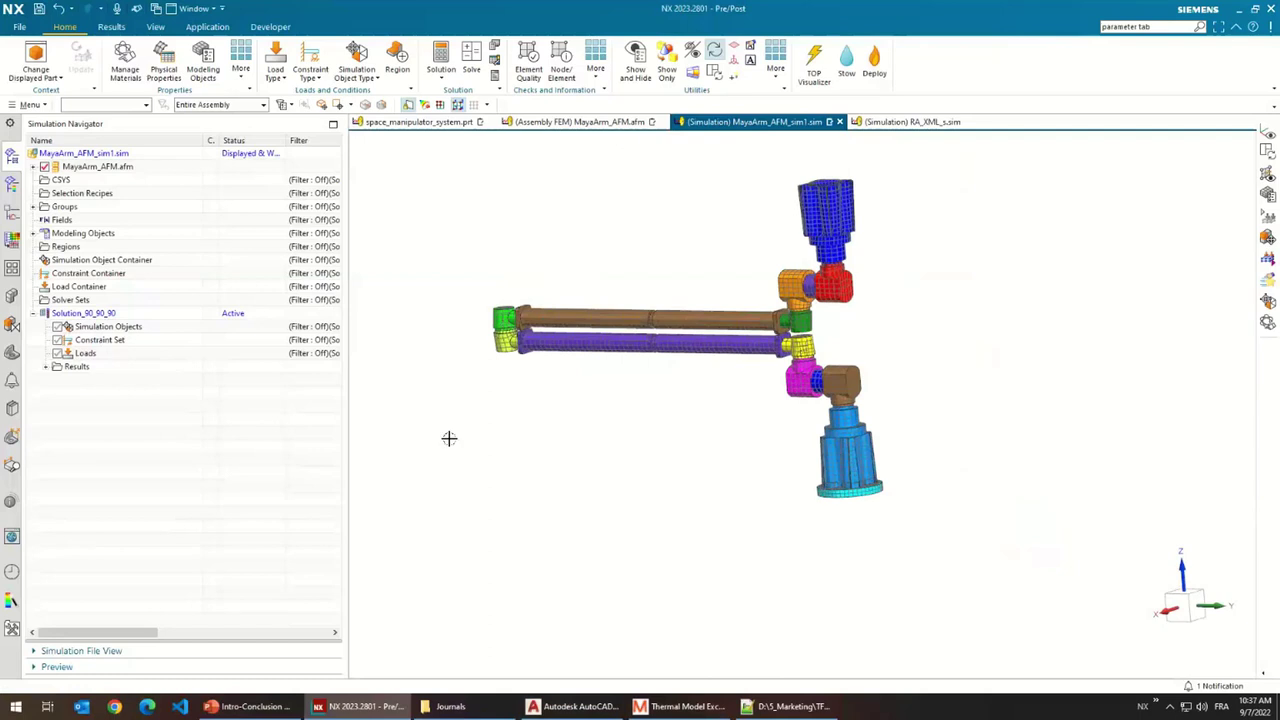
pyautogui.moveTo(613, 283); pyautogui.dragTo(586, 320, button='middle')
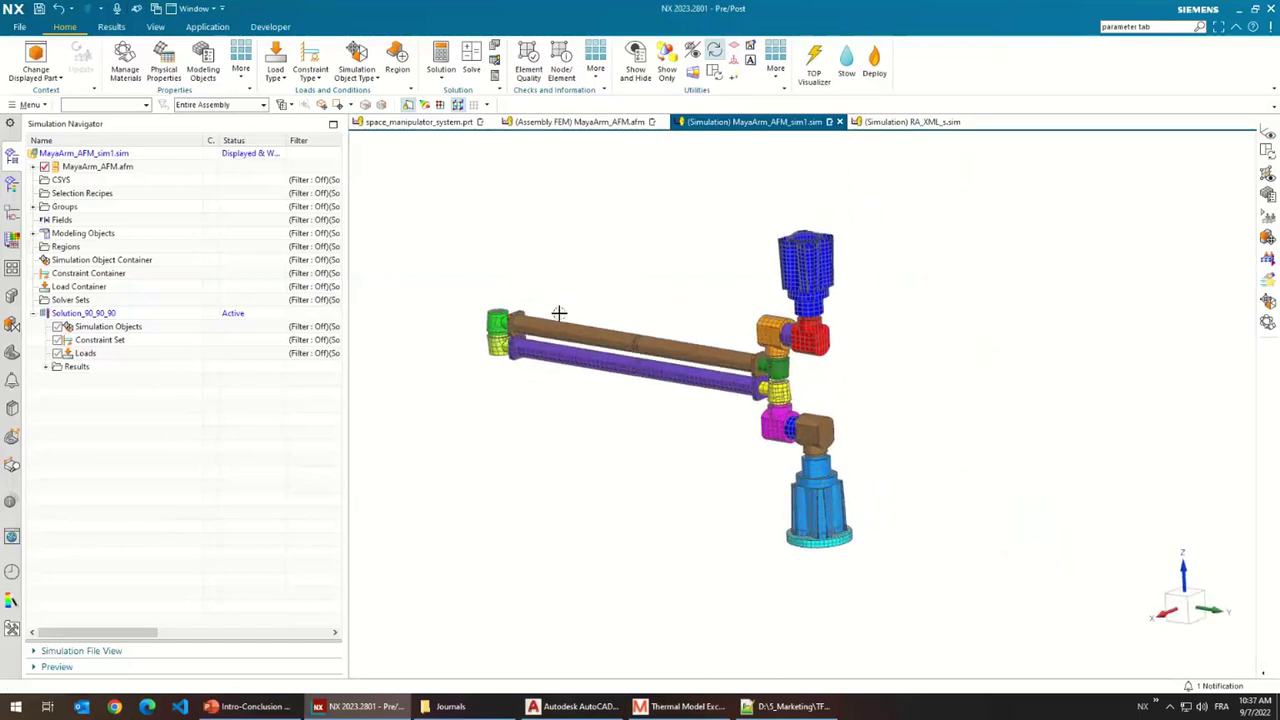
# - Set the solve-time units of Solution_90_90_90 to Meter (Newton) with temperature in Kelvin
pyautogui.rightClick(73, 315)
pyautogui.click(95, 322)
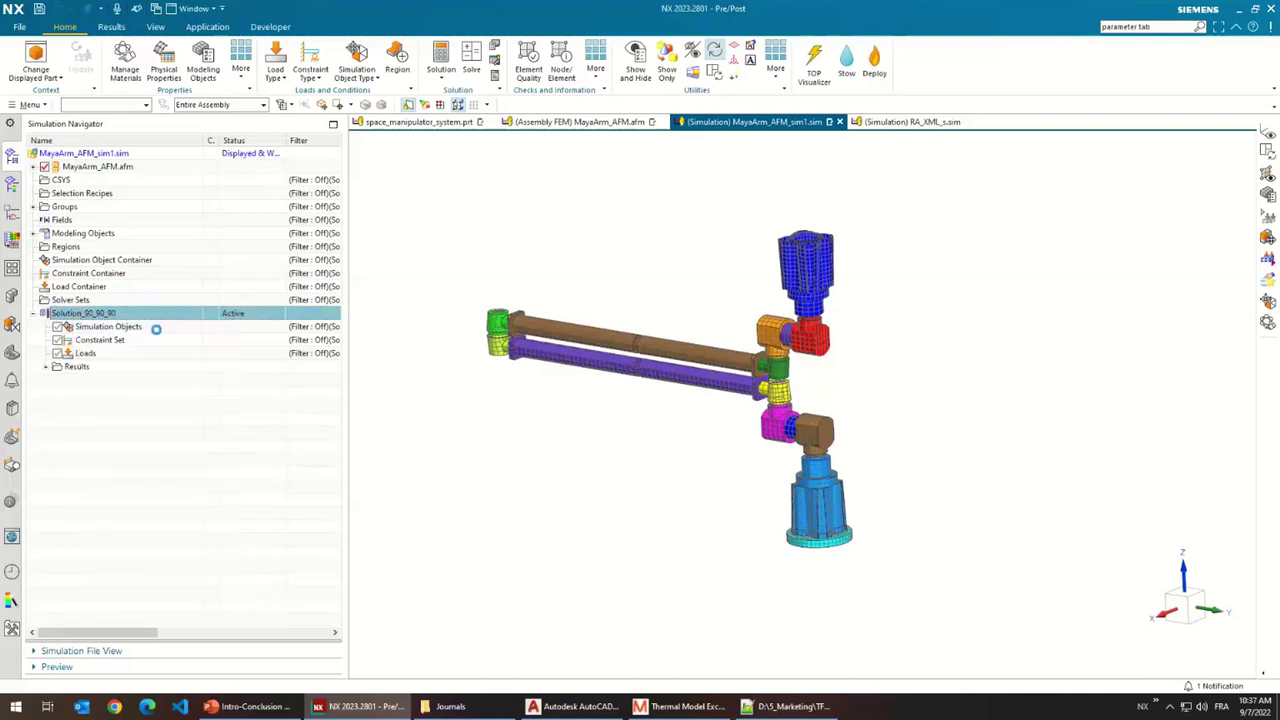
pyautogui.click(233, 255)
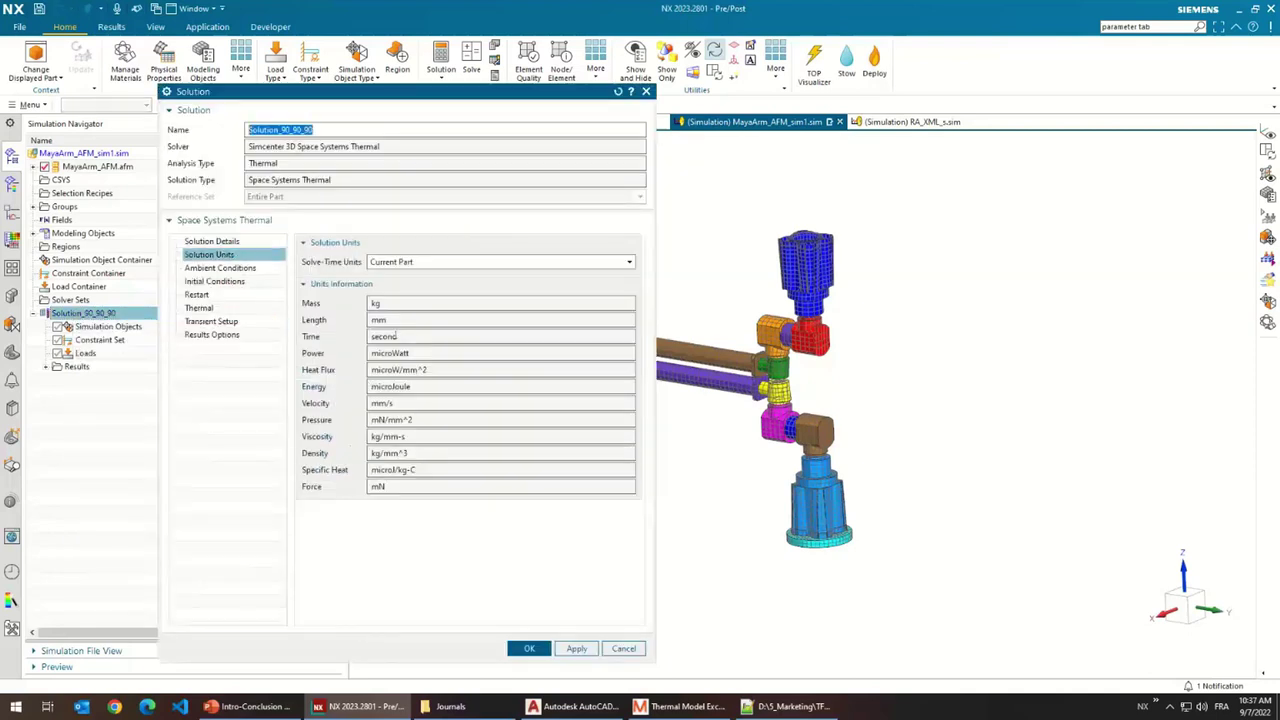
pyautogui.click(416, 264)
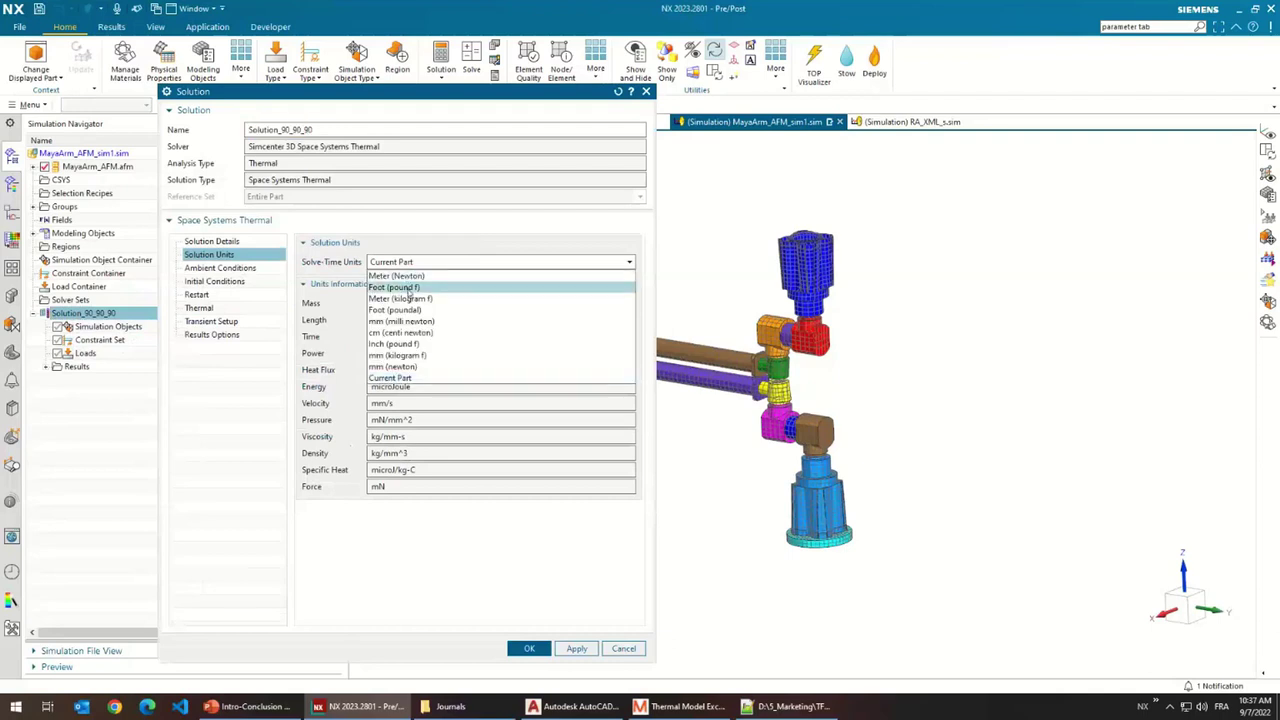
pyautogui.click(401, 276)
pyautogui.click(397, 280)
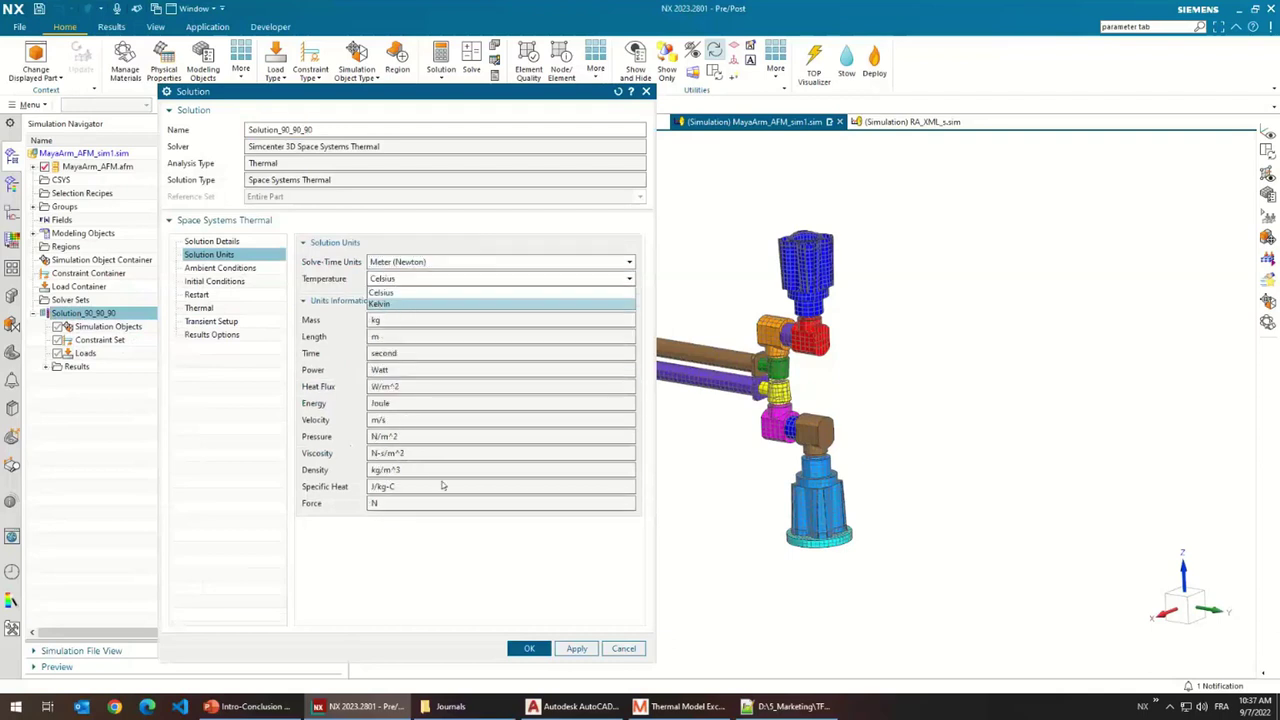
pyautogui.click(400, 303)
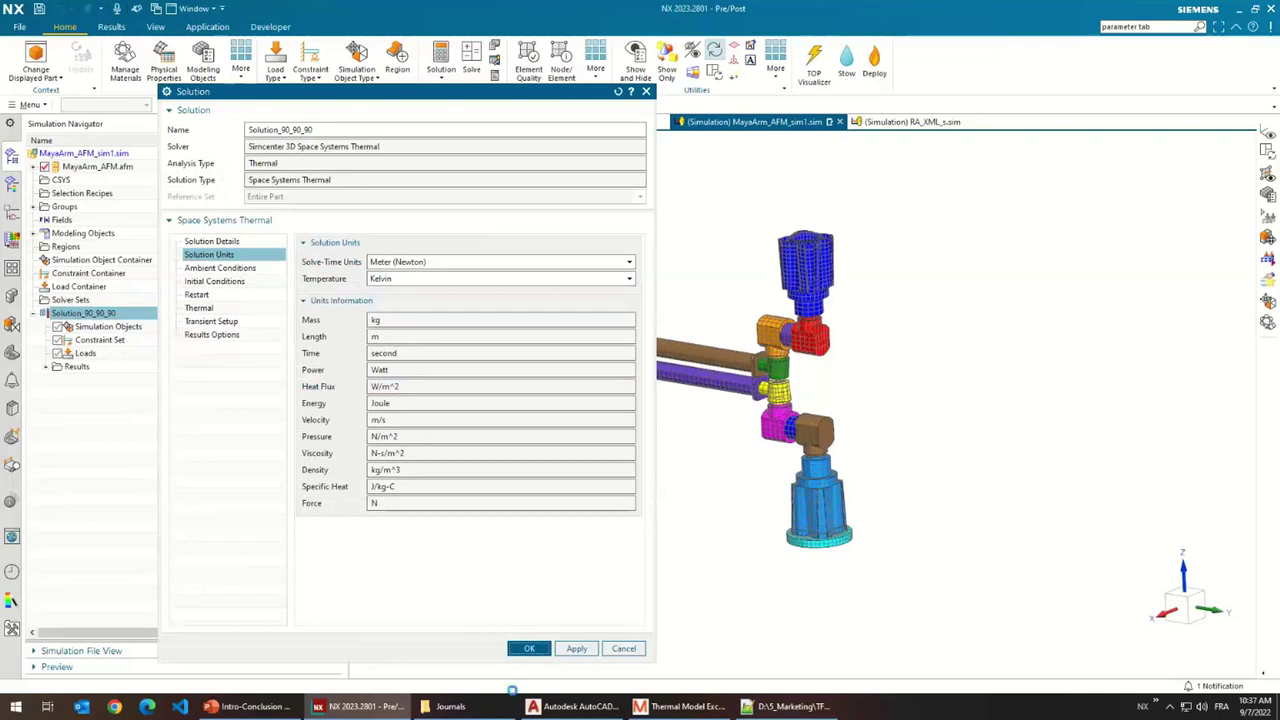
pyautogui.click(538, 651)
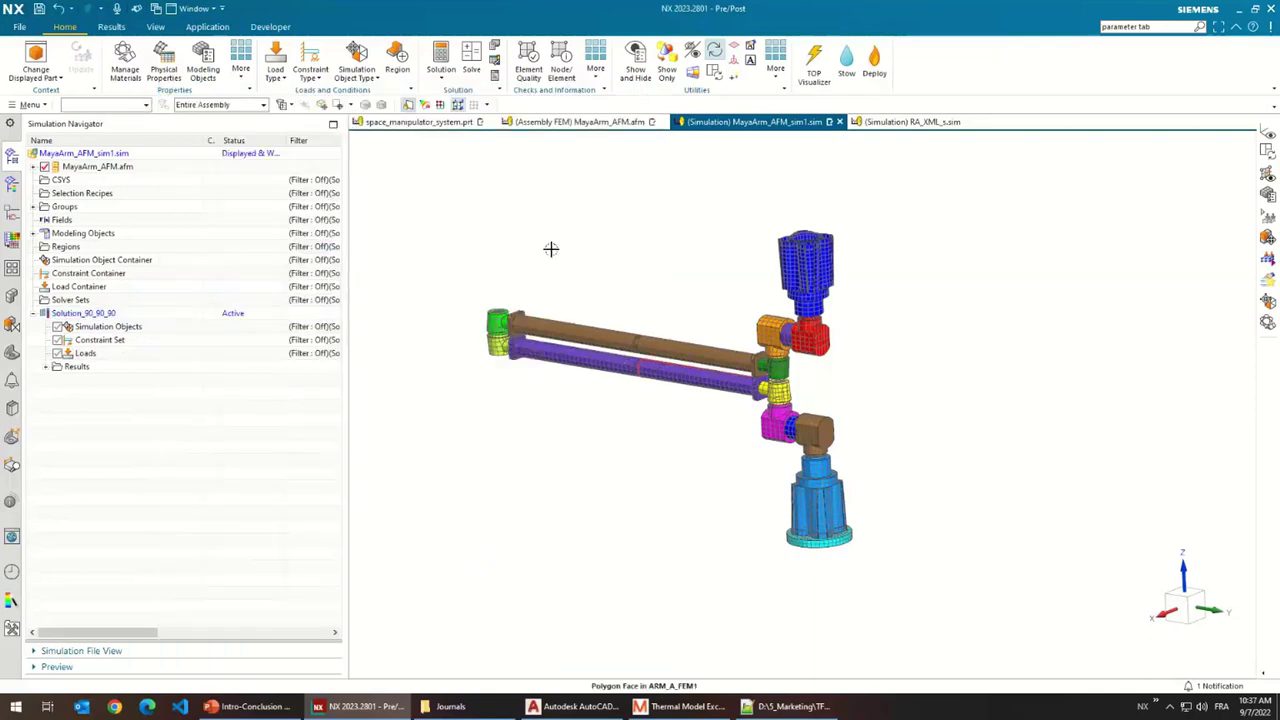
# - Try to write the solver input file for Solution_90_90_90
pyautogui.rightClick(86, 316)
pyautogui.click(673, 432)
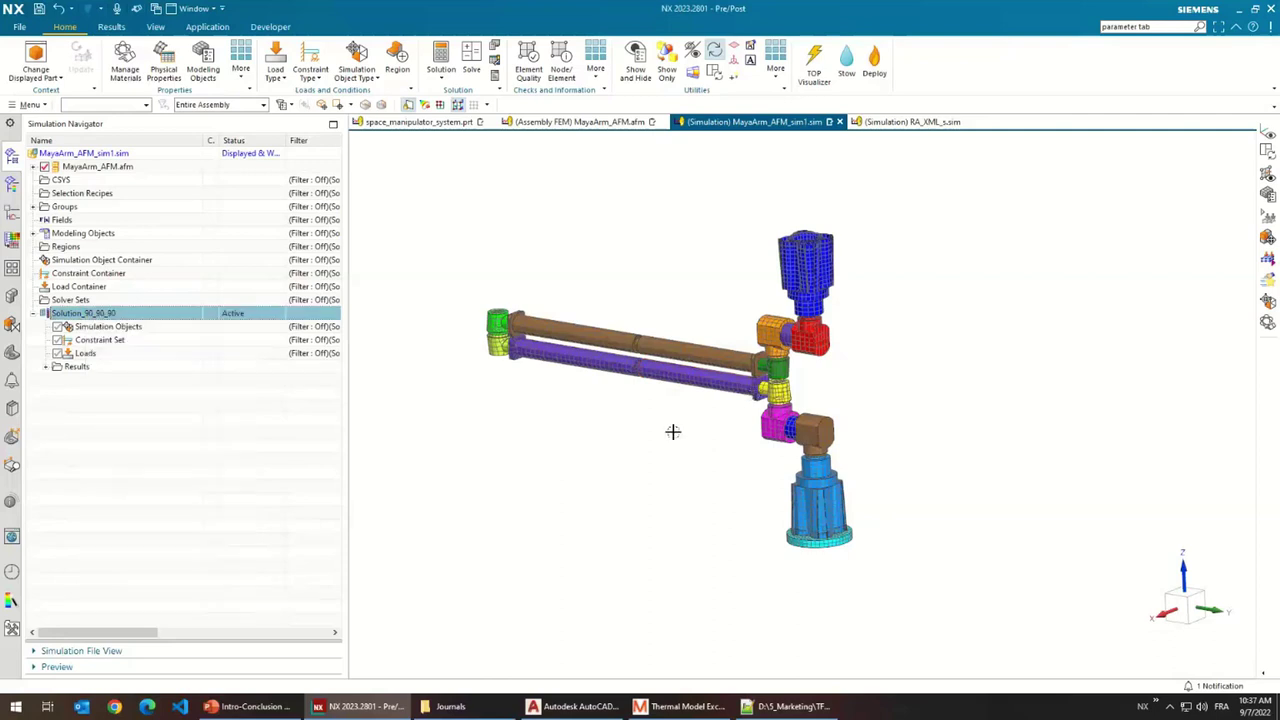
pyautogui.click(232, 130)
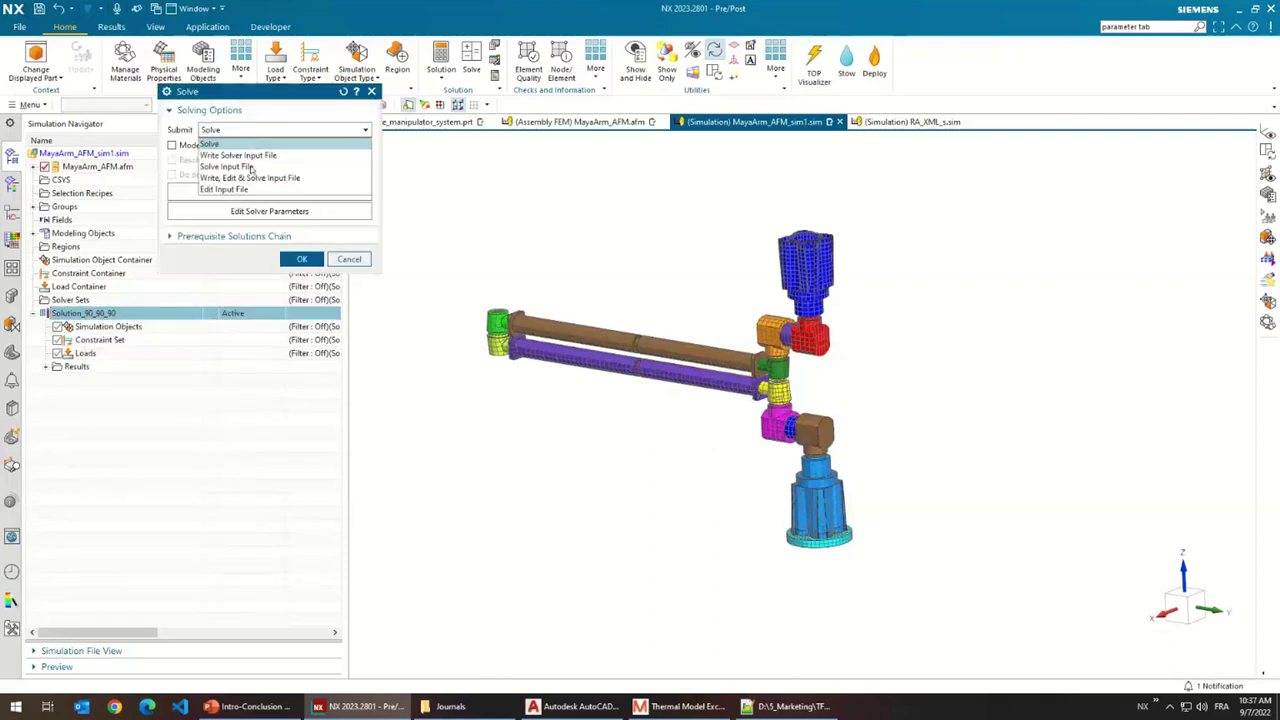
pyautogui.click(238, 156)
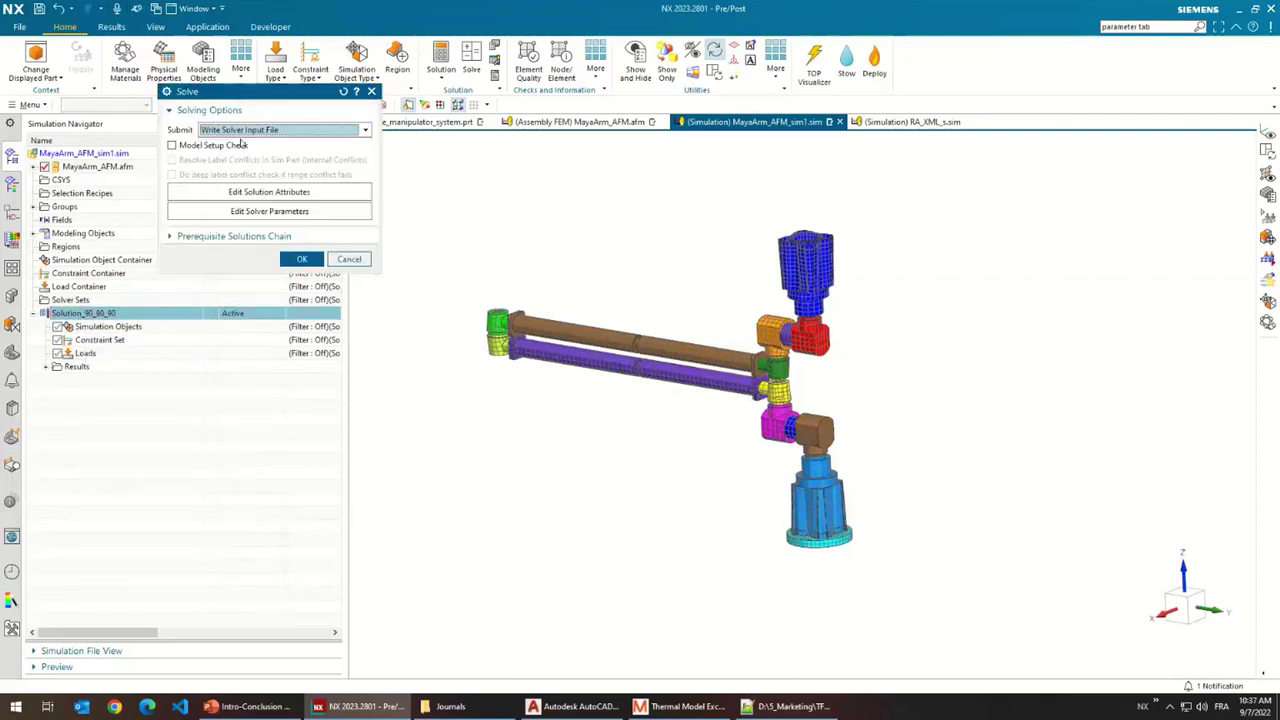
pyautogui.click(300, 259)
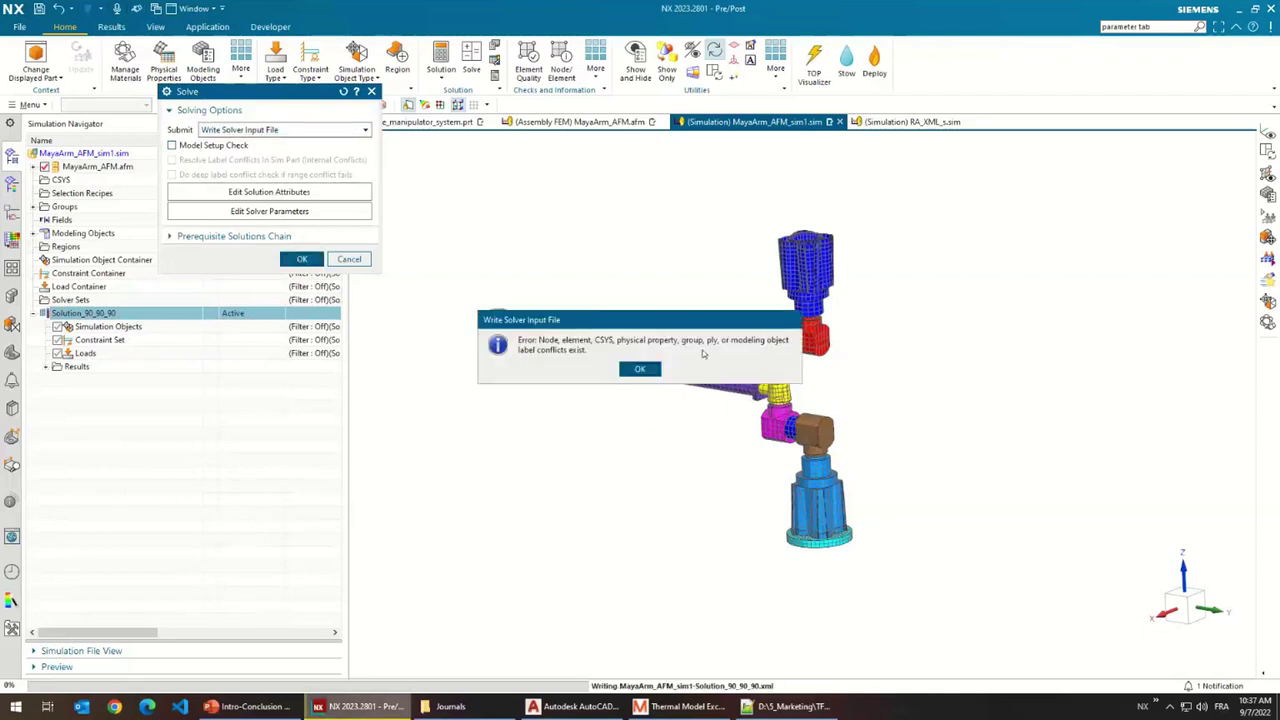
pyautogui.click(640, 369)
pyautogui.click(349, 259)
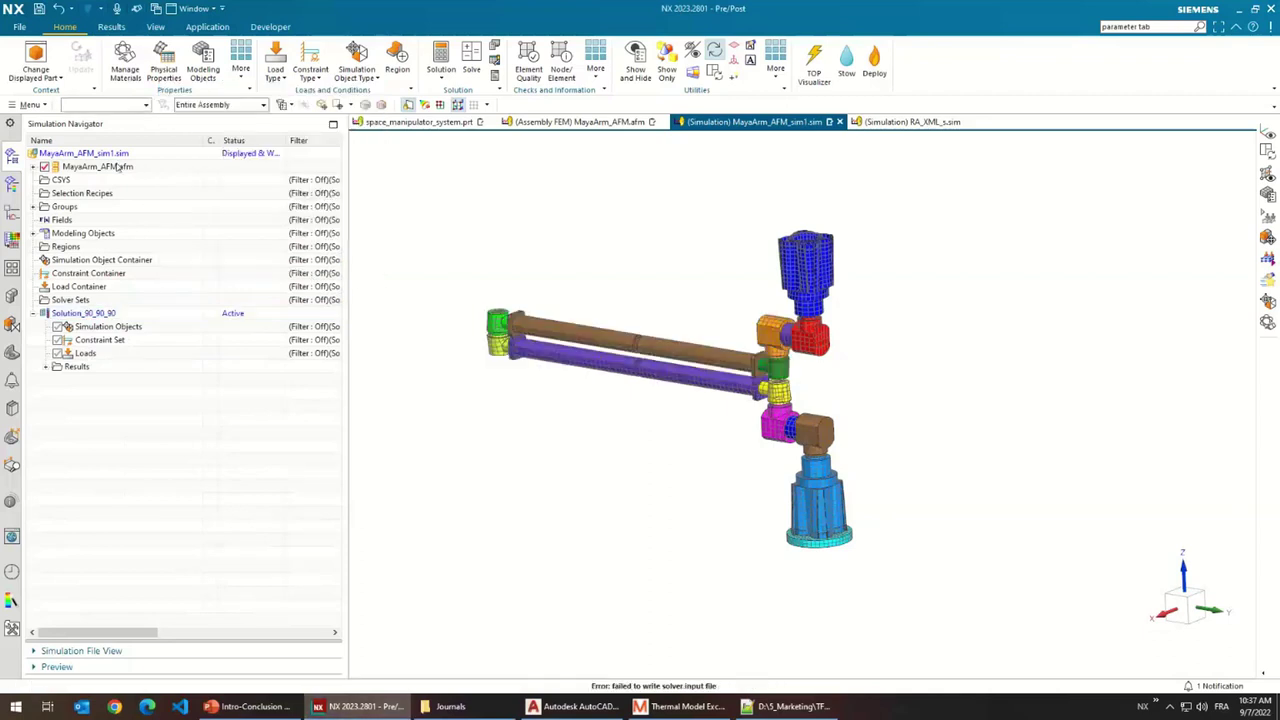
# - Display the MayaArm_AFM.afm assembly FEM and automatically resolve its label conflicts with the Assembly Label Manager
pyautogui.rightClick(119, 167)
pyautogui.click(178, 191)
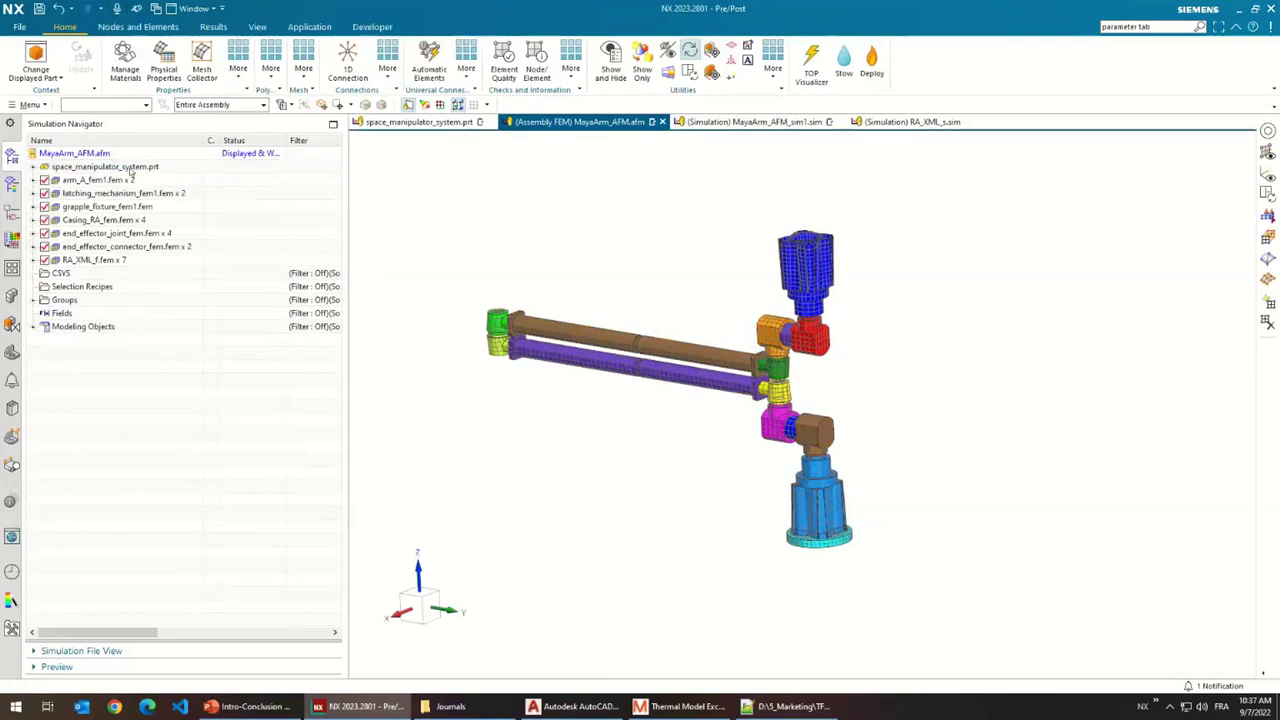
pyautogui.rightClick(119, 158)
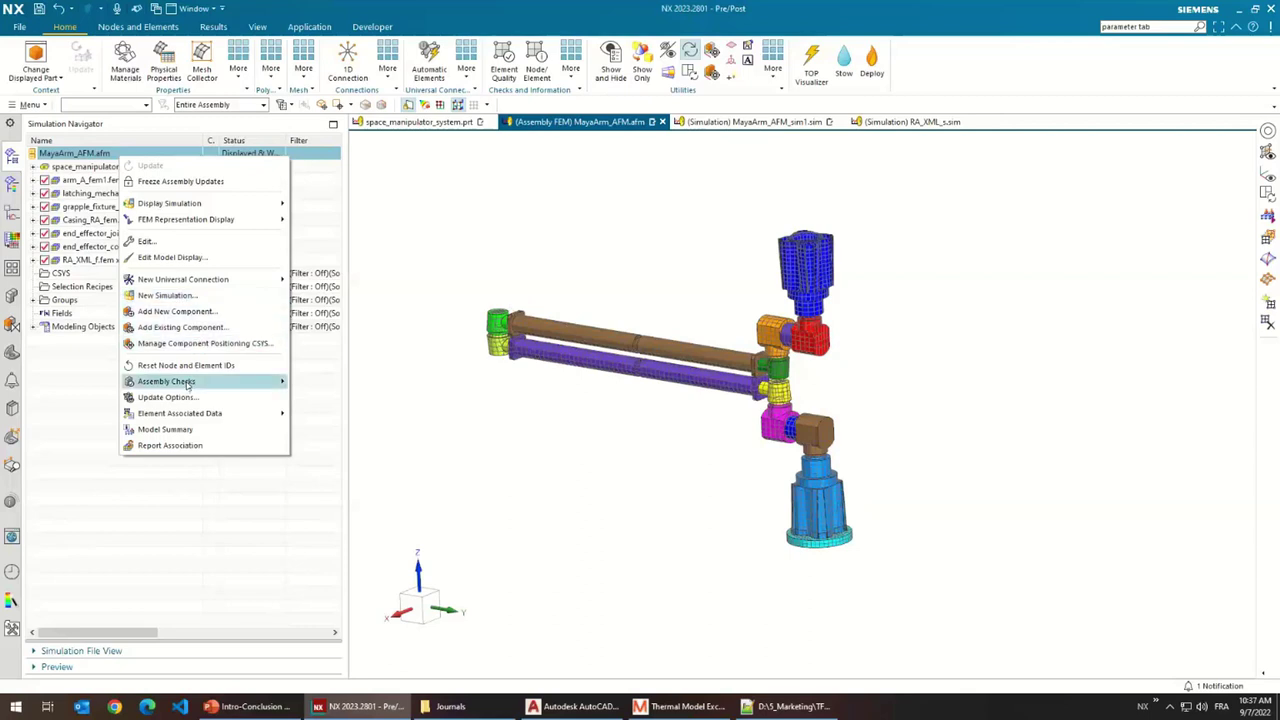
pyautogui.moveTo(228, 384)
pyautogui.click(341, 381)
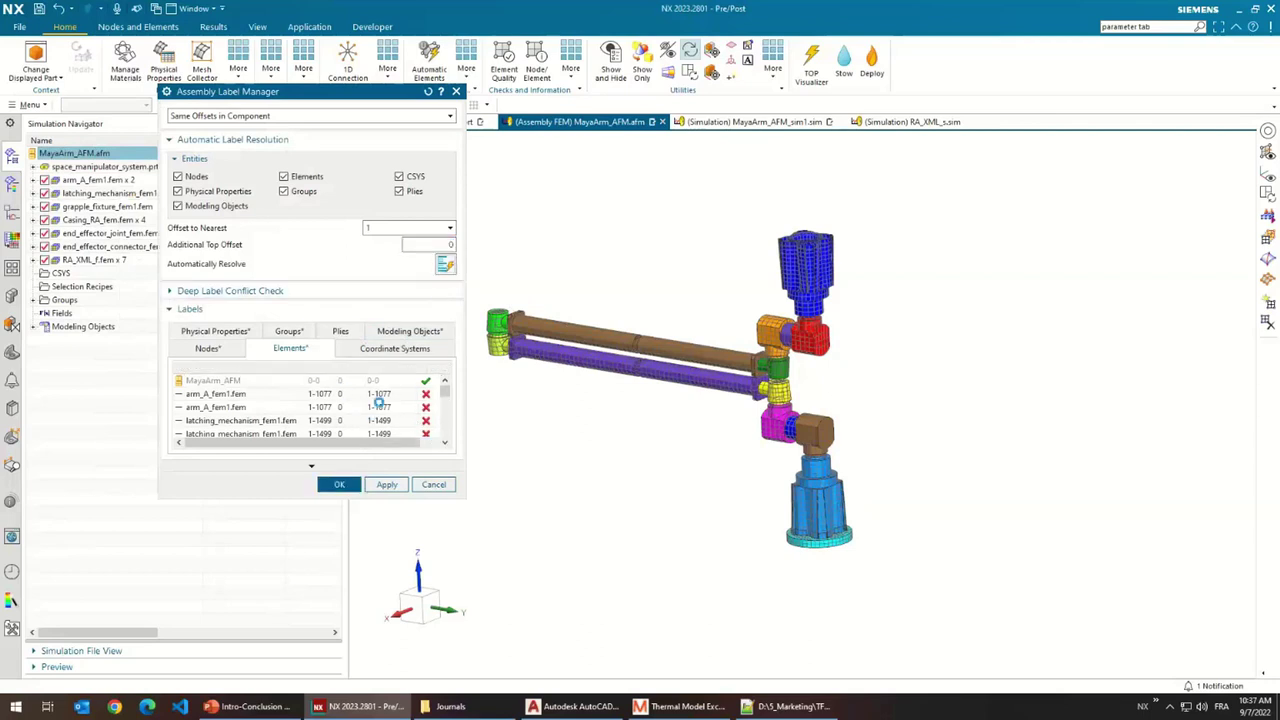
pyautogui.click(444, 268)
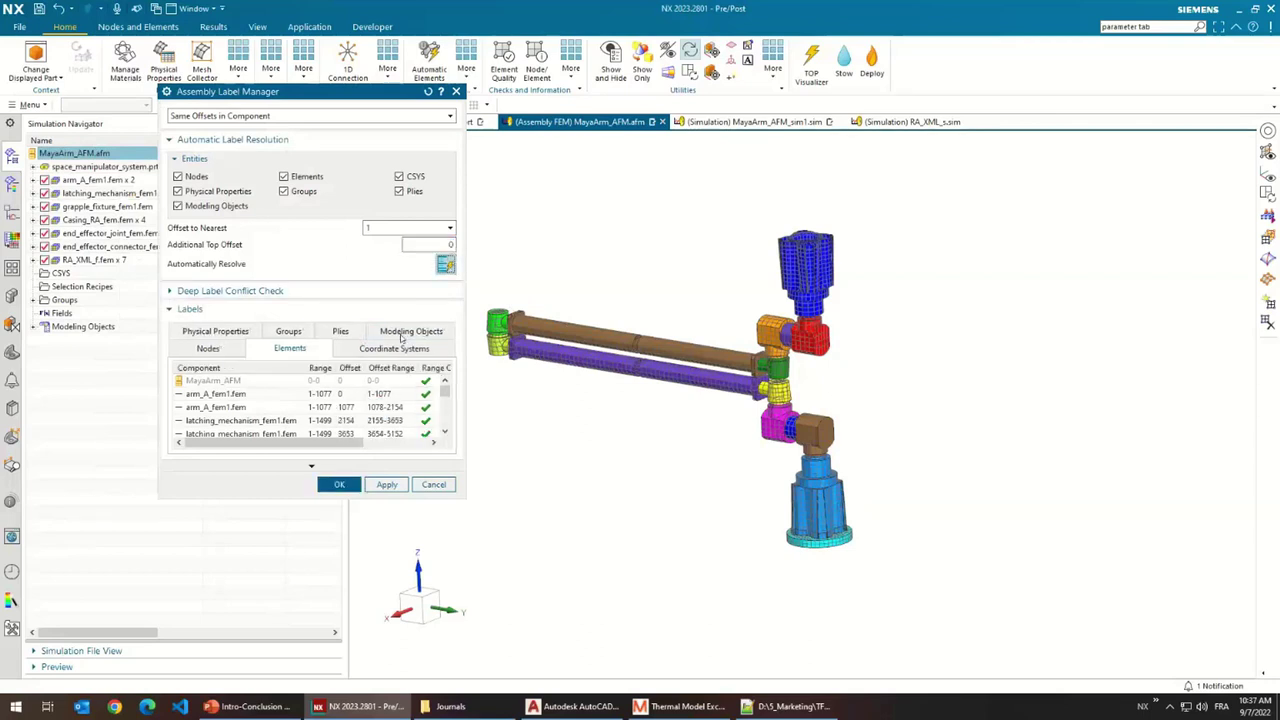
pyautogui.click(337, 484)
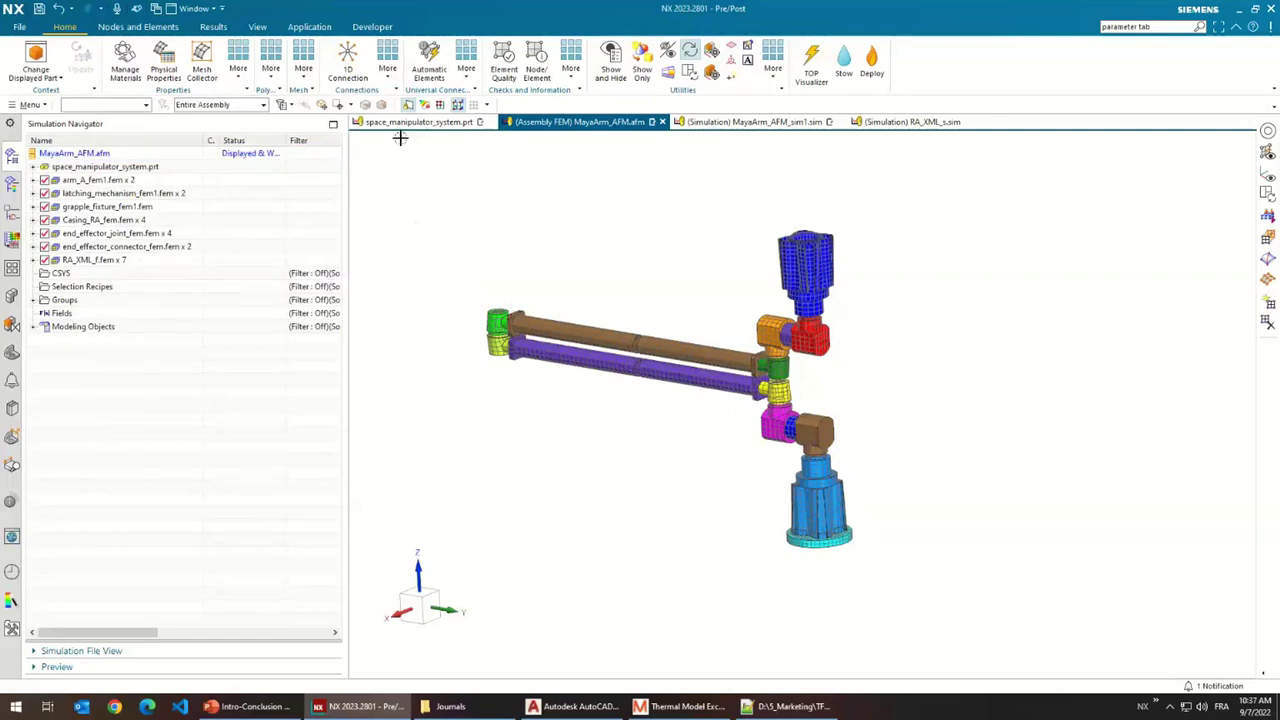
# - Return to MayaArm_AFM_sim1.sim and write the solver input file for Solution_90_90_90 without solving
pyautogui.click(789, 123)
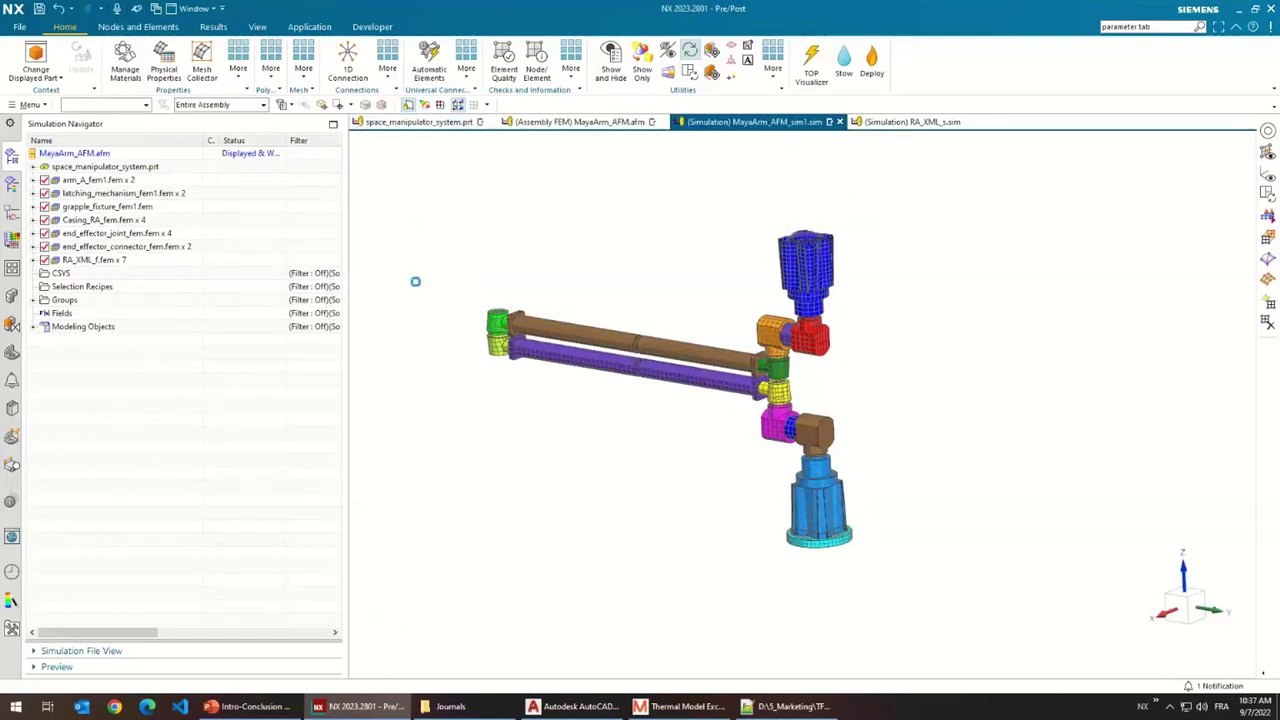
pyautogui.rightClick(113, 314)
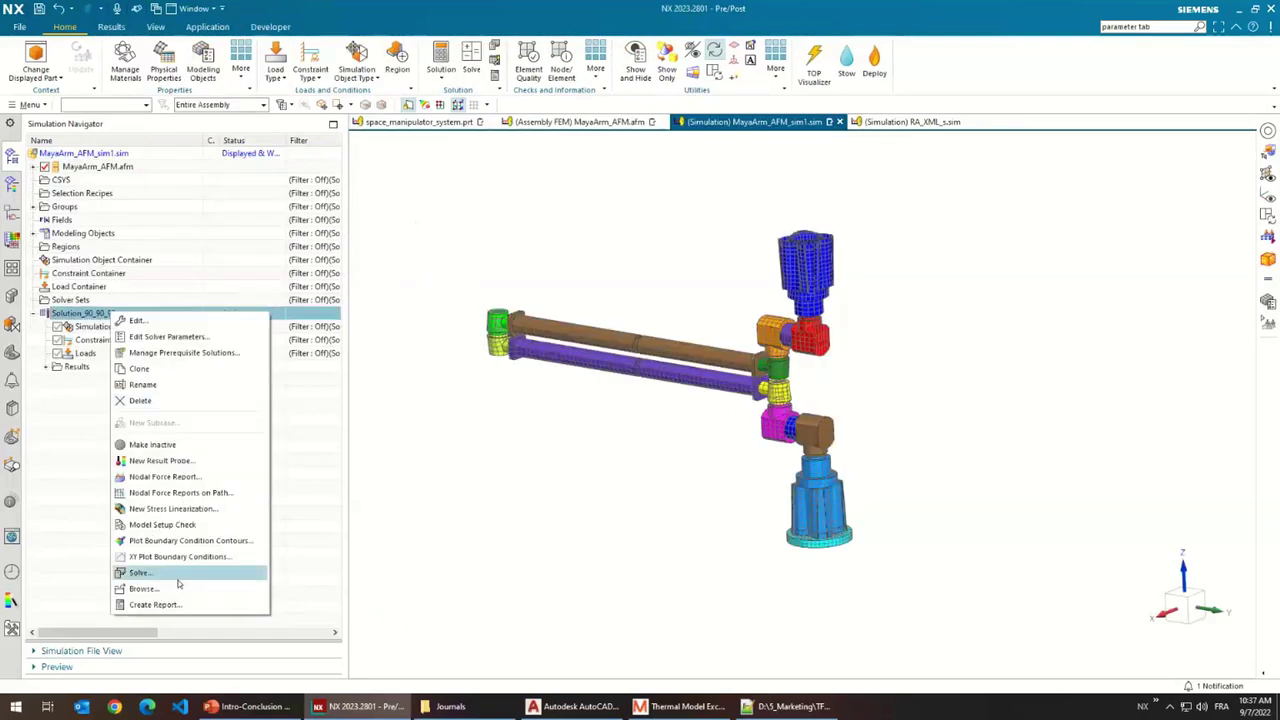
pyautogui.click(143, 572)
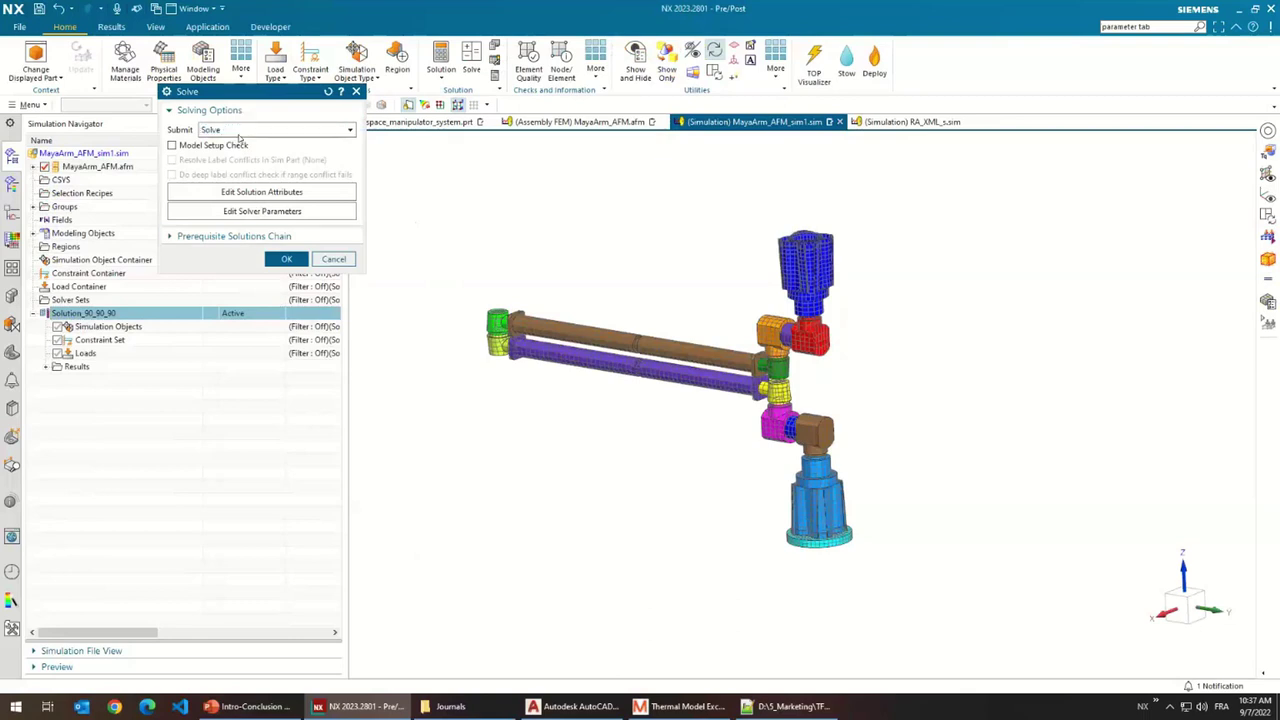
pyautogui.click(230, 131)
pyautogui.click(270, 158)
pyautogui.click(286, 259)
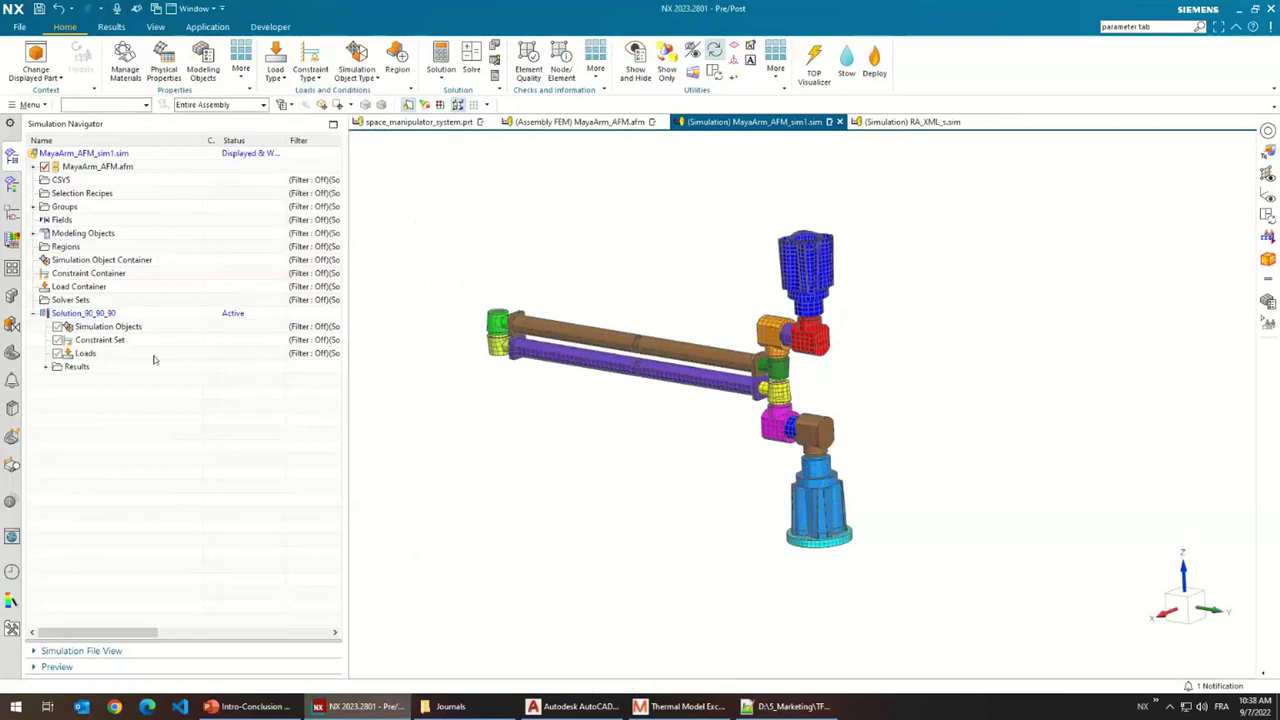
# - Browse to the solution's folder and select MayaArm_AFM_sim1-Solution_90_90_90.xml, widening the name column to show full file names
pyautogui.click(100, 313)
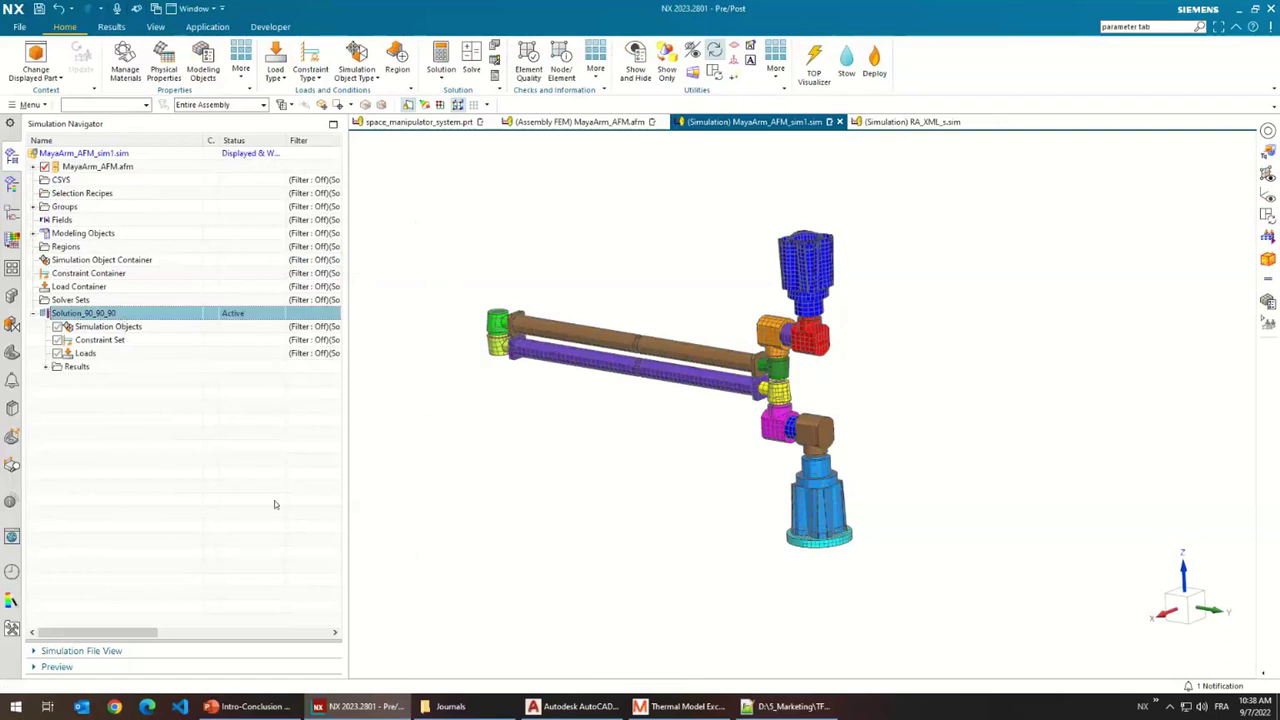
pyautogui.rightClick(88, 316)
pyautogui.click(140, 584)
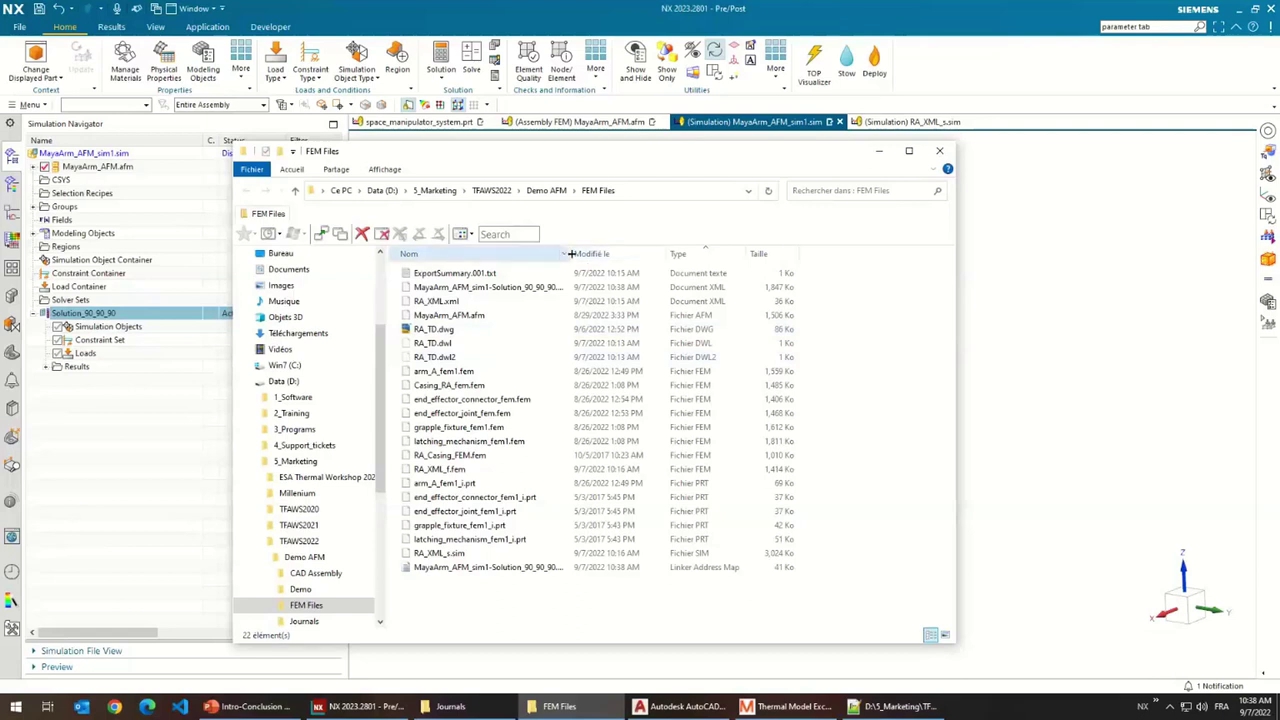
pyautogui.moveTo(571, 254); pyautogui.dragTo(638, 254)
pyautogui.click(496, 288)
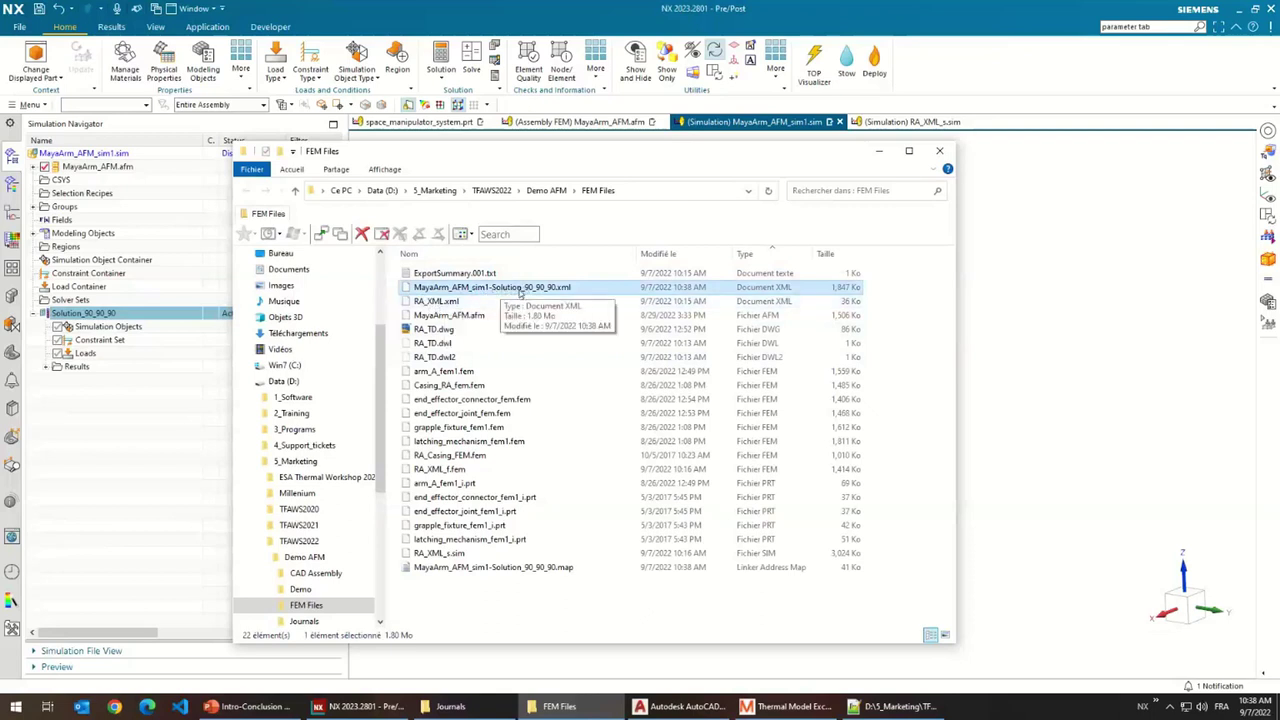
# - Switch to AutoCAD and close it without saving the changes to RA_TD.dwg
pyautogui.click(685, 706)
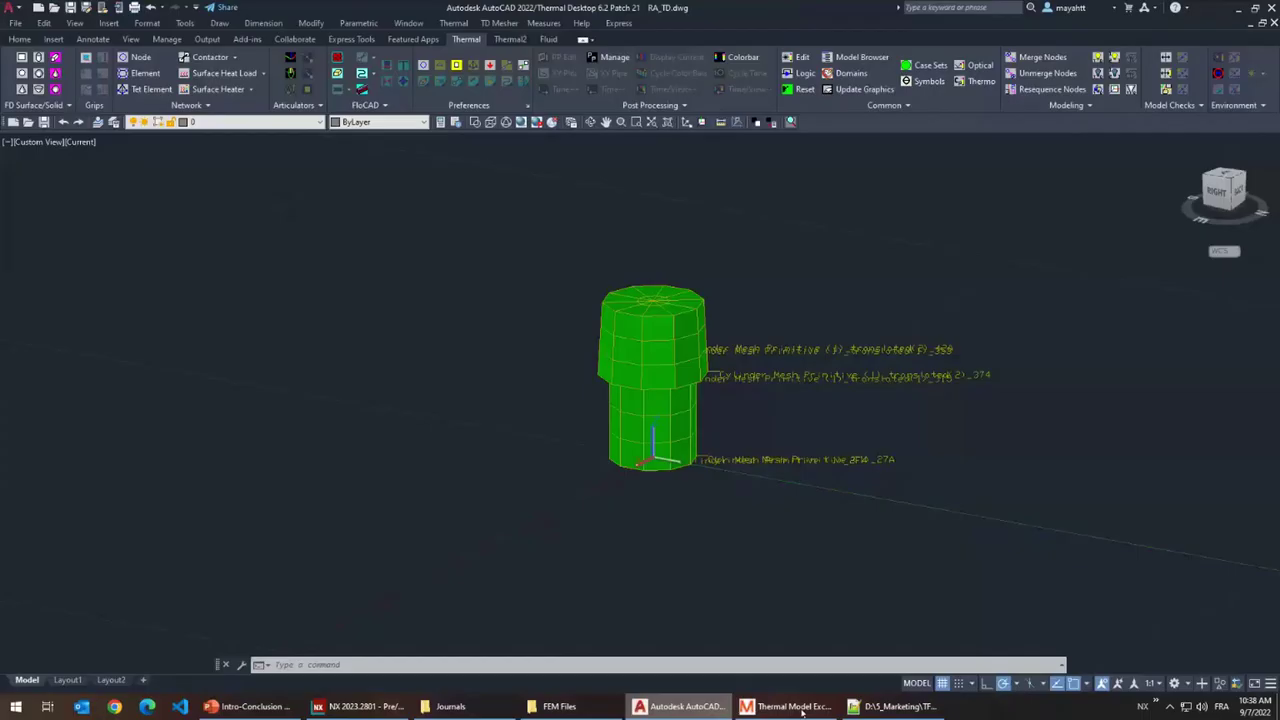
pyautogui.click(1272, 7)
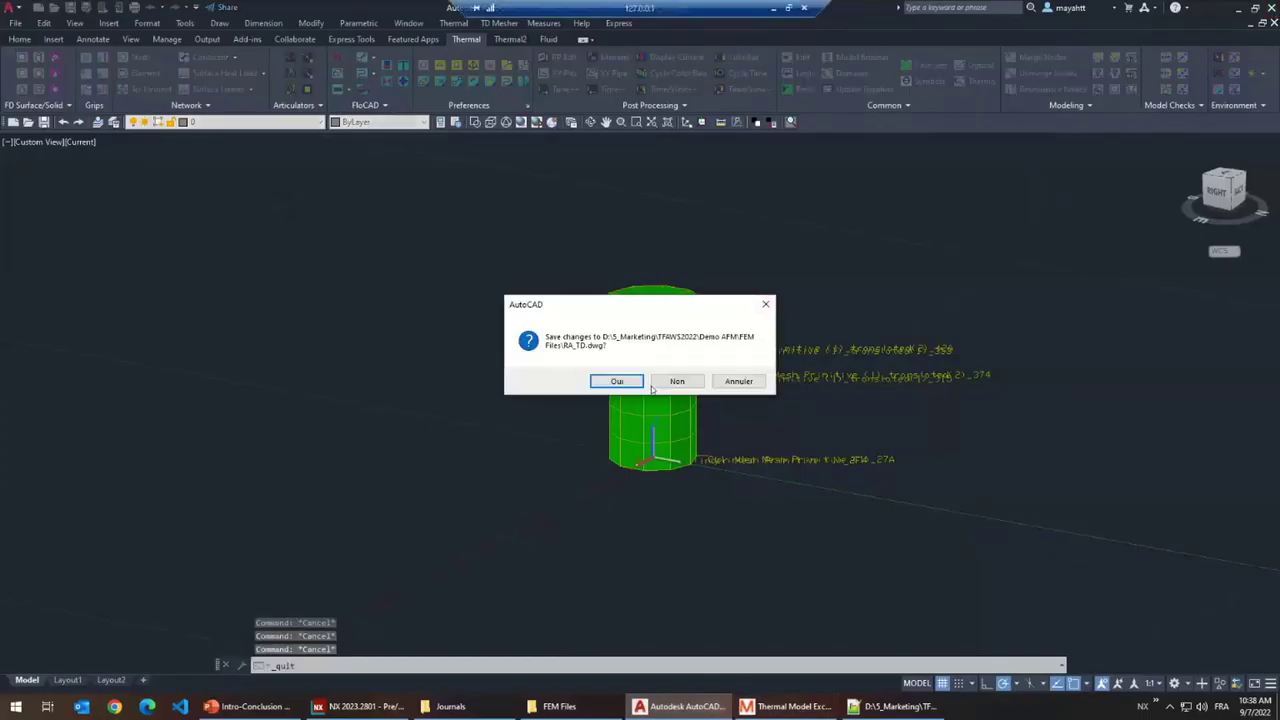
pyautogui.click(677, 381)
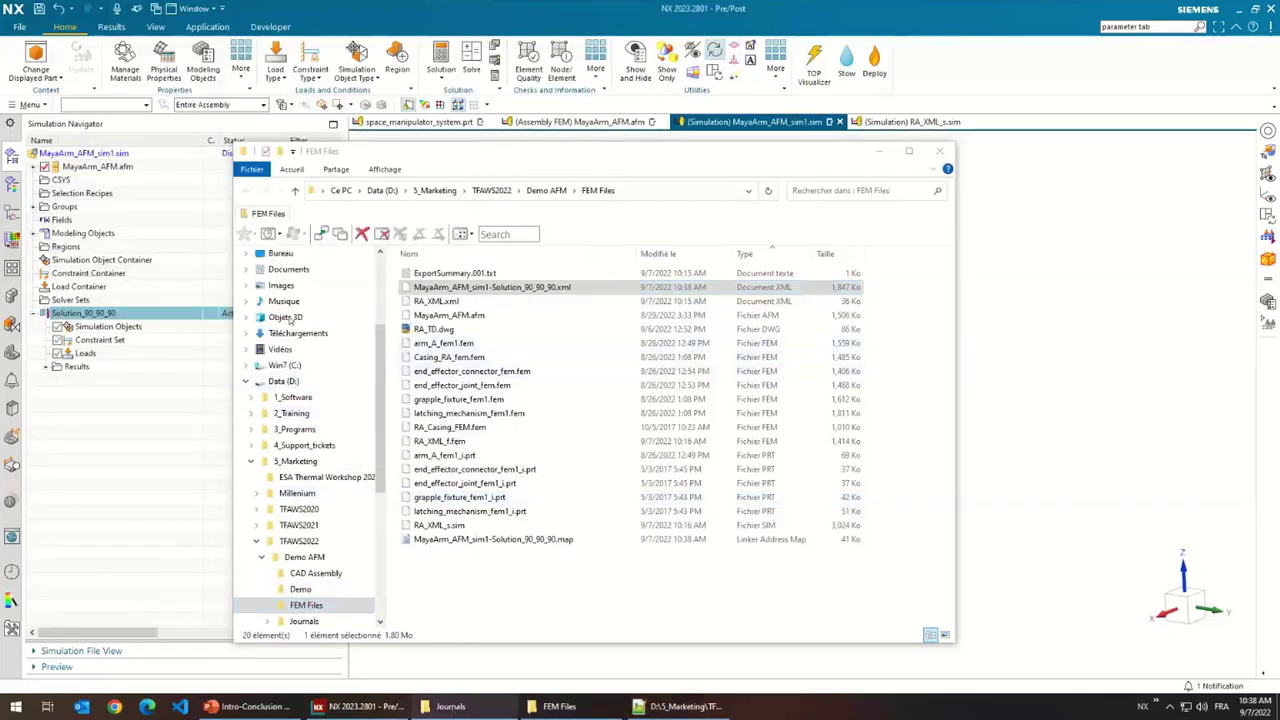
# - Launch MayaThermalExchanger.bat from the Bureau folder and clear the FEM Files window out of the way
pyautogui.click(450, 706)
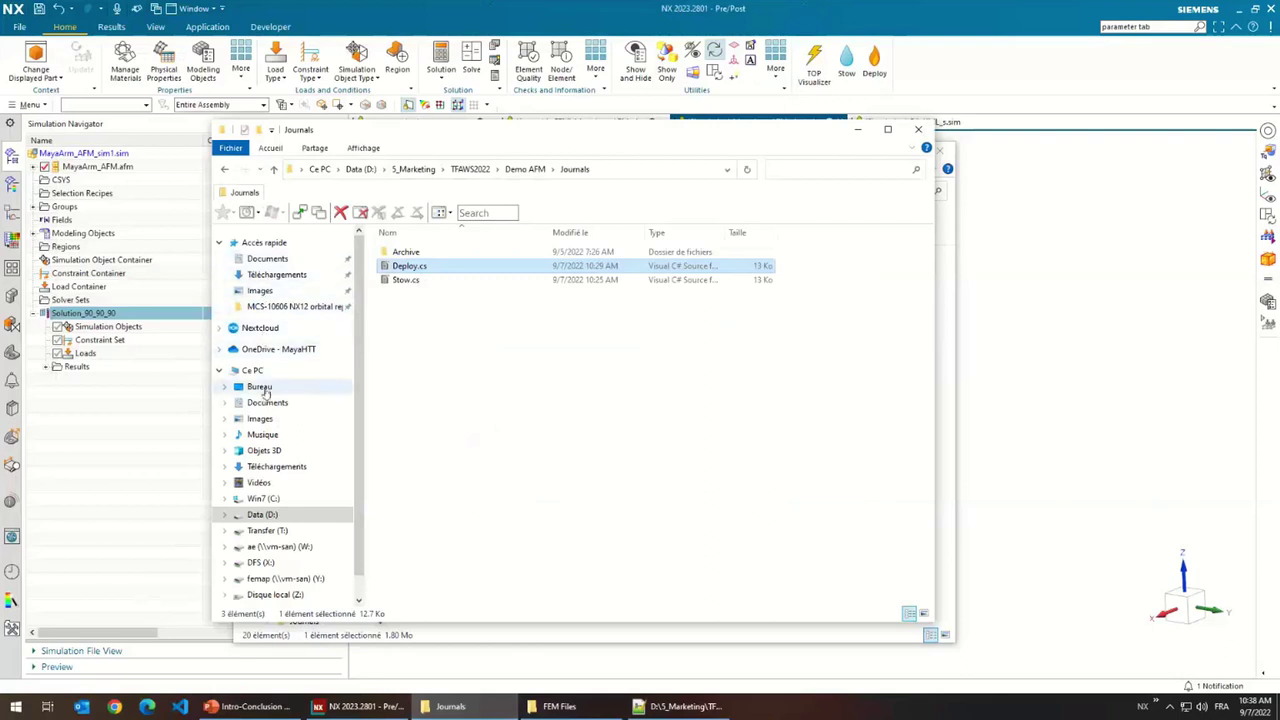
pyautogui.click(259, 386)
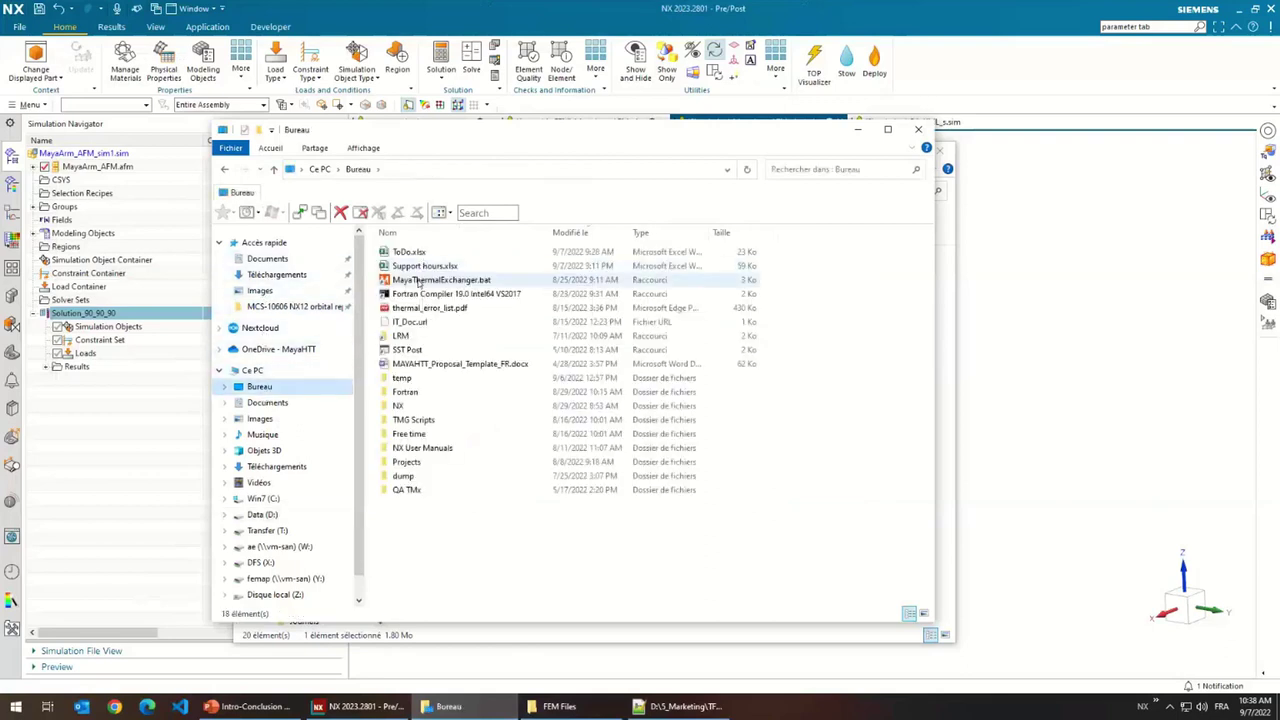
pyautogui.doubleClick(418, 281)
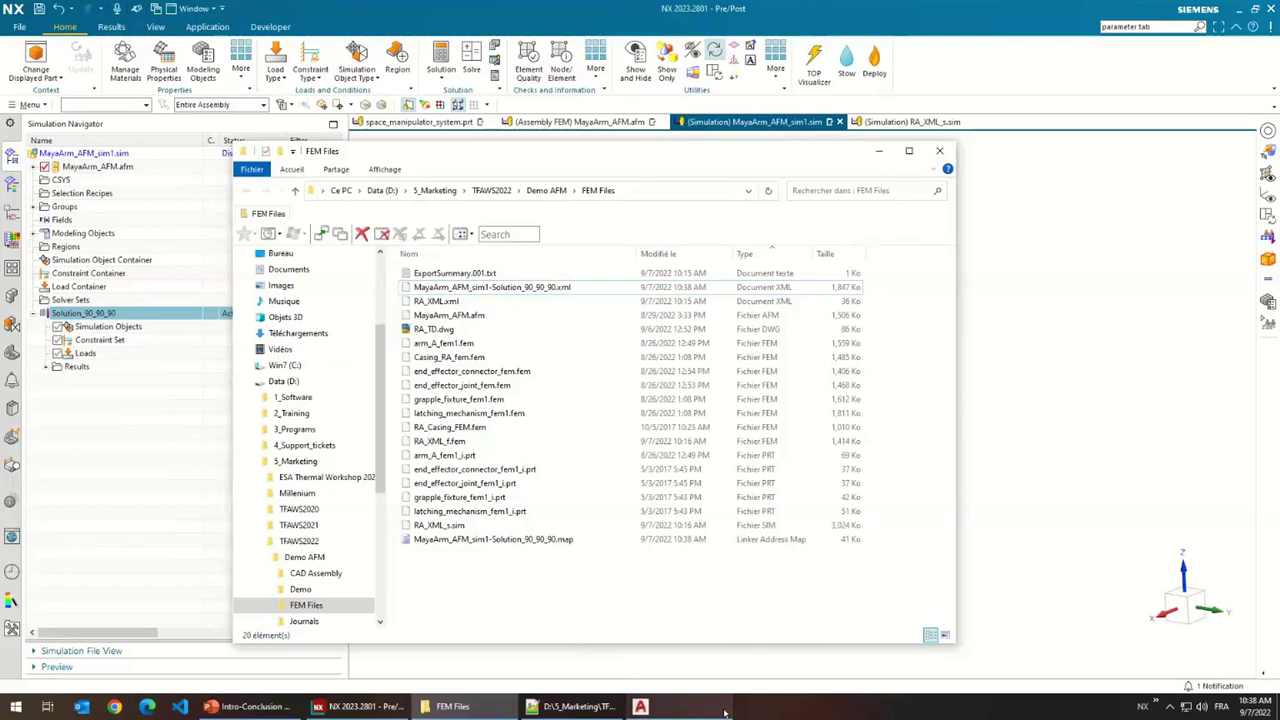
pyautogui.moveTo(725, 713)
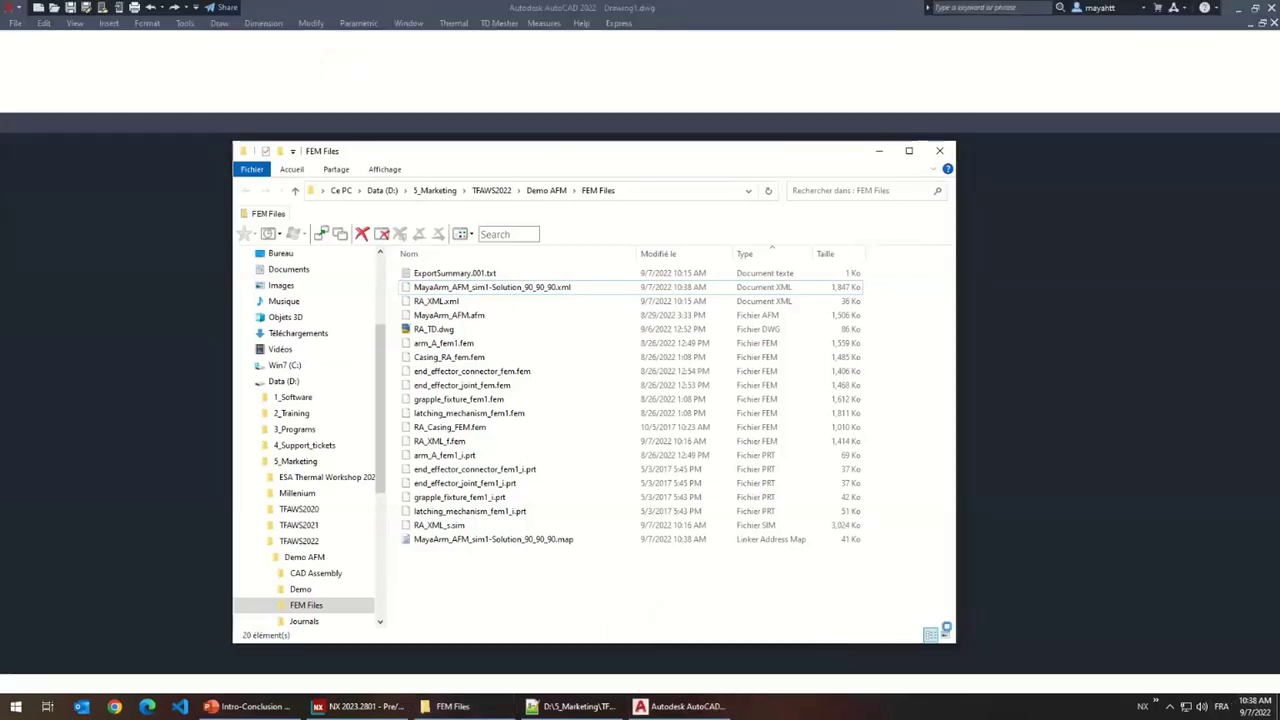
pyautogui.click(879, 151)
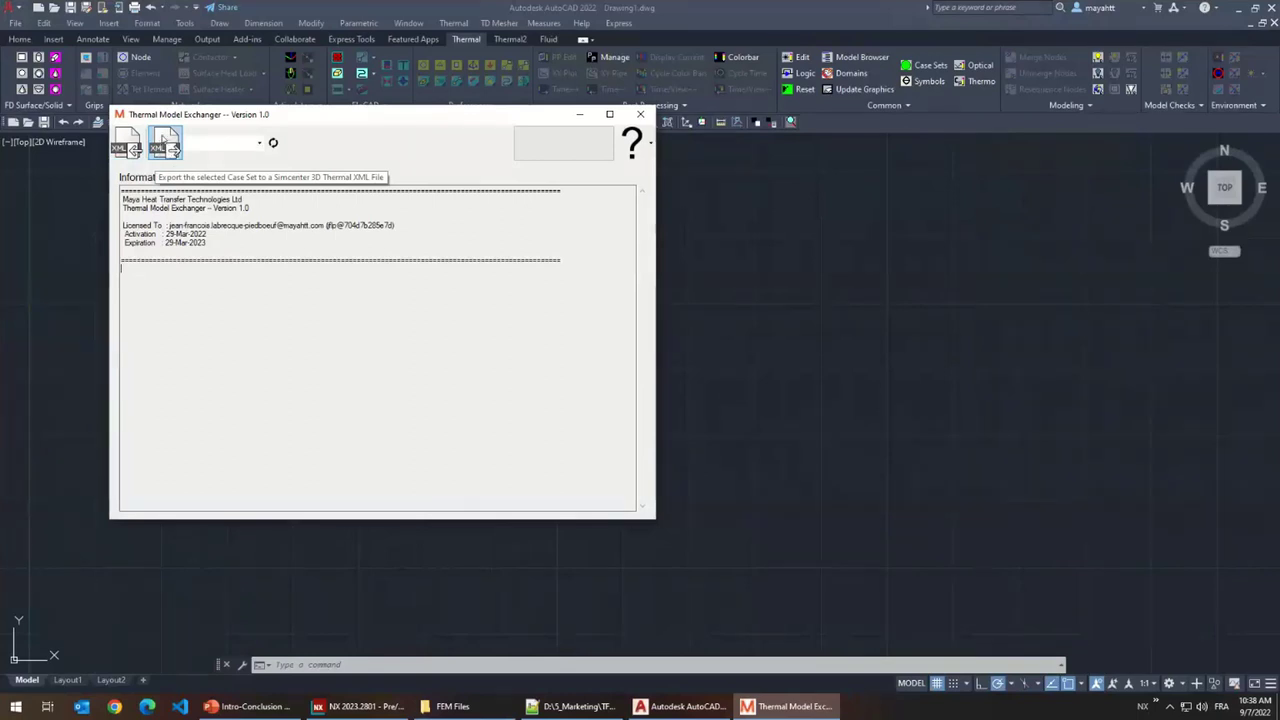
# - Import MayaArm_sim-Soln_90_90_90.xml from the Old folder into the drawing with Thermal Model Exchanger
pyautogui.click(128, 146)
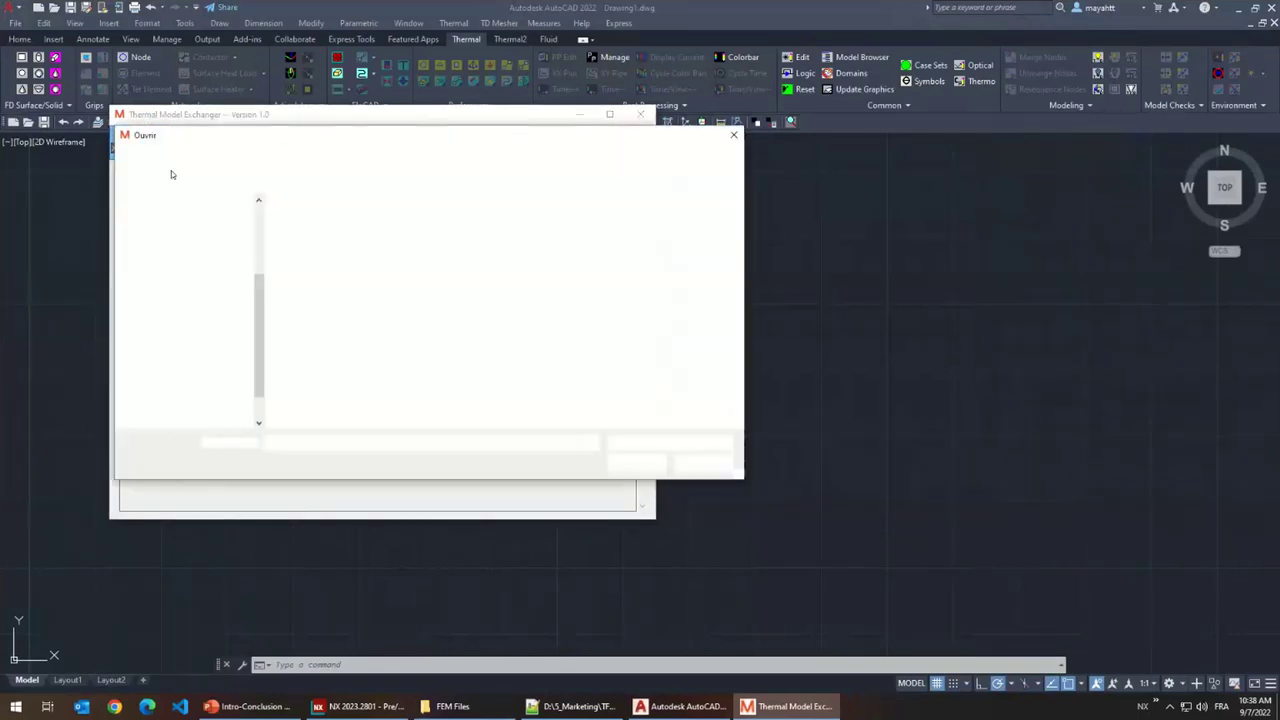
pyautogui.click(345, 222)
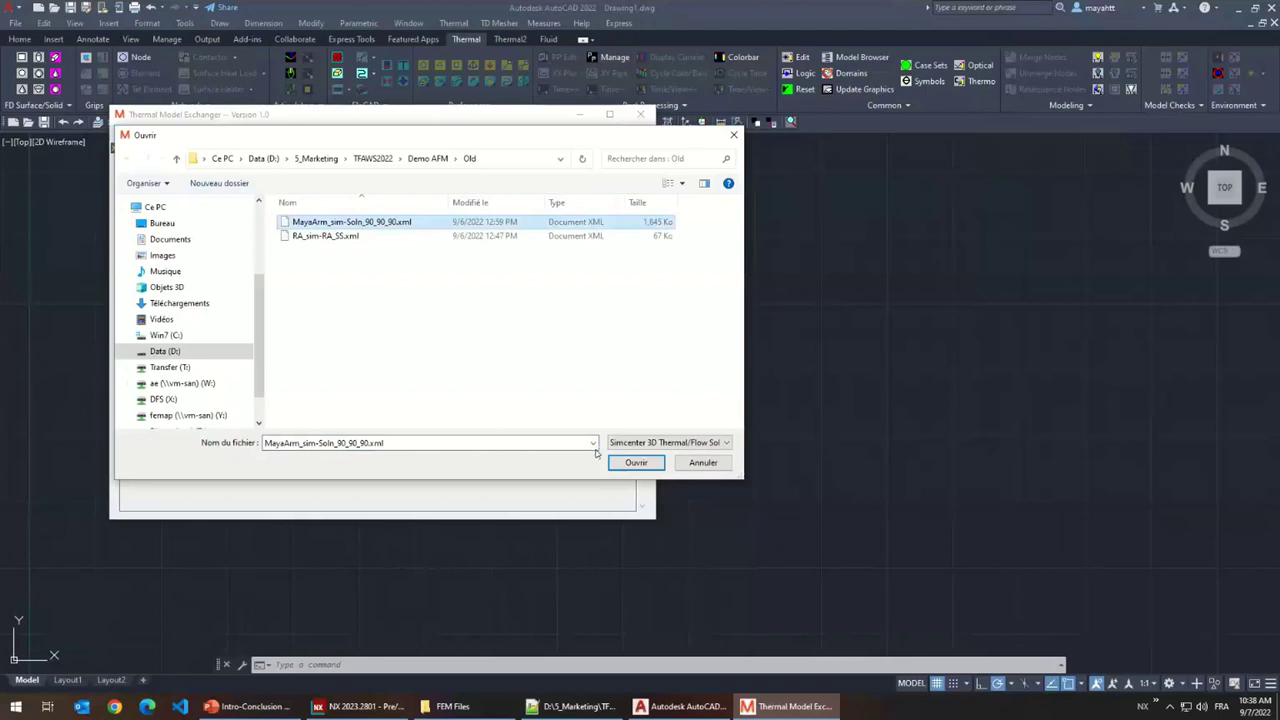
pyautogui.click(638, 468)
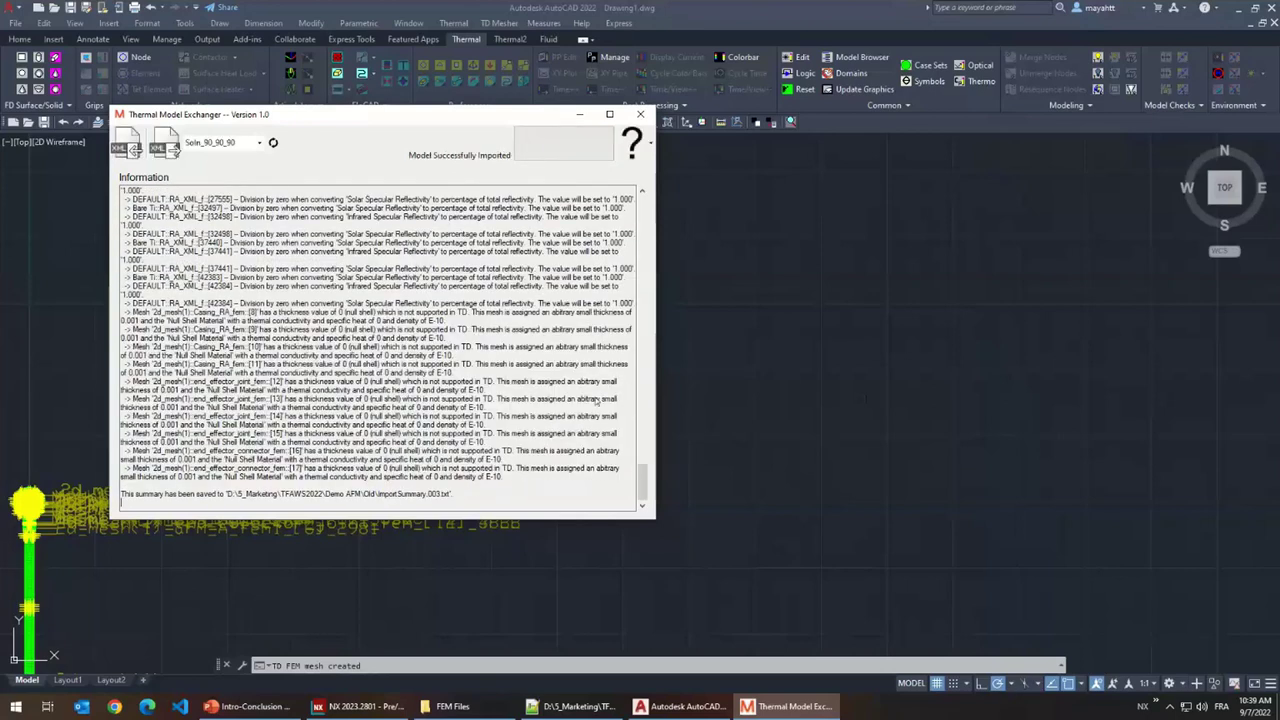
# - Widen the Thermal Model Exchanger window and review the import summary's materials, optical properties and 2D meshes
pyautogui.moveTo(660, 367); pyautogui.dragTo(765, 367)
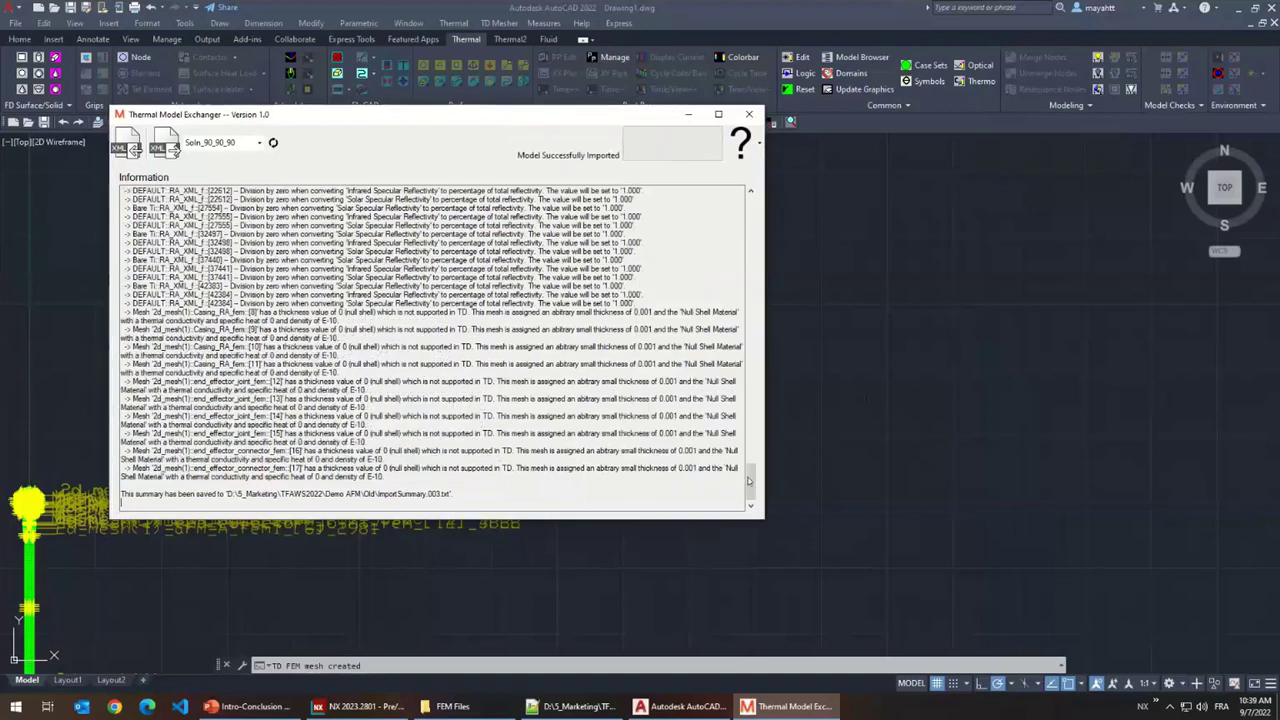
pyautogui.moveTo(751, 482); pyautogui.dragTo(760, 208)
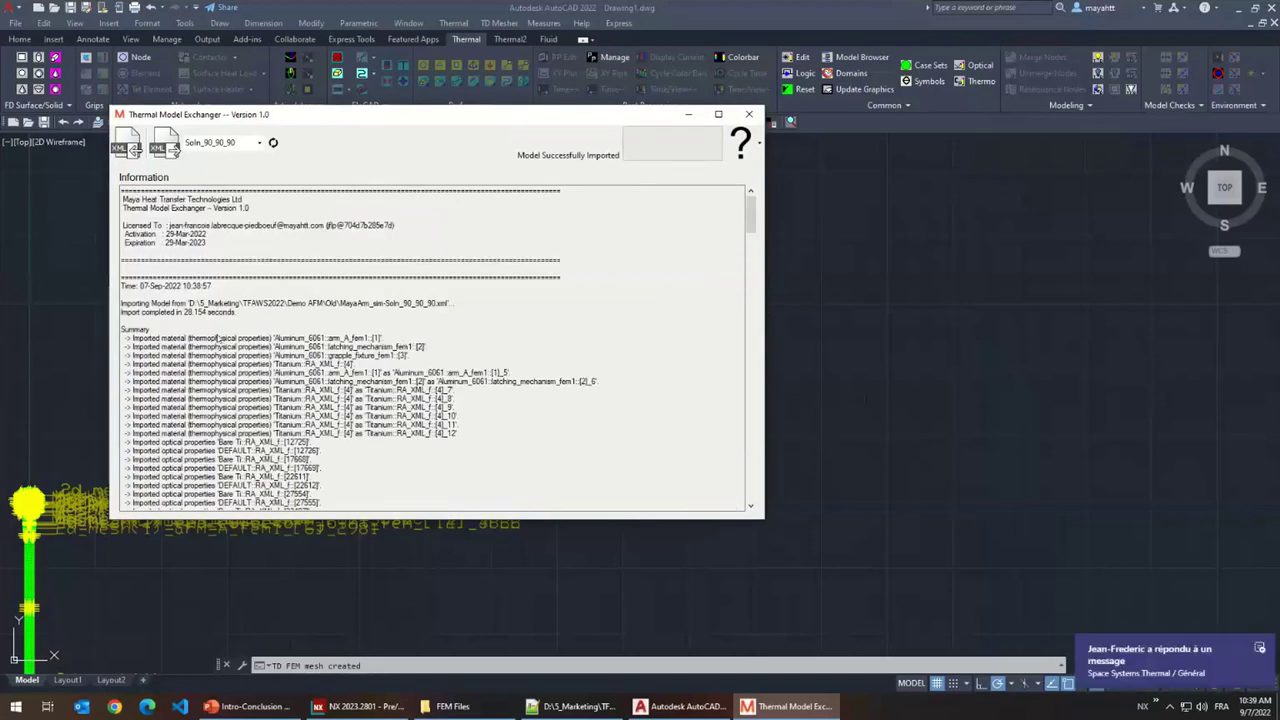
pyautogui.moveTo(190, 338); pyautogui.dragTo(221, 430)
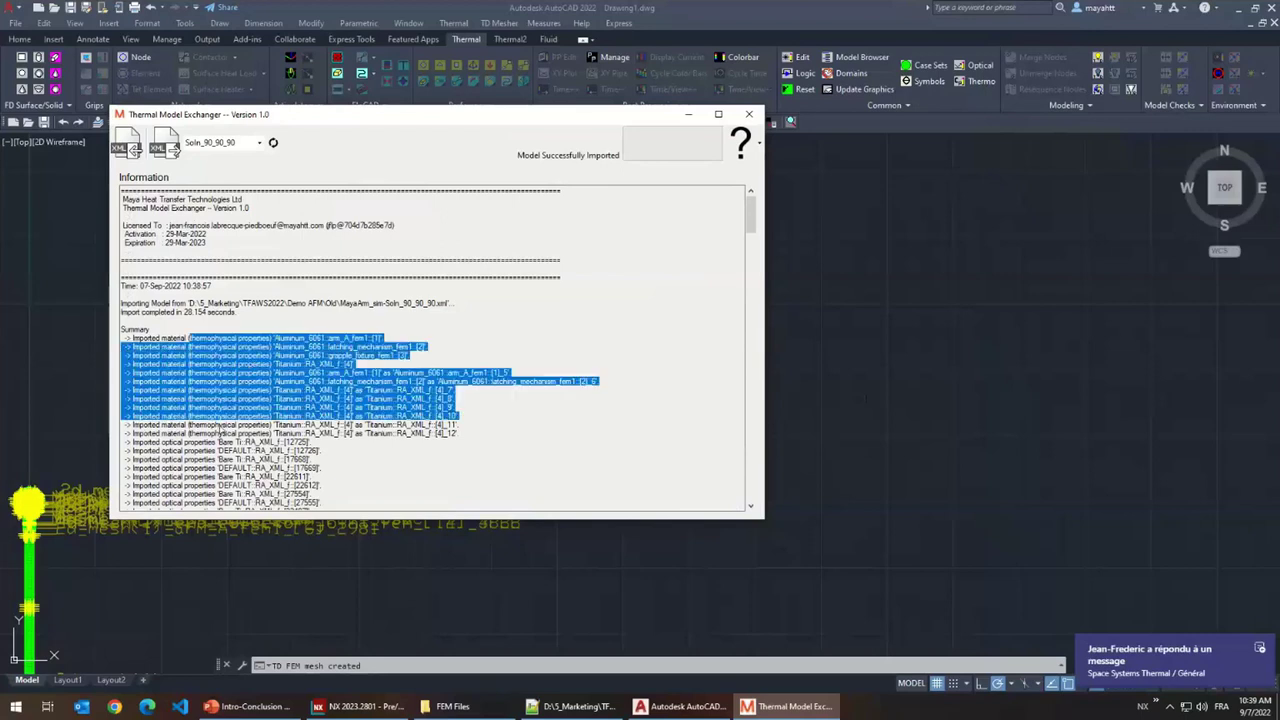
pyautogui.scroll(-5, 258, 352)
pyautogui.moveTo(182, 262); pyautogui.dragTo(215, 407)
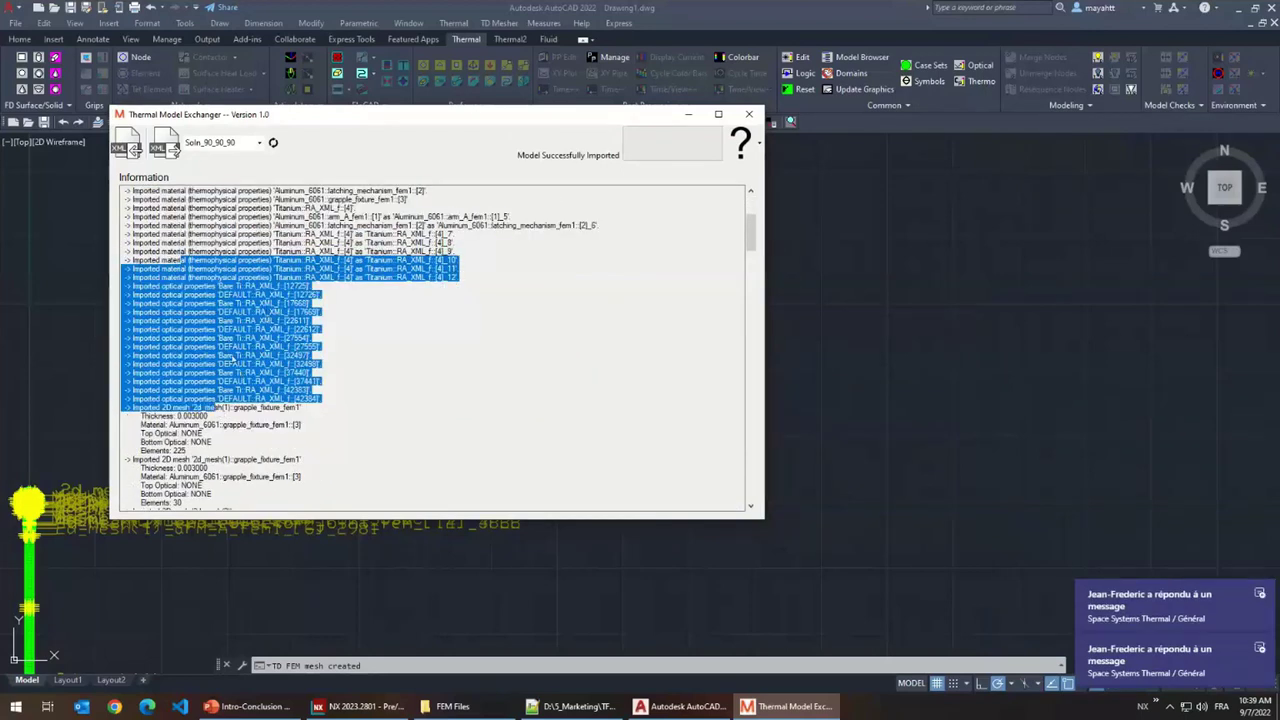
pyautogui.scroll(-3, 231, 360)
pyautogui.scroll(-15, 247, 344)
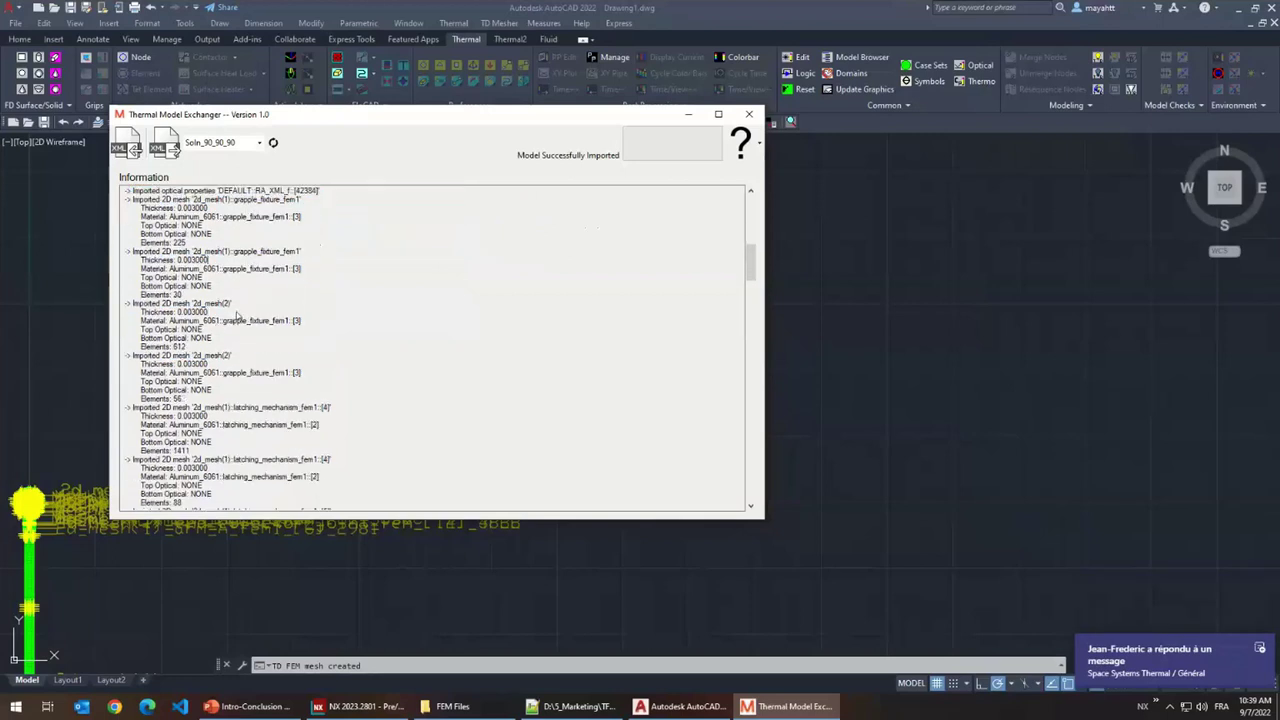
pyautogui.scroll(-20, 229, 355)
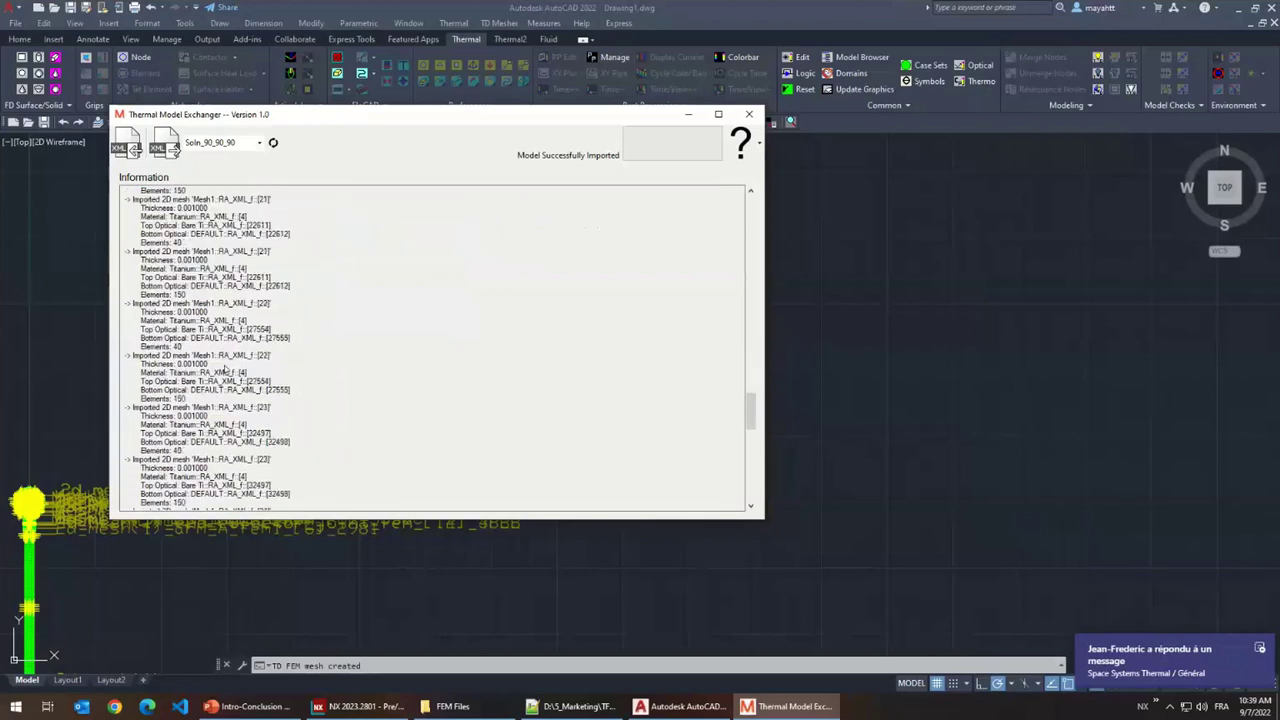
pyautogui.scroll(-5, 216, 377)
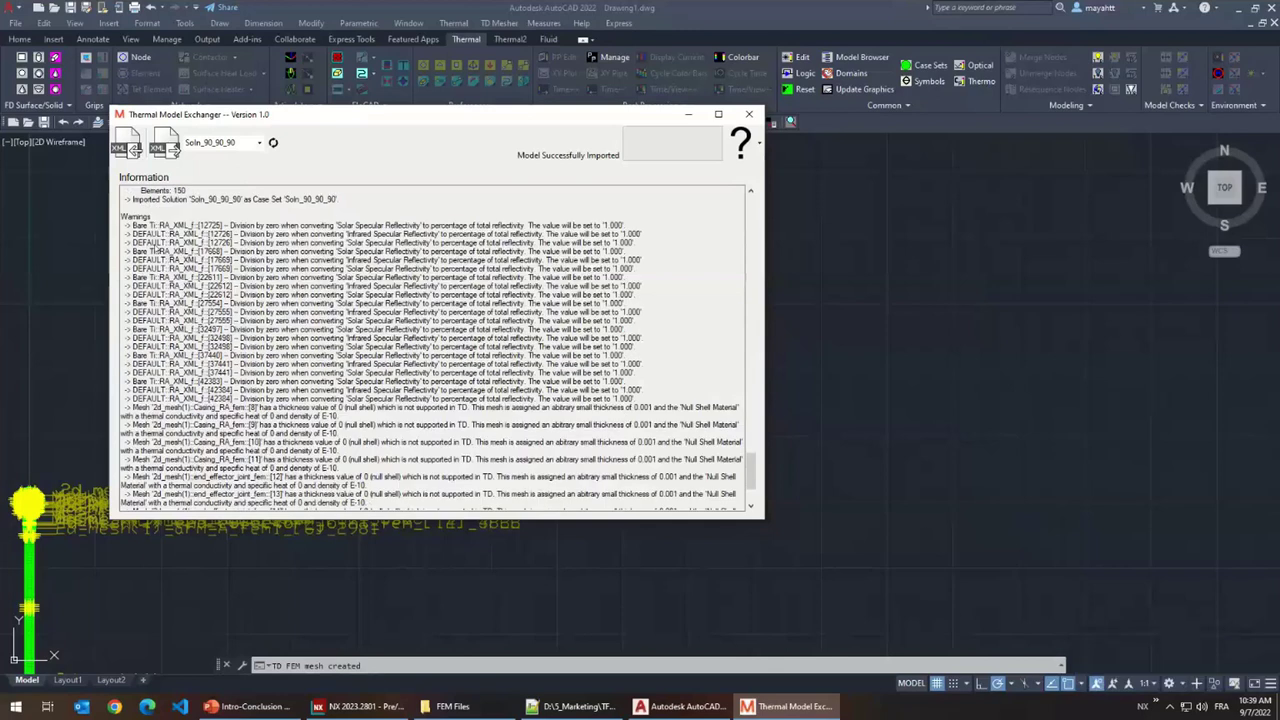
# - Examine the import warnings about converting solar and infrared specular reflectivity for the optical properties
pyautogui.moveTo(228, 355); pyautogui.dragTo(250, 448)
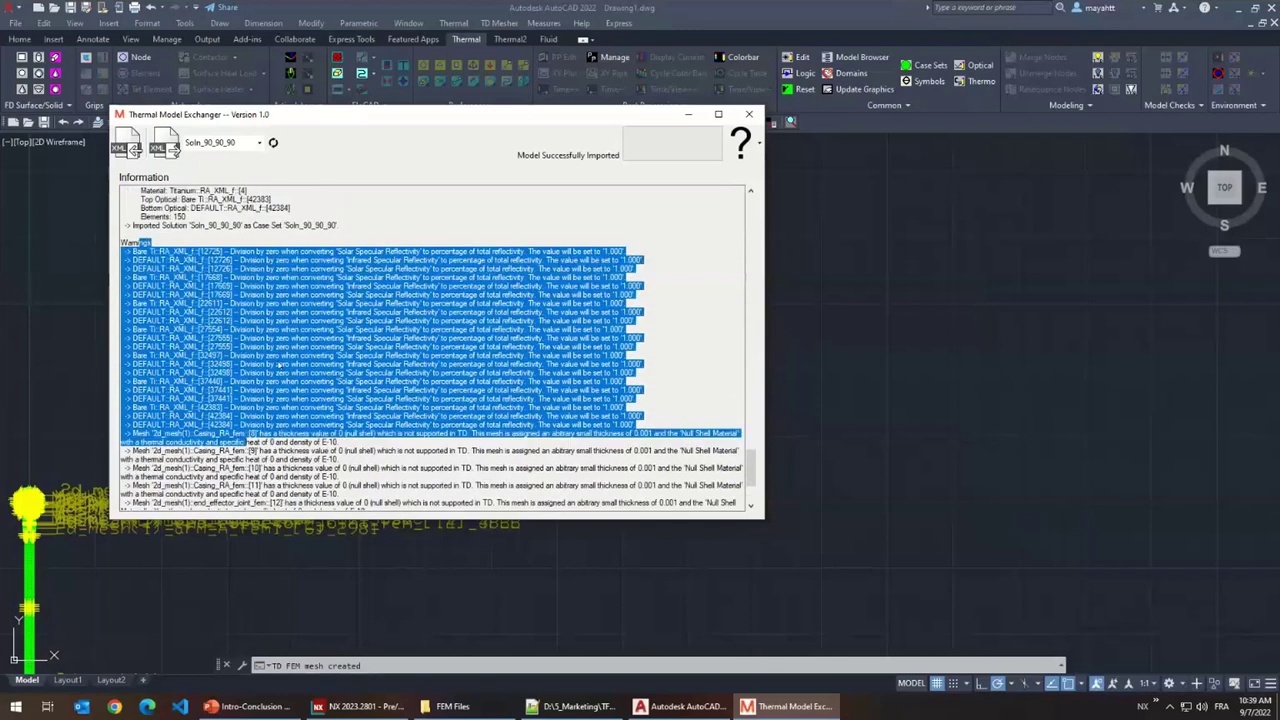
pyautogui.click(280, 366)
pyautogui.moveTo(160, 251); pyautogui.dragTo(626, 409)
pyautogui.click(468, 254)
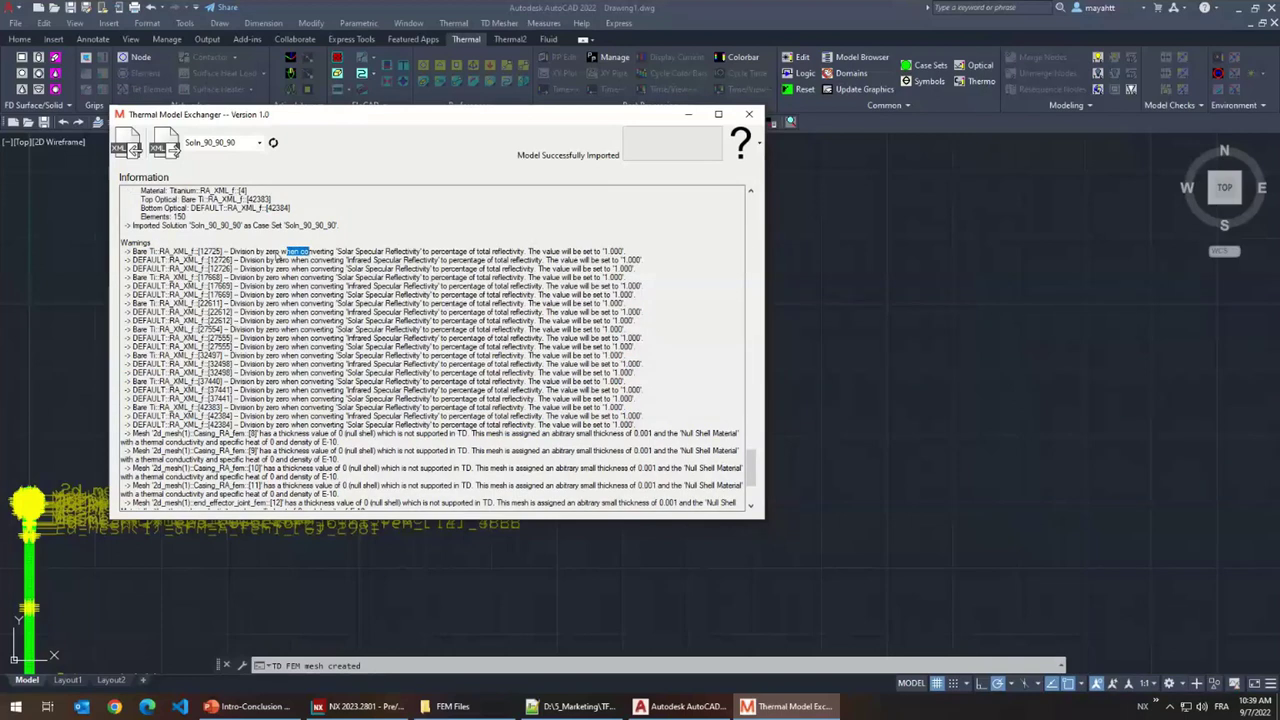
pyautogui.moveTo(241, 251); pyautogui.dragTo(306, 261)
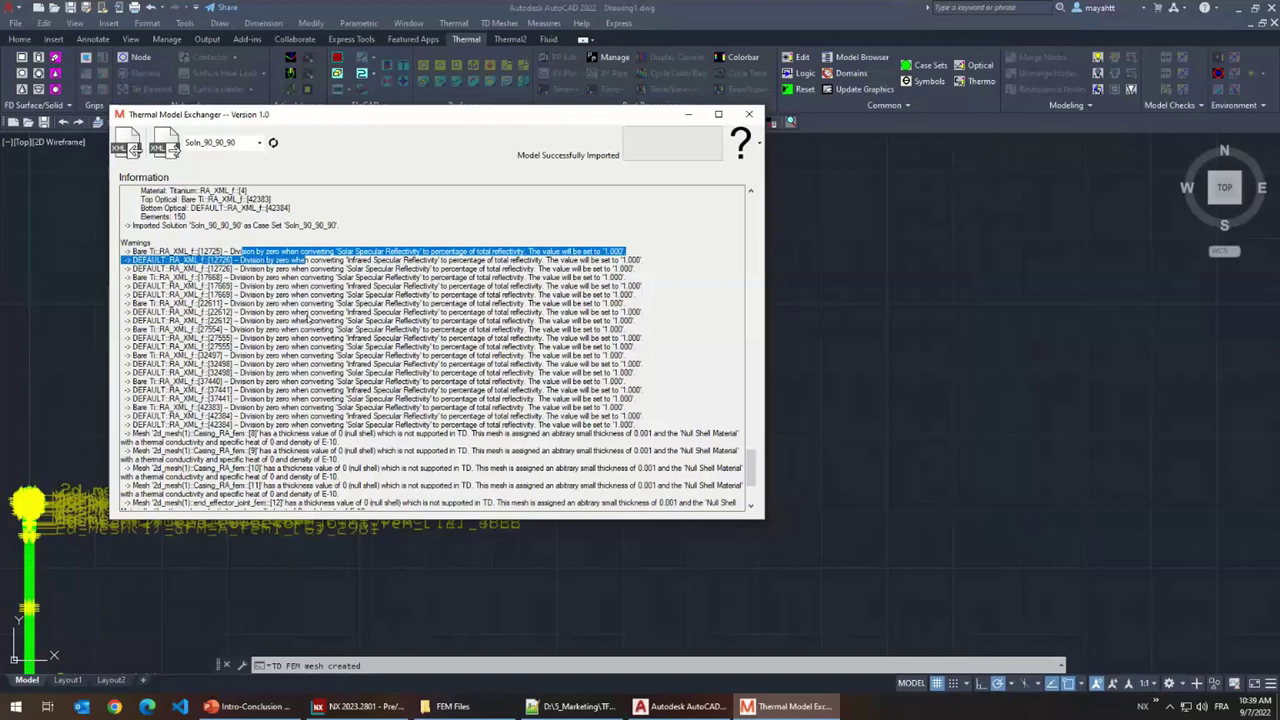
pyautogui.click(291, 281)
pyautogui.moveTo(272, 251); pyautogui.dragTo(300, 426)
pyautogui.click(238, 259)
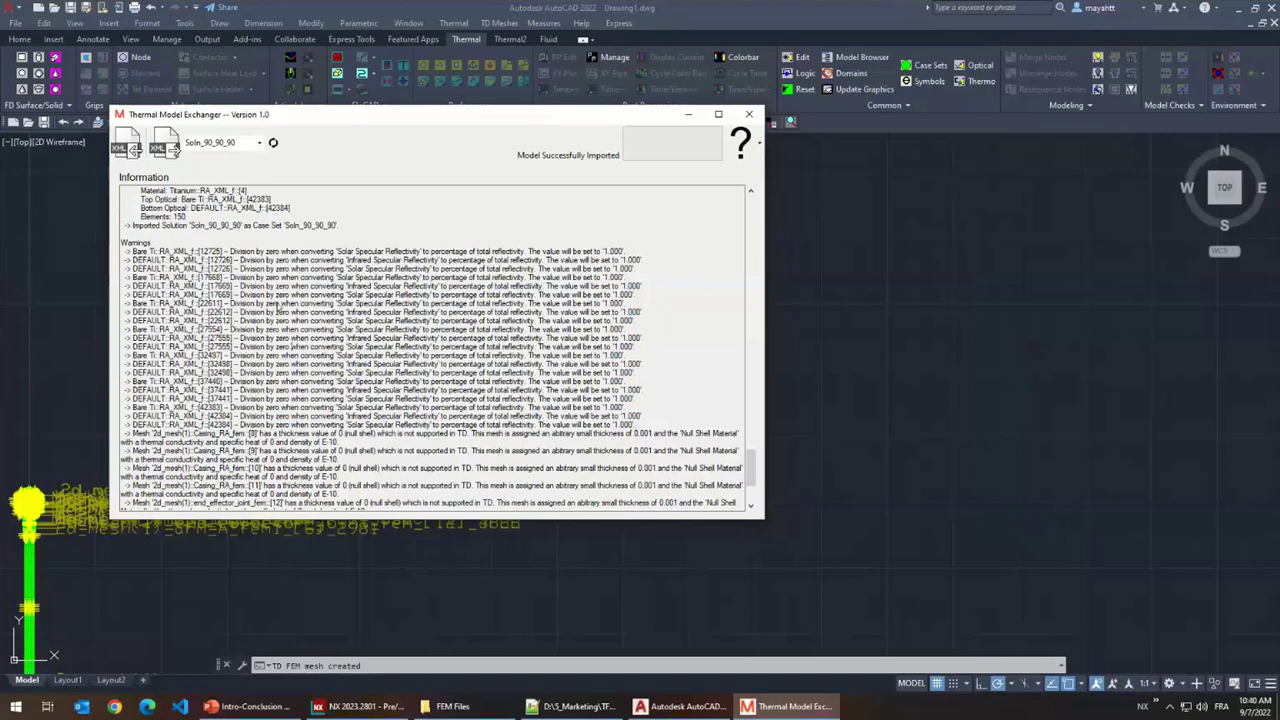
pyautogui.moveTo(338, 252); pyautogui.dragTo(428, 257)
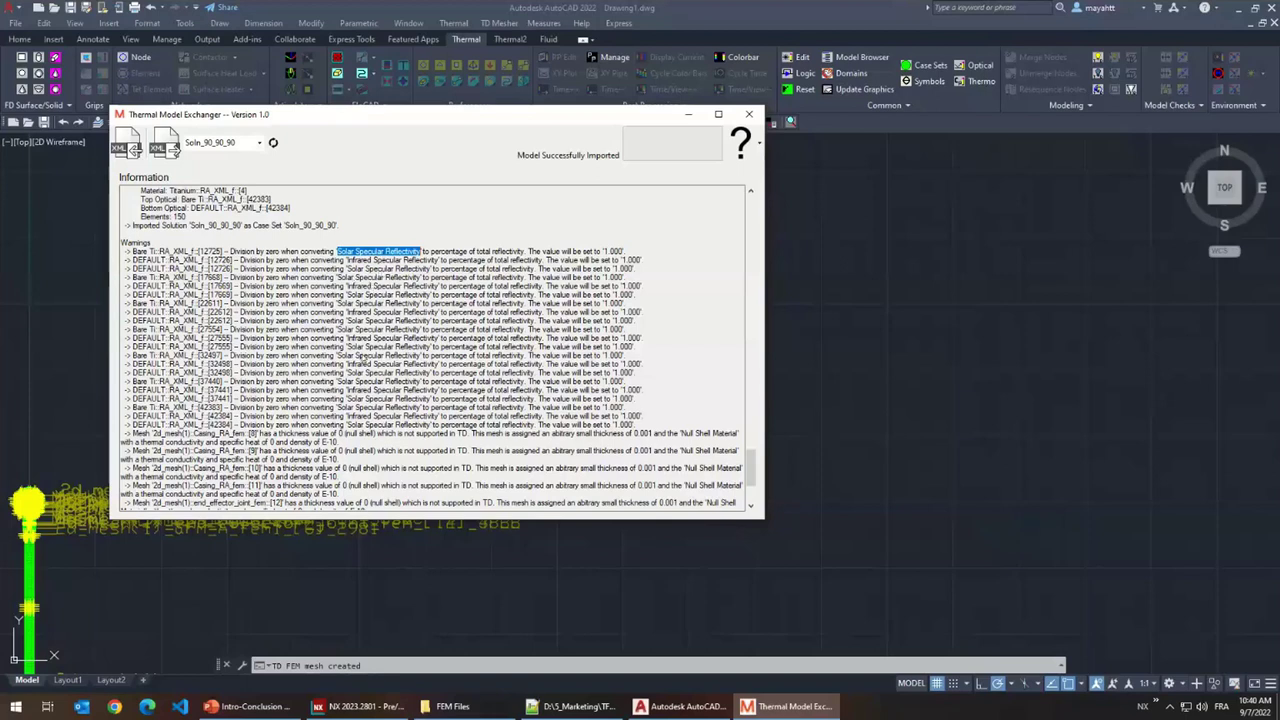
# - Examine the import warnings about zero-thickness null shell meshes and the thickness and material assigned to them
pyautogui.scroll(-5, 404, 347)
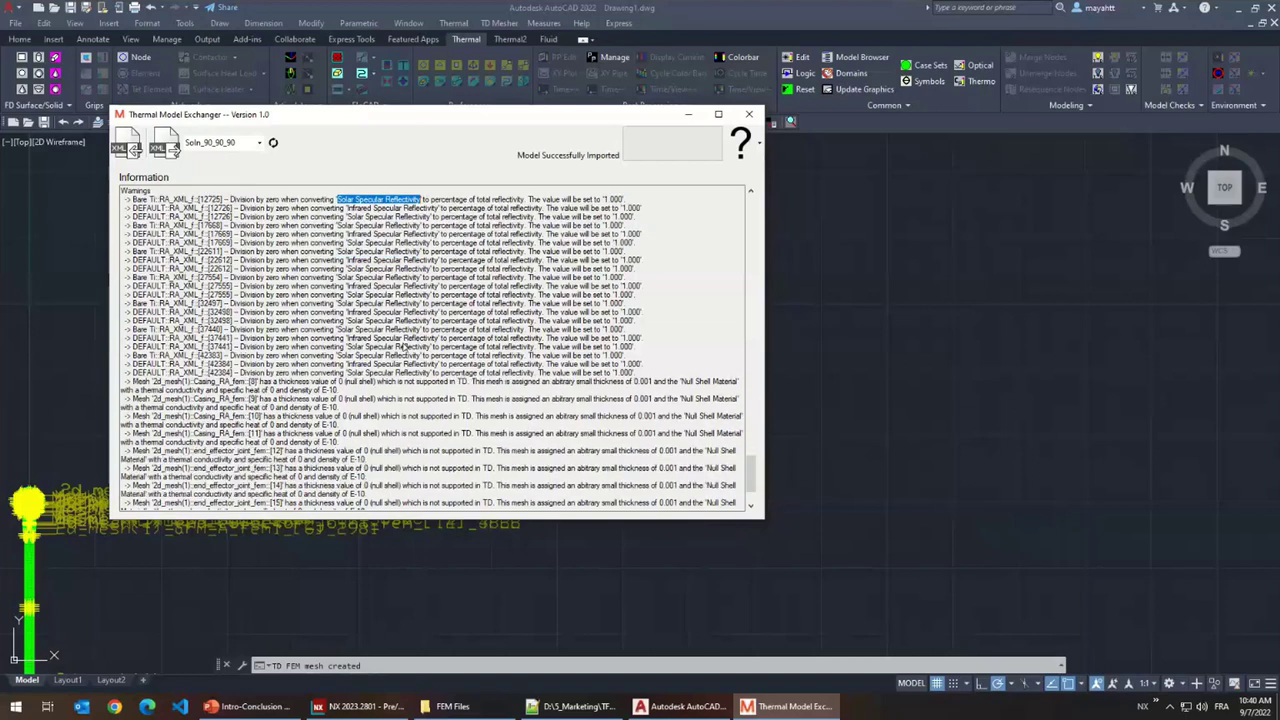
pyautogui.moveTo(206, 318); pyautogui.dragTo(340, 440)
pyautogui.click(220, 311)
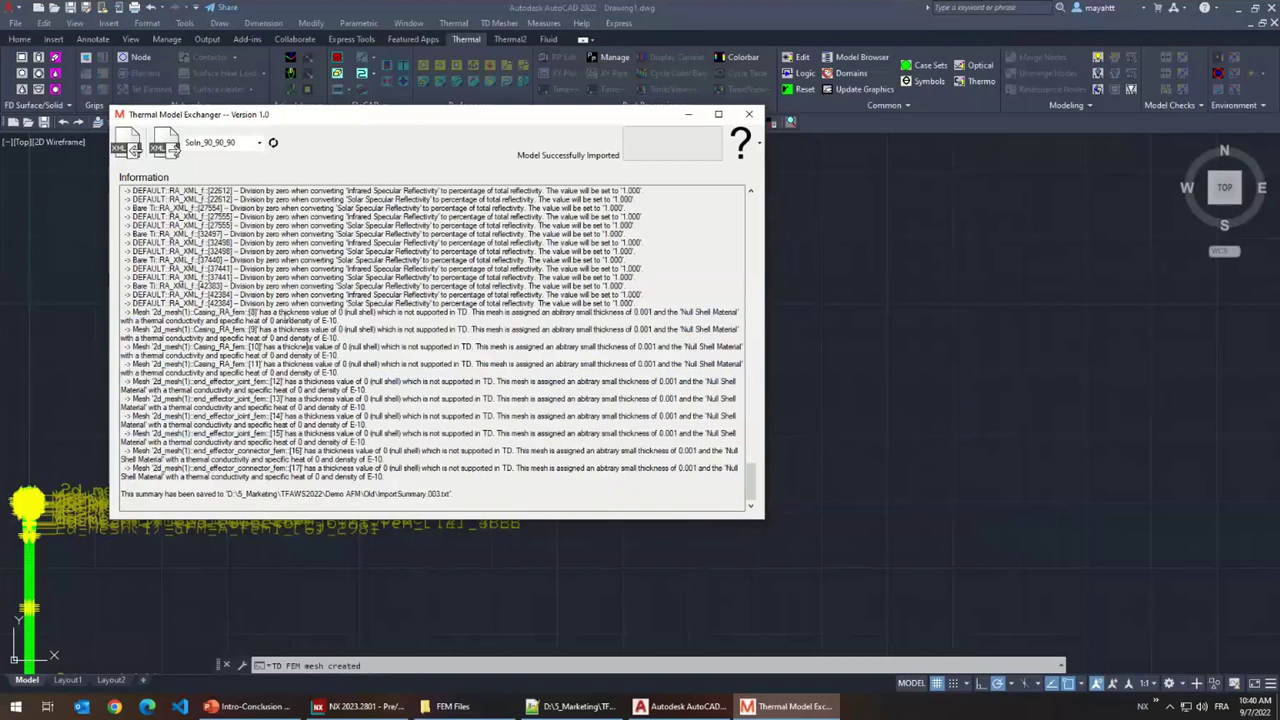
pyautogui.moveTo(280, 314); pyautogui.dragTo(352, 321)
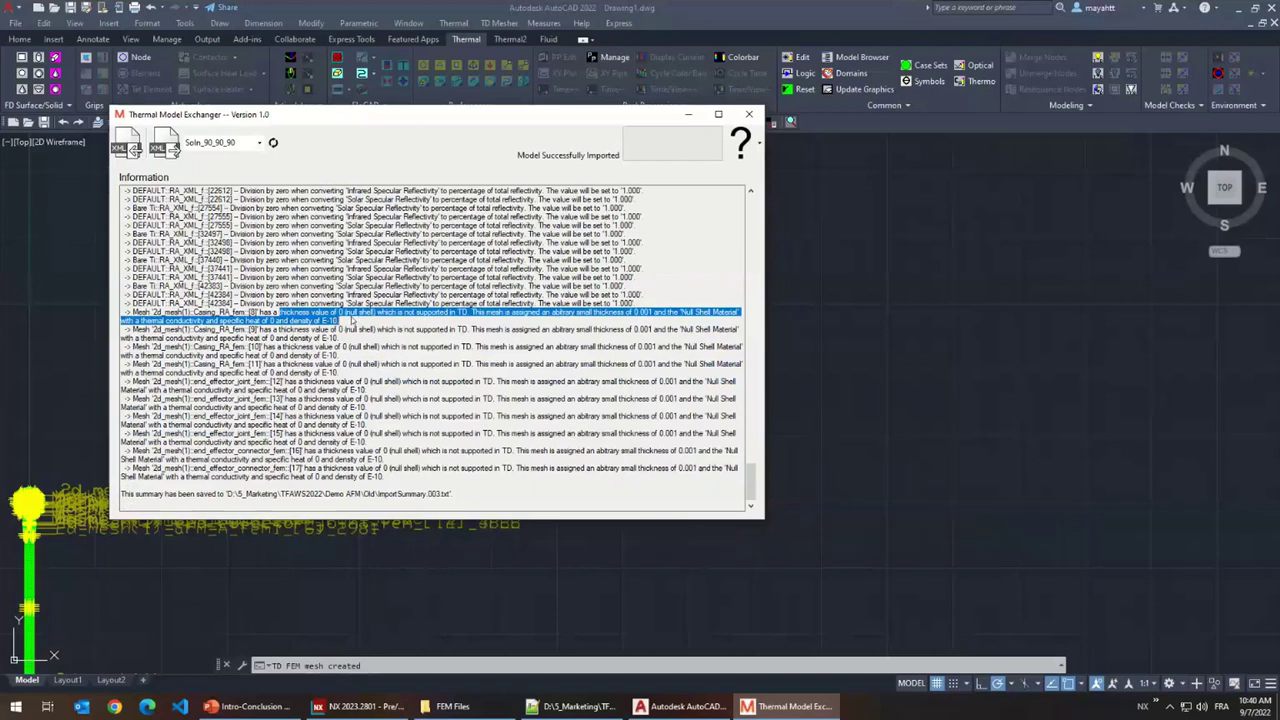
pyautogui.moveTo(626, 312); pyautogui.dragTo(680, 313)
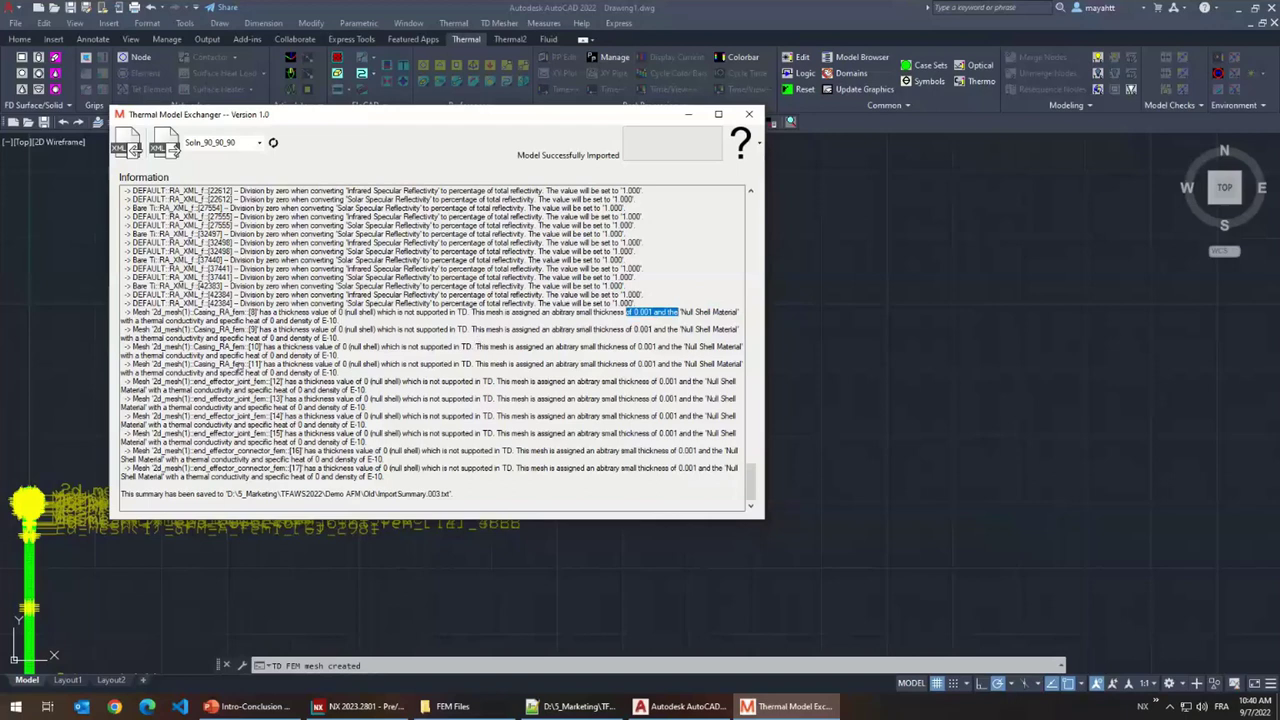
pyautogui.moveTo(232, 313); pyautogui.dragTo(217, 484)
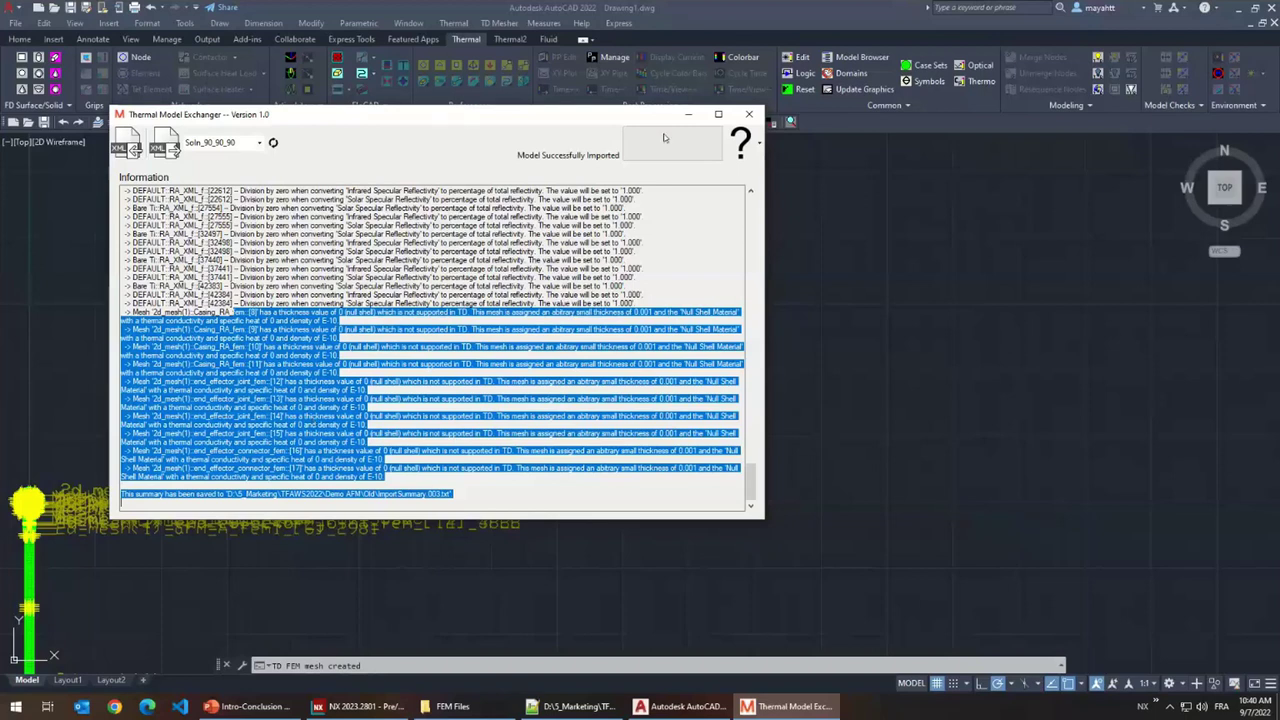
# - Bring the AutoCAD drawing forward and inspect the imported manipulator arm mesh from an oblique 3D angle
pyautogui.moveTo(666, 138); pyautogui.dragTo(956, 158)
pyautogui.click(306, 337)
pyautogui.scroll(-2, 551, 265)
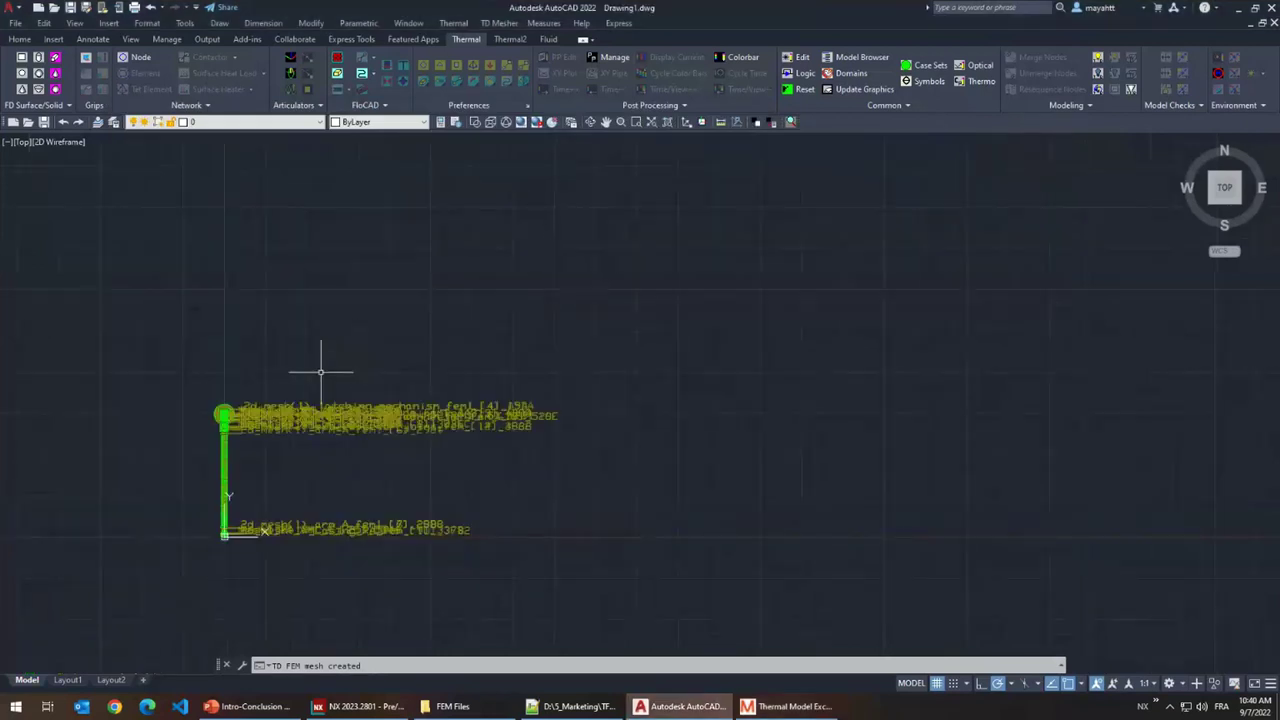
pyautogui.keyDown('shift'); pyautogui.moveTo(346, 326); pyautogui.dragTo(380, 457, button='middle'); pyautogui.keyUp('shift')
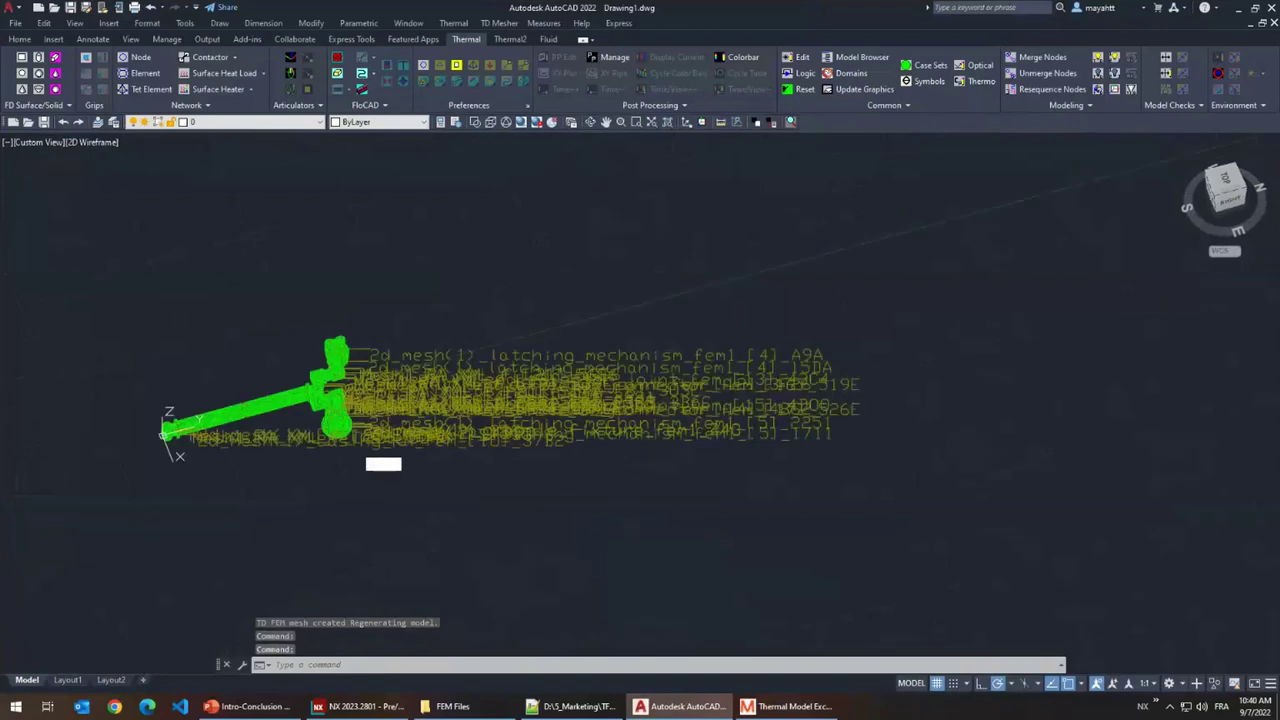
pyautogui.middleClick(394, 363)
pyautogui.middleClick(394, 363)
pyautogui.keyDown('shift'); pyautogui.moveTo(394, 363); pyautogui.dragTo(389, 340, button='middle'); pyautogui.keyUp('shift')
pyautogui.scroll(-2, 389, 340)
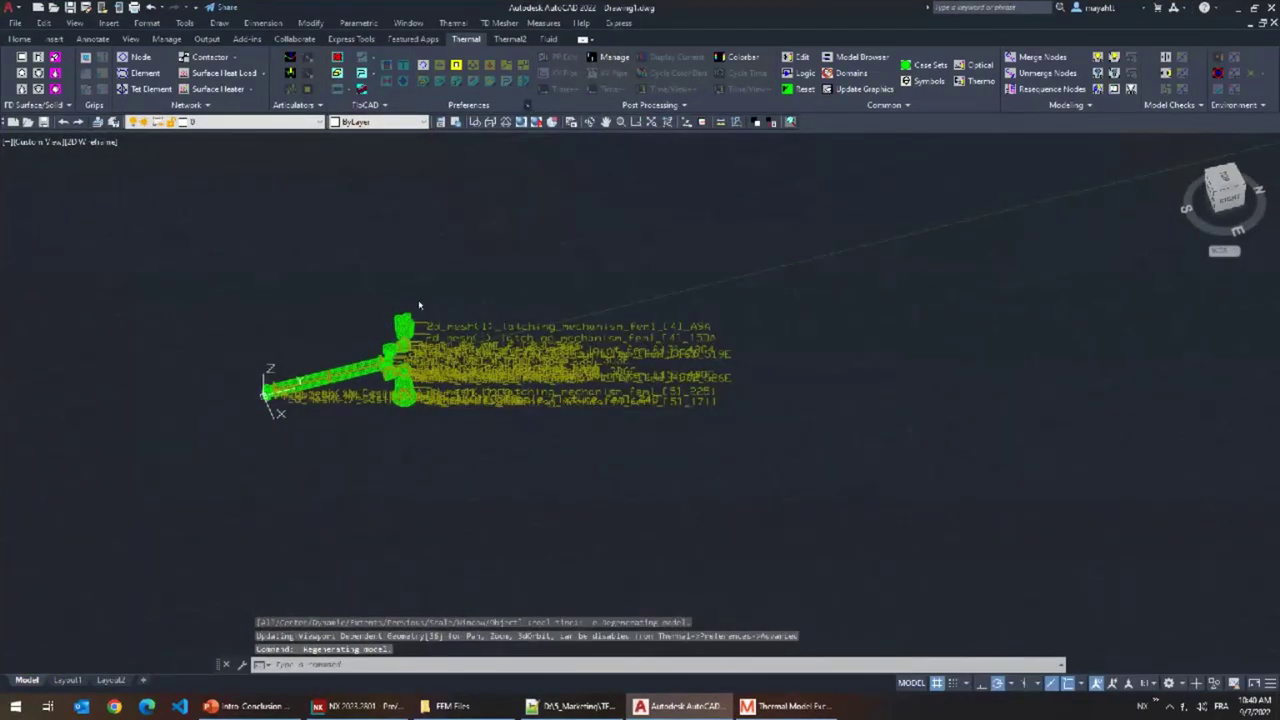
# - Set the node display size to 0.01 % of screen in the thermal user preferences
pyautogui.click(529, 107)
pyautogui.click(440, 166)
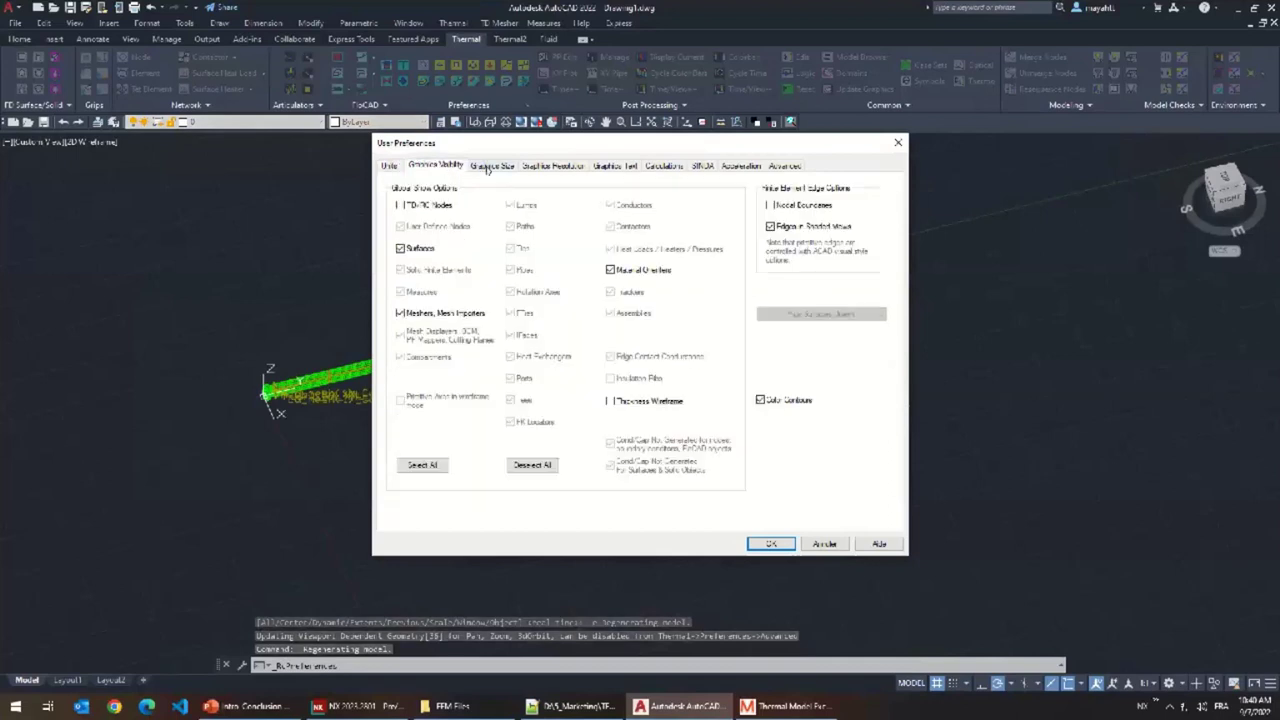
pyautogui.click(484, 167)
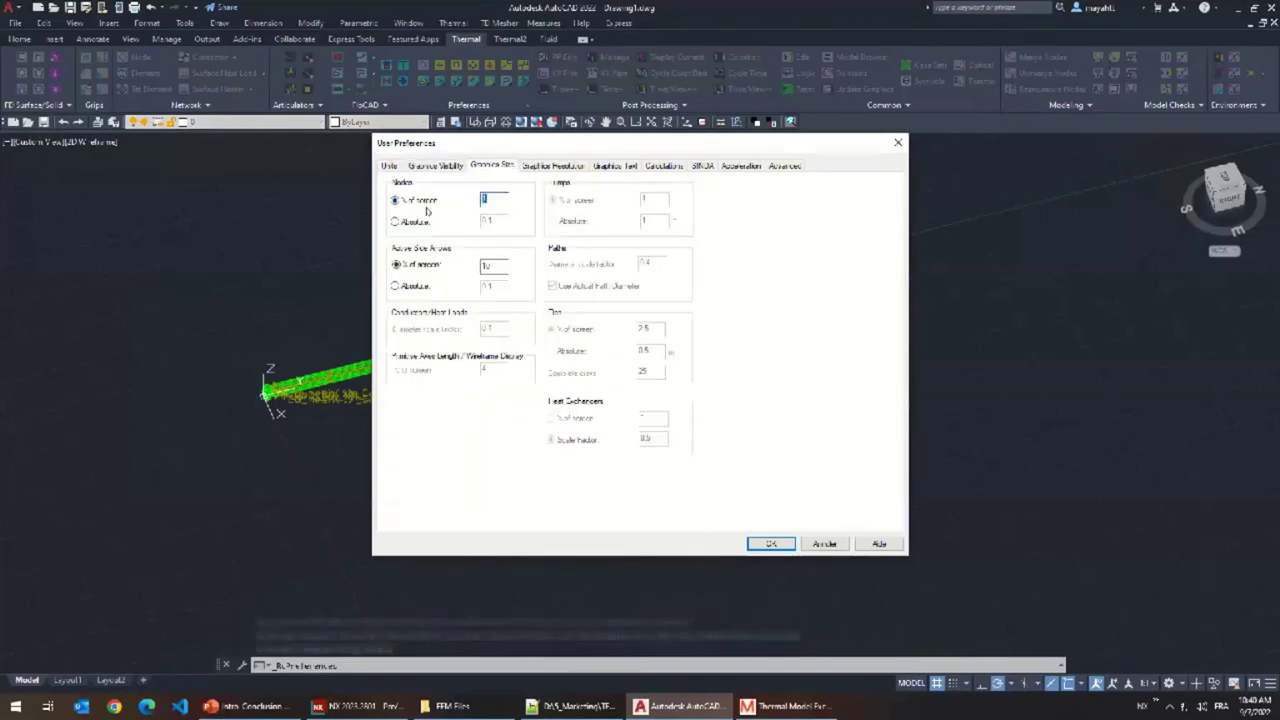
pyautogui.write('0.01')
pyautogui.click(766, 543)
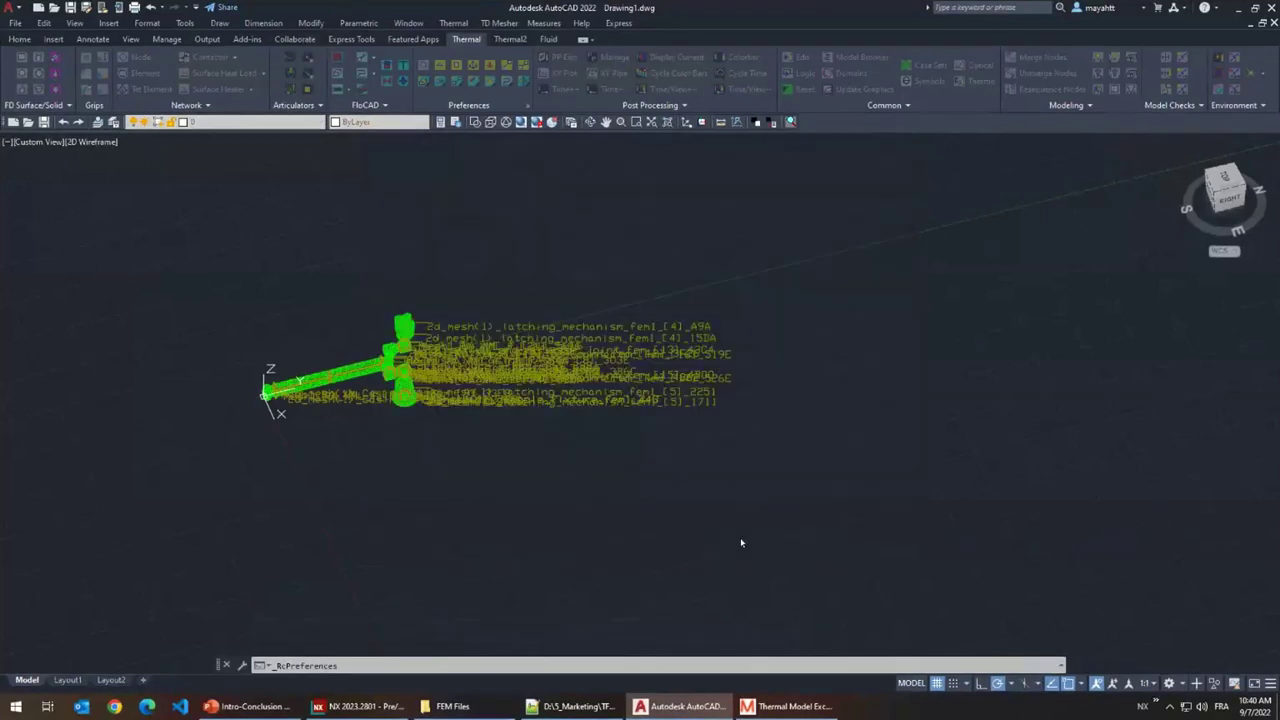
# - Readjust the nodes' percent-of-screen display size and show the arm model in the THERMAL visual style
pyautogui.scroll(4, 340, 360)
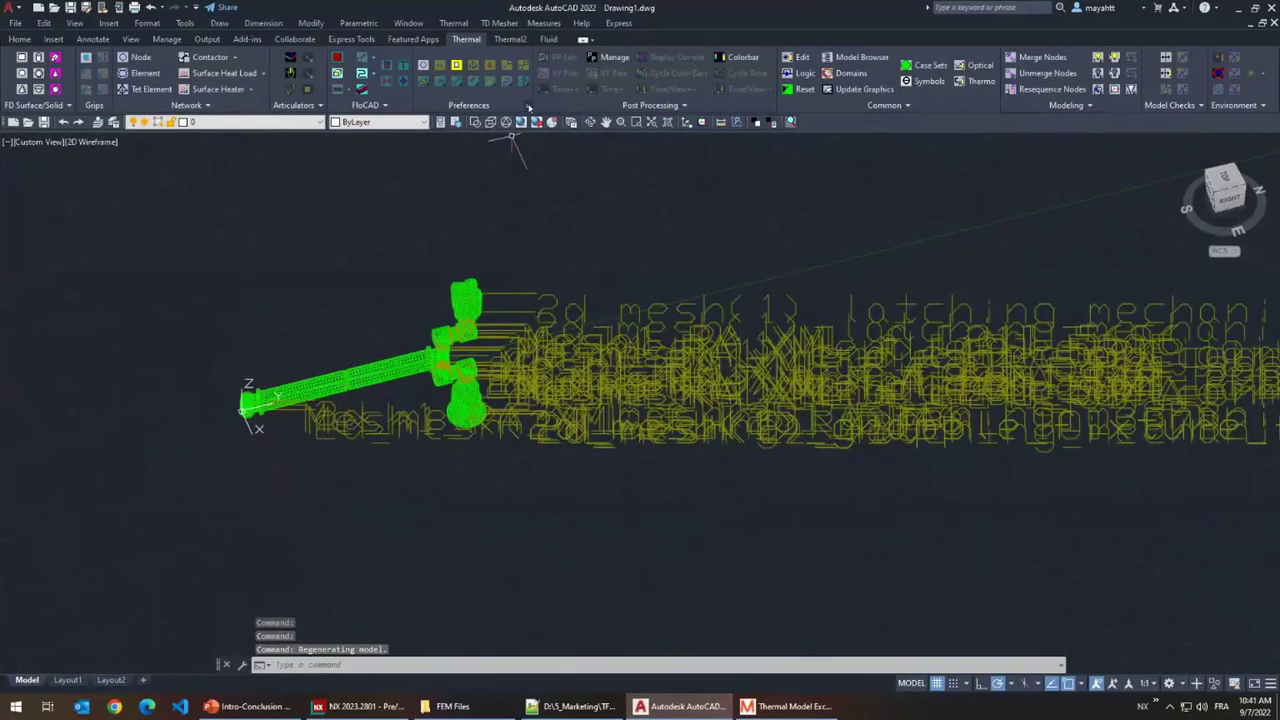
pyautogui.click(528, 105)
pyautogui.click(490, 200)
pyautogui.press('BackSpace')
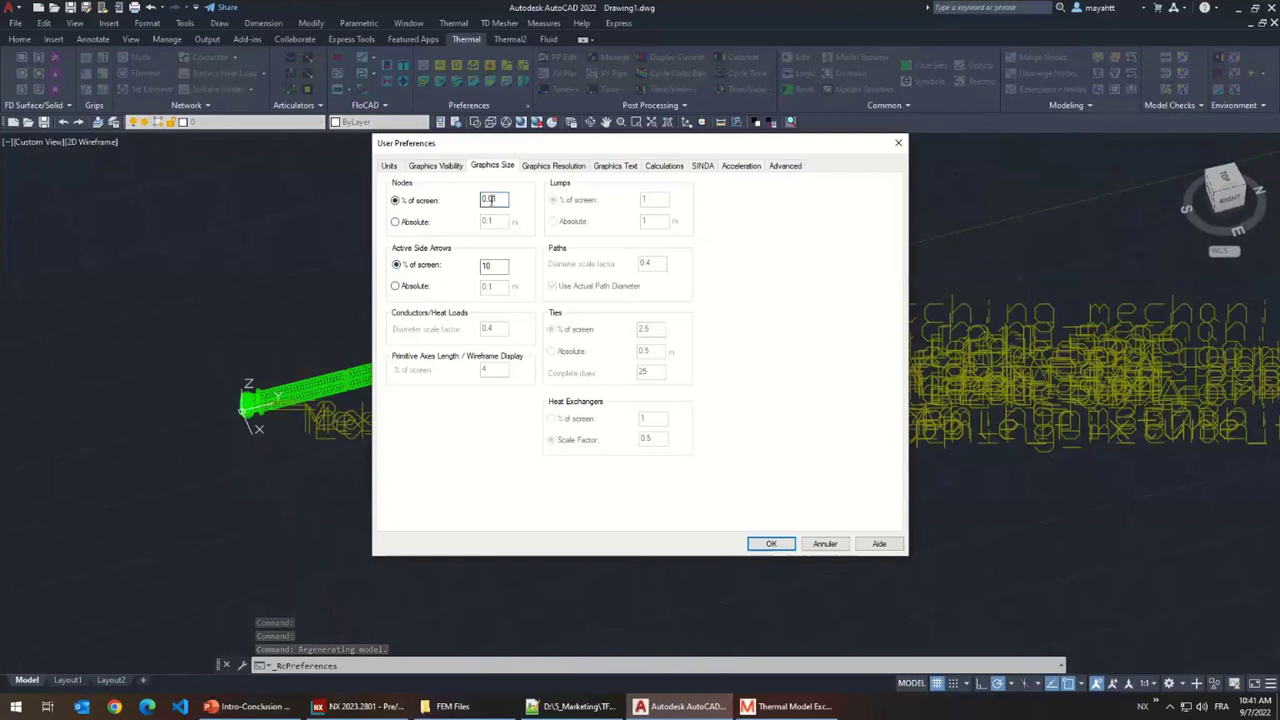
pyautogui.click(770, 544)
pyautogui.scroll(2, 405, 383)
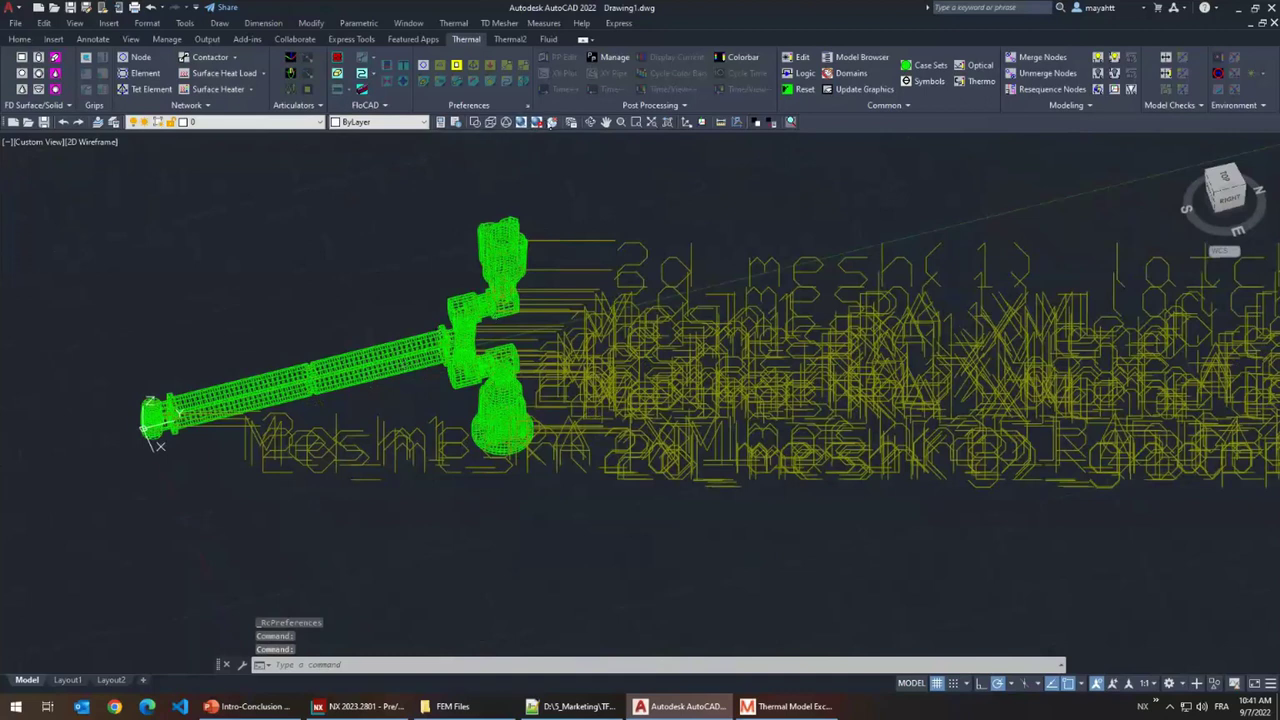
pyautogui.moveTo(290, 318); pyautogui.dragTo(316, 294, button='middle')
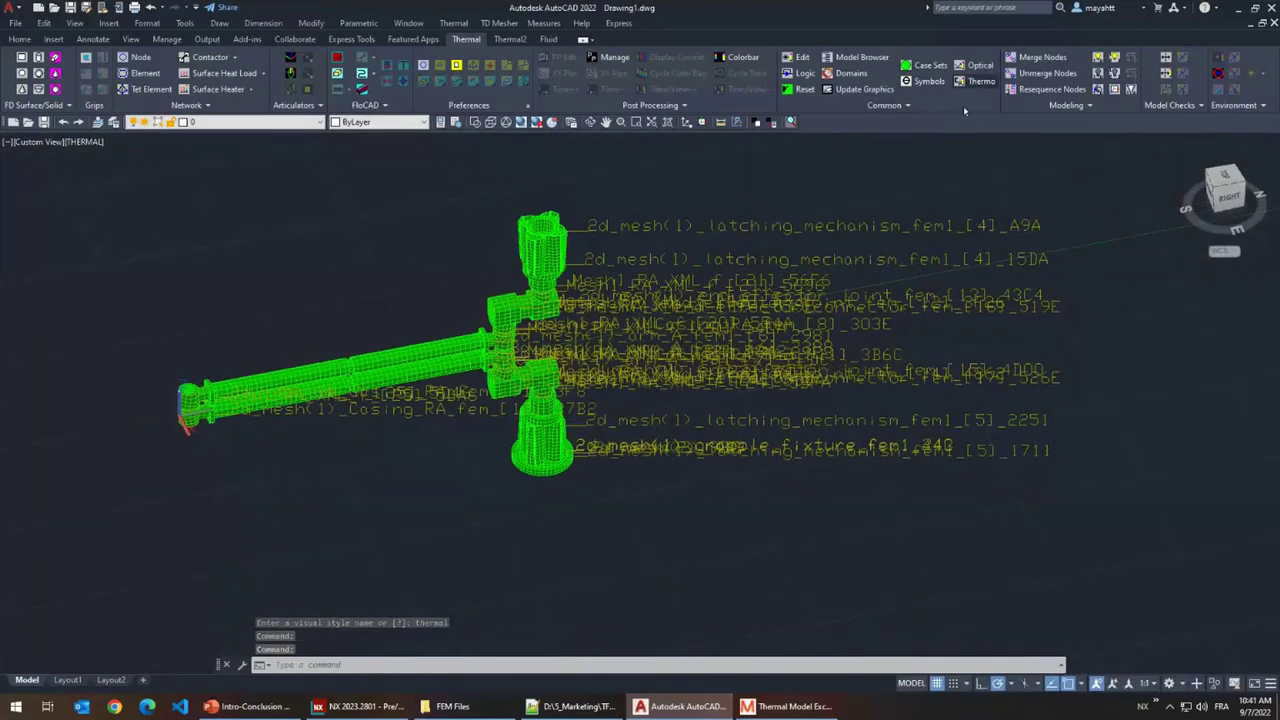
# - Review the imported thermophysical materials and optical properties in their databases, leaving both unchanged
pyautogui.click(975, 81)
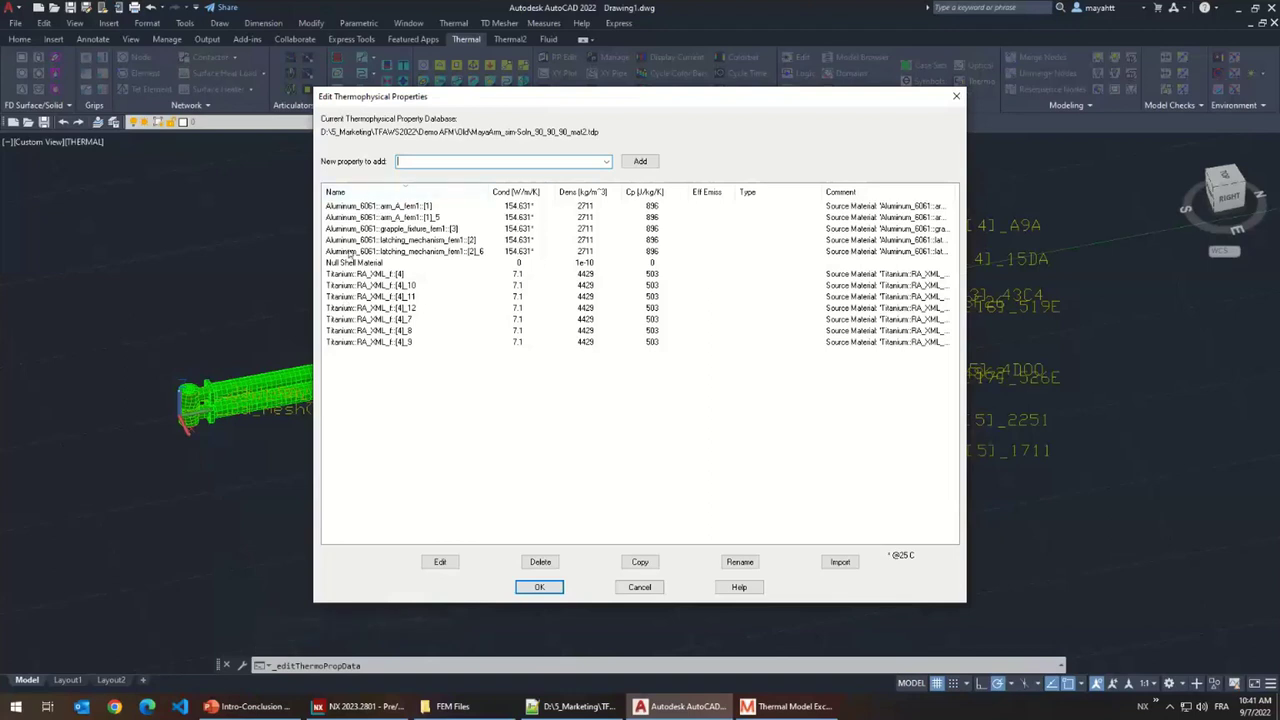
pyautogui.click(646, 592)
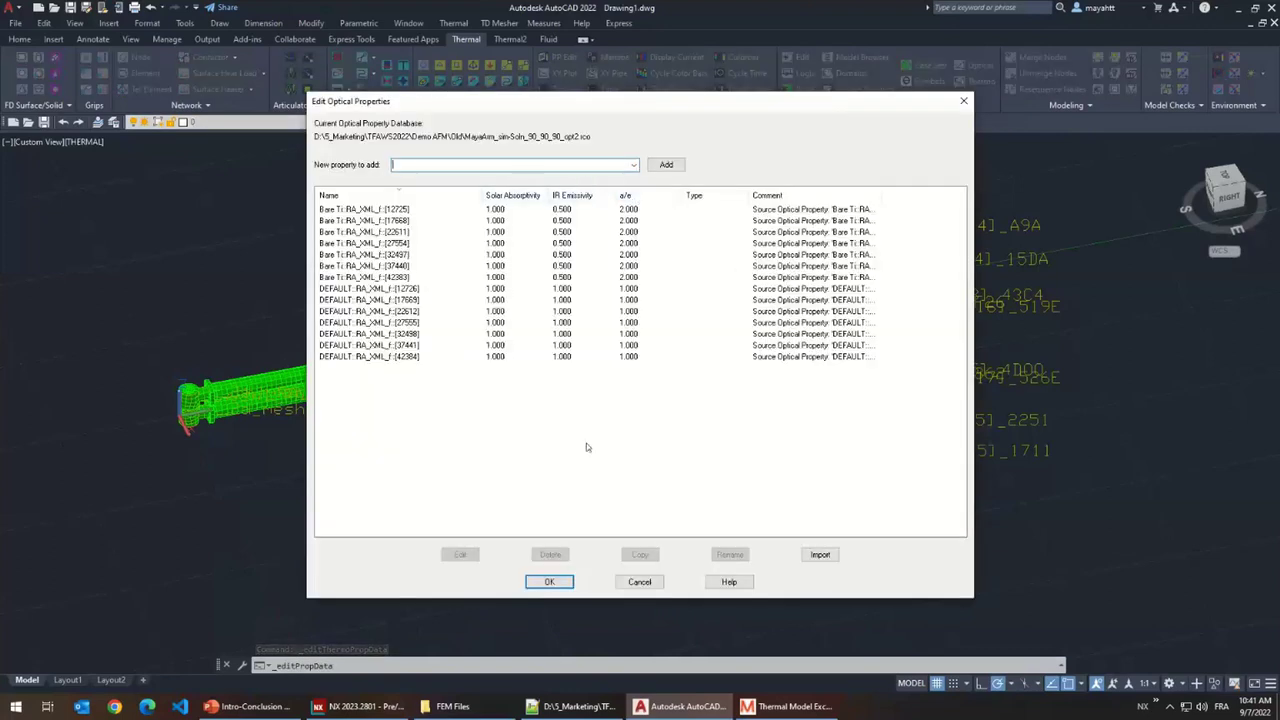
pyautogui.click(639, 583)
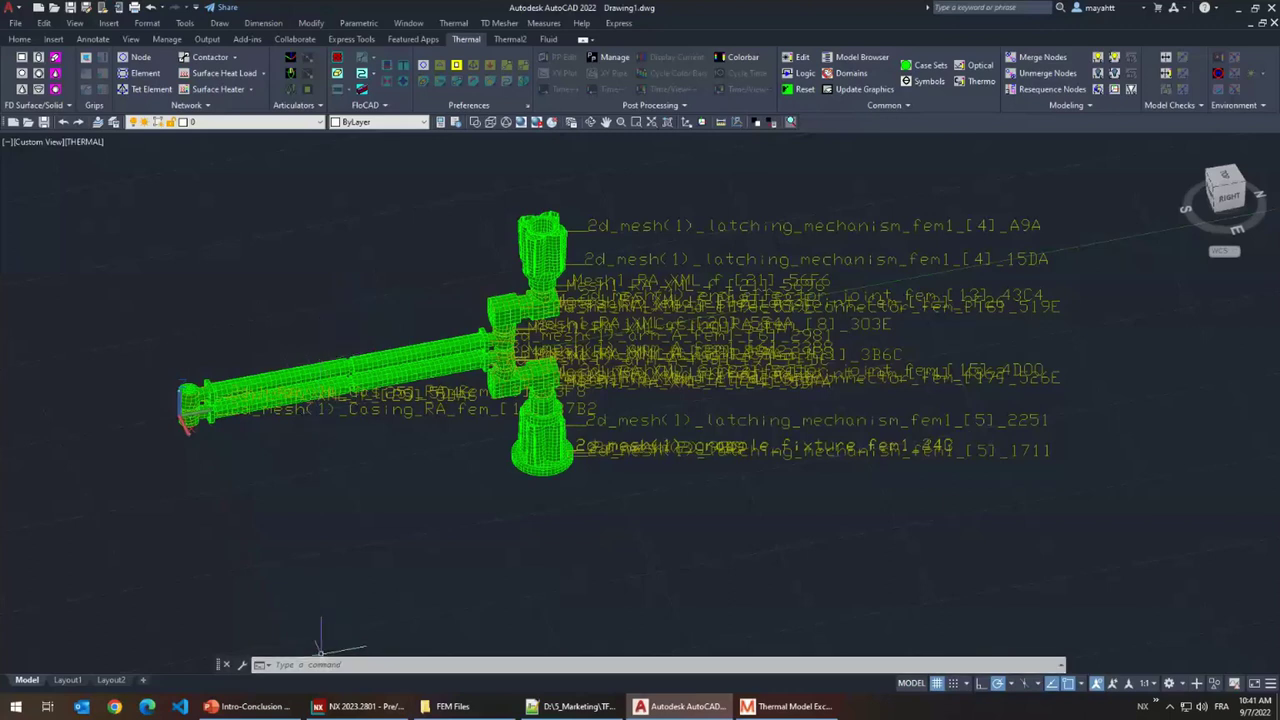
# - Bring up Thermal Model Exchanger to review the null shell import warnings, clear the text selection and minimize it
pyautogui.moveTo(283, 712)
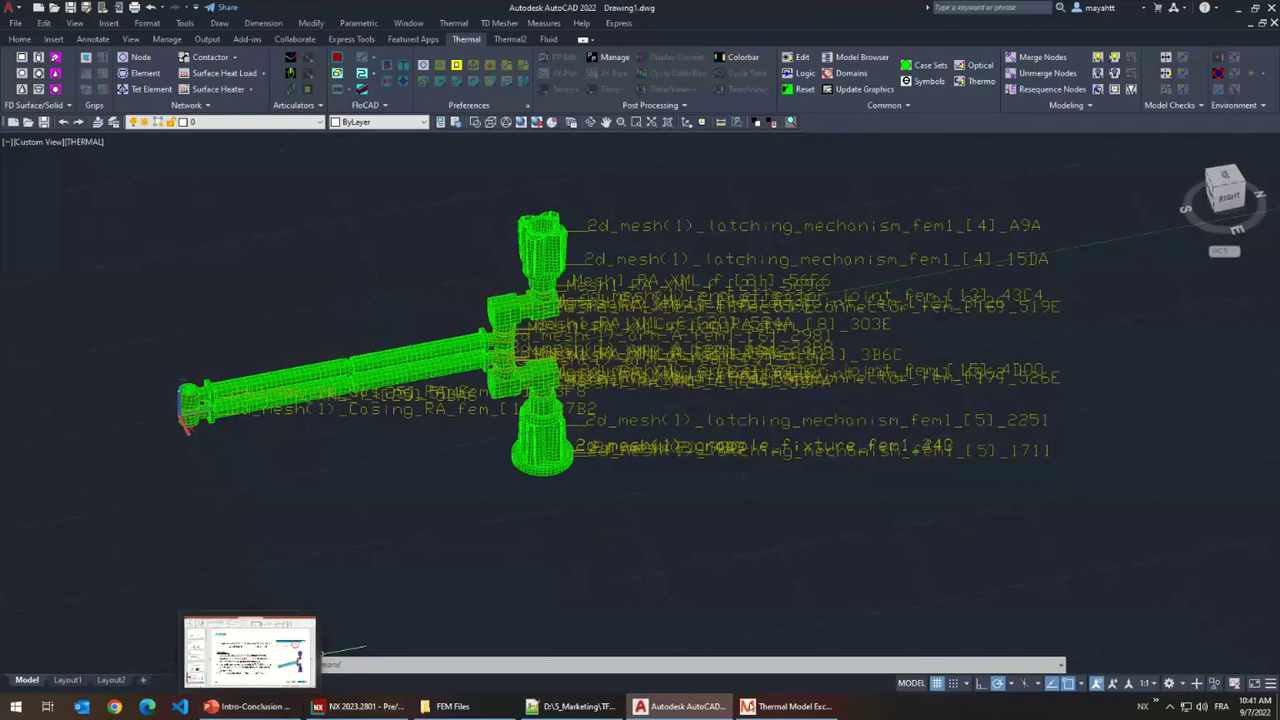
pyautogui.click(785, 706)
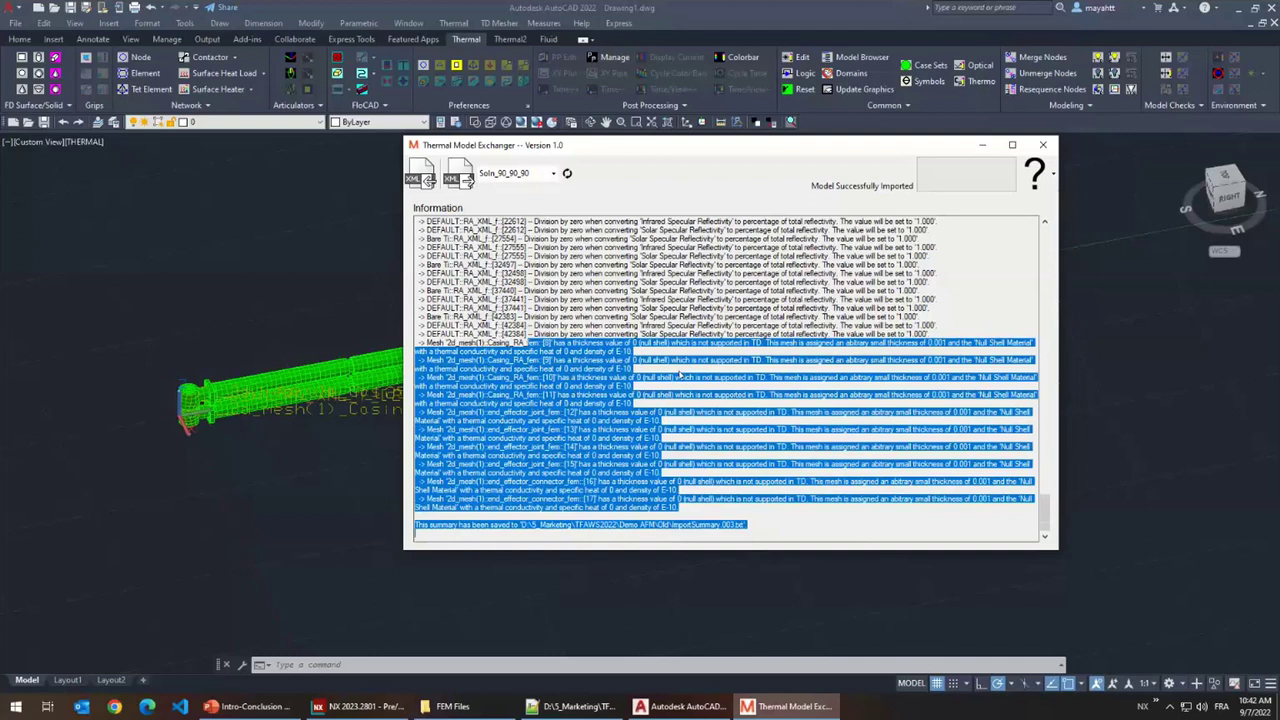
pyautogui.click(692, 376)
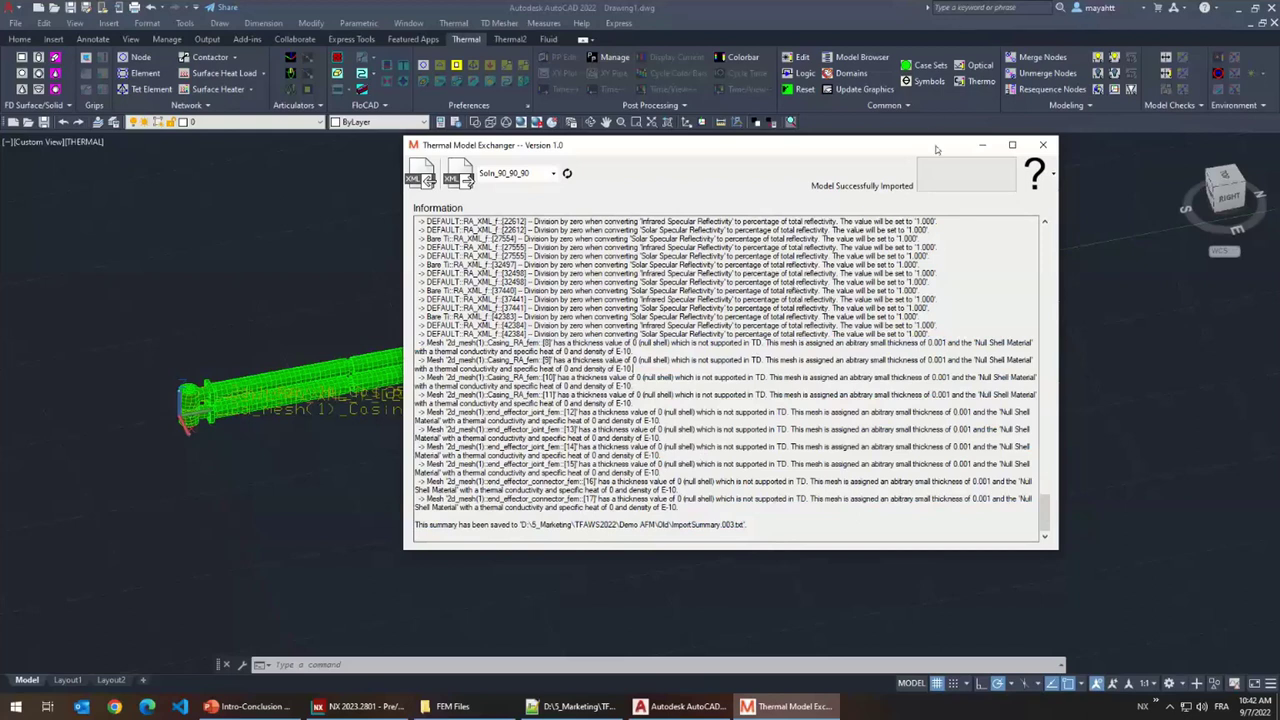
pyautogui.click(982, 146)
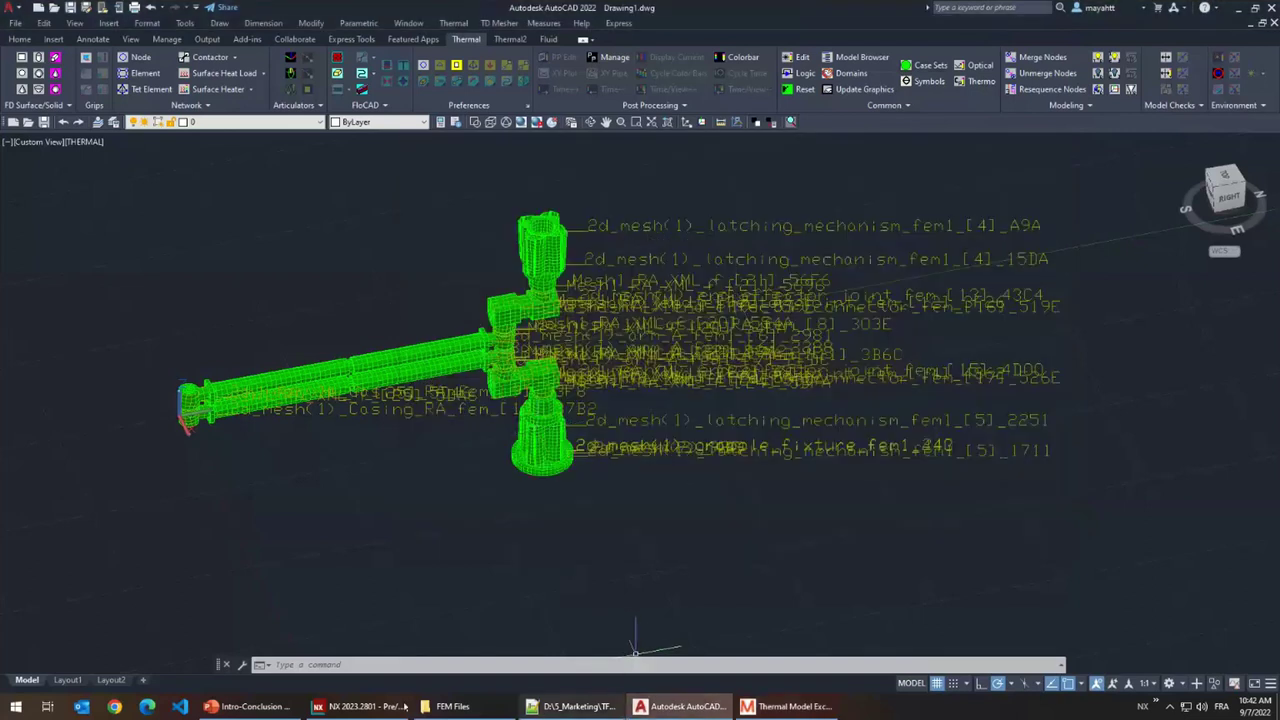
# - Switch to the PowerPoint presentation and show the Expressions slide
pyautogui.click(255, 707)
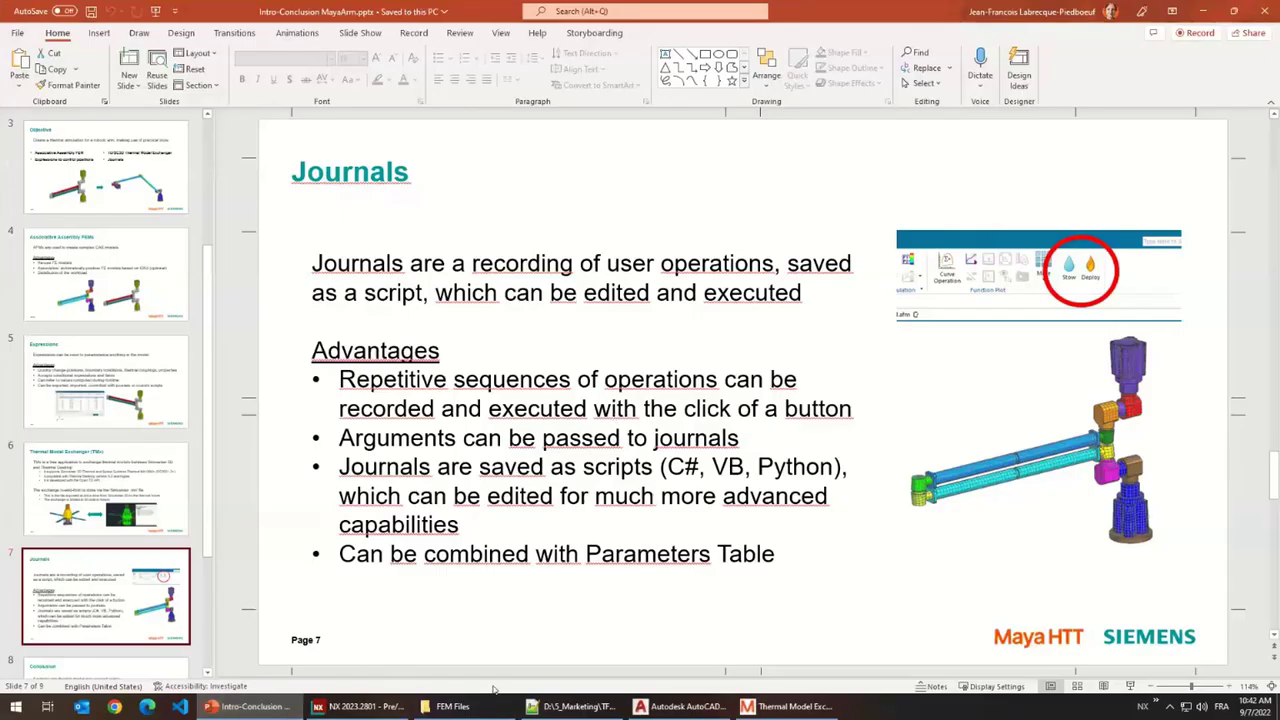
pyautogui.moveTo(403, 703)
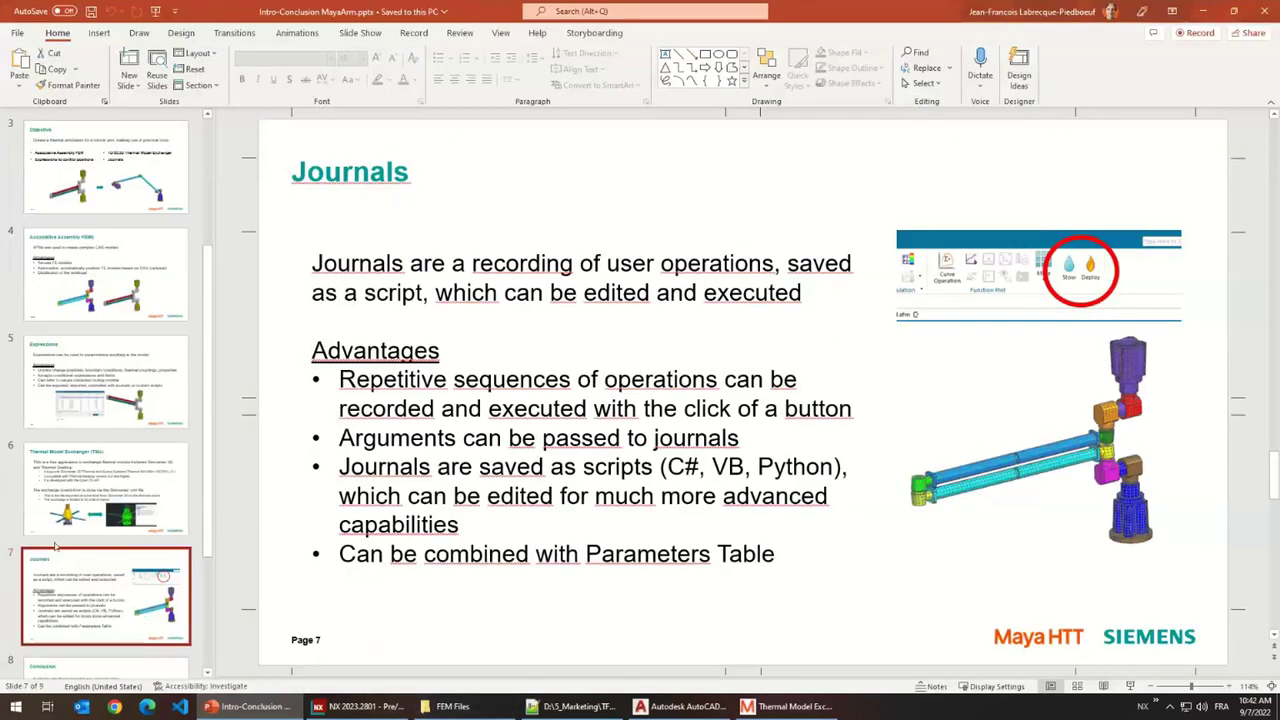
pyautogui.scroll(-2, 112, 600)
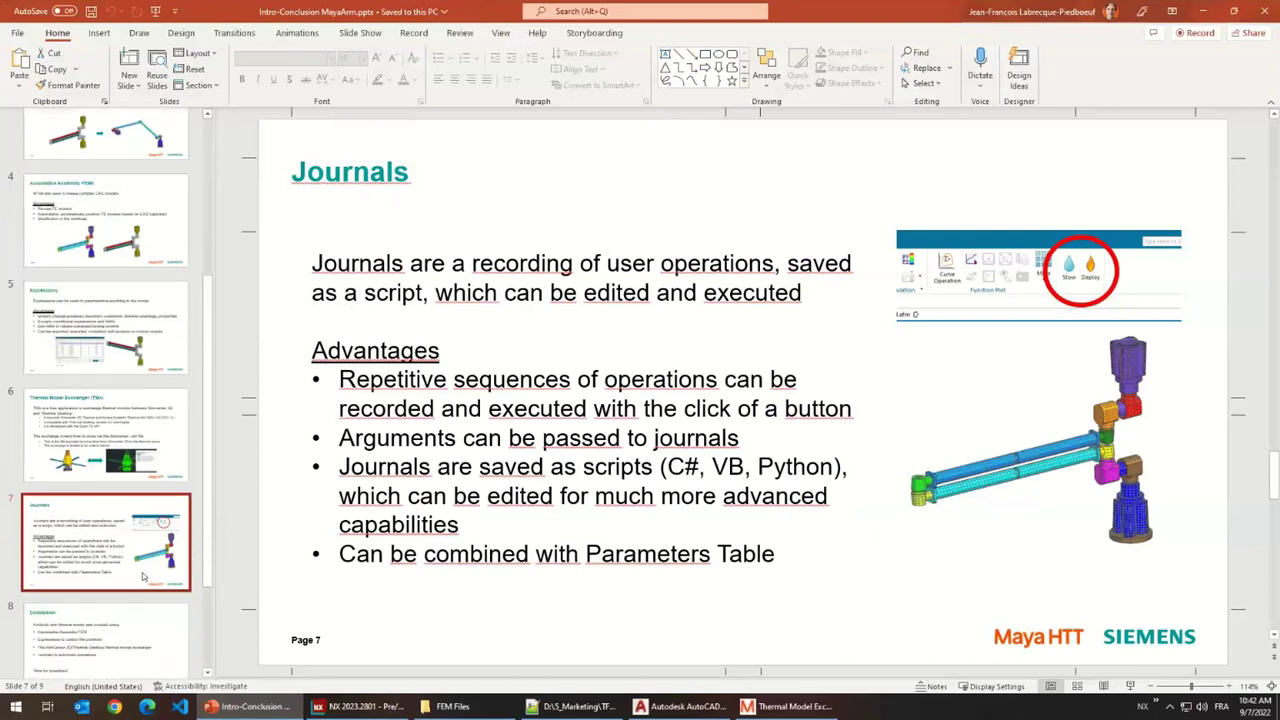
pyautogui.click(104, 316)
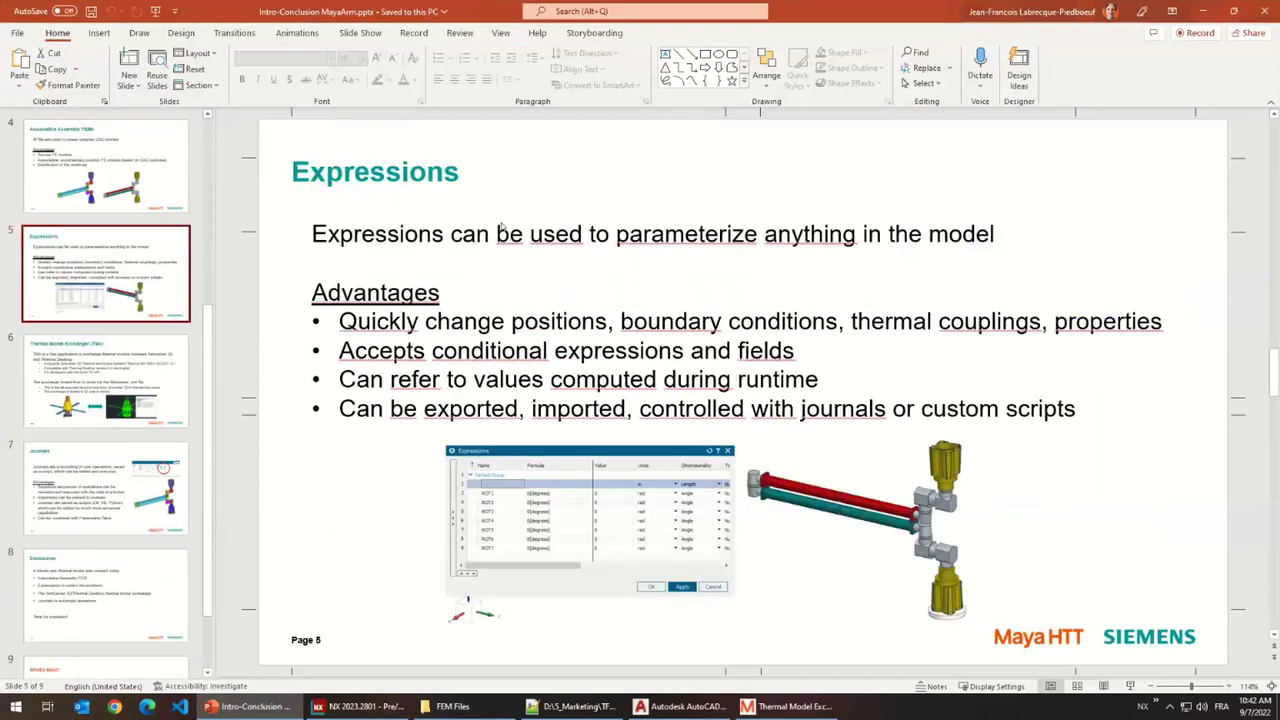
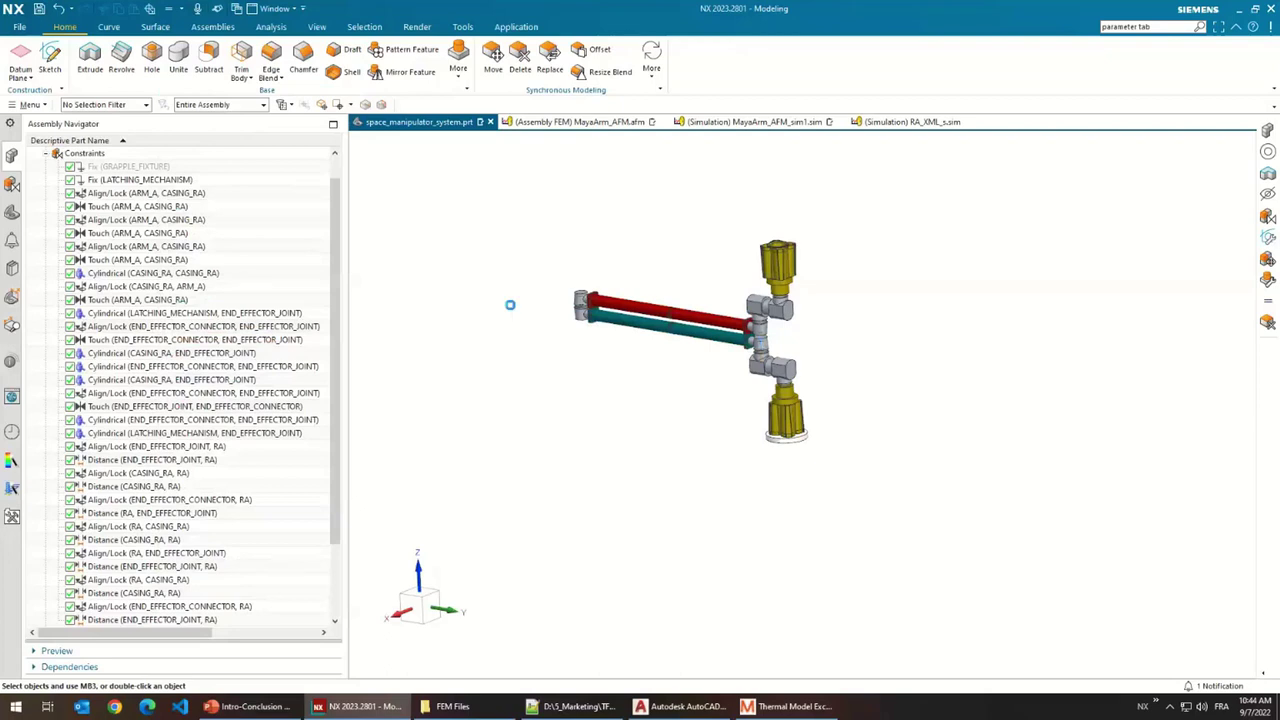
# - Review the ROT1 to ROT7 expressions and a cylindrical joint constraint of the space_manipulator_system assembly, leaving its constraint list collapsed
pyautogui.hotkey('ctrl', 'e')
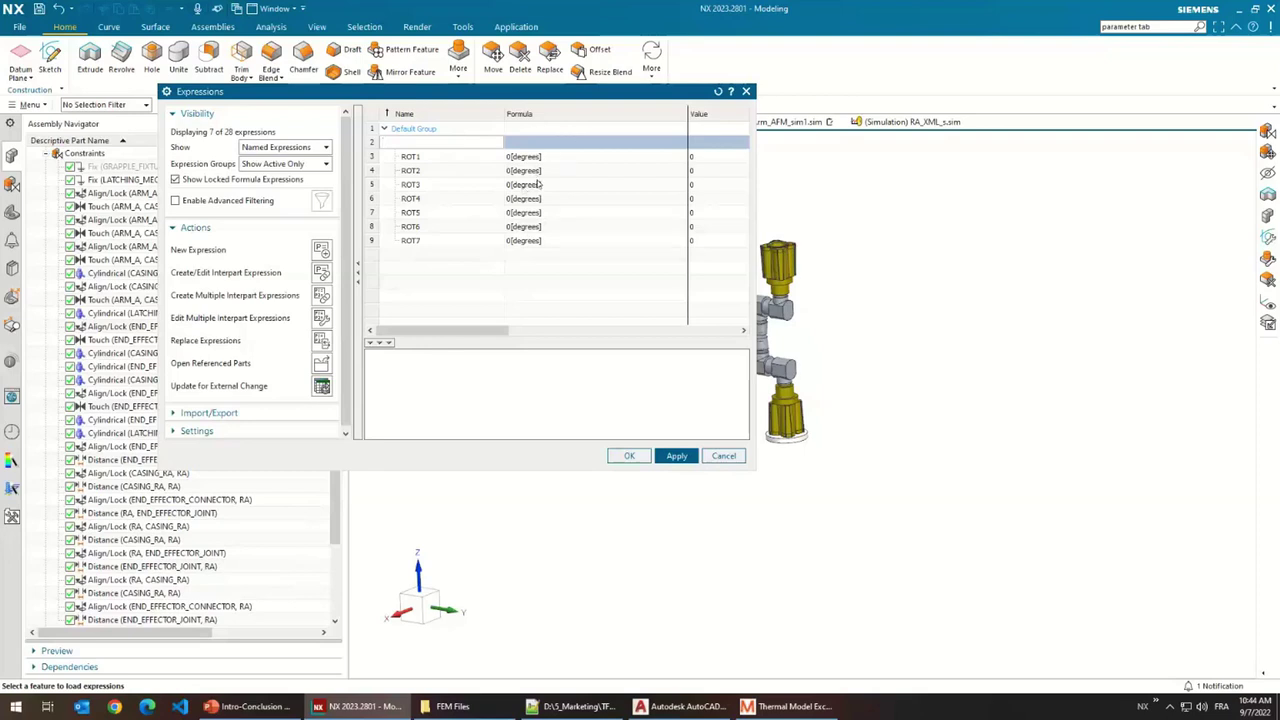
pyautogui.click(724, 456)
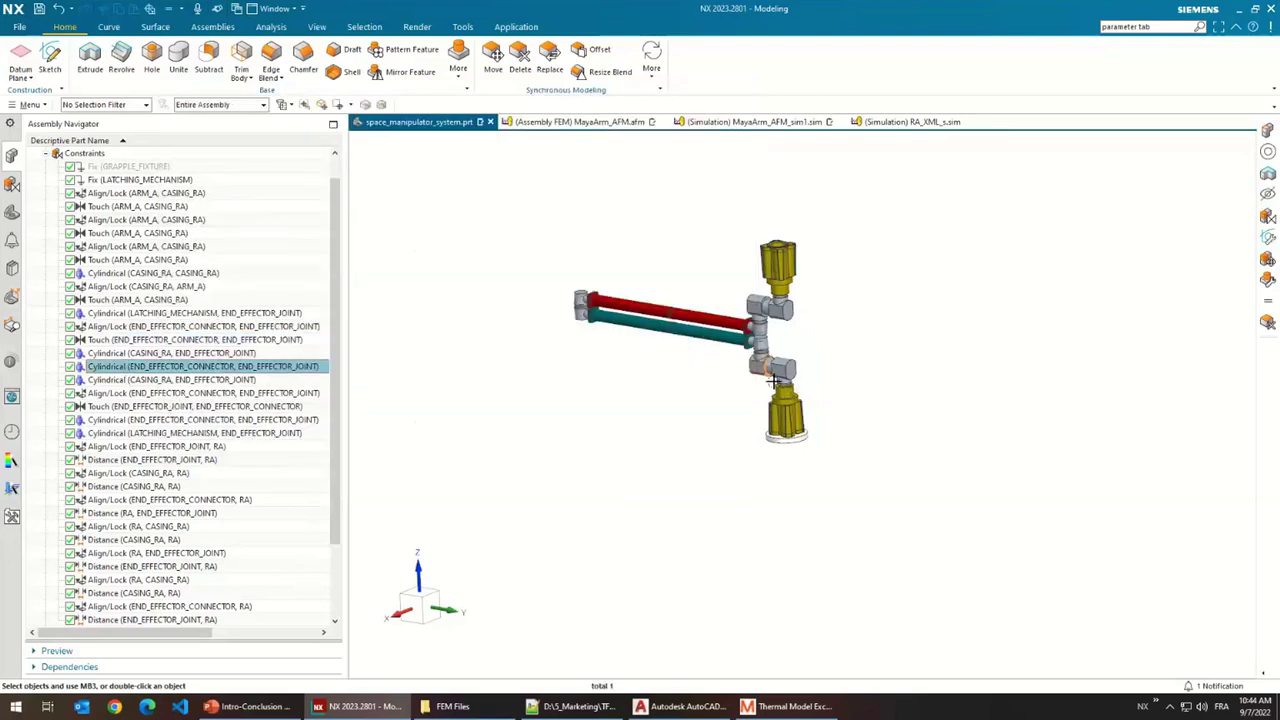
pyautogui.scroll(3, 775, 373)
pyautogui.click(115, 354)
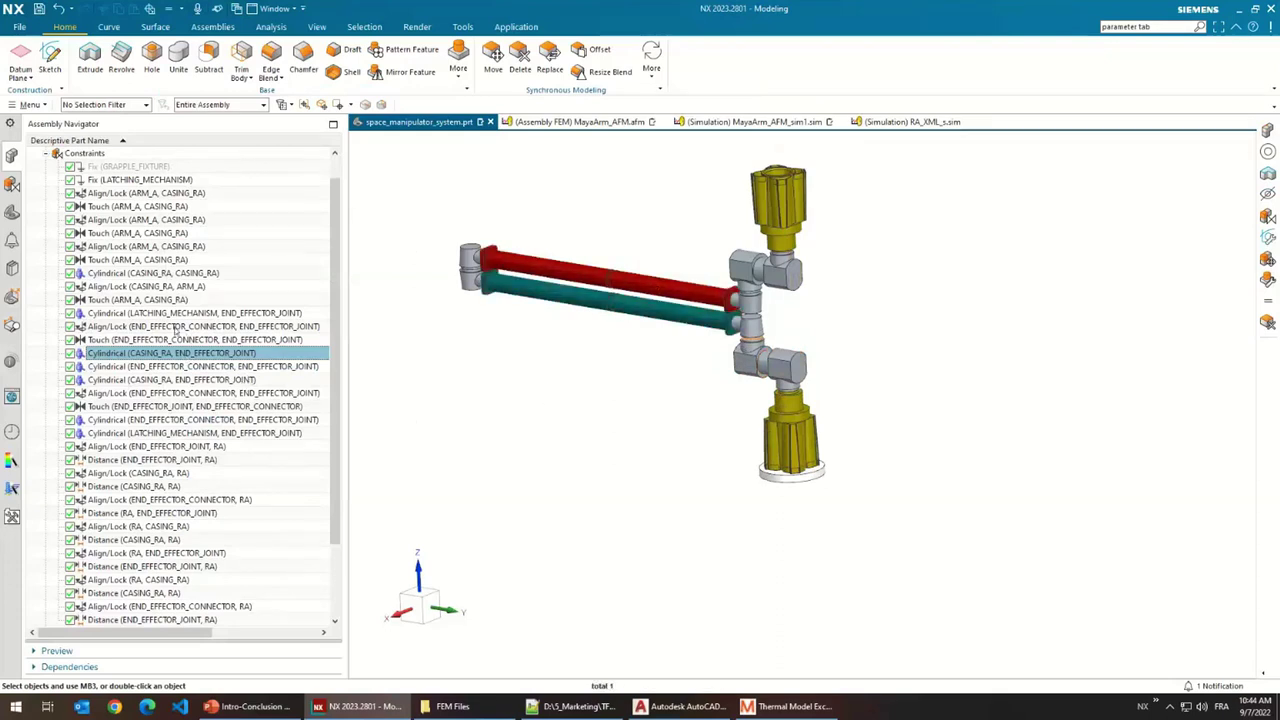
pyautogui.scroll(2, 176, 328)
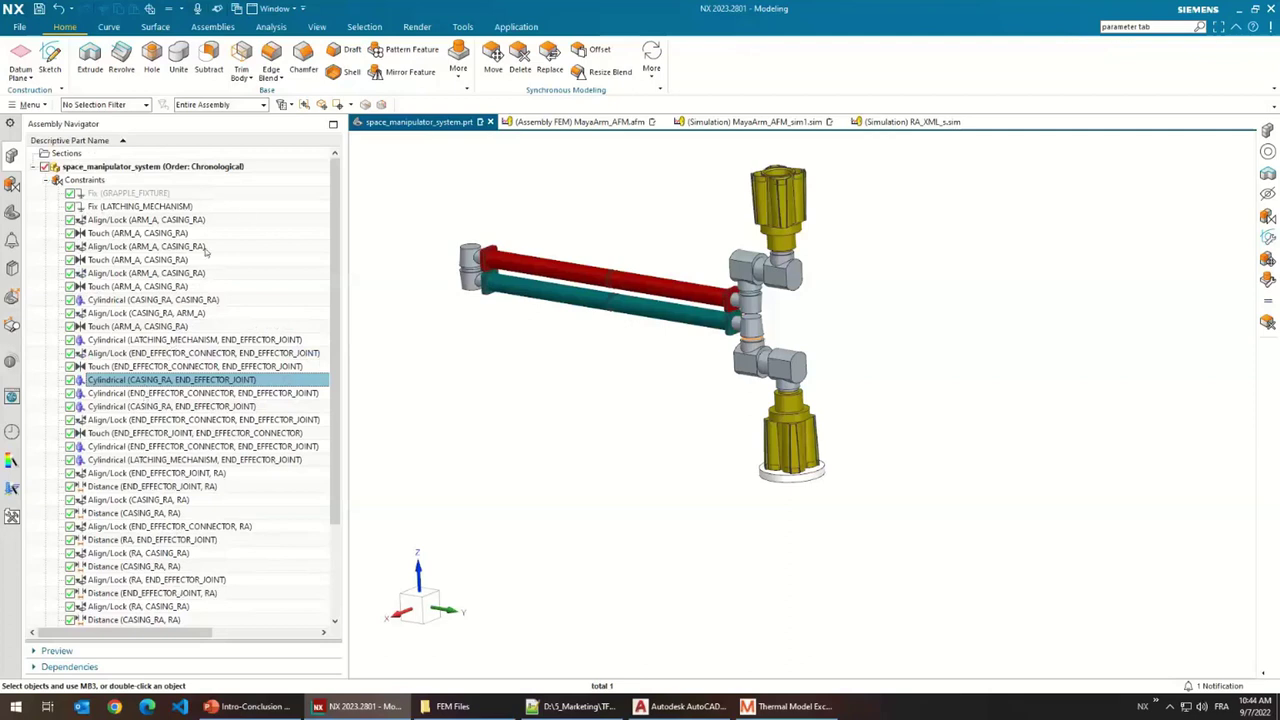
pyautogui.click(45, 180)
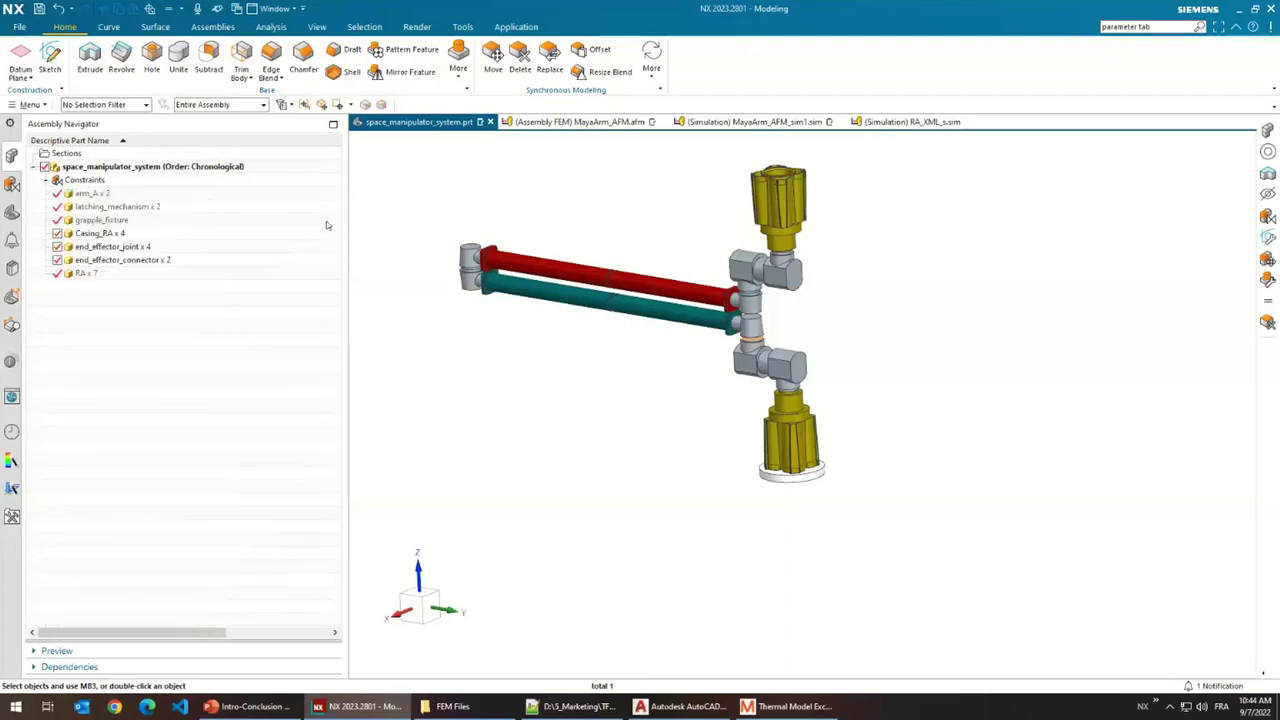
# - In the MayaArm_AFM.afm assembly FEM, add an expression named my_rot with the formula 45
pyautogui.click(605, 123)
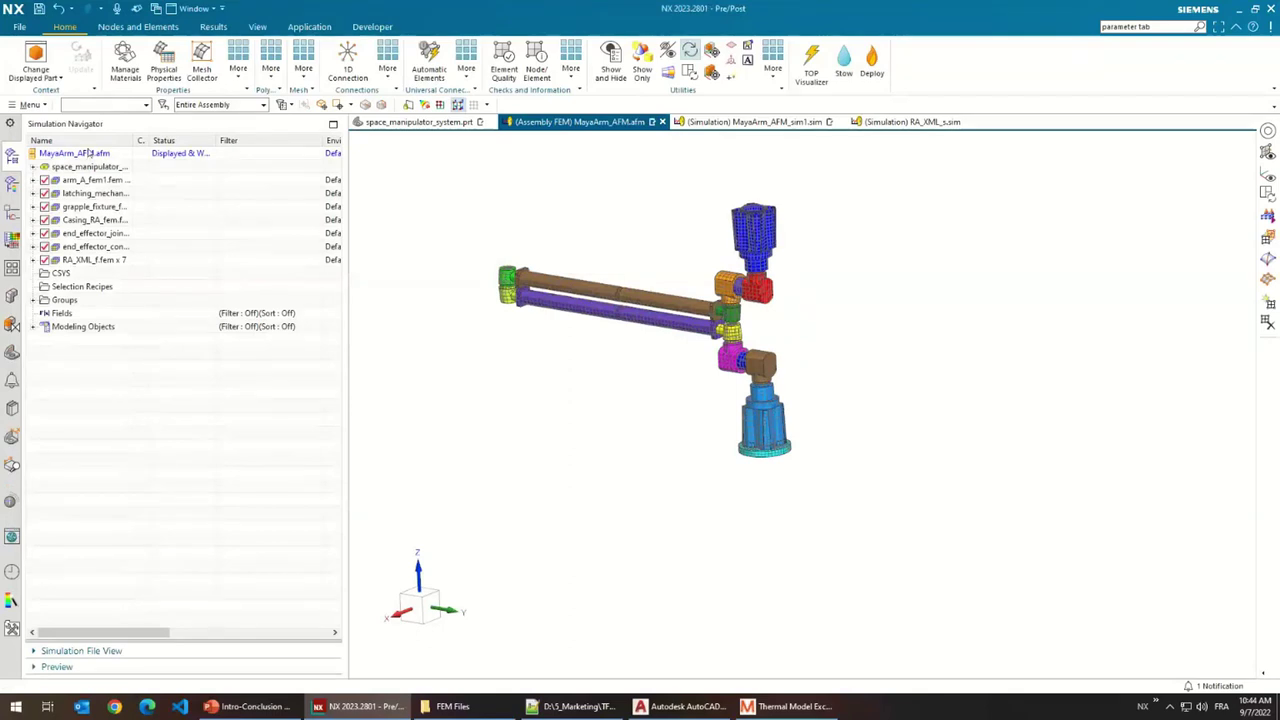
pyautogui.click(90, 153)
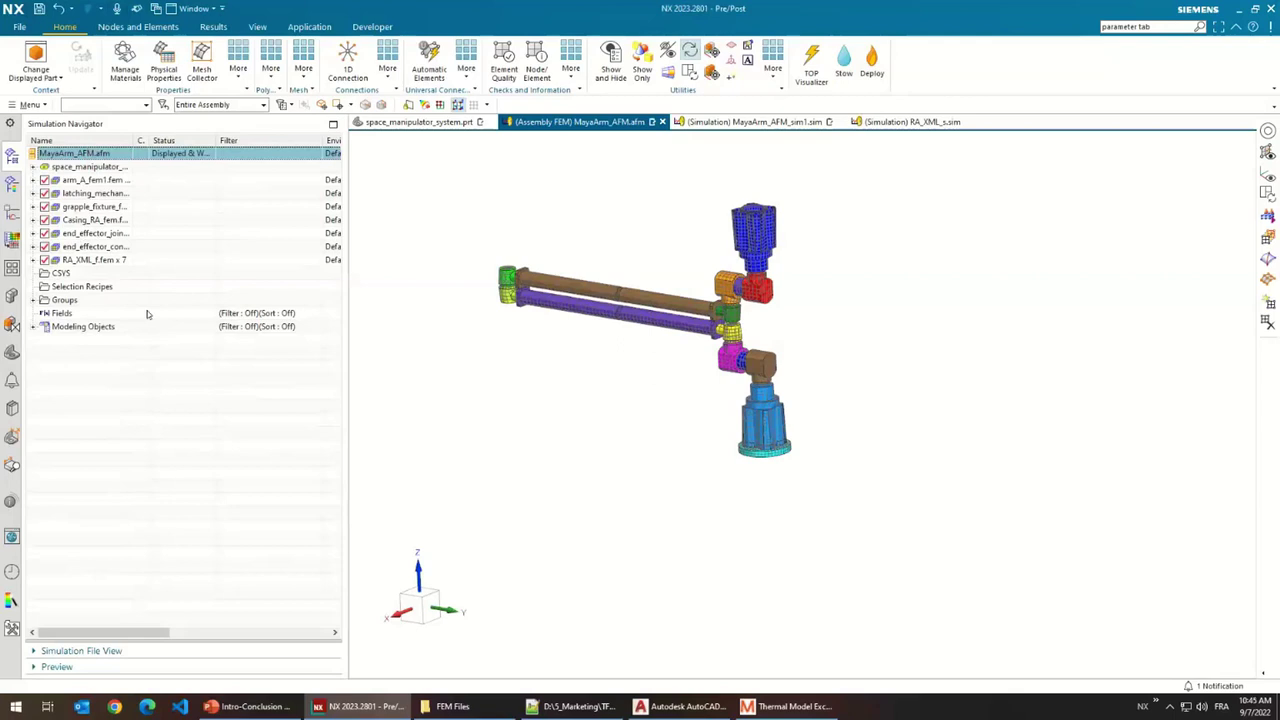
pyautogui.click(427, 411)
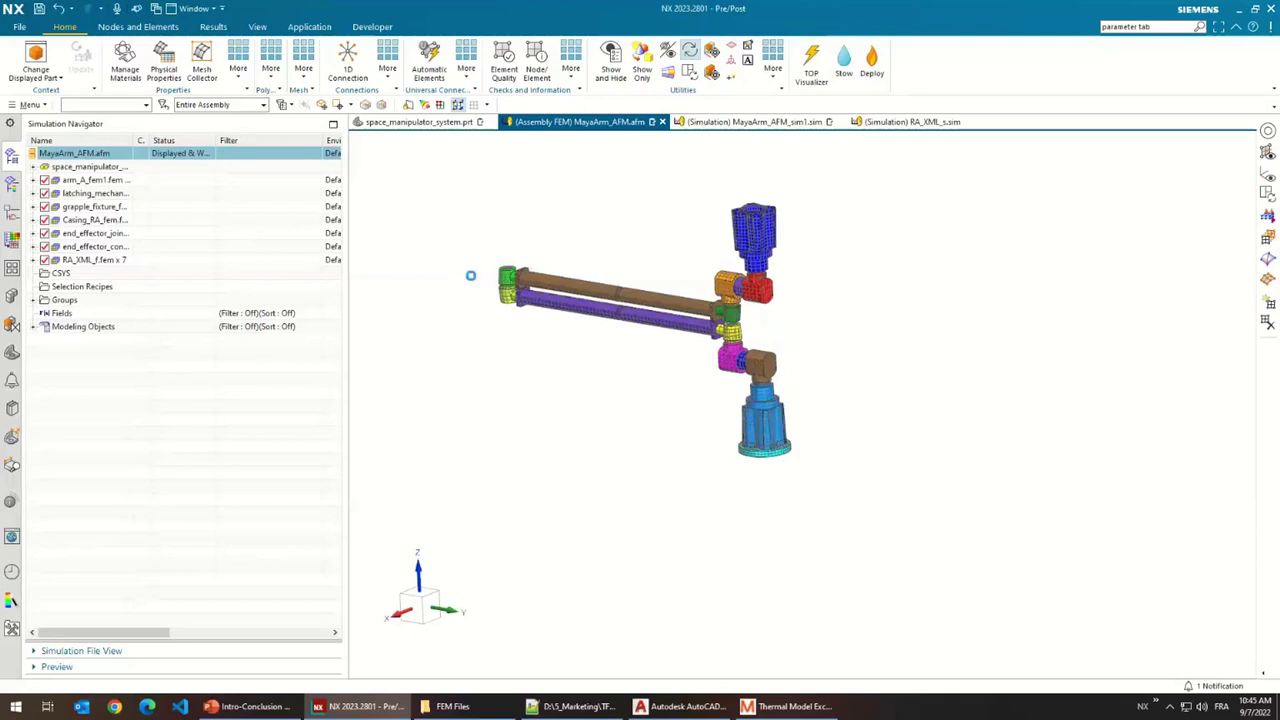
pyautogui.hotkey('ctrl', 'e')
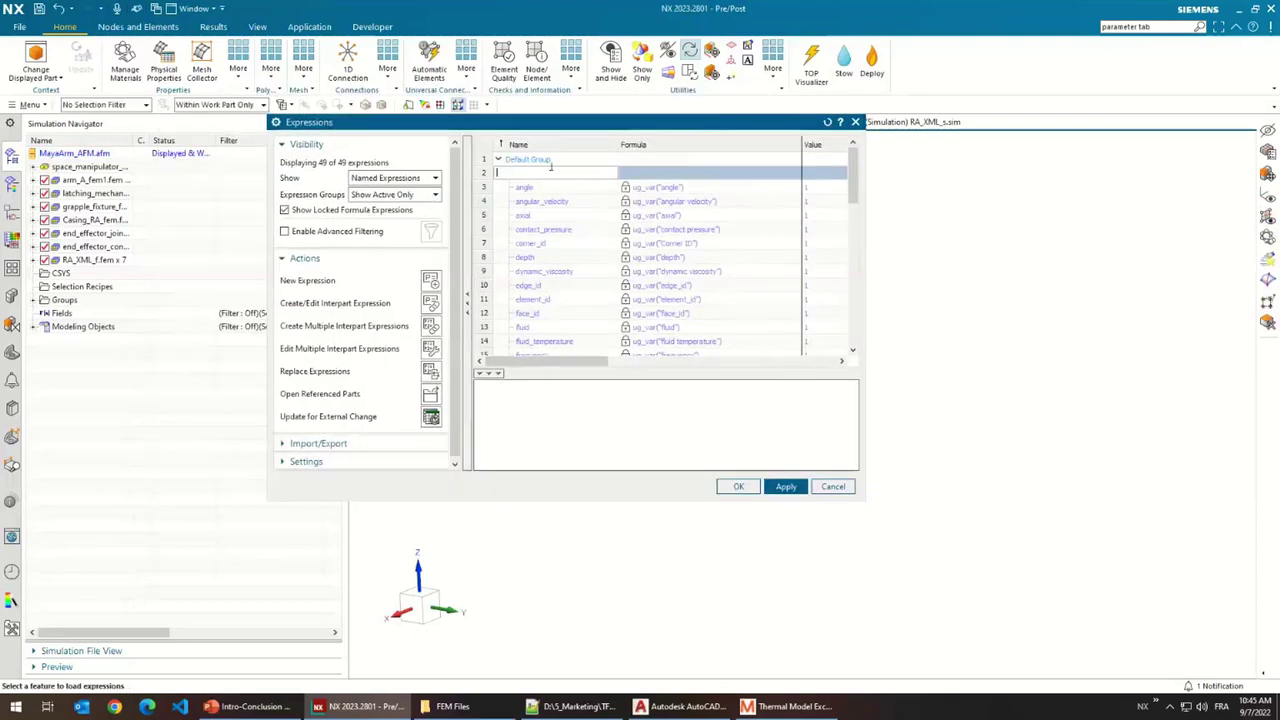
pyautogui.write('my_rot')
pyautogui.press('Tab')
pyautogui.write('45')
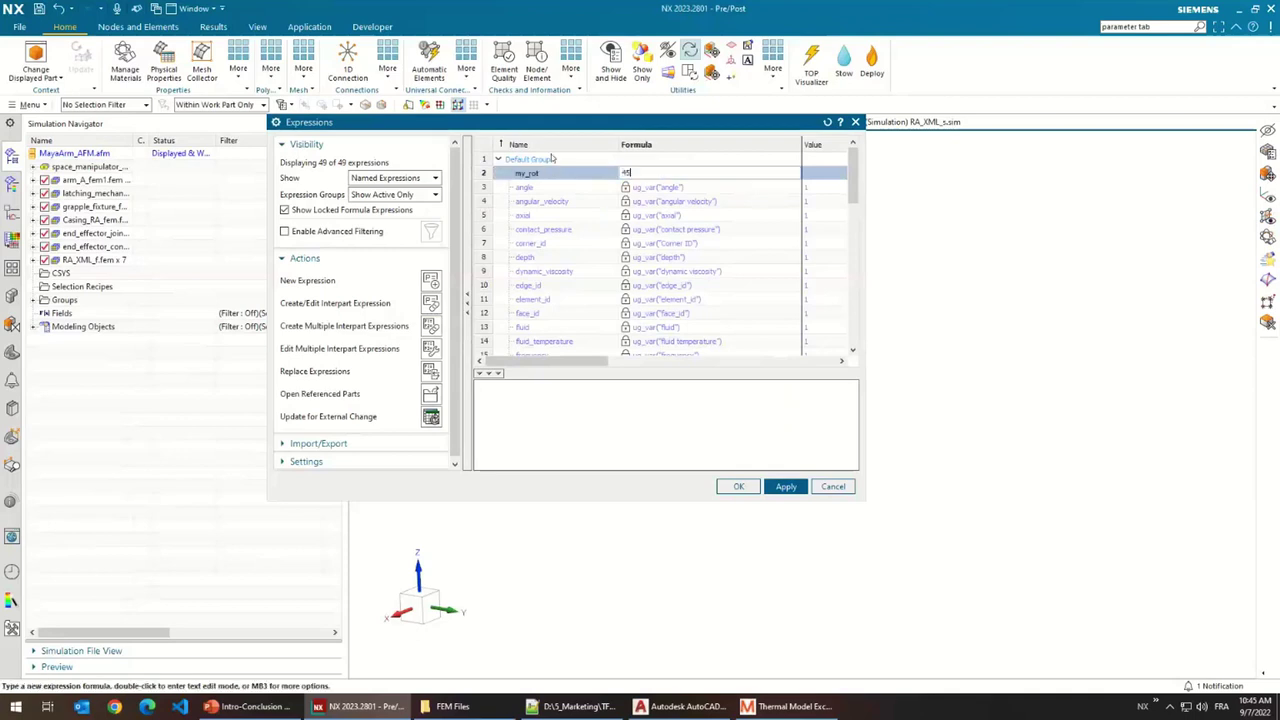
pyautogui.press('Return')
# - Widen the expressions table, set the dimensionality of my_rot to Unitless and accept the expression
pyautogui.moveTo(562, 362); pyautogui.dragTo(642, 358)
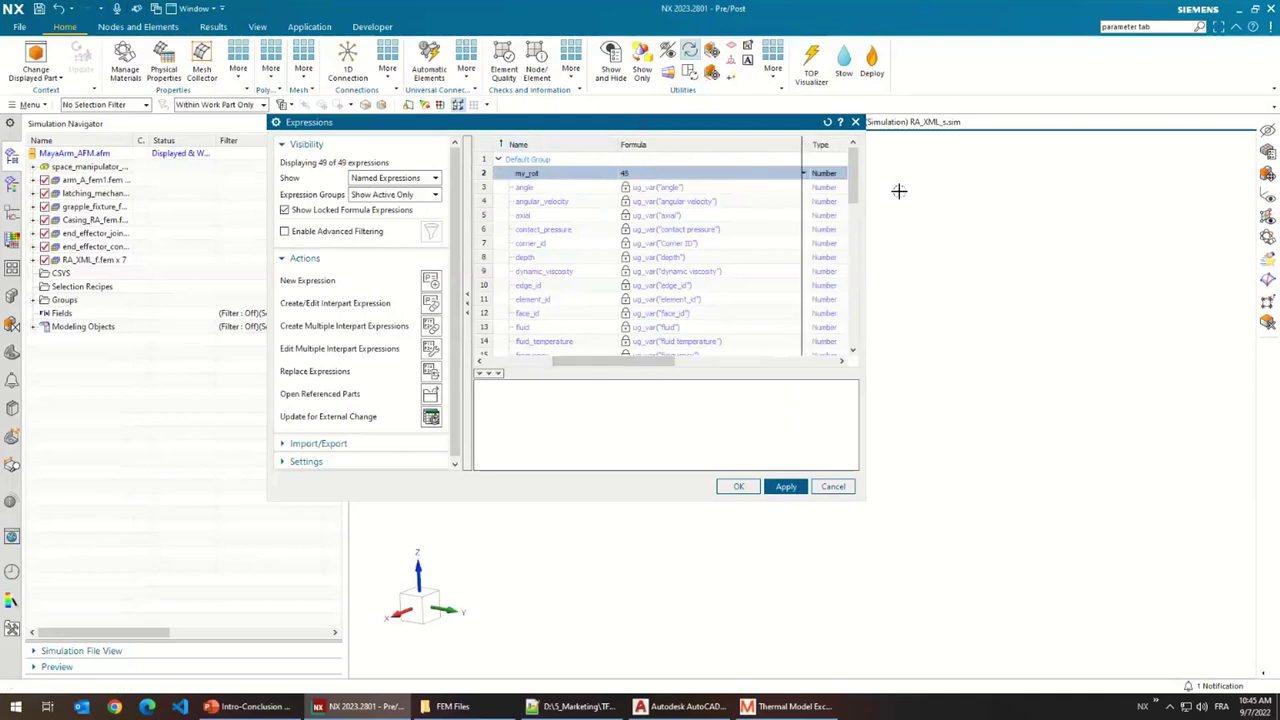
pyautogui.moveTo(1162, 176); pyautogui.dragTo(1162, 176)
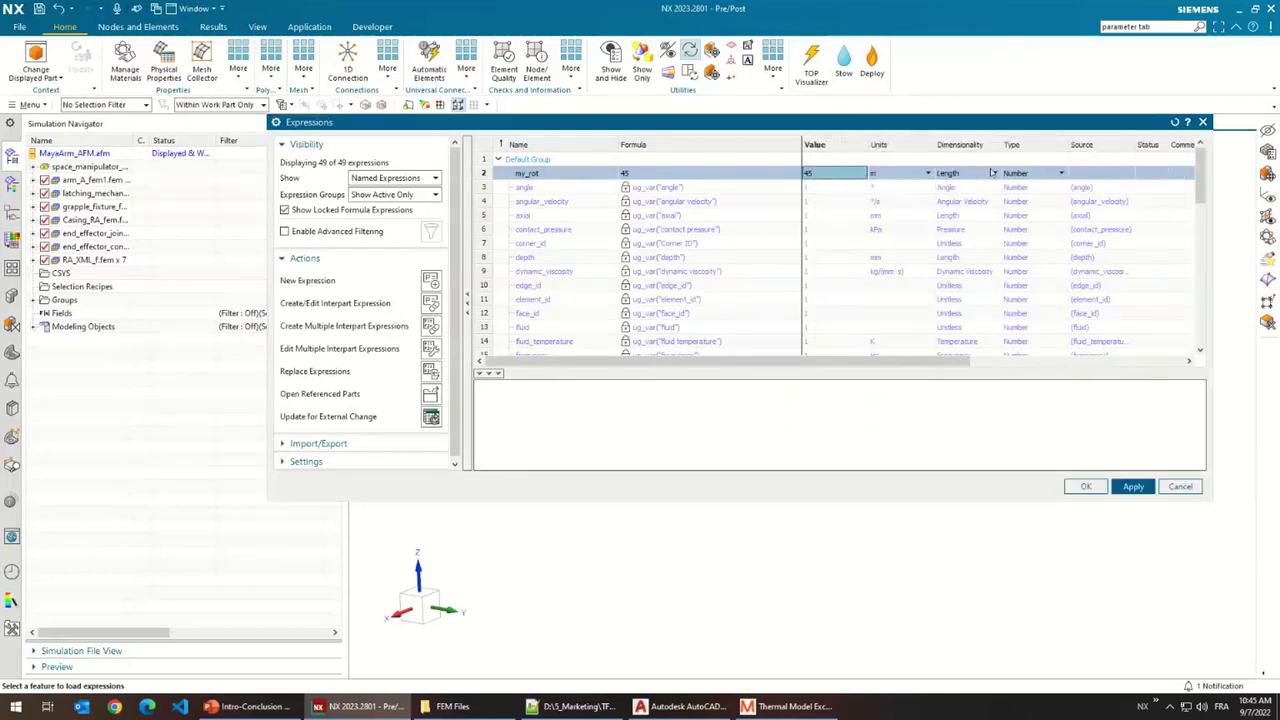
pyautogui.click(995, 173)
pyautogui.click(950, 181)
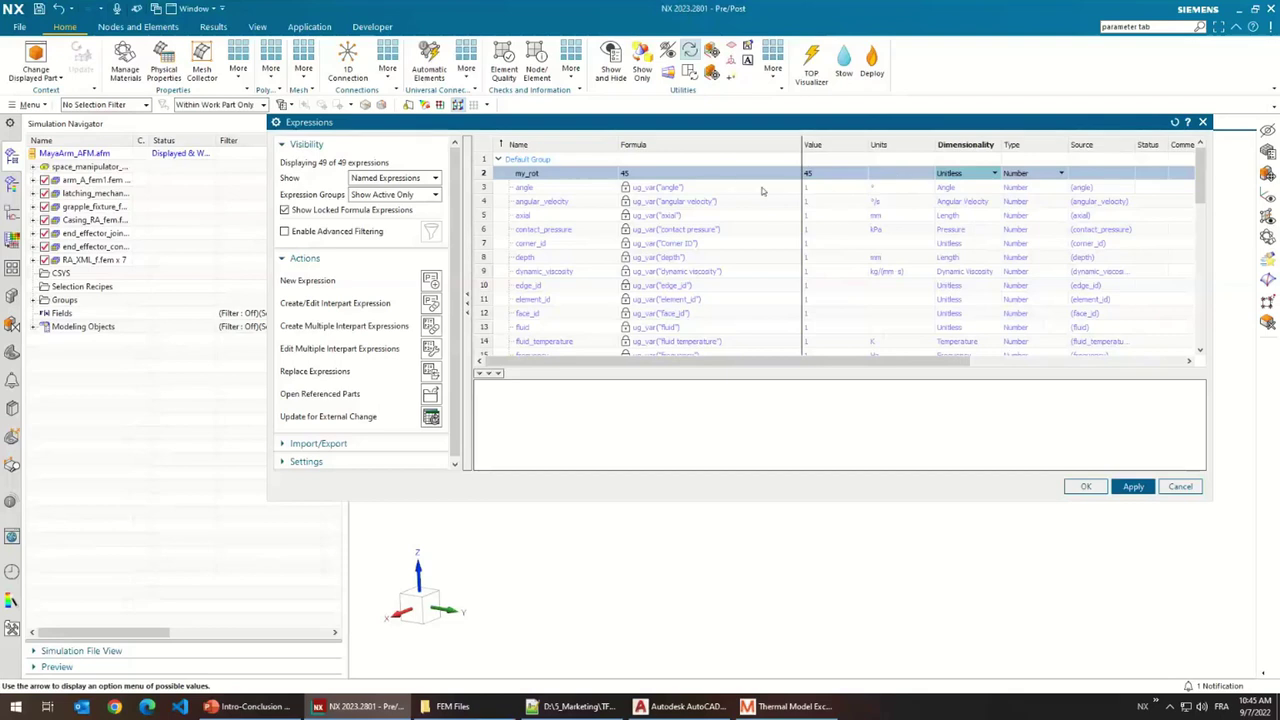
pyautogui.click(1072, 486)
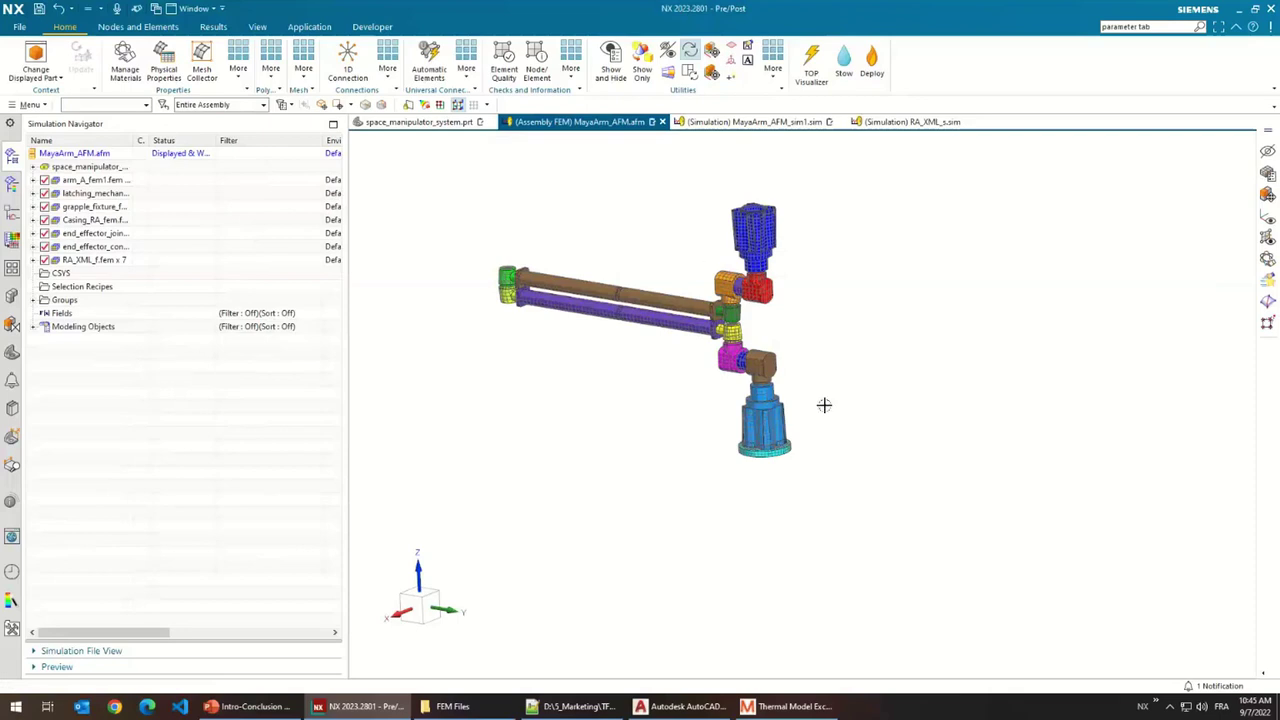
# - Filter the assembly FEM's expressions to user defined ones, check my_rot and close the expressions
pyautogui.hotkey('ctrl', 'e')
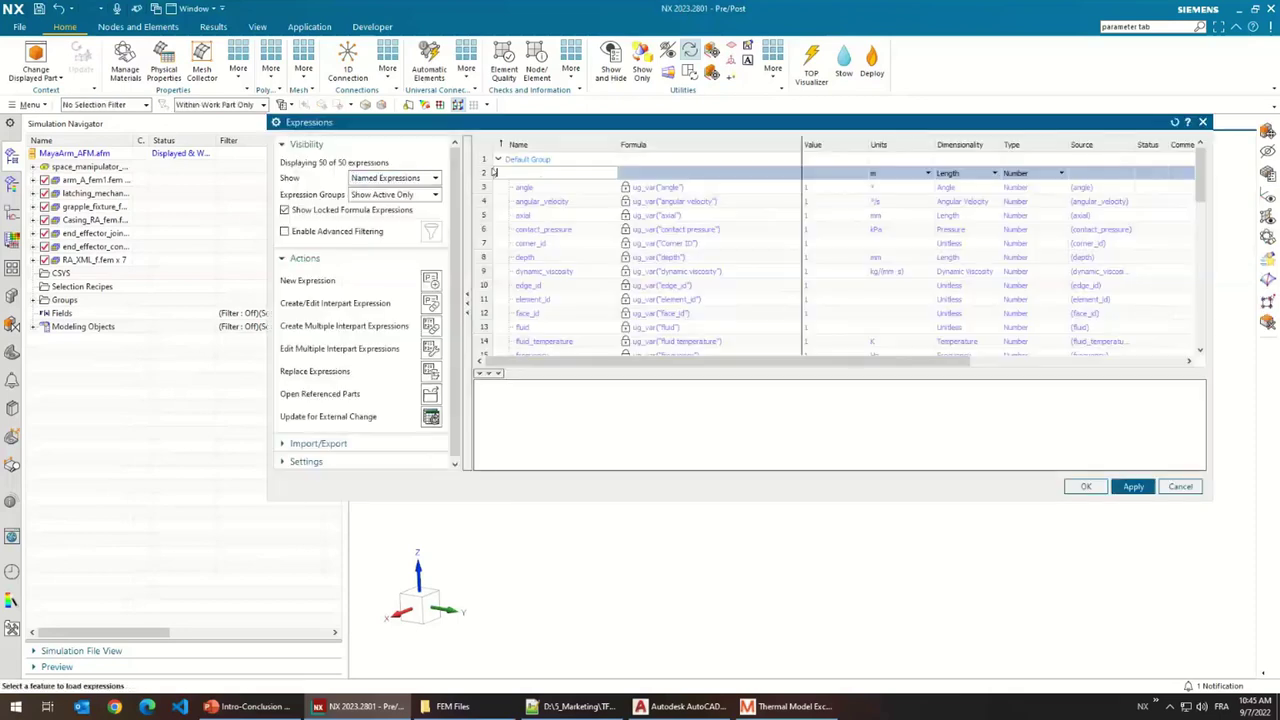
pyautogui.click(368, 178)
pyautogui.click(380, 192)
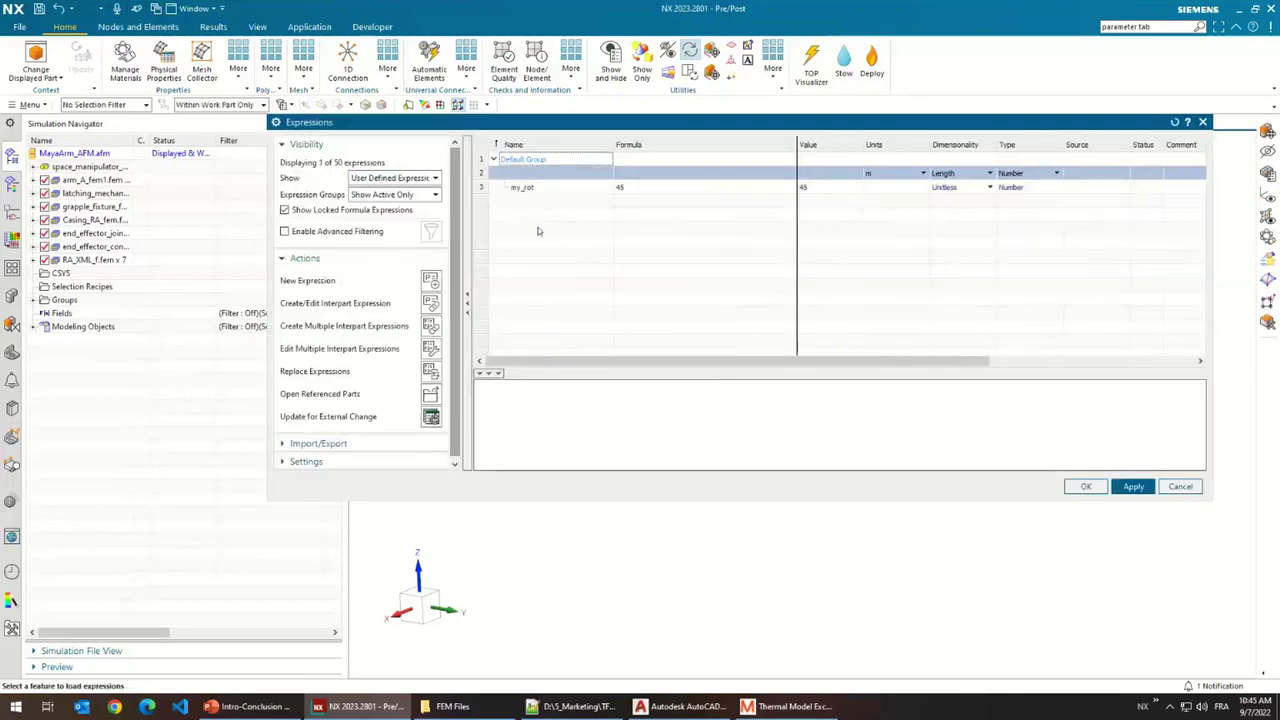
pyautogui.press('Escape')
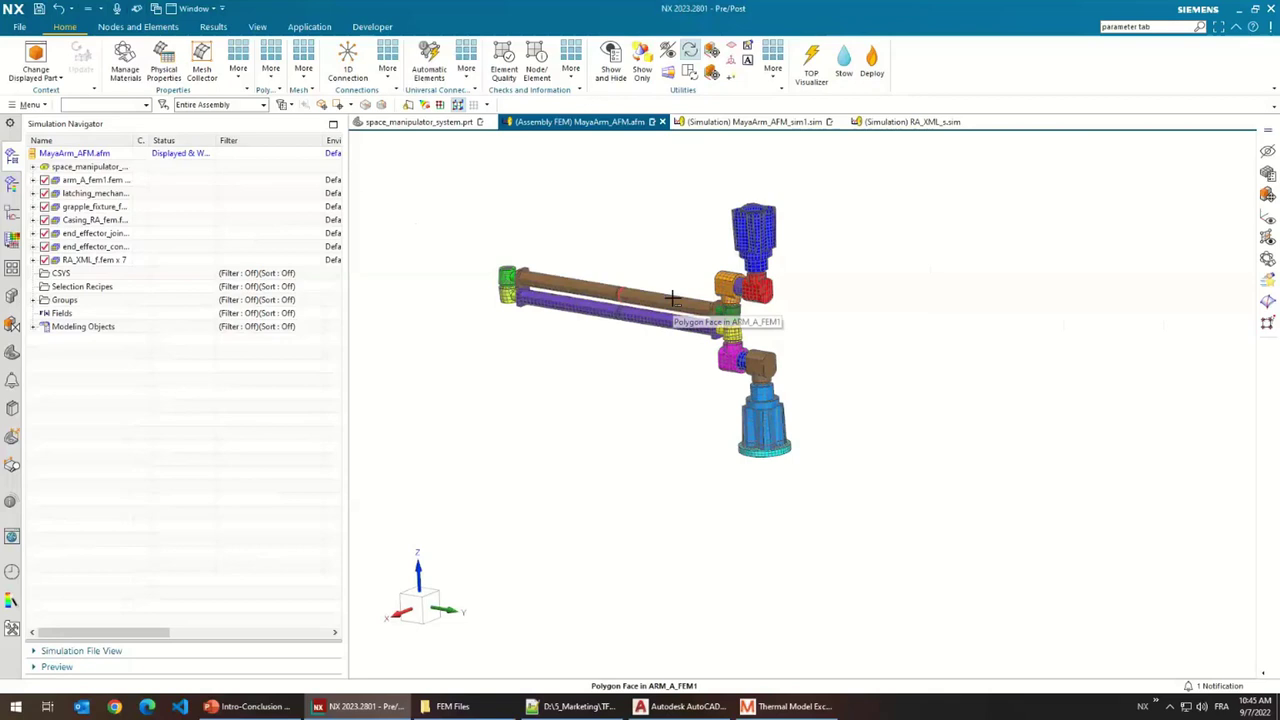
# - Widen the navigator's name column, then start a new solution in MayaArm_AFM_sim1.sim with Simcenter Nastran as the solver
pyautogui.moveTo(136, 140); pyautogui.dragTo(186, 140)
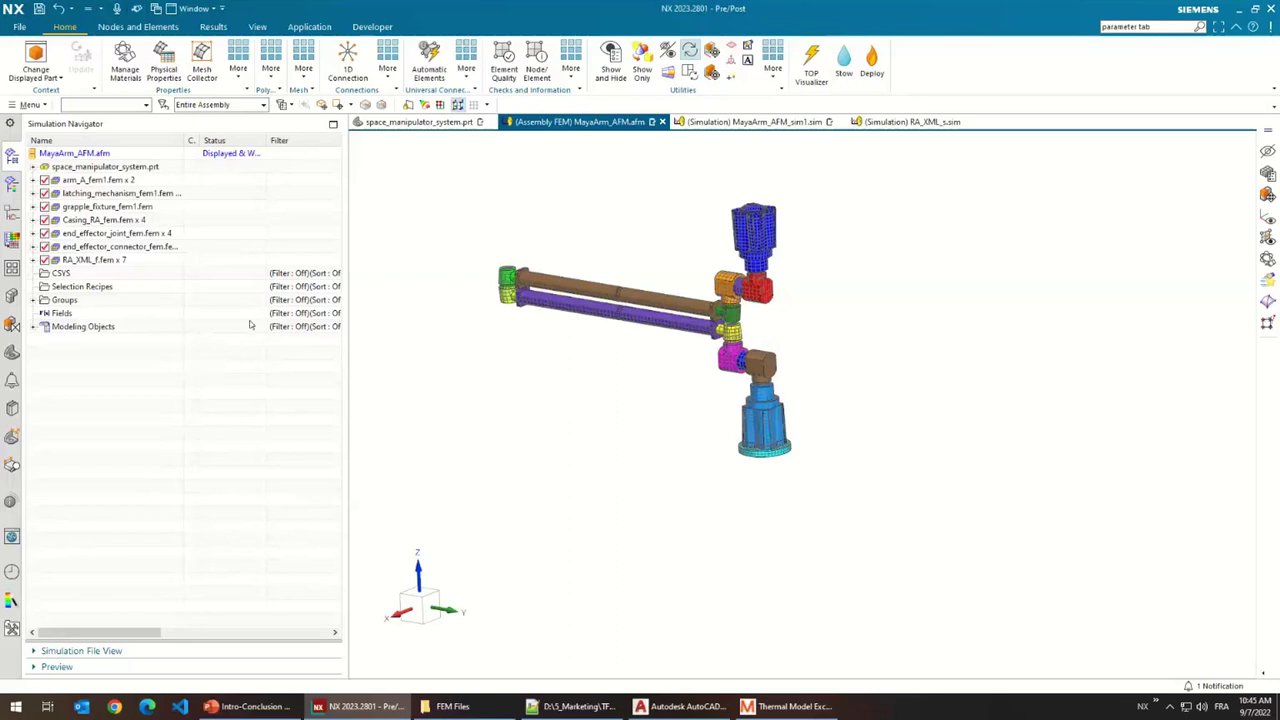
pyautogui.click(777, 124)
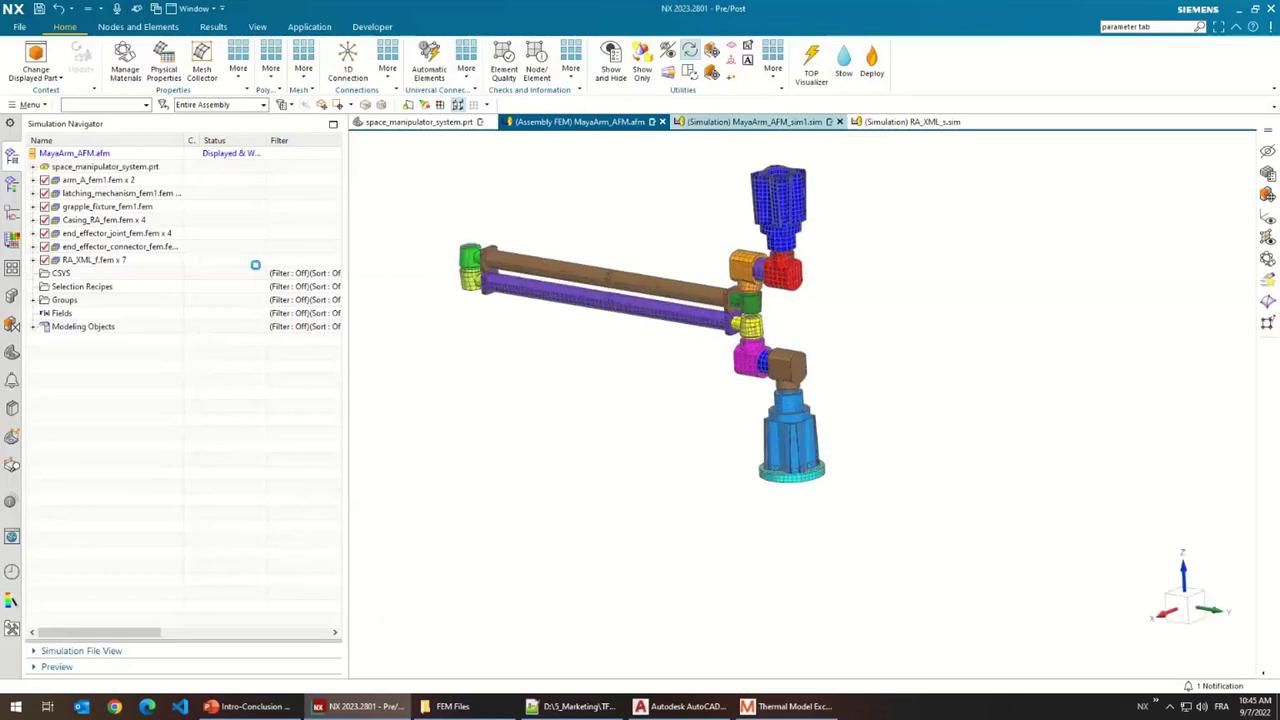
pyautogui.click(90, 153)
pyautogui.rightClick(90, 153)
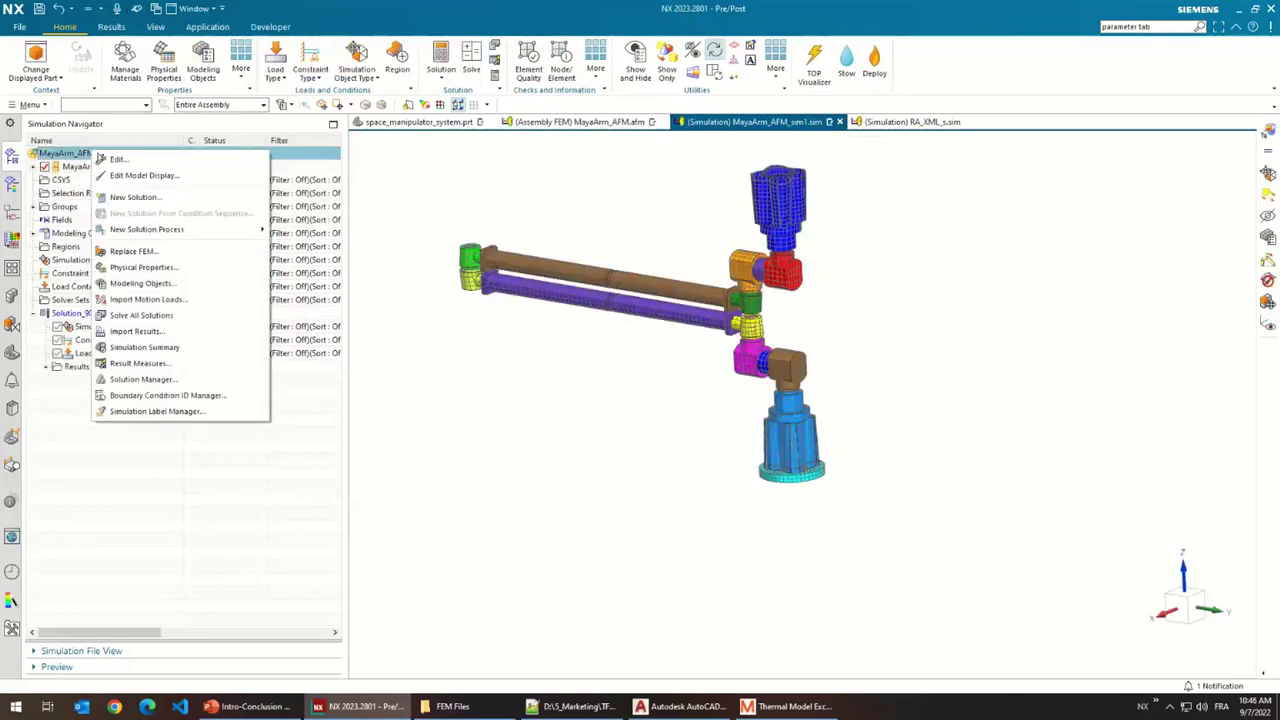
pyautogui.click(140, 198)
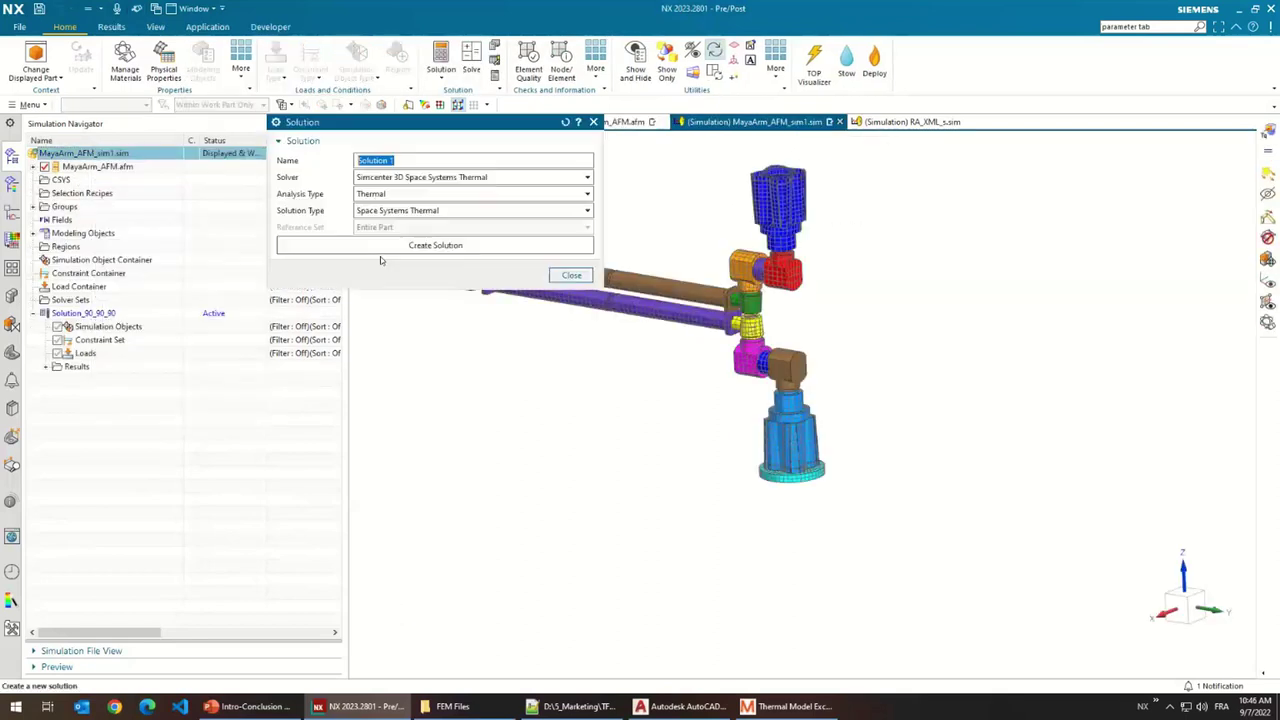
pyautogui.click(406, 180)
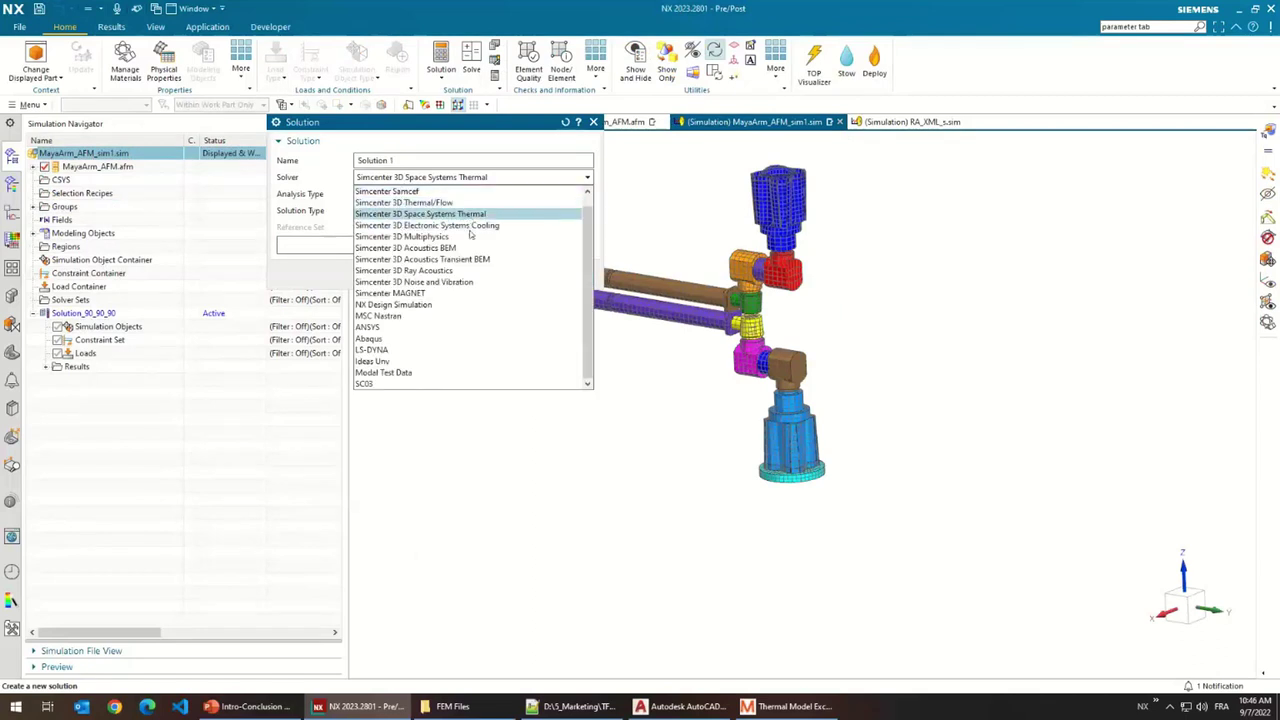
pyautogui.scroll(1, 412, 203)
pyautogui.click(395, 191)
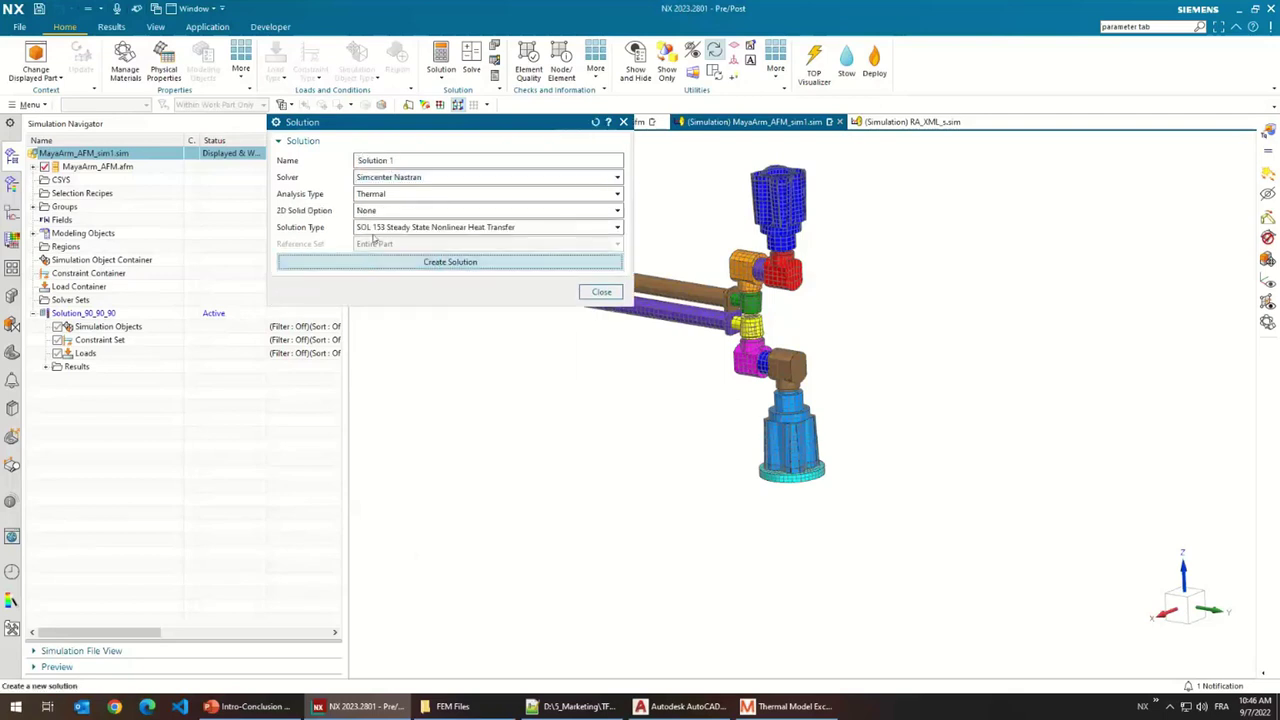
# - Set the analysis type to Structural and create the SOL 101 Linear Statics solution with its default settings
pyautogui.click(377, 228)
pyautogui.click(383, 242)
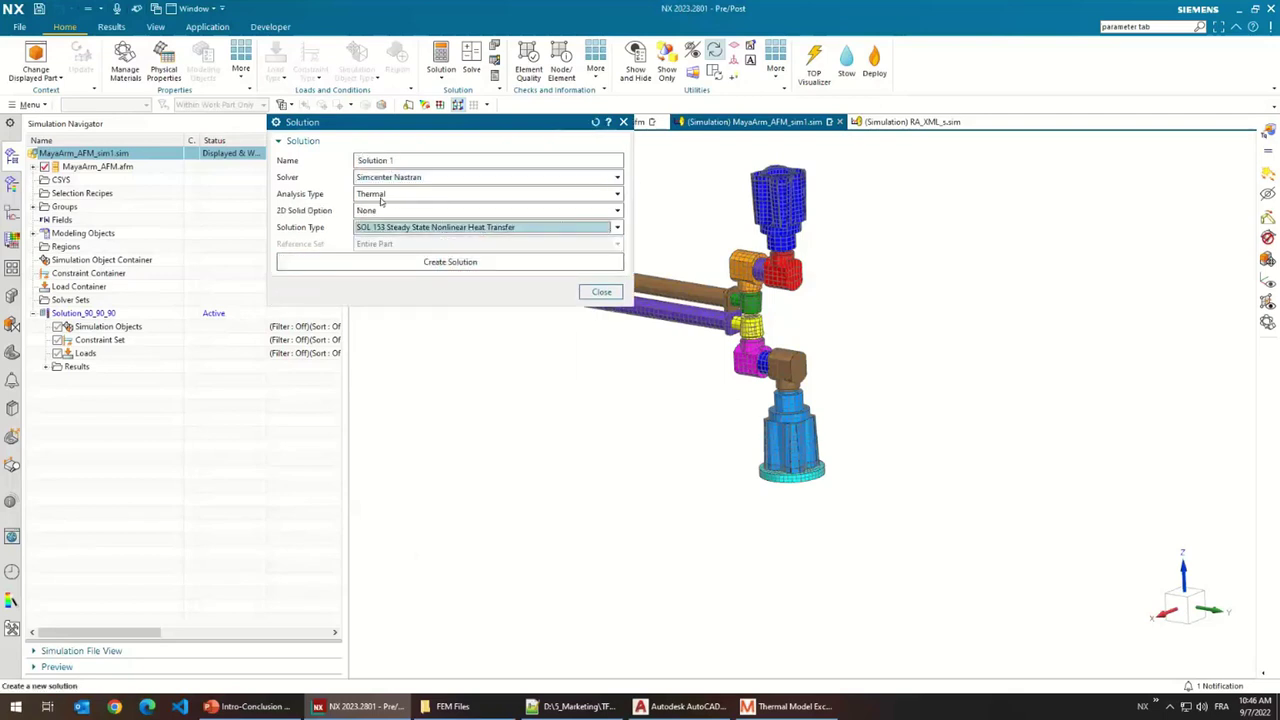
pyautogui.click(384, 194)
pyautogui.click(377, 241)
pyautogui.click(340, 263)
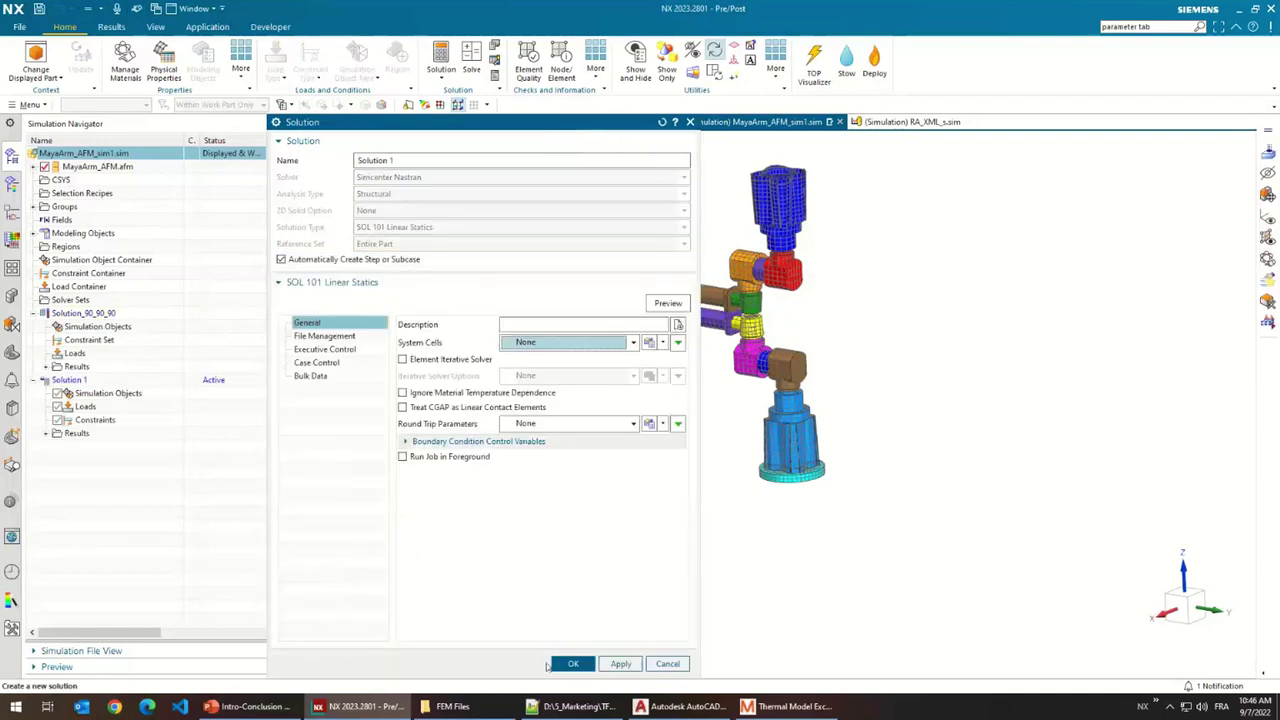
pyautogui.middleClick(109, 453)
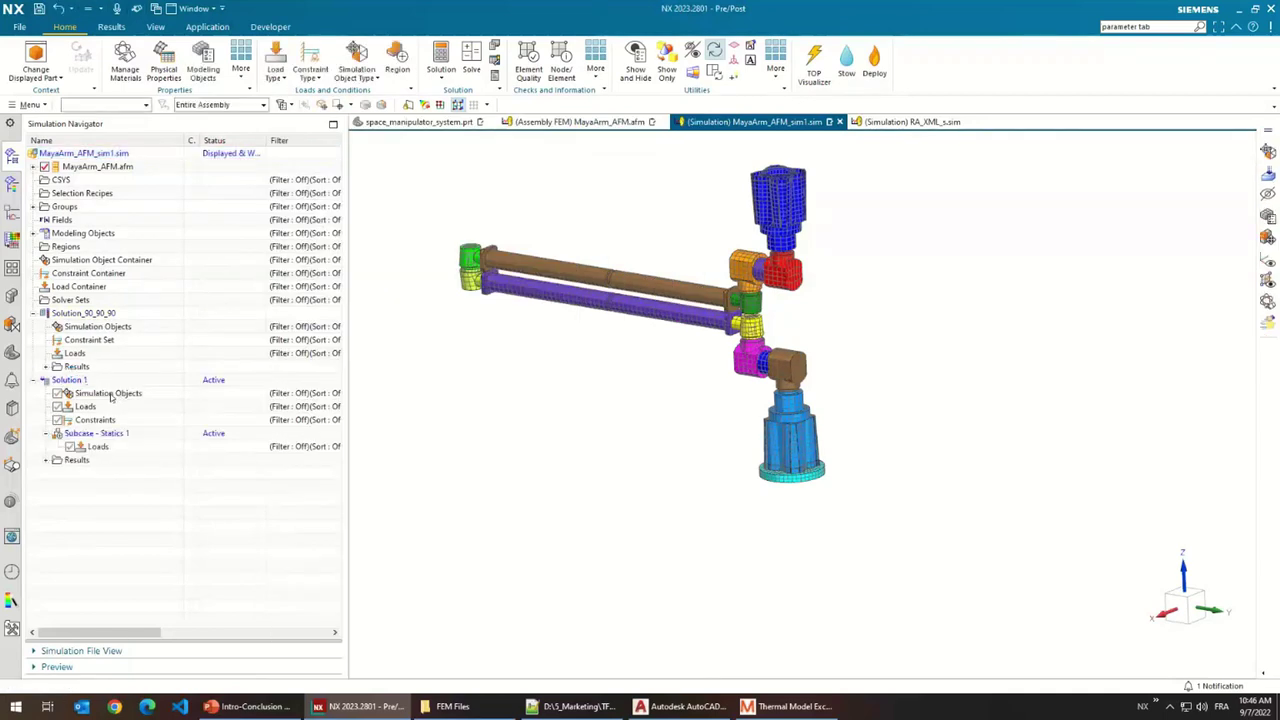
# - Review the simulation object types offered for the structural Solution 1 without creating one
pyautogui.rightClick(112, 394)
pyautogui.moveTo(195, 426)
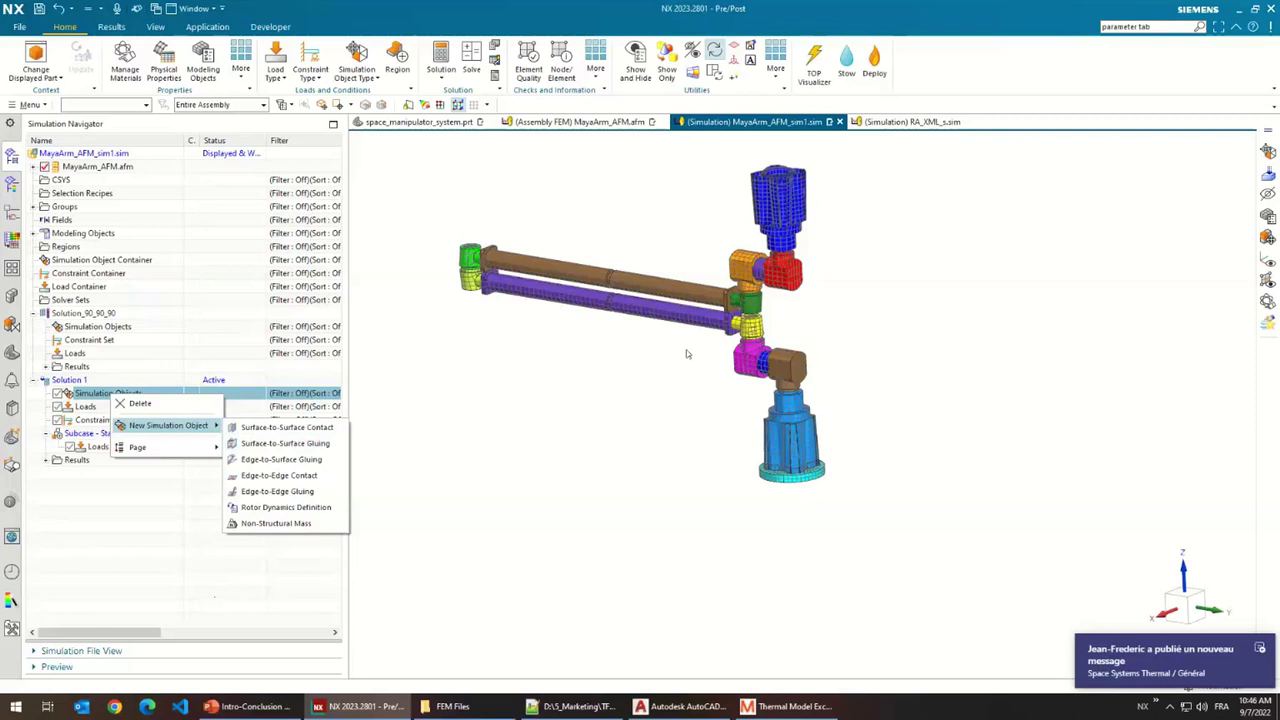
pyautogui.click(106, 560)
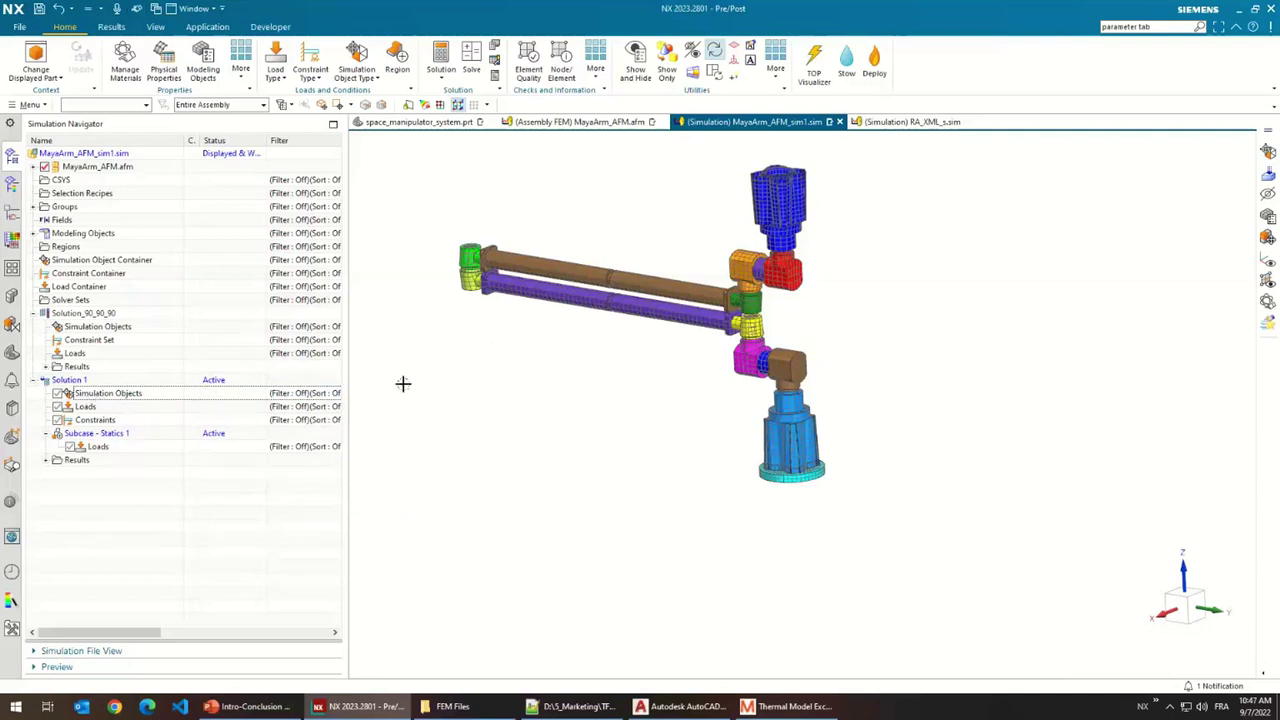
# - Activate Solution_90_90_90 and review its Surface-to-Surface Contact options without creating the contact
pyautogui.doubleClick(76, 314)
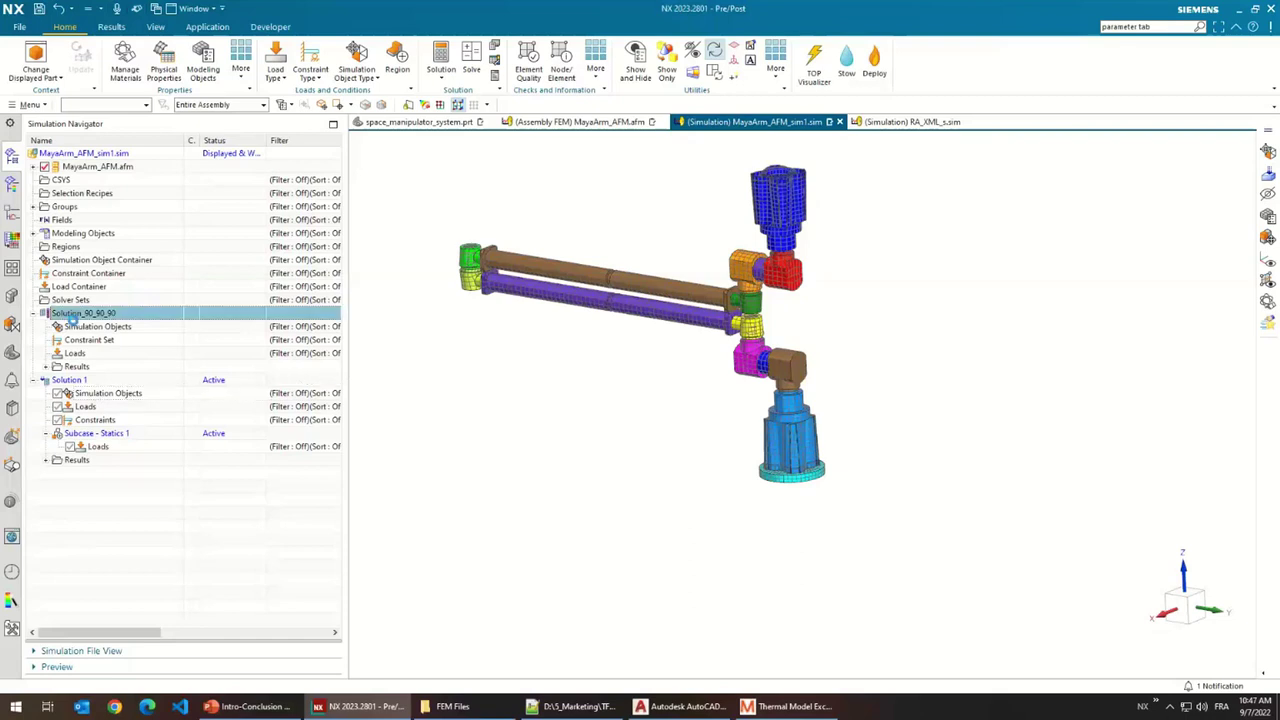
pyautogui.click(88, 330)
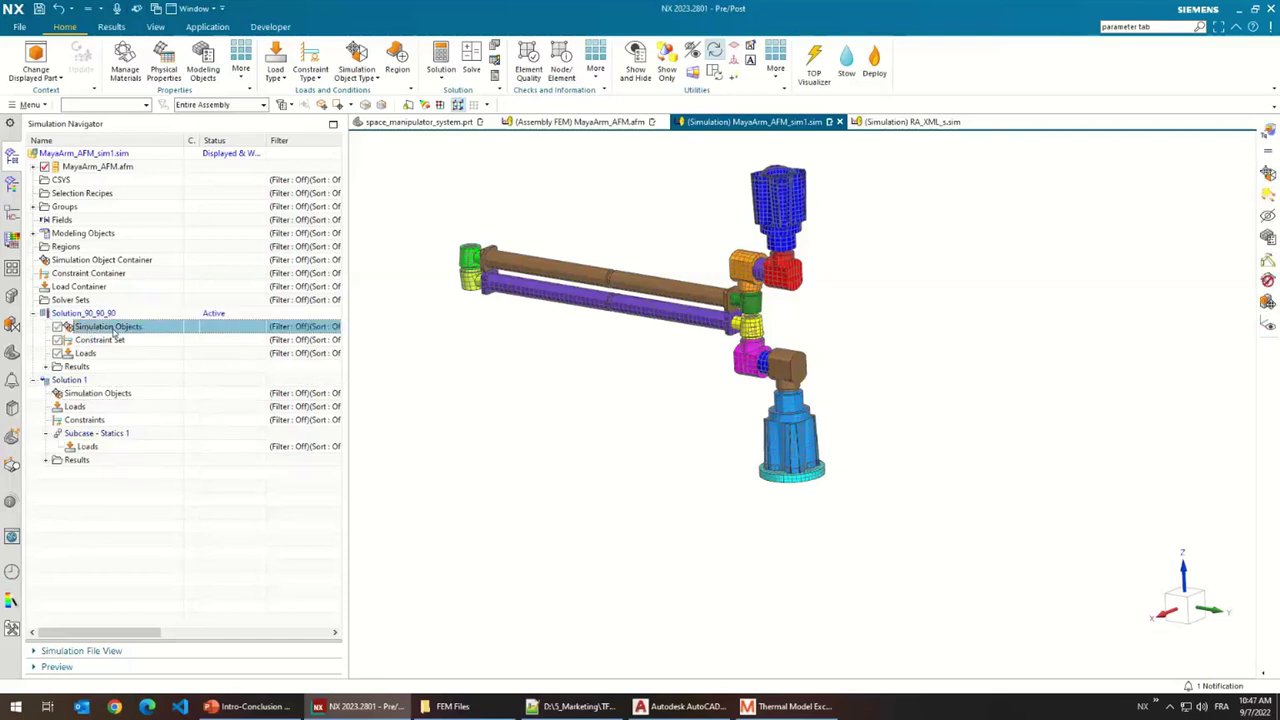
pyautogui.rightClick(113, 332)
pyautogui.moveTo(198, 341)
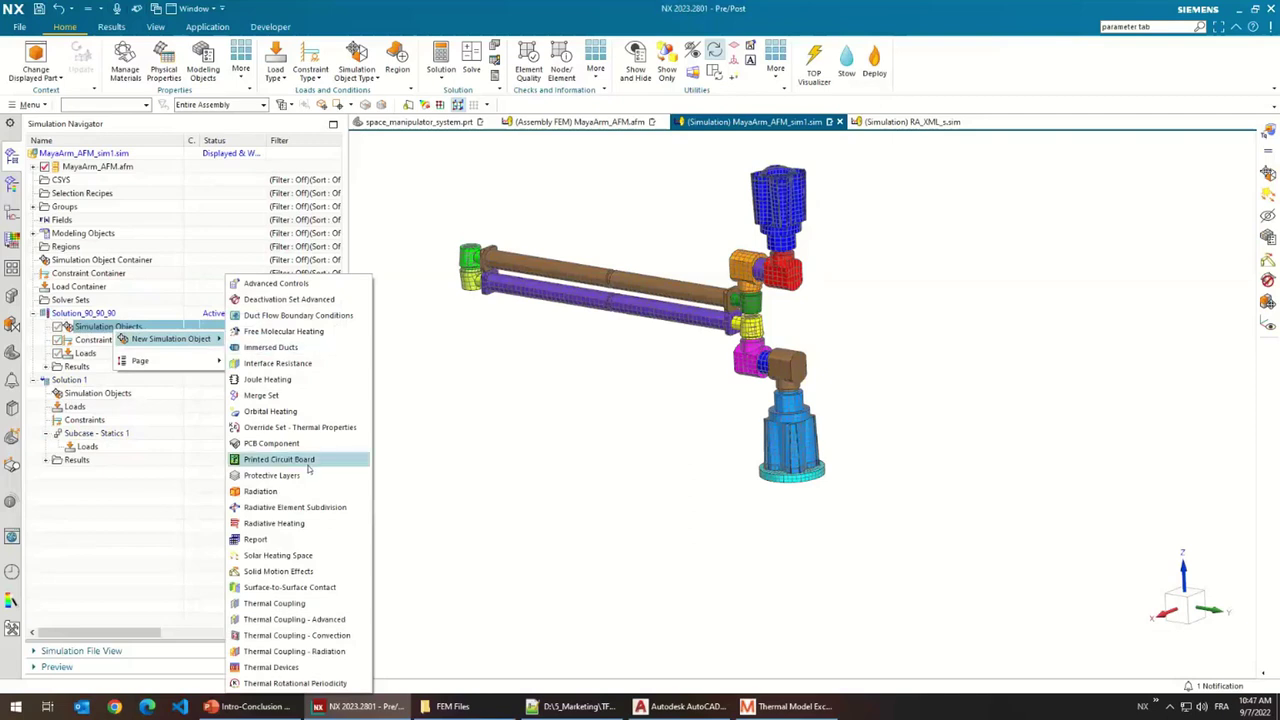
pyautogui.click(290, 587)
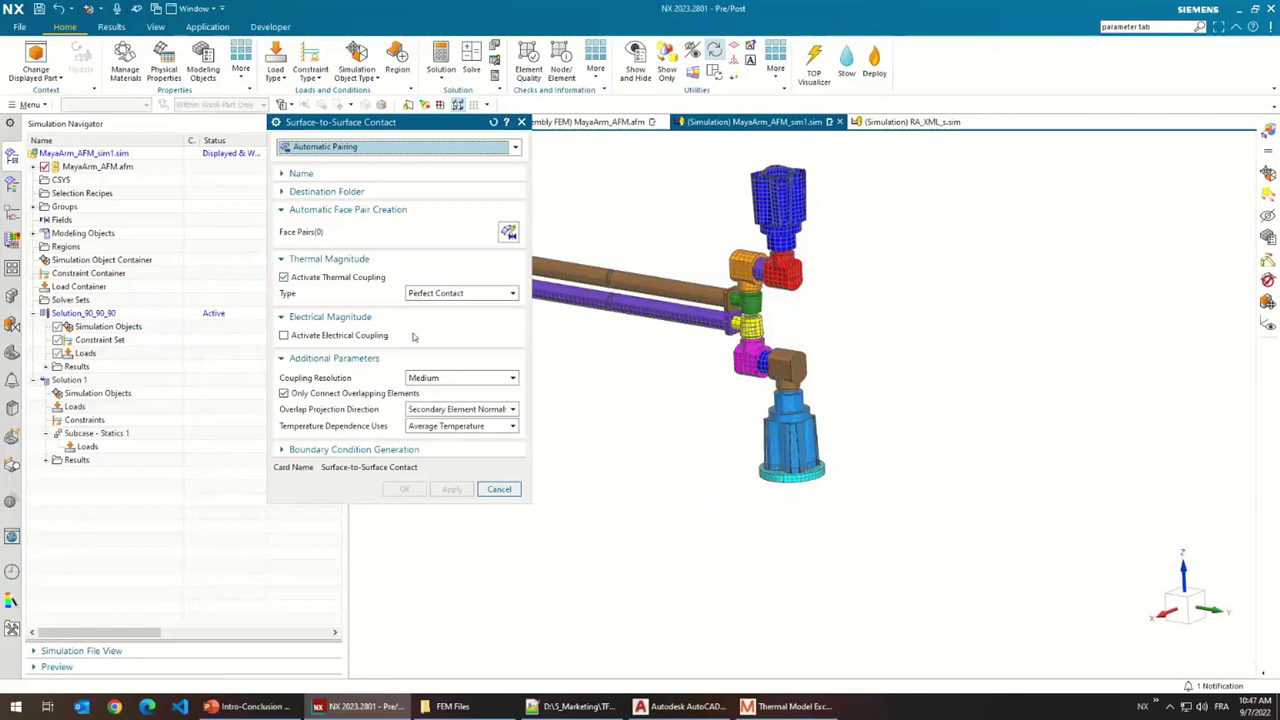
pyautogui.click(499, 489)
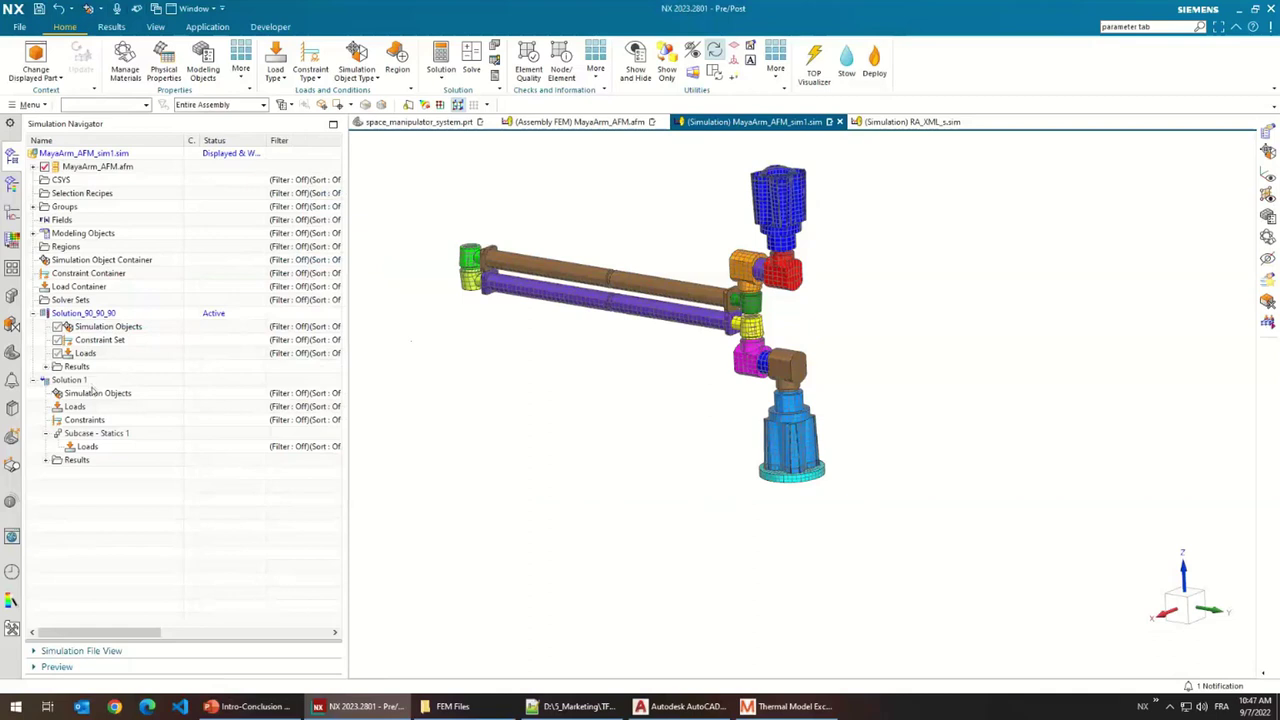
# - Switch to the PowerPoint presentation, point out the presenter's e-mail on the What's Next? slide and return to NX
pyautogui.click(85, 380)
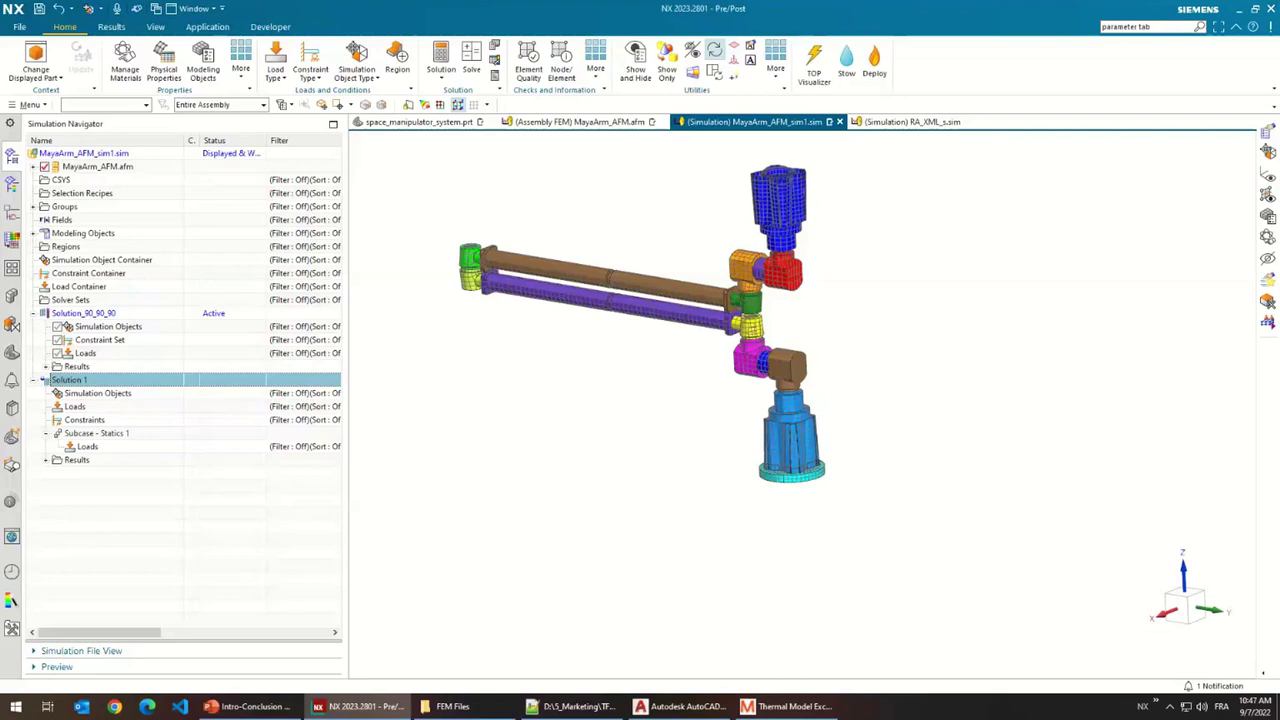
pyautogui.click(275, 707)
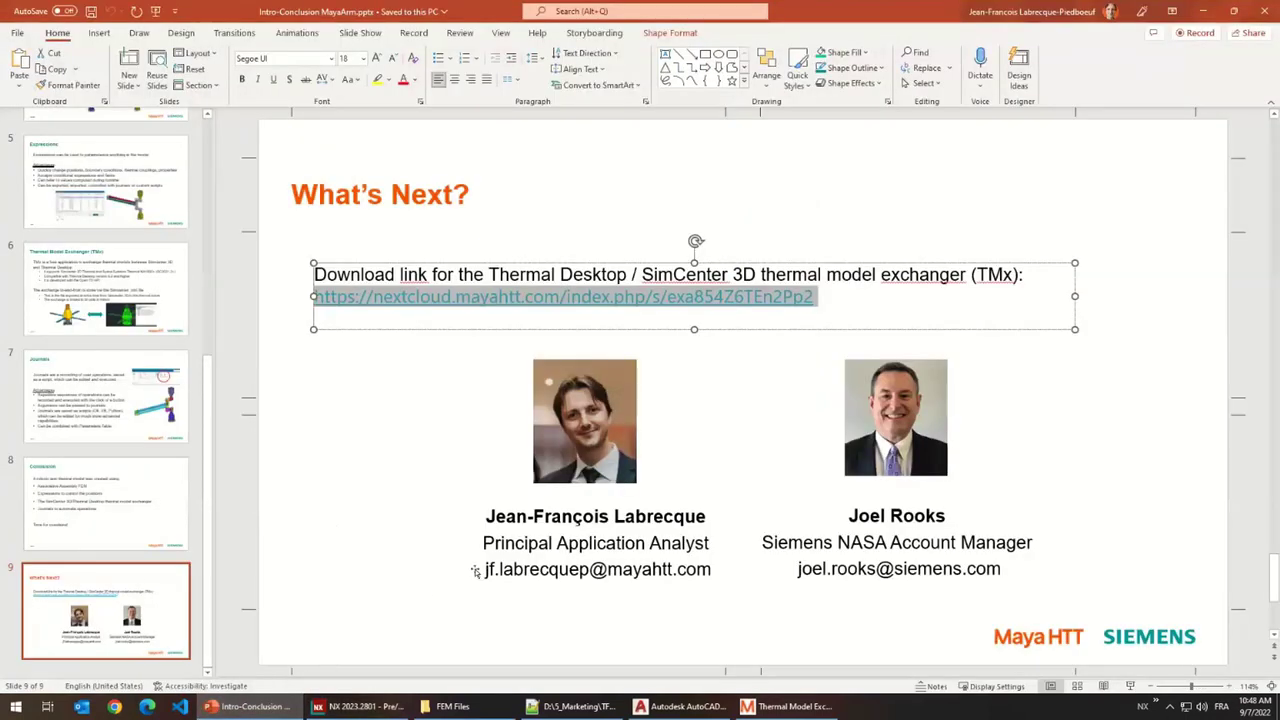
pyautogui.click(340, 545)
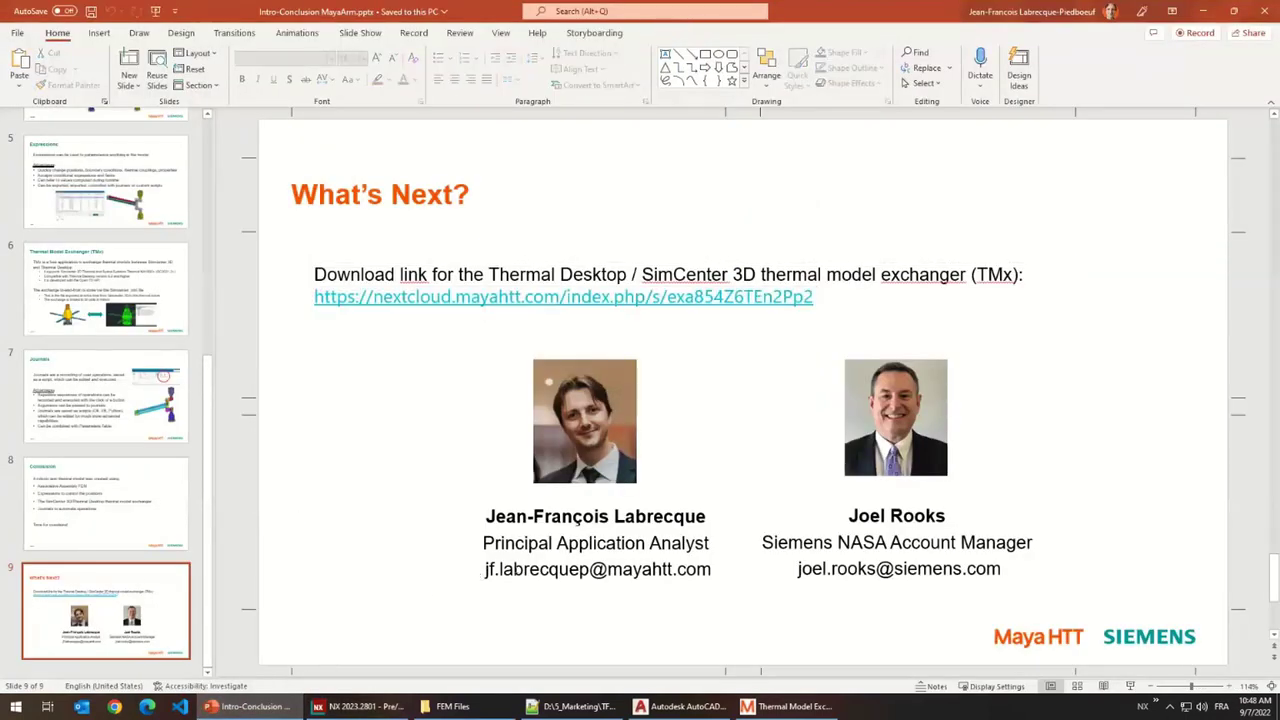
pyautogui.doubleClick(537, 569)
pyautogui.click(286, 587)
pyautogui.click(1203, 10)
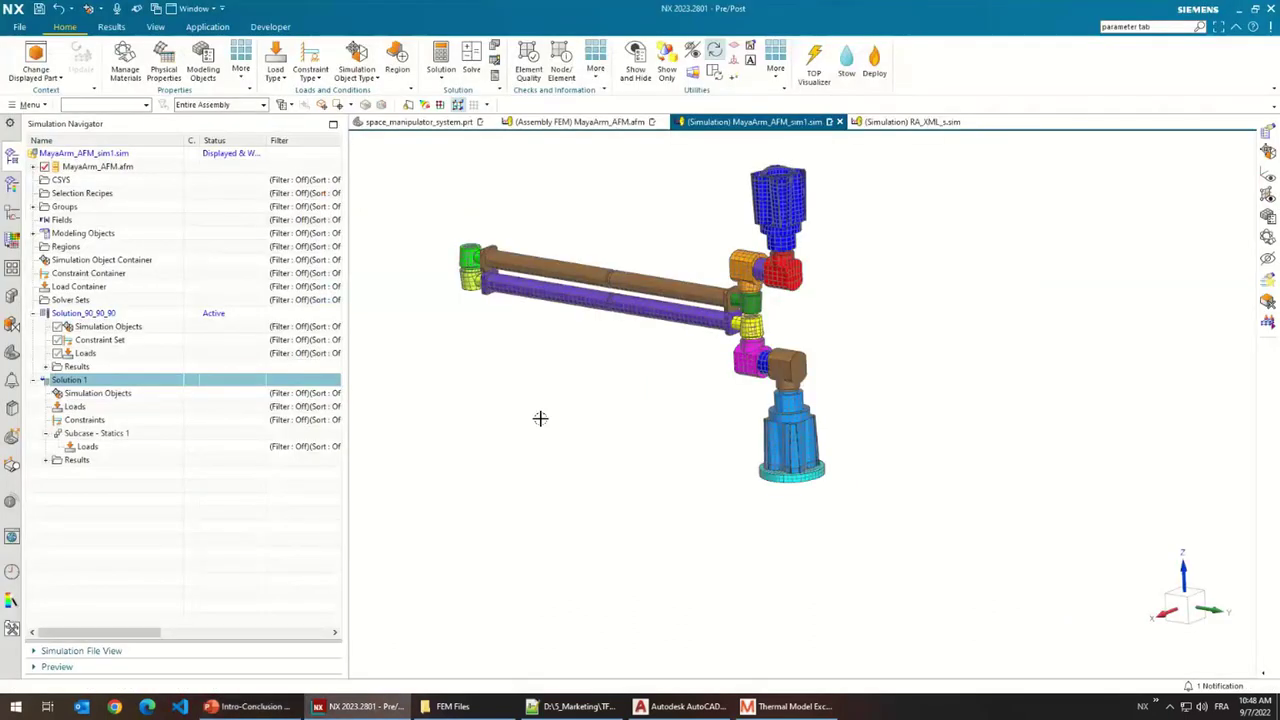
# - Check the simulation file's user defined expressions in an enlarged Expressions dialog and close it without changes
pyautogui.hotkey('ctrl', 'e')
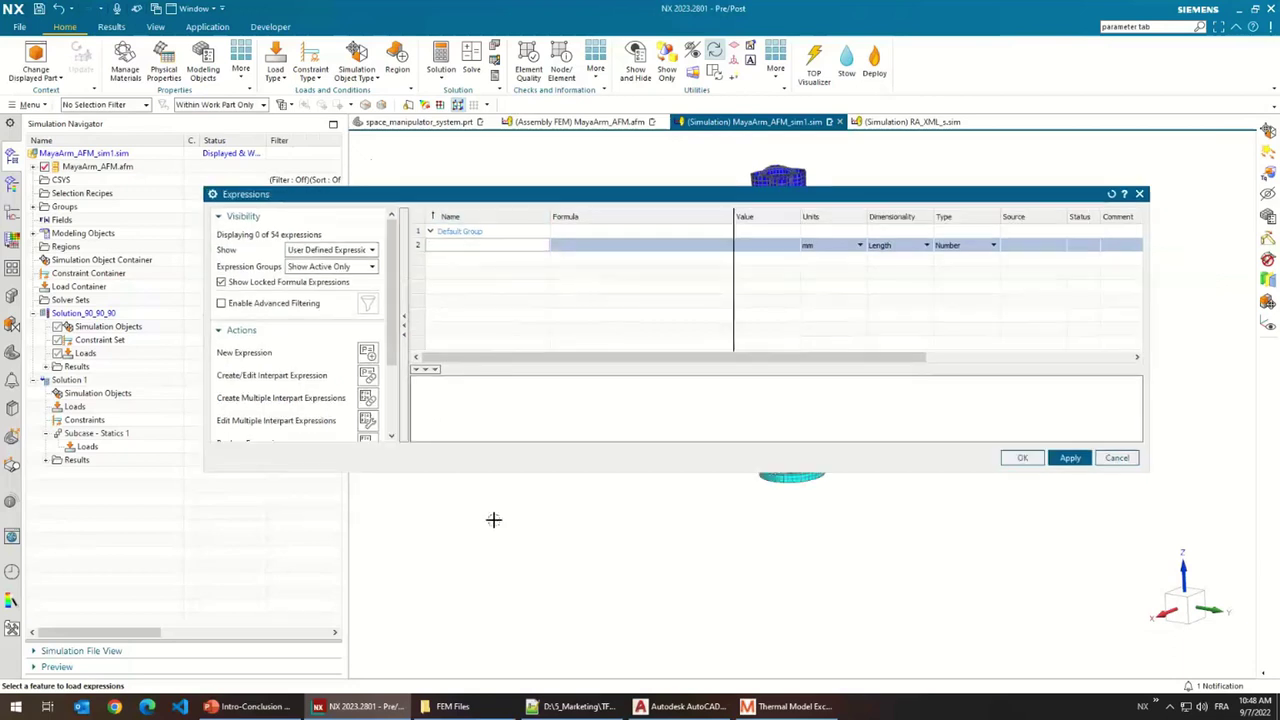
pyautogui.moveTo(480, 470); pyautogui.dragTo(491, 567)
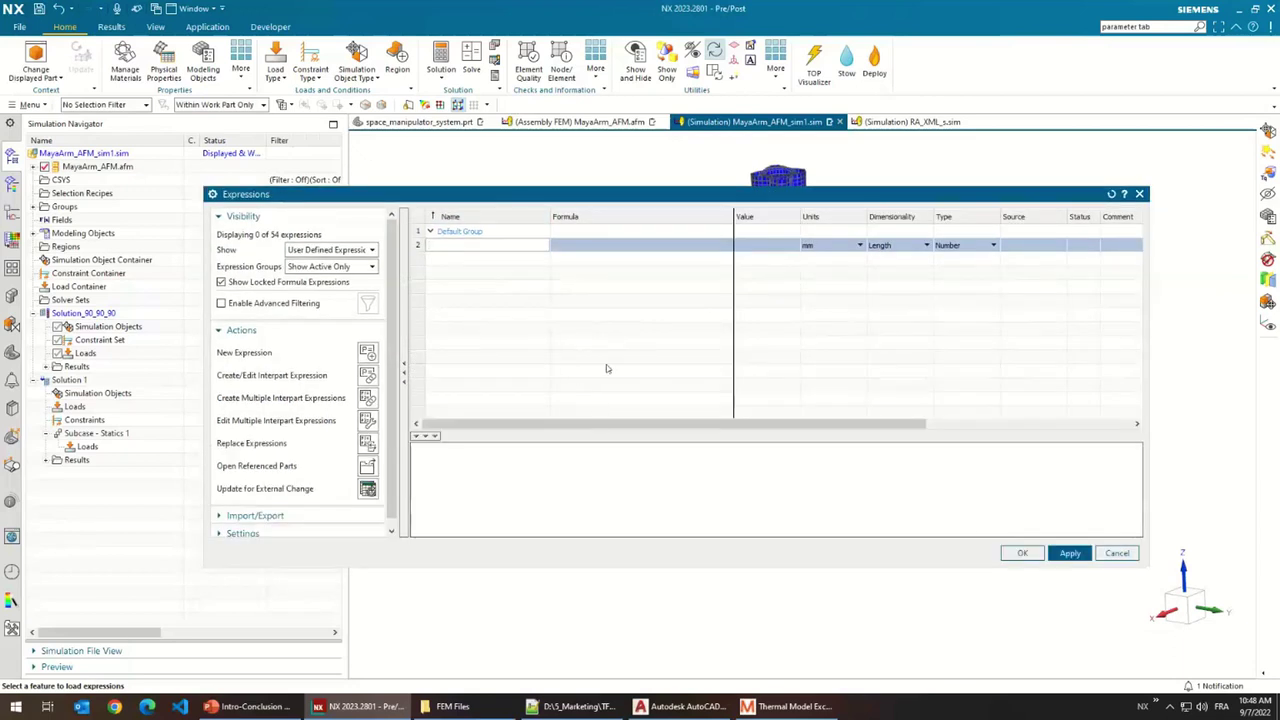
pyautogui.click(1114, 550)
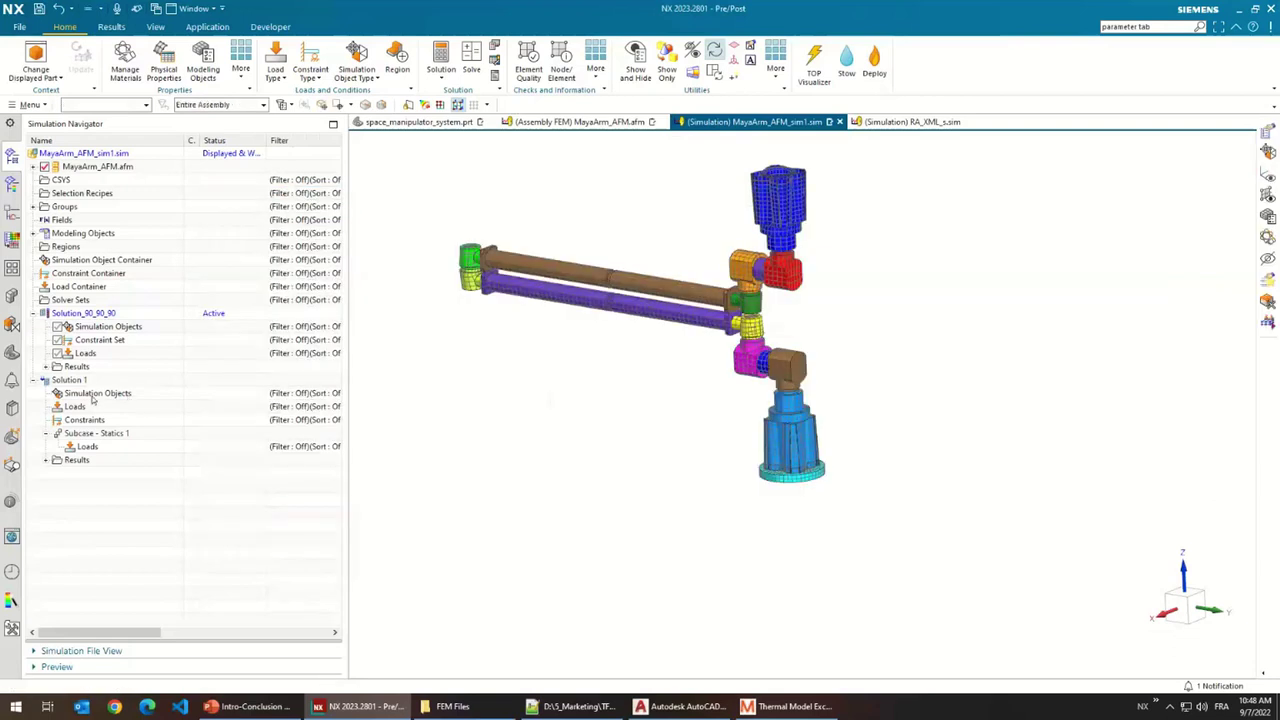
# - Start a new Thermal Coupling simulation object in Solution_90_90_90
pyautogui.click(98, 398)
pyautogui.rightClick(98, 398)
pyautogui.click(100, 326)
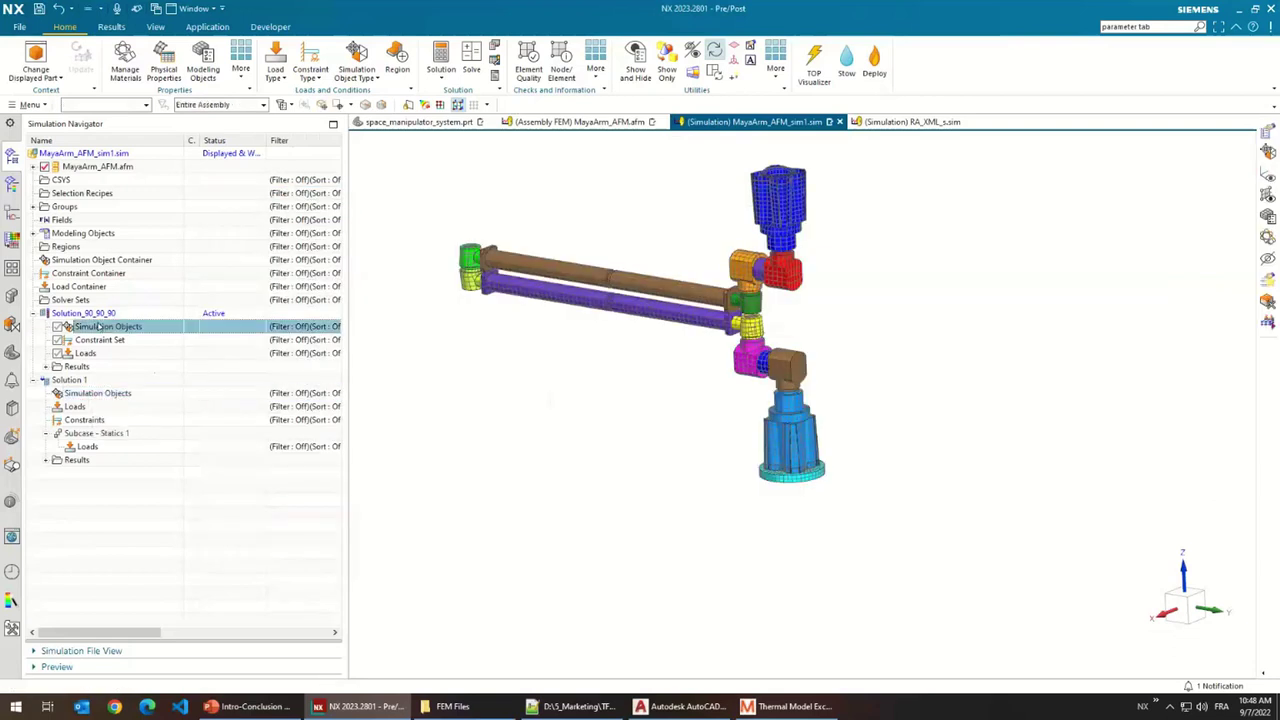
pyautogui.rightClick(100, 326)
pyautogui.moveTo(150, 331)
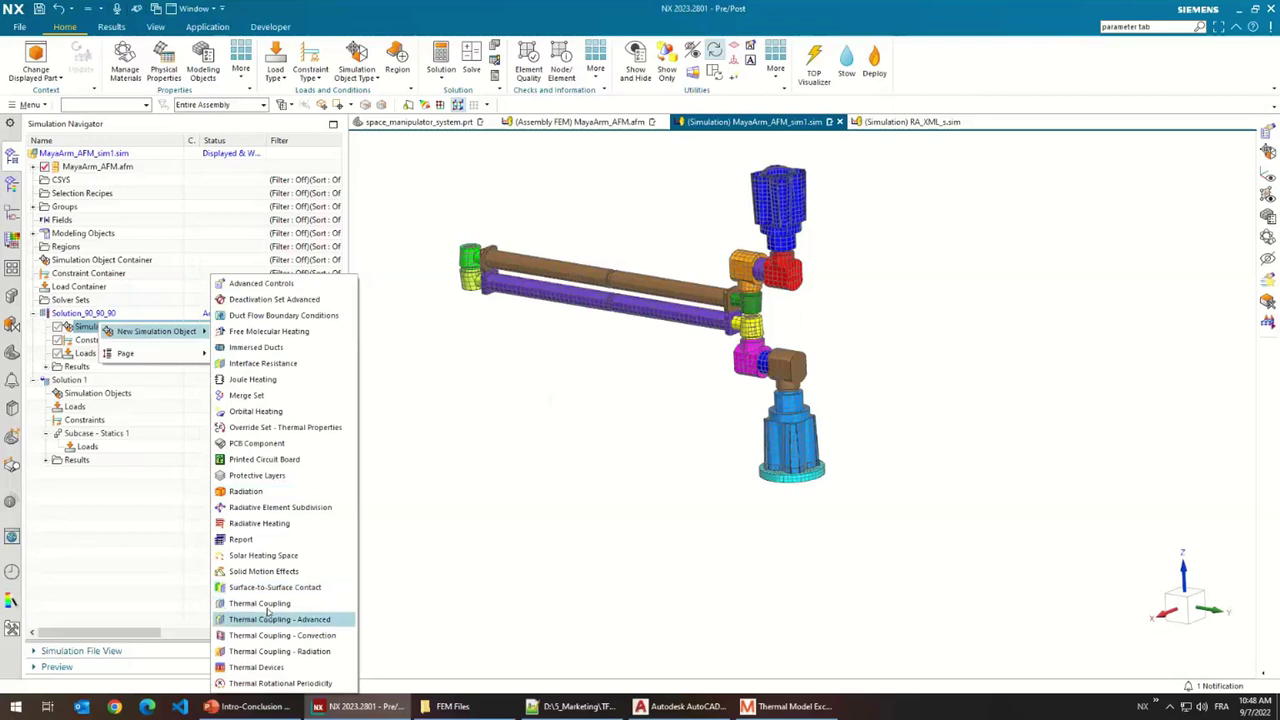
pyautogui.click(290, 603)
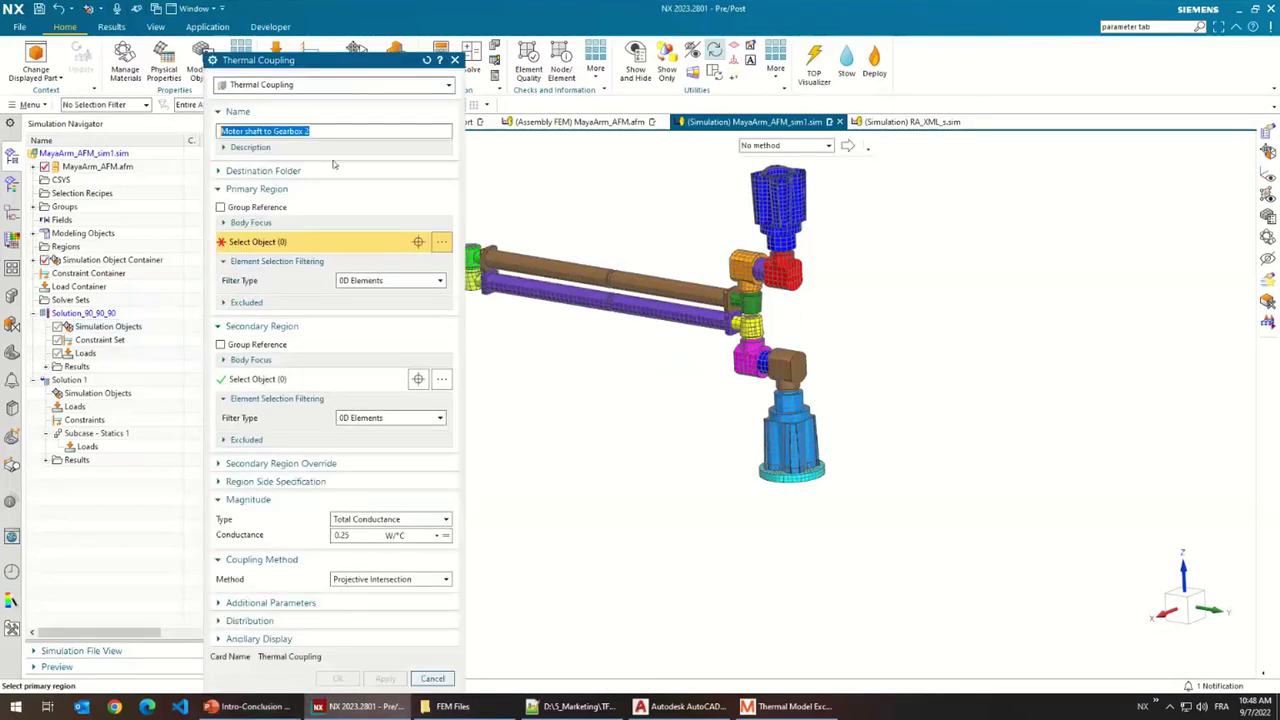
# - Choose Feature Angle Elements as the selection method and set the primary region's element filter to 2D Elements
pyautogui.scroll(-4, 689, 191)
pyautogui.click(781, 148)
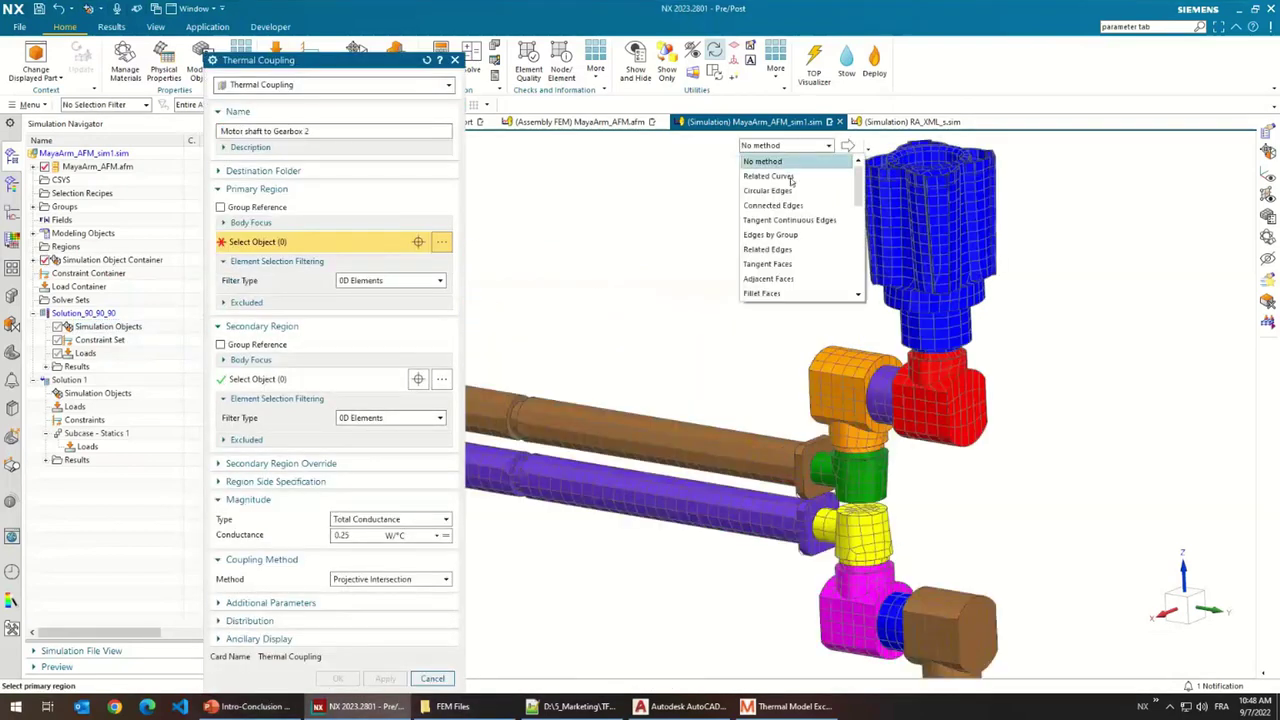
pyautogui.scroll(-1, 864, 232)
pyautogui.scroll(-2, 864, 232)
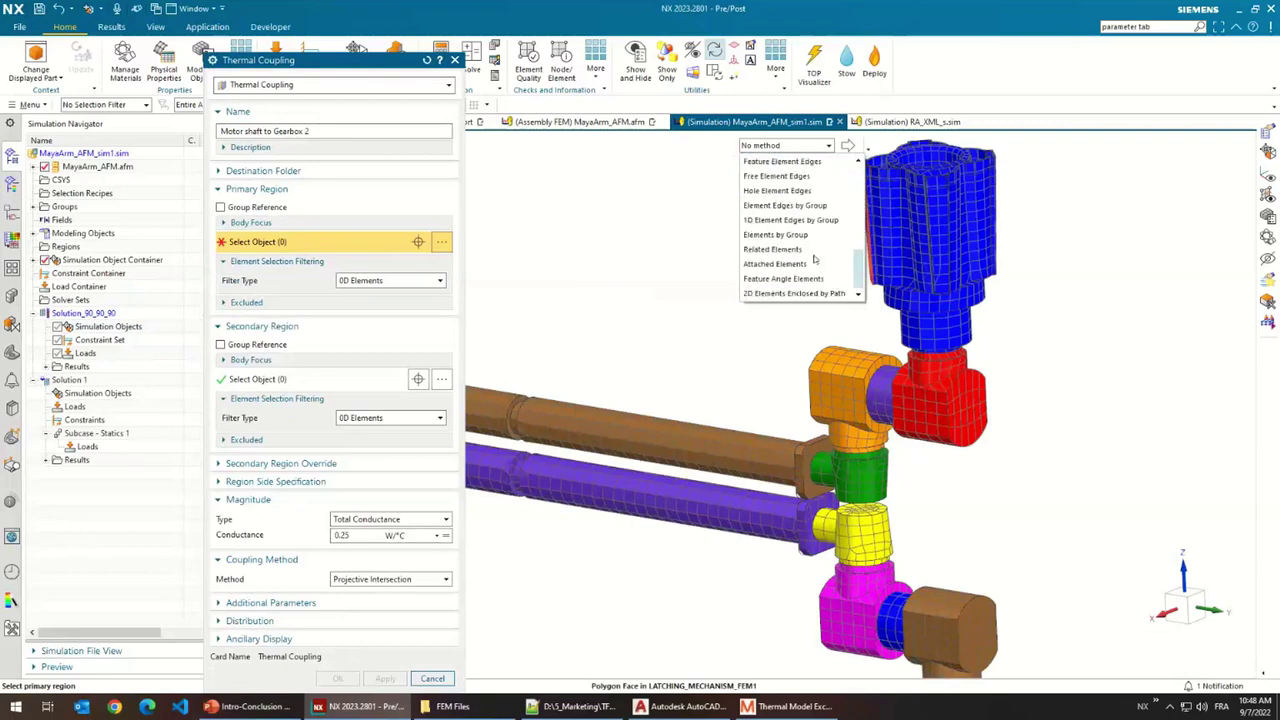
pyautogui.click(790, 279)
pyautogui.scroll(-3, 793, 449)
pyautogui.scroll(-2, 793, 449)
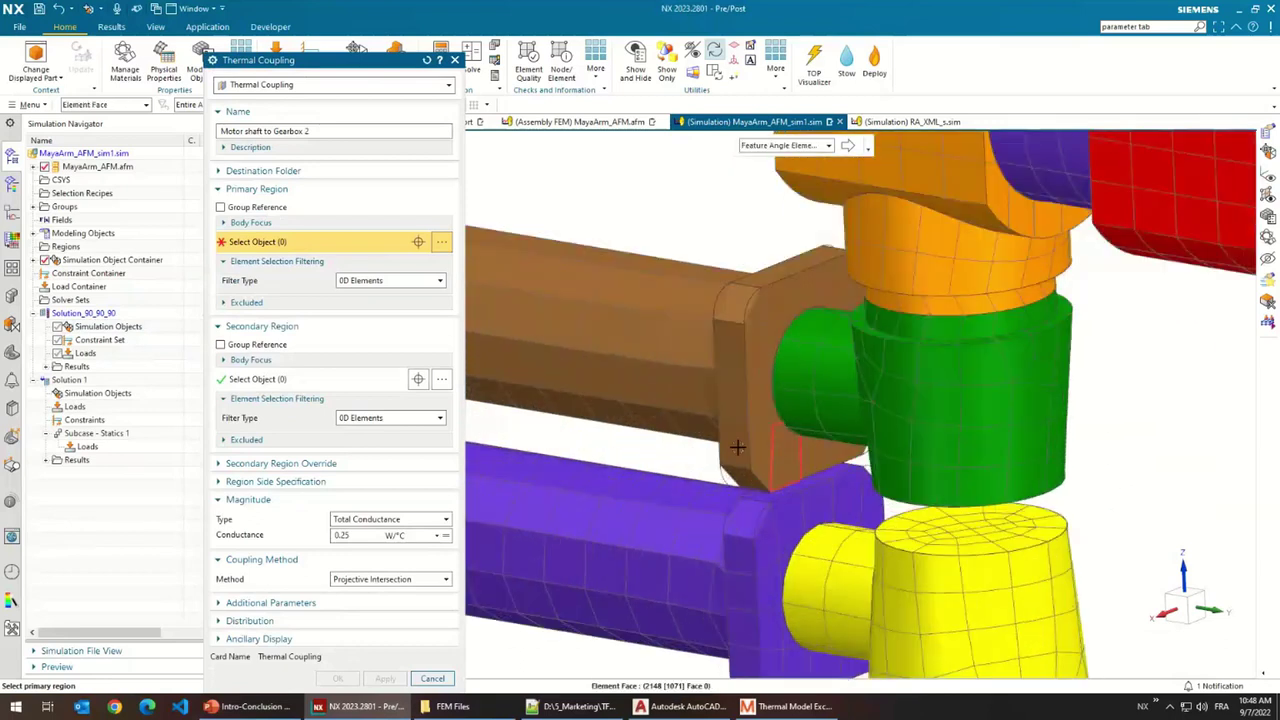
pyautogui.click(374, 283)
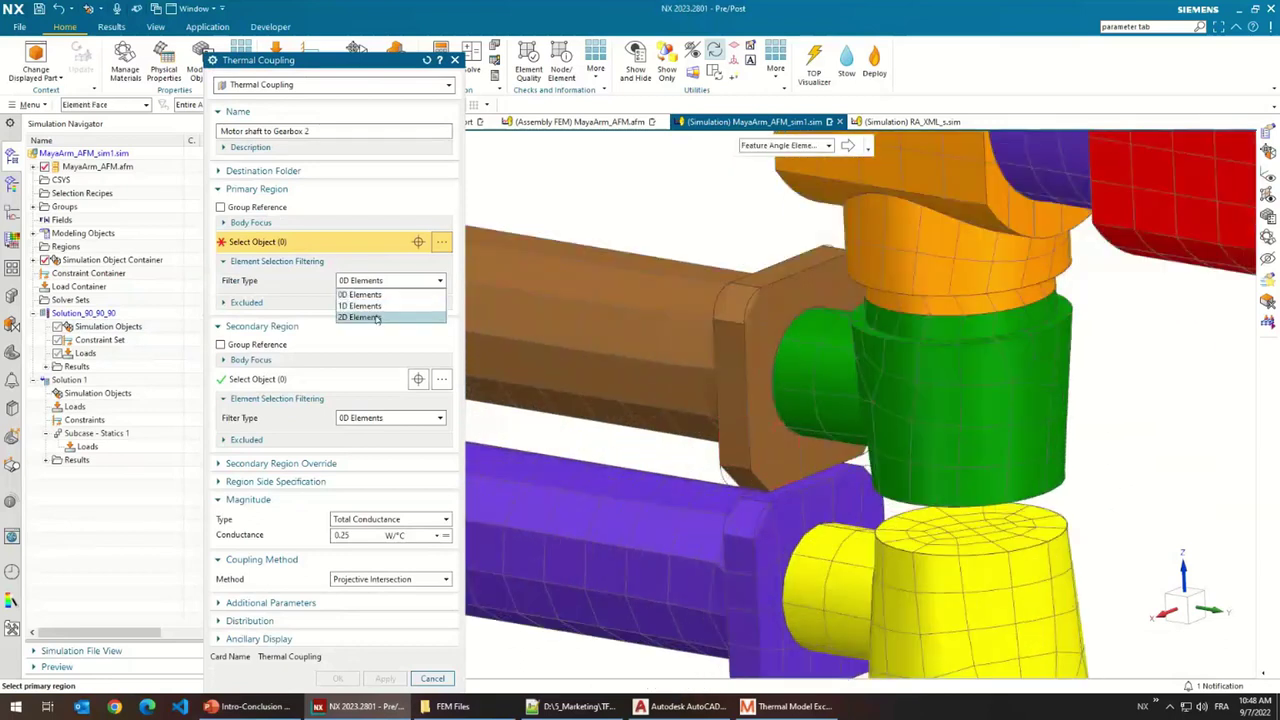
pyautogui.click(362, 318)
# - Select the elements on the brown arm's end flange face as the primary region using Feature Angle Elements
pyautogui.click(730, 354)
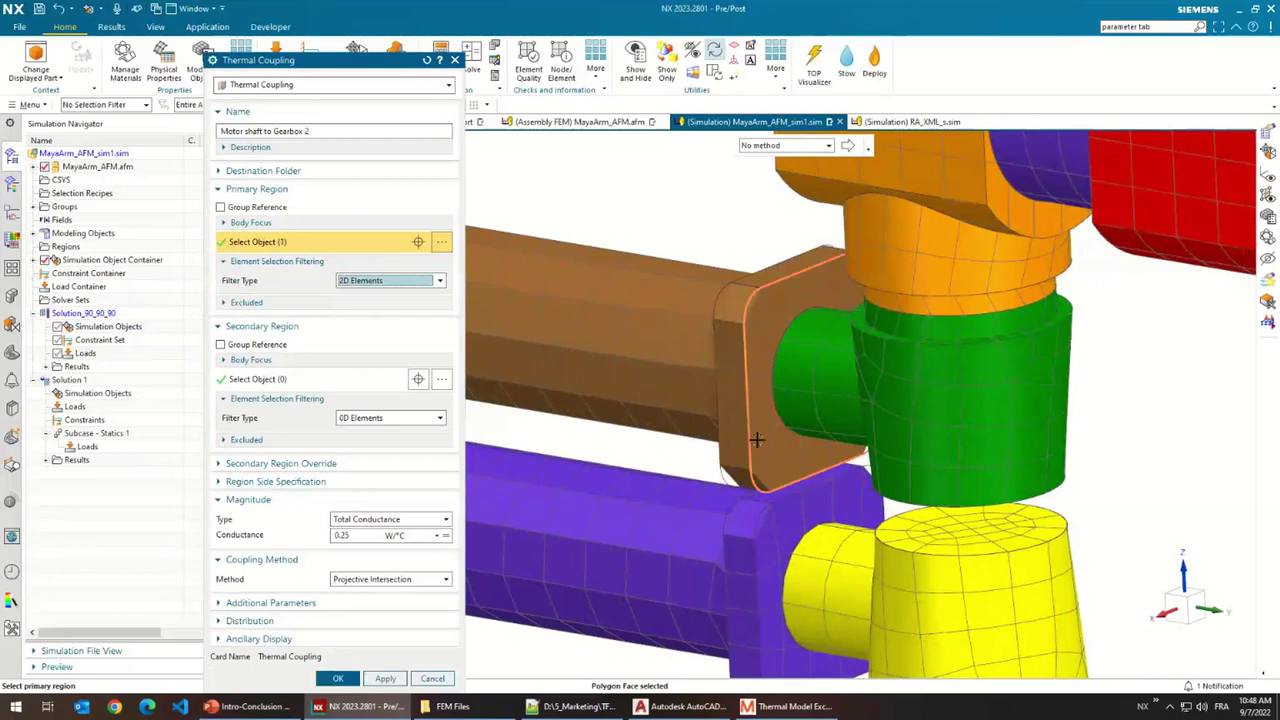
pyautogui.click(790, 146)
pyautogui.click(810, 278)
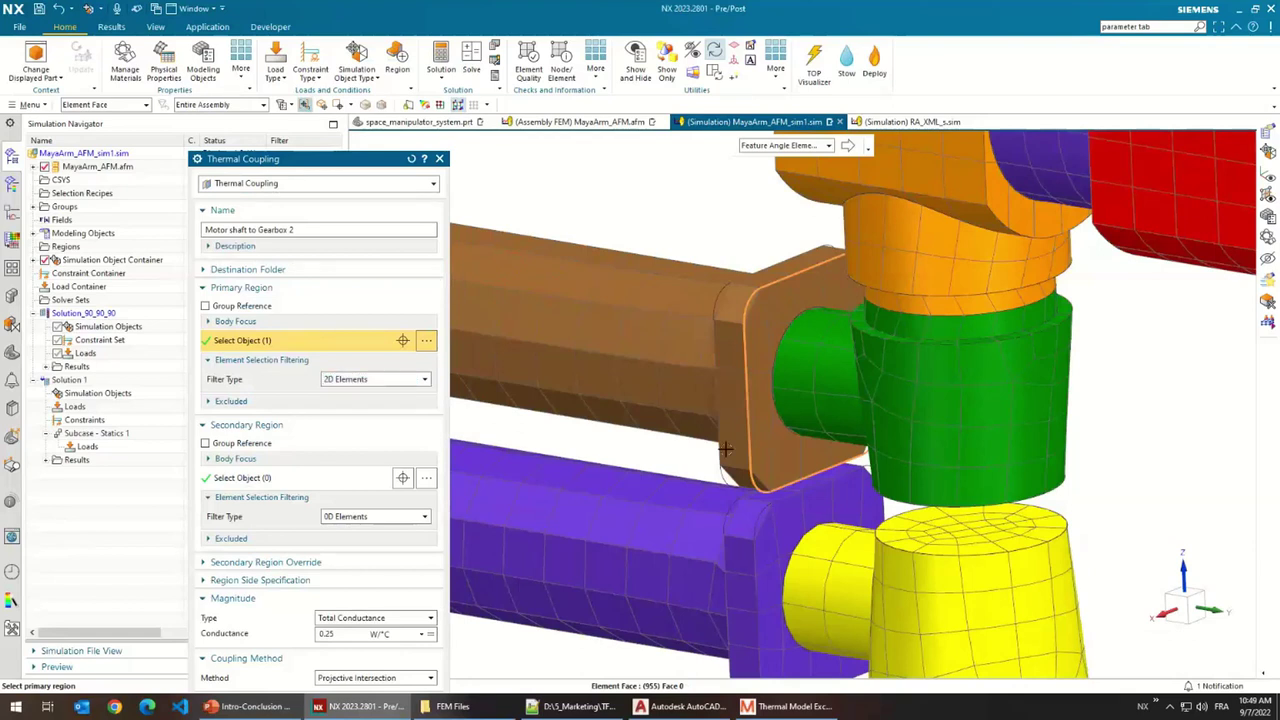
pyautogui.click(768, 408)
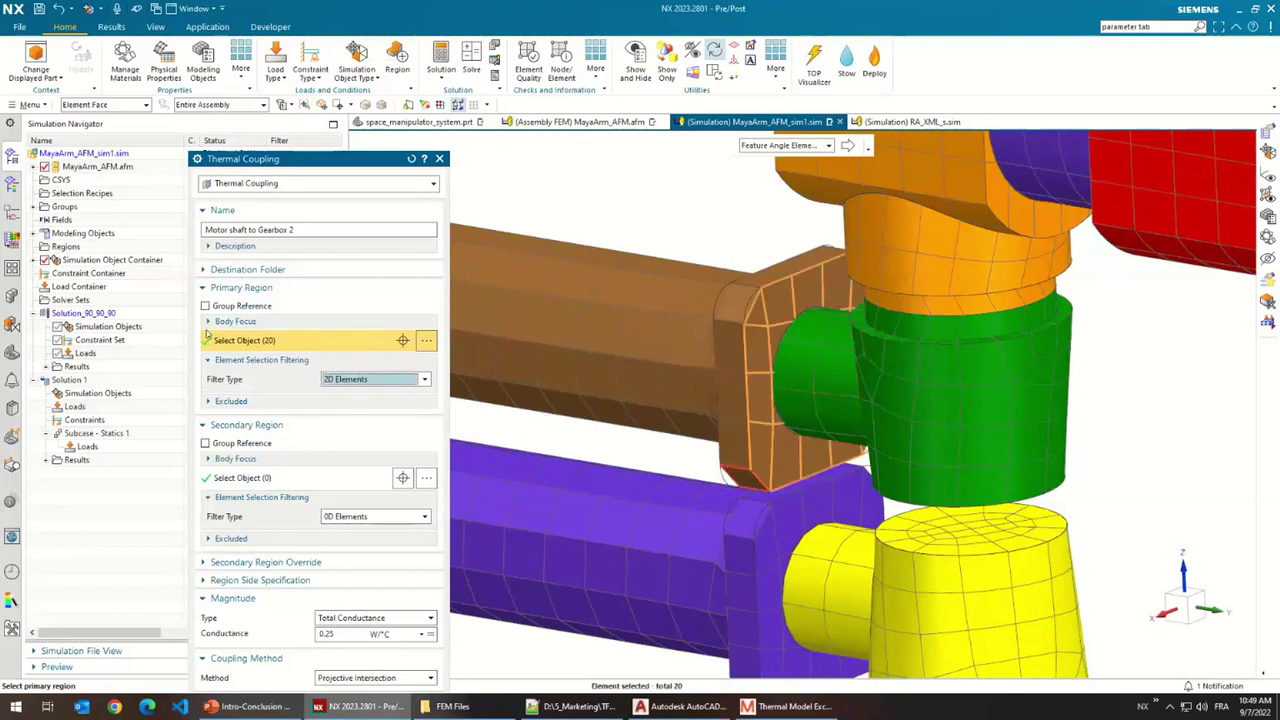
# - Activate the secondary region selection with the Feature Angle Elements method and set its element filter to 2D Elements
pyautogui.click(255, 477)
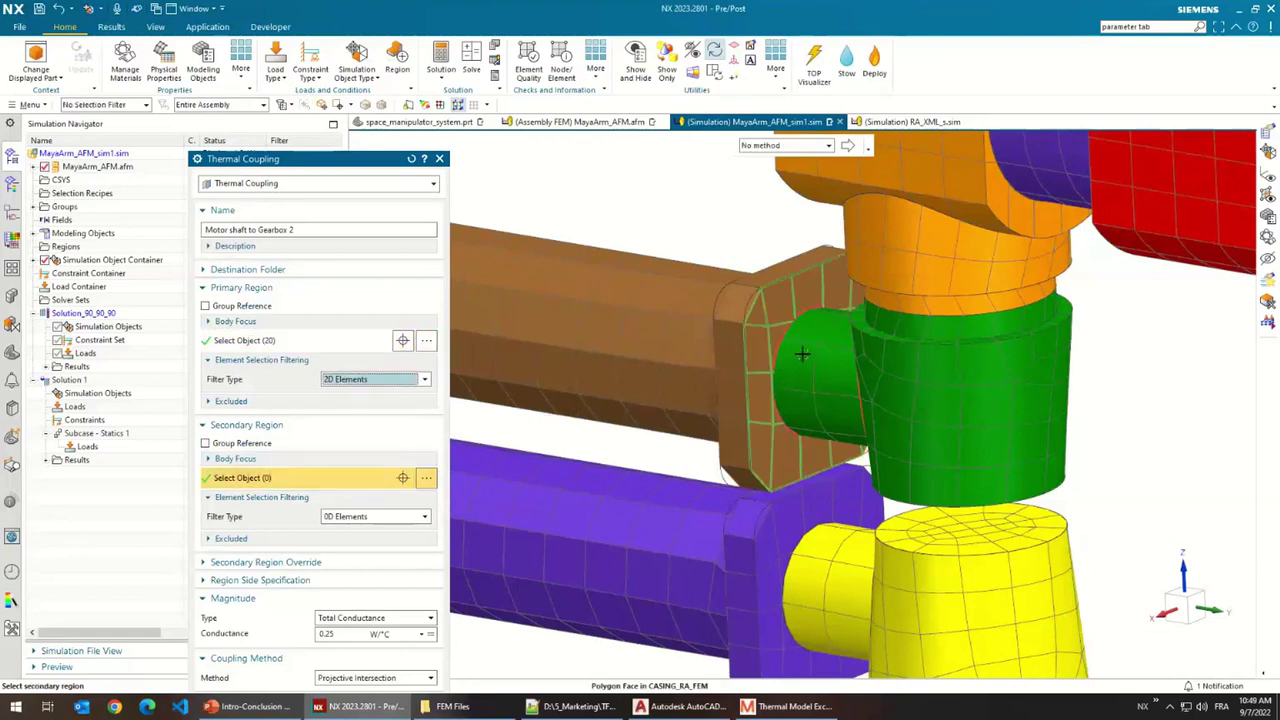
pyautogui.click(760, 146)
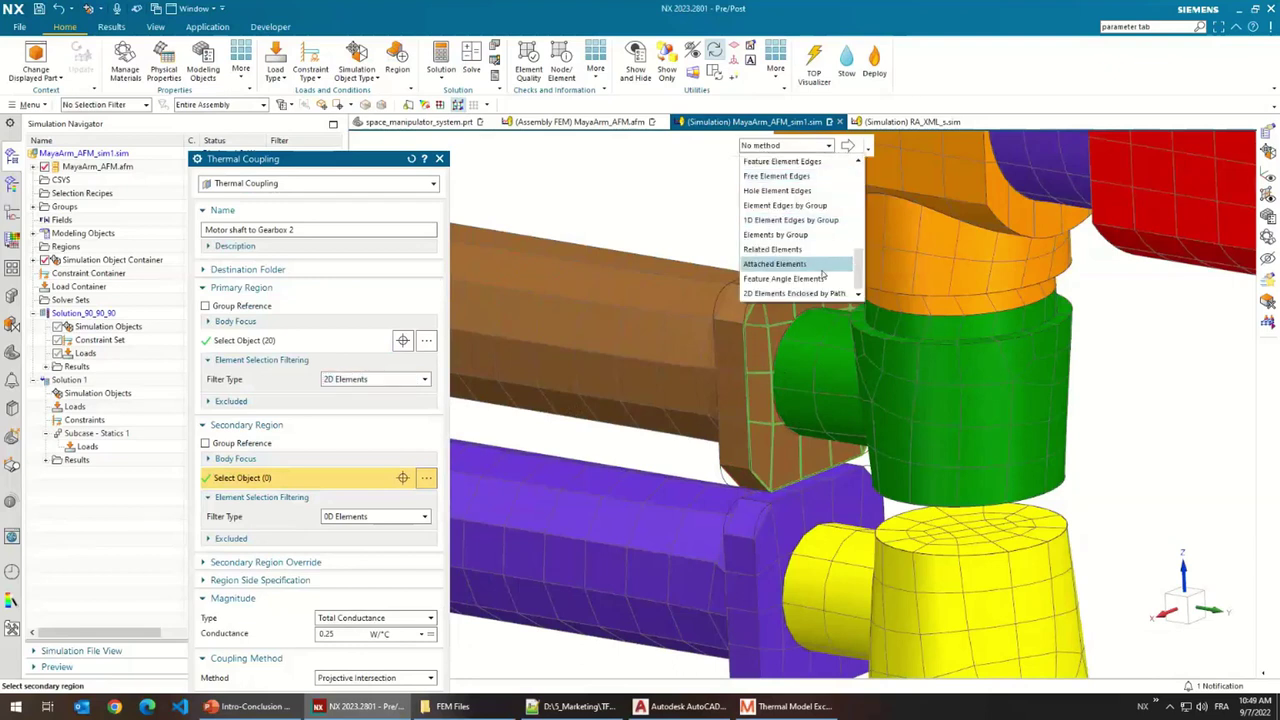
pyautogui.click(783, 278)
pyautogui.click(375, 516)
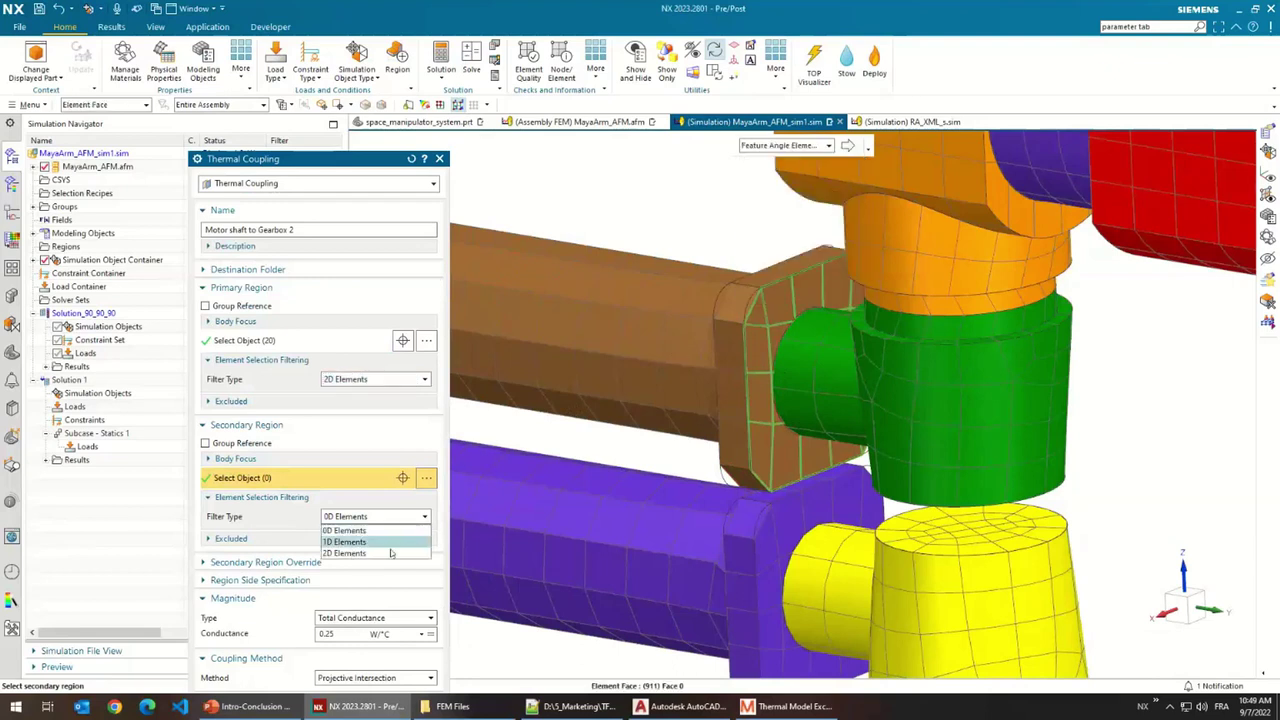
pyautogui.click(345, 547)
pyautogui.click(785, 146)
pyautogui.click(818, 278)
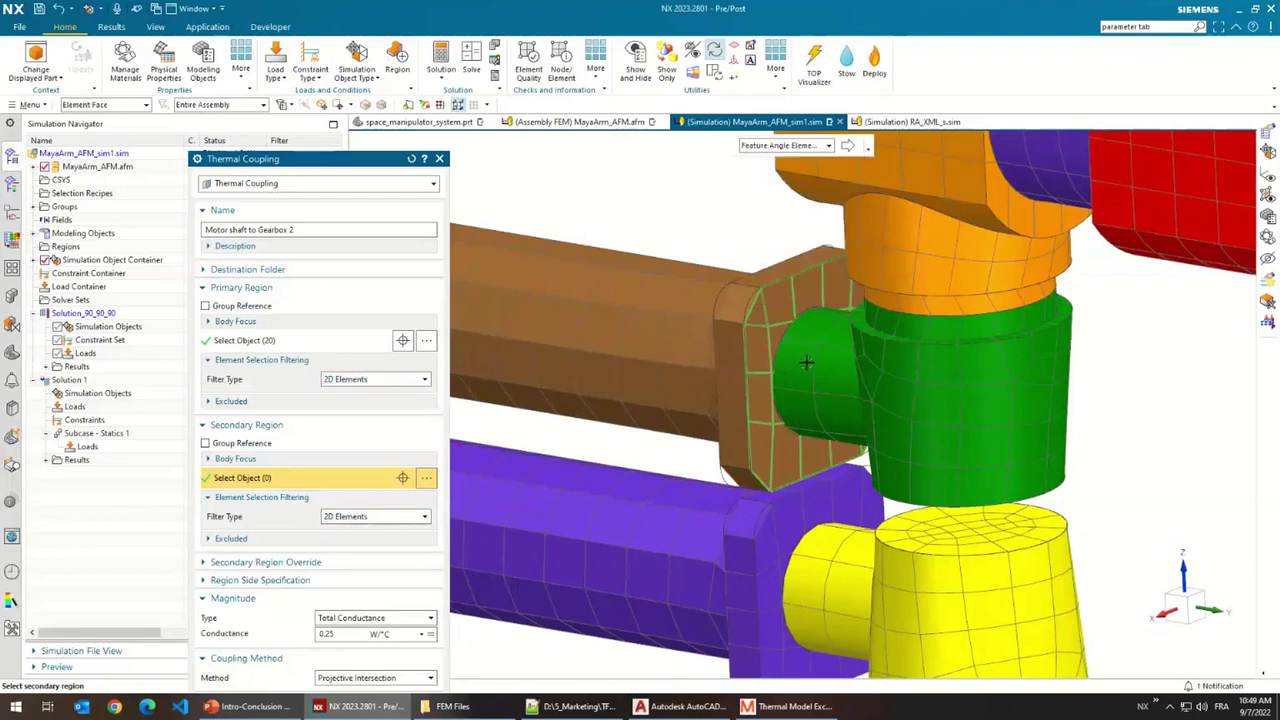
# - Select the green gearbox casing's surface elements as the secondary region, accepting the Smart Selector Options for the feature angle selection
pyautogui.click(805, 375)
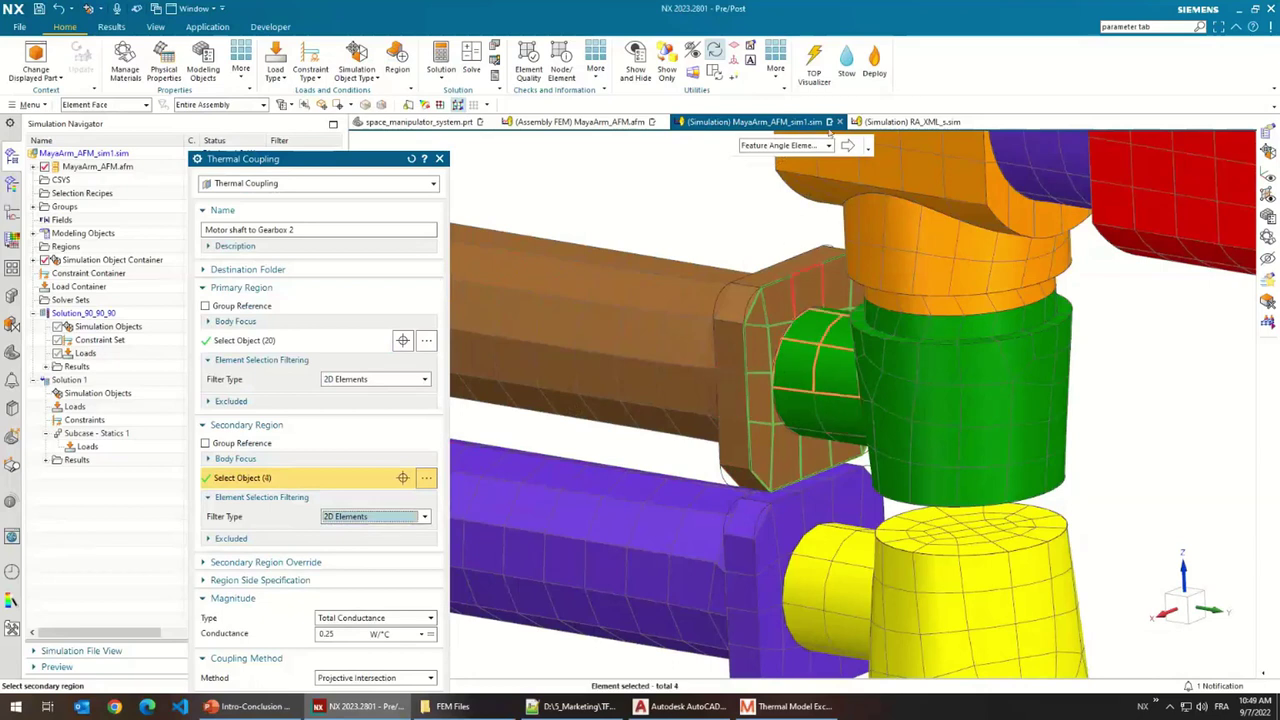
pyautogui.click(849, 145)
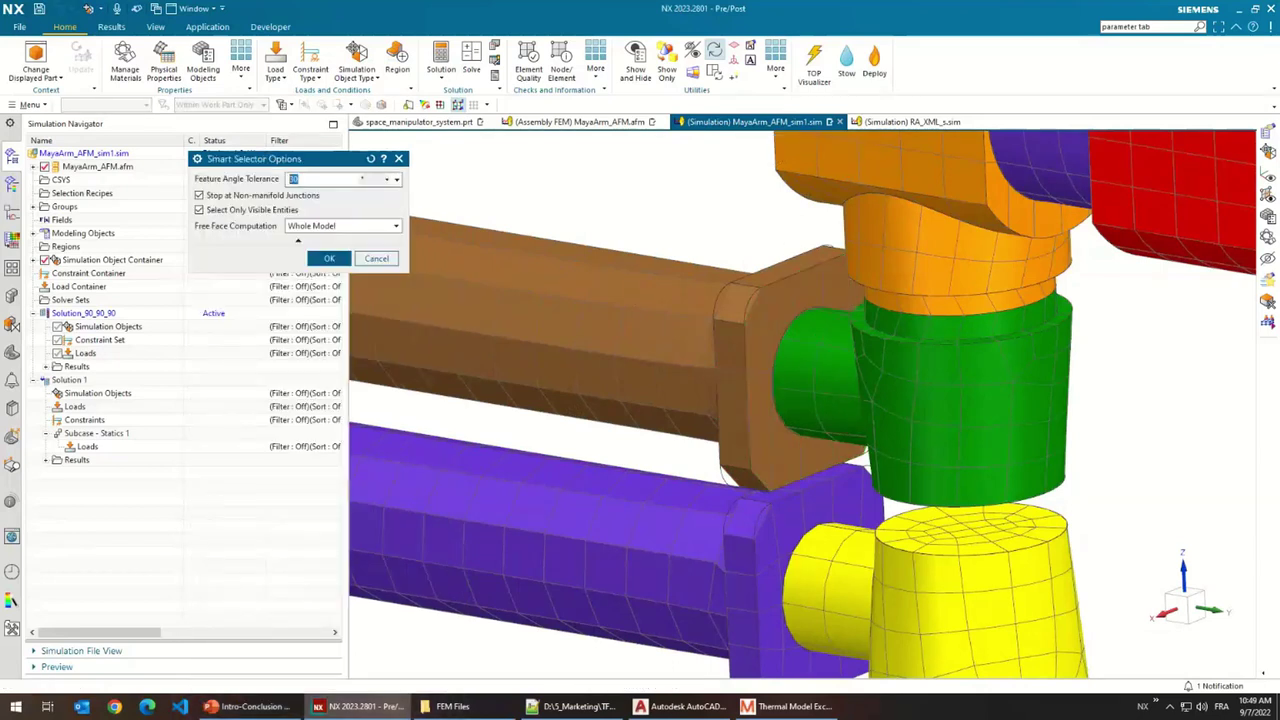
pyautogui.click(329, 258)
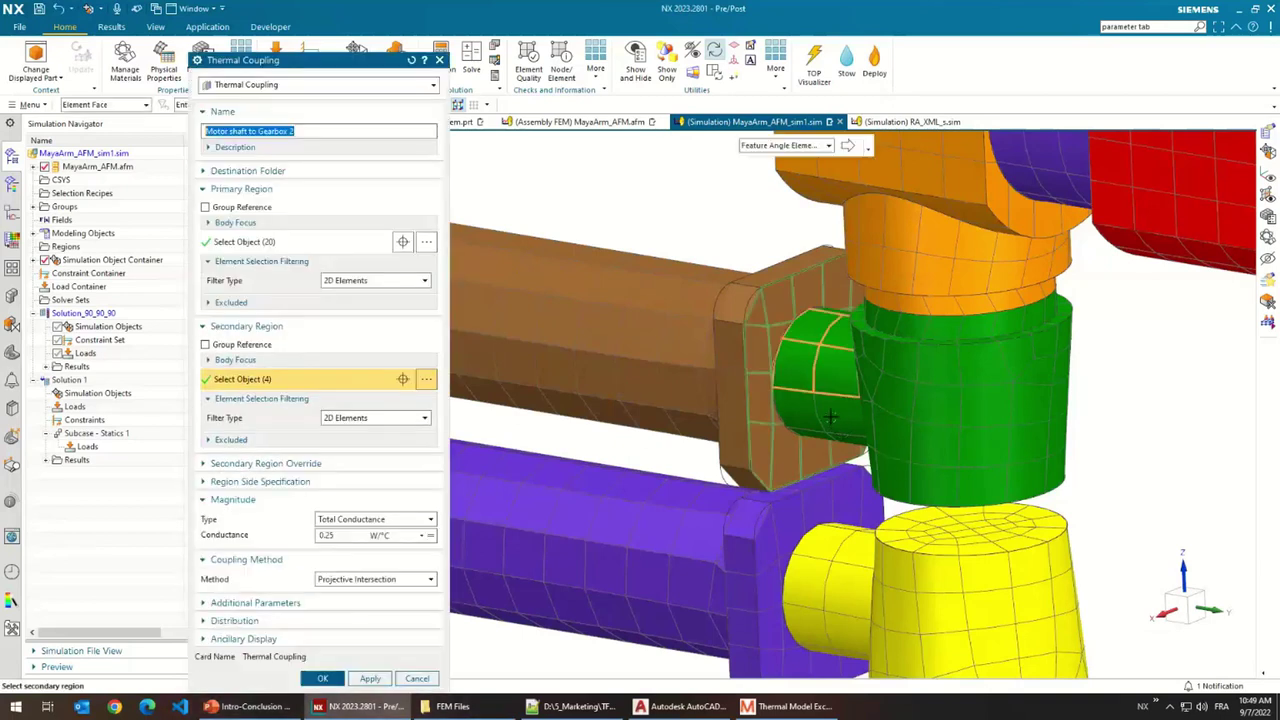
pyautogui.click(742, 380)
pyautogui.scroll(-5, 742, 380)
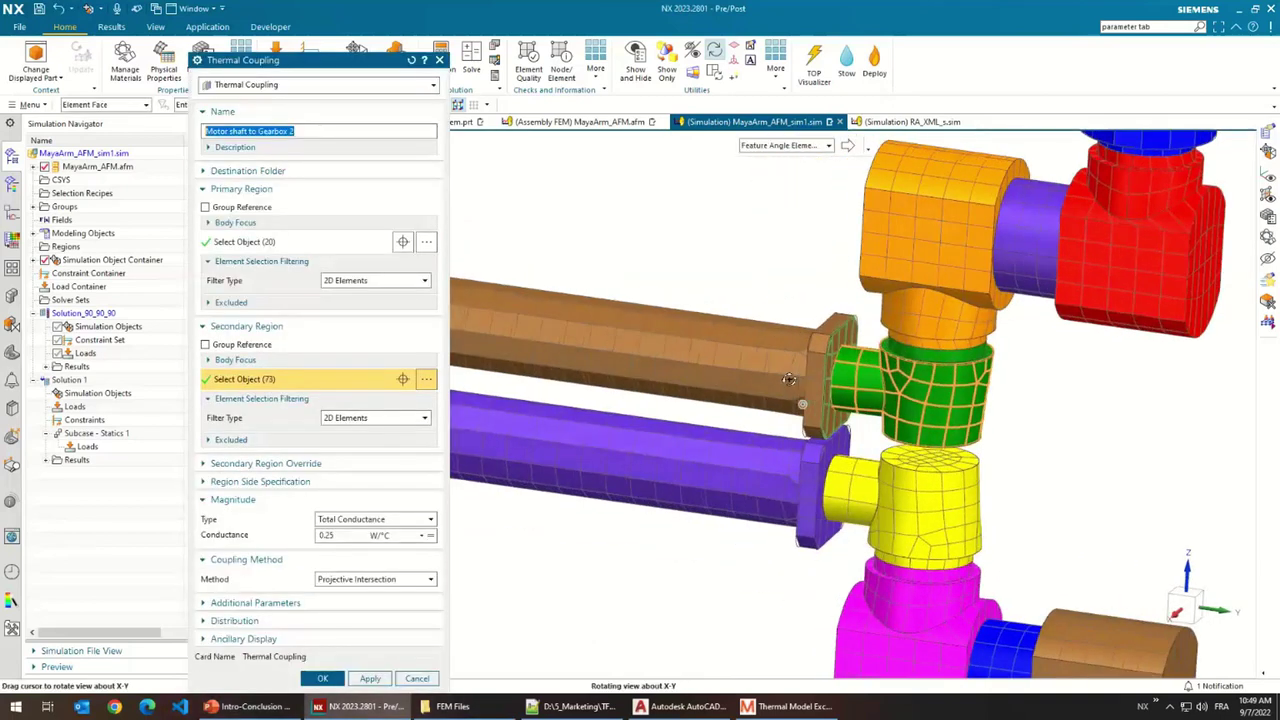
pyautogui.scroll(4, 796, 356)
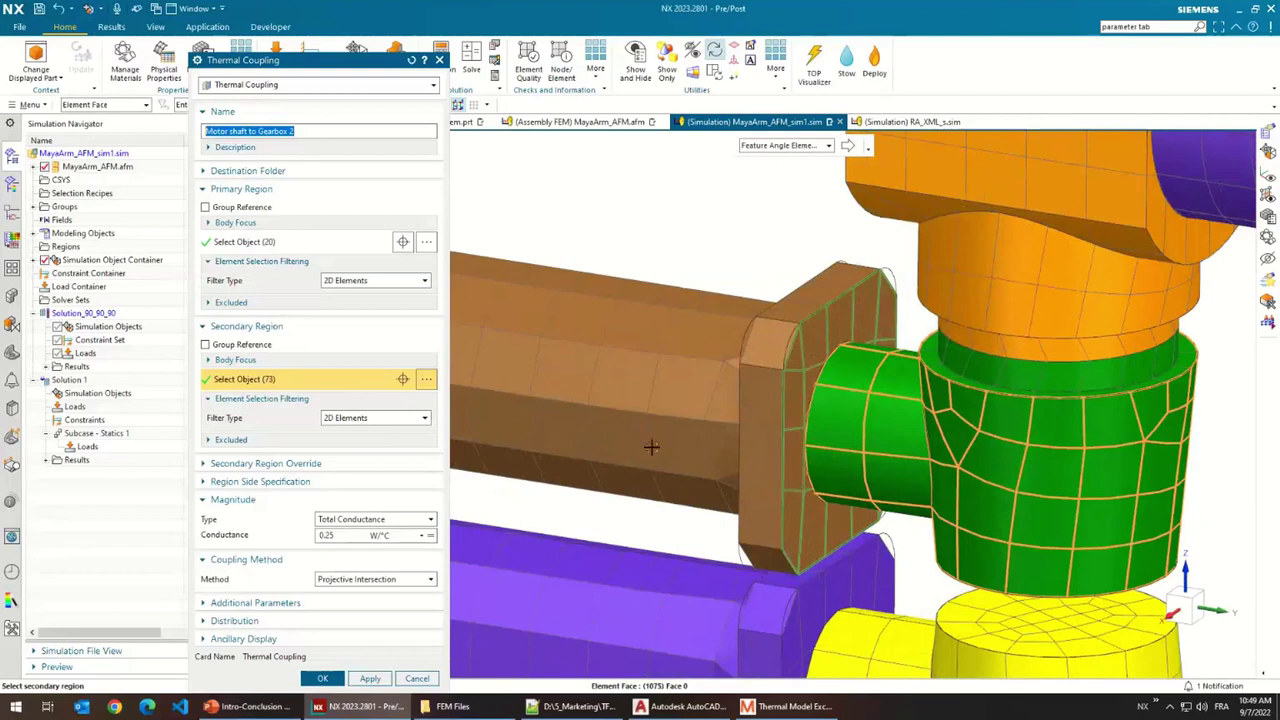
# - Set the coupling's total conductance to 2022 W/°C and create the Motor shaft to Gearbox 2 thermal coupling
pyautogui.click(322, 535)
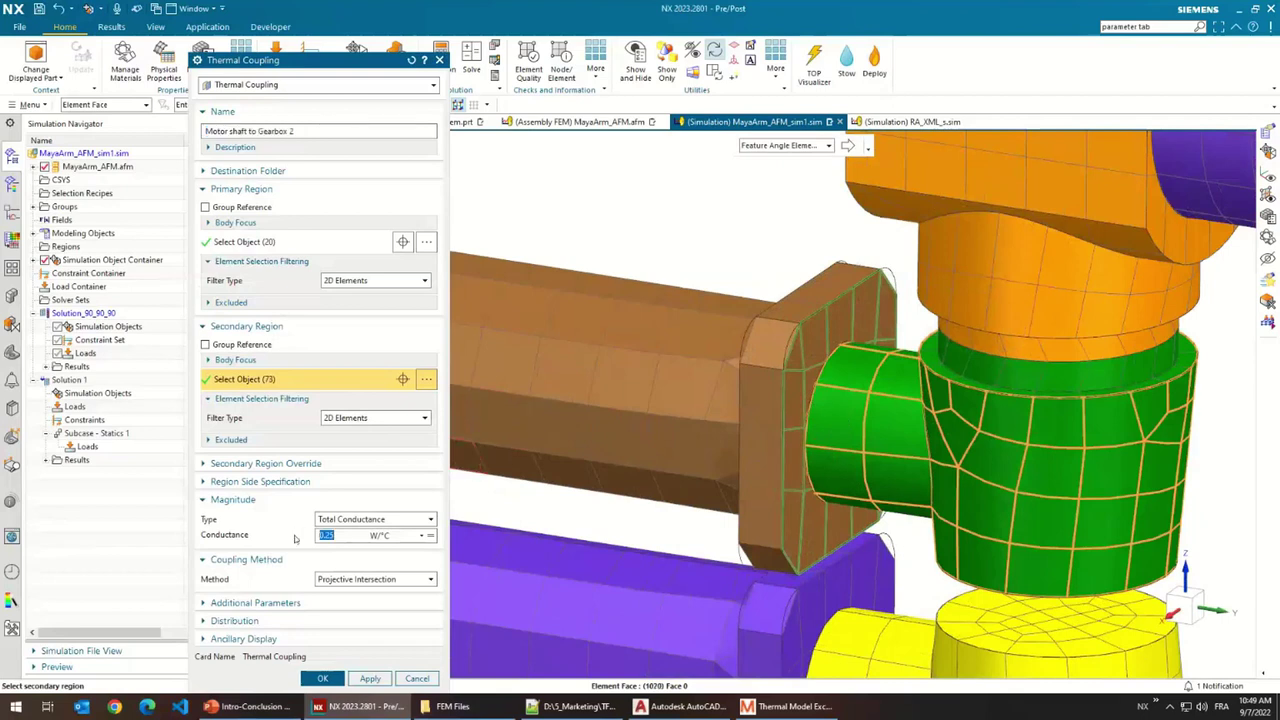
pyautogui.write('2022')
pyautogui.click(326, 679)
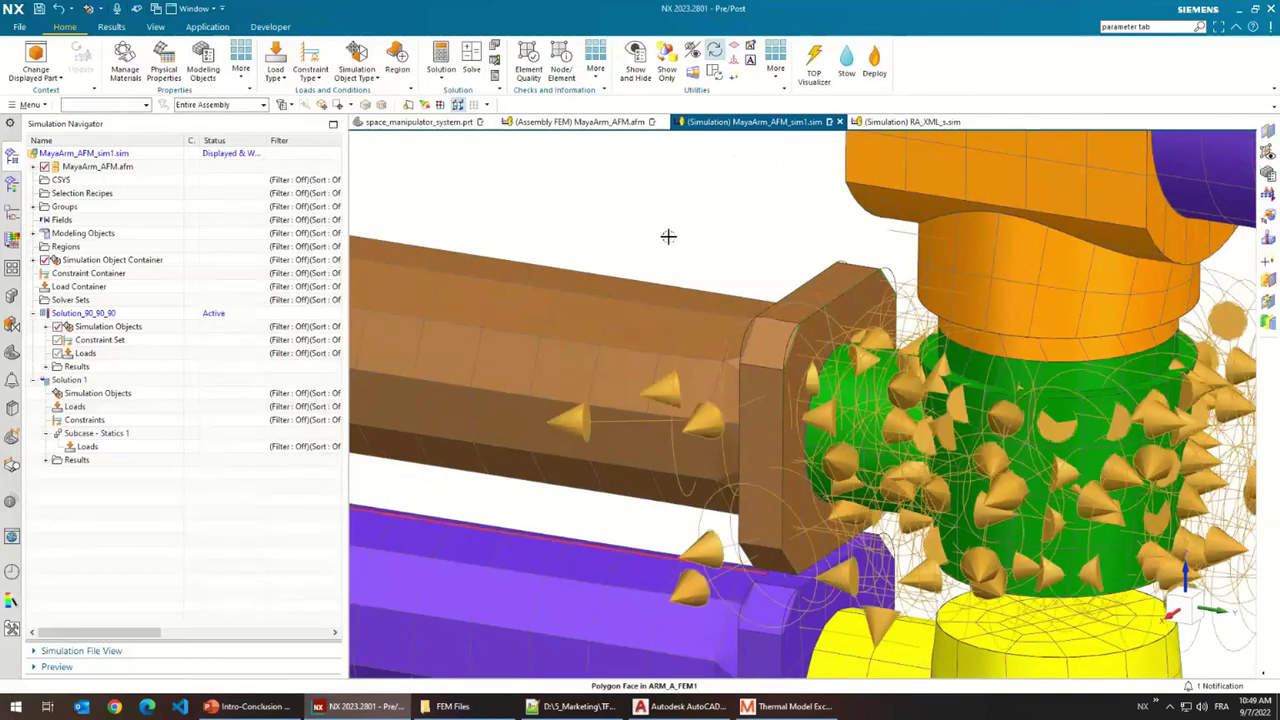
# - List all expressions of the simulation file and examine the one that holds the thermal coupling's conductance
pyautogui.hotkey('ctrl', 'e')
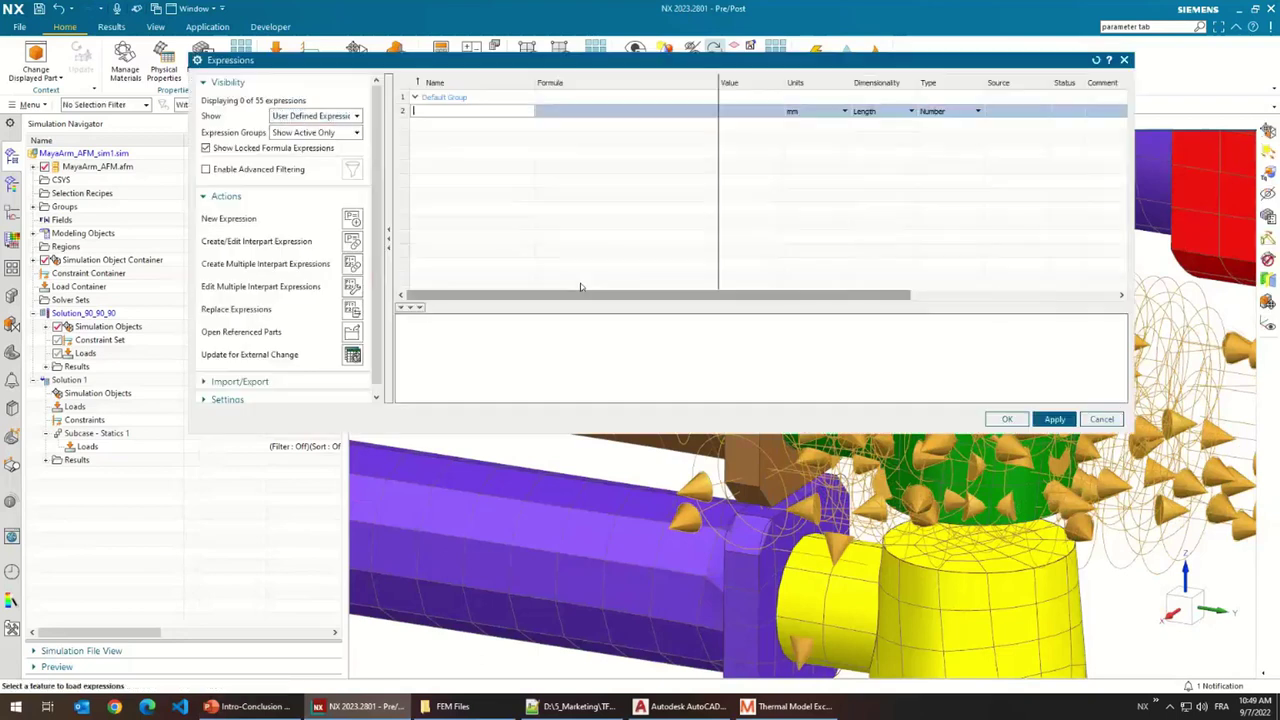
pyautogui.click(292, 118)
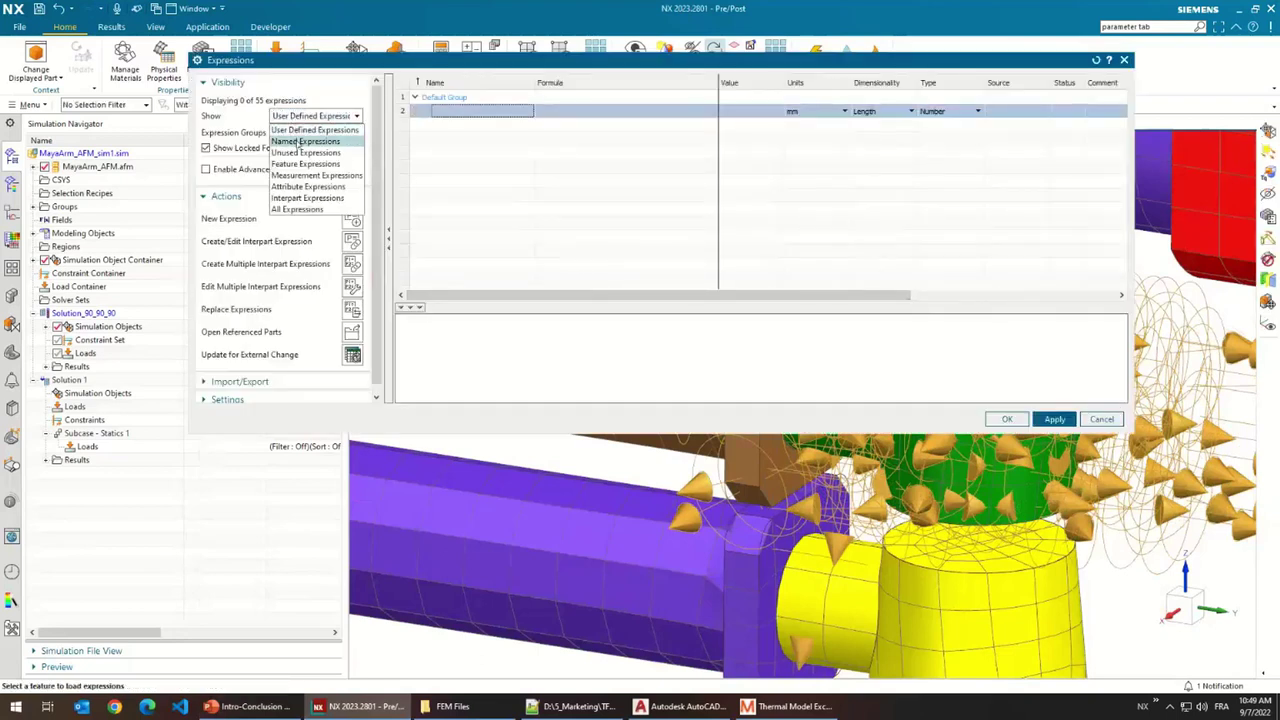
pyautogui.click(314, 209)
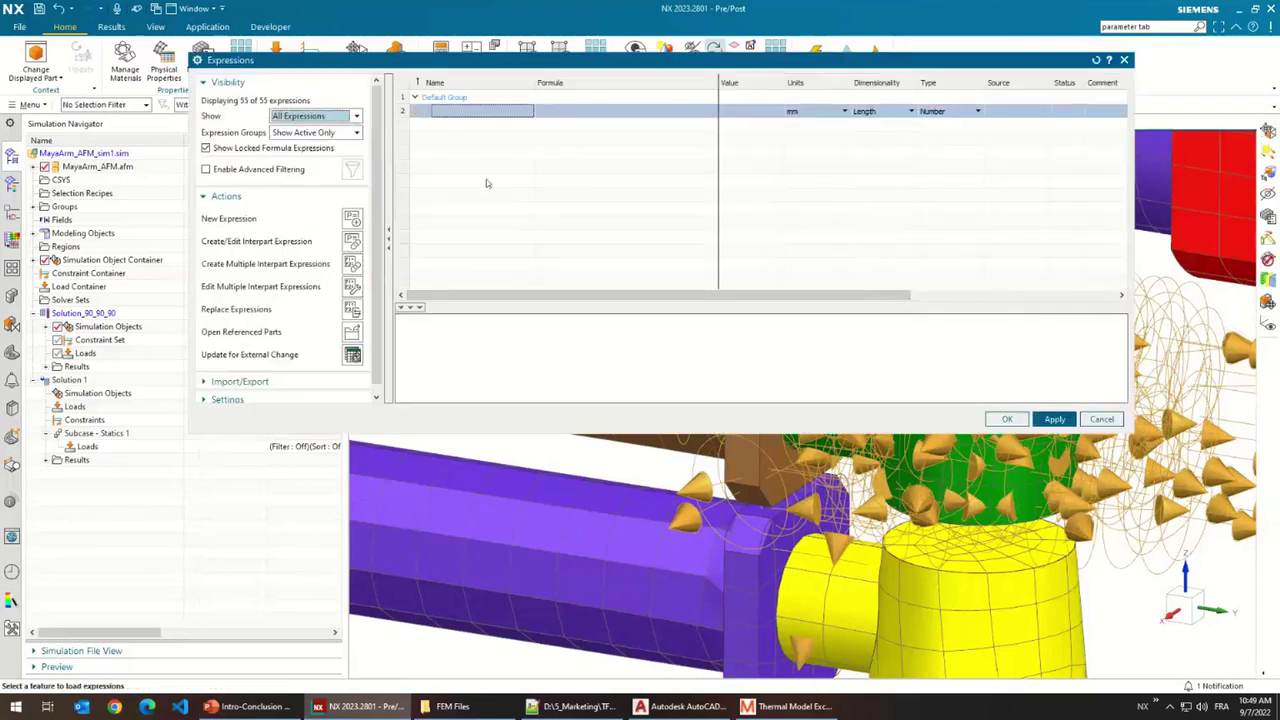
pyautogui.scroll(-3, 577, 200)
pyautogui.scroll(-5, 577, 205)
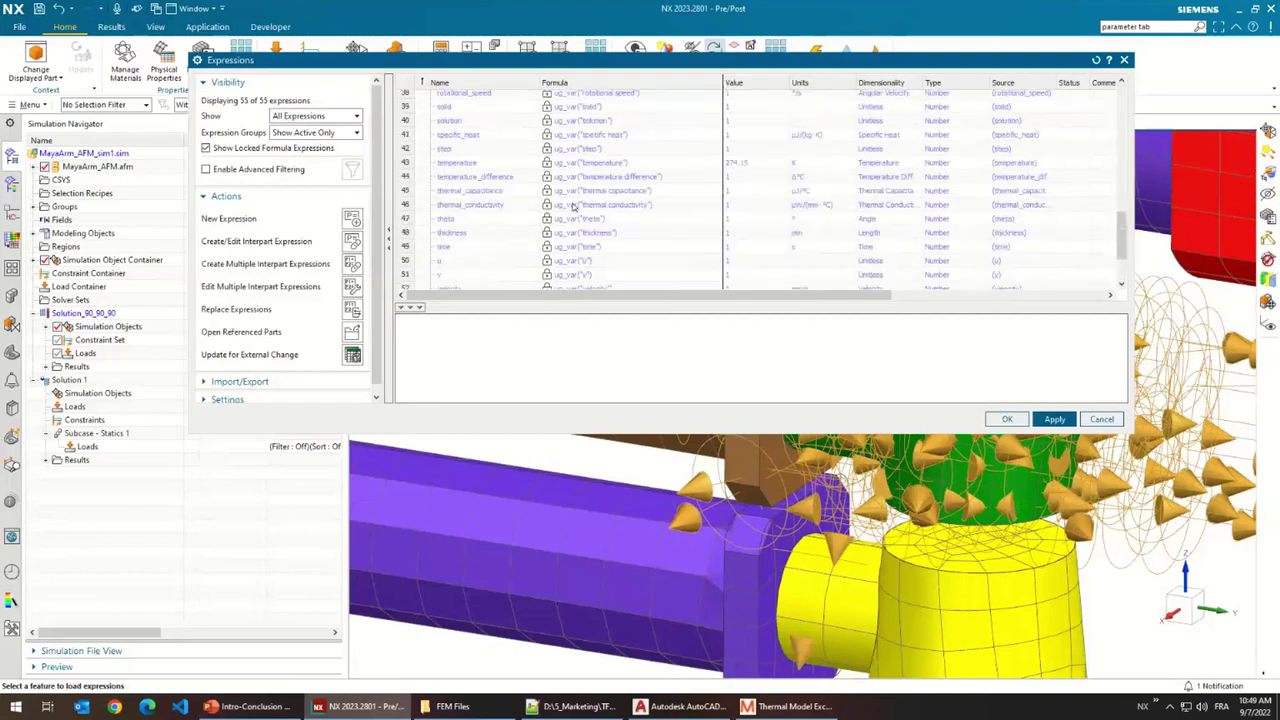
pyautogui.click(563, 199)
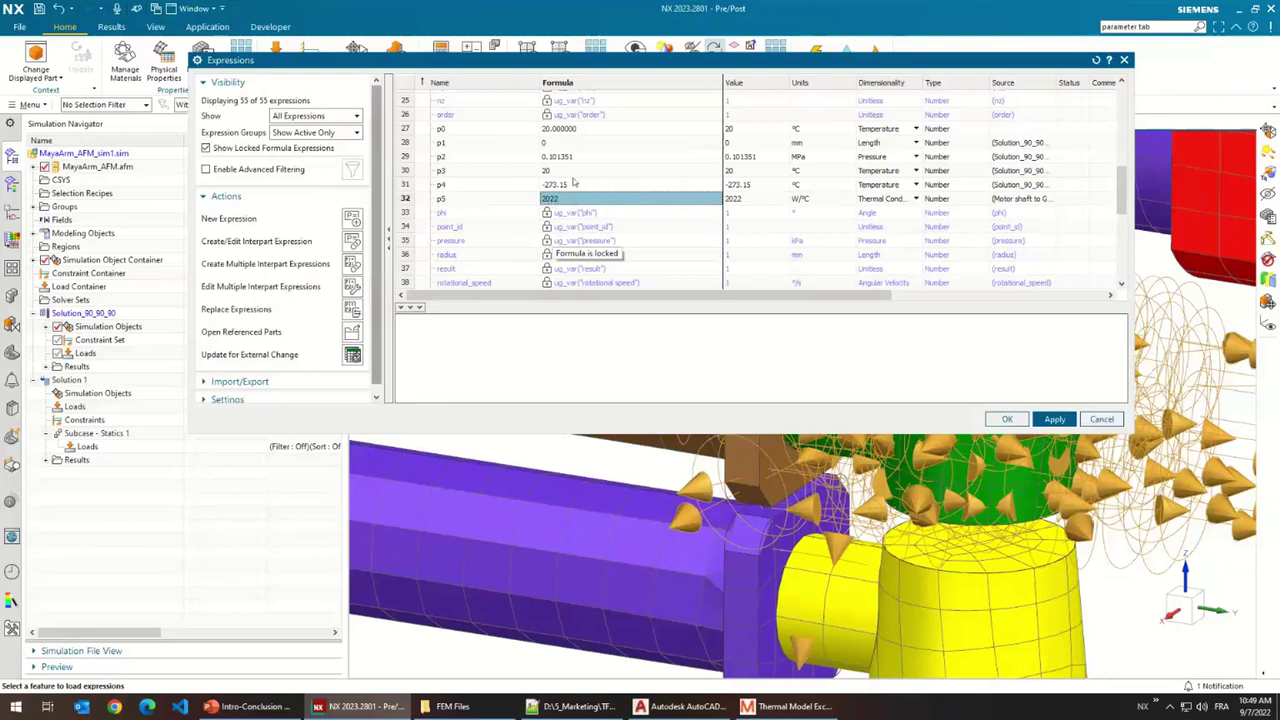
pyautogui.click(441, 200)
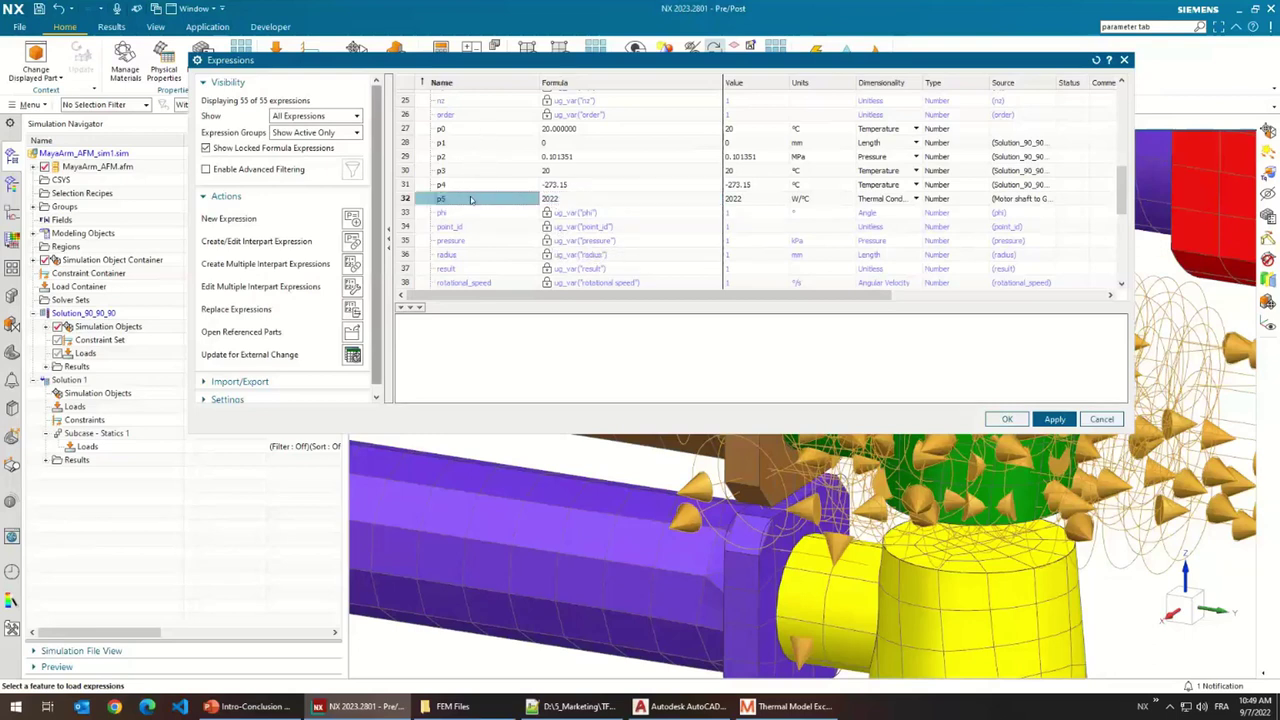
pyautogui.click(441, 199)
pyautogui.click(486, 184)
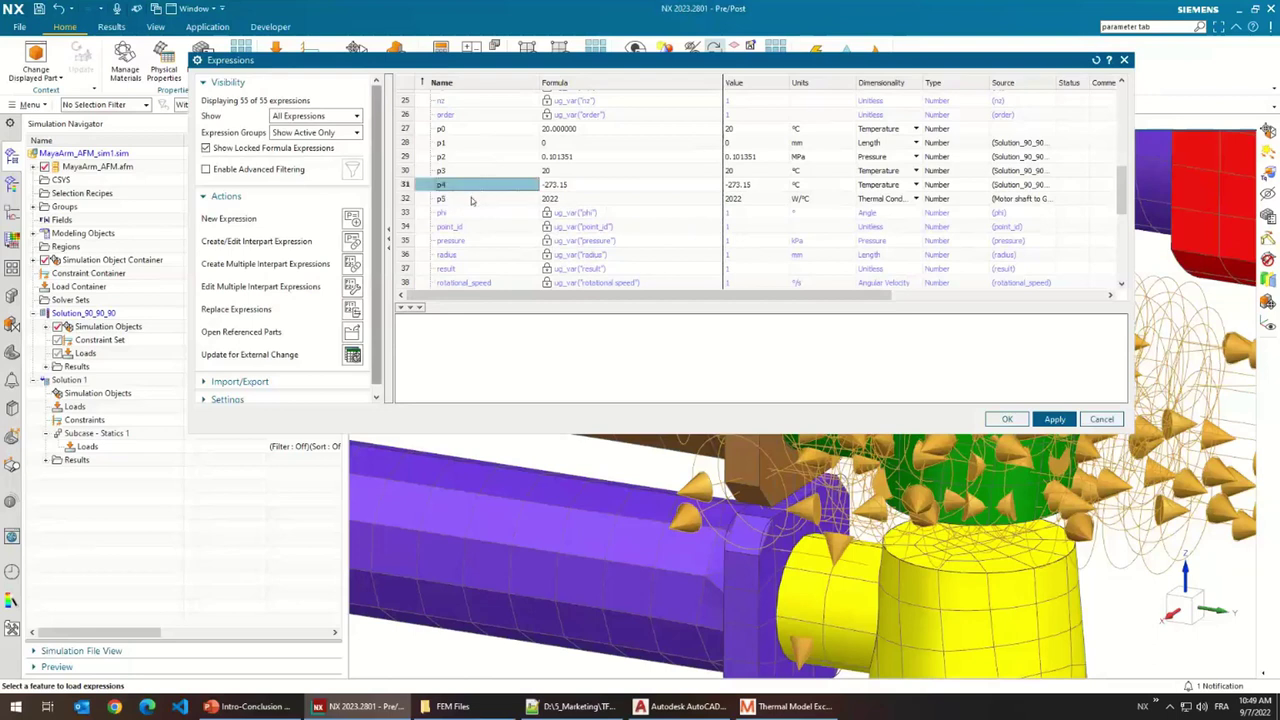
pyautogui.click(474, 201)
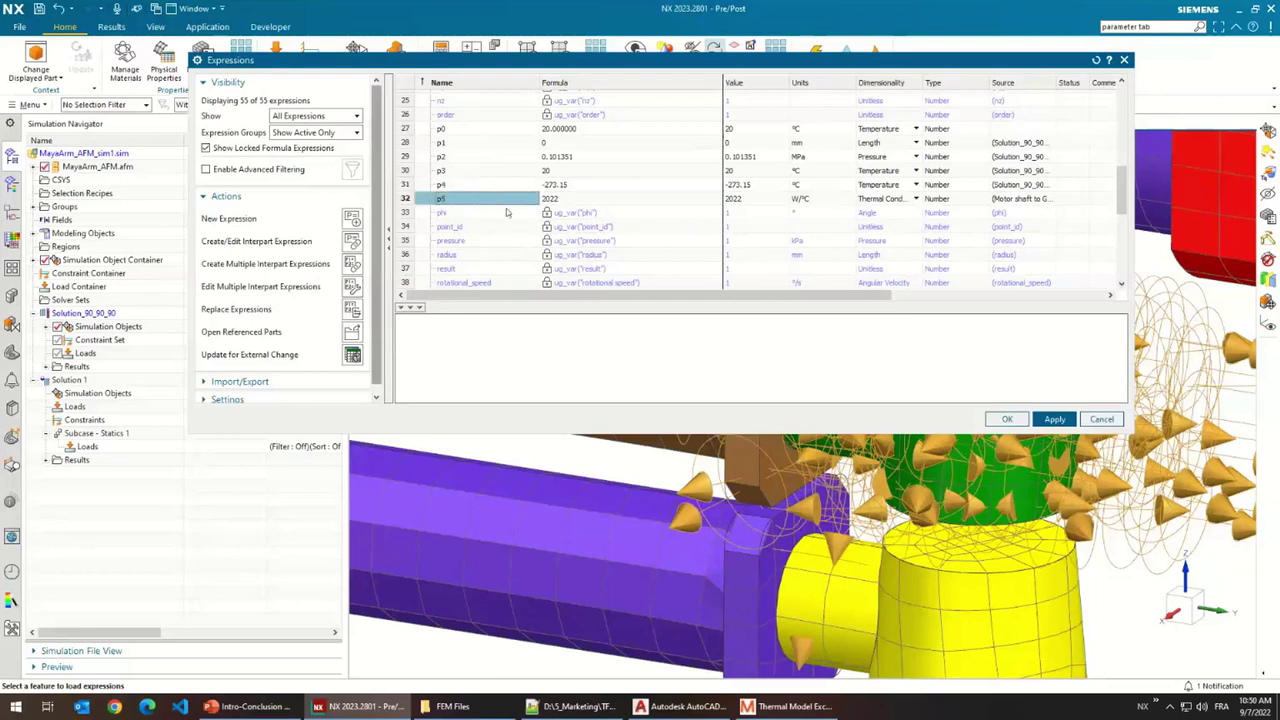
# - Review the other expressions in the full list and close the Expressions dialog without changes
pyautogui.scroll(3, 612, 229)
pyautogui.scroll(-1, 612, 229)
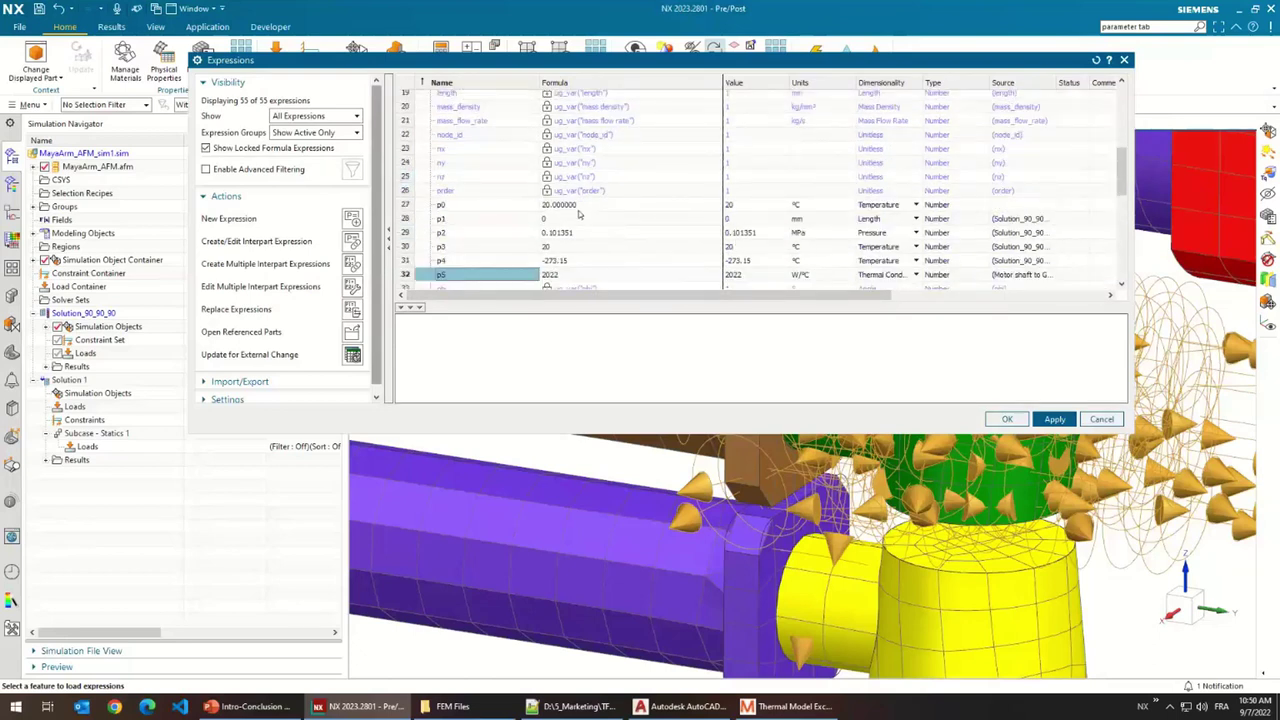
pyautogui.scroll(6, 578, 213)
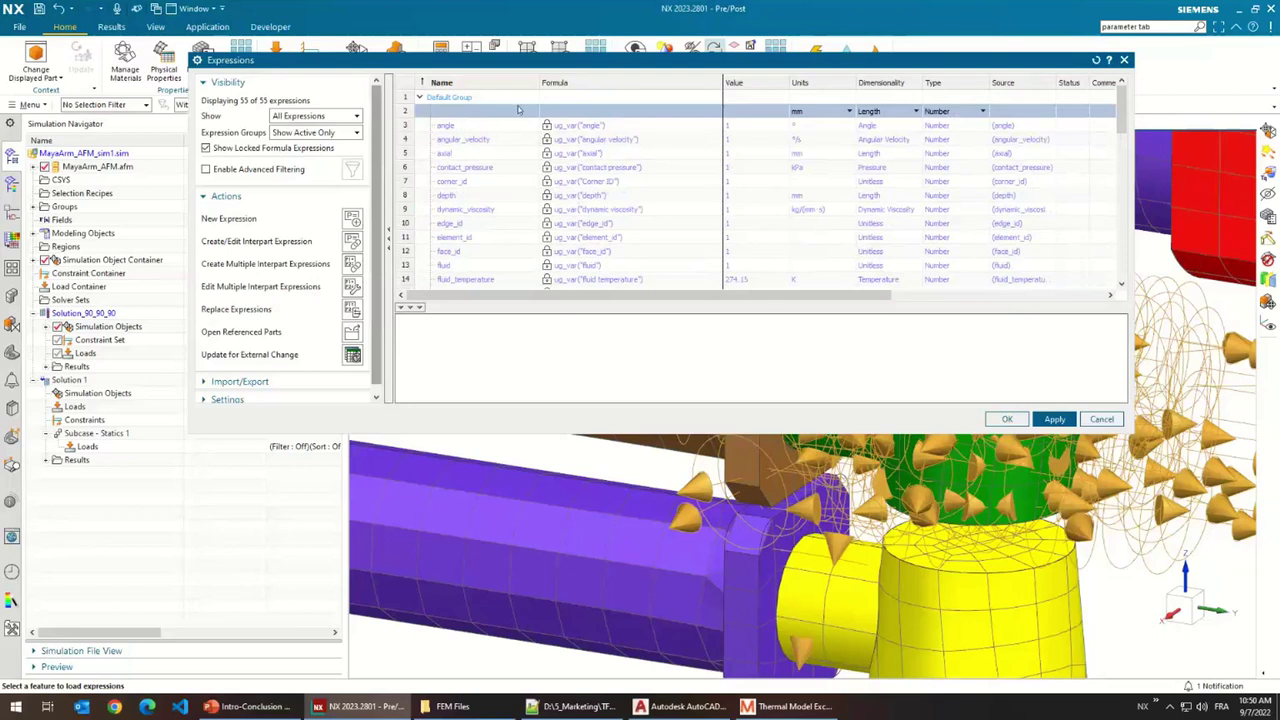
pyautogui.scroll(-4, 524, 112)
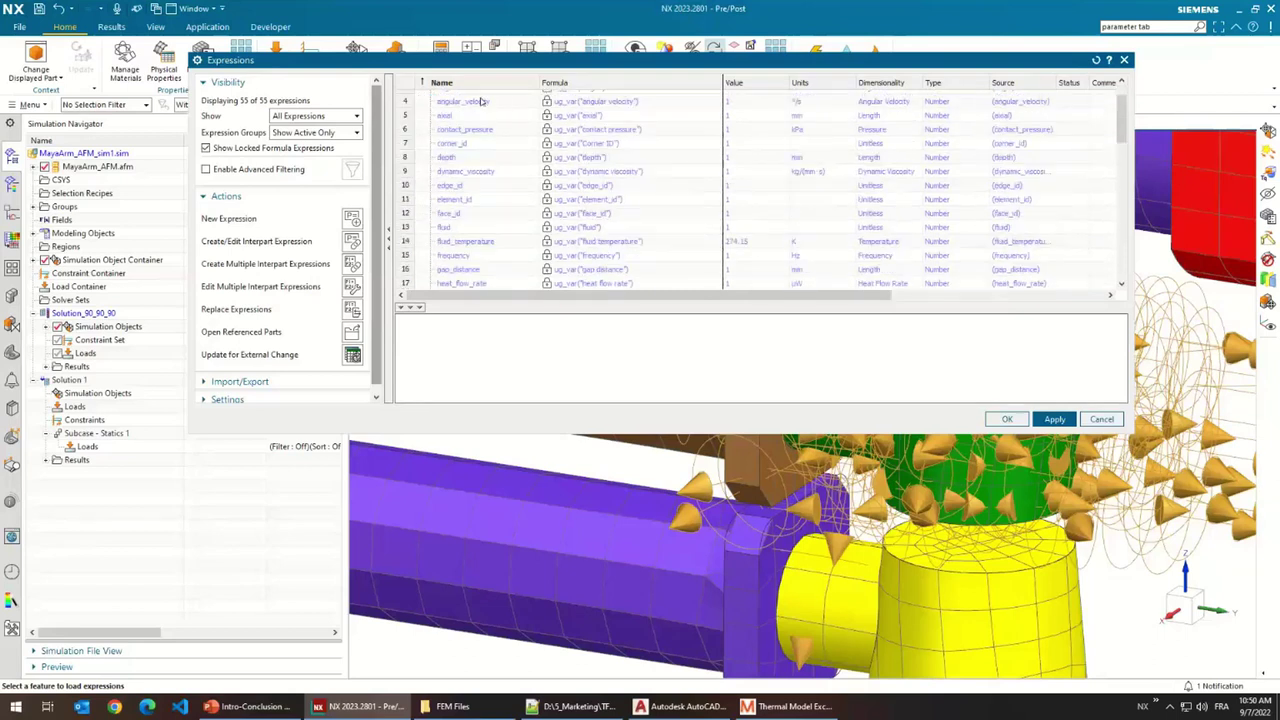
pyautogui.scroll(4, 524, 112)
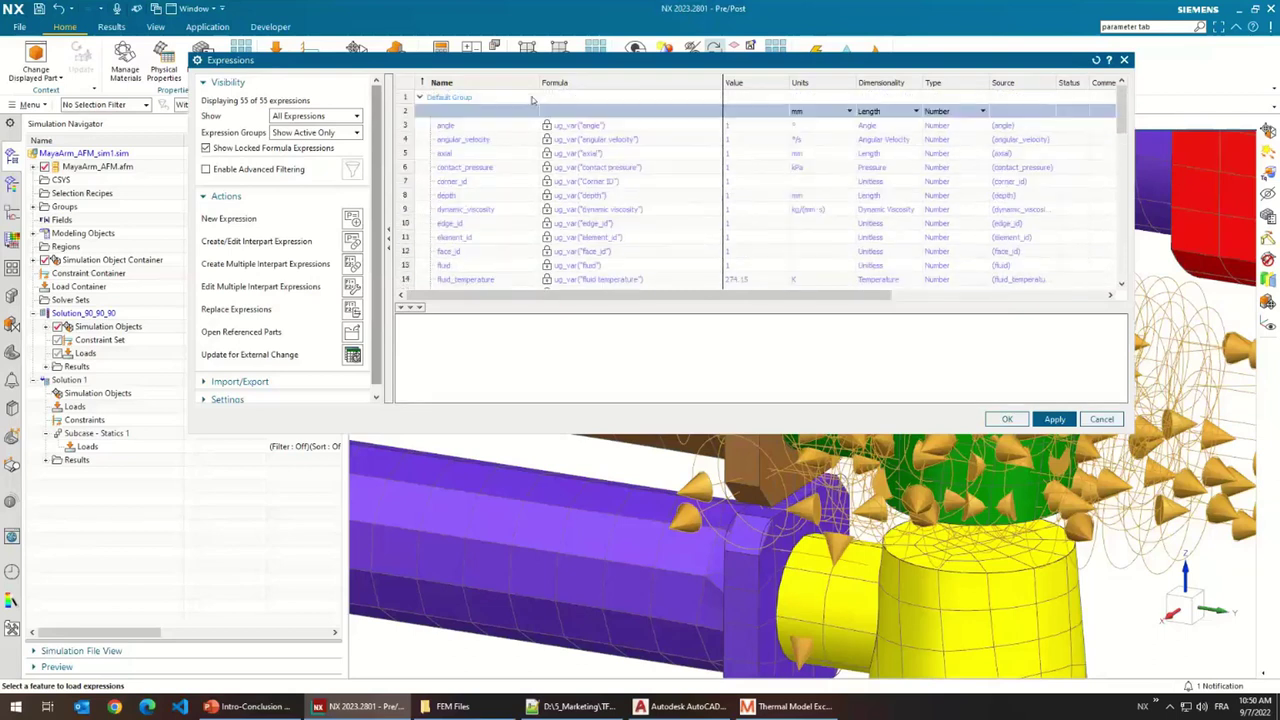
pyautogui.click(1104, 420)
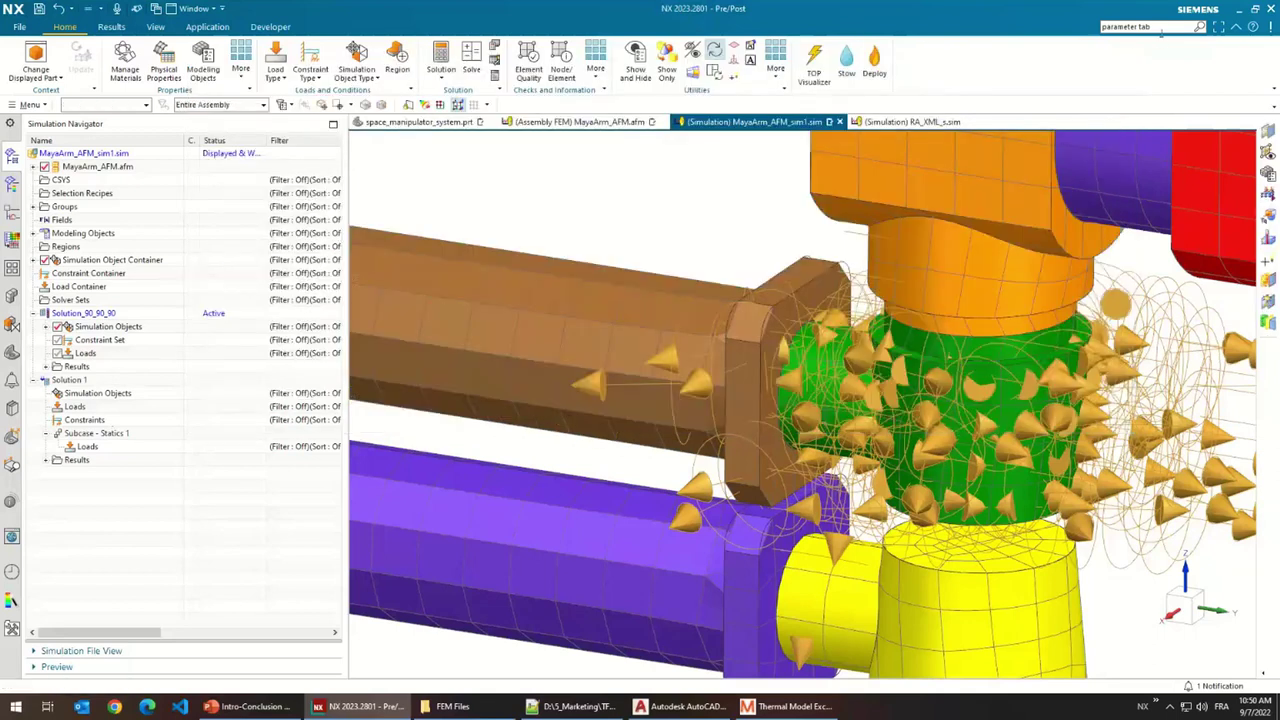
# - Start a new parameter table from expressions and add a second configuration to it
pyautogui.click(1160, 28)
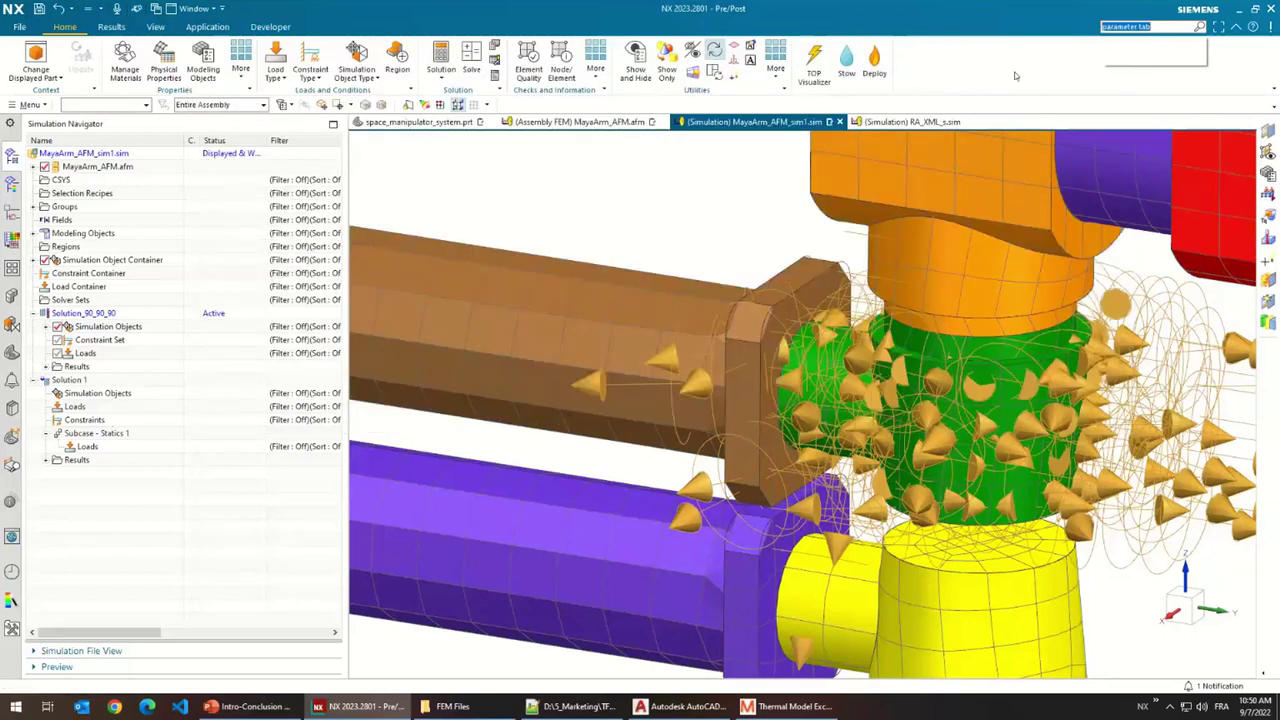
pyautogui.click(1146, 57)
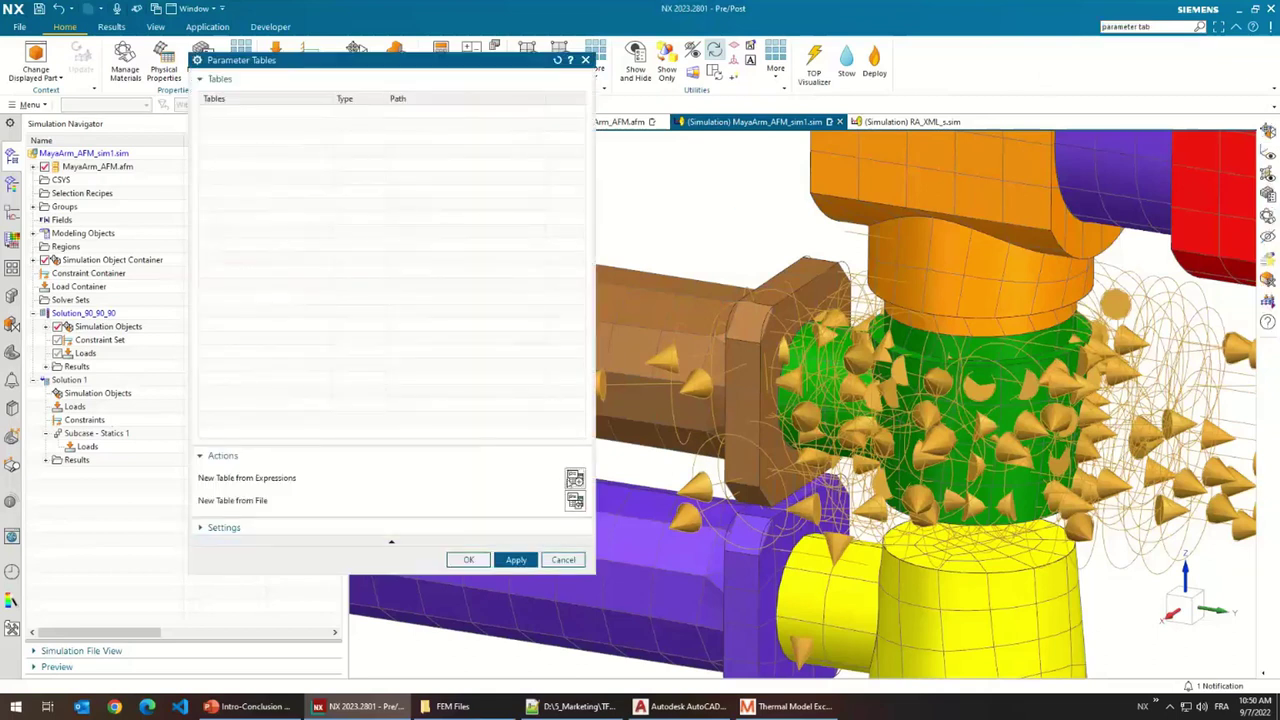
pyautogui.click(575, 478)
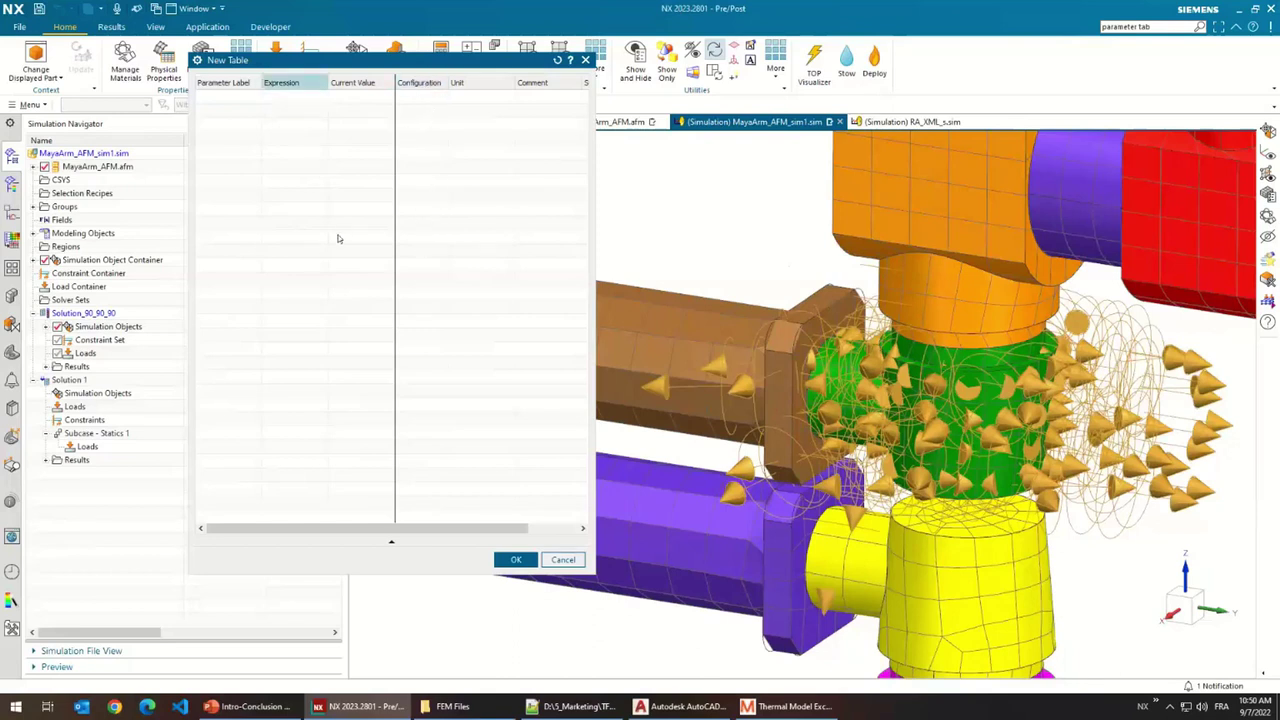
pyautogui.rightClick(428, 88)
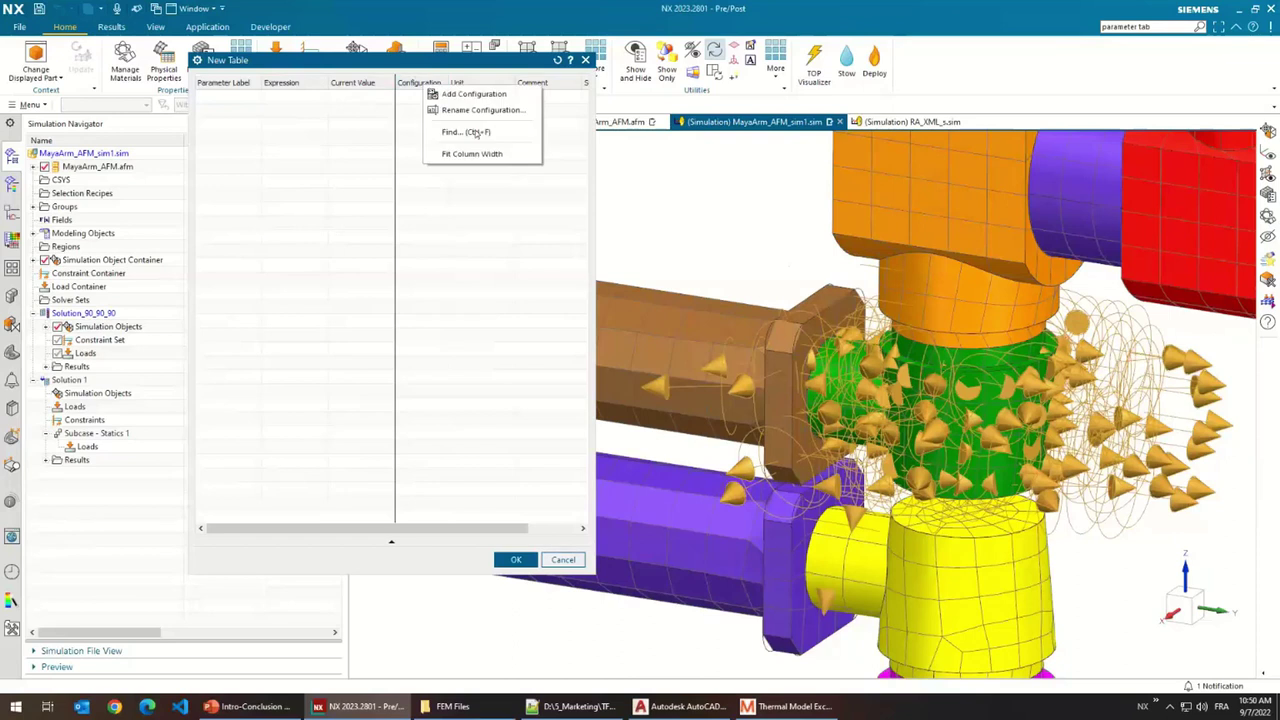
pyautogui.click(474, 96)
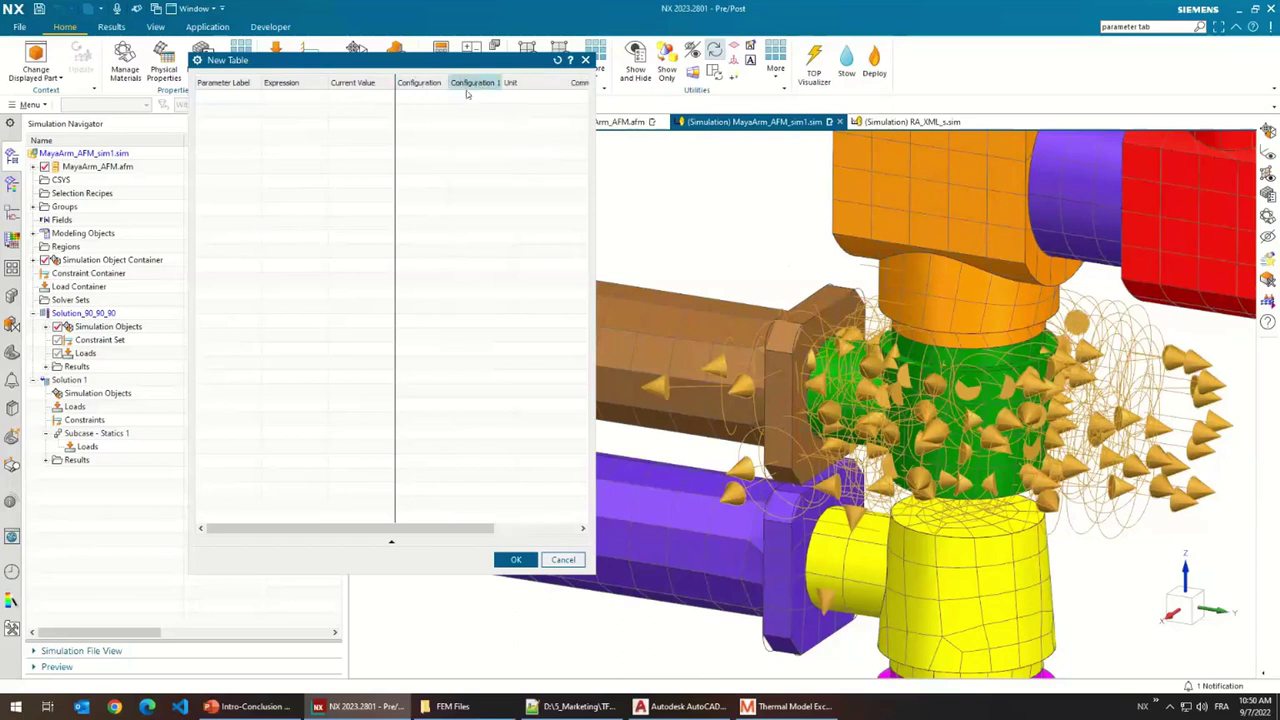
# - Rename the new table's first configuration as Stowed
pyautogui.rightClick(416, 83)
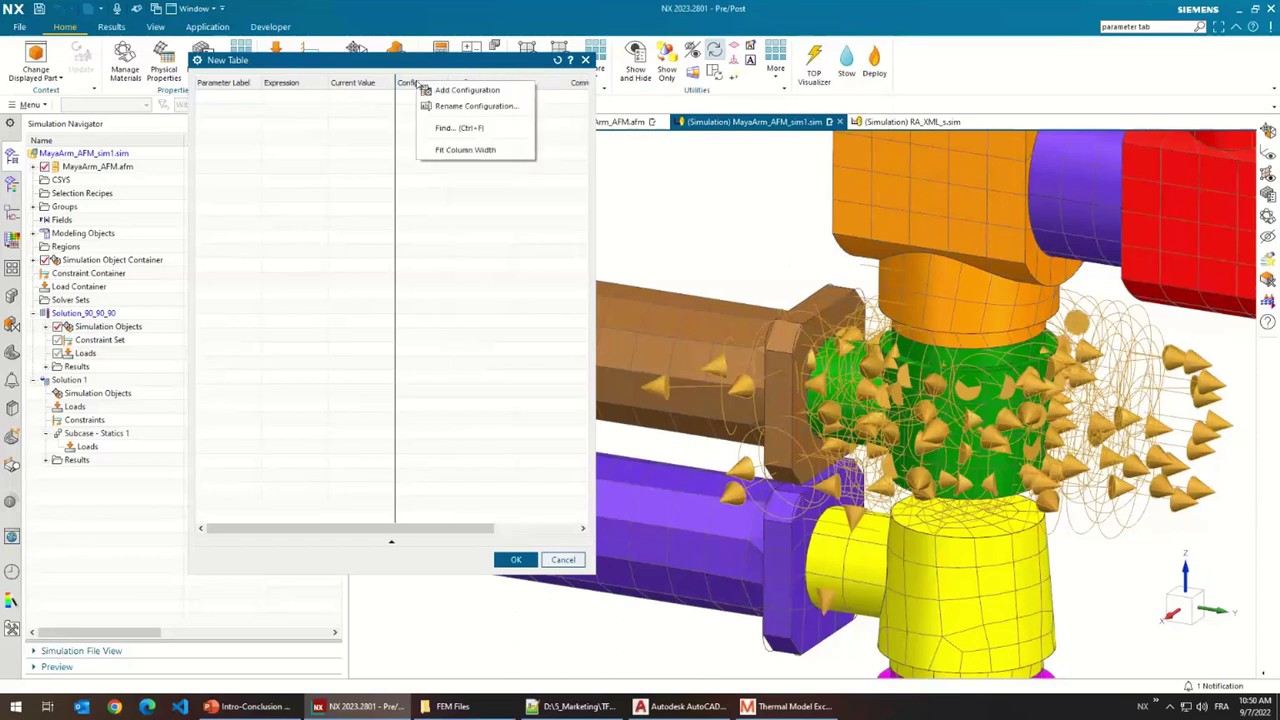
pyautogui.click(462, 105)
pyautogui.write('Stowed')
pyautogui.hotkey('ctrl', 'a')
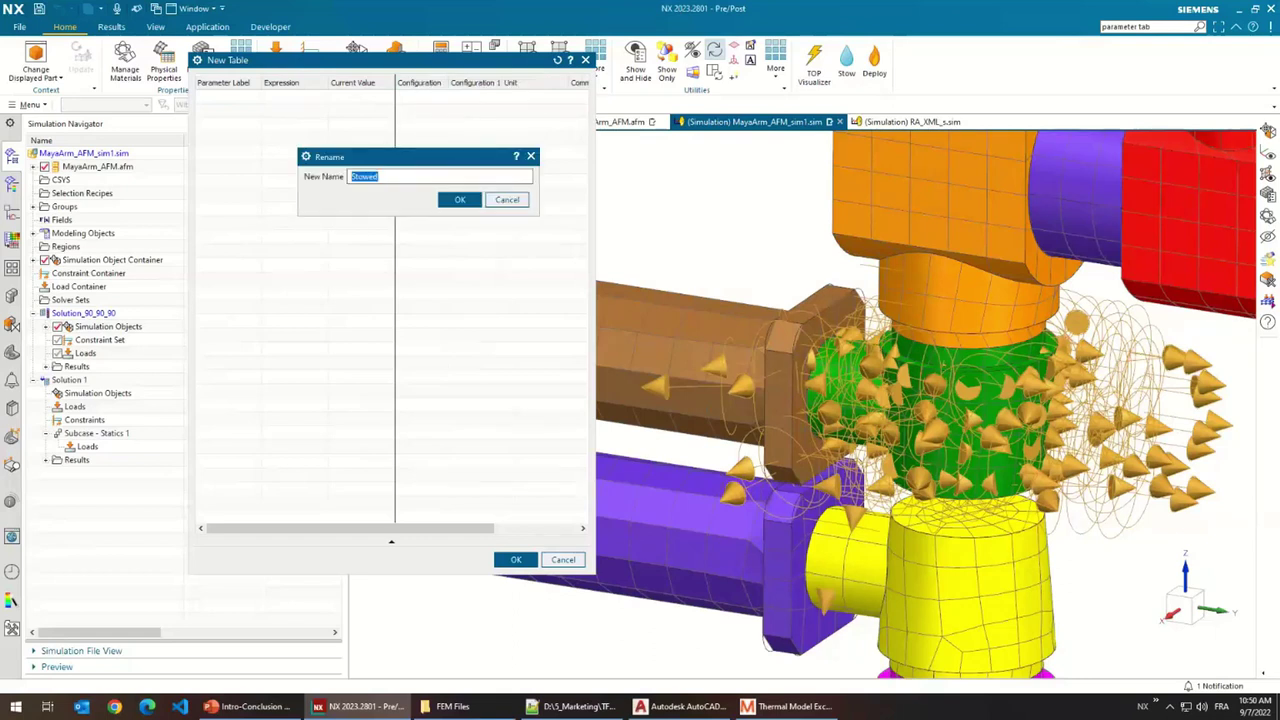
pyautogui.click(462, 200)
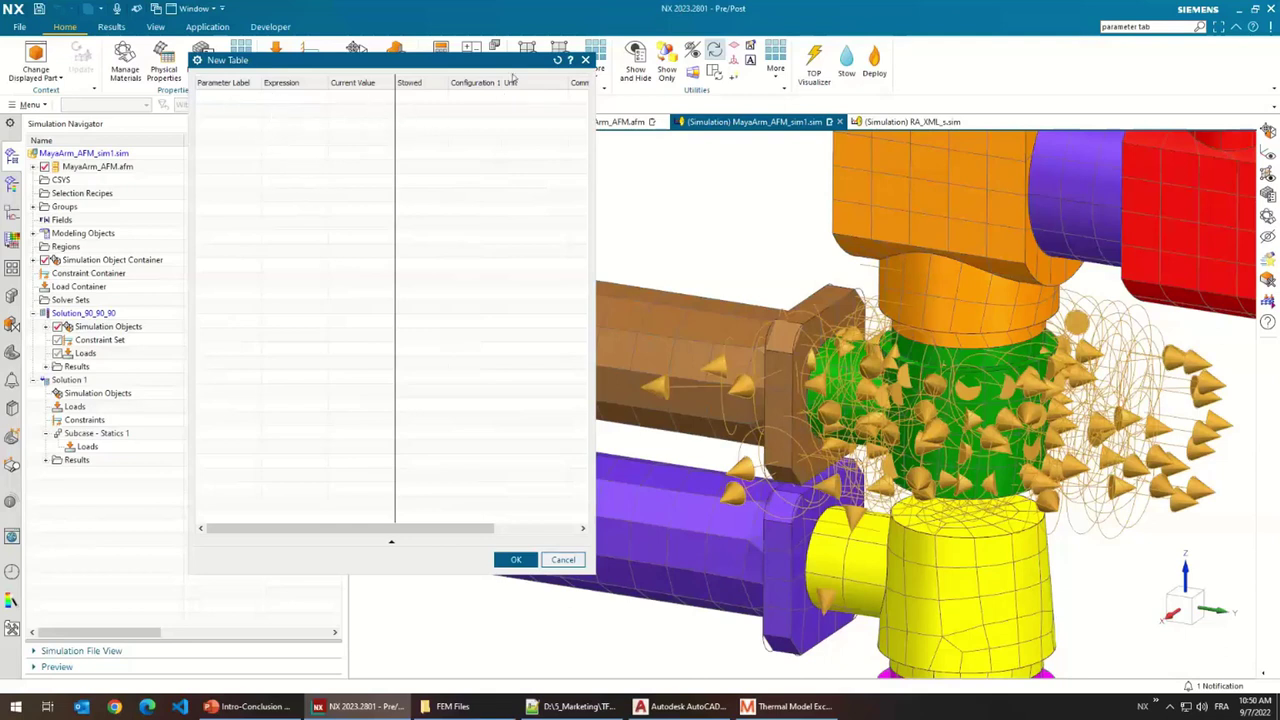
# - Rename the table's second configuration as Deployed and cancel the new table
pyautogui.rightClick(468, 86)
pyautogui.click(519, 110)
pyautogui.write('Deployed')
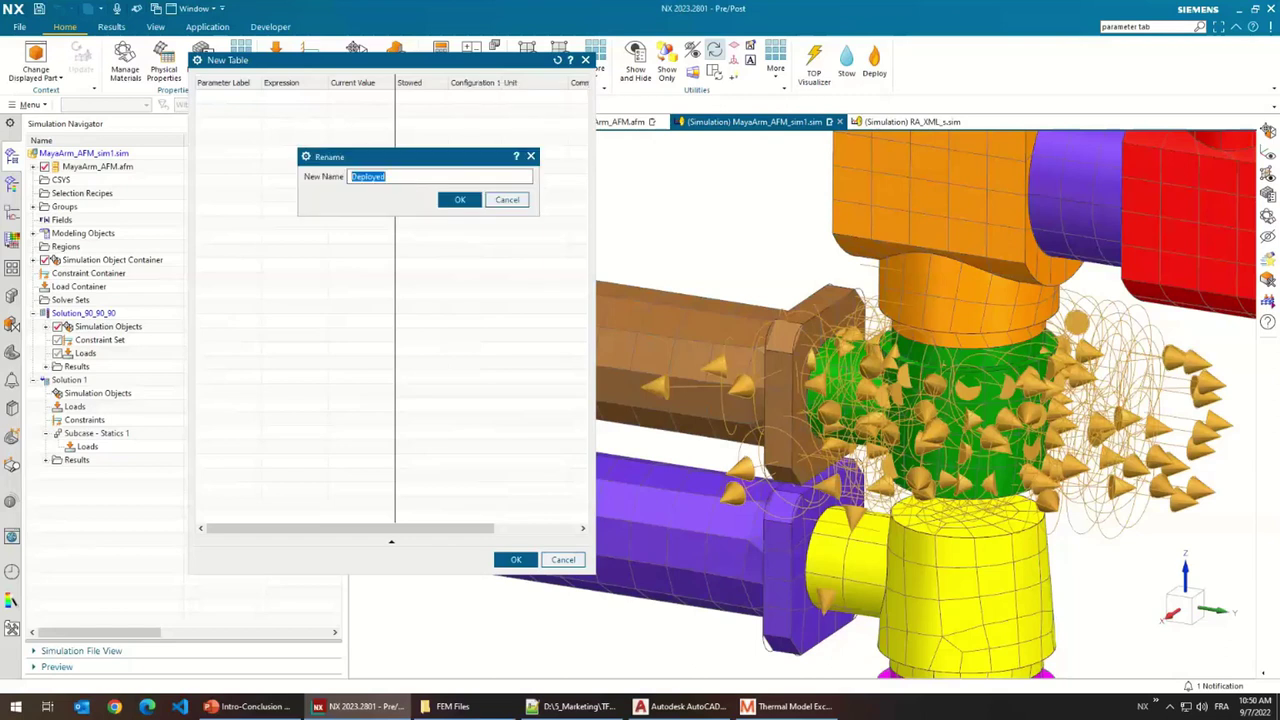
pyautogui.click(459, 199)
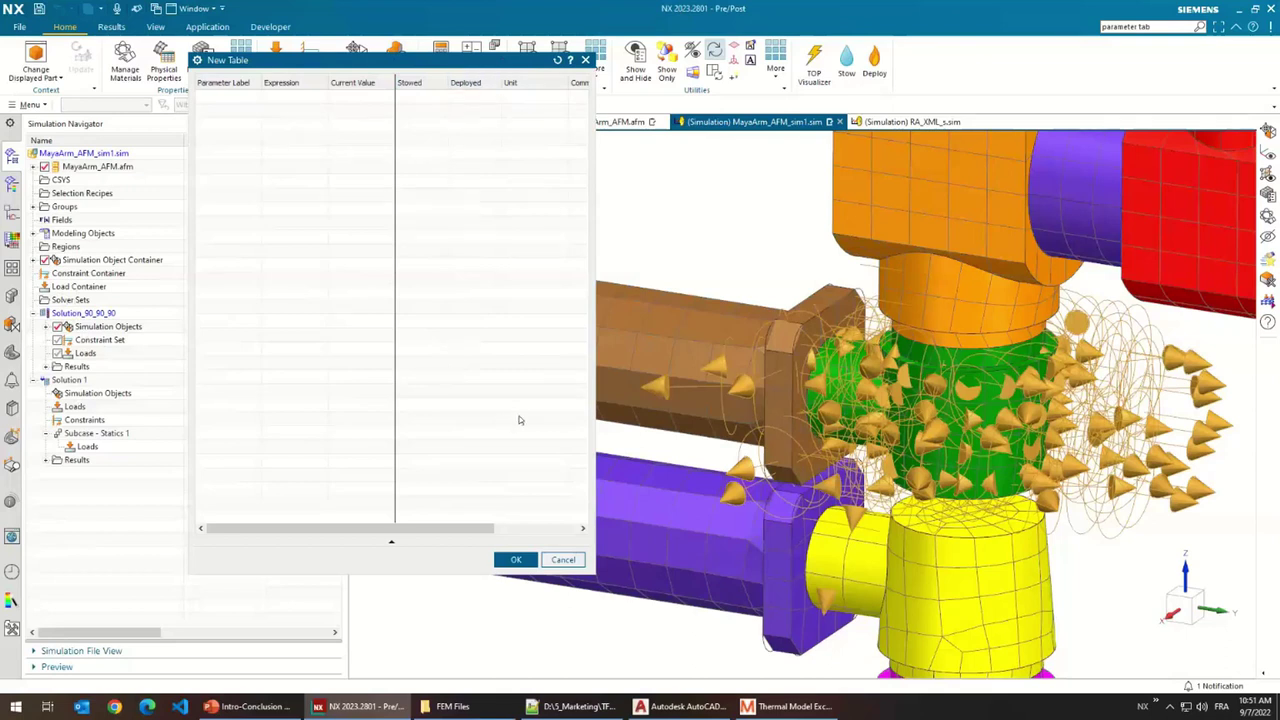
pyautogui.click(564, 562)
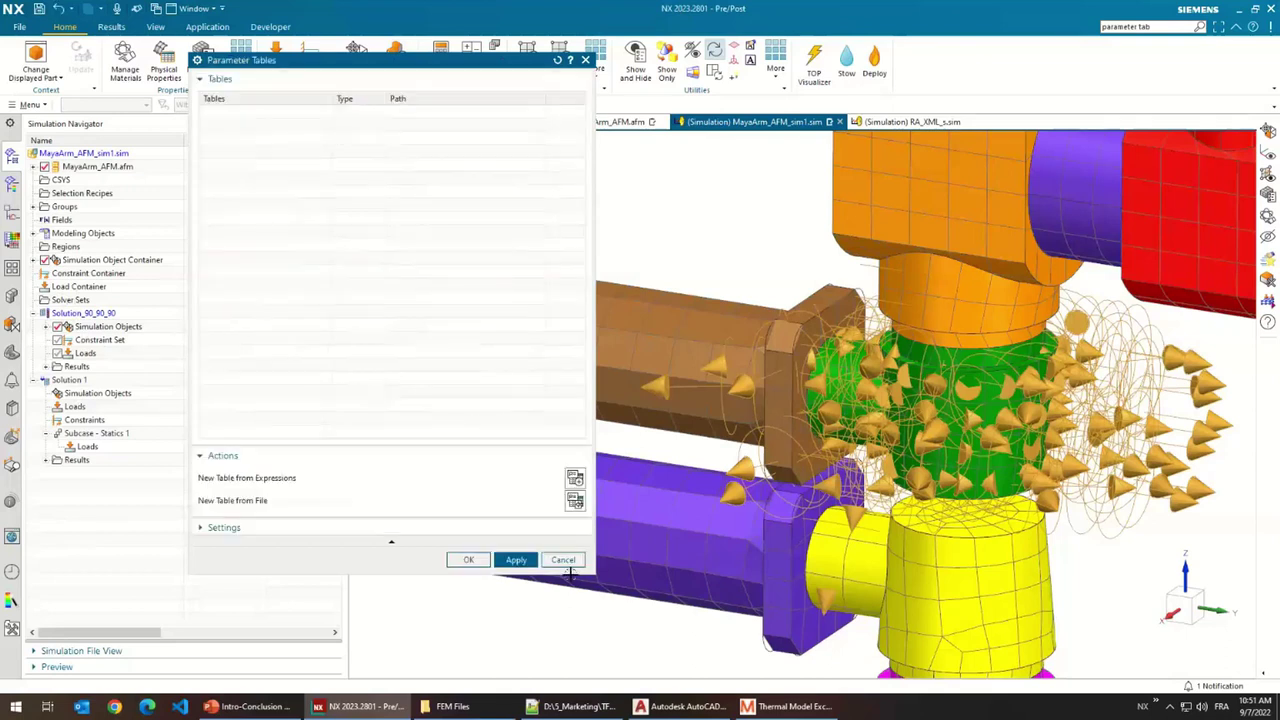
# - Close the Parameter Tables dialog without changes and hide the simulation objects of Solution_90_90_90 to view the whole arm
pyautogui.click(568, 560)
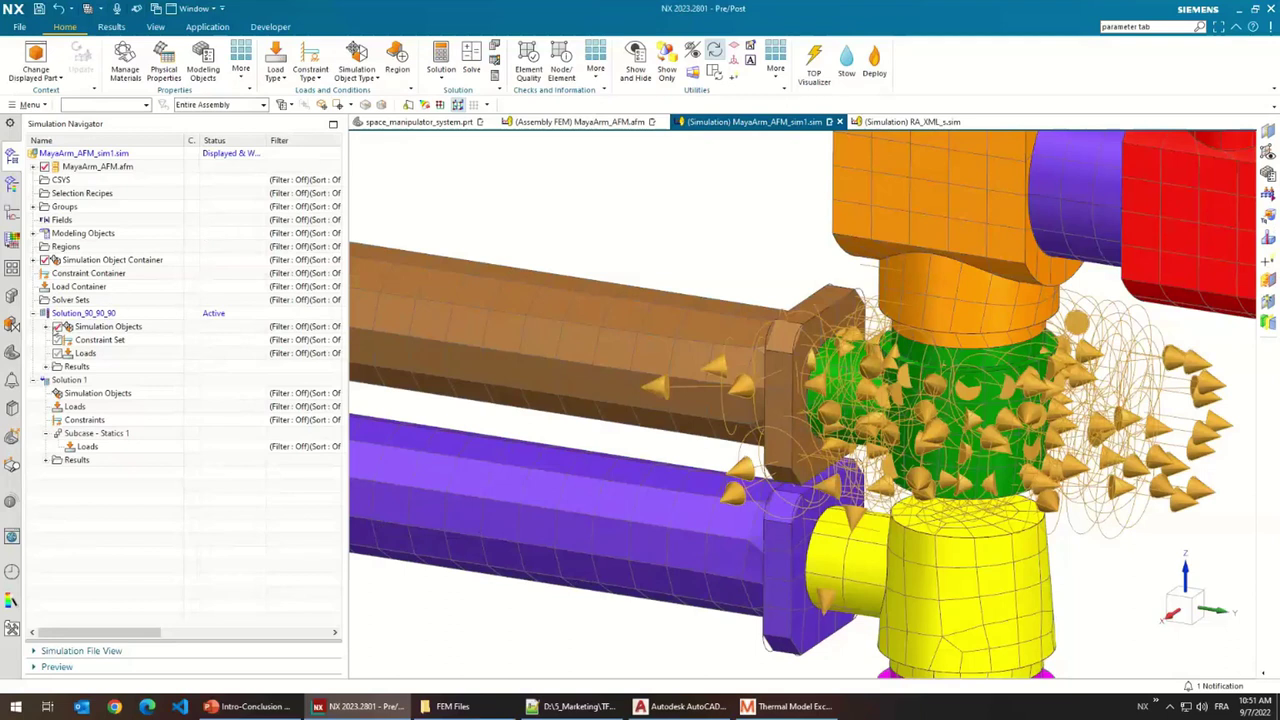
pyautogui.click(56, 327)
pyautogui.scroll(-5, 805, 447)
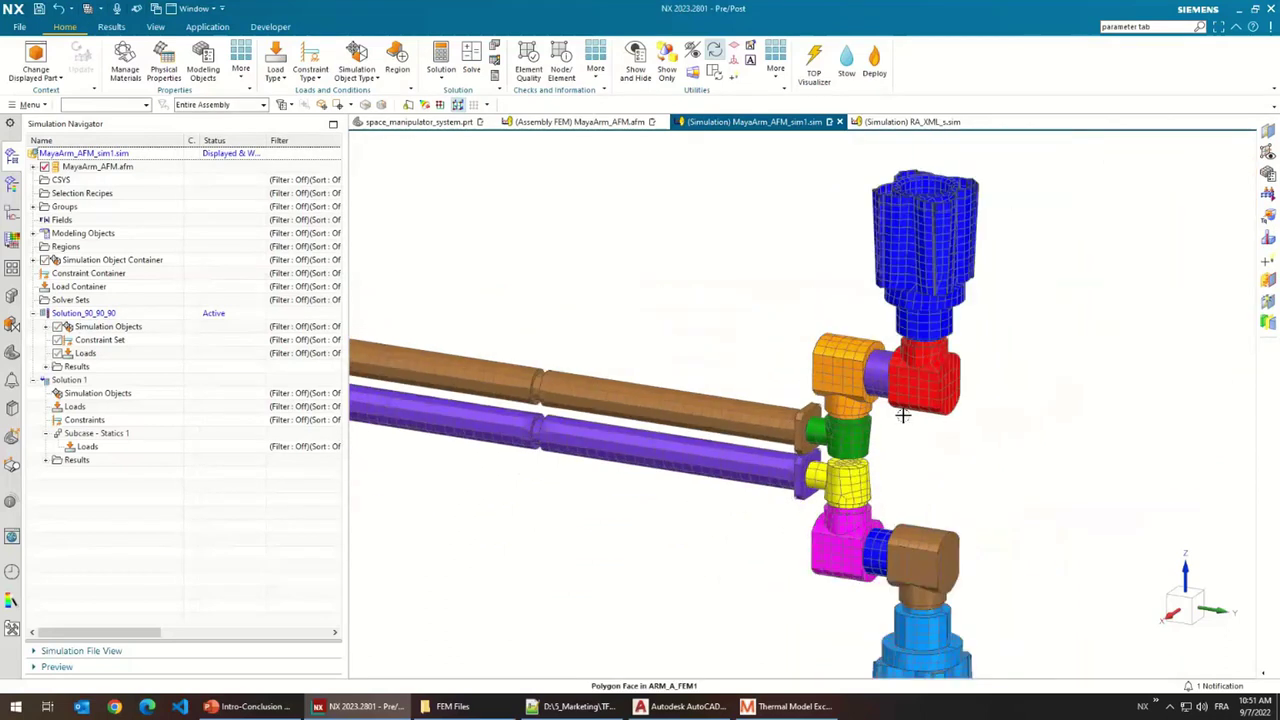
pyautogui.scroll(-3, 1070, 400)
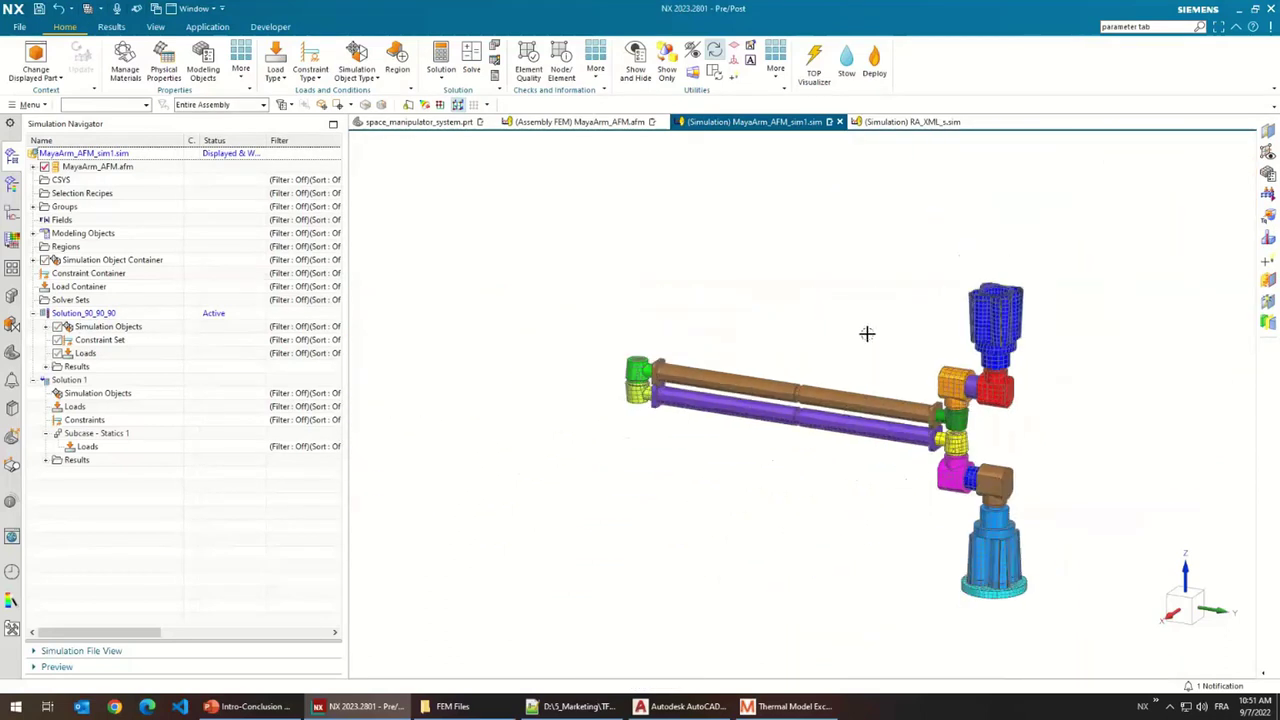
# - Switch to the PowerPoint presentation and highlight the application analyst's e-mail address on the What's Next? slide, then clear the selection
pyautogui.click(284, 702)
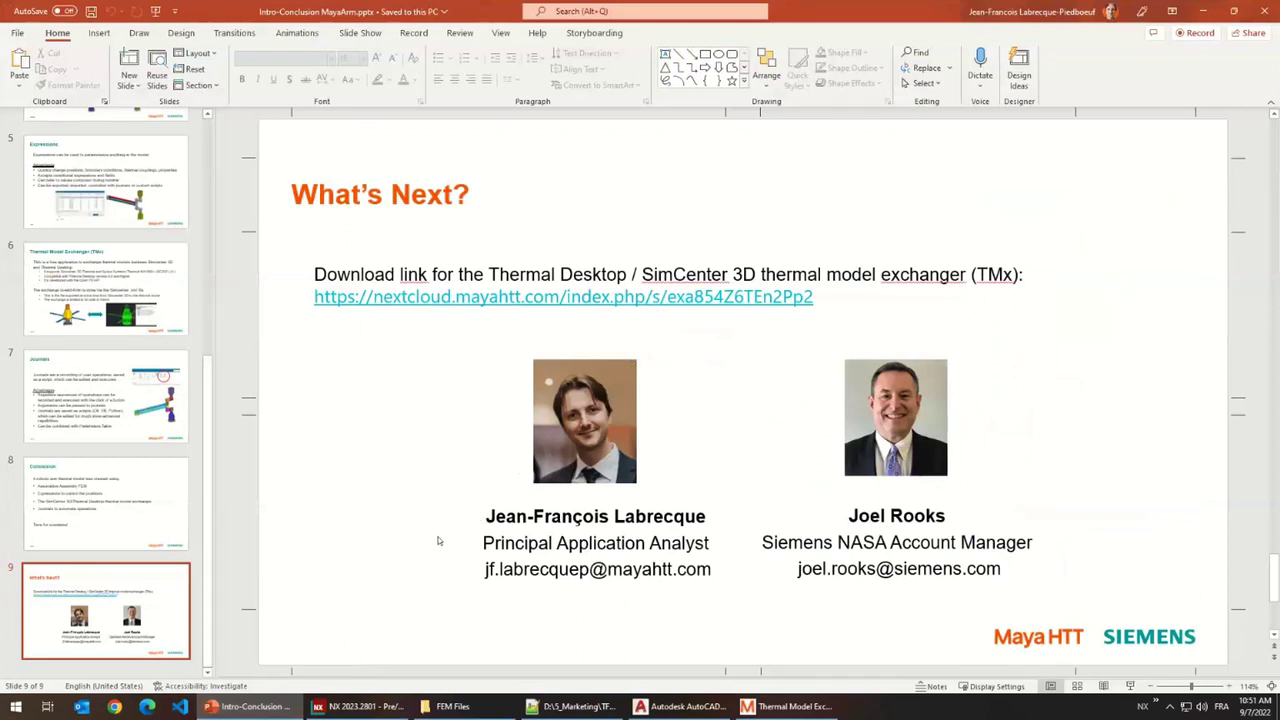
pyautogui.moveTo(483, 568); pyautogui.dragTo(711, 568)
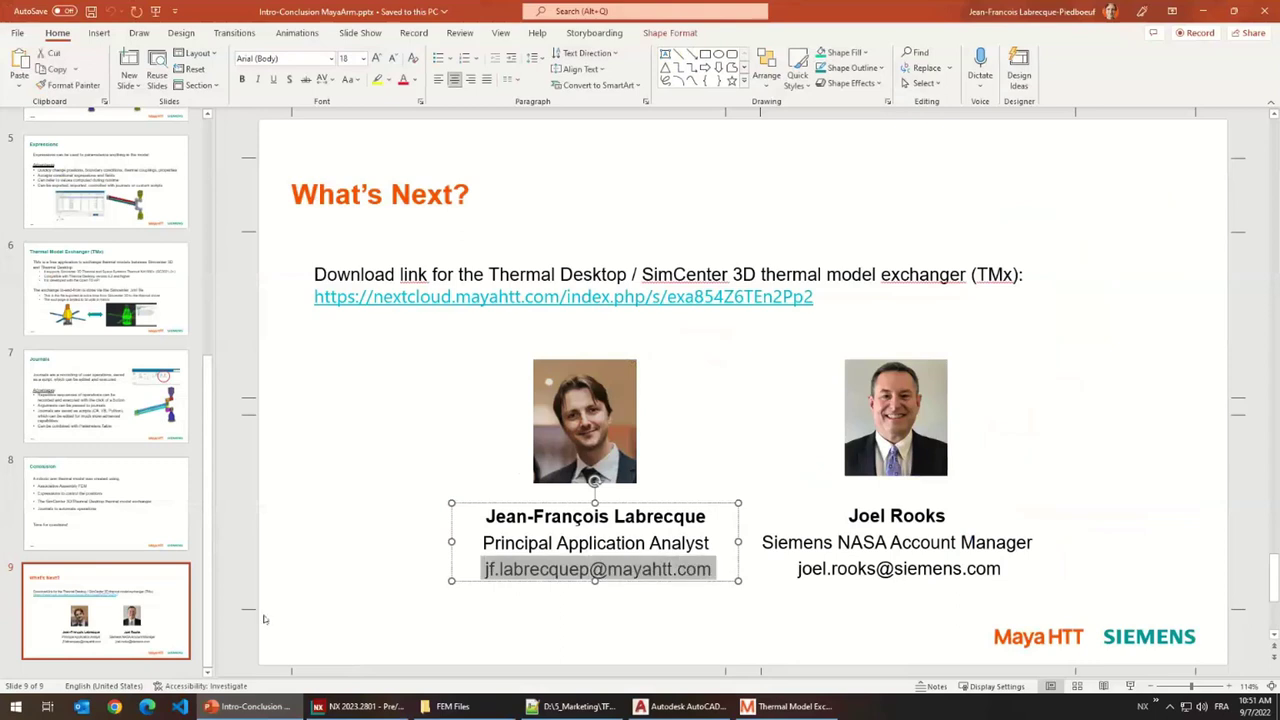
pyautogui.click(264, 617)
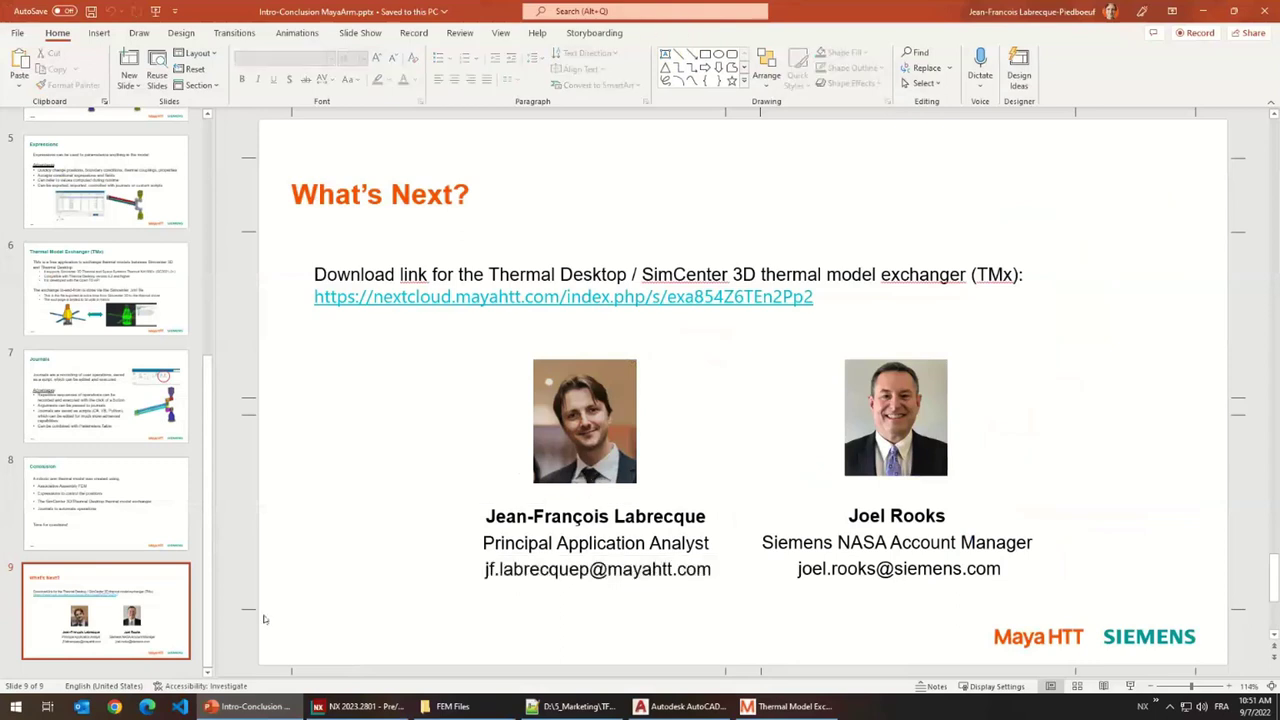